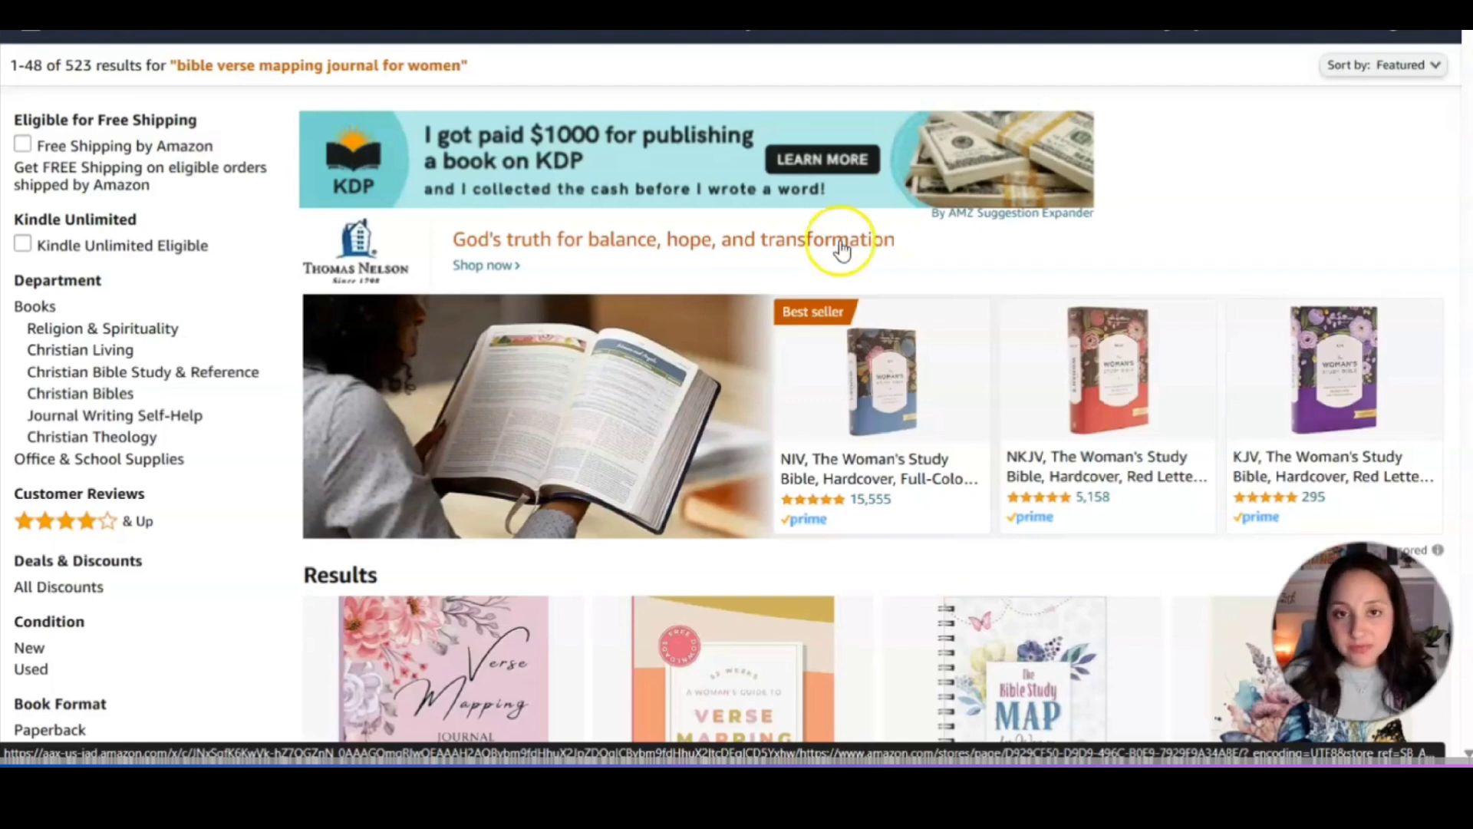
# Browse through the KDP File Setup Calculator spreadsheet.
pyautogui.click(821, 269)
pyautogui.click(825, 244)
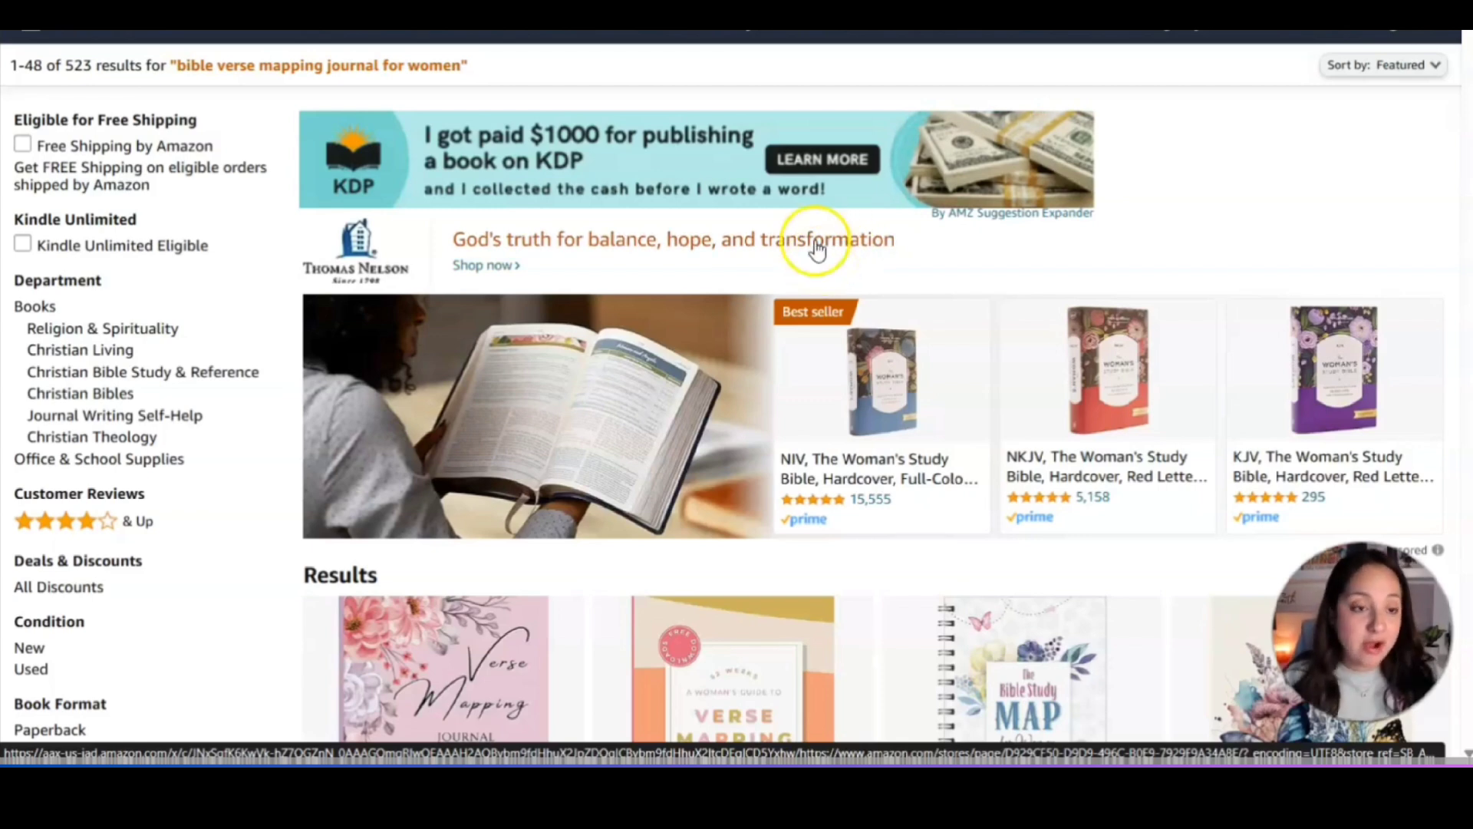
pyautogui.click(188, 155)
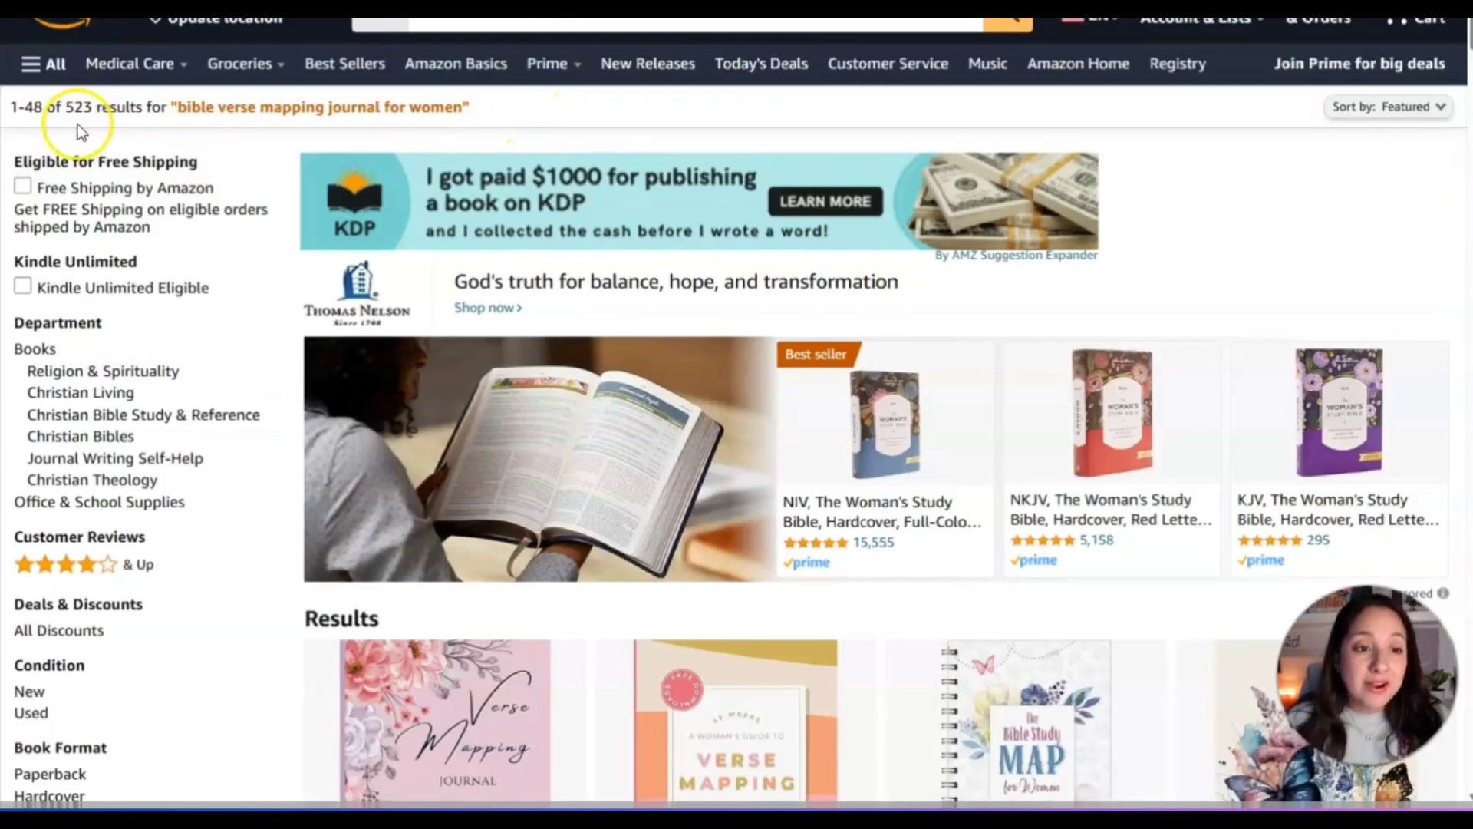
pyautogui.scroll(-7, 269, 394)
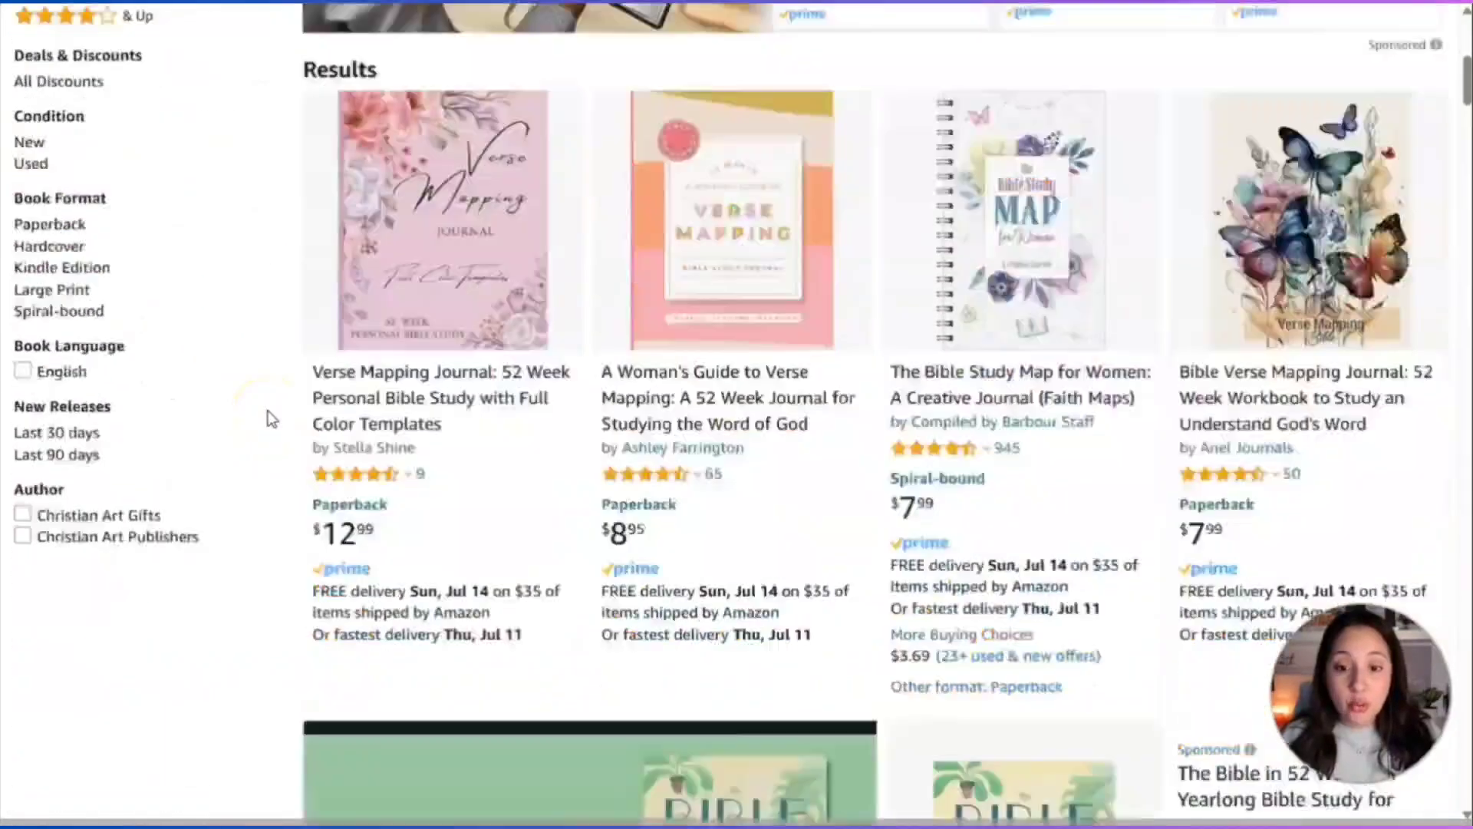
pyautogui.scroll(-14, 270, 419)
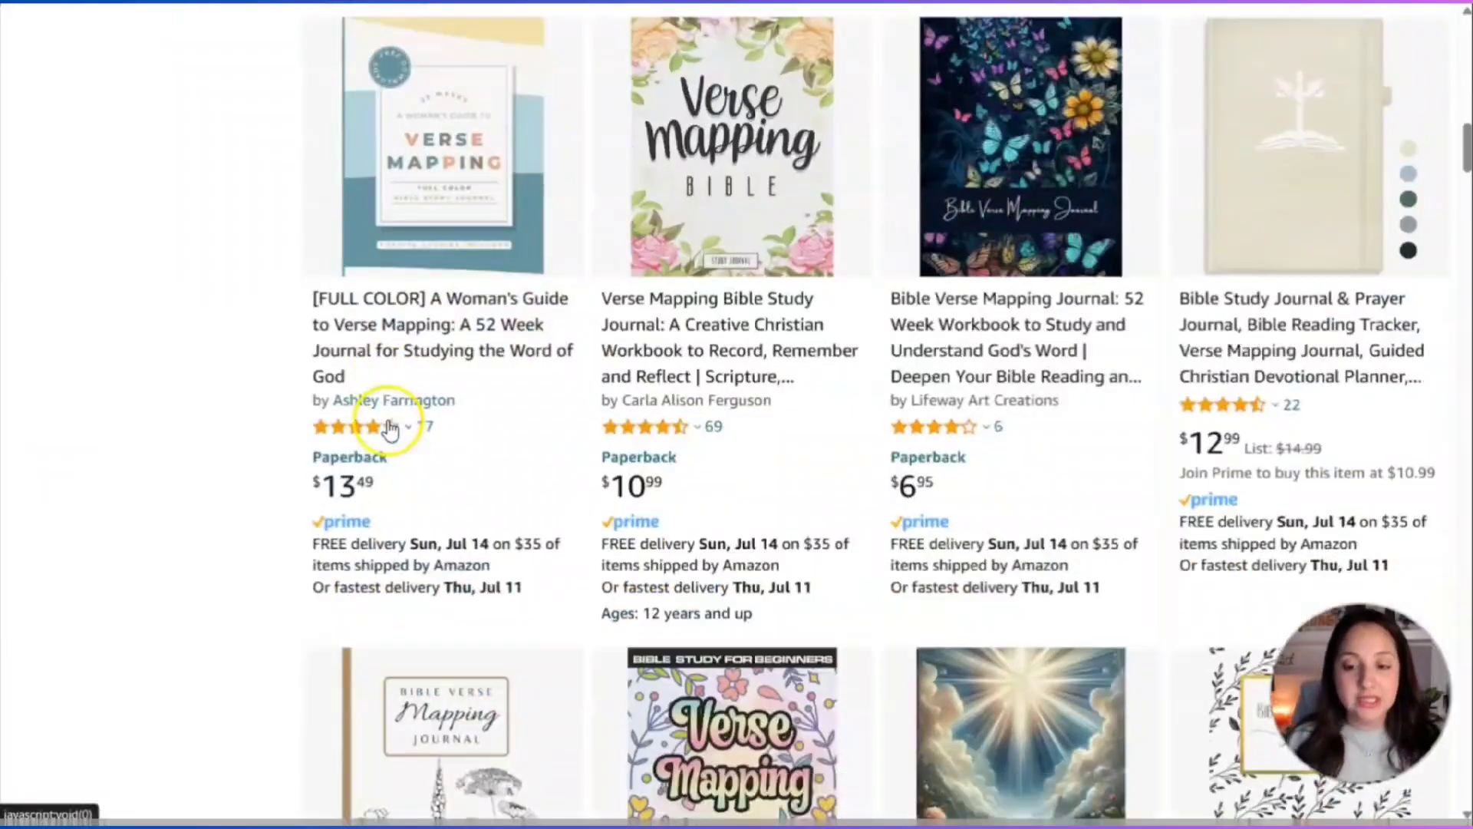
pyautogui.scroll(-14, 389, 428)
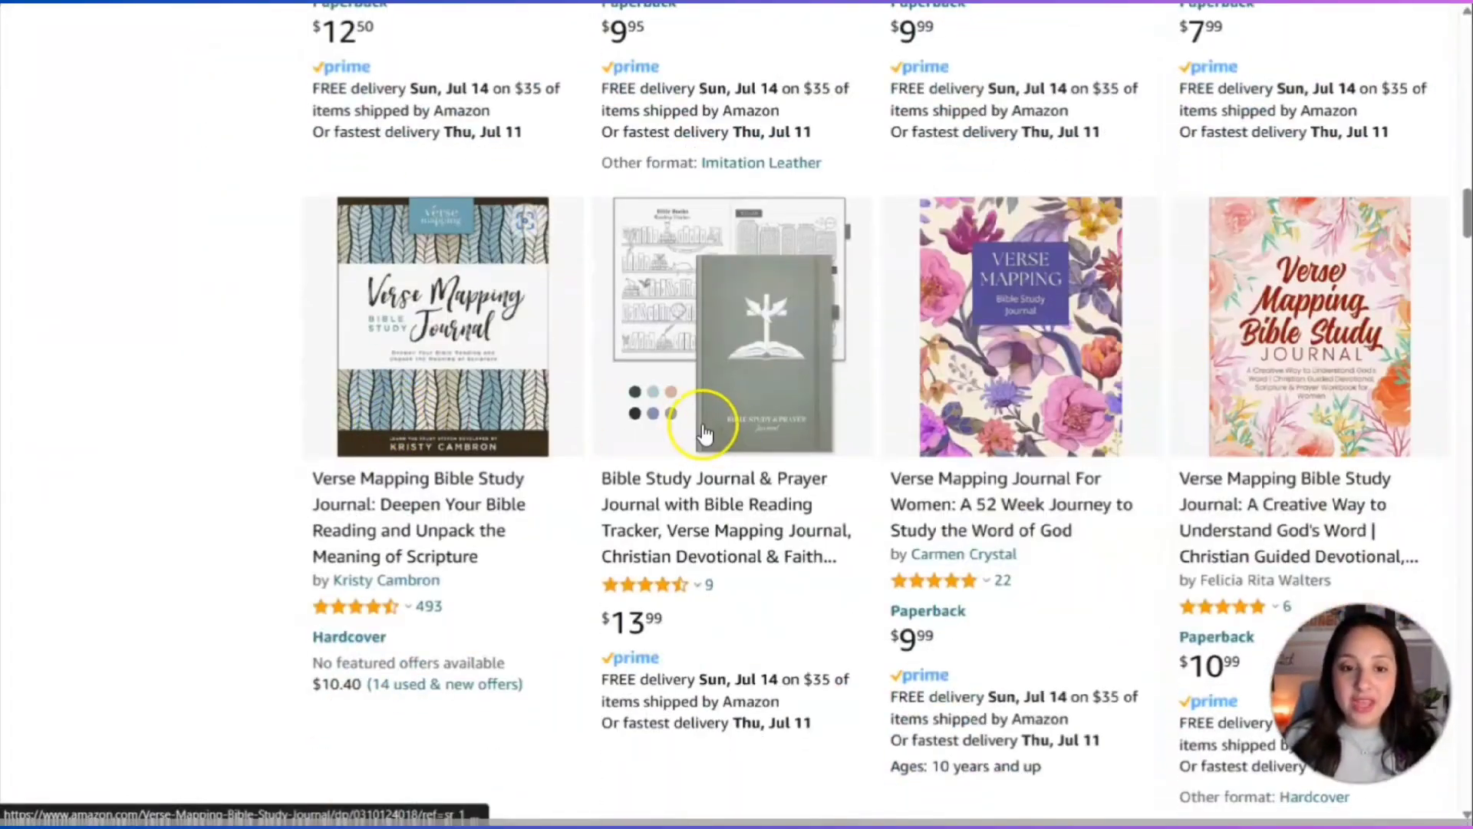
pyautogui.scroll(-12, 705, 433)
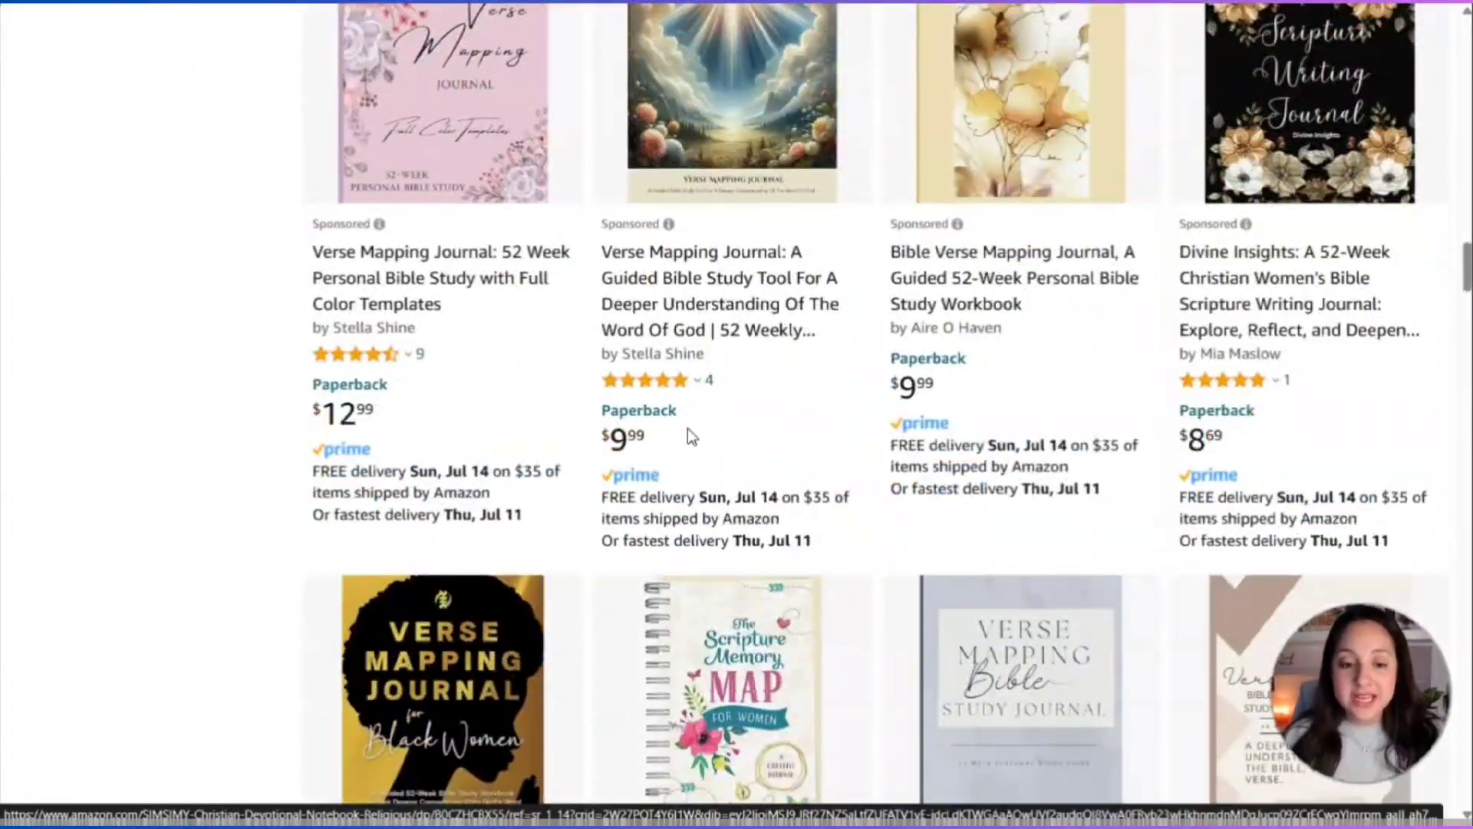
pyautogui.scroll(-10, 687, 433)
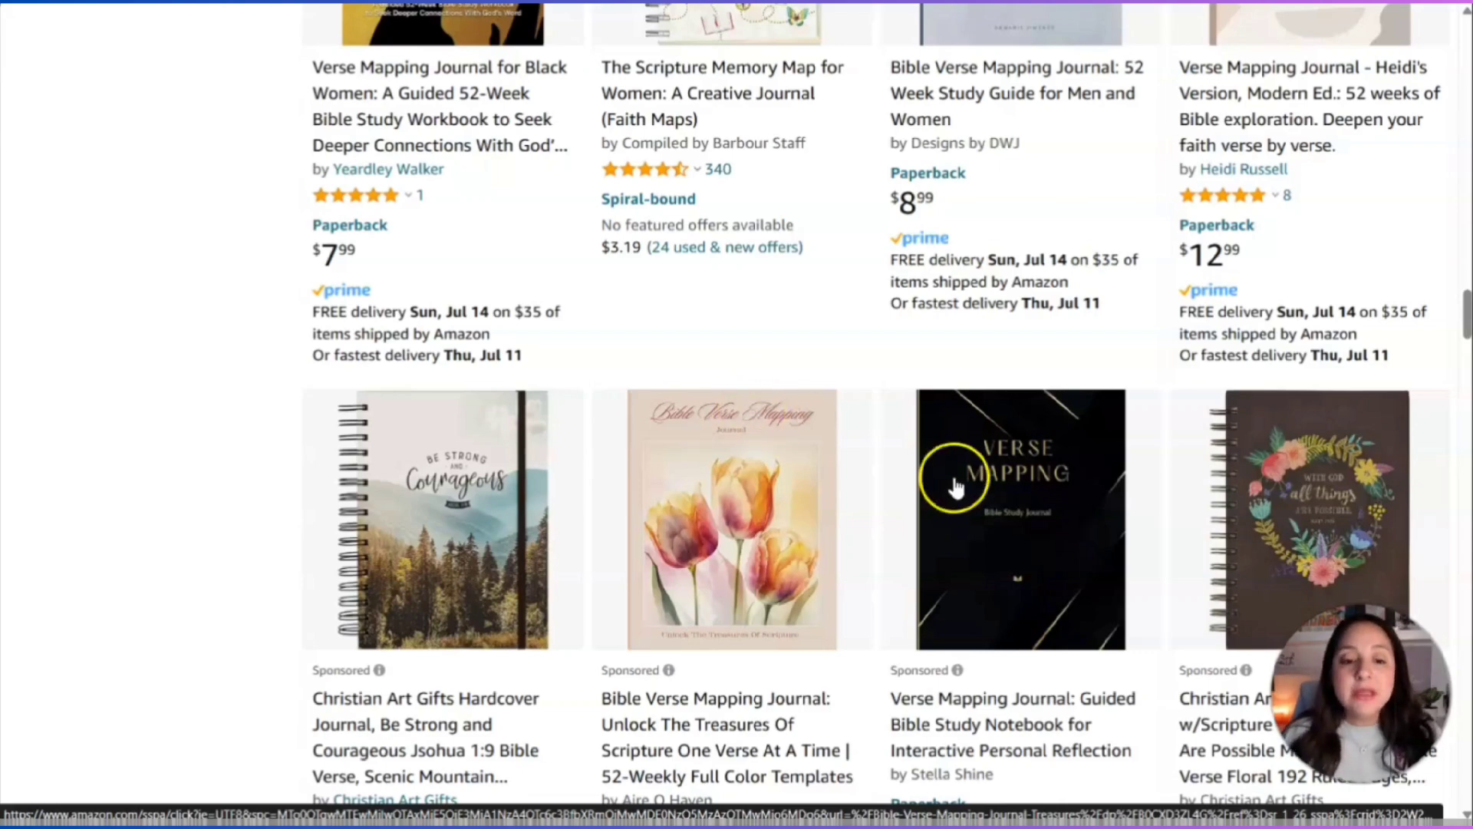
pyautogui.scroll(9, 952, 486)
pyautogui.scroll(6, 955, 487)
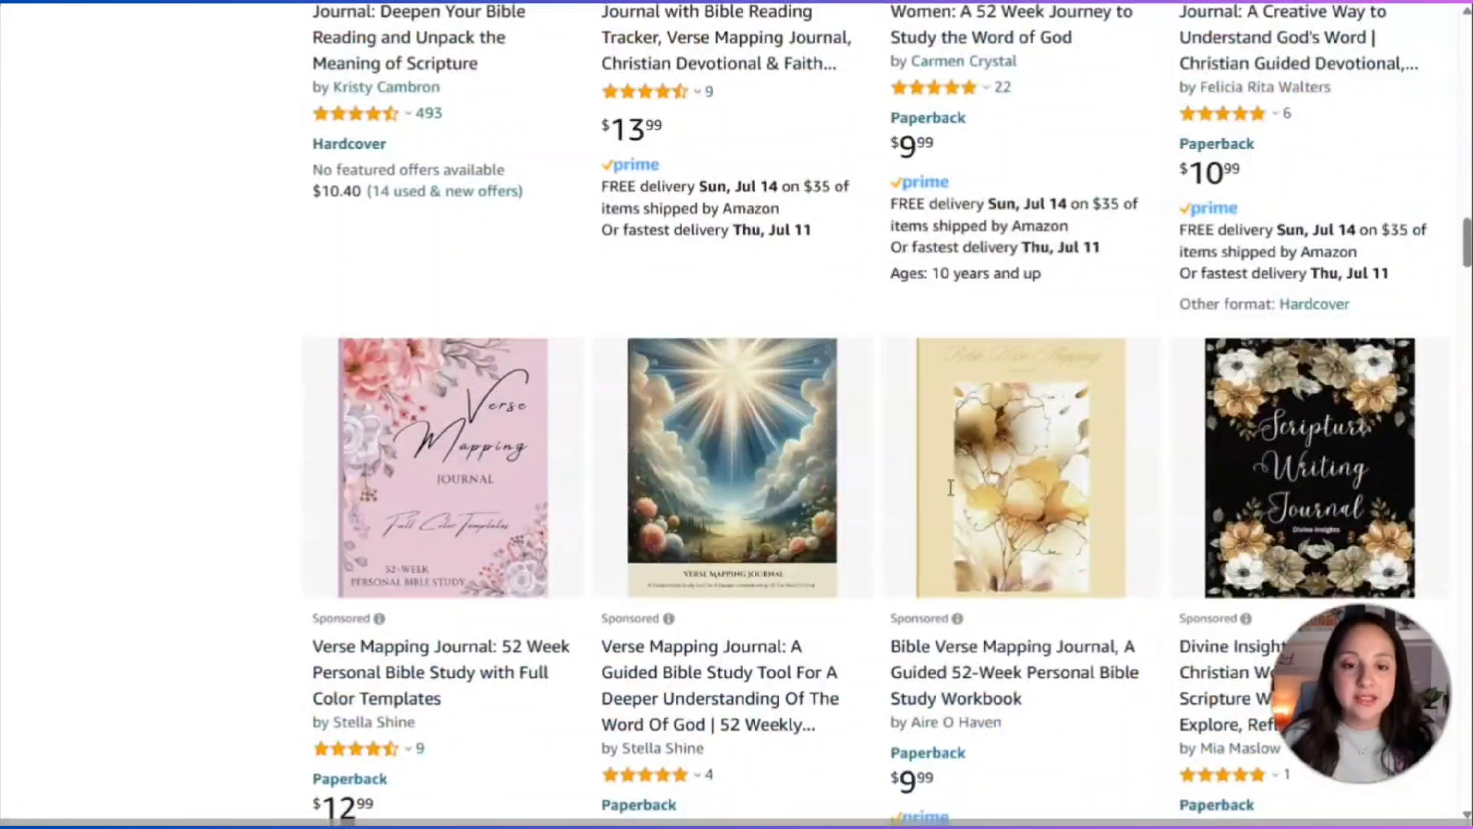
pyautogui.scroll(5, 936, 494)
pyautogui.click(942, 492)
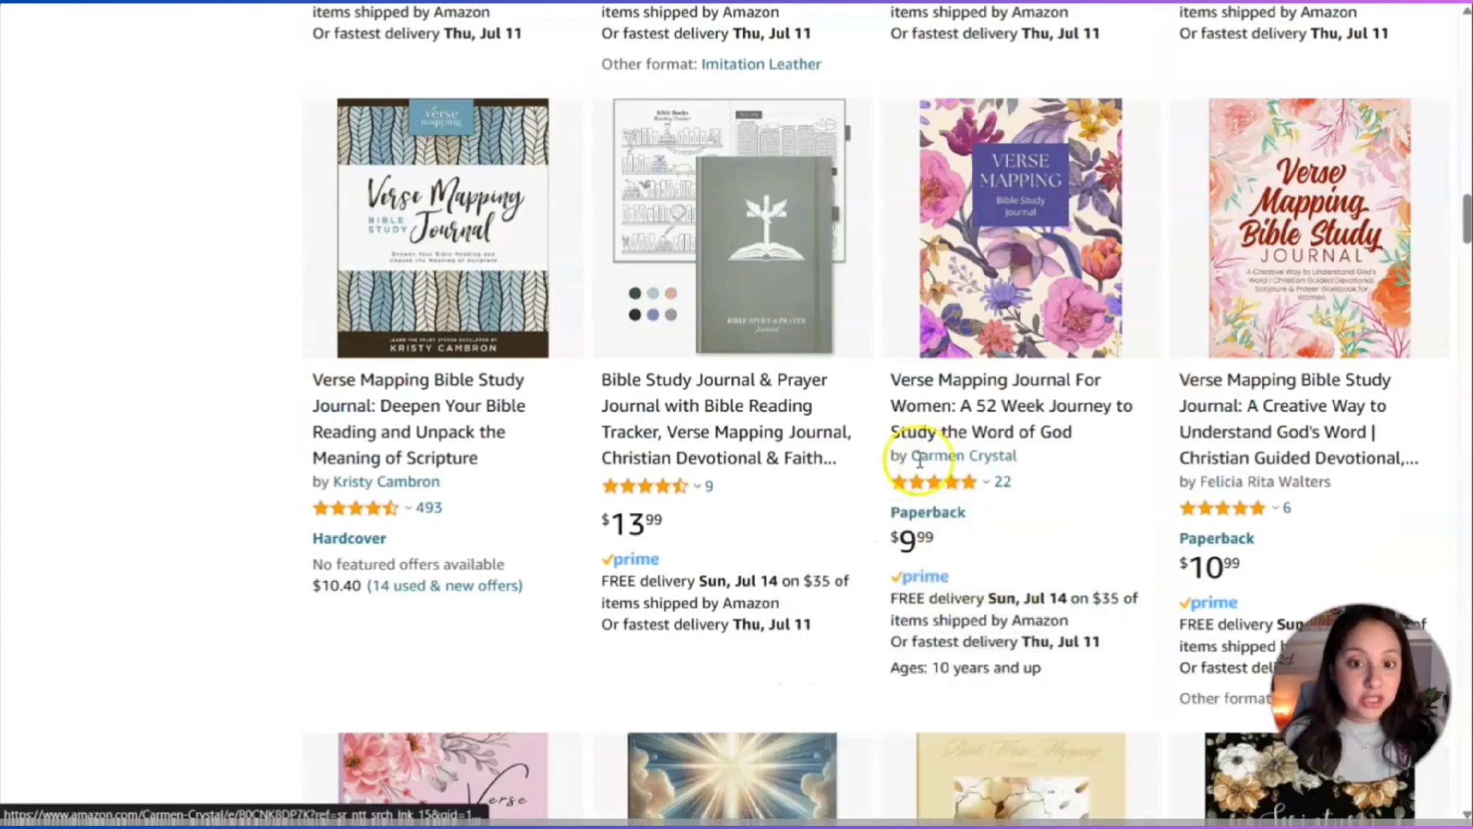
pyautogui.scroll(8, 930, 461)
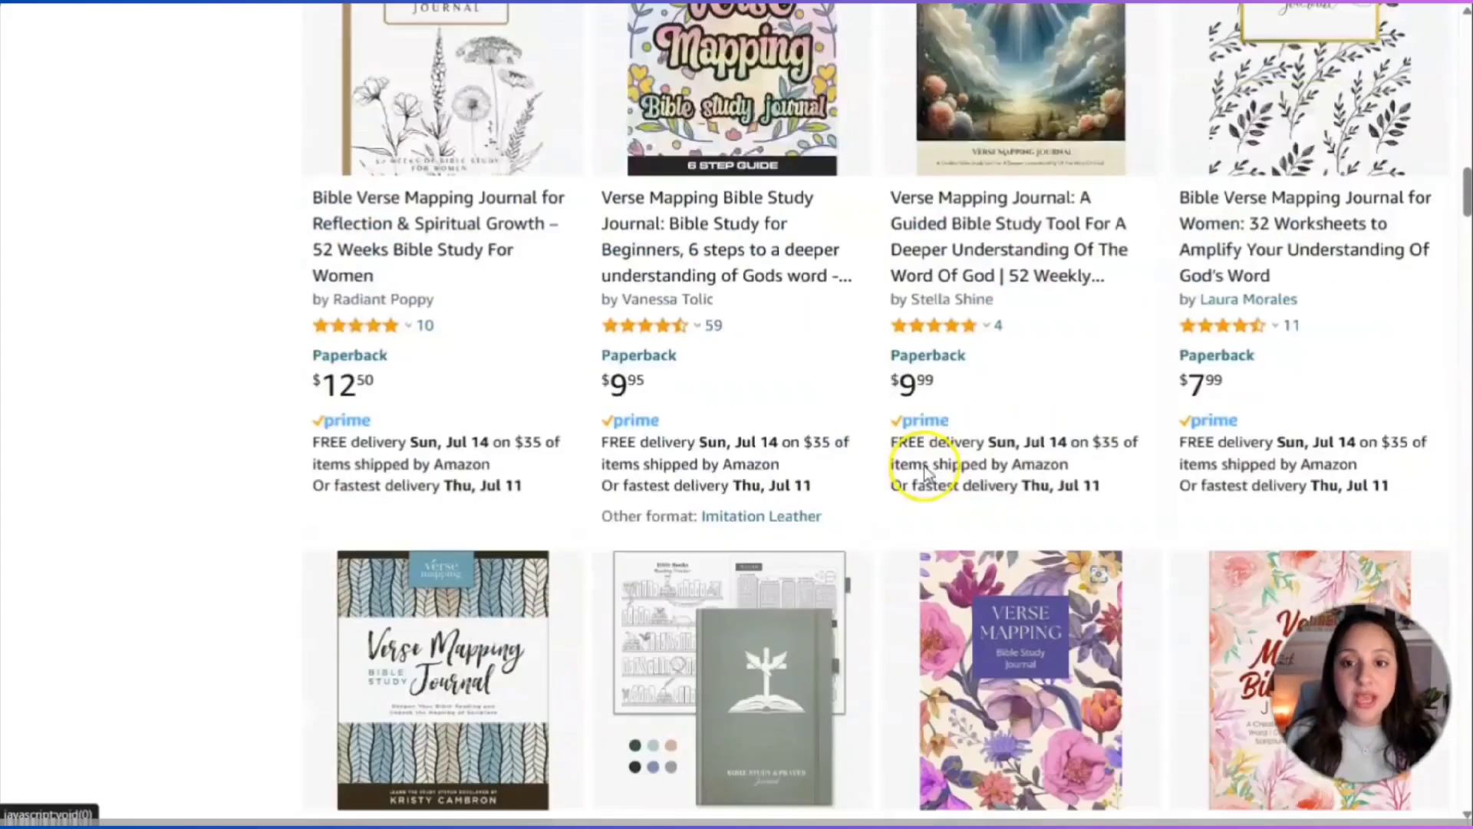
pyautogui.click(932, 464)
pyautogui.scroll(18, 882, 288)
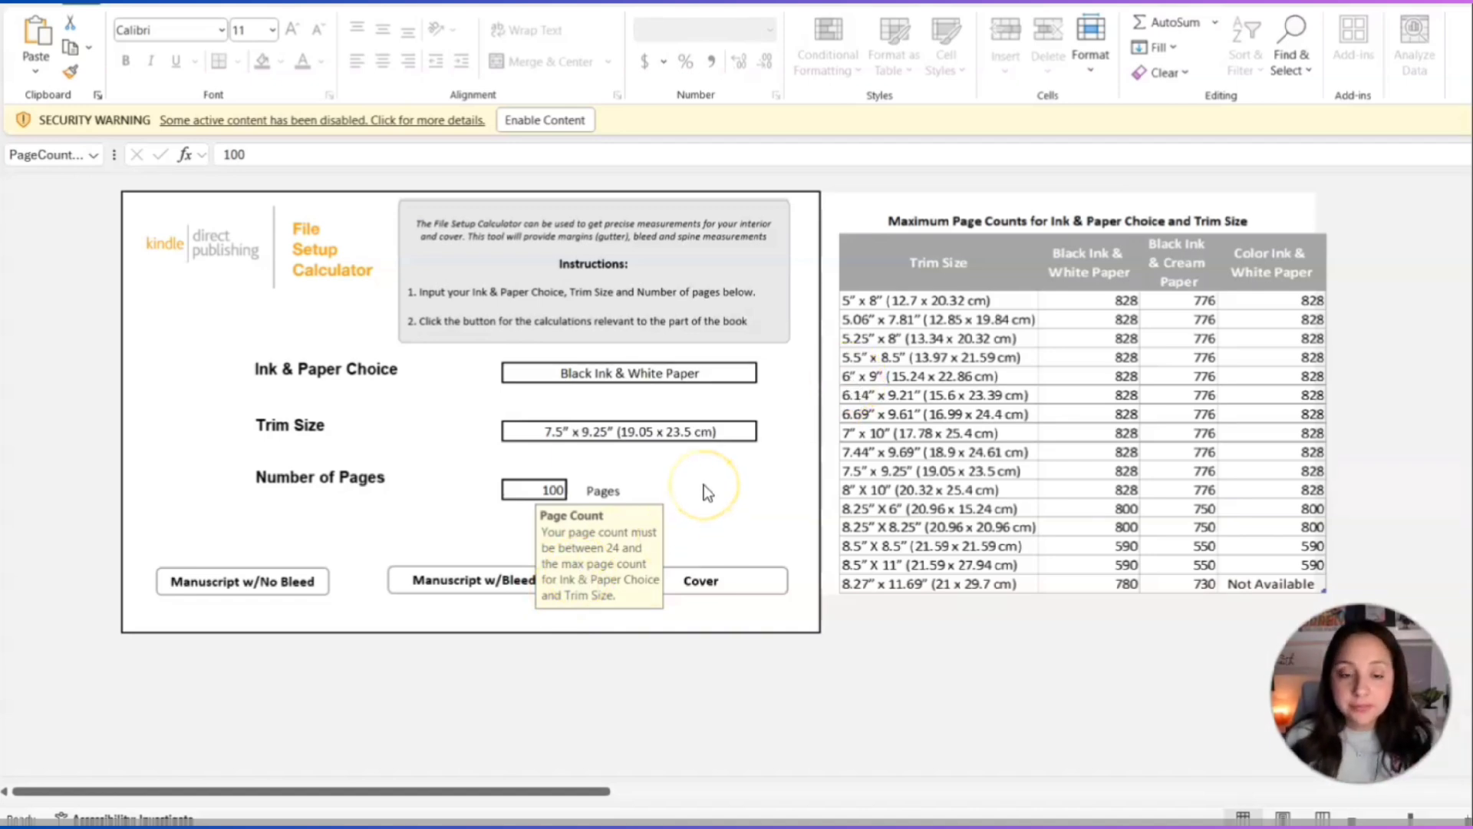
# Set Trim Size to 8.5" X 11", confirm 100 pages, and show the Manuscript w/Bleed sheet.
pyautogui.click(687, 434)
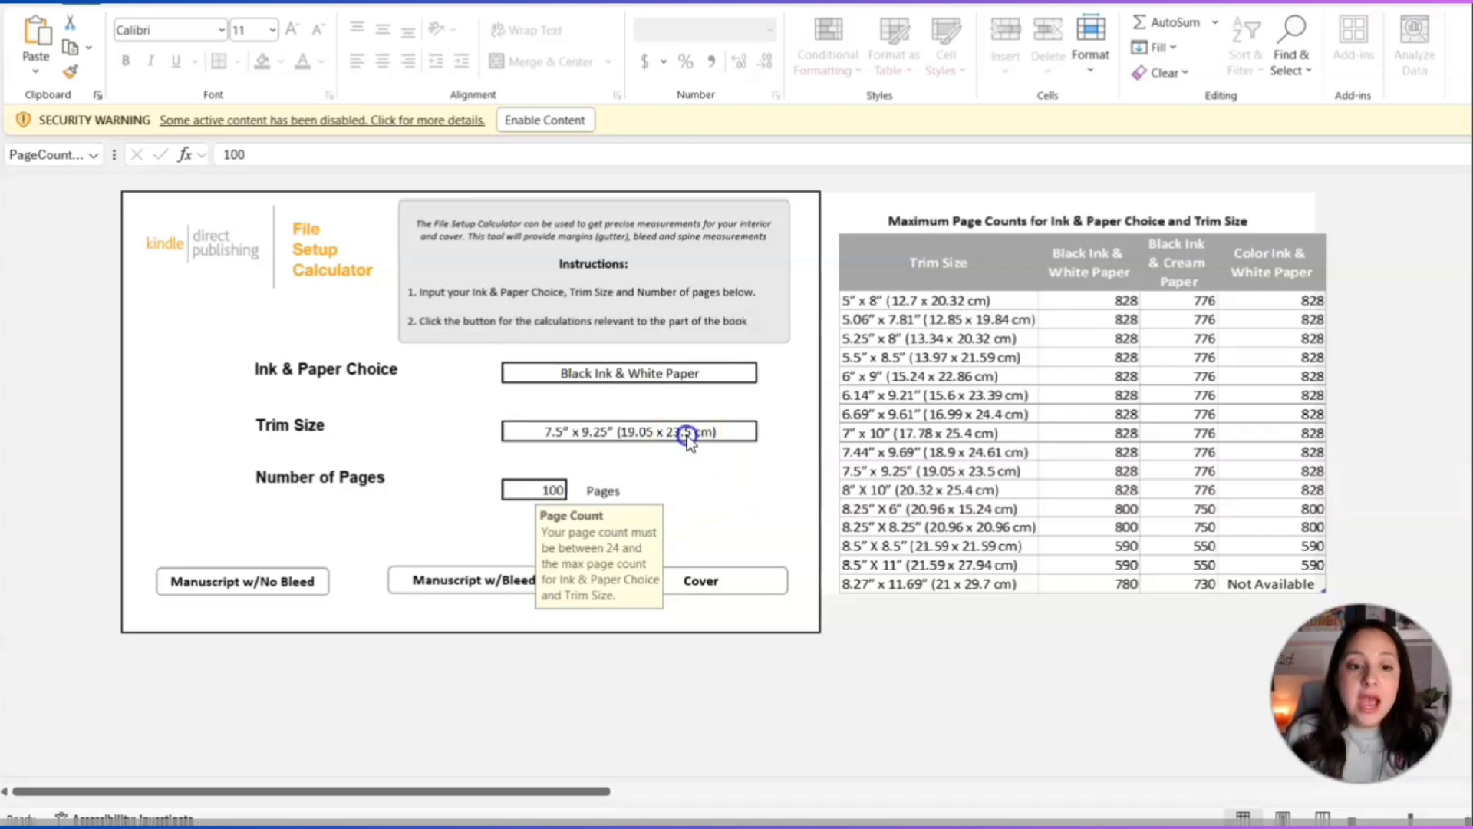
pyautogui.click(687, 434)
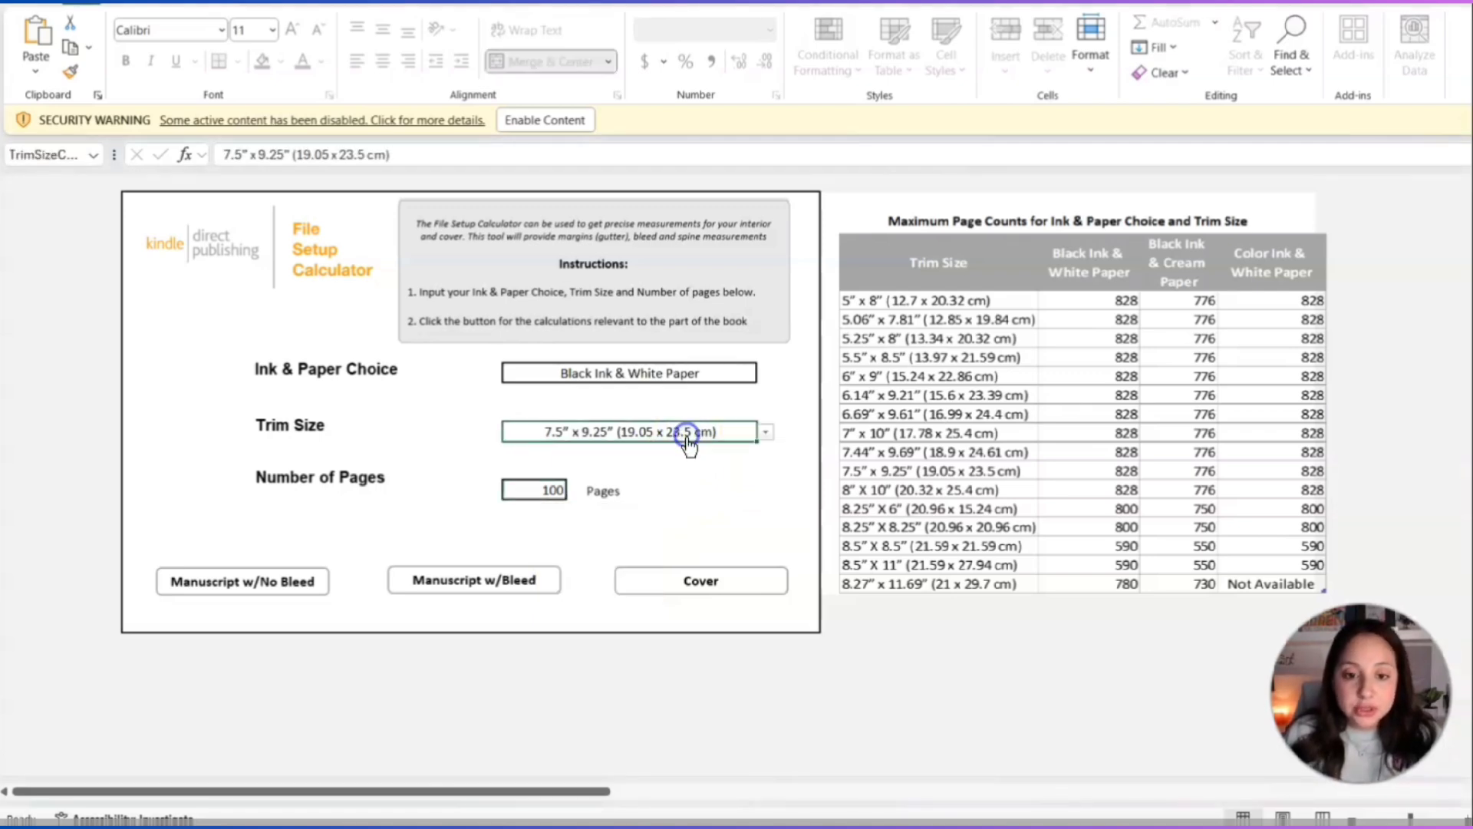
pyautogui.click(686, 434)
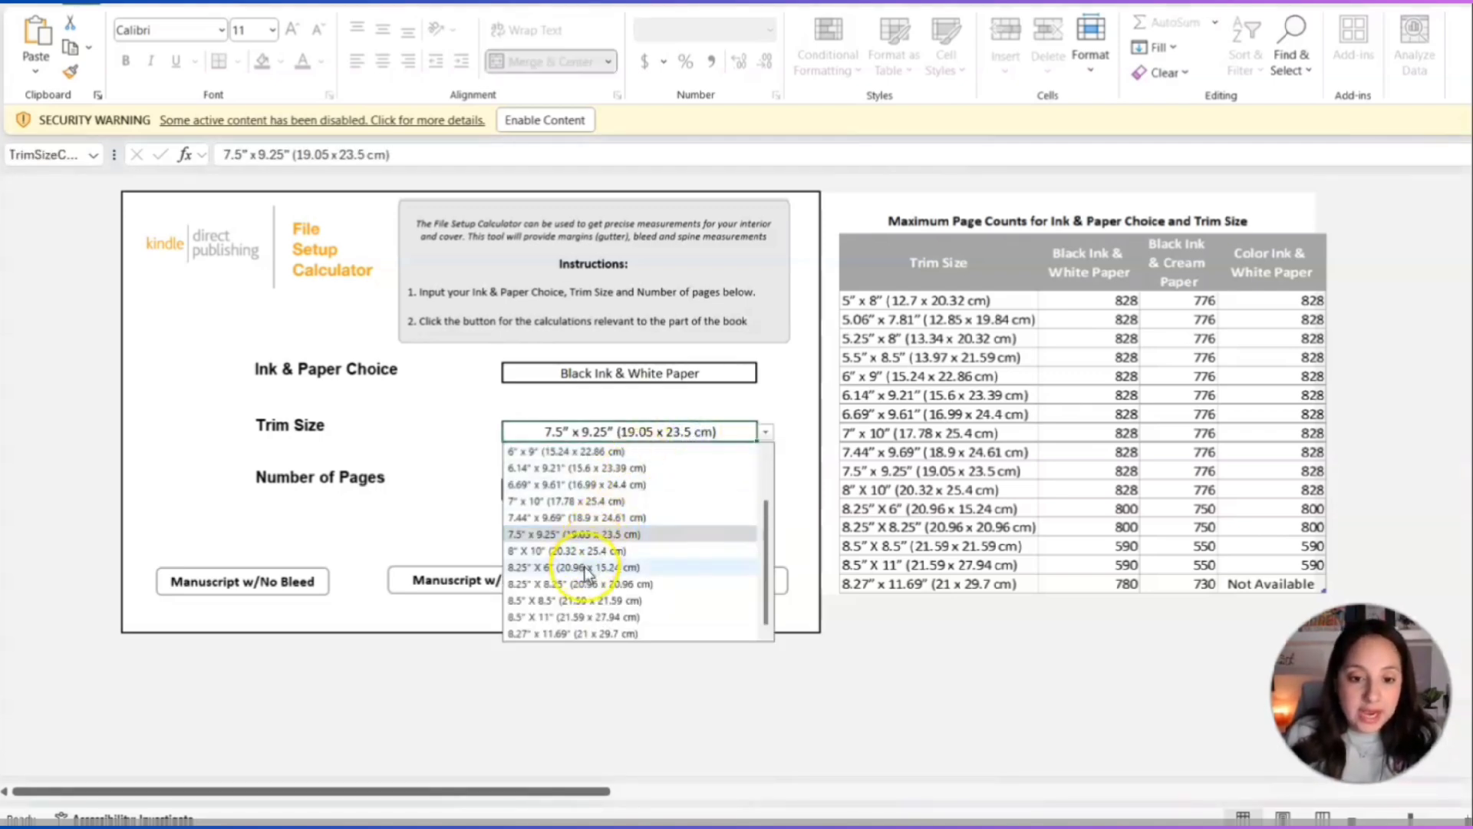
pyautogui.click(528, 617)
pyautogui.click(547, 497)
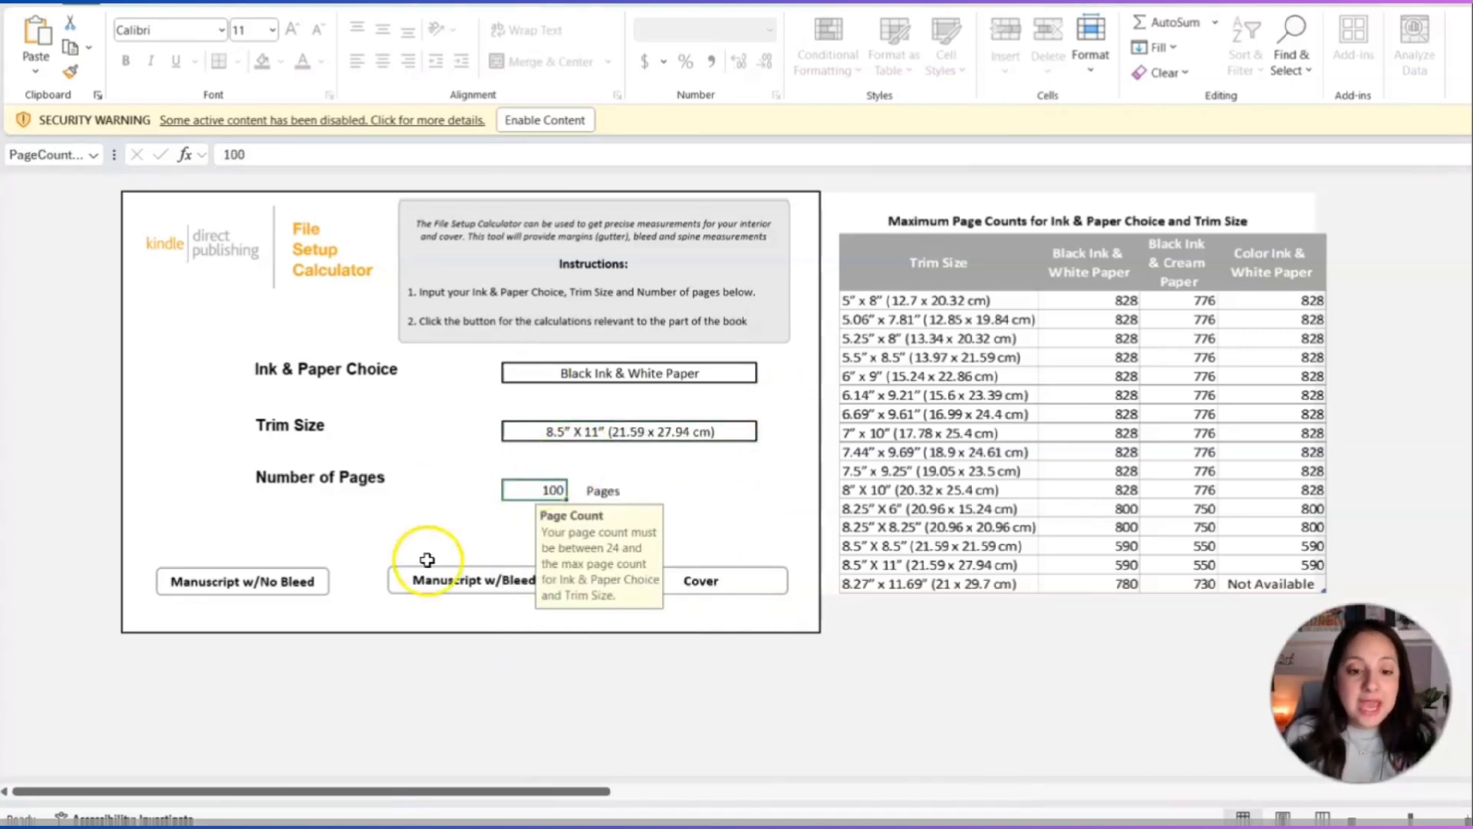
pyautogui.click(475, 596)
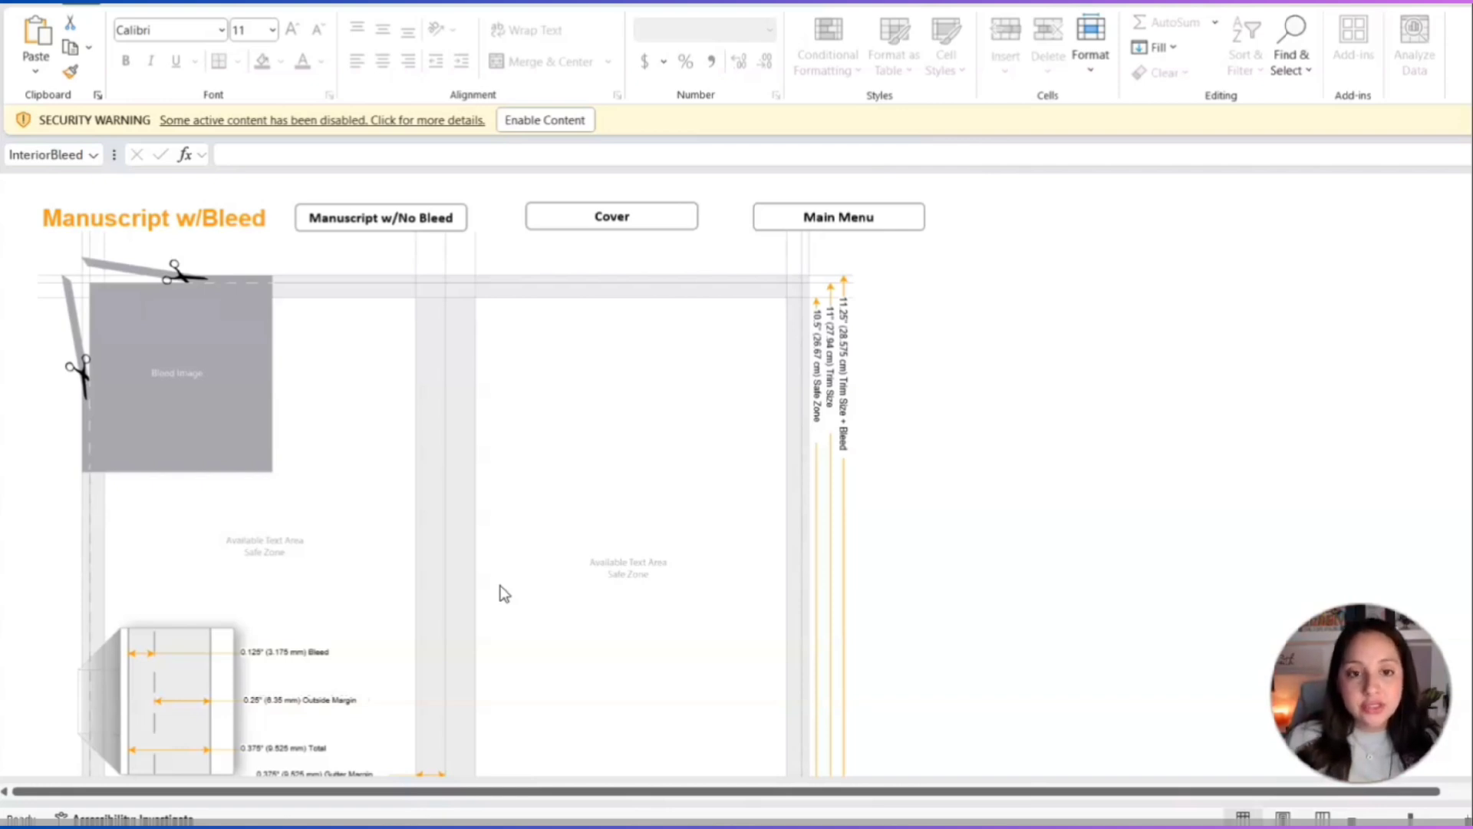
pyautogui.scroll(-3, 1013, 487)
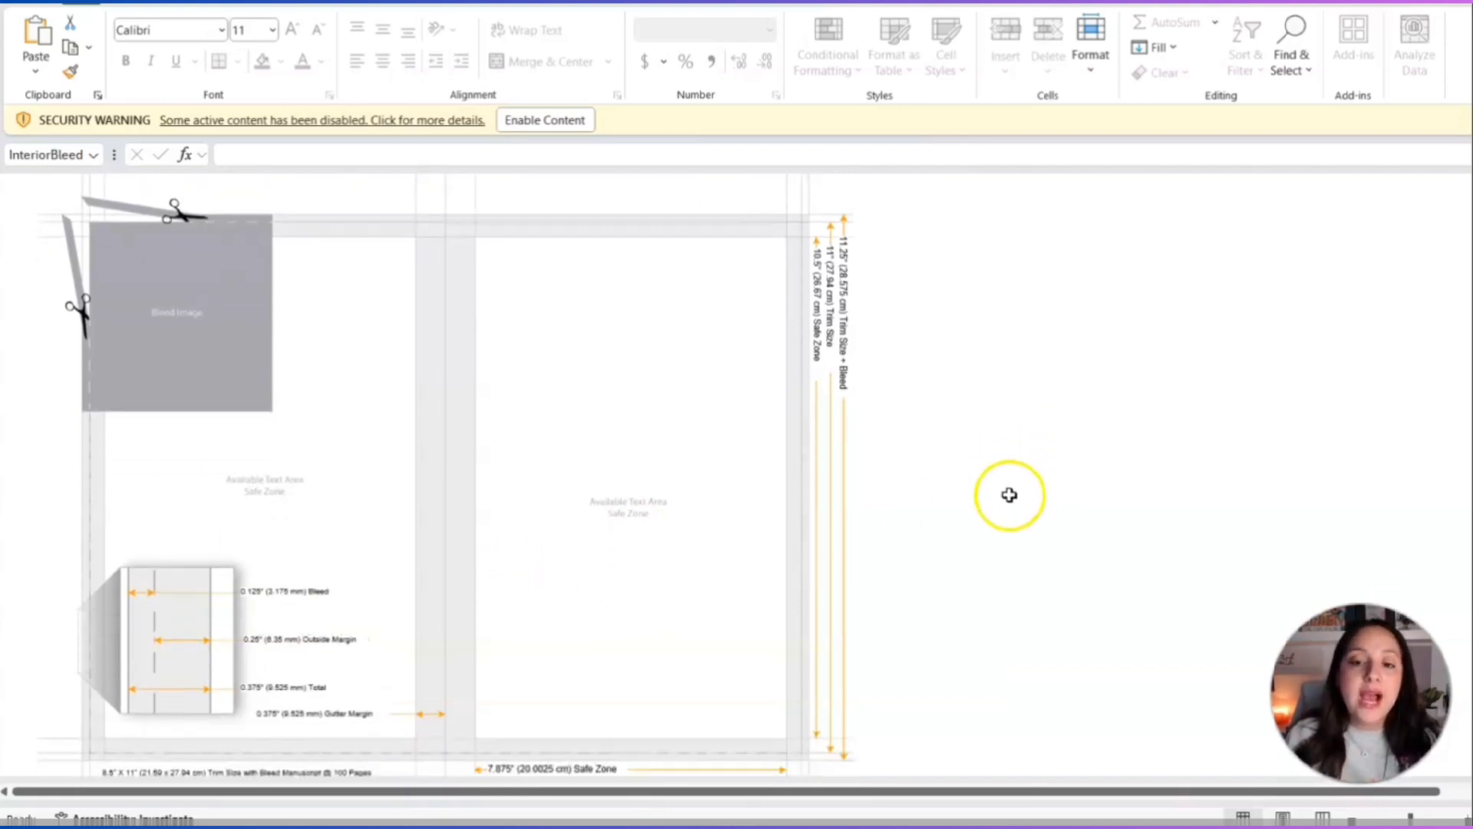
pyautogui.scroll(1, 1009, 495)
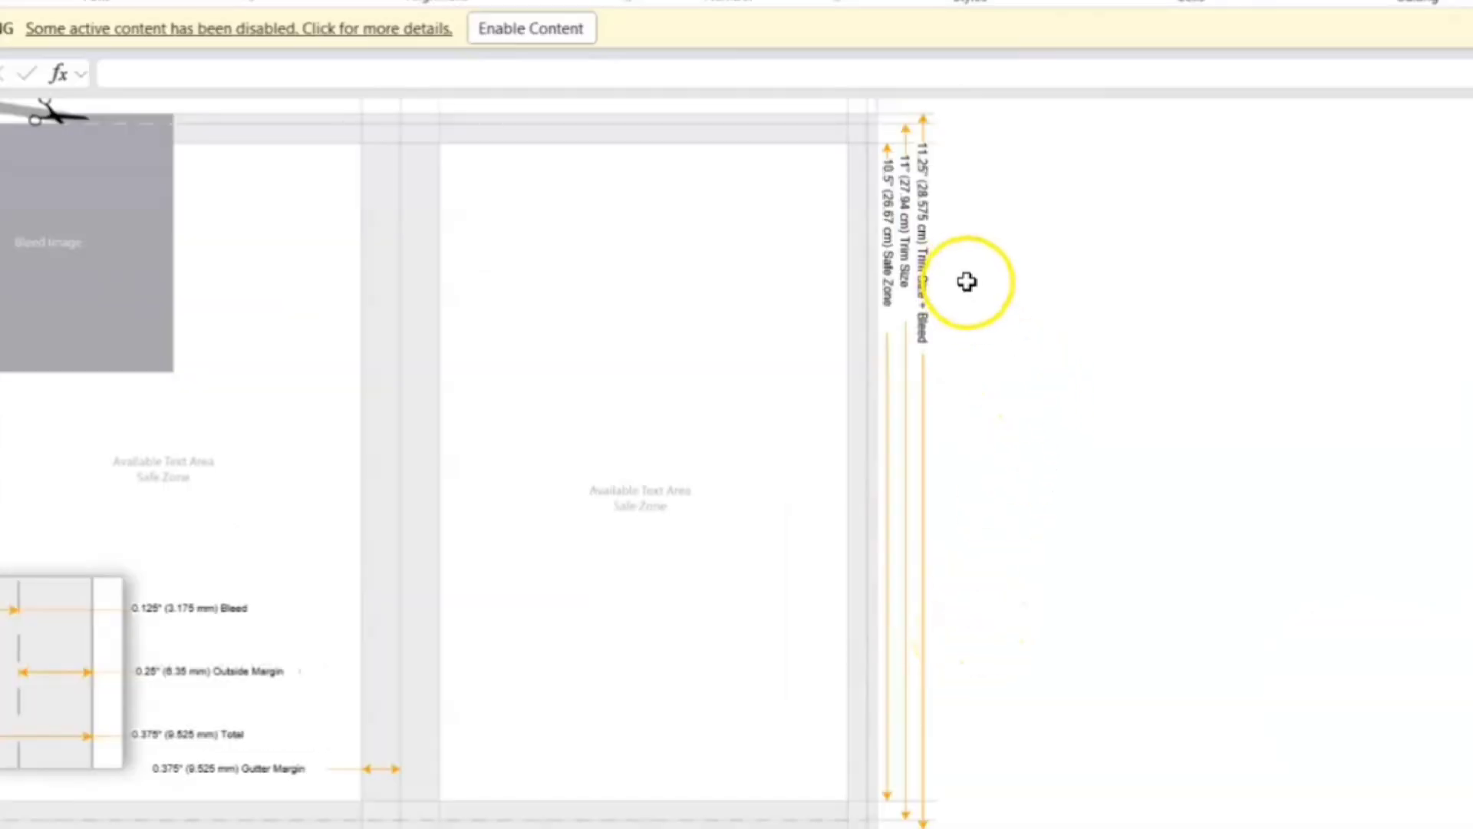
pyautogui.scroll(-2, 1095, 621)
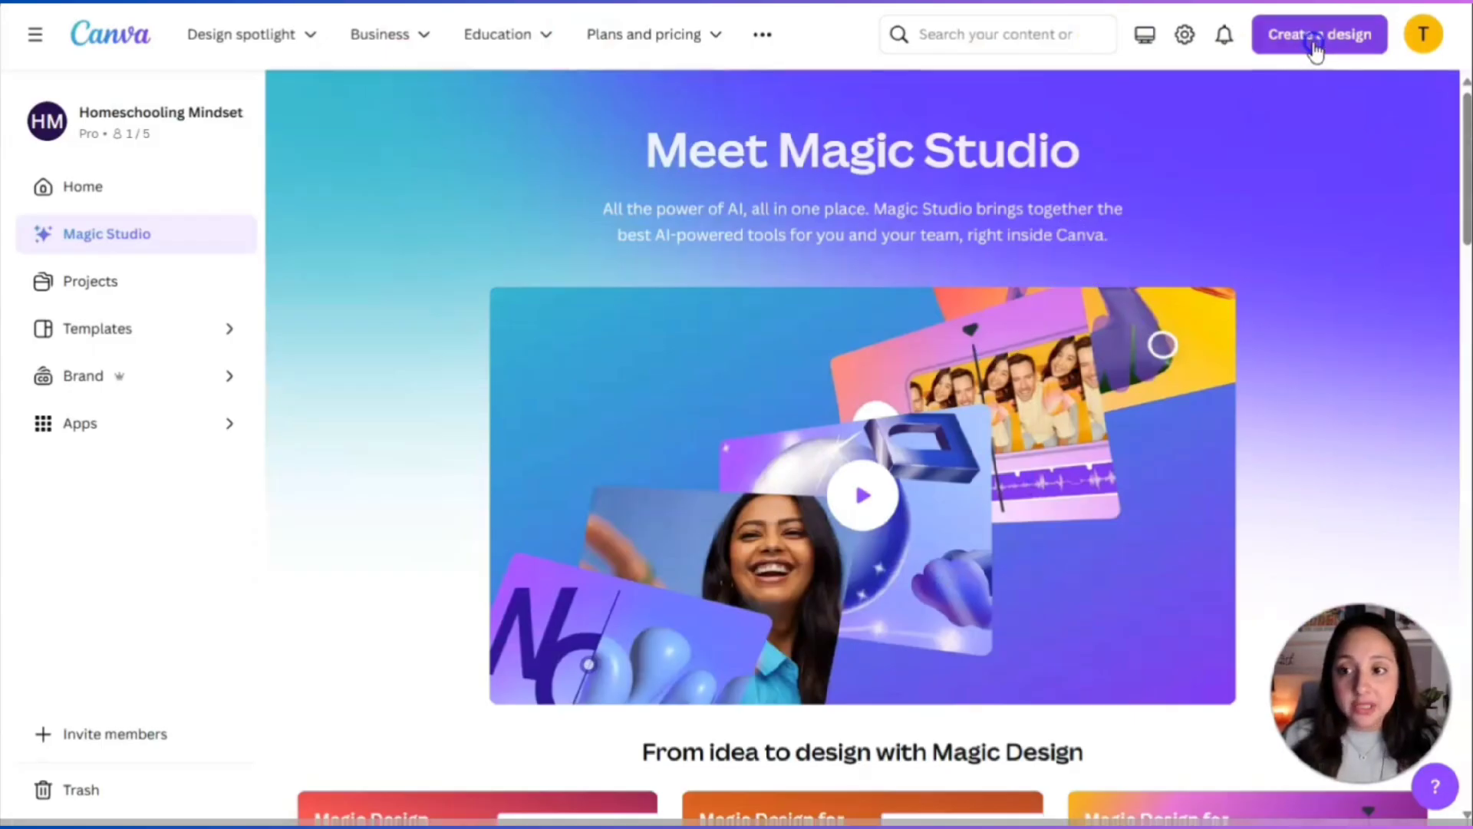
# Start a custom-size design with width 8.625 and switch units to inches.
pyautogui.click(1313, 48)
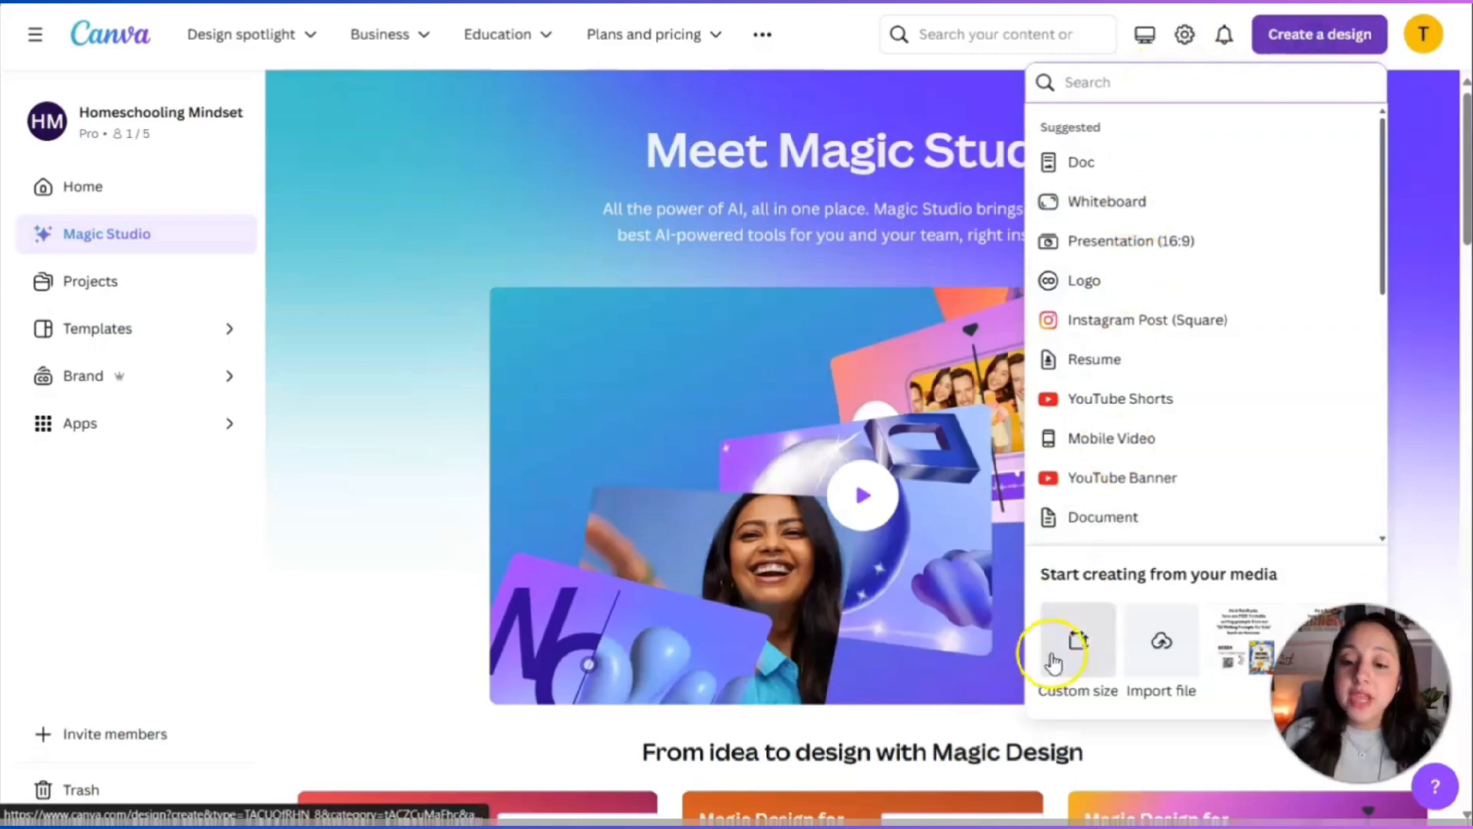
pyautogui.click(1076, 669)
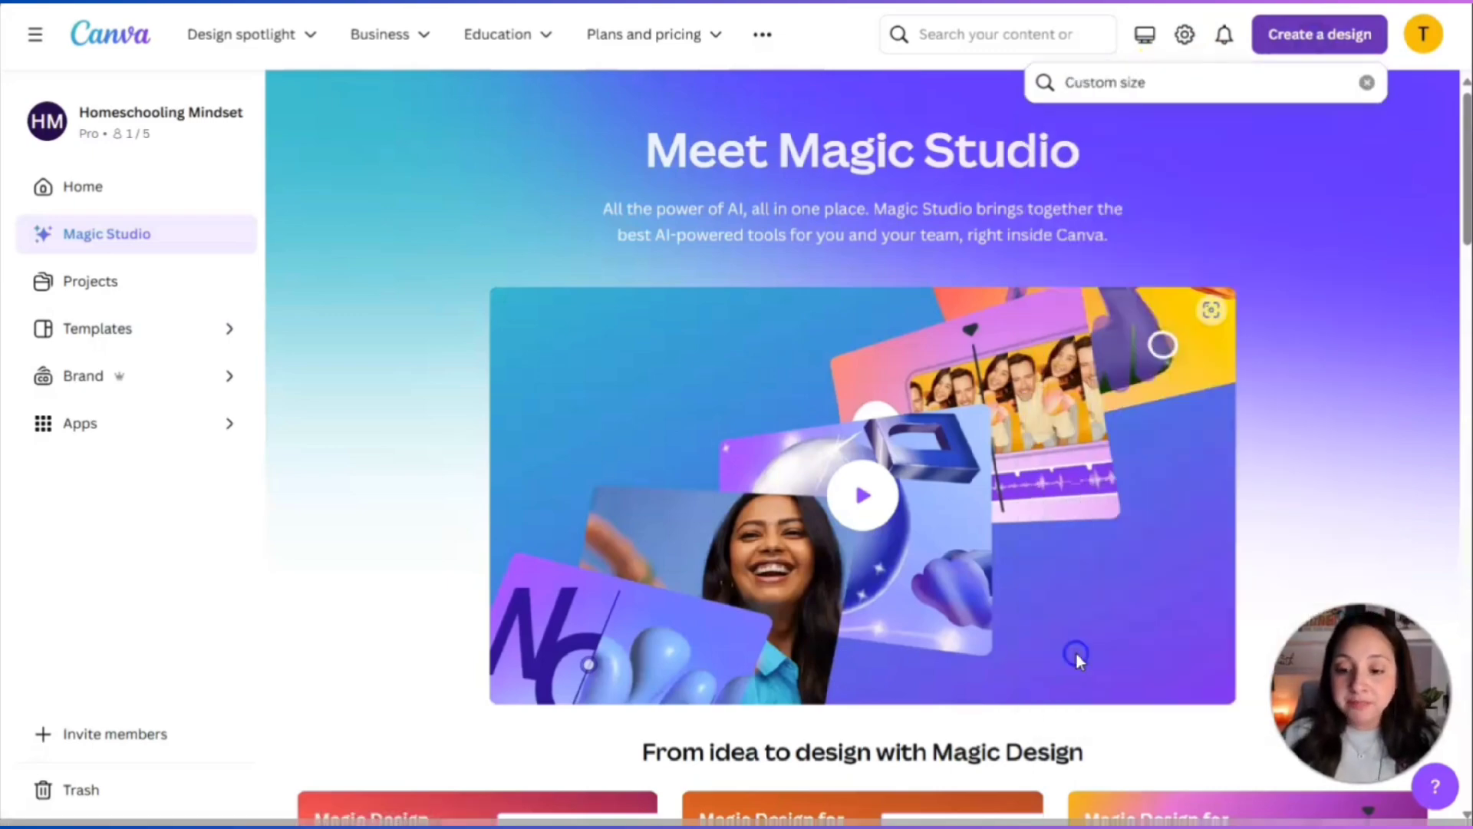
pyautogui.click(907, 225)
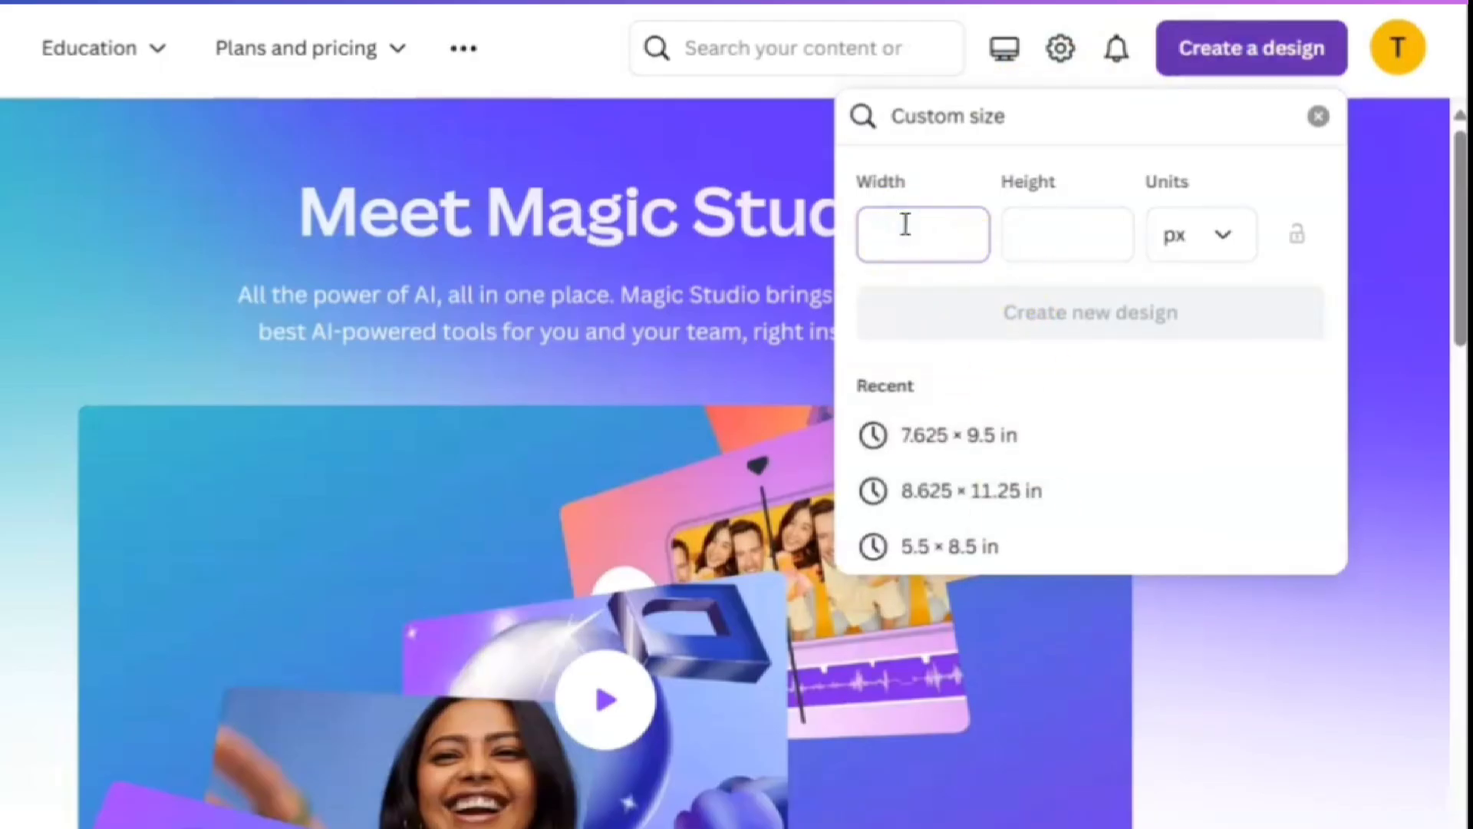
pyautogui.write('8.625')
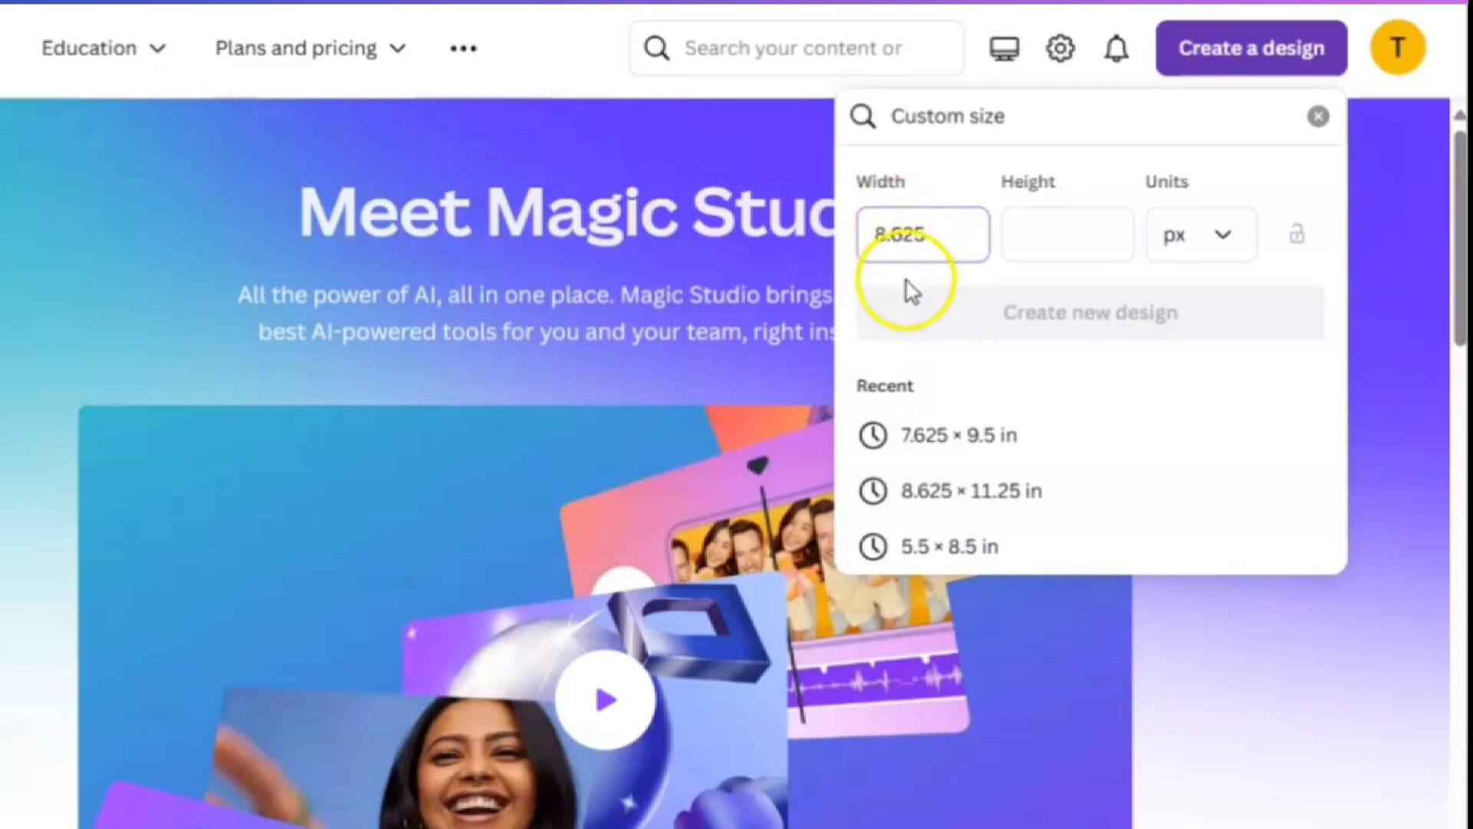
pyautogui.click(1037, 244)
pyautogui.click(1187, 244)
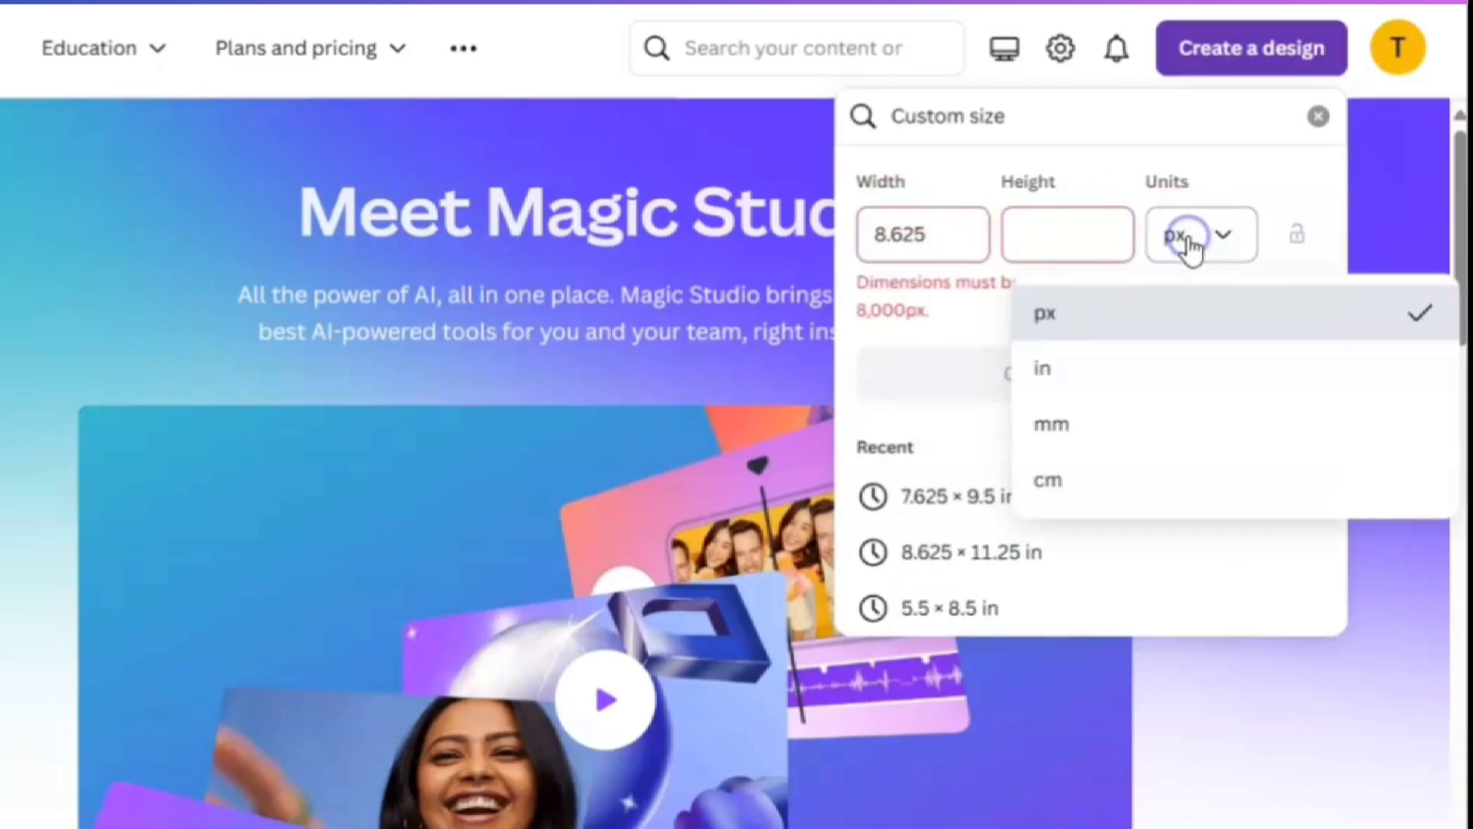
pyautogui.click(1069, 371)
pyautogui.click(1072, 246)
# Correct the width to 8.625 in, set height 11.25 in, and create the design.
pyautogui.click(923, 239)
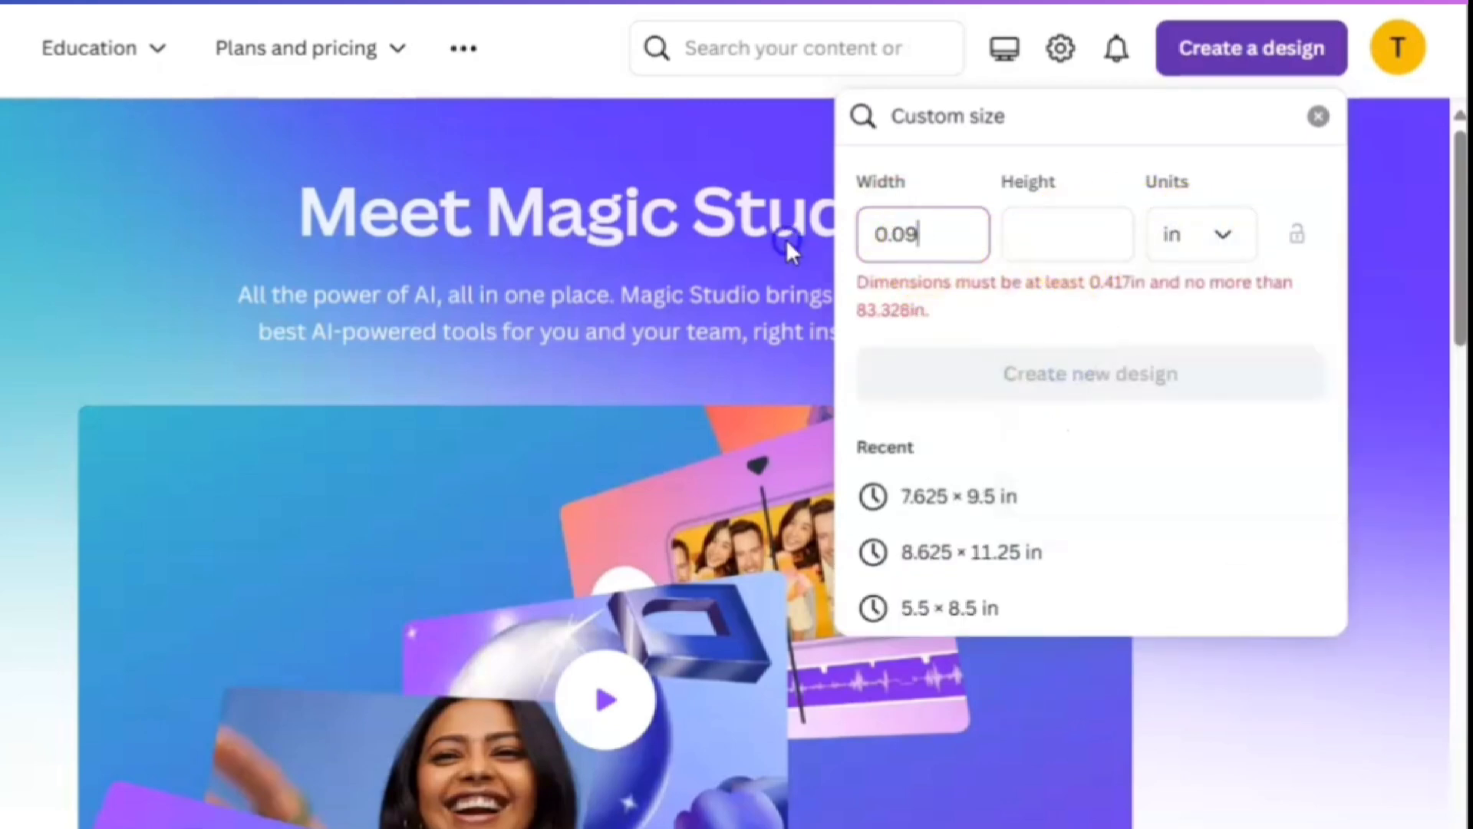
pyautogui.press('BackSpace')
pyautogui.press('BackSpace')
pyautogui.press('BackSpace')
pyautogui.press('BackSpace')
pyautogui.write('8.625')
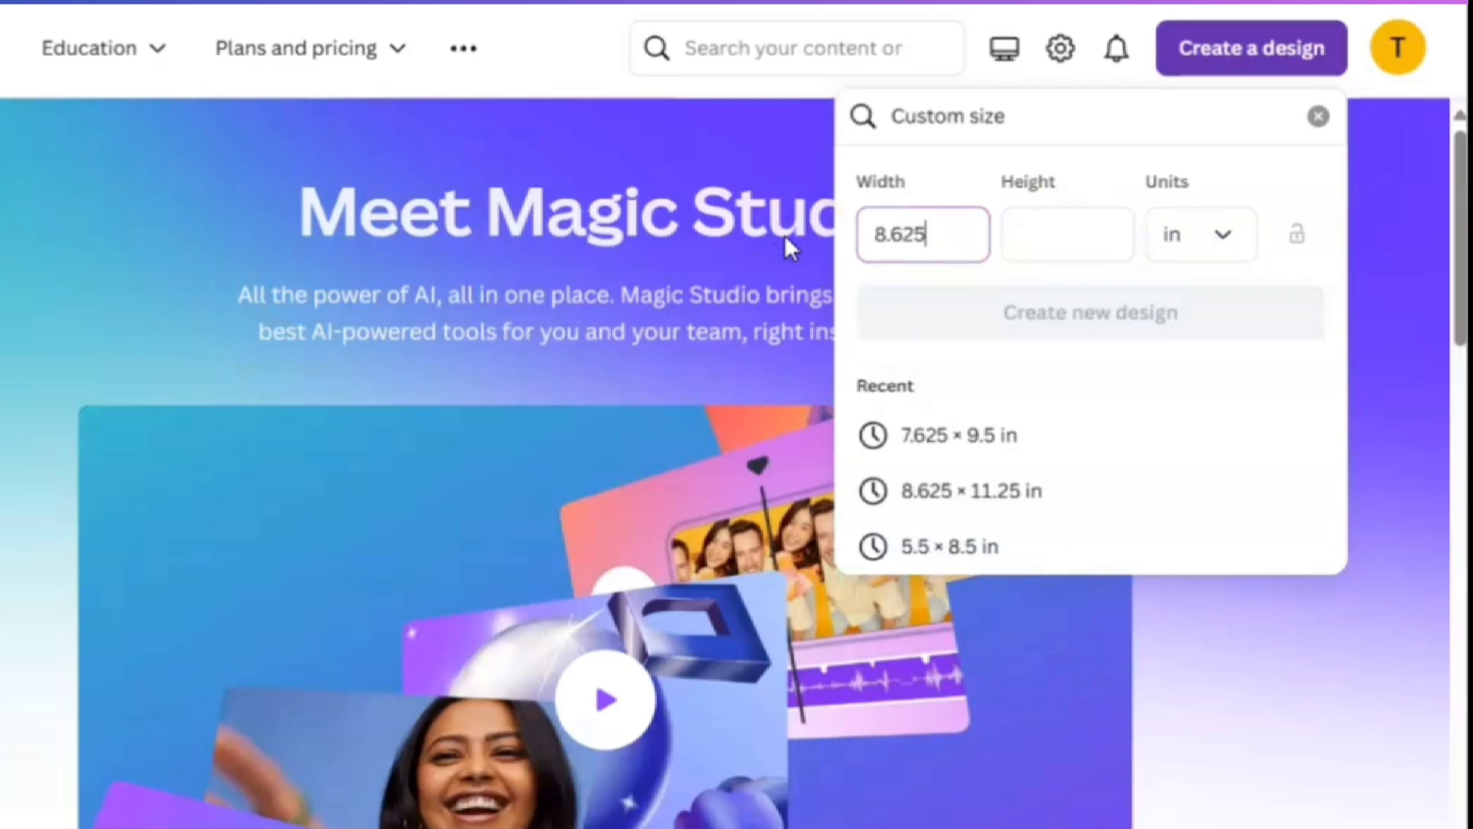
pyautogui.click(1048, 221)
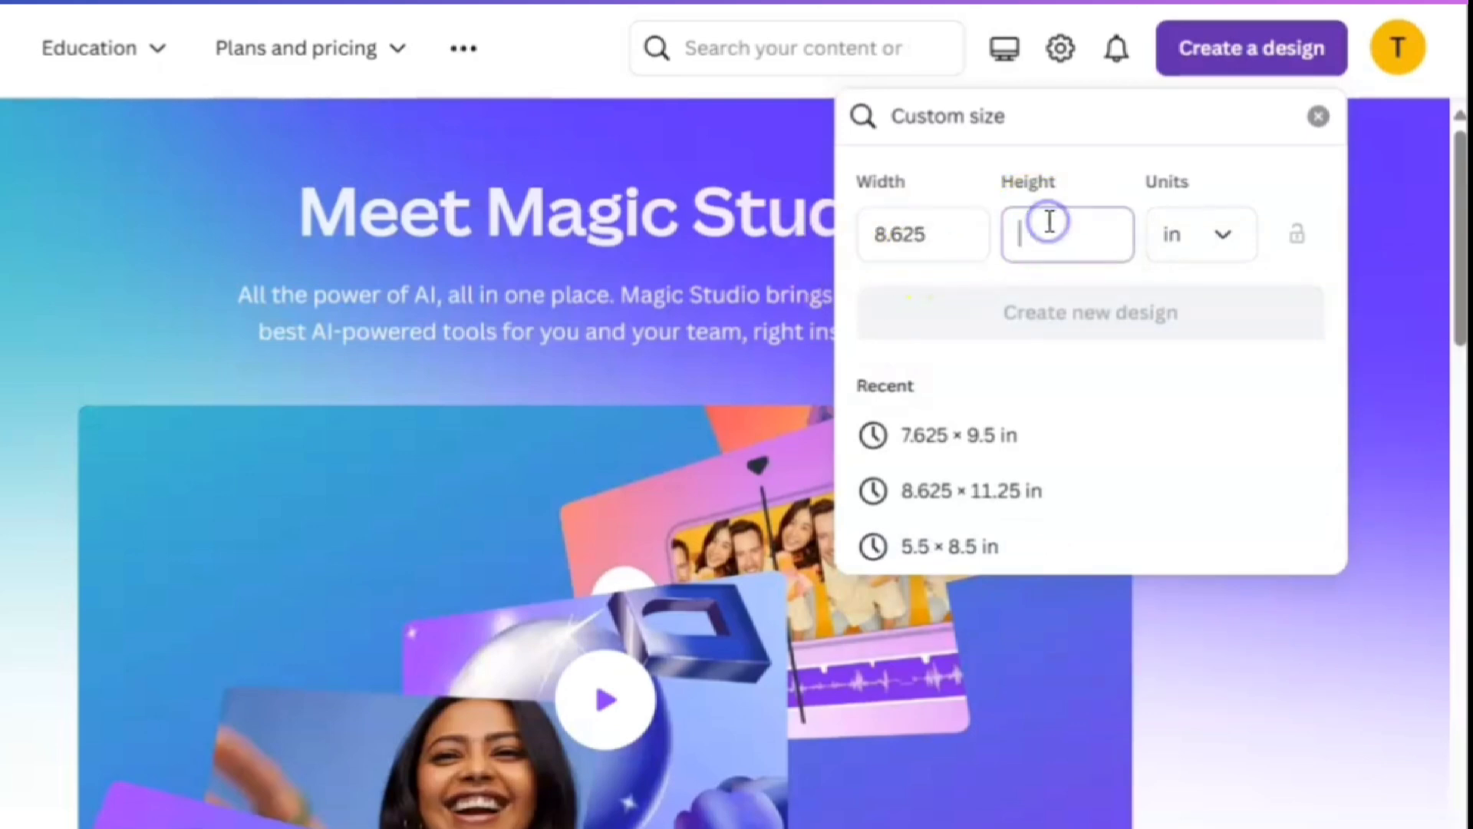
pyautogui.write('11.25')
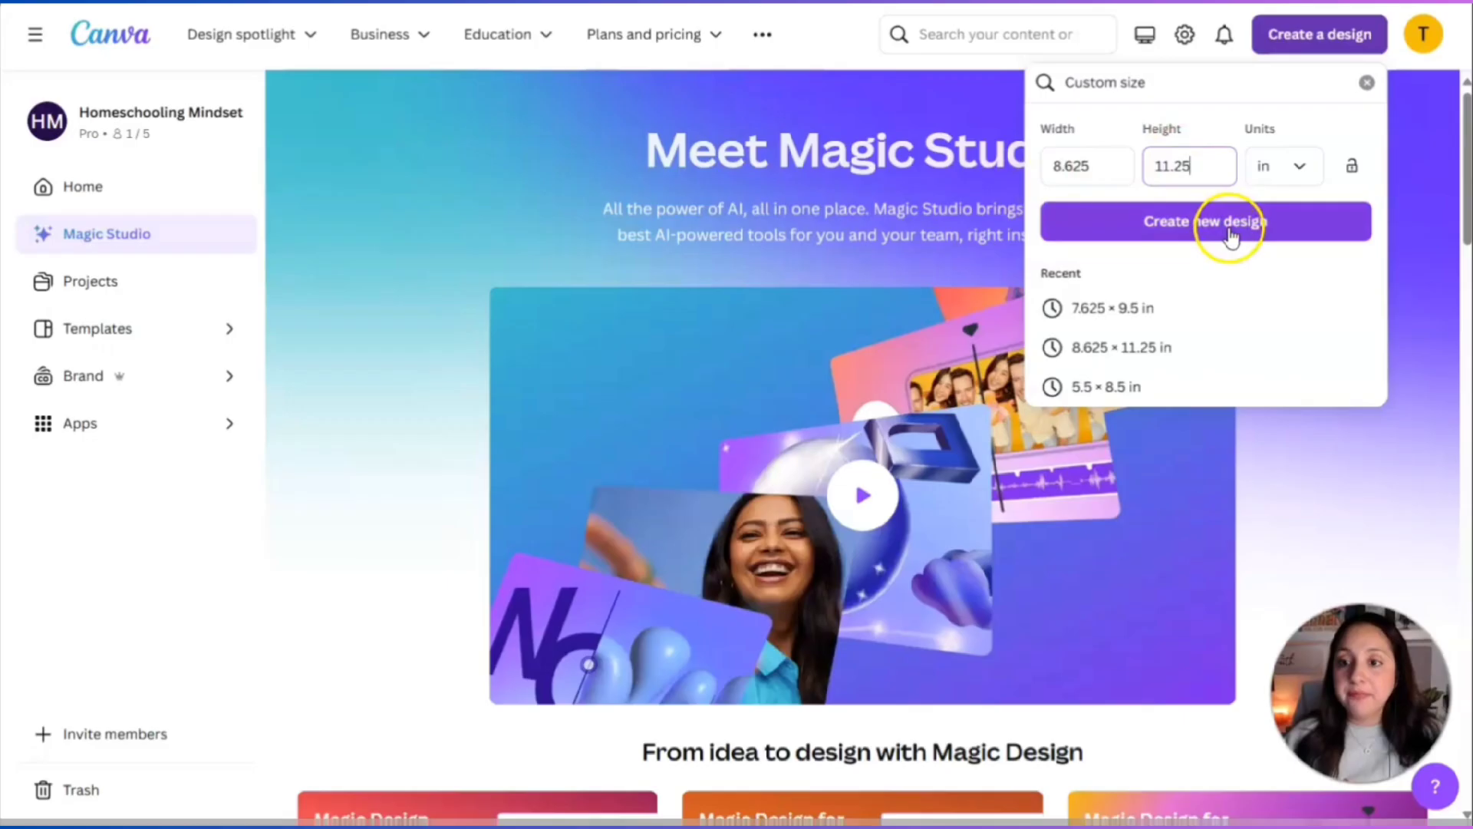
pyautogui.click(1148, 317)
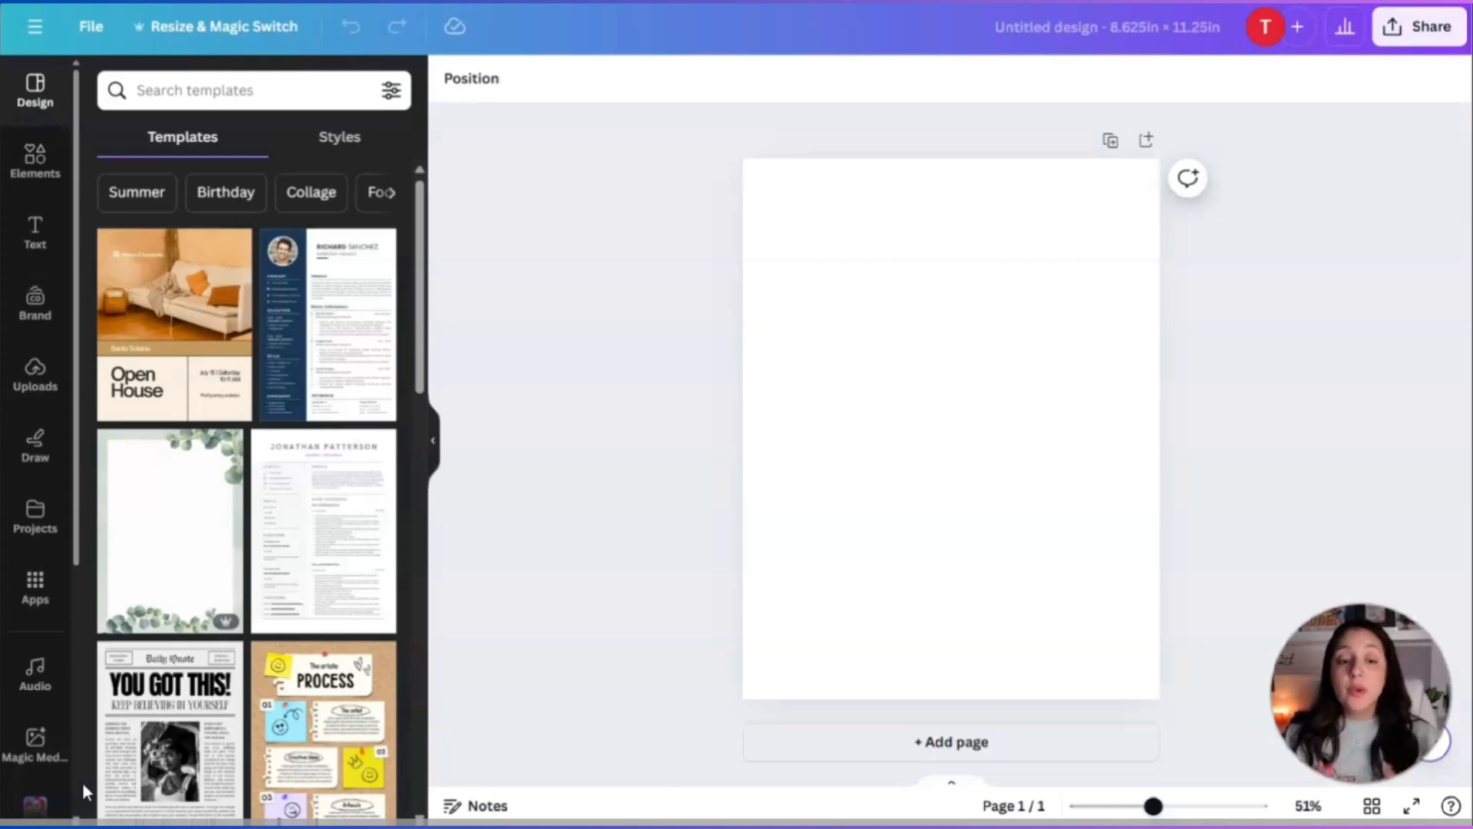
# Rename the design to 'Bible Verse Mapping Journal'.
pyautogui.click(1067, 31)
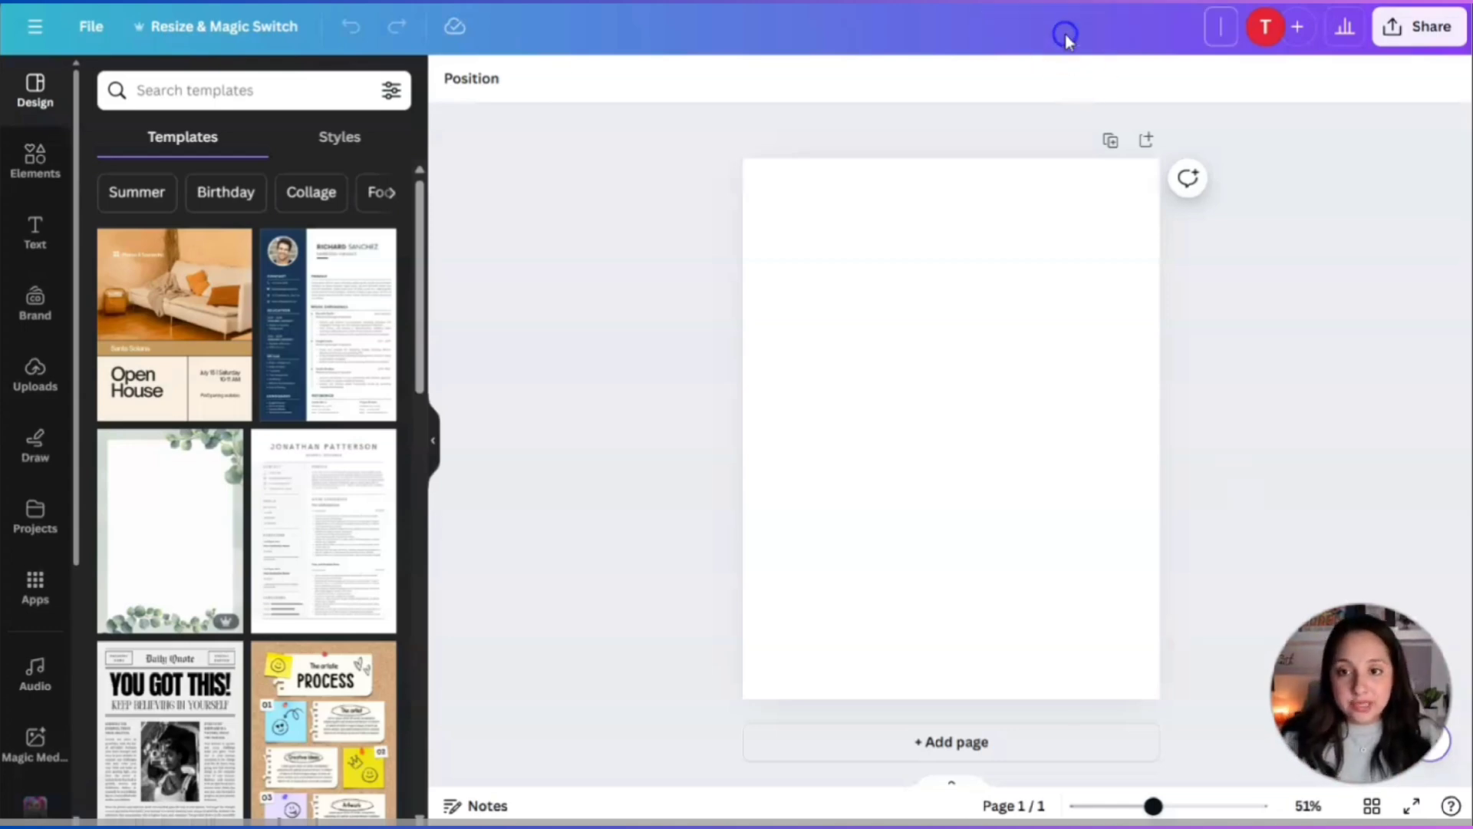
pyautogui.write('Bib')
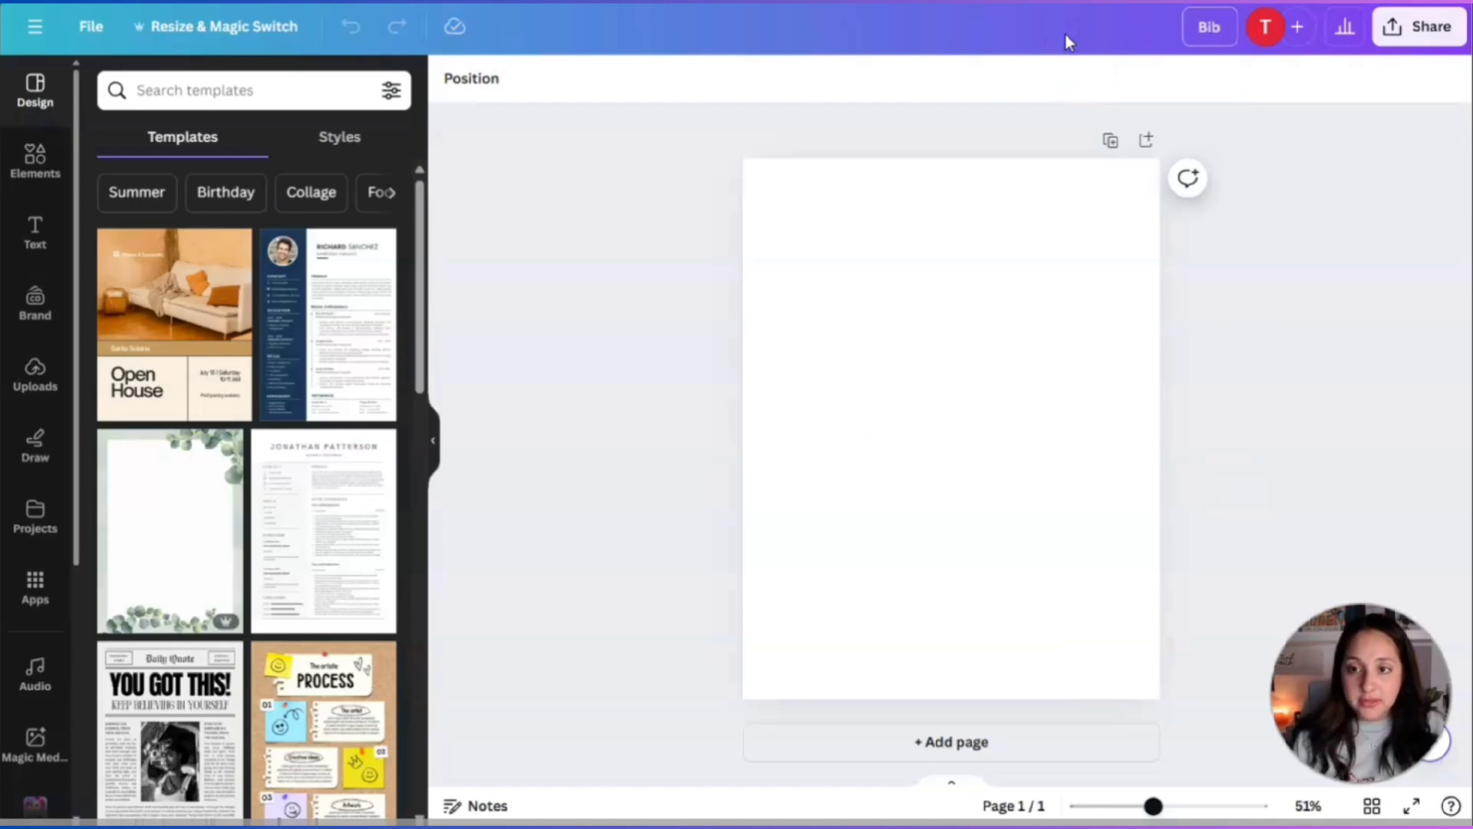
pyautogui.write('le Verse')
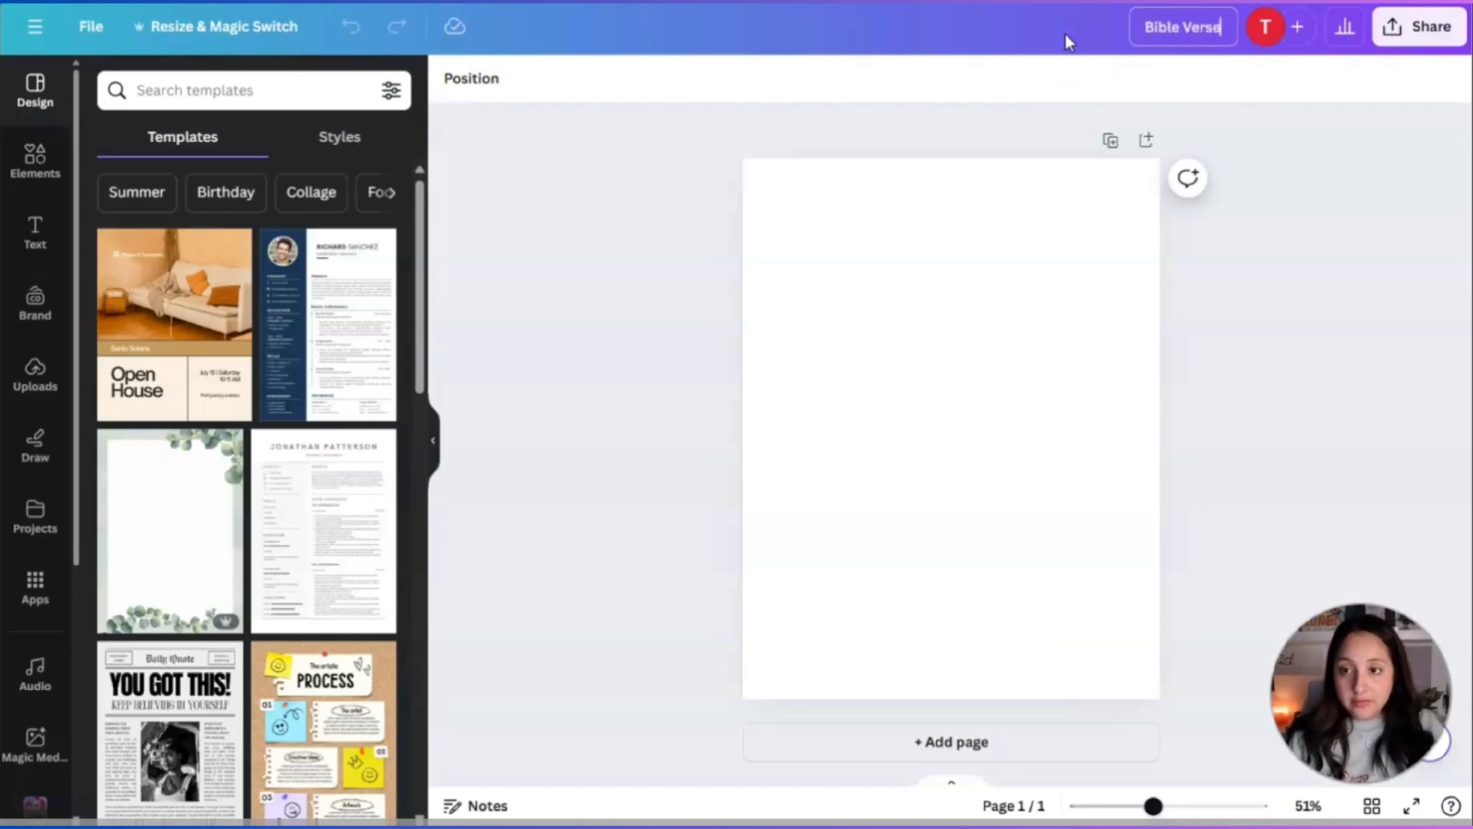
pyautogui.write(' Mapp')
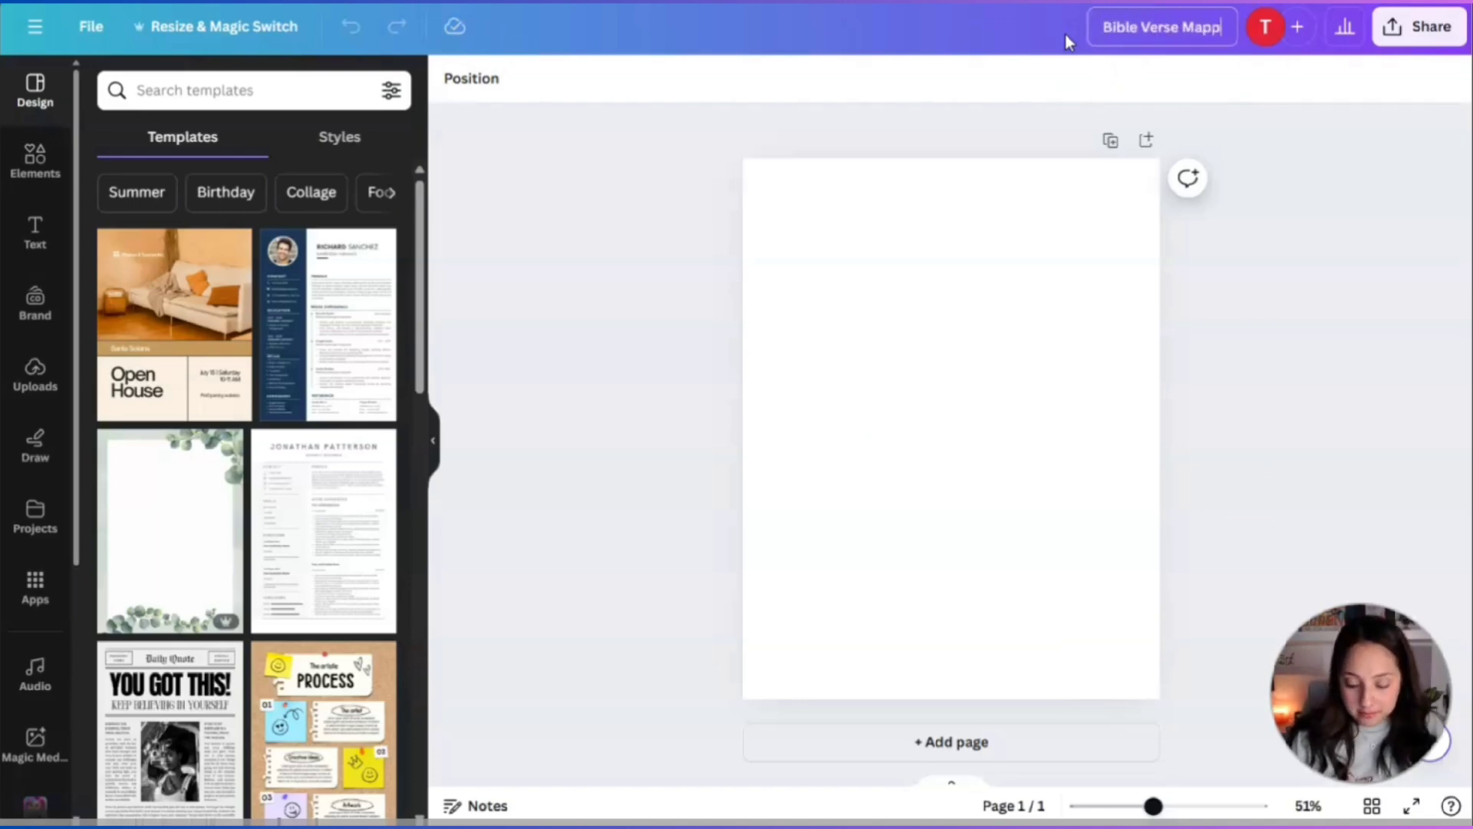
pyautogui.write('ing Journa')
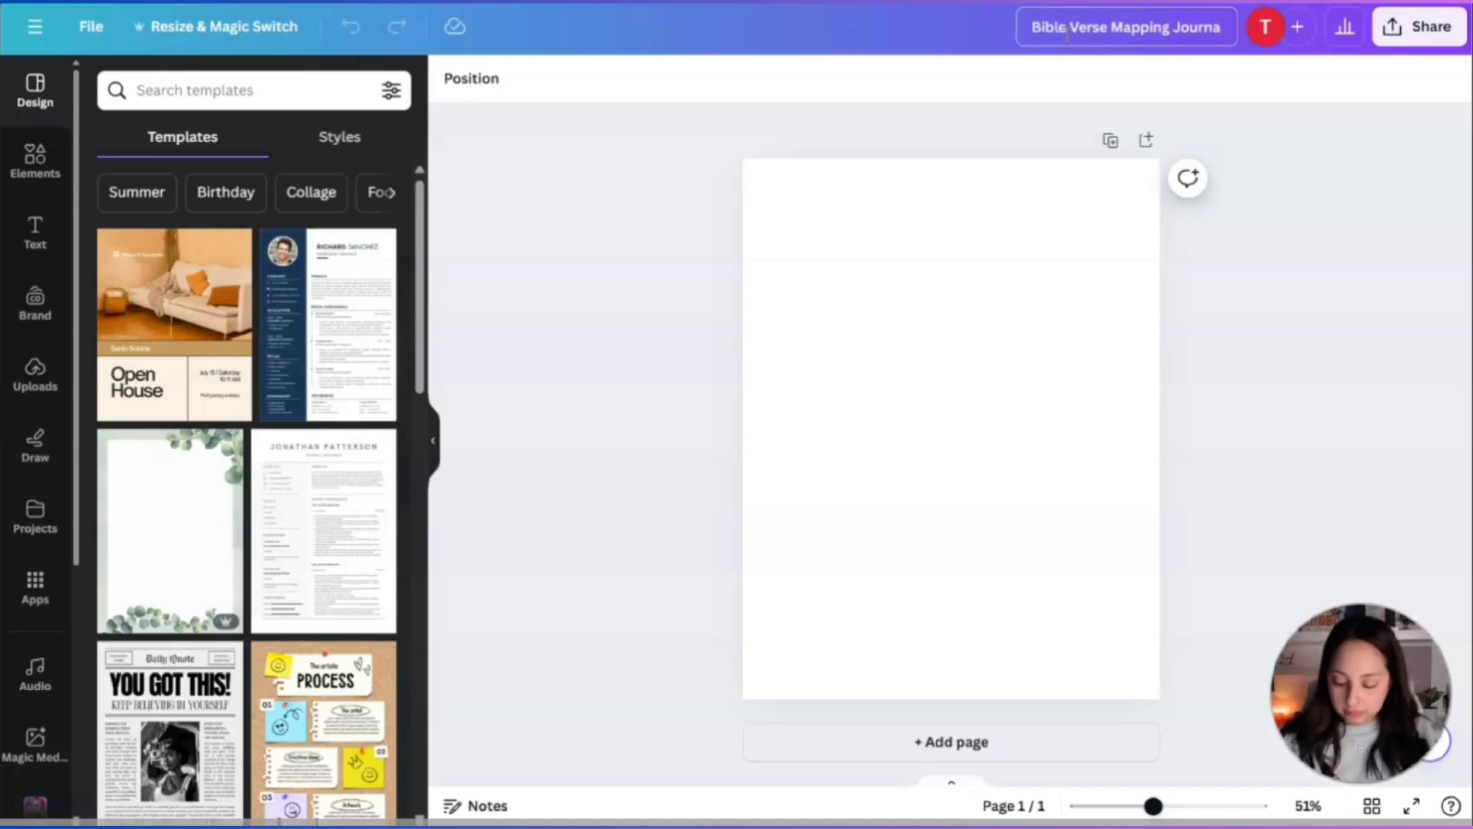
pyautogui.write('l')
pyautogui.press('Return')
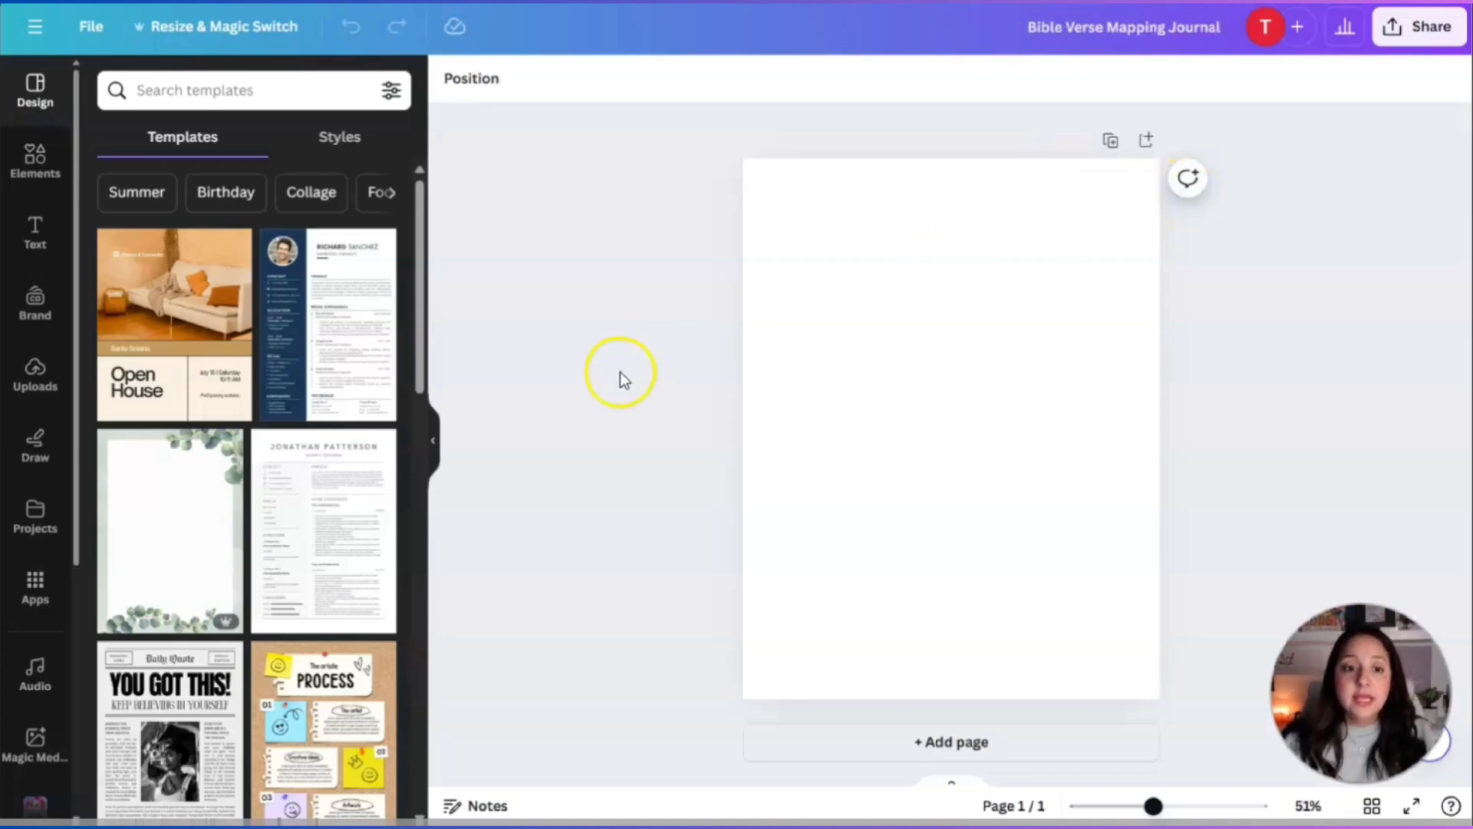
pyautogui.click(893, 398)
# Generate Magic Media images from a pink-and-purple botanical-garden book-cover prompt.
pyautogui.scroll(-3, 23, 571)
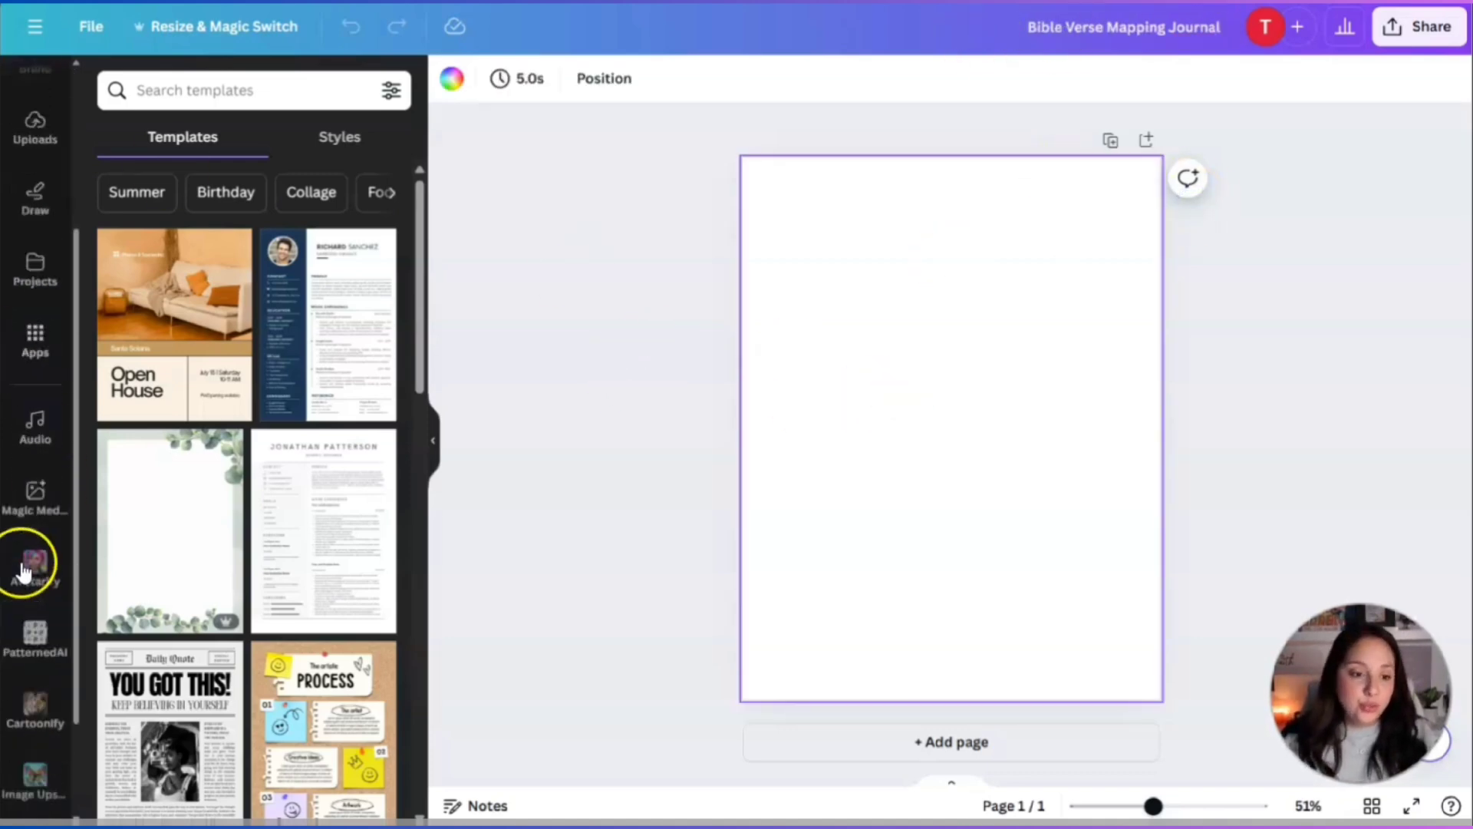
pyautogui.click(34, 359)
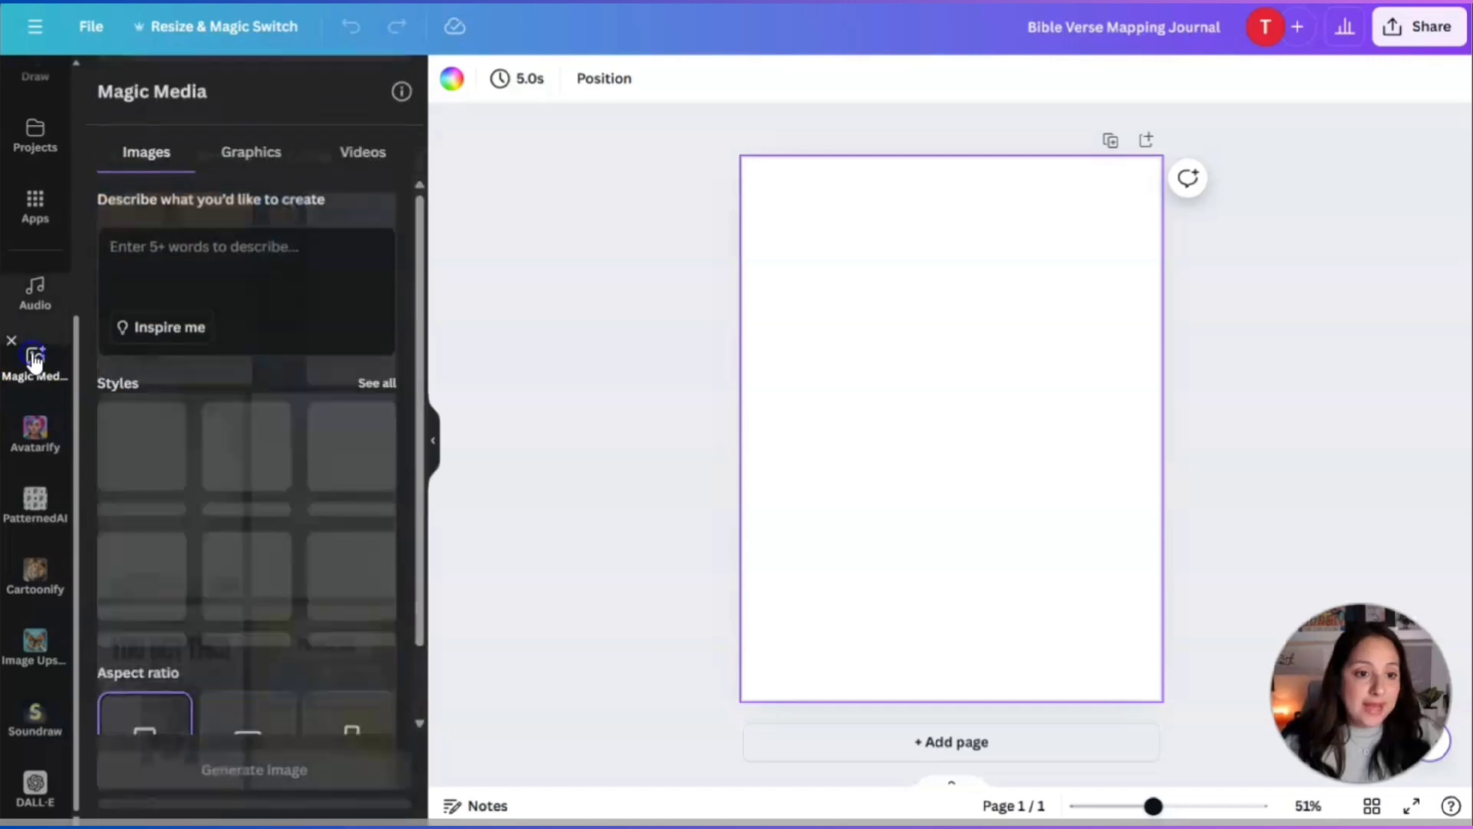
pyautogui.click(242, 263)
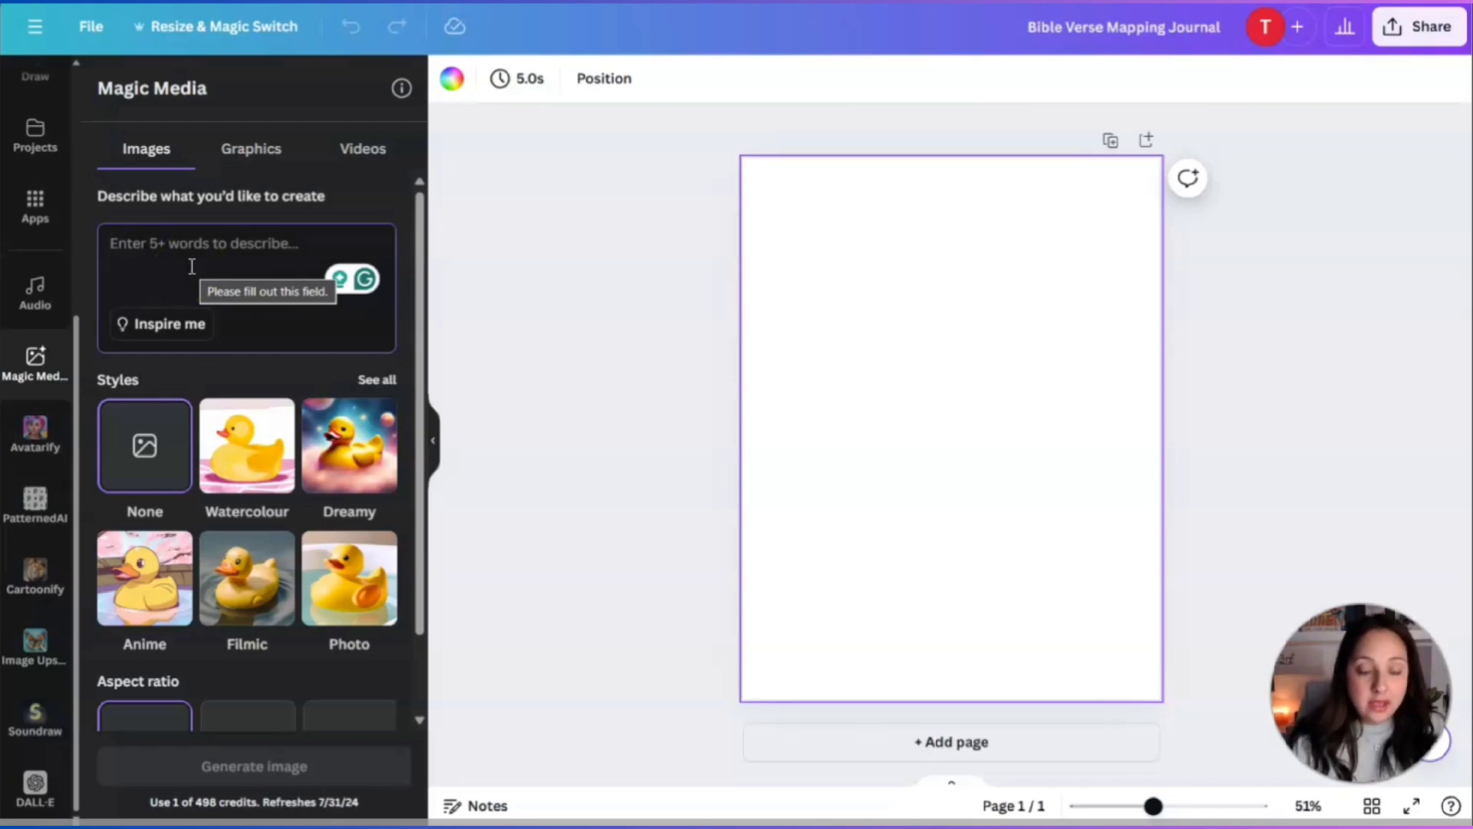
pyautogui.write('I')
pyautogui.press('BackSpace')
pyautogui.write('Design a book cover with pink and purple flowers that looks like a botanicle garden')
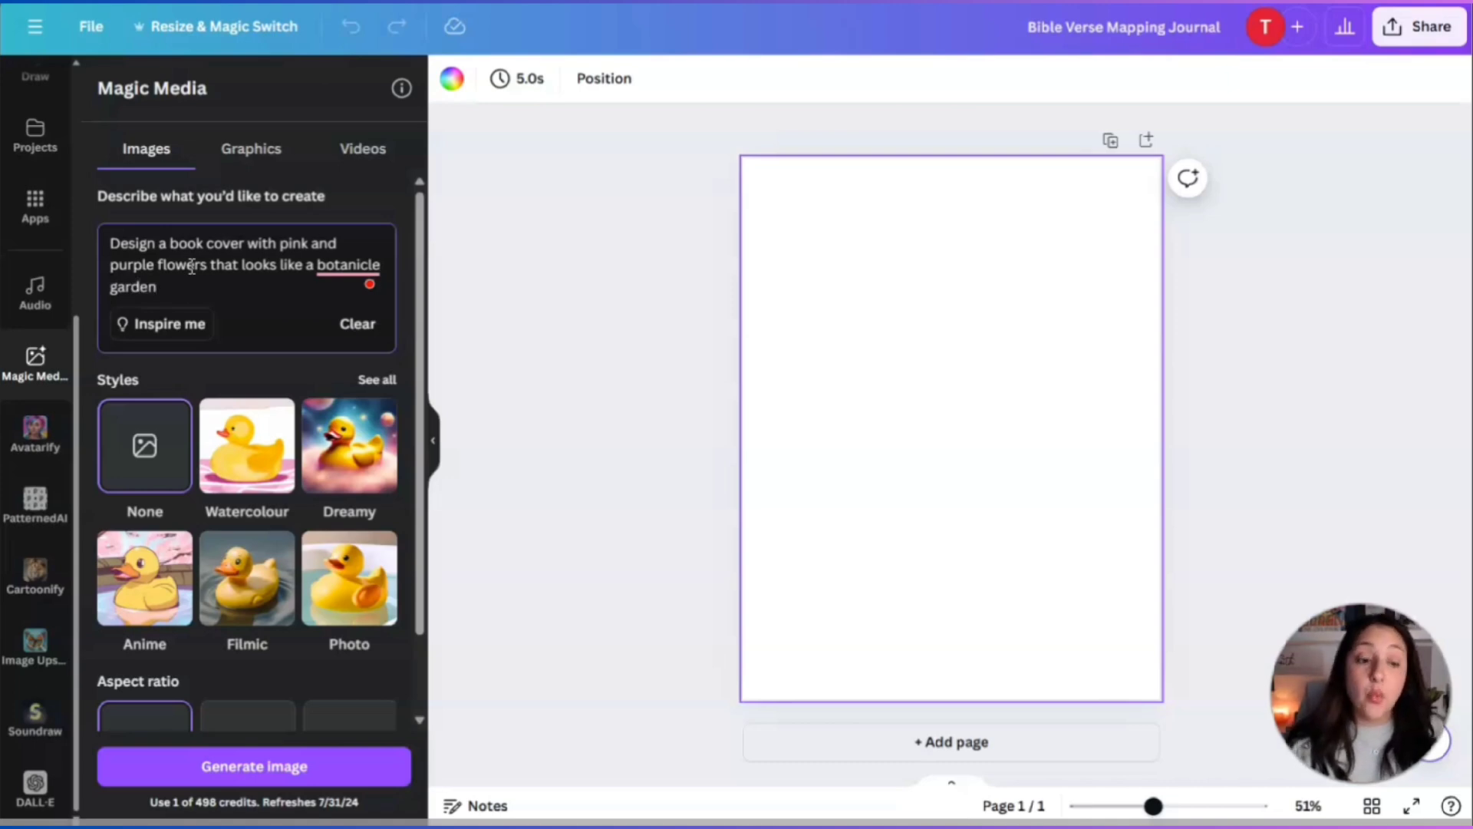
pyautogui.press('Return')
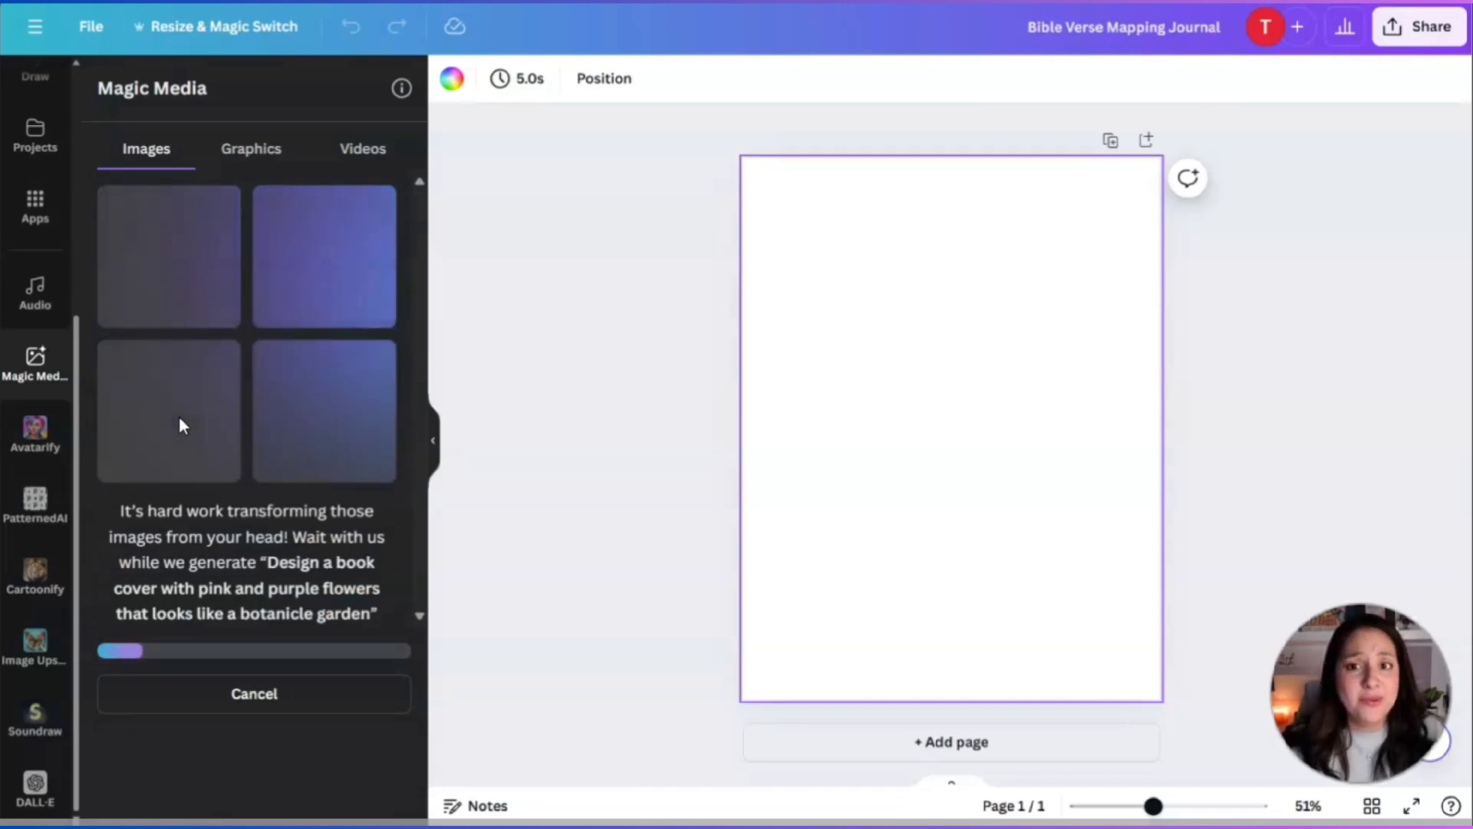
# Place the soft pink floral image and stretch it to cover all of page 1.
pyautogui.click(203, 488)
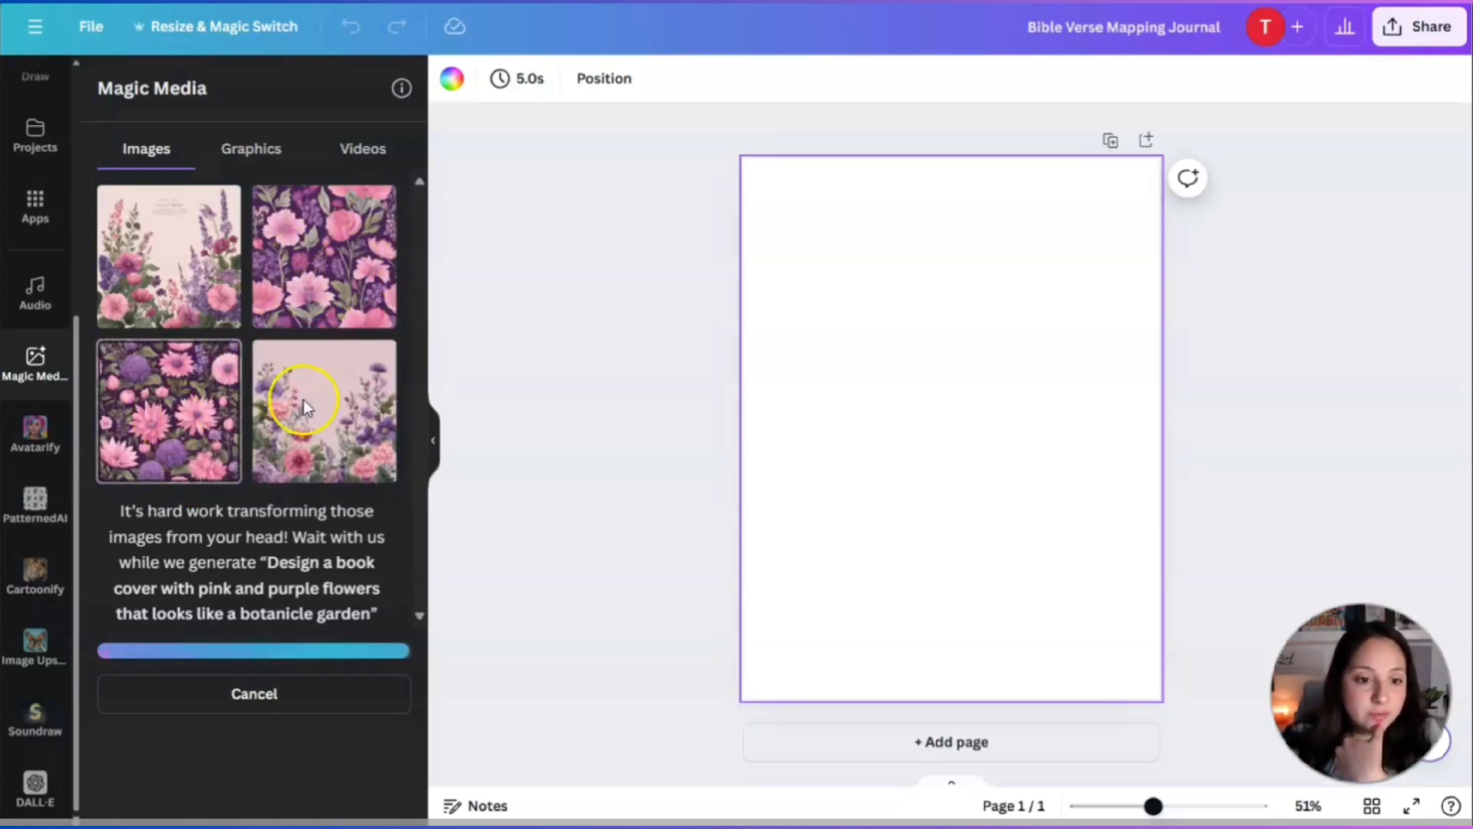
pyautogui.click(342, 418)
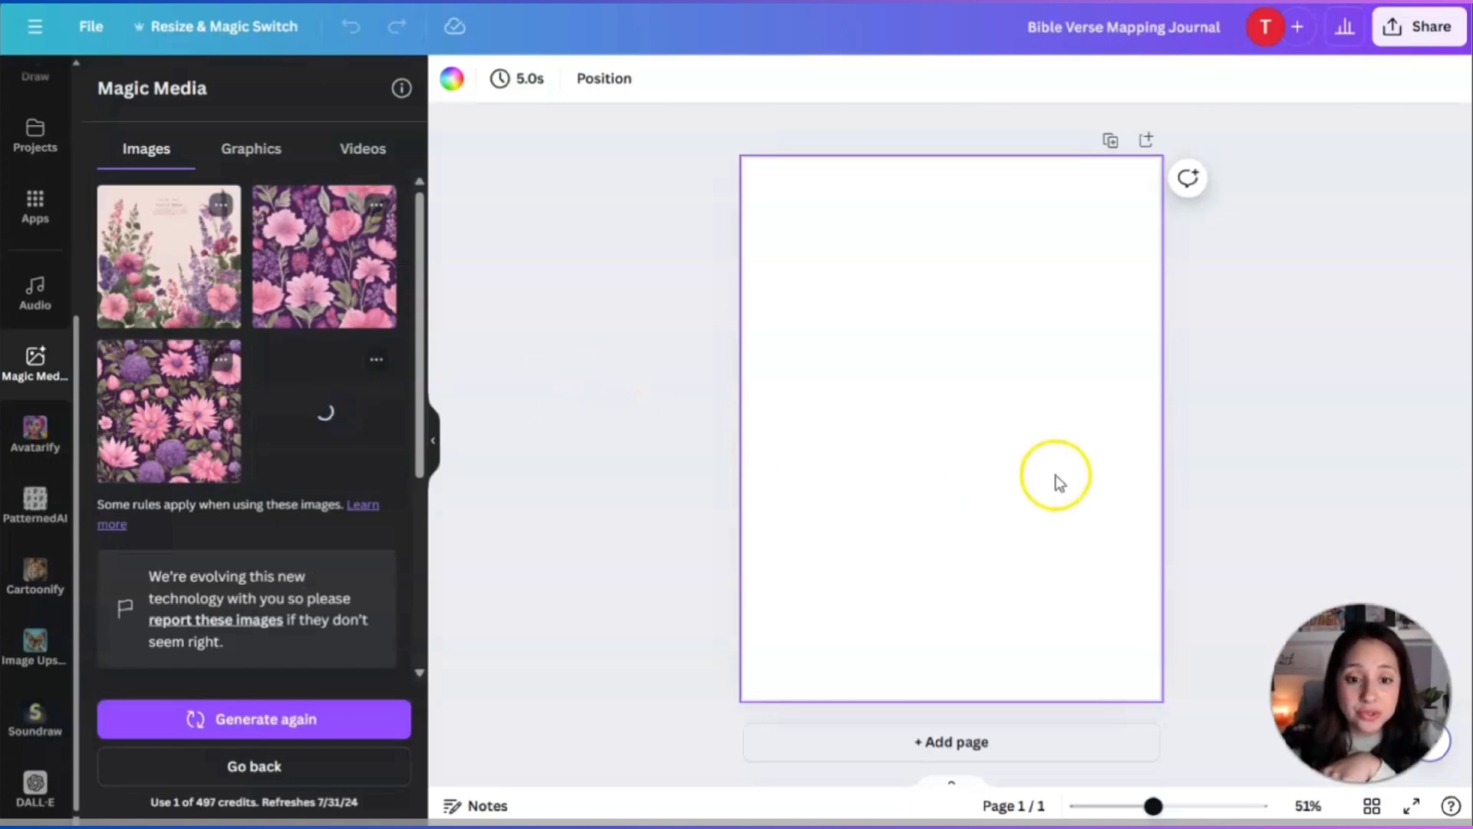
pyautogui.moveTo(964, 427); pyautogui.dragTo(1056, 266)
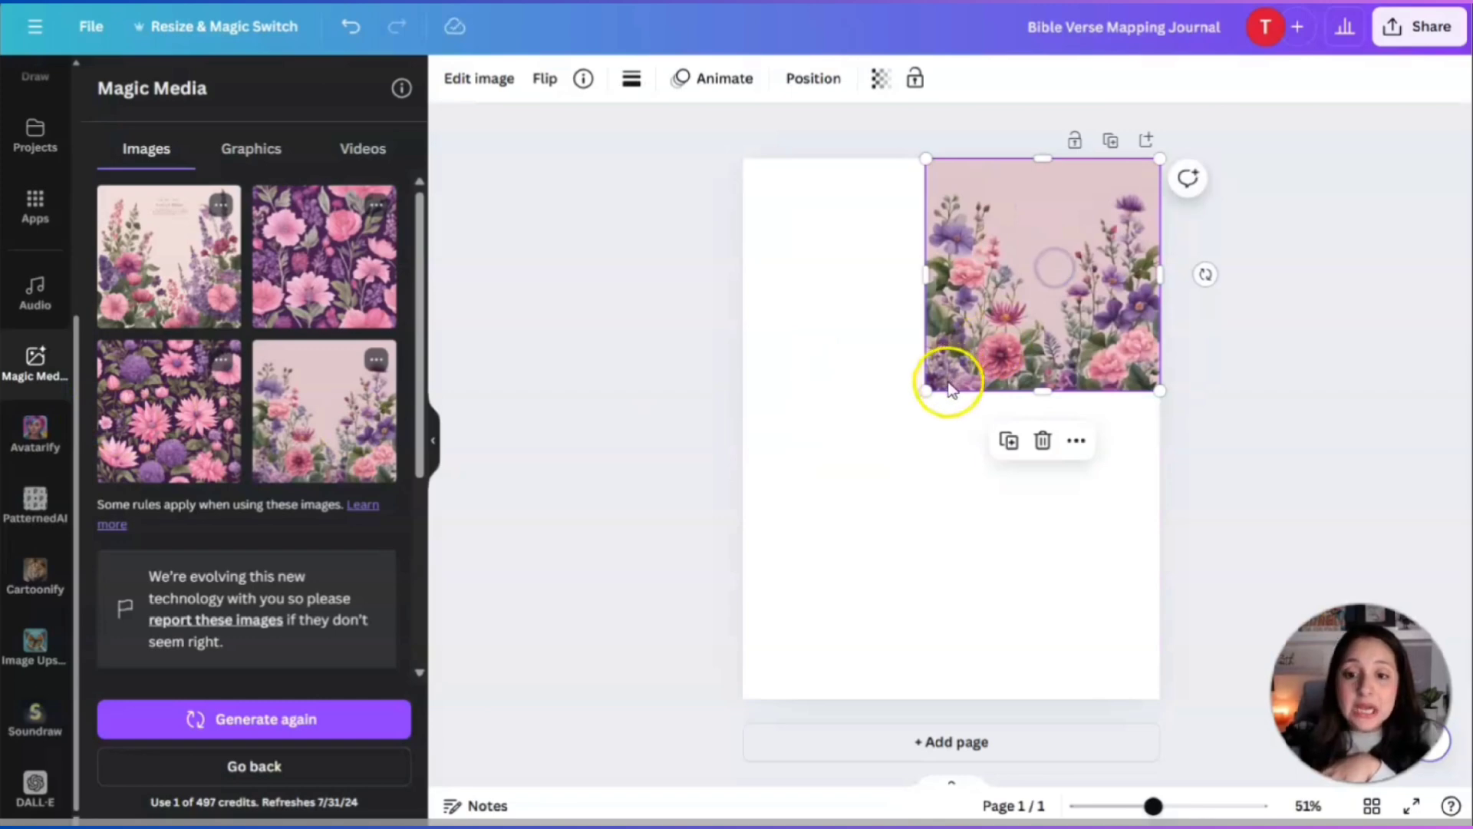
pyautogui.moveTo(929, 389); pyautogui.dragTo(700, 790)
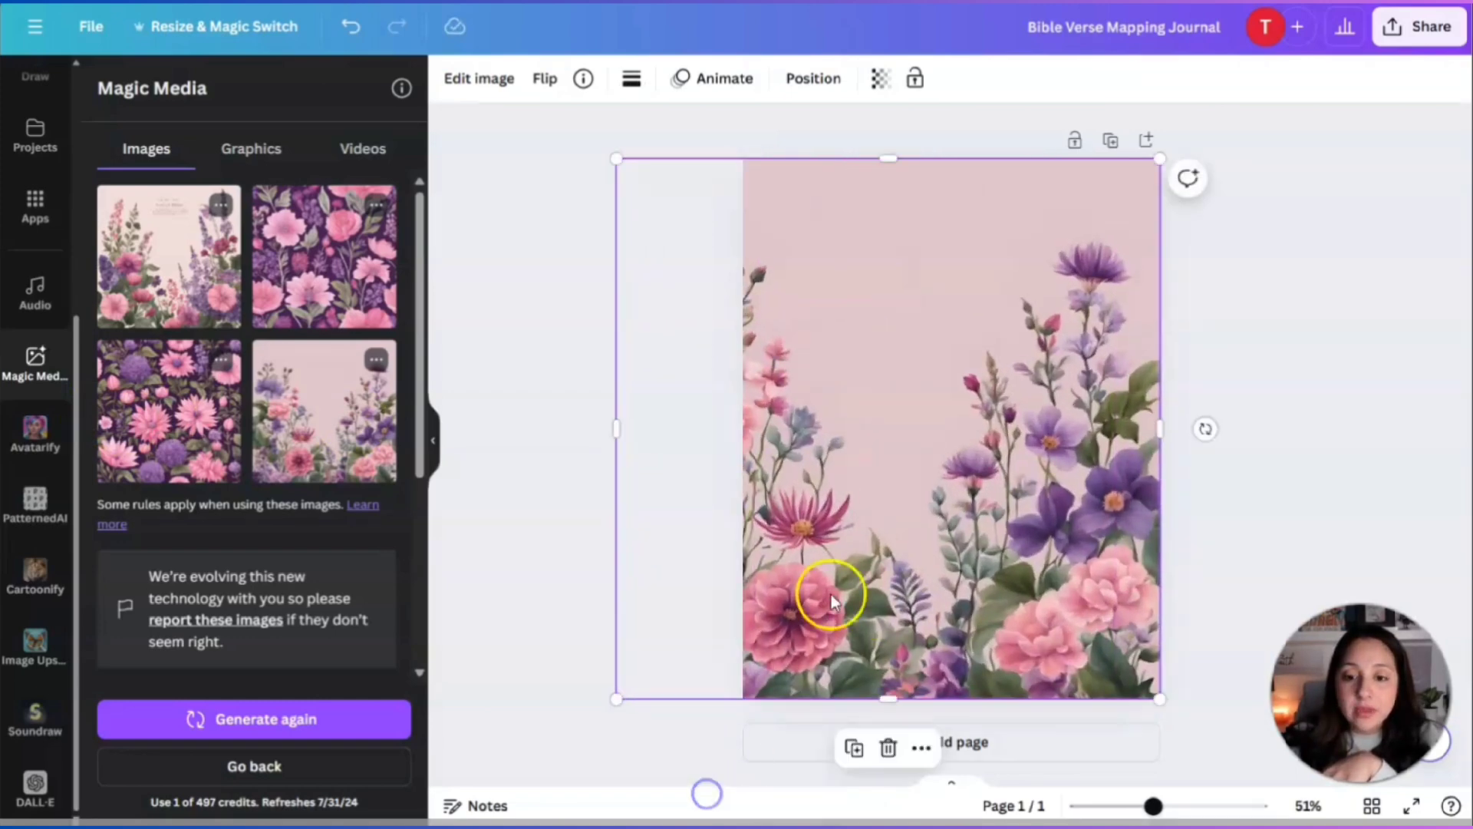
pyautogui.moveTo(826, 593); pyautogui.dragTo(898, 593)
pyautogui.click(1346, 453)
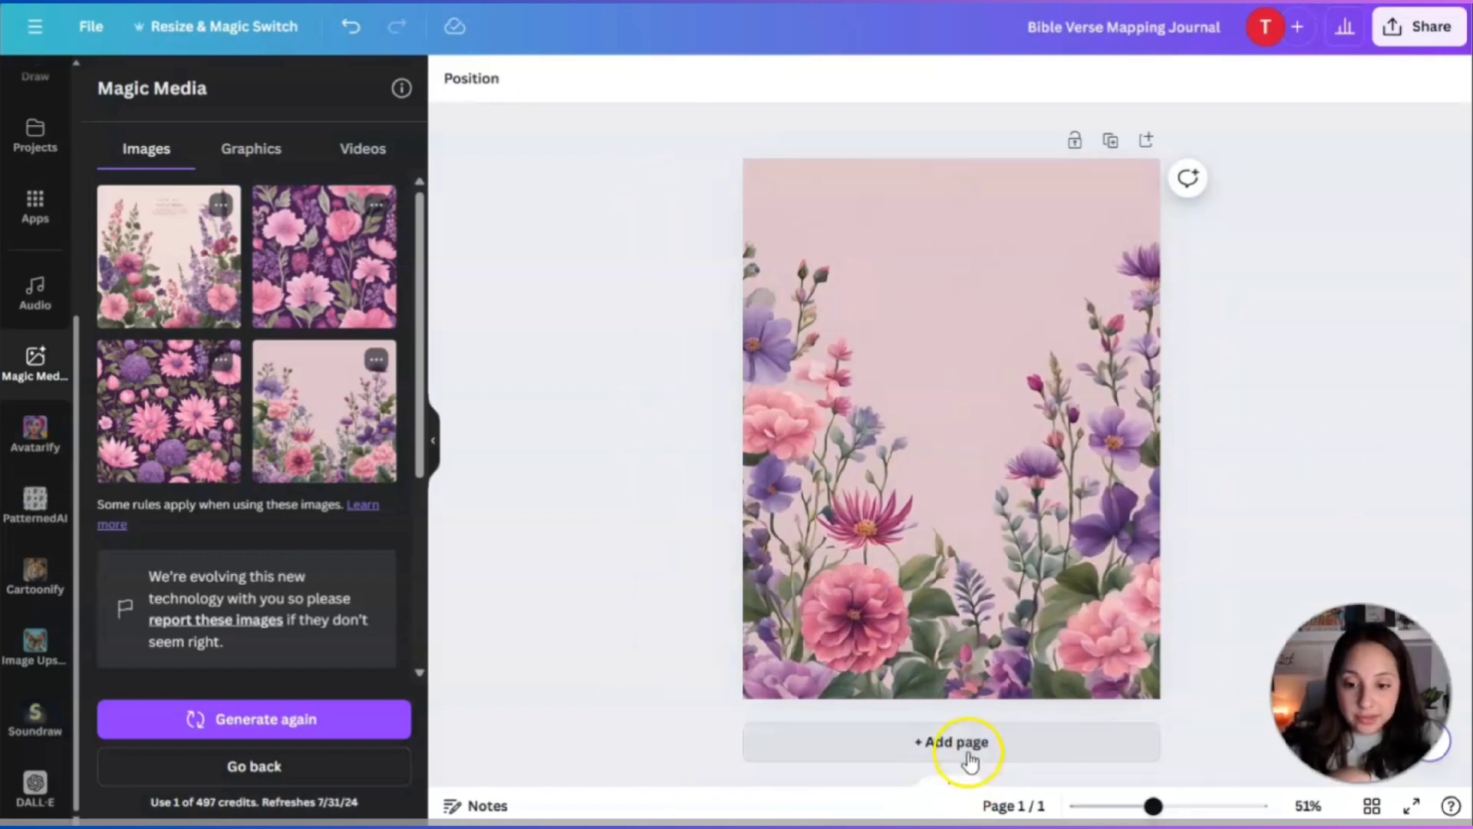
# Add a second page and stretch the dense flower pattern image over it.
pyautogui.click(1039, 752)
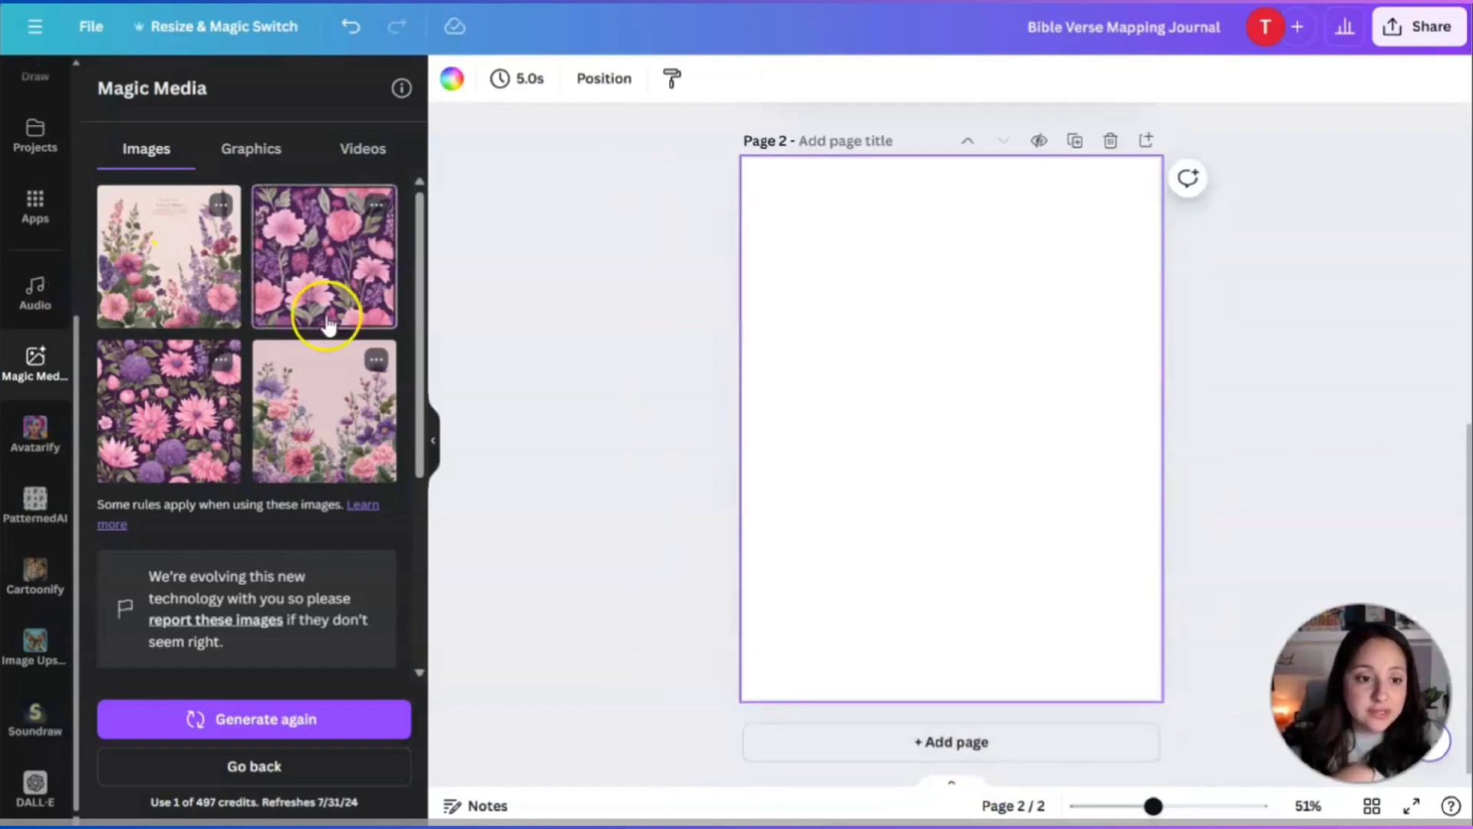
pyautogui.click(332, 298)
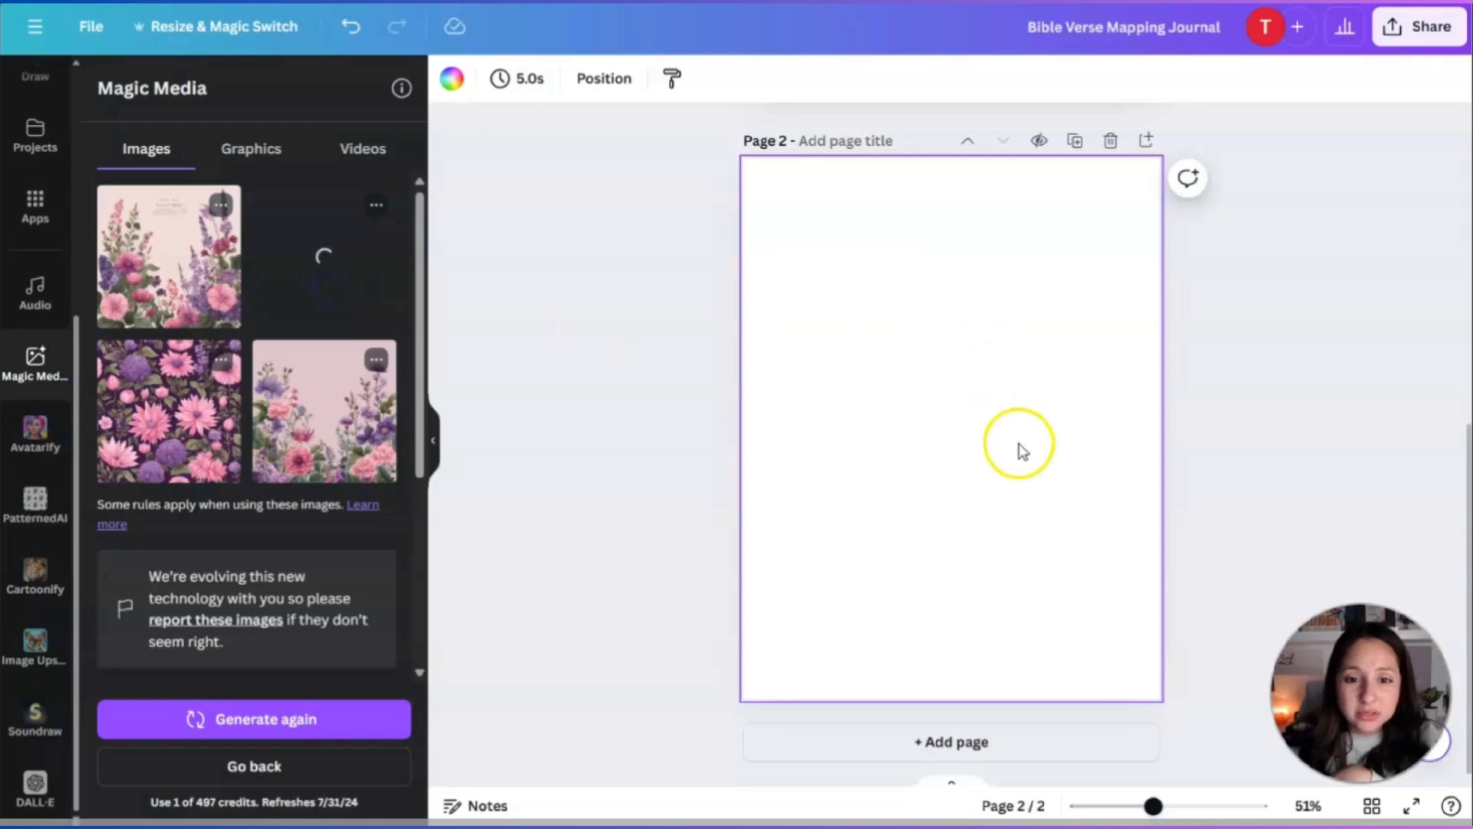
pyautogui.moveTo(1018, 471); pyautogui.dragTo(927, 322)
pyautogui.moveTo(977, 390); pyautogui.dragTo(1111, 606)
pyautogui.moveTo(950, 564); pyautogui.dragTo(968, 703)
pyautogui.click(1240, 378)
pyautogui.scroll(5, 1242, 422)
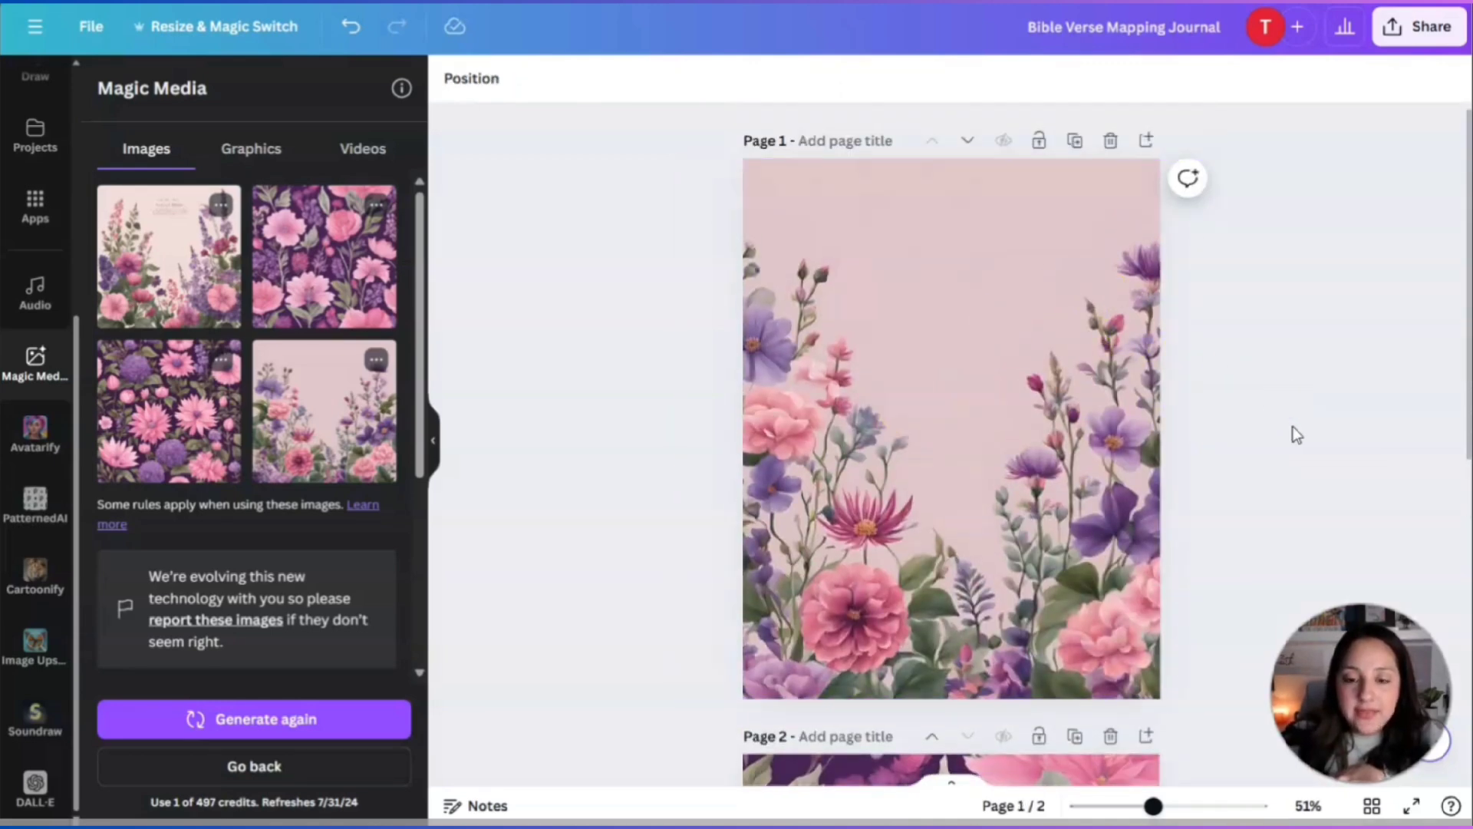
pyautogui.scroll(5, 38, 353)
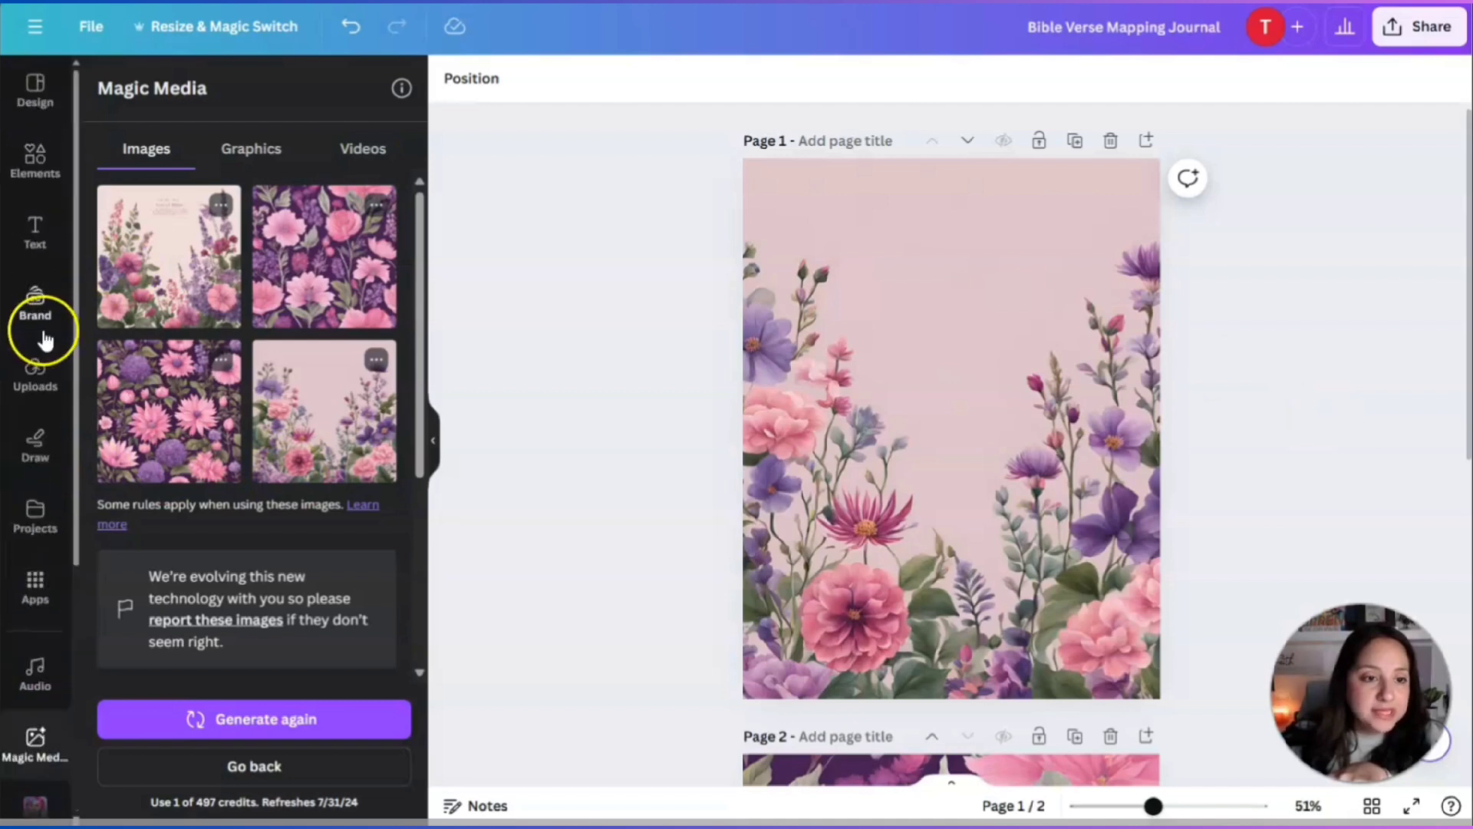
# Search elements for 'gold rectangle' and place one high on the cover.
pyautogui.click(35, 165)
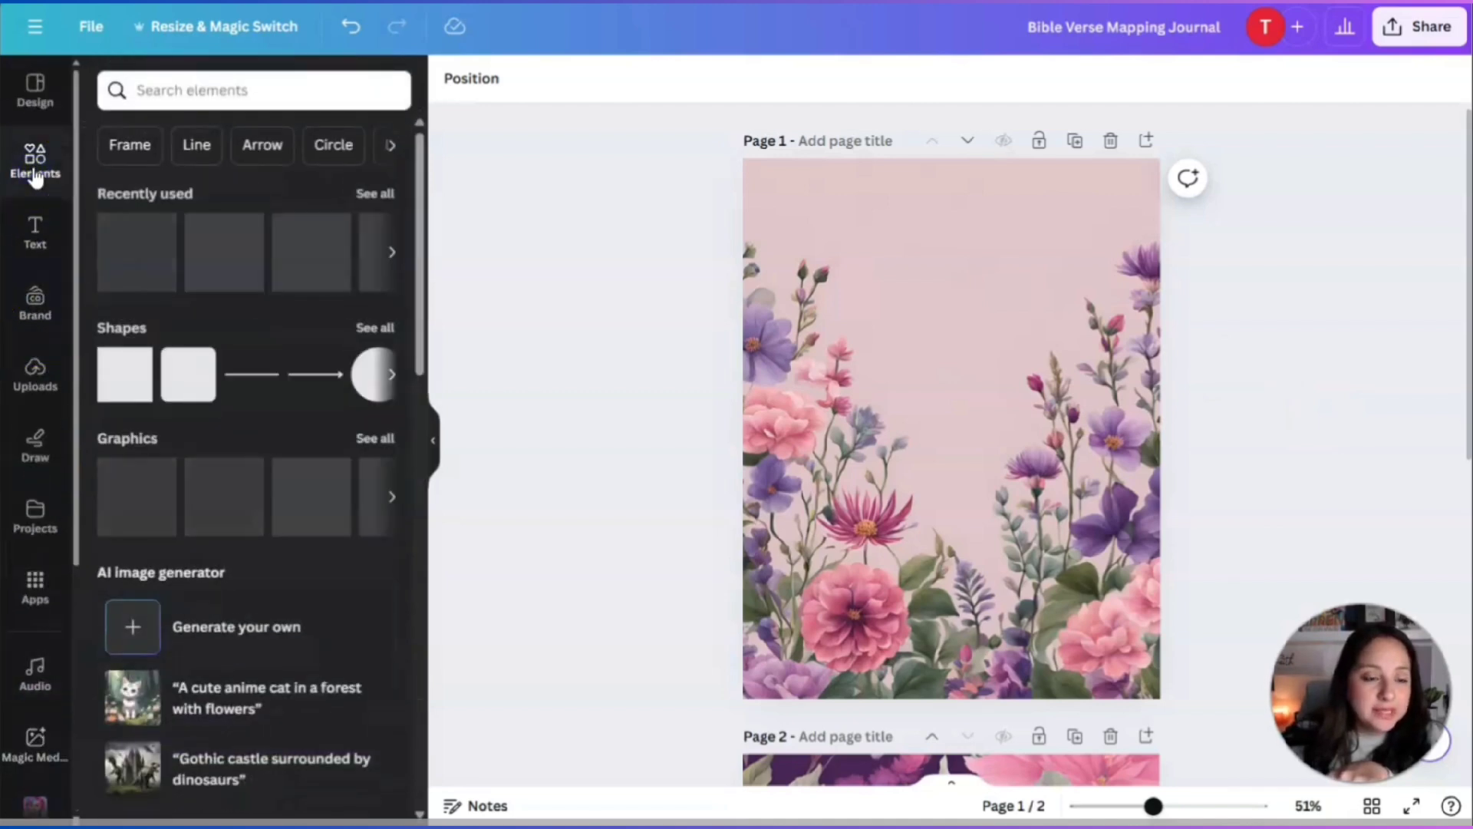
pyautogui.click(173, 92)
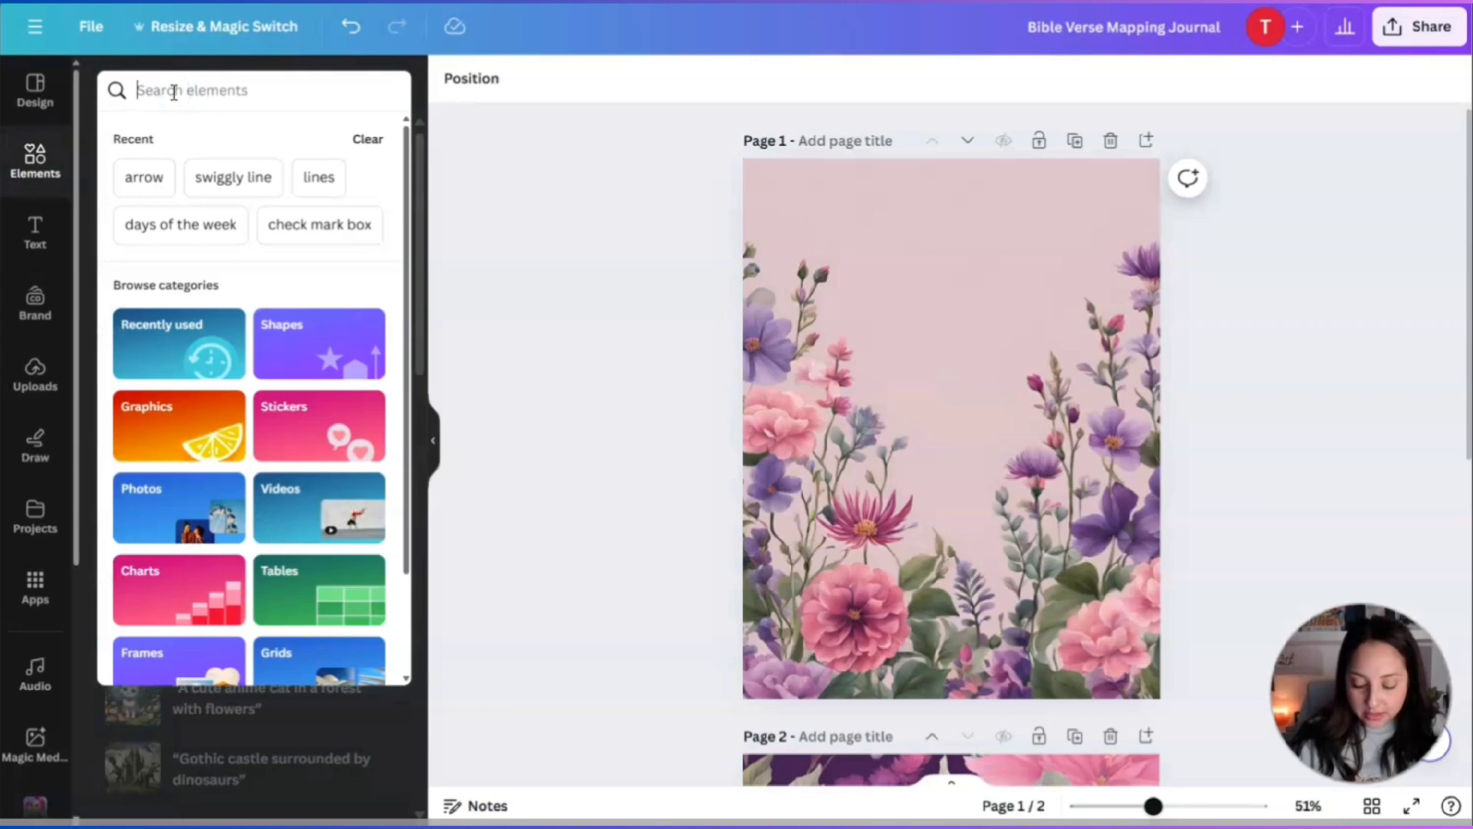
pyautogui.write('gold rectangl')
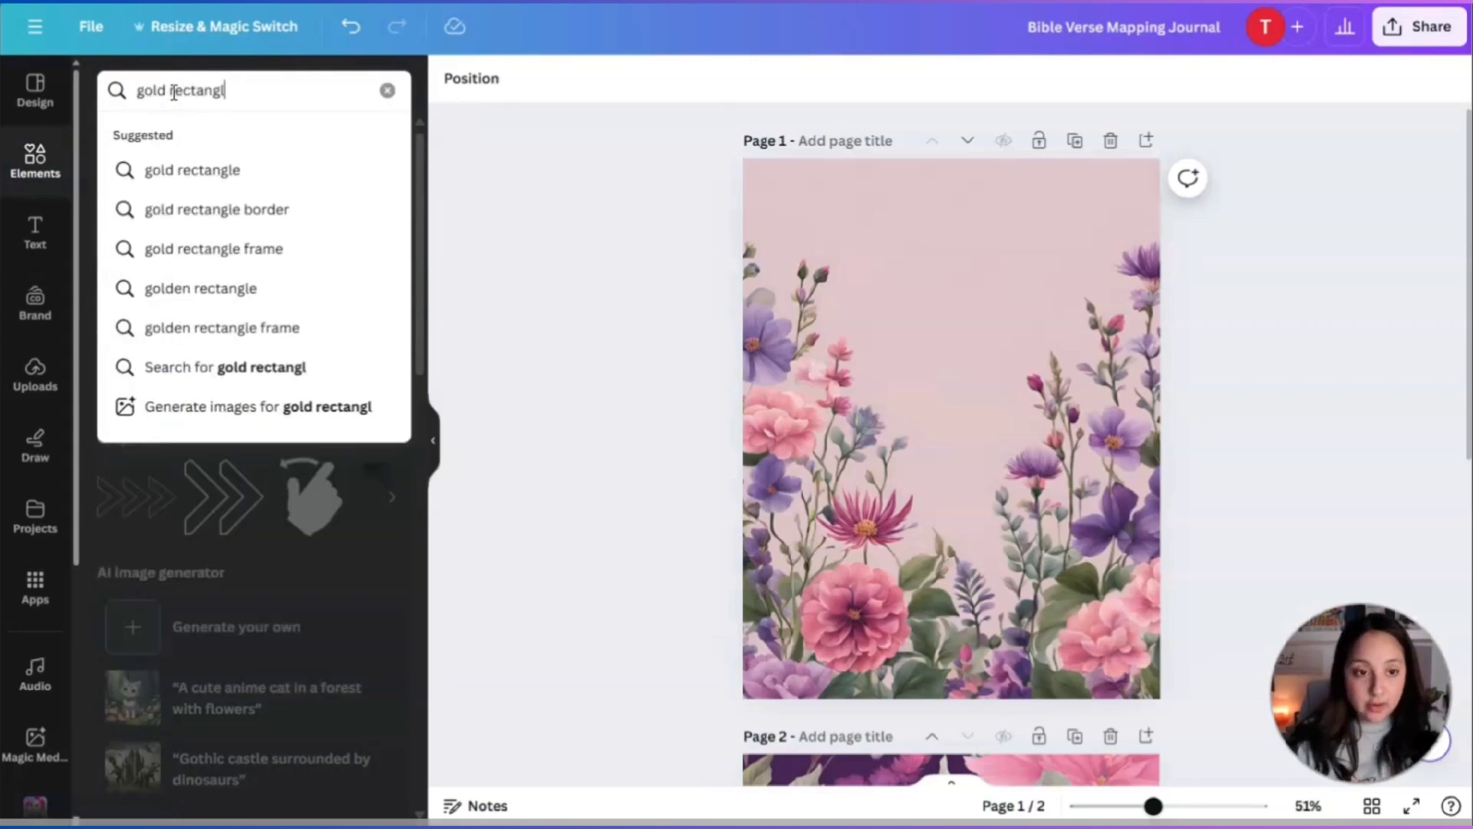
pyautogui.write('e')
pyautogui.press('Return')
pyautogui.click(375, 244)
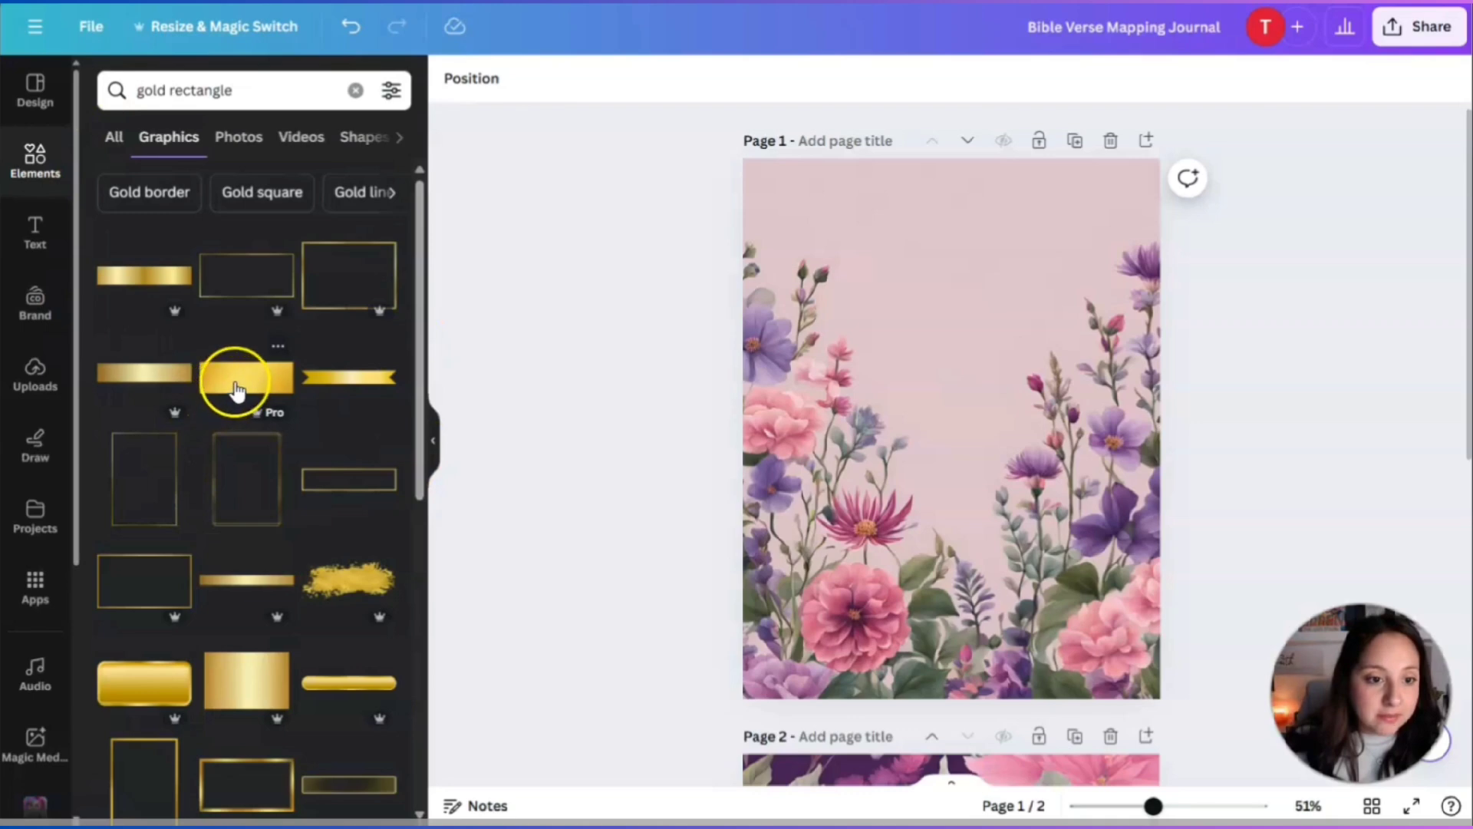
pyautogui.scroll(-2, 236, 391)
pyautogui.click(235, 593)
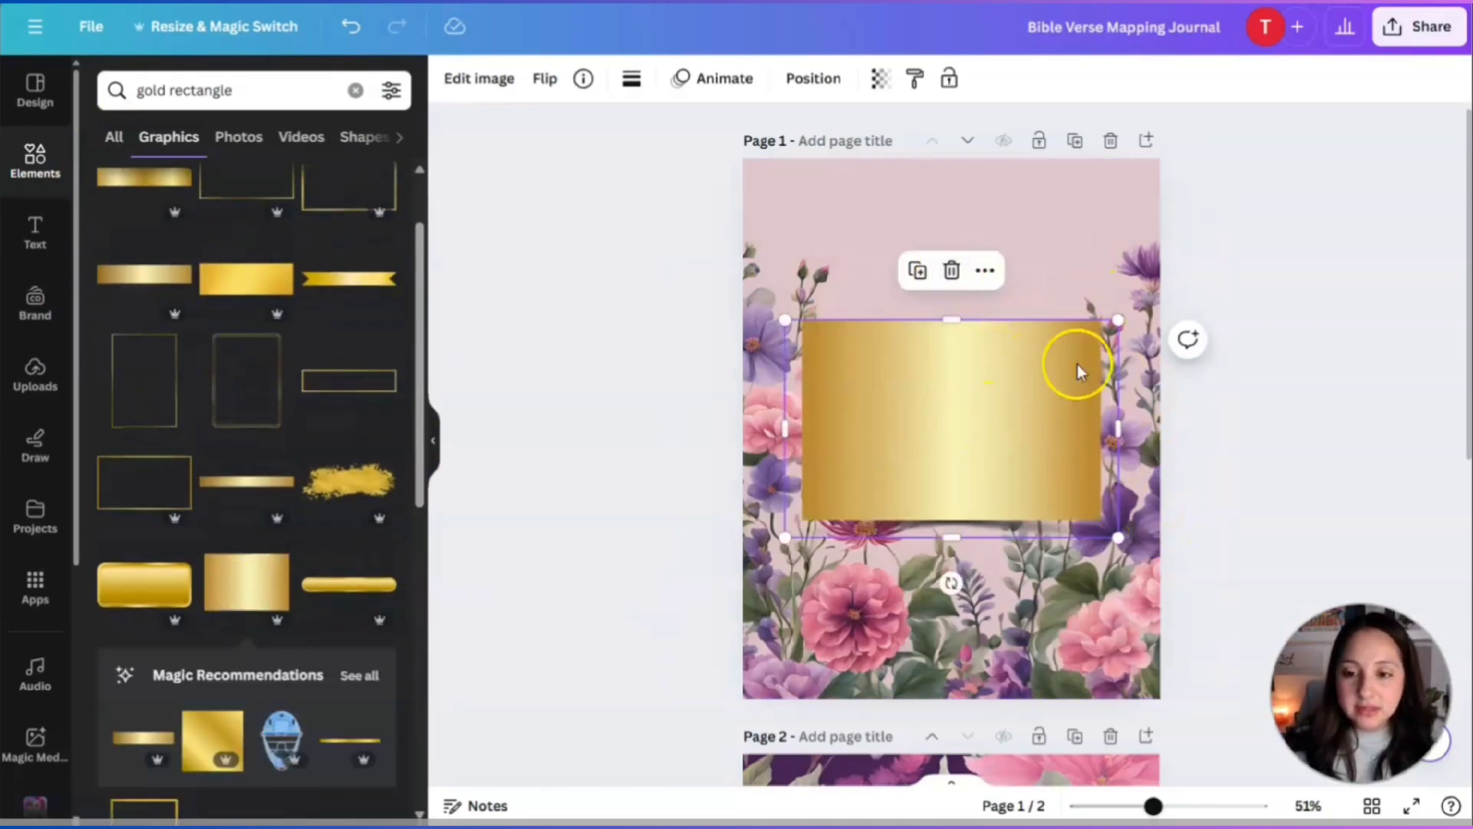
pyautogui.moveTo(1076, 371); pyautogui.dragTo(1003, 355)
pyautogui.click(1233, 443)
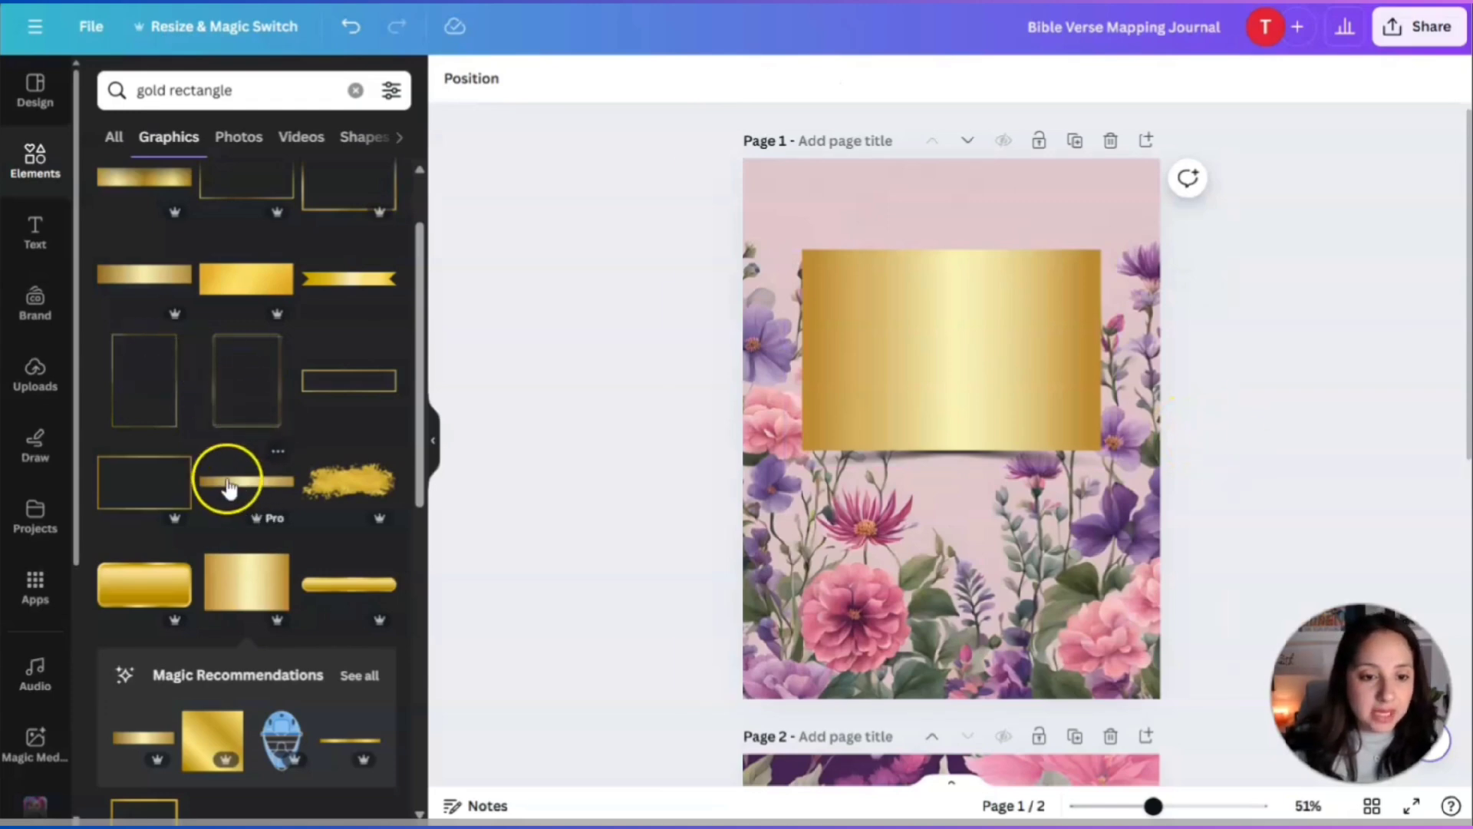
# Try a gold ribbon across the rectangle, delete it, and nudge the rectangle into place.
pyautogui.click(340, 282)
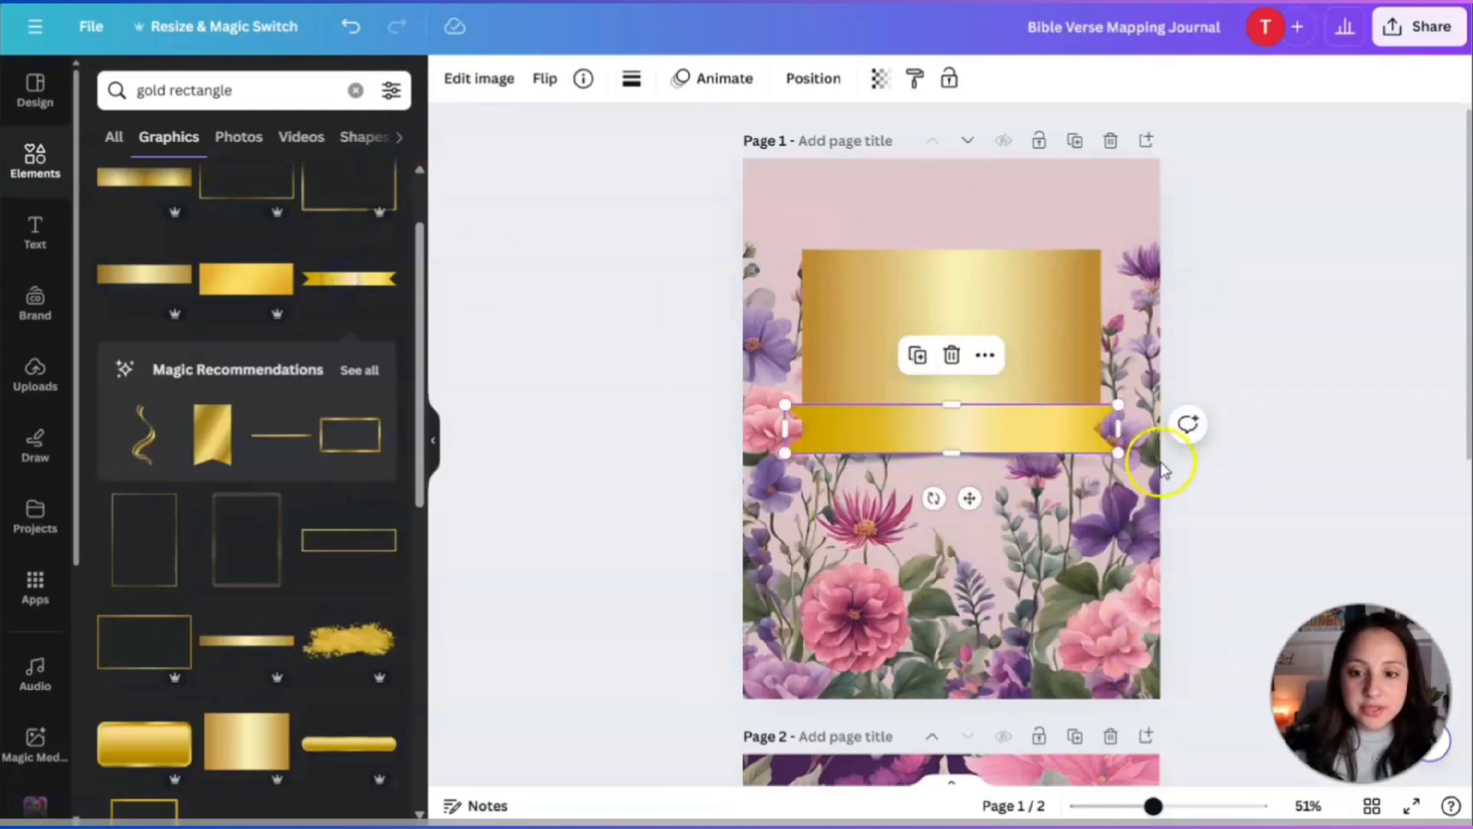
pyautogui.moveTo(1126, 400); pyautogui.dragTo(1262, 389)
pyautogui.moveTo(1033, 403); pyautogui.dragTo(965, 334)
pyautogui.click(951, 260)
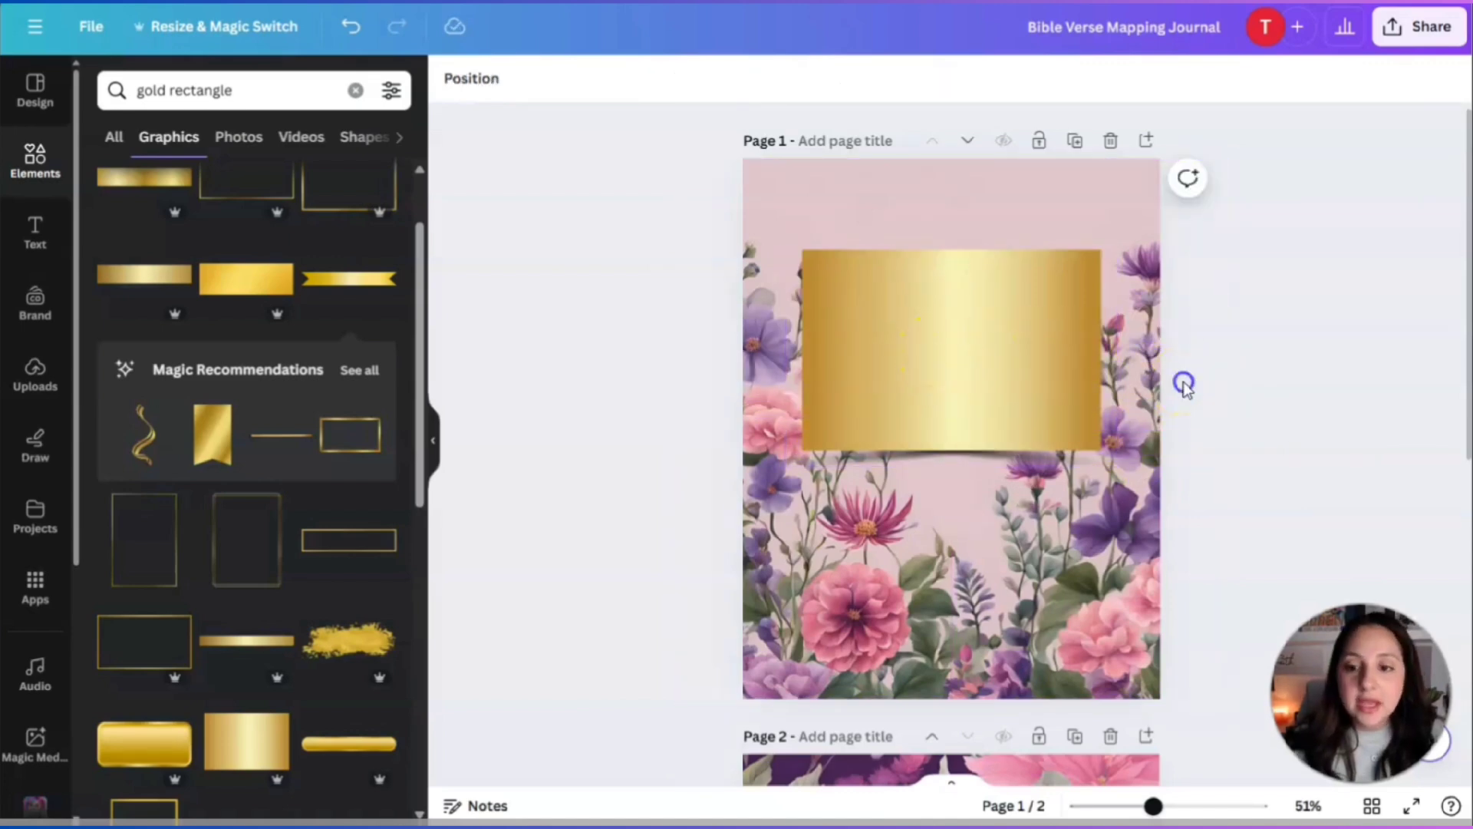
pyautogui.click(1075, 378)
pyautogui.moveTo(954, 338); pyautogui.dragTo(954, 336)
pyautogui.click(1289, 371)
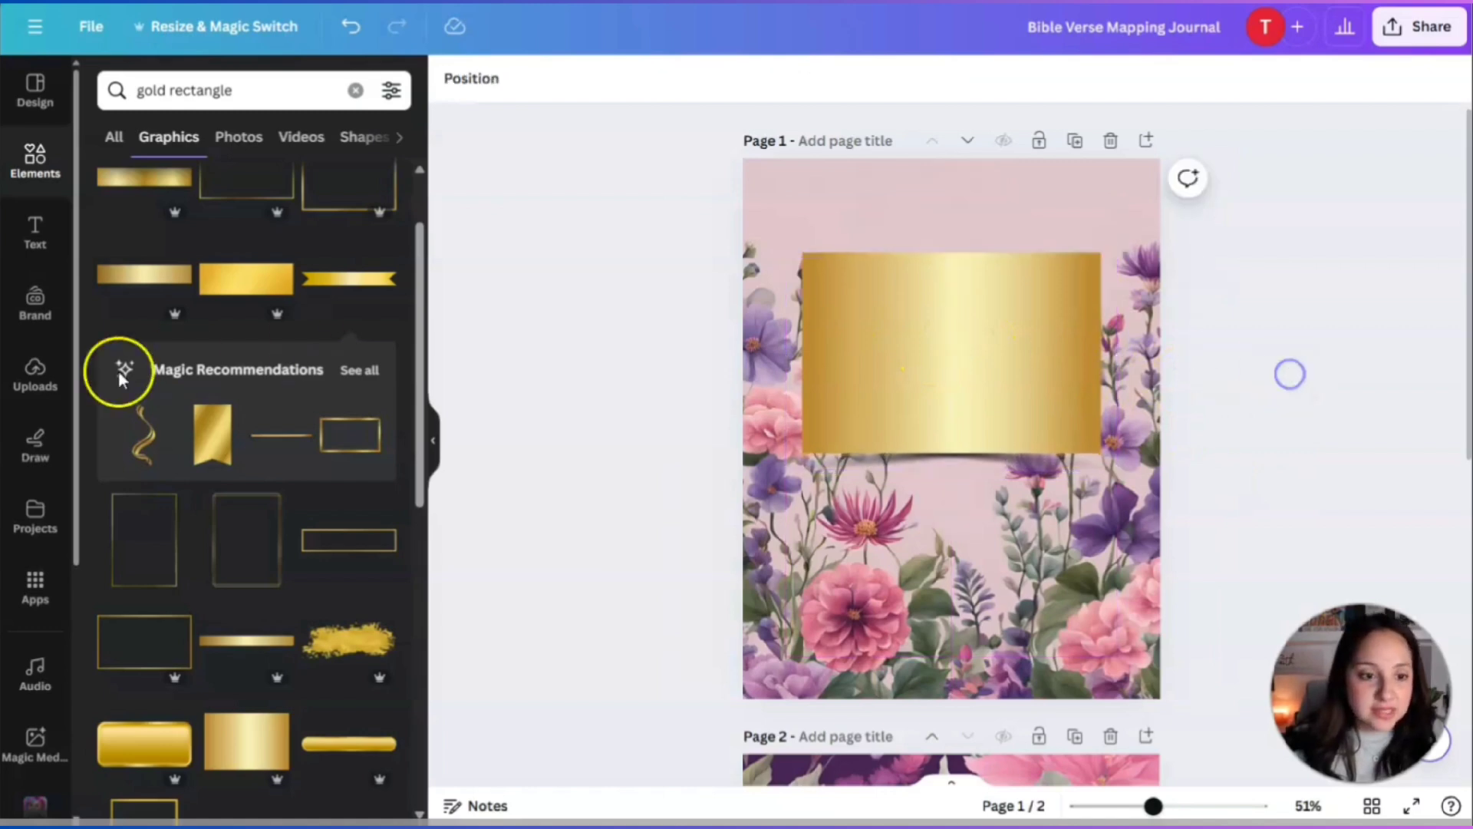
# Re-add the gold ribbon, rotate and resize it, undo the widening, and move it up.
pyautogui.click(337, 282)
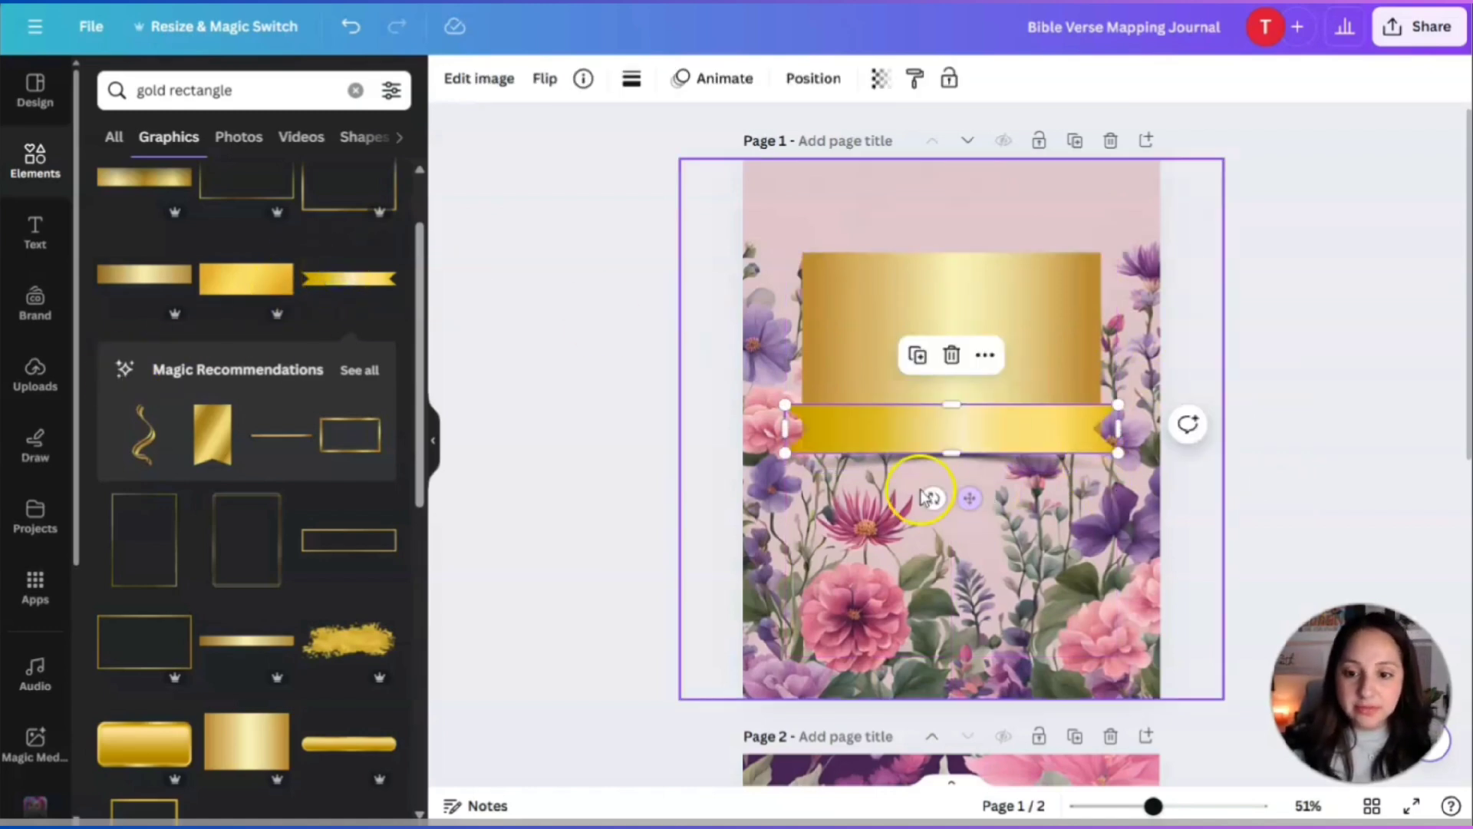
pyautogui.moveTo(930, 497); pyautogui.dragTo(1026, 454)
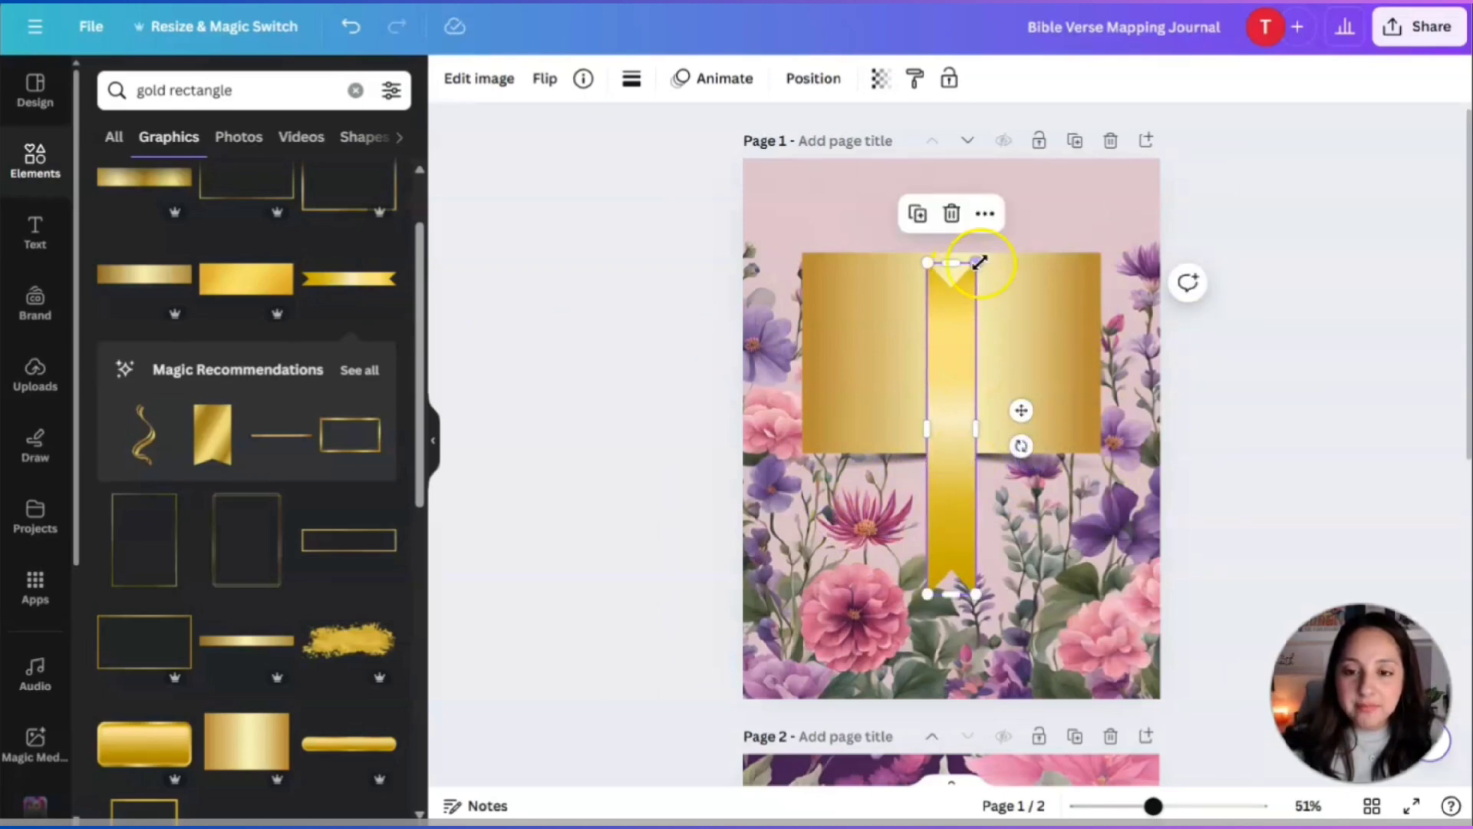
pyautogui.moveTo(978, 263); pyautogui.dragTo(1153, 294)
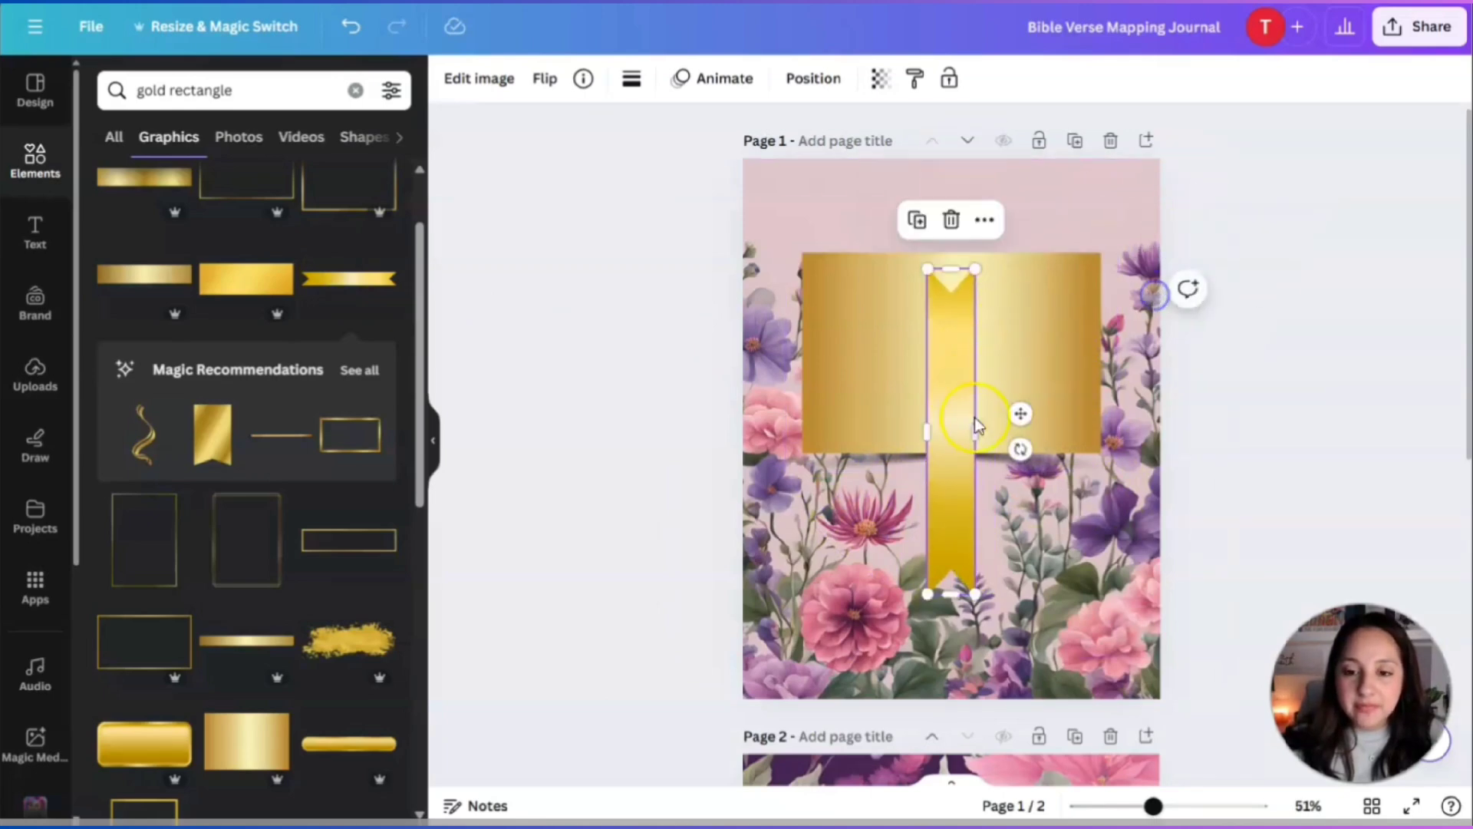
pyautogui.moveTo(980, 430); pyautogui.dragTo(1016, 432)
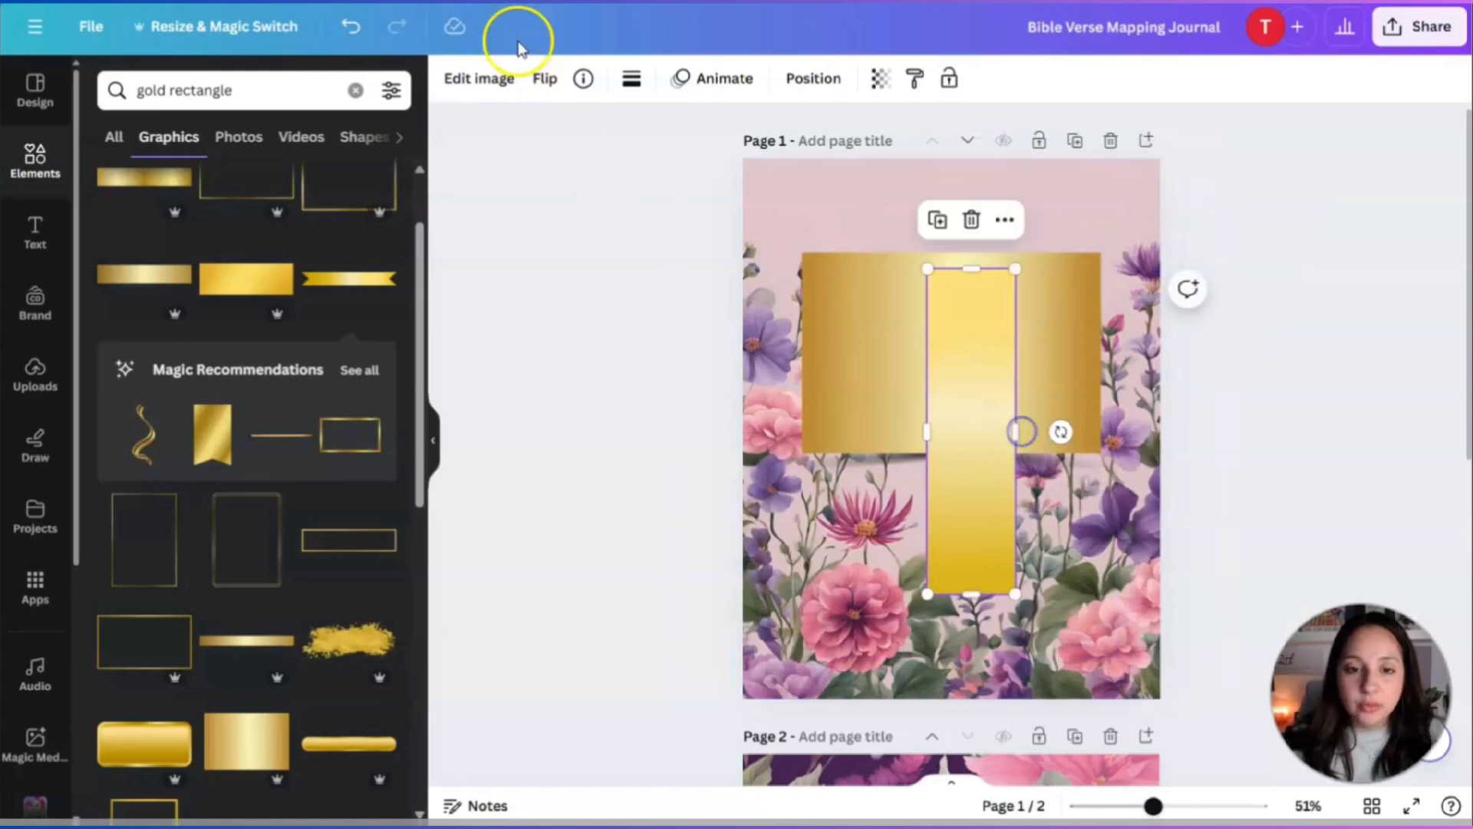
pyautogui.click(349, 29)
pyautogui.moveTo(964, 509); pyautogui.dragTo(955, 157)
# Replace the ribbon strip with a small notched gold ribbon at the top centre.
pyautogui.click(963, 305)
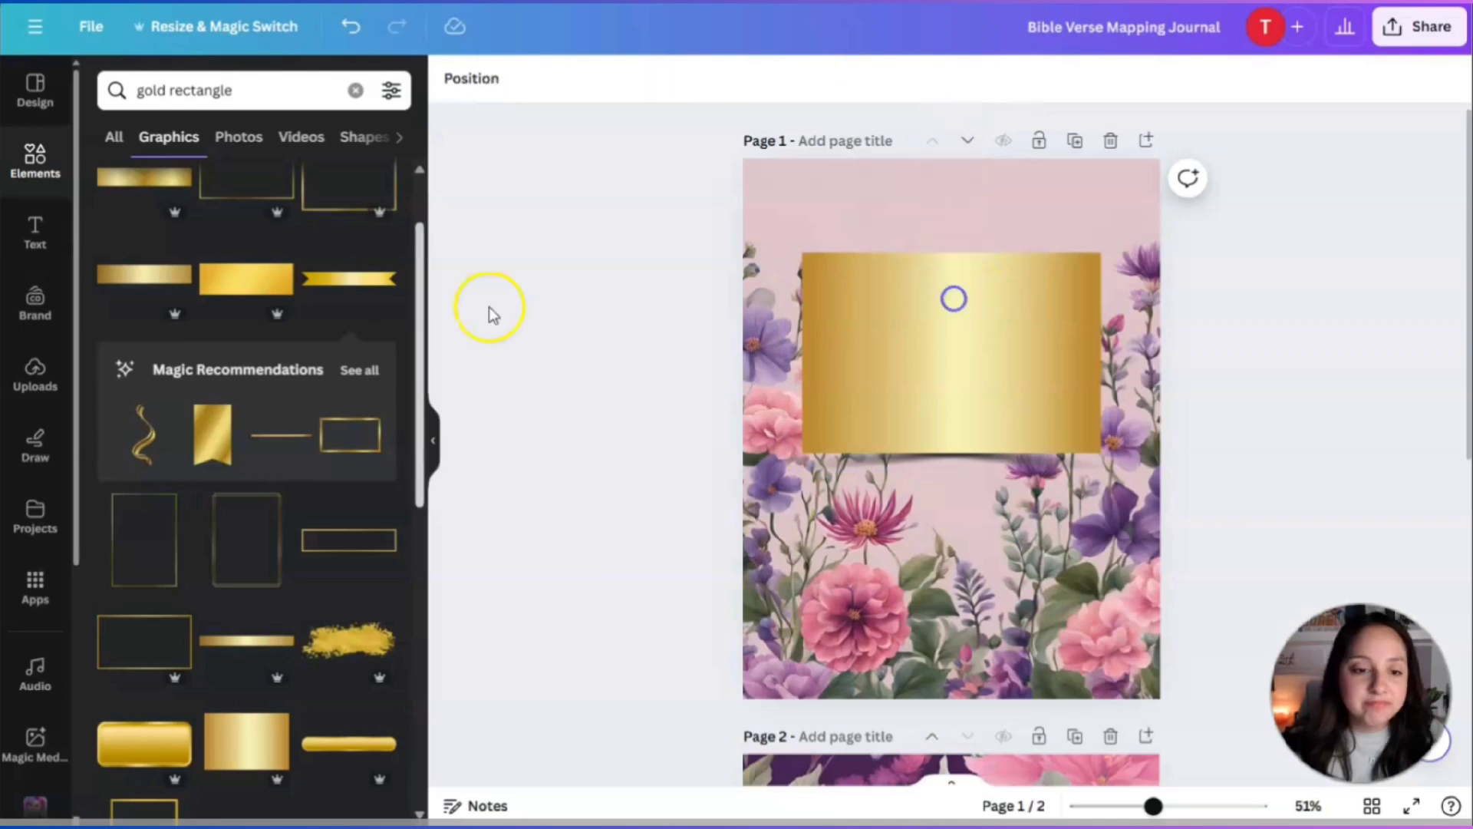
pyautogui.scroll(-1, 221, 504)
pyautogui.scroll(1, 220, 503)
pyautogui.click(204, 434)
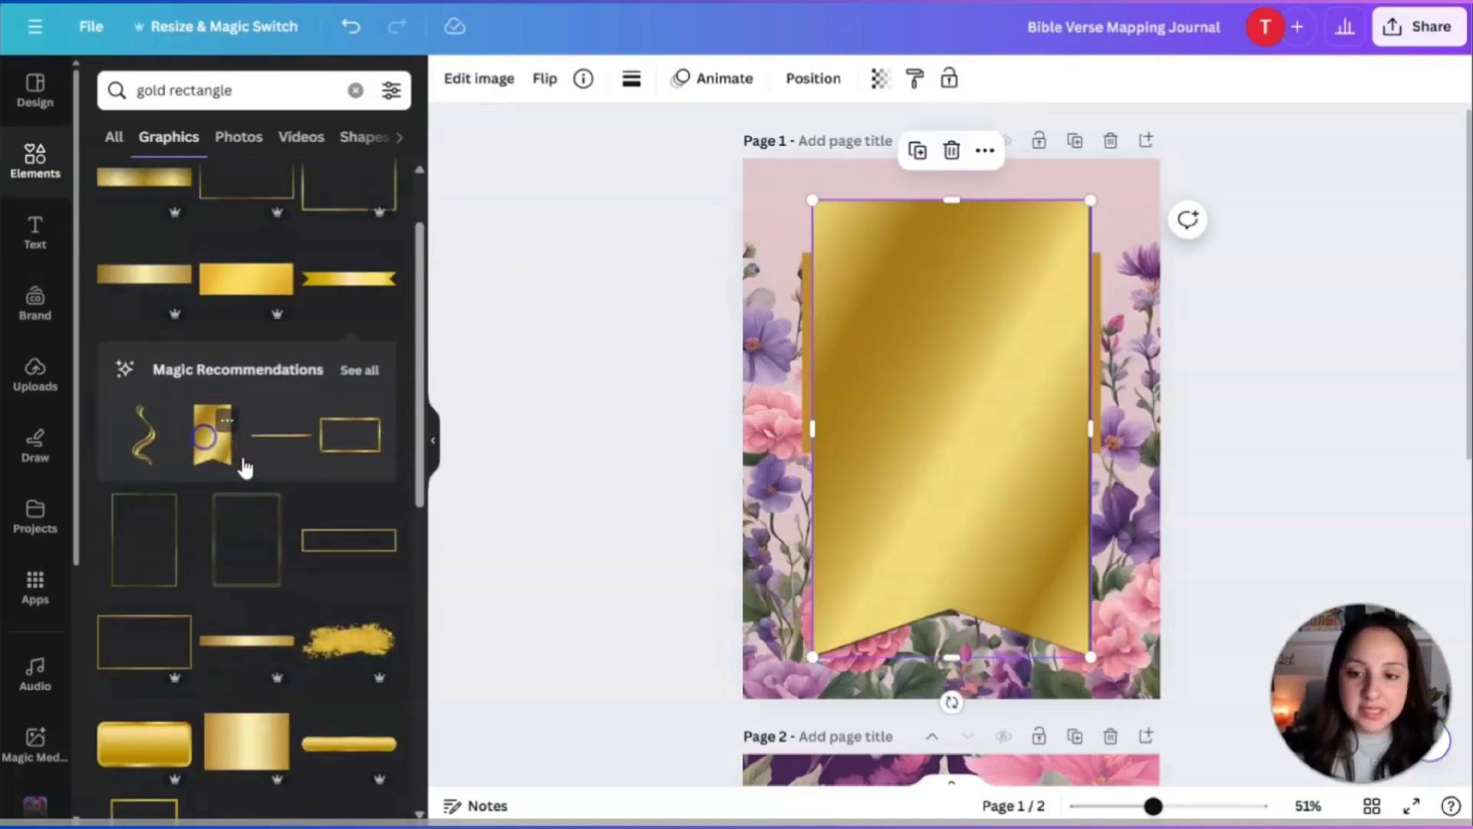
pyautogui.moveTo(1078, 229); pyautogui.dragTo(886, 541)
pyautogui.moveTo(854, 595); pyautogui.dragTo(957, 164)
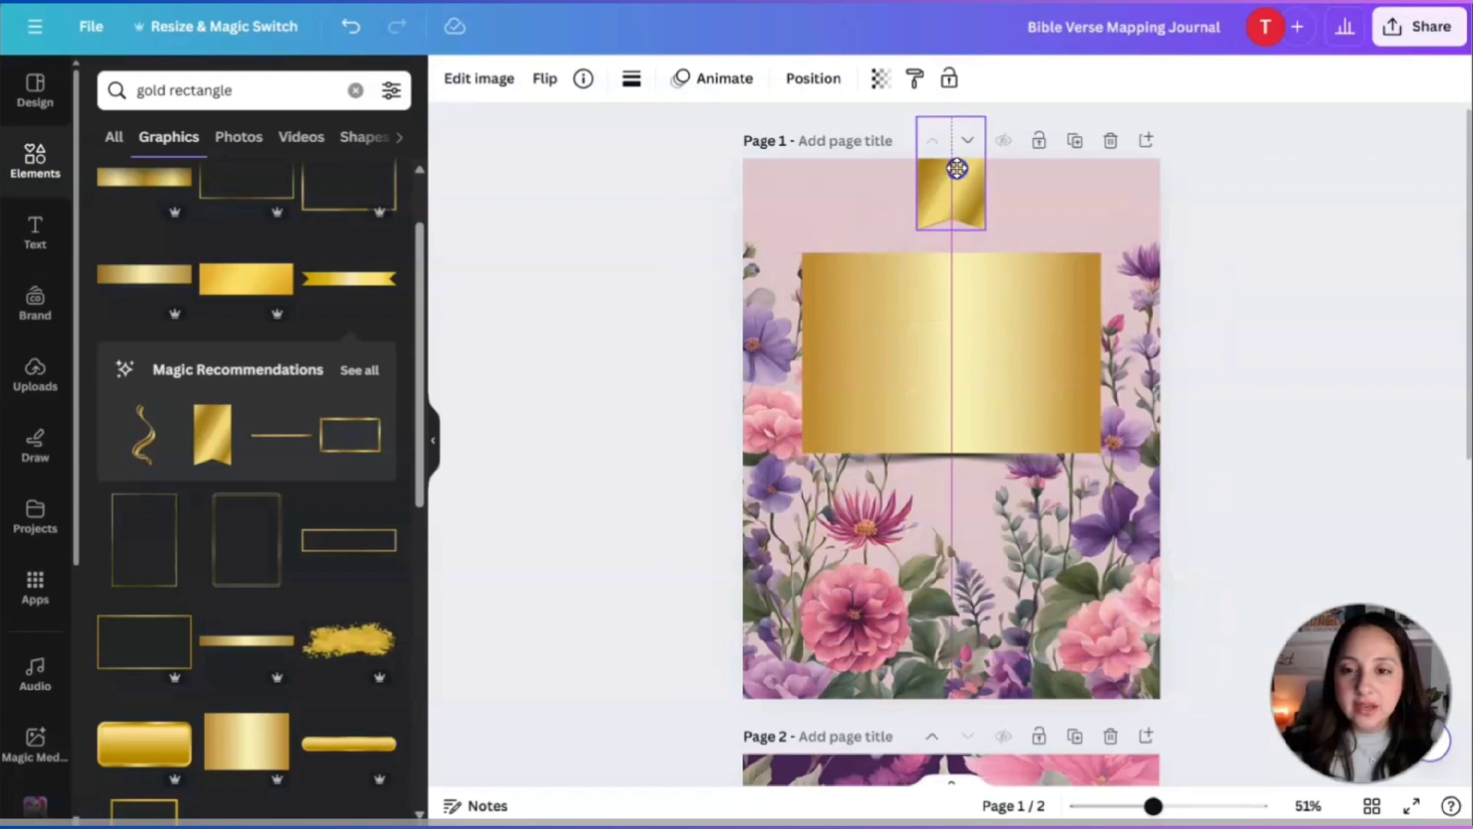
pyautogui.click(1038, 411)
# Lower the gold rectangle slightly and enlarge the ribbon so it hangs from the page top.
pyautogui.moveTo(987, 427); pyautogui.dragTo(967, 409)
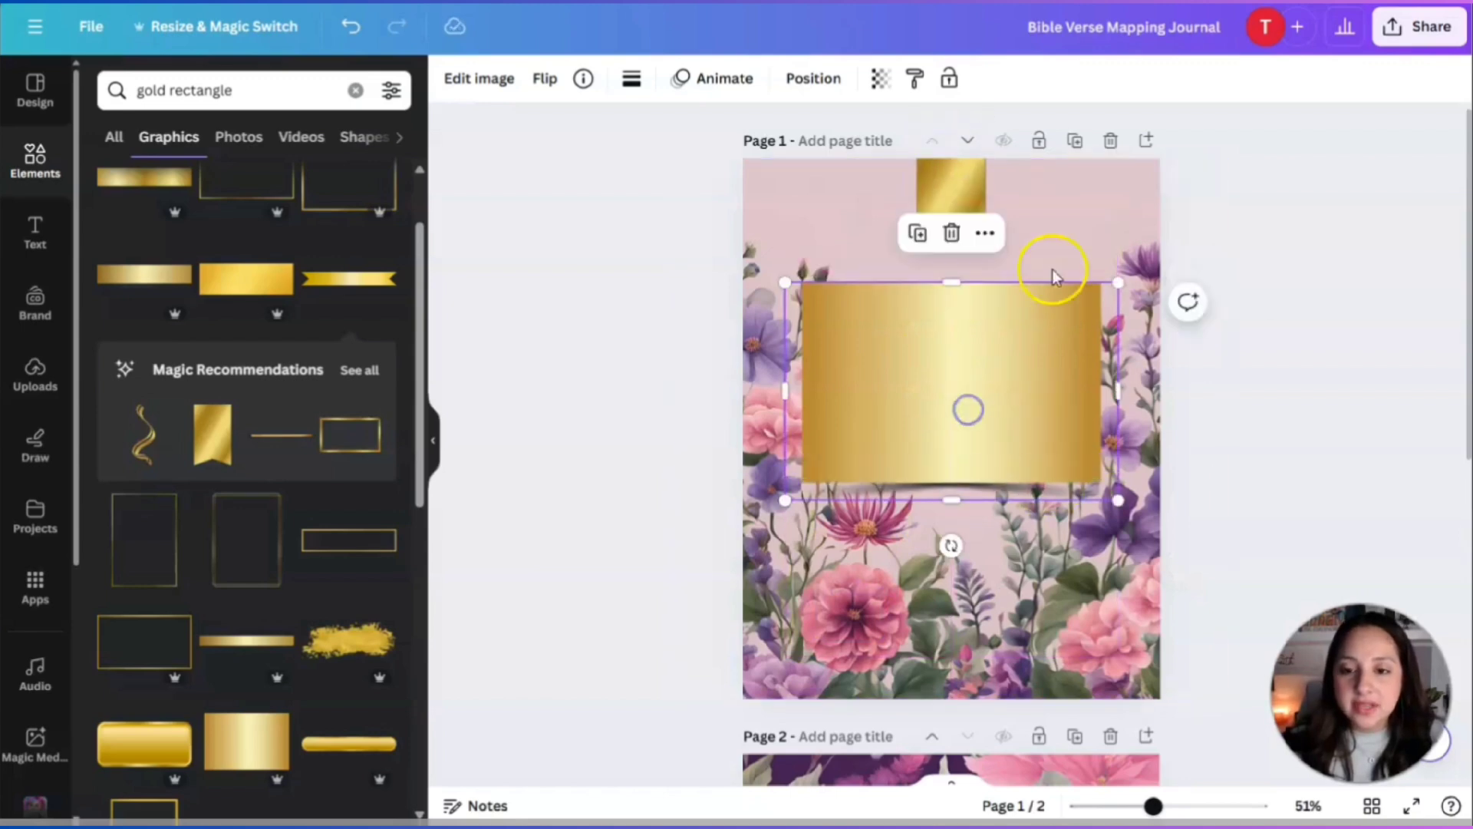
pyautogui.click(957, 189)
pyautogui.moveTo(957, 189); pyautogui.dragTo(957, 206)
pyautogui.moveTo(987, 128); pyautogui.dragTo(1030, 105)
pyautogui.moveTo(950, 194); pyautogui.dragTo(947, 191)
pyautogui.click(1068, 246)
pyautogui.click(1304, 374)
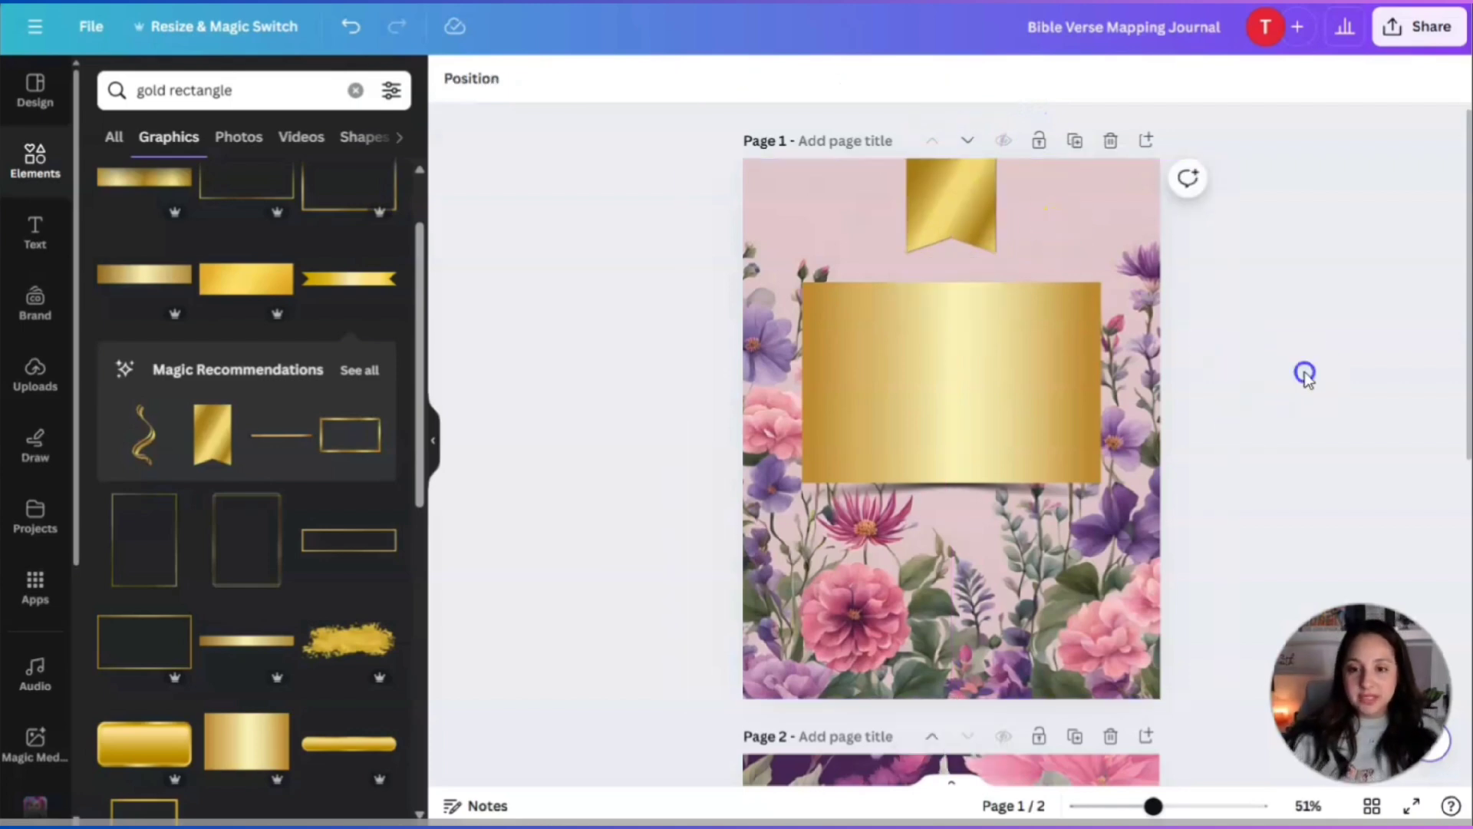
pyautogui.click(32, 239)
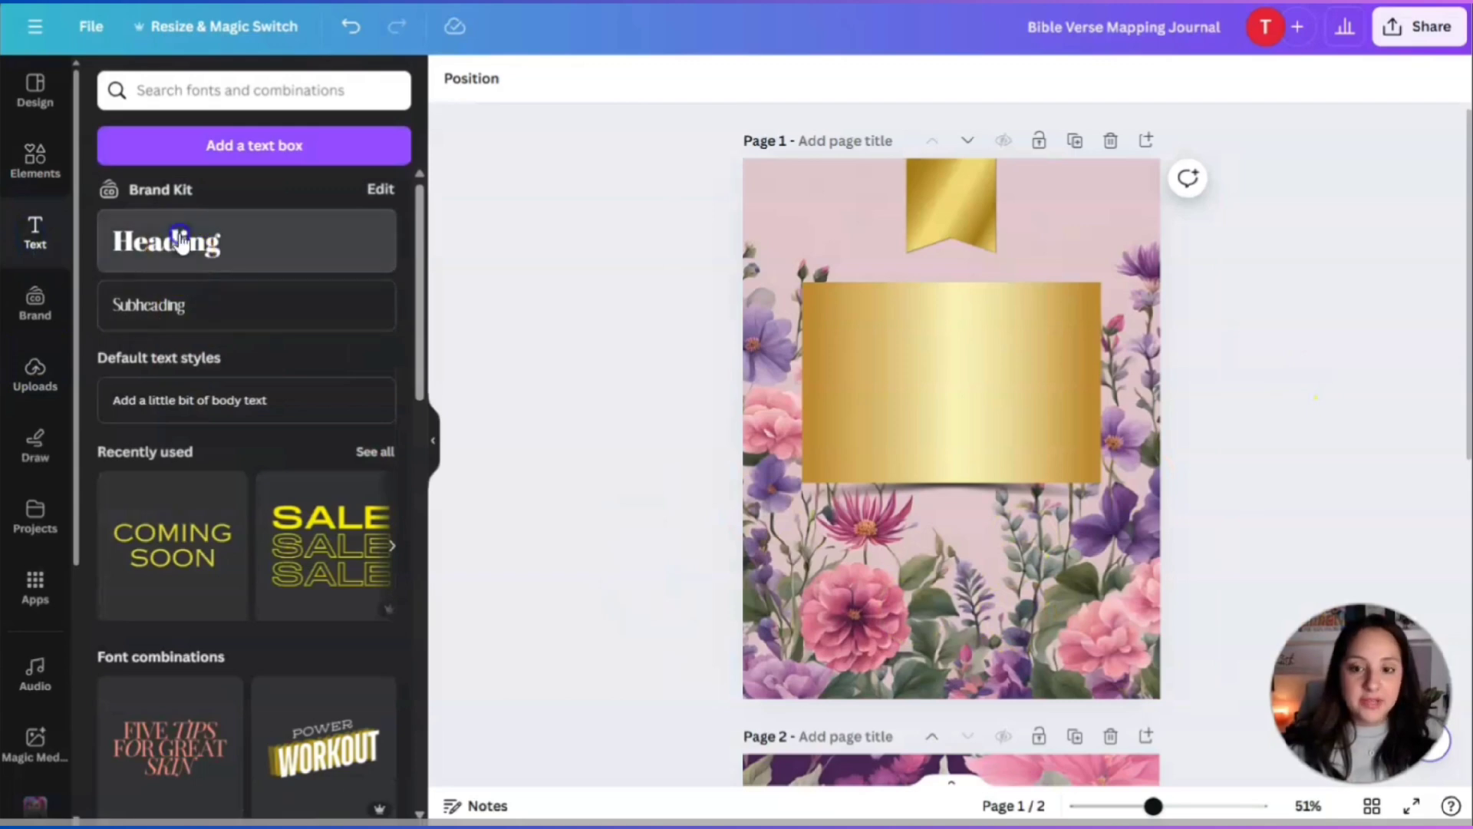
# Add heading 'Bible Verse Mapping Journal for Women', broken after 'Mapping', enlarged inside the gold rectangle.
pyautogui.click(182, 241)
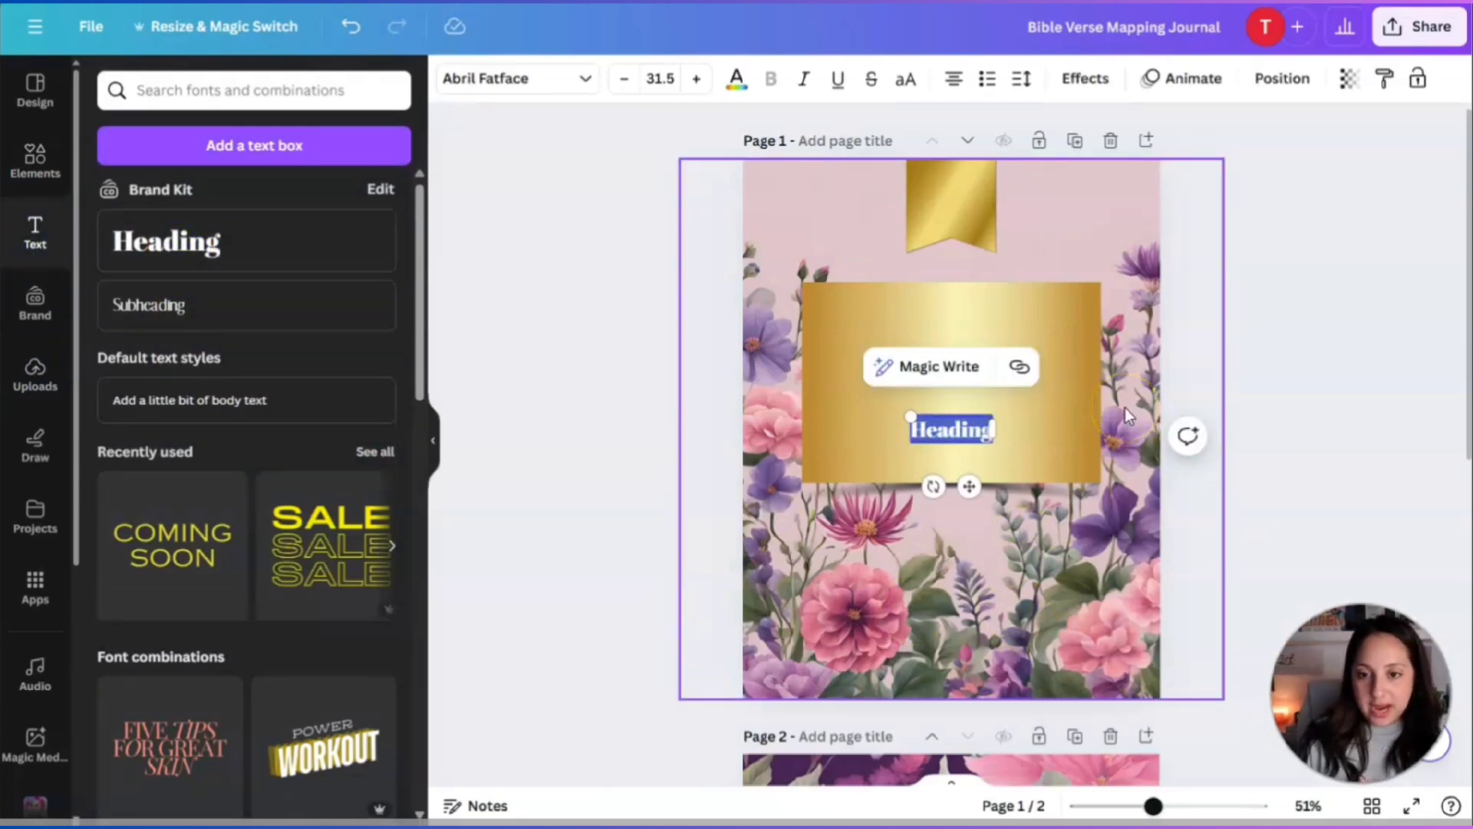
pyautogui.write('Bible')
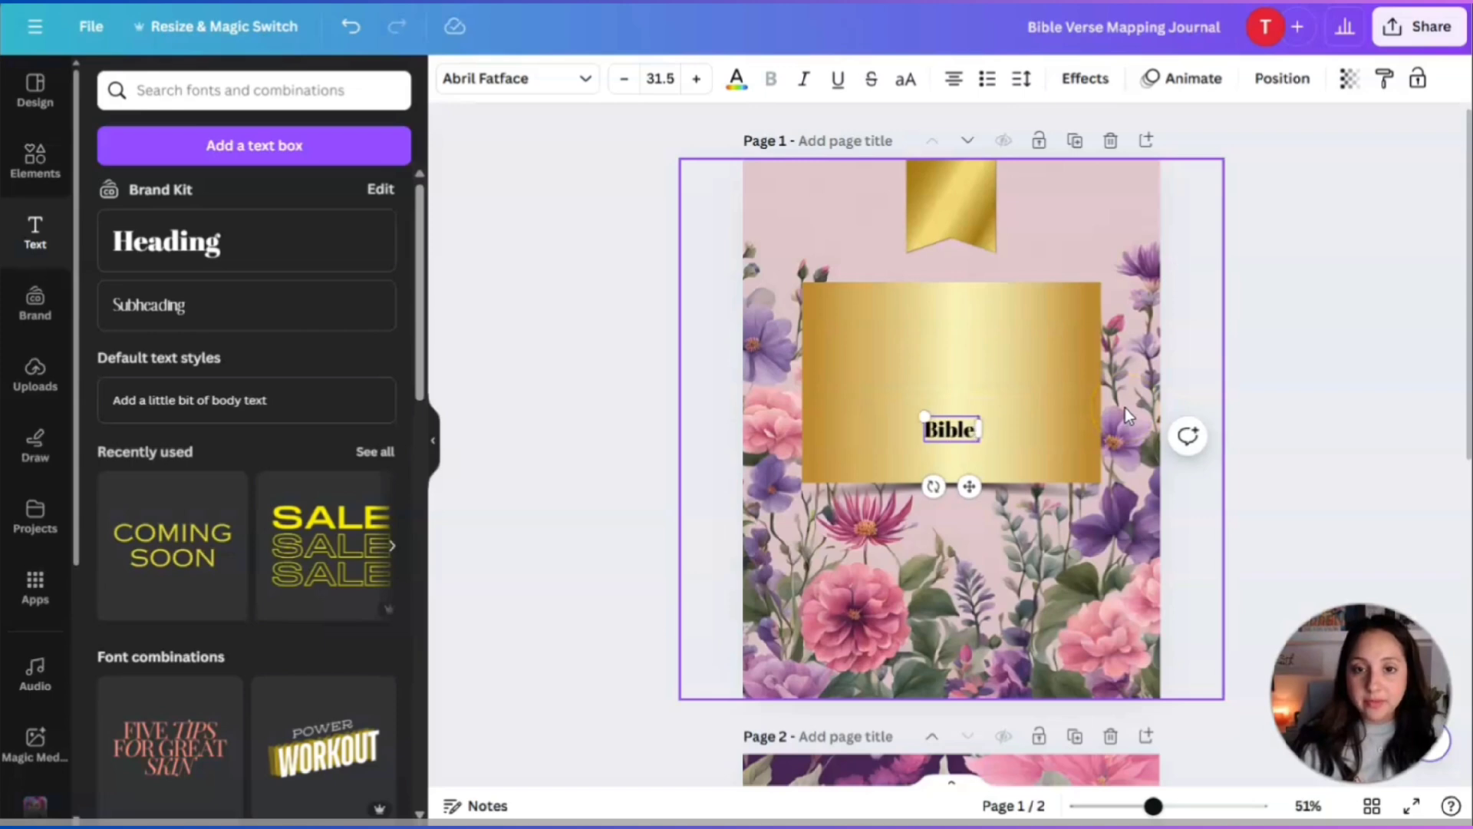
pyautogui.write(' Verse')
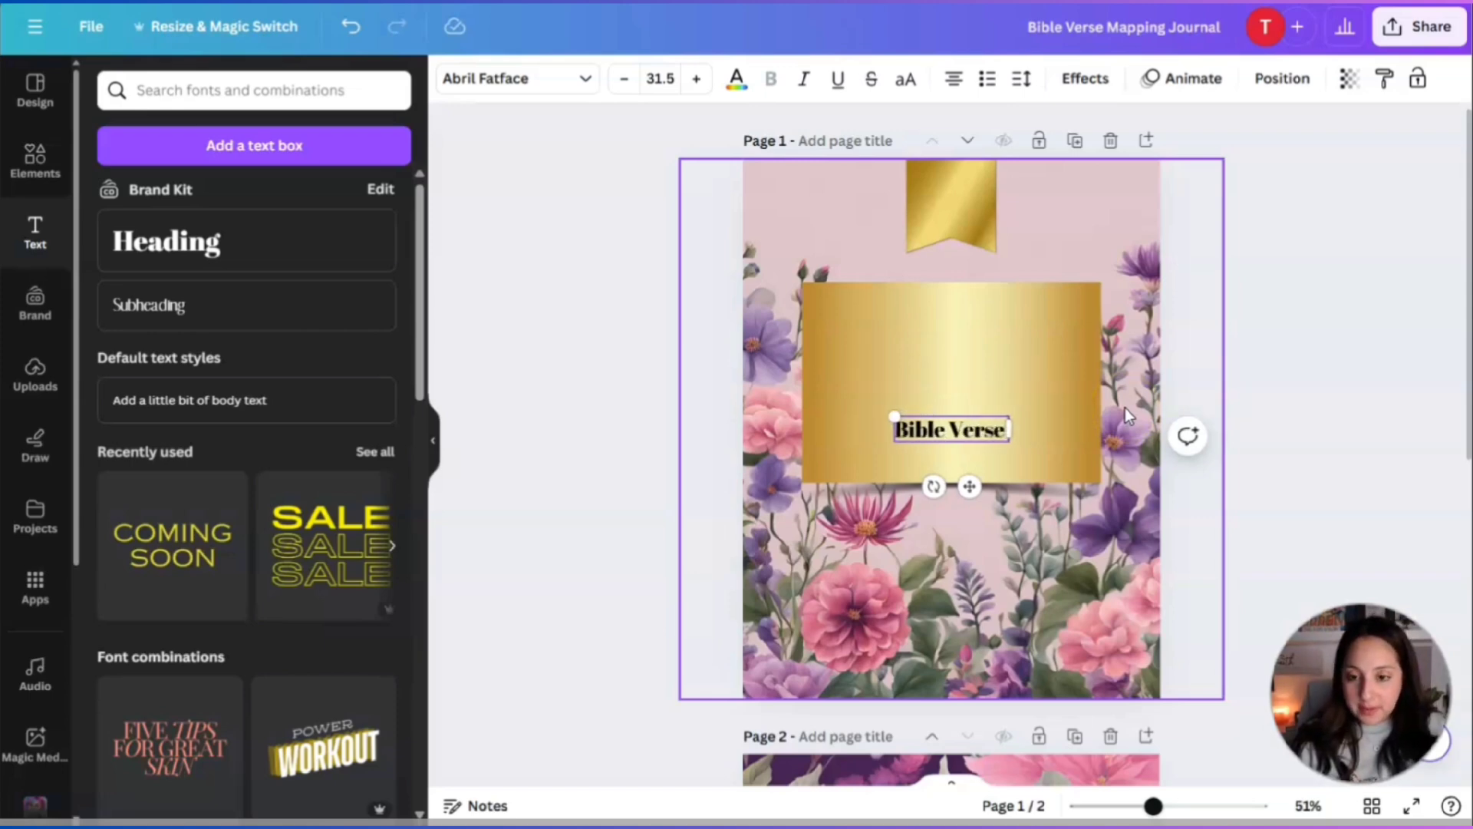
pyautogui.write(' Mapping Journ')
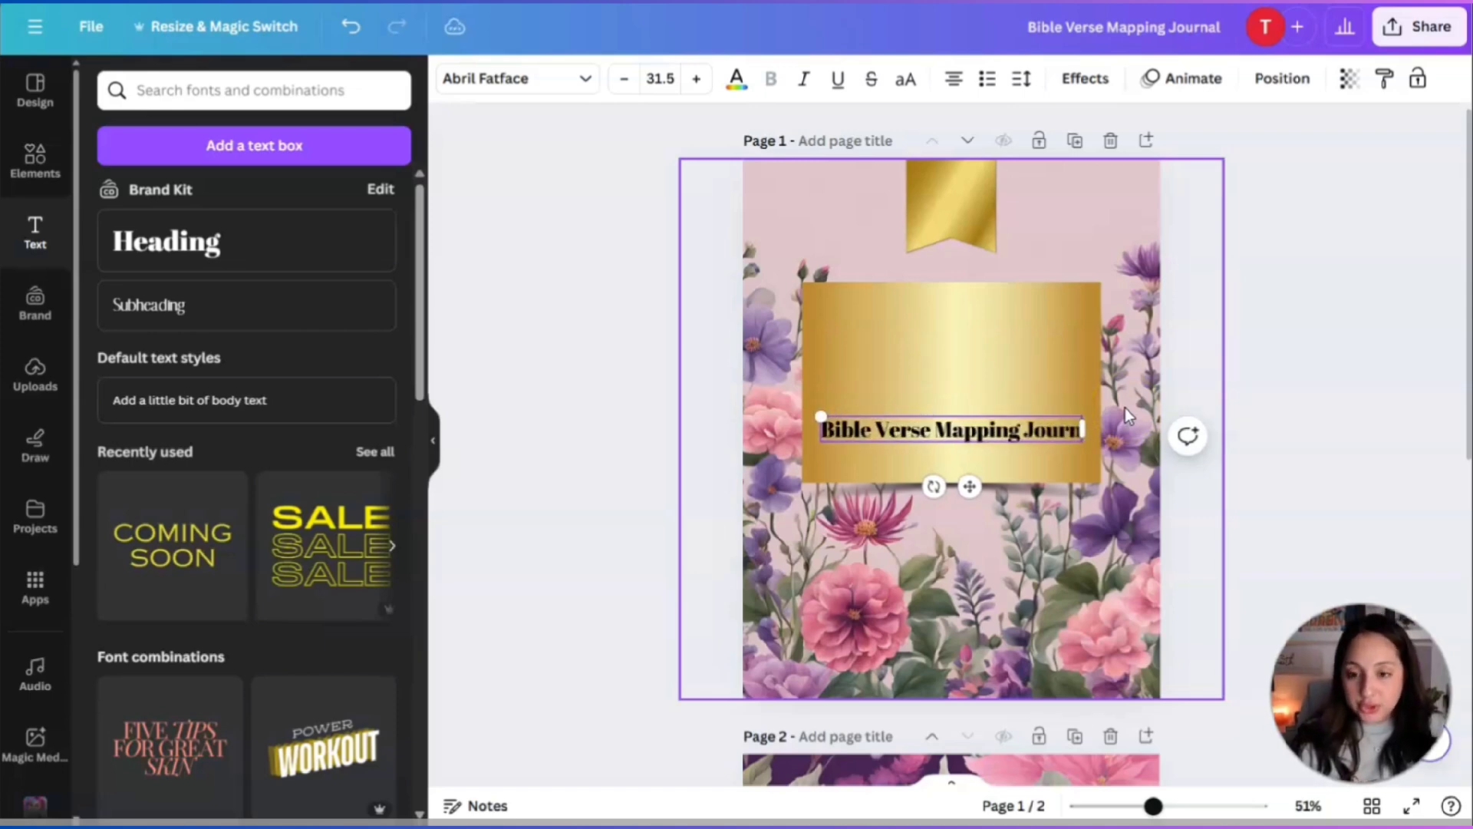
pyautogui.write('al for Women')
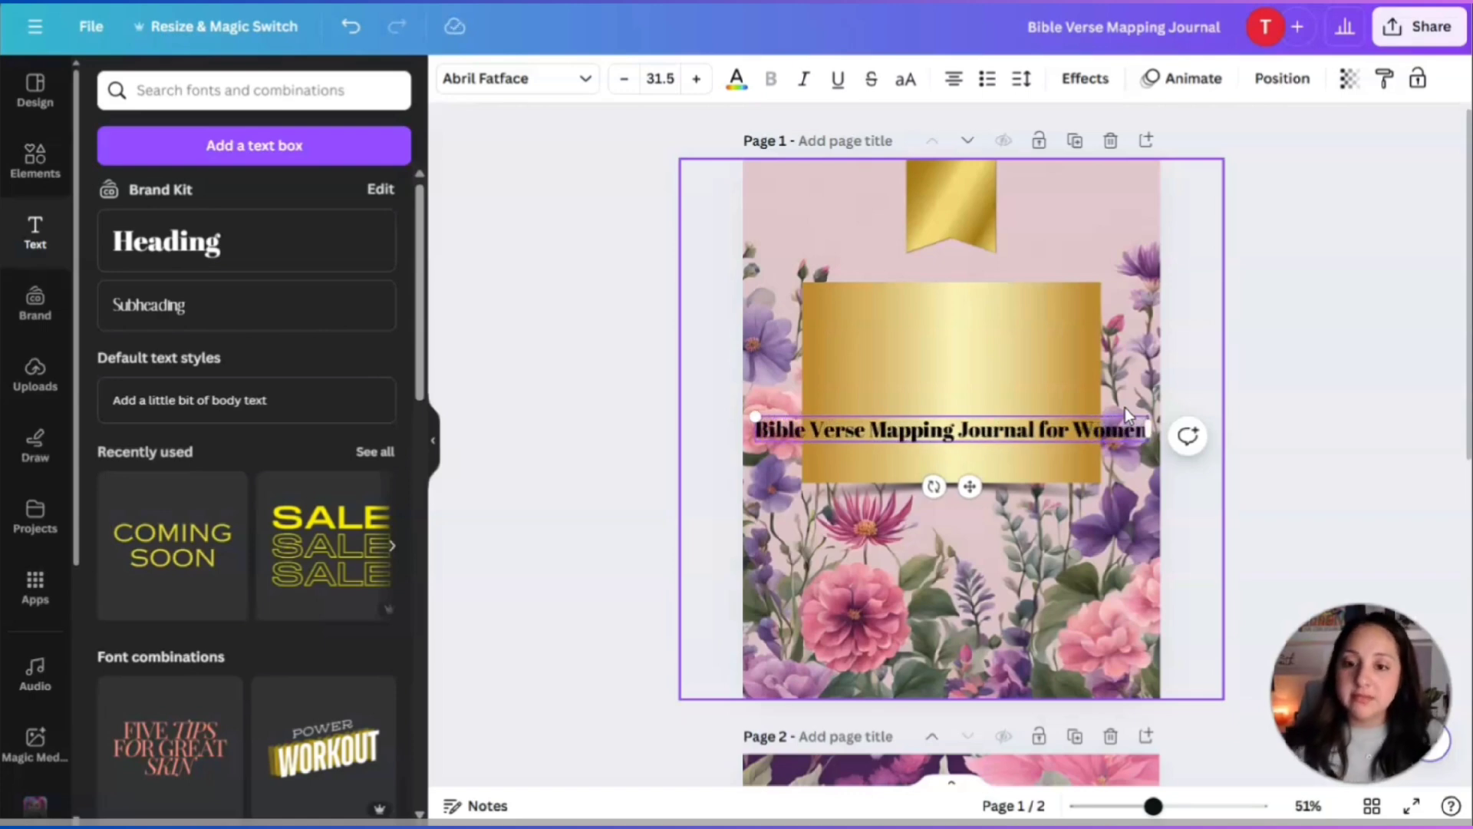
pyautogui.click(955, 429)
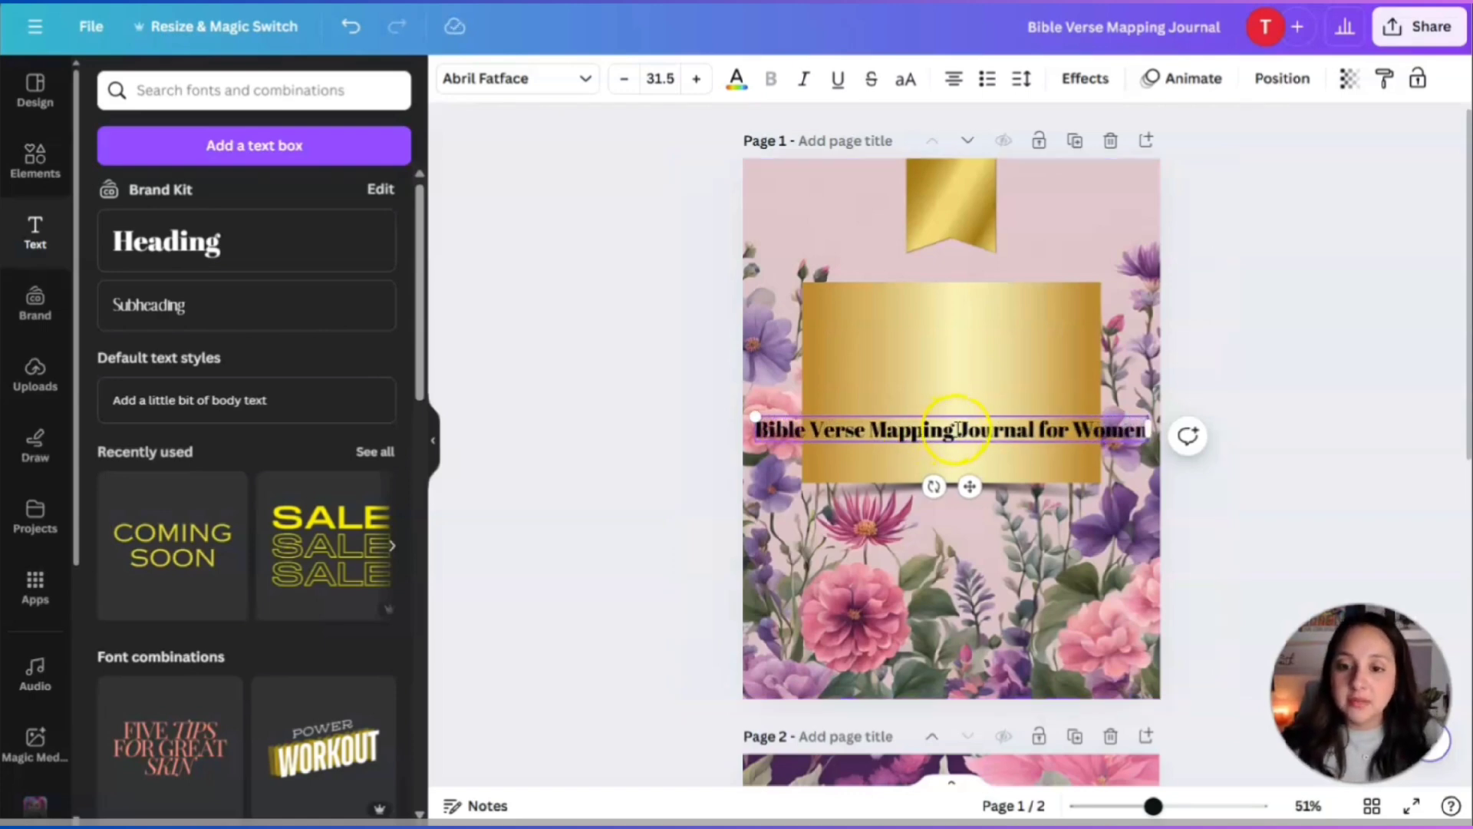
pyautogui.press('Return')
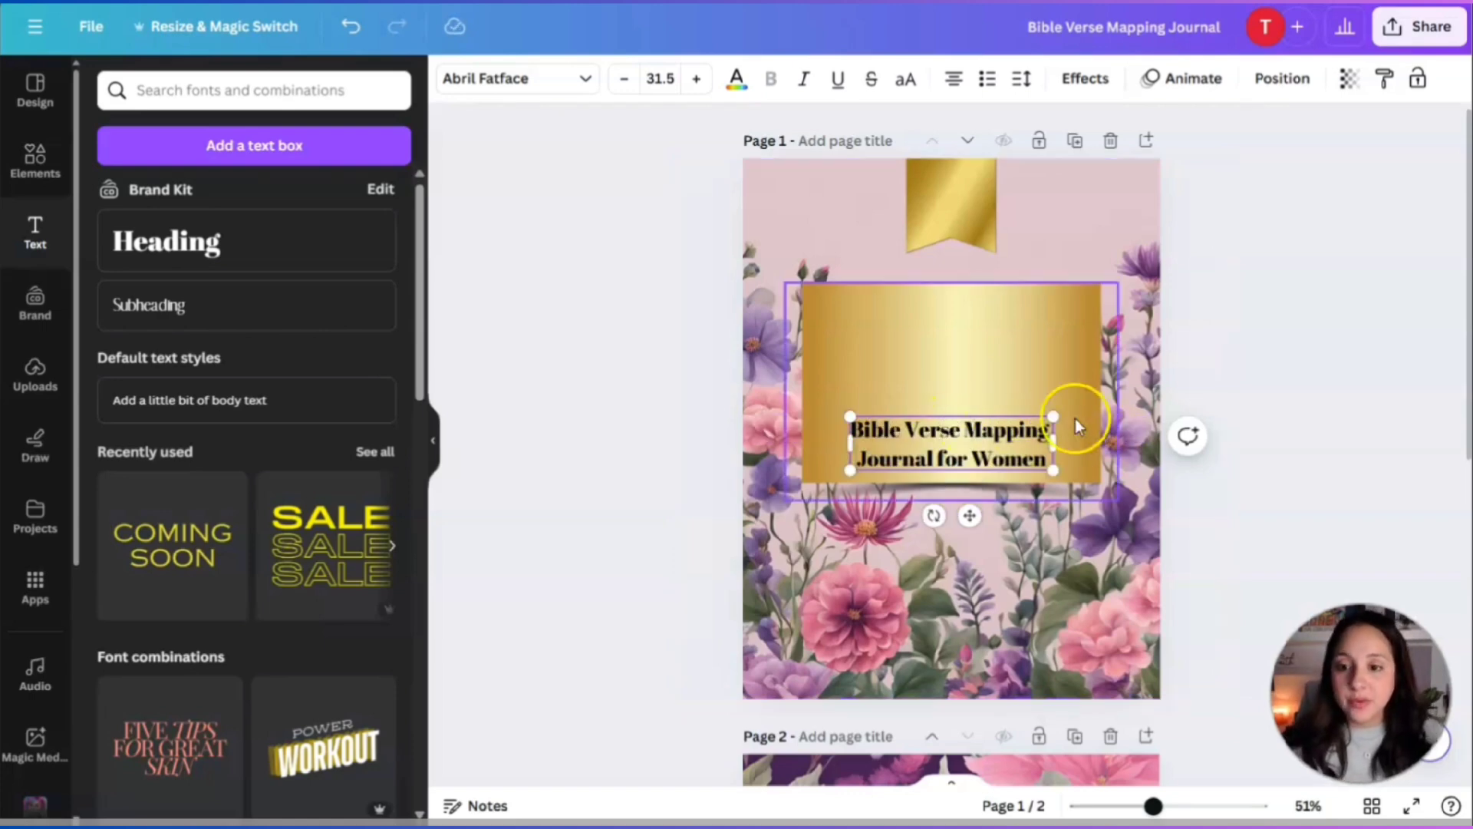
pyautogui.moveTo(1053, 417); pyautogui.dragTo(1085, 385)
pyautogui.click(1018, 445)
pyautogui.click(1059, 544)
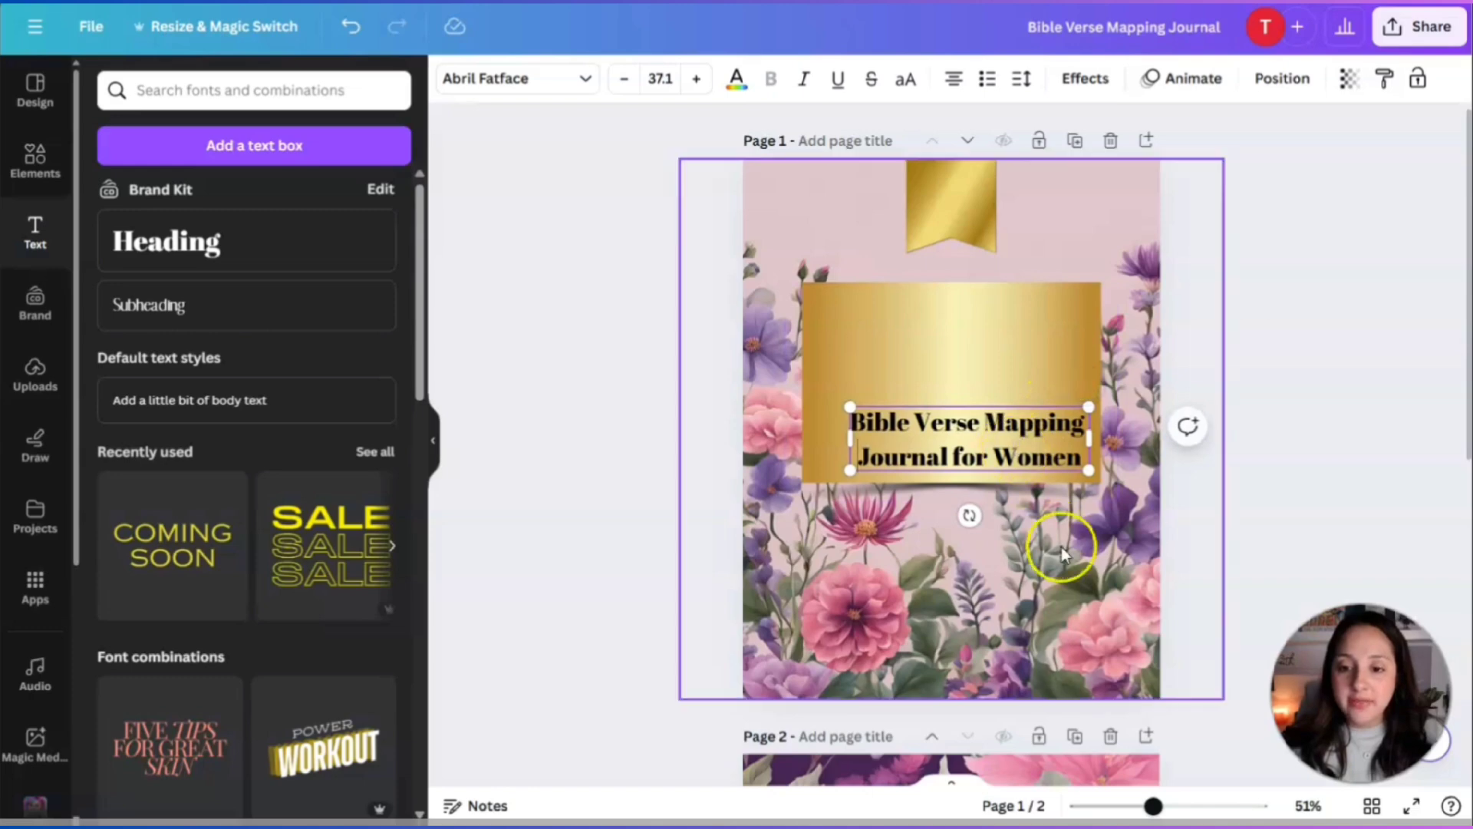
pyautogui.moveTo(1002, 437); pyautogui.dragTo(989, 378)
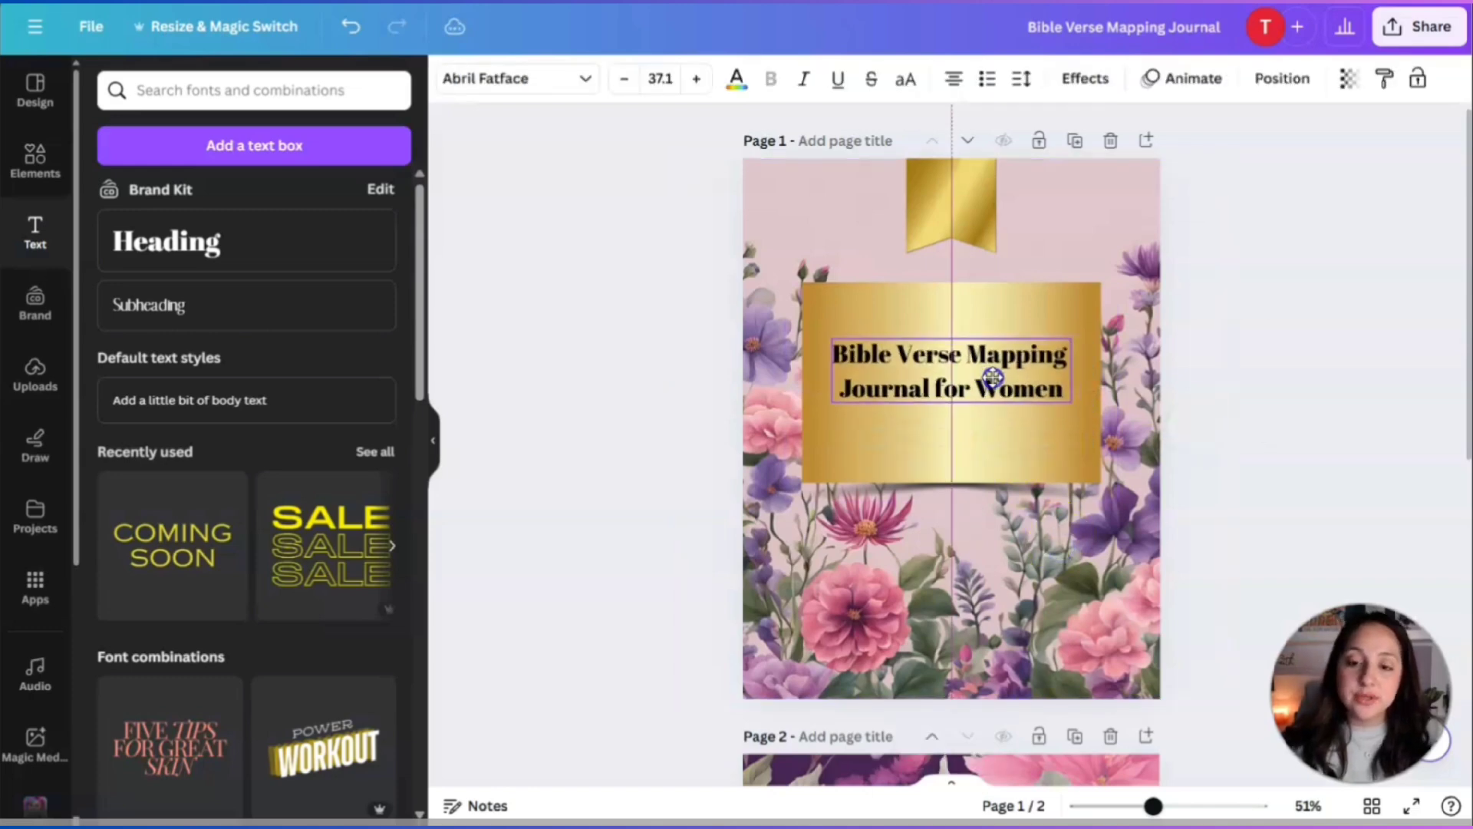
# Change the title font to Montserrat after trying Railey and Glacial Indifference.
pyautogui.click(553, 77)
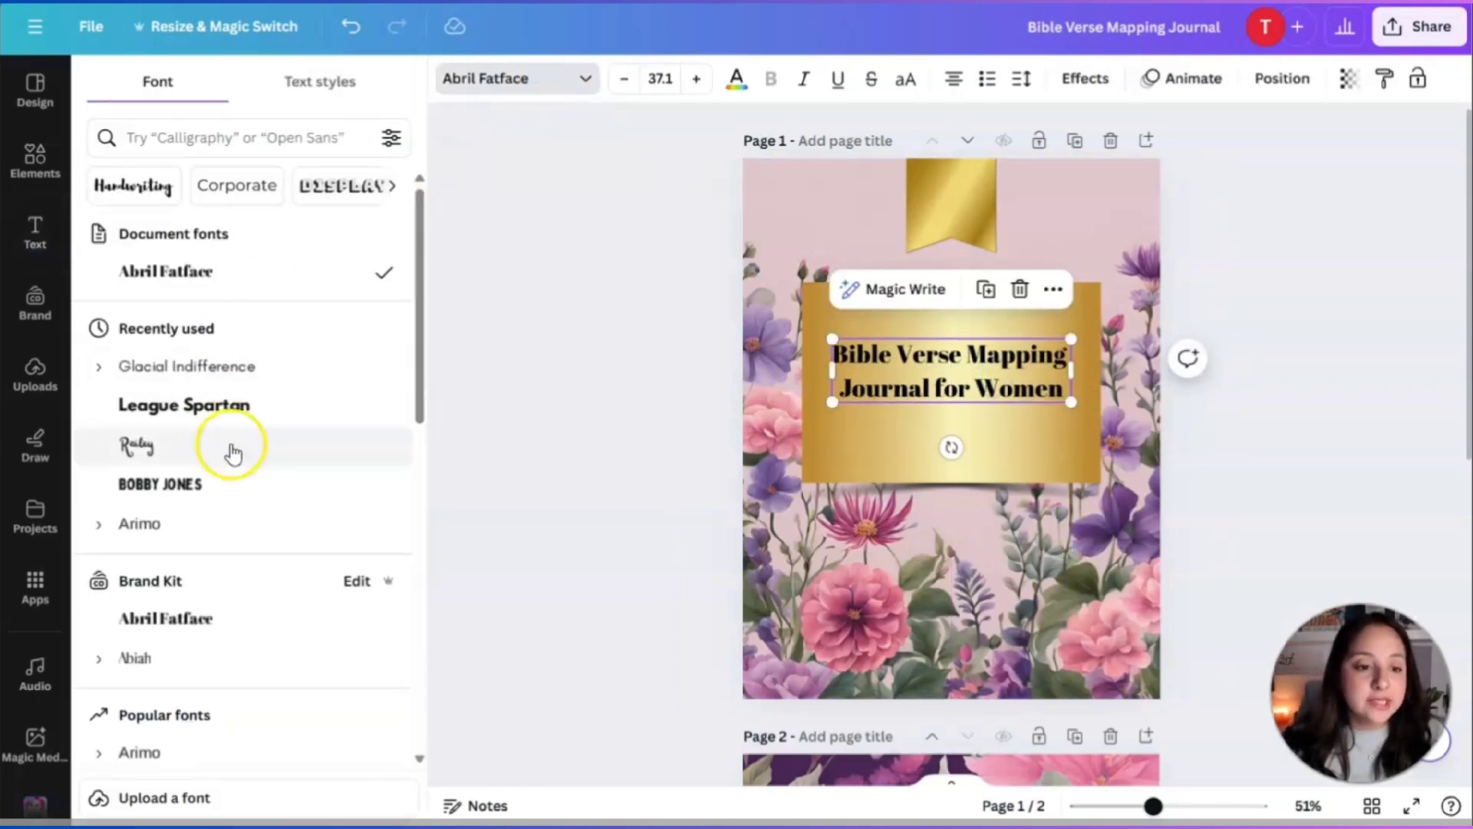
pyautogui.click(169, 444)
pyautogui.click(184, 376)
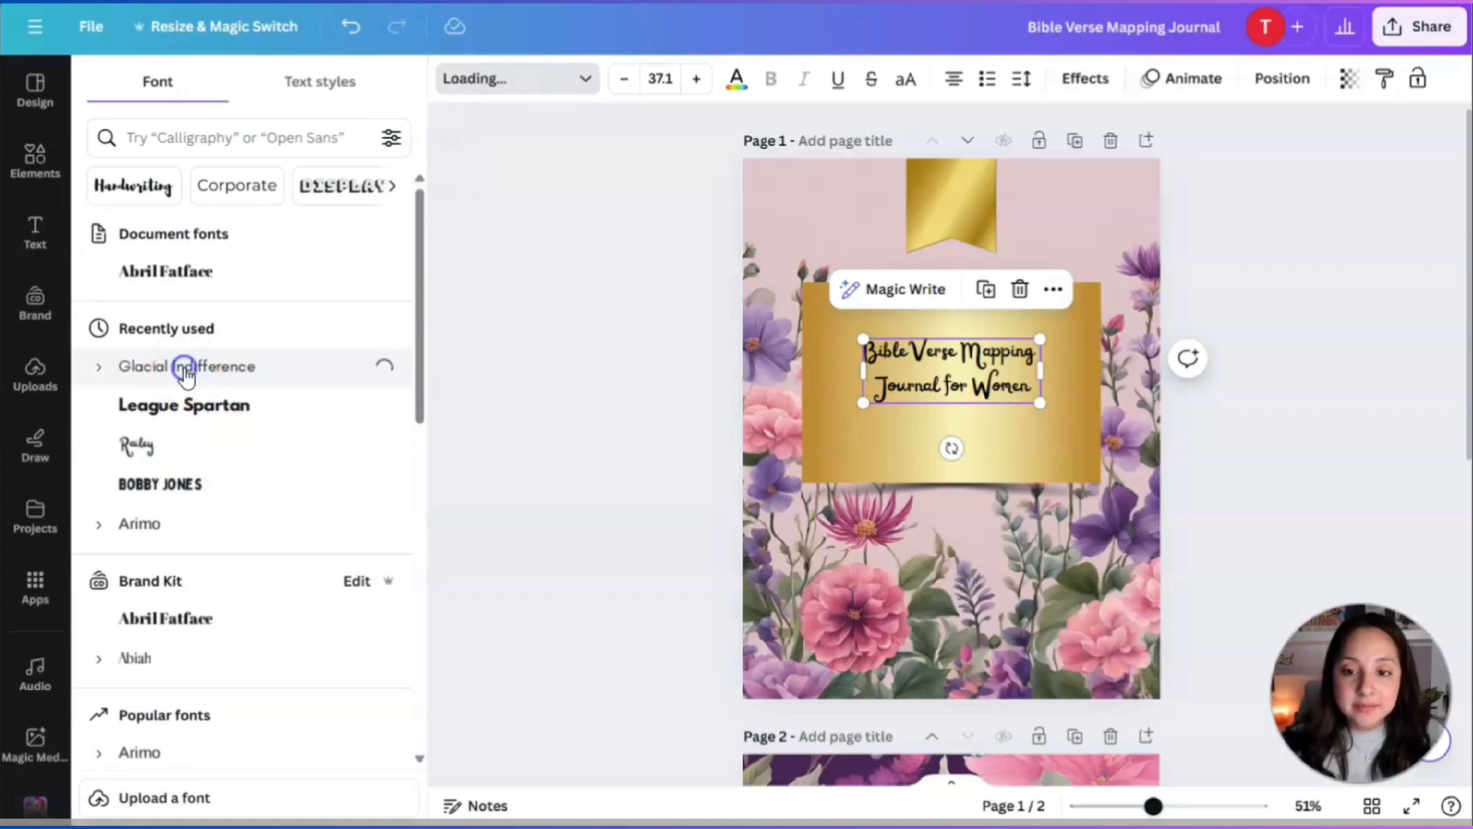
pyautogui.scroll(-3, 165, 559)
pyautogui.scroll(-3, 168, 558)
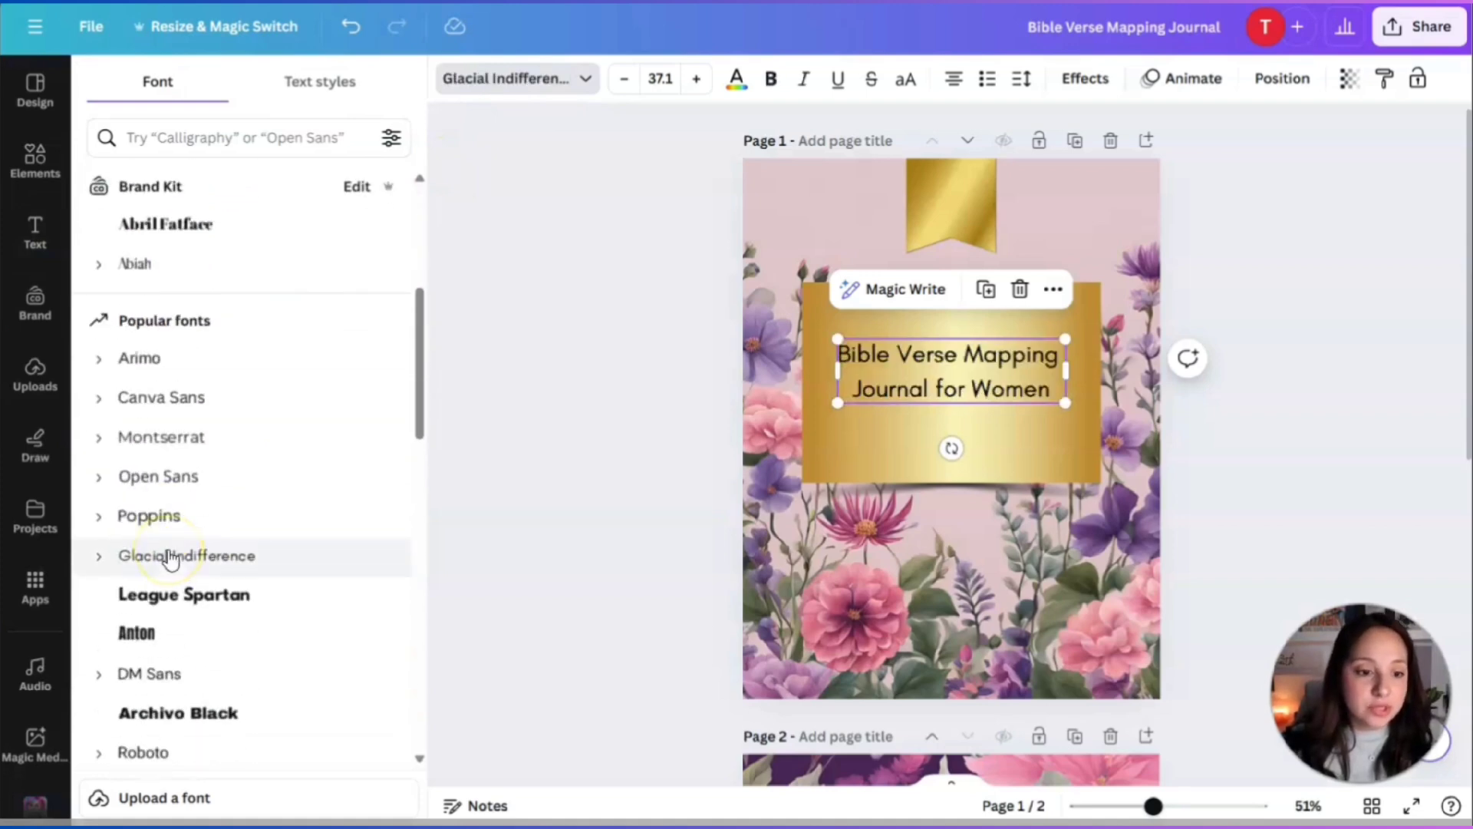
pyautogui.click(155, 435)
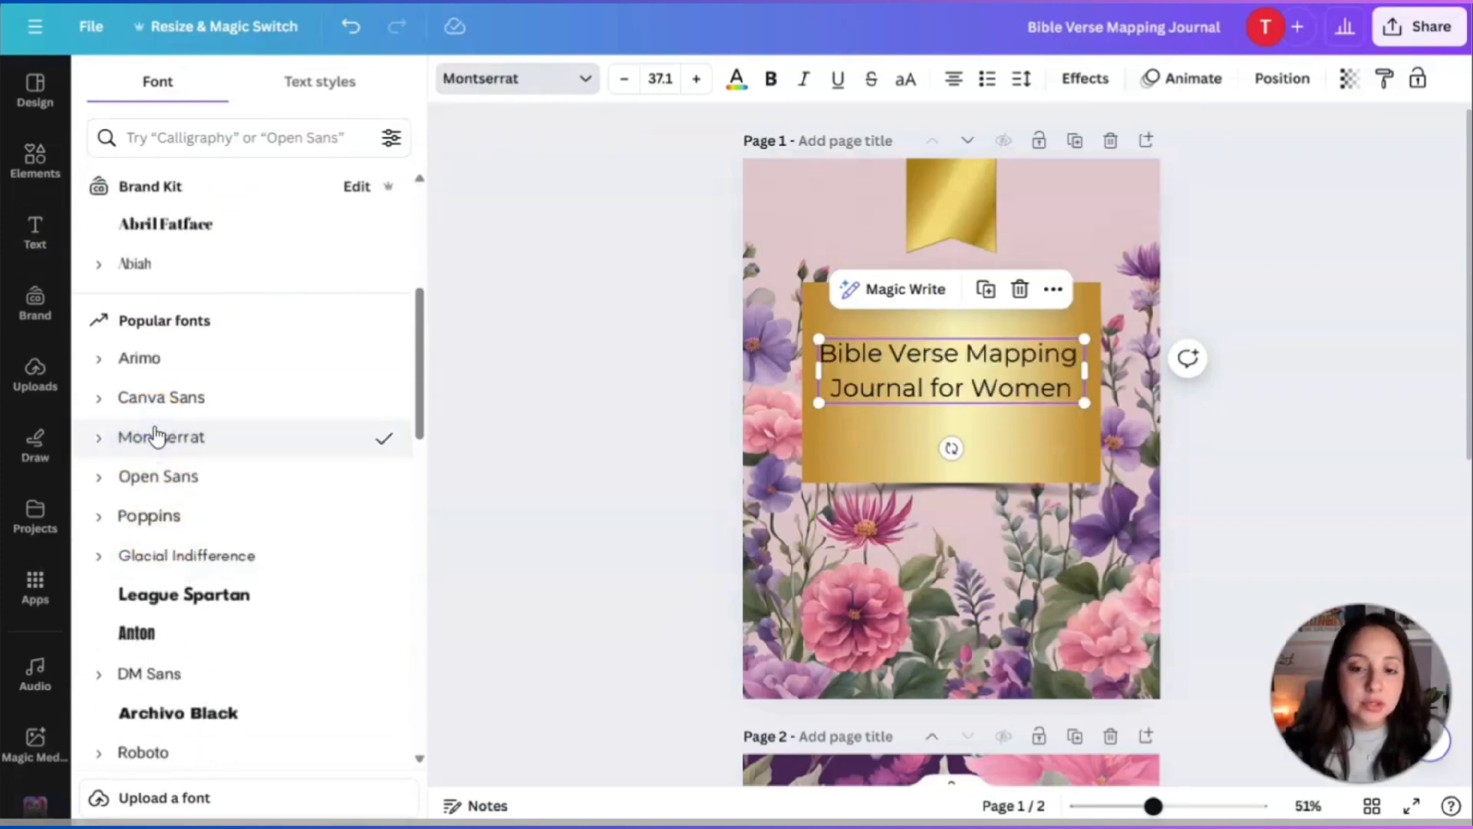
pyautogui.scroll(-3, 154, 435)
pyautogui.click(1023, 440)
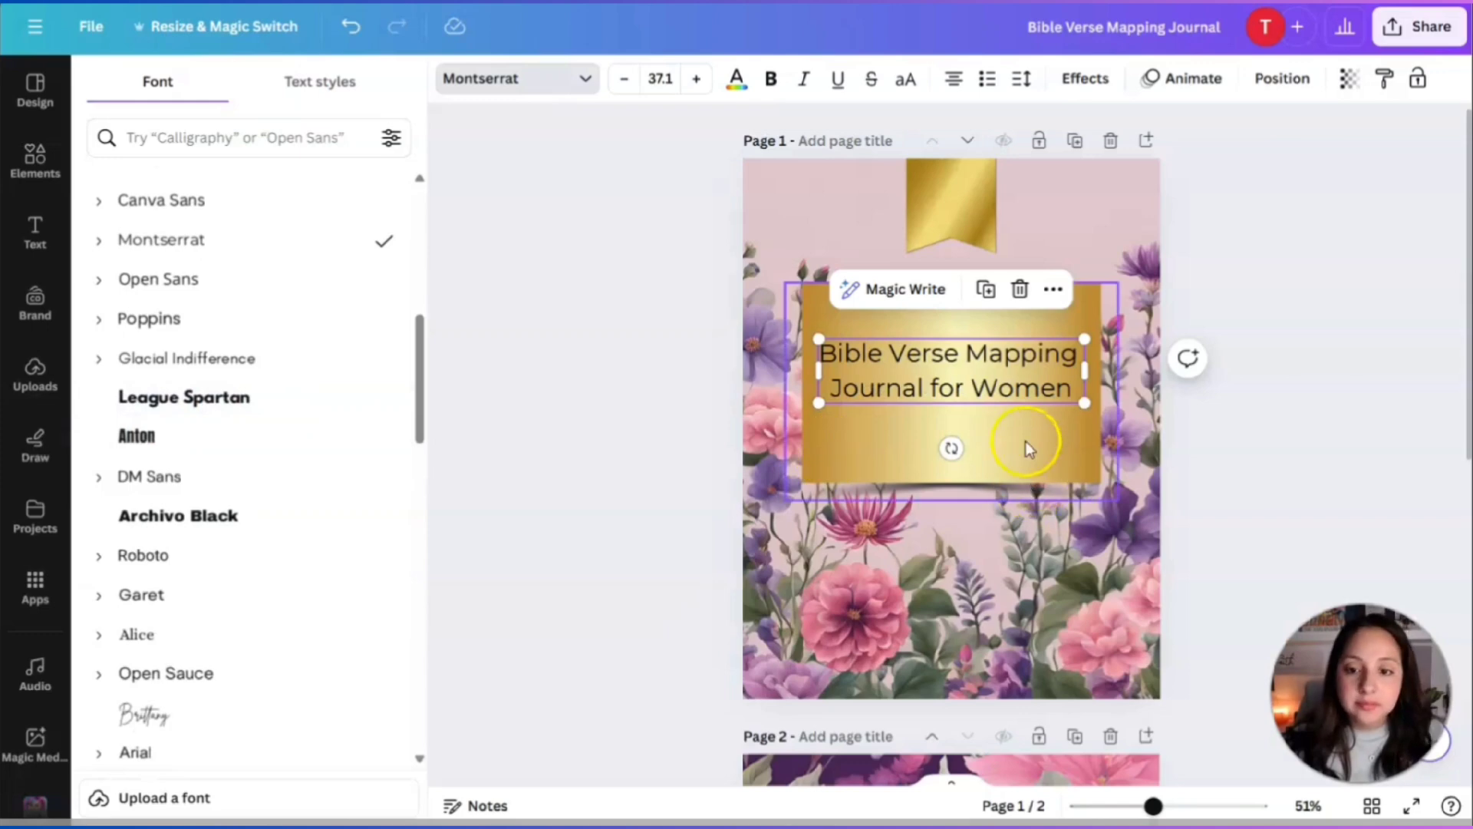
# Apply the Lift effect to the title, resize it to 36.9, and keep it centred.
pyautogui.click(979, 389)
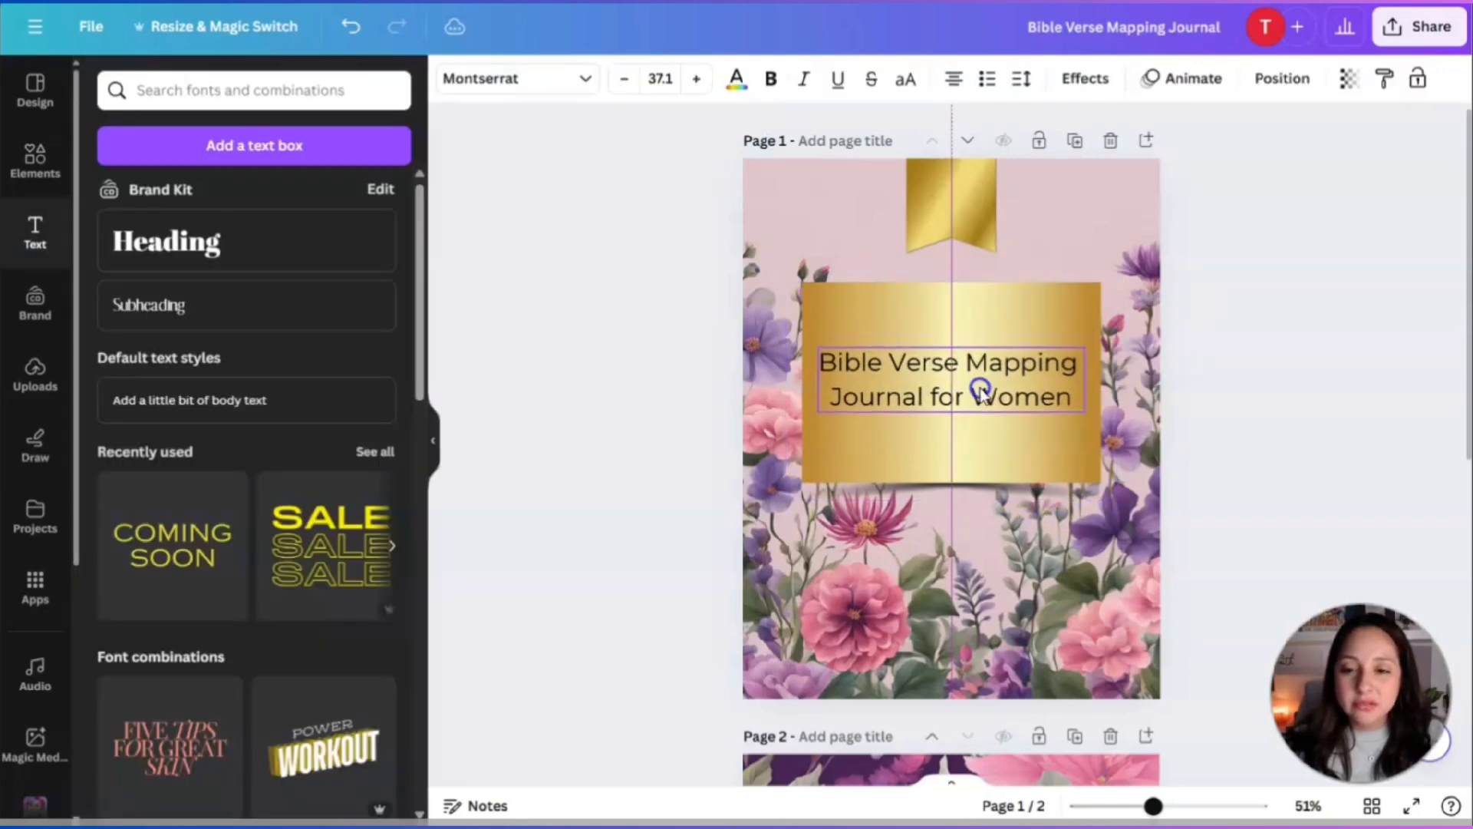
pyautogui.click(1105, 84)
pyautogui.click(343, 202)
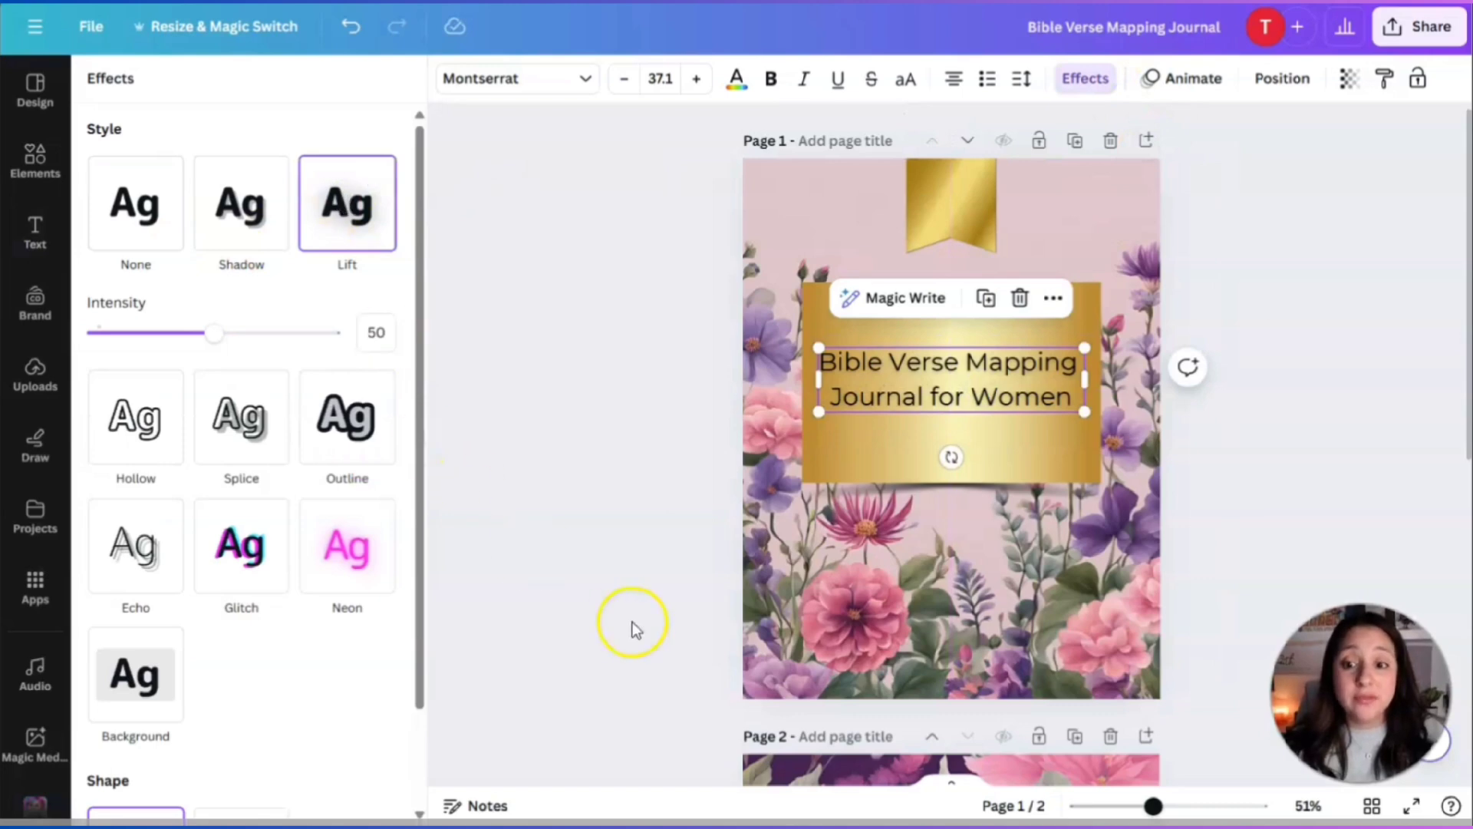
pyautogui.click(894, 366)
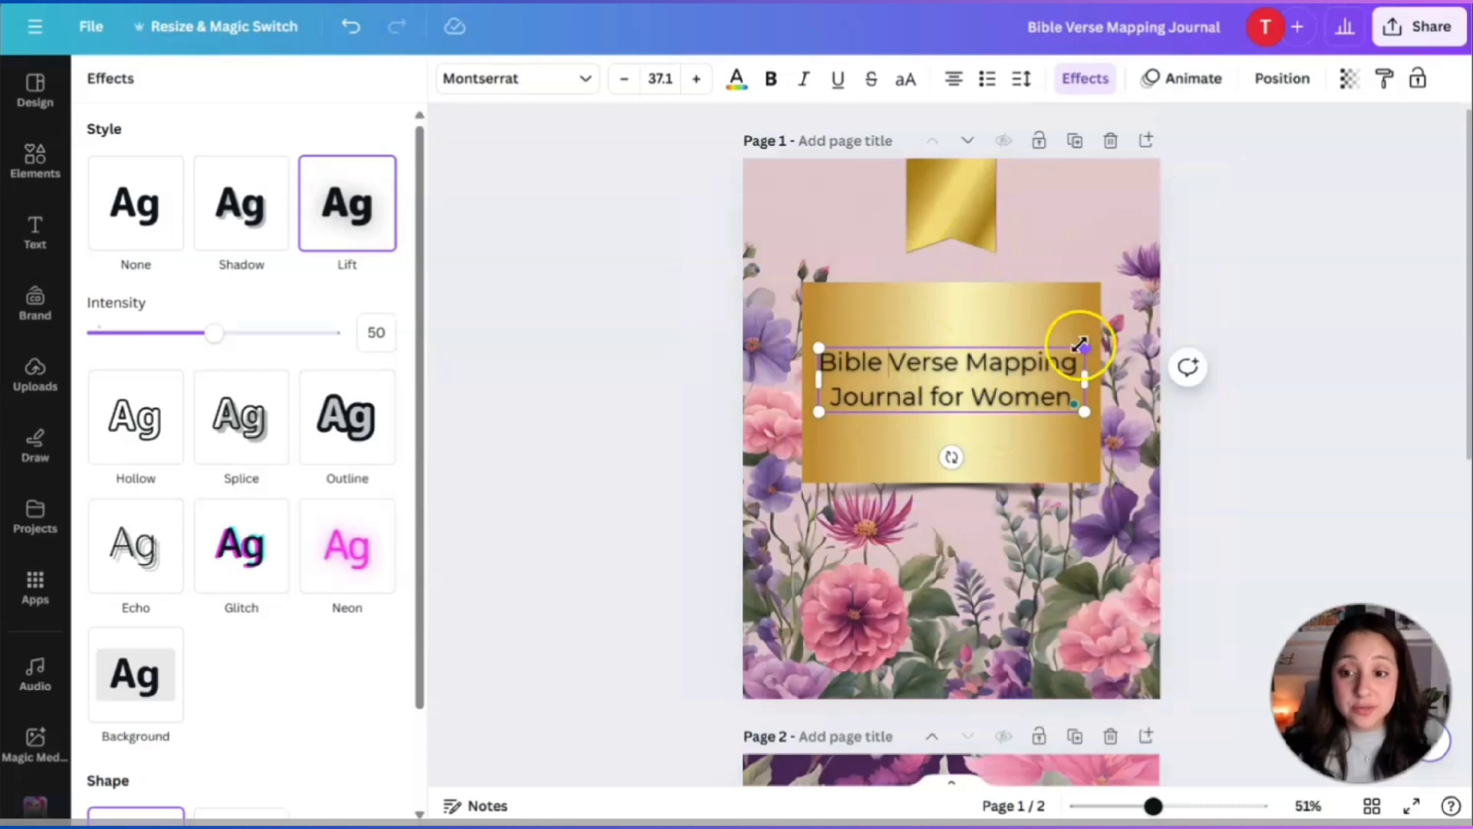
pyautogui.moveTo(1087, 349)
pyautogui.mouseDown()
pyautogui.moveTo(1115, 322)
pyautogui.moveTo(1084, 339)
pyautogui.mouseUp()
pyautogui.press('Escape')
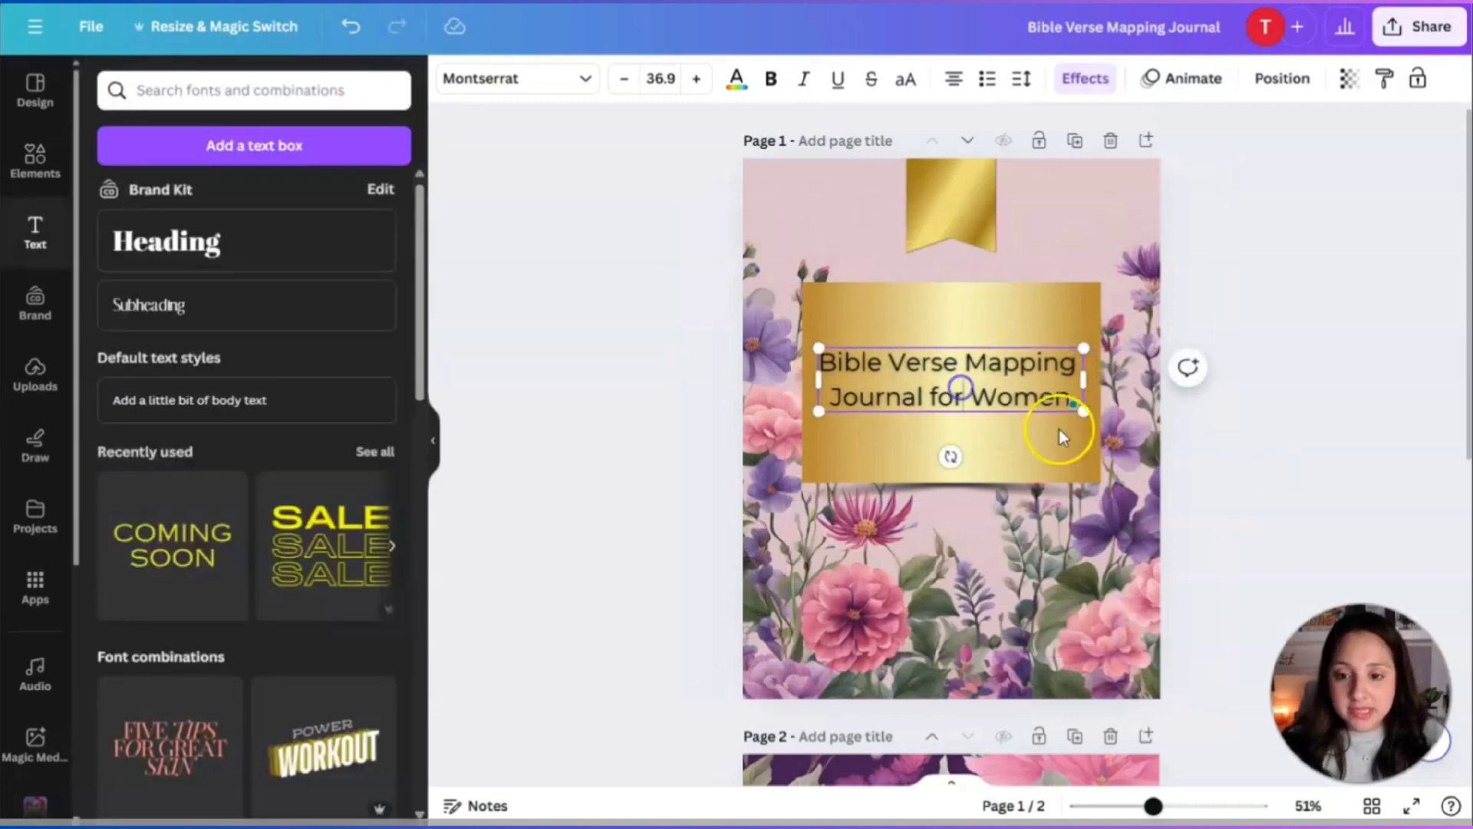
pyautogui.click(1120, 441)
pyautogui.moveTo(997, 384); pyautogui.dragTo(998, 386)
pyautogui.click(1235, 412)
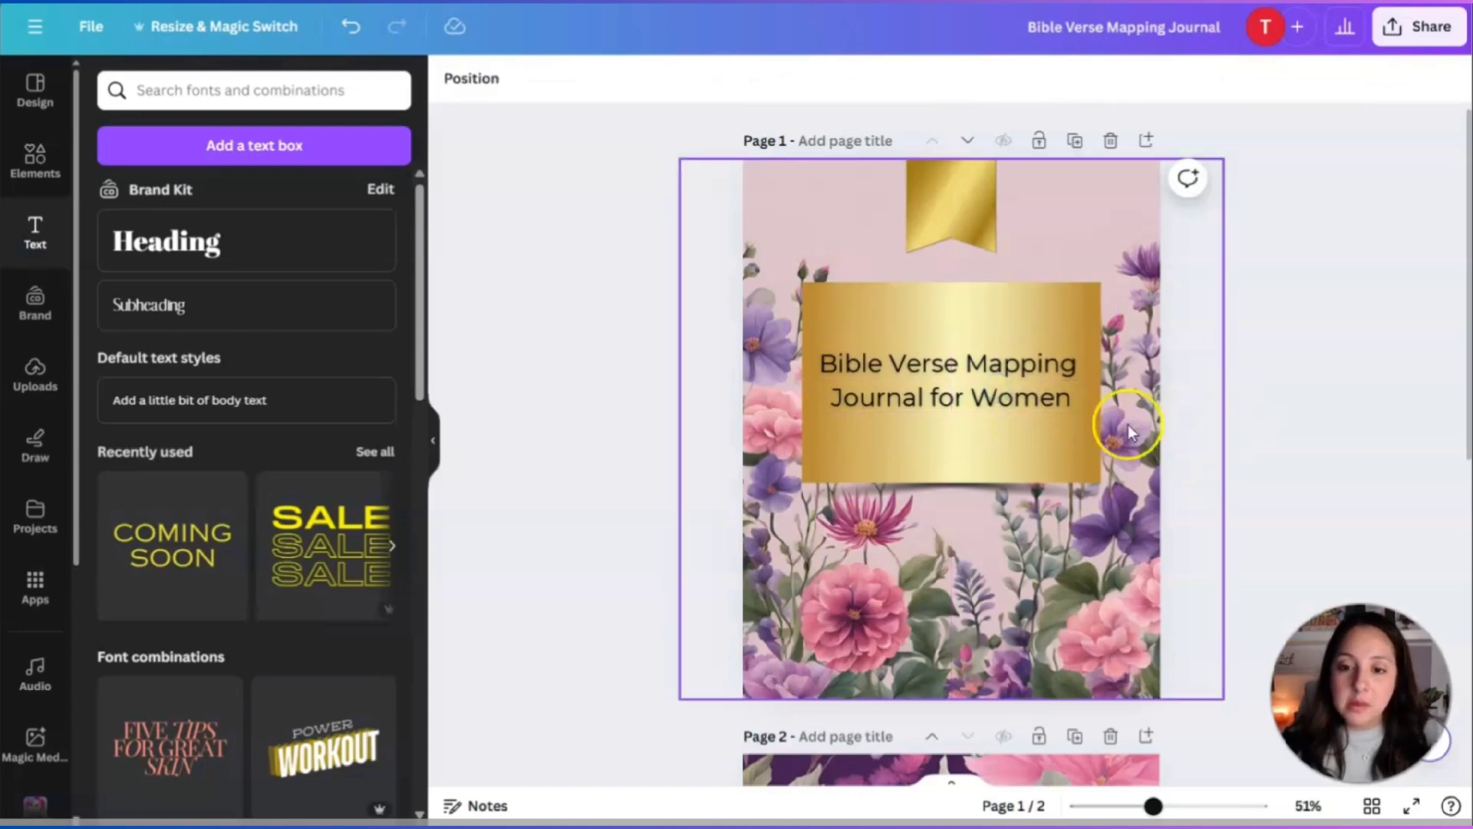
pyautogui.click(936, 372)
pyautogui.click(1313, 400)
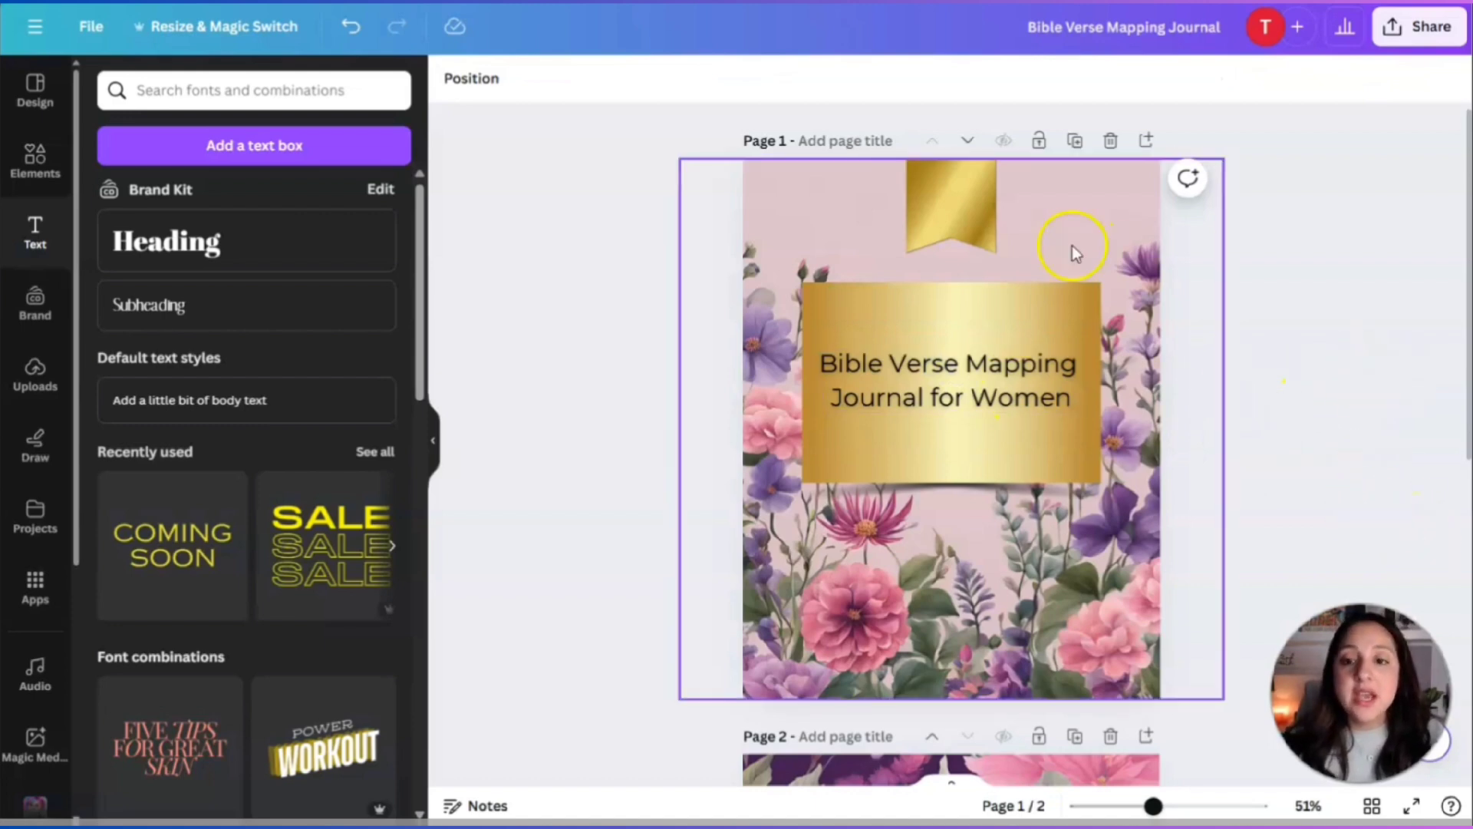
# Nudge the gold ribbon slightly upward on the cover.
pyautogui.moveTo(980, 205)
pyautogui.mouseDown()
pyautogui.moveTo(960, 532)
pyautogui.moveTo(977, 226)
pyautogui.moveTo(965, 193)
pyautogui.mouseUp()
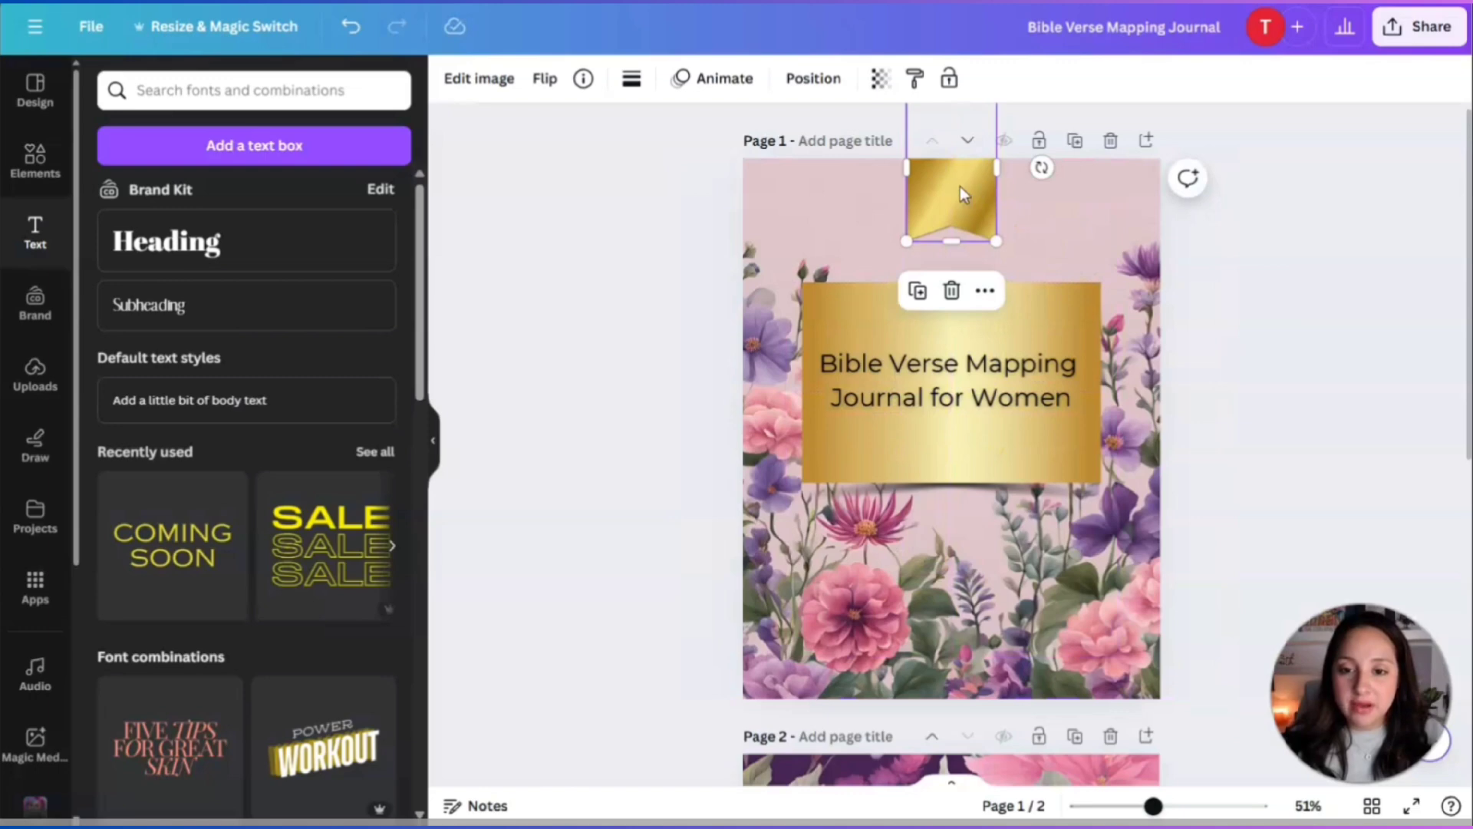
pyautogui.click(952, 290)
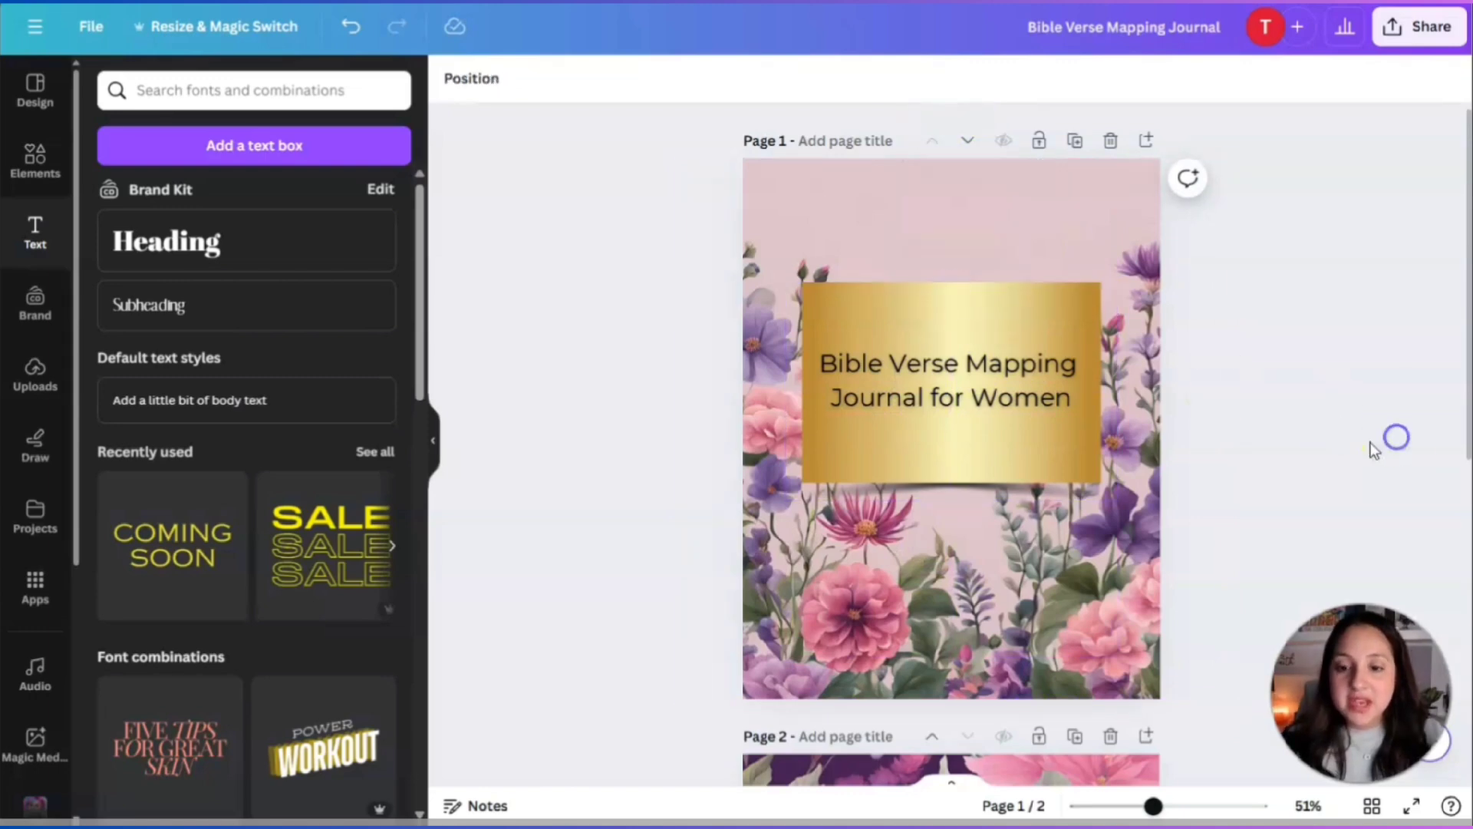
pyautogui.moveTo(976, 329); pyautogui.dragTo(974, 307)
# Duplicate the cover title and shrink the copy to size 24.2 at the page top.
pyautogui.click(971, 337)
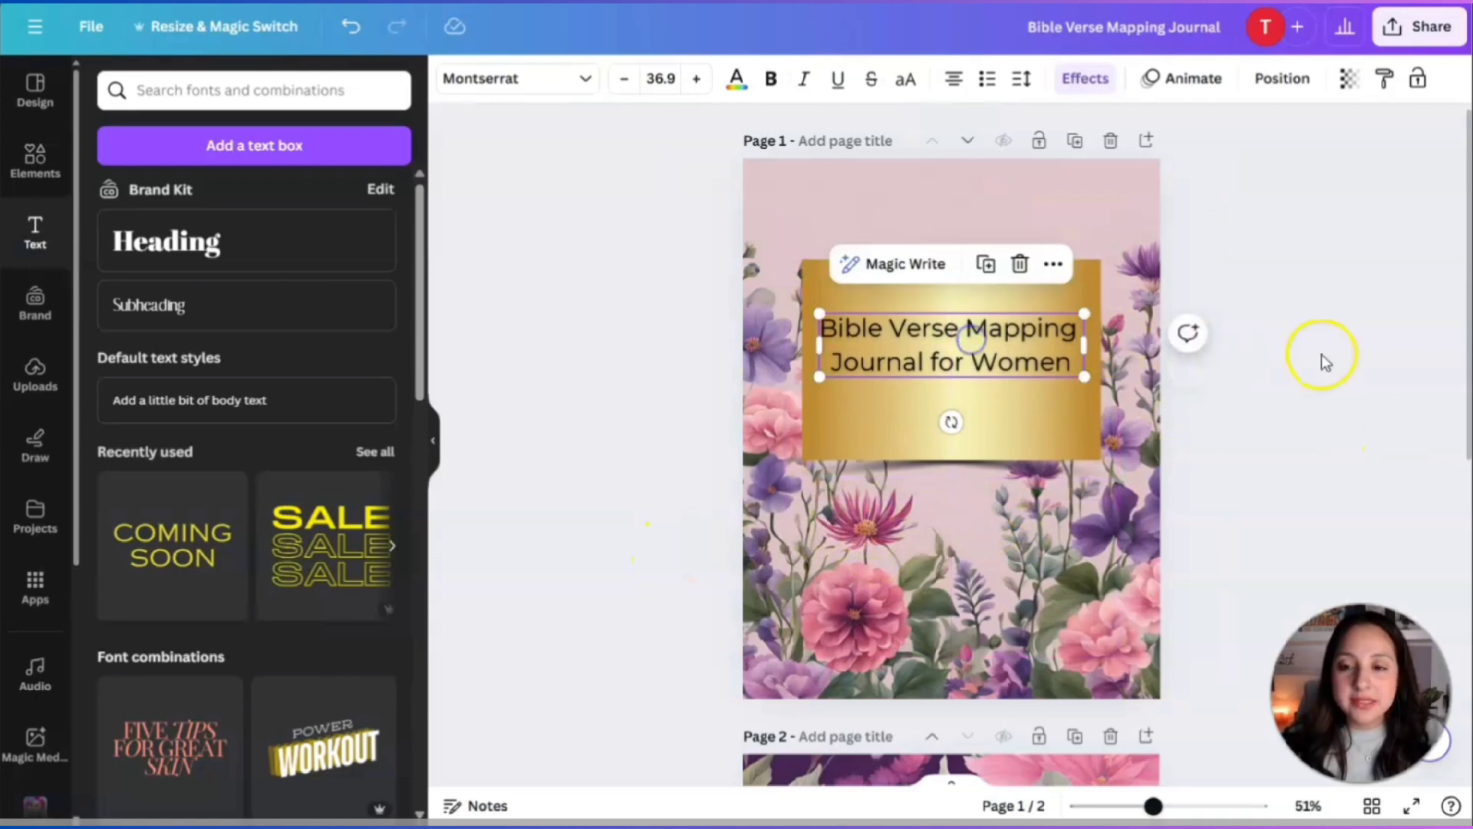
pyautogui.click(1325, 360)
pyautogui.click(973, 342)
pyautogui.click(987, 270)
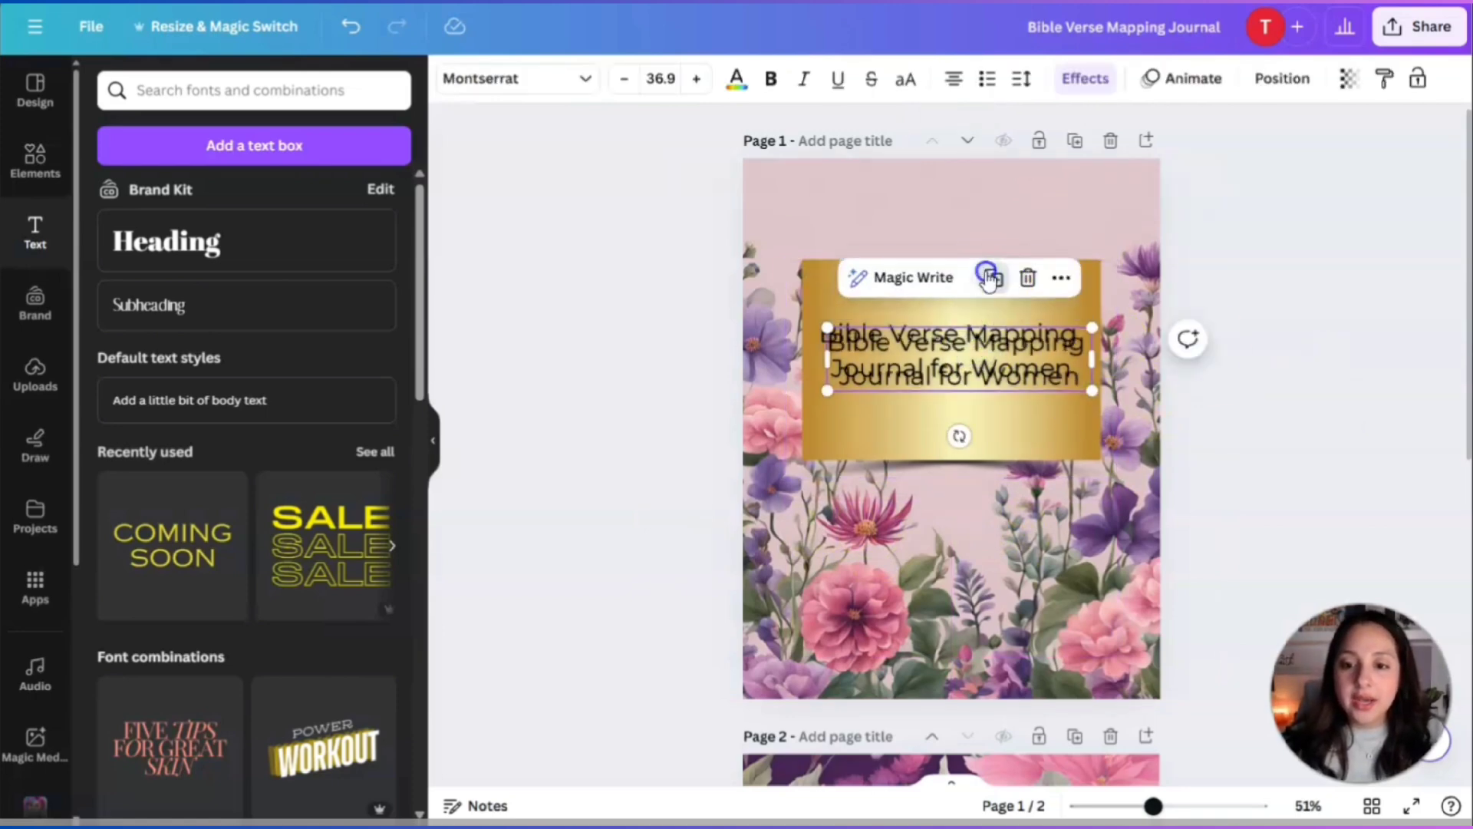
pyautogui.moveTo(955, 361); pyautogui.dragTo(959, 231)
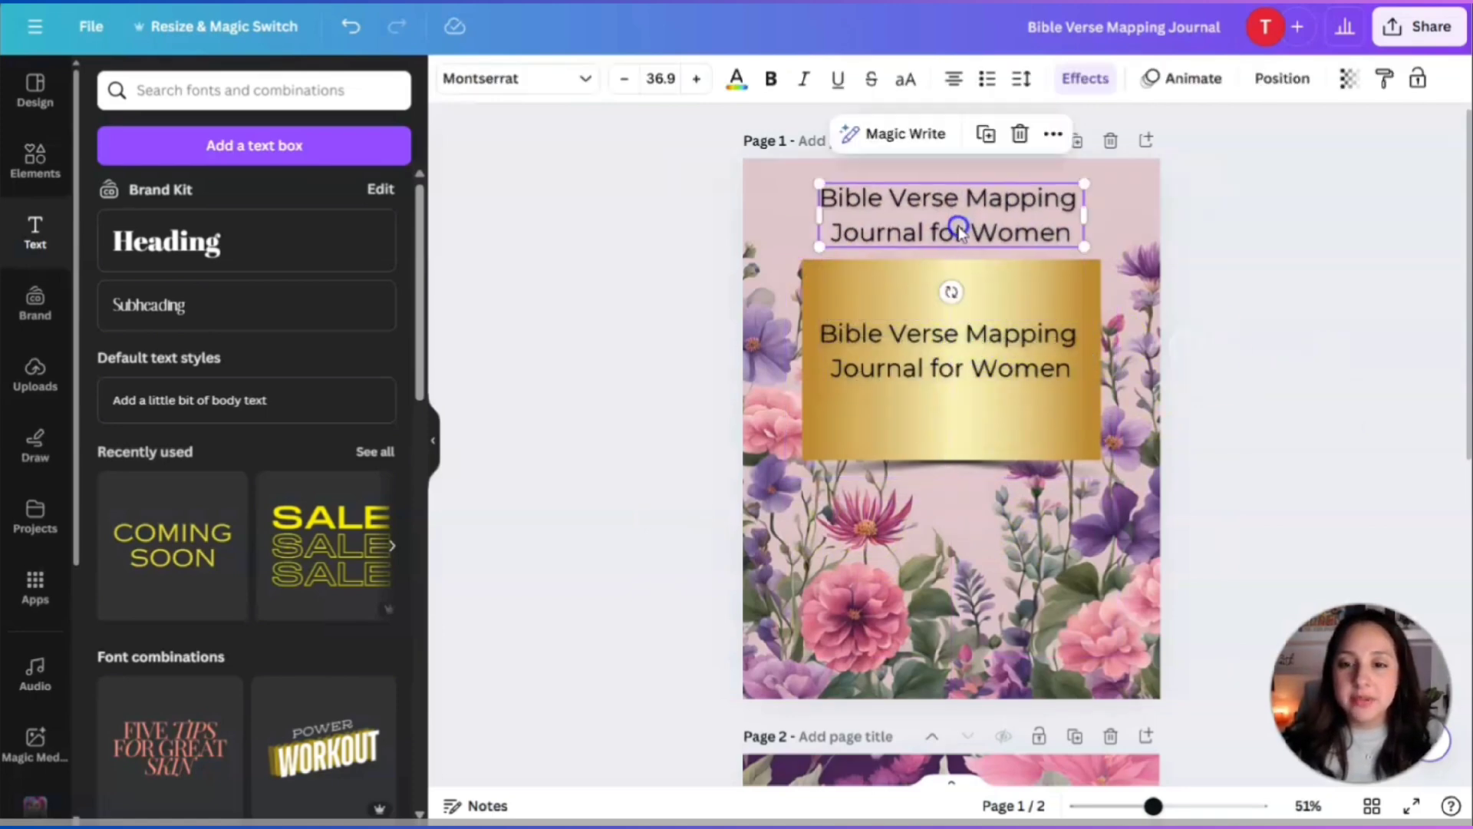
pyautogui.moveTo(1084, 183); pyautogui.dragTo(957, 207)
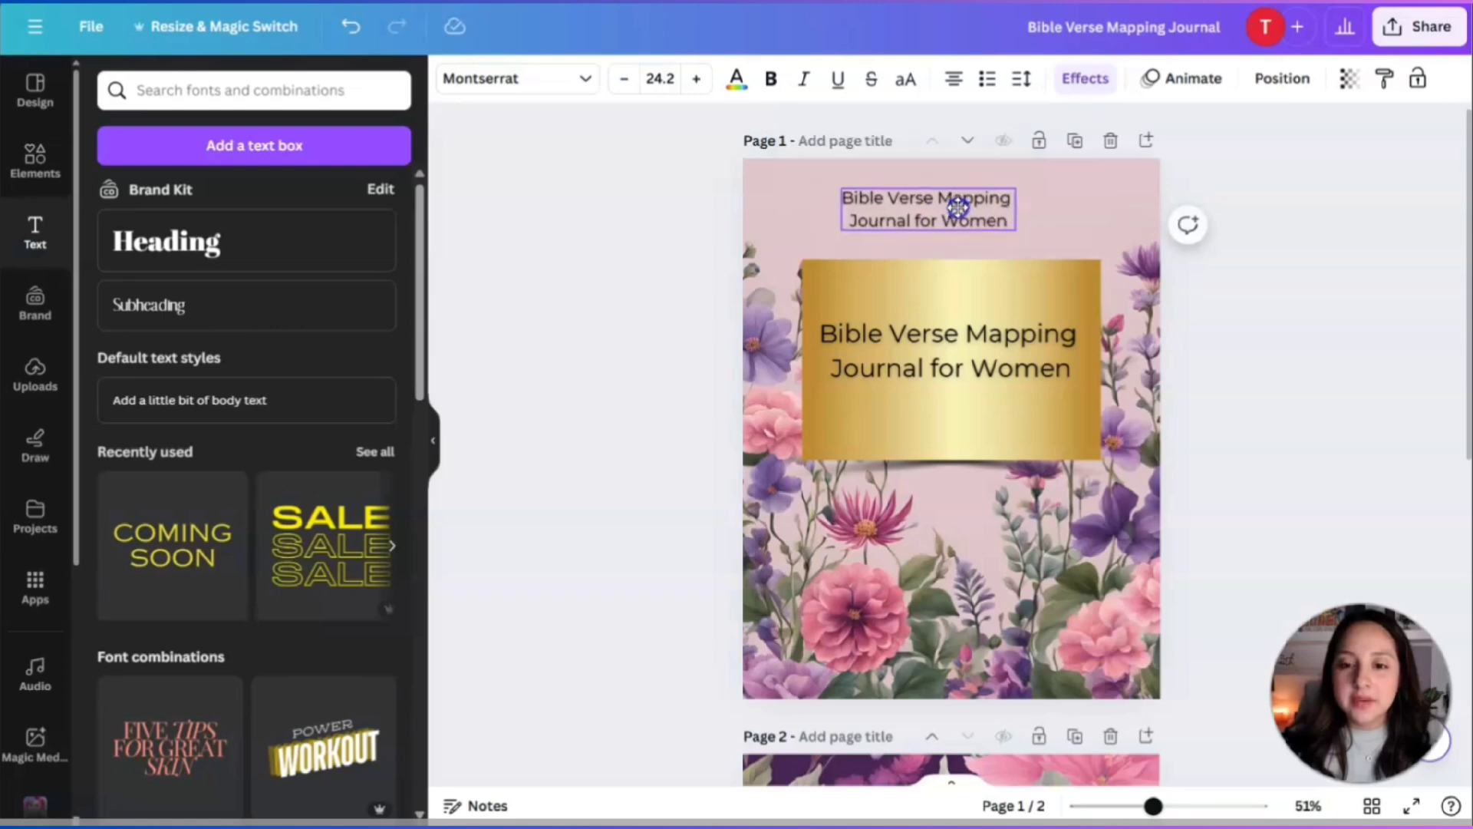
# Retype the copy as '52-Week Journal to Study the Word of God' and move it onto the gold block.
pyautogui.doubleClick(998, 222)
pyautogui.write('Study')
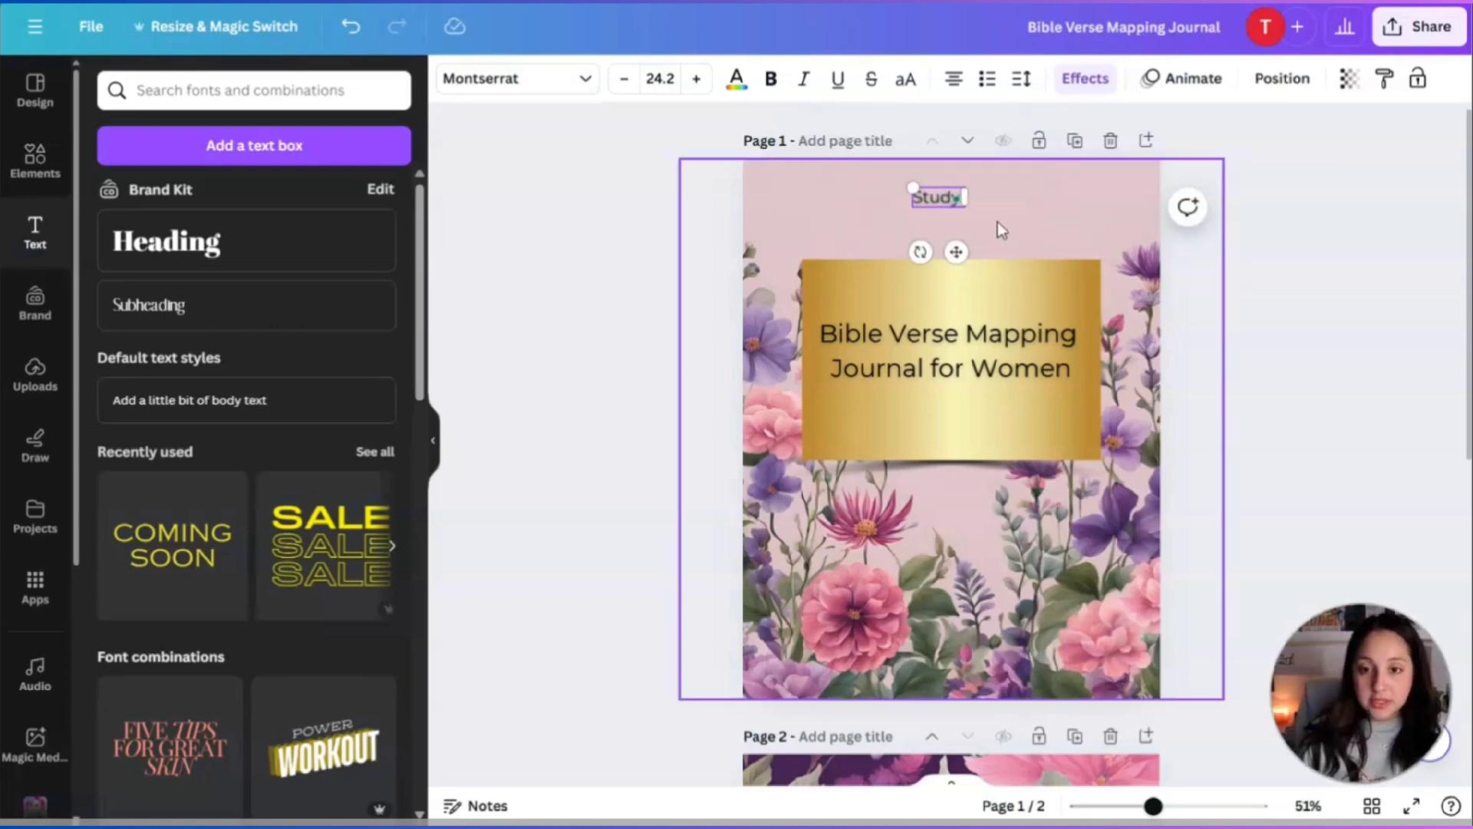
pyautogui.press('BackSpace')
pyautogui.press('BackSpace')
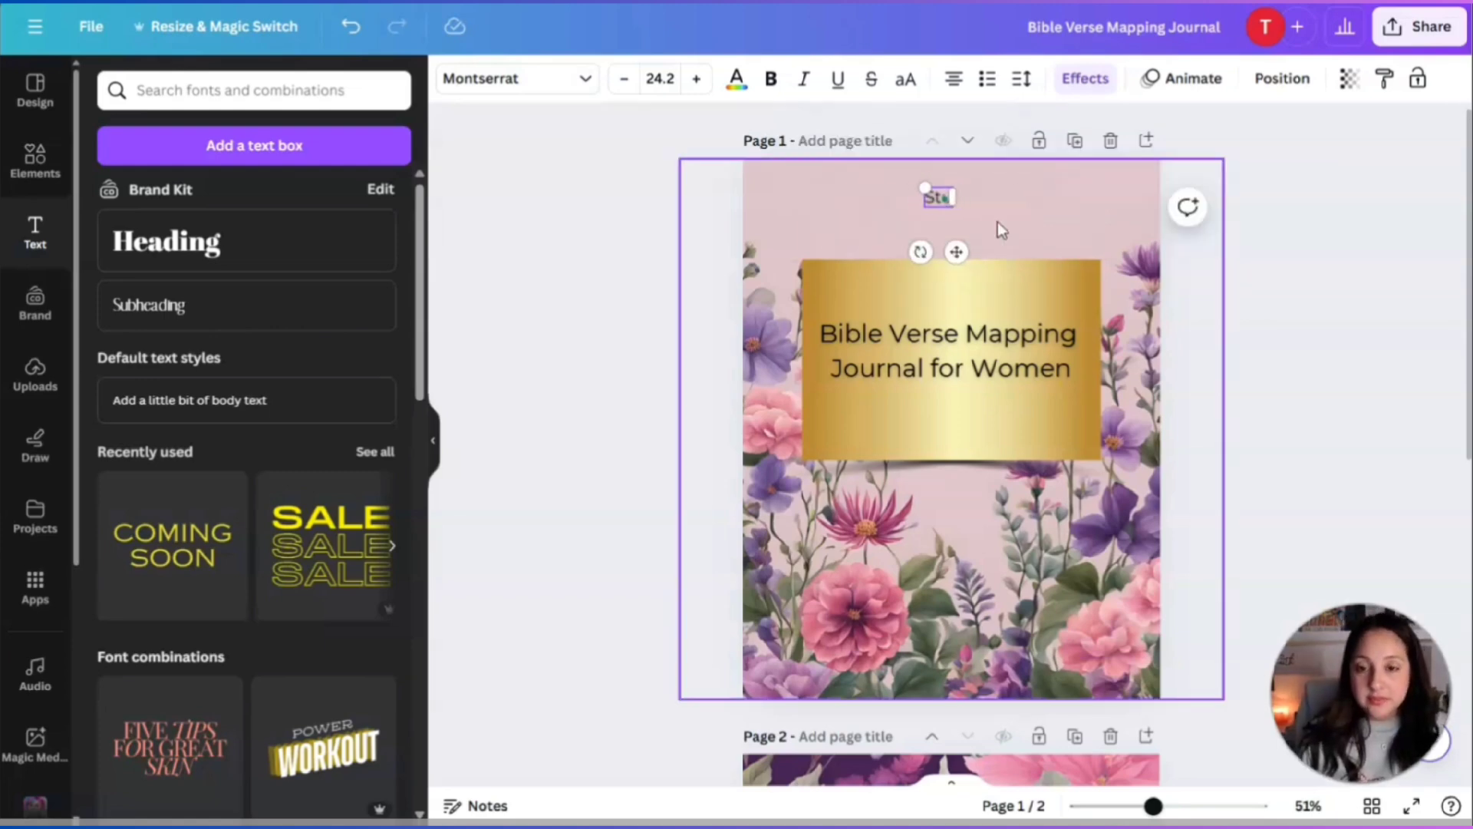
pyautogui.press('BackSpace')
pyautogui.press('BackSpace')
pyautogui.press('BackSpace')
pyautogui.write('52-W')
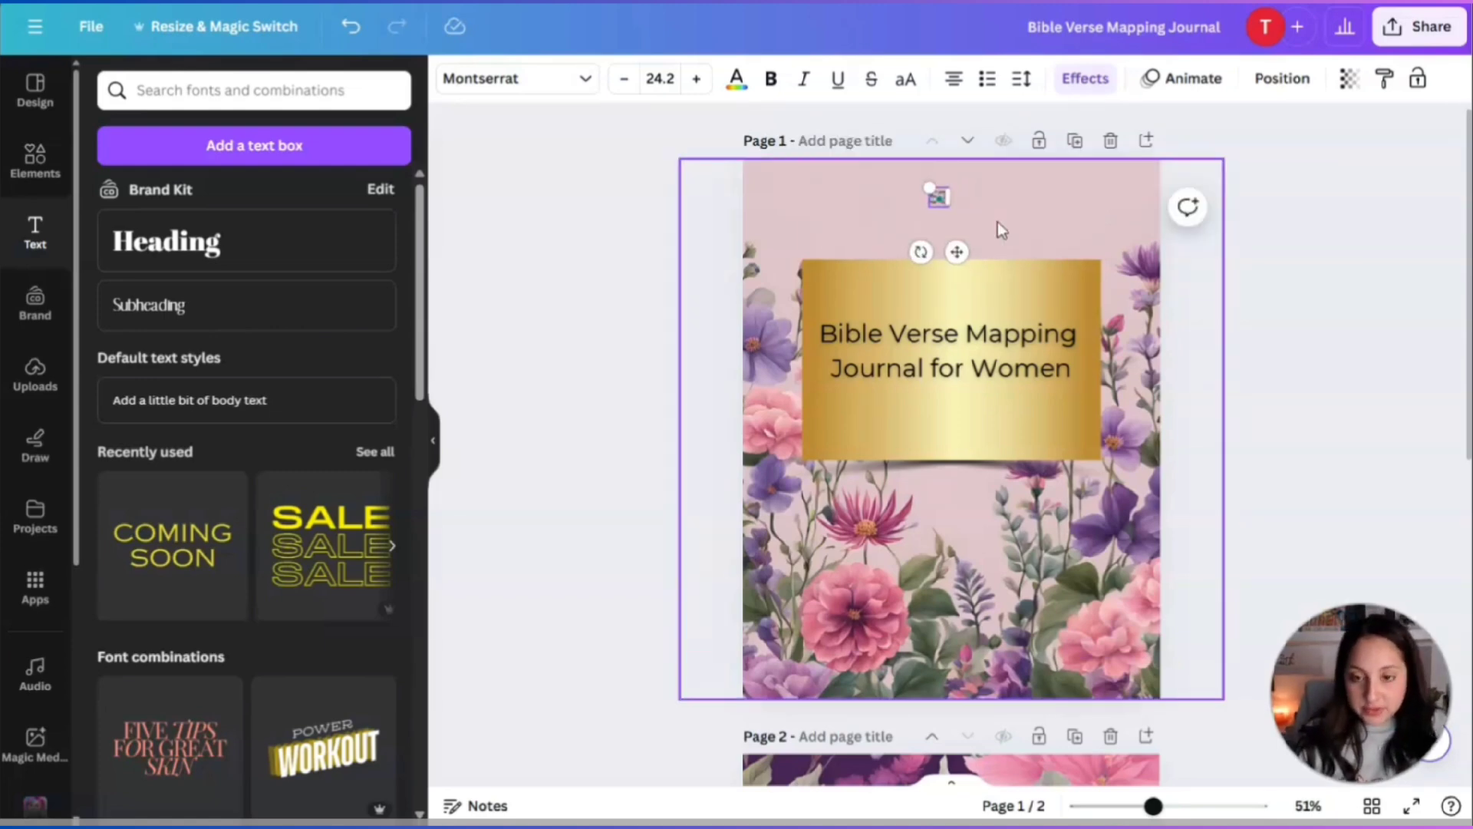
pyautogui.write('eek')
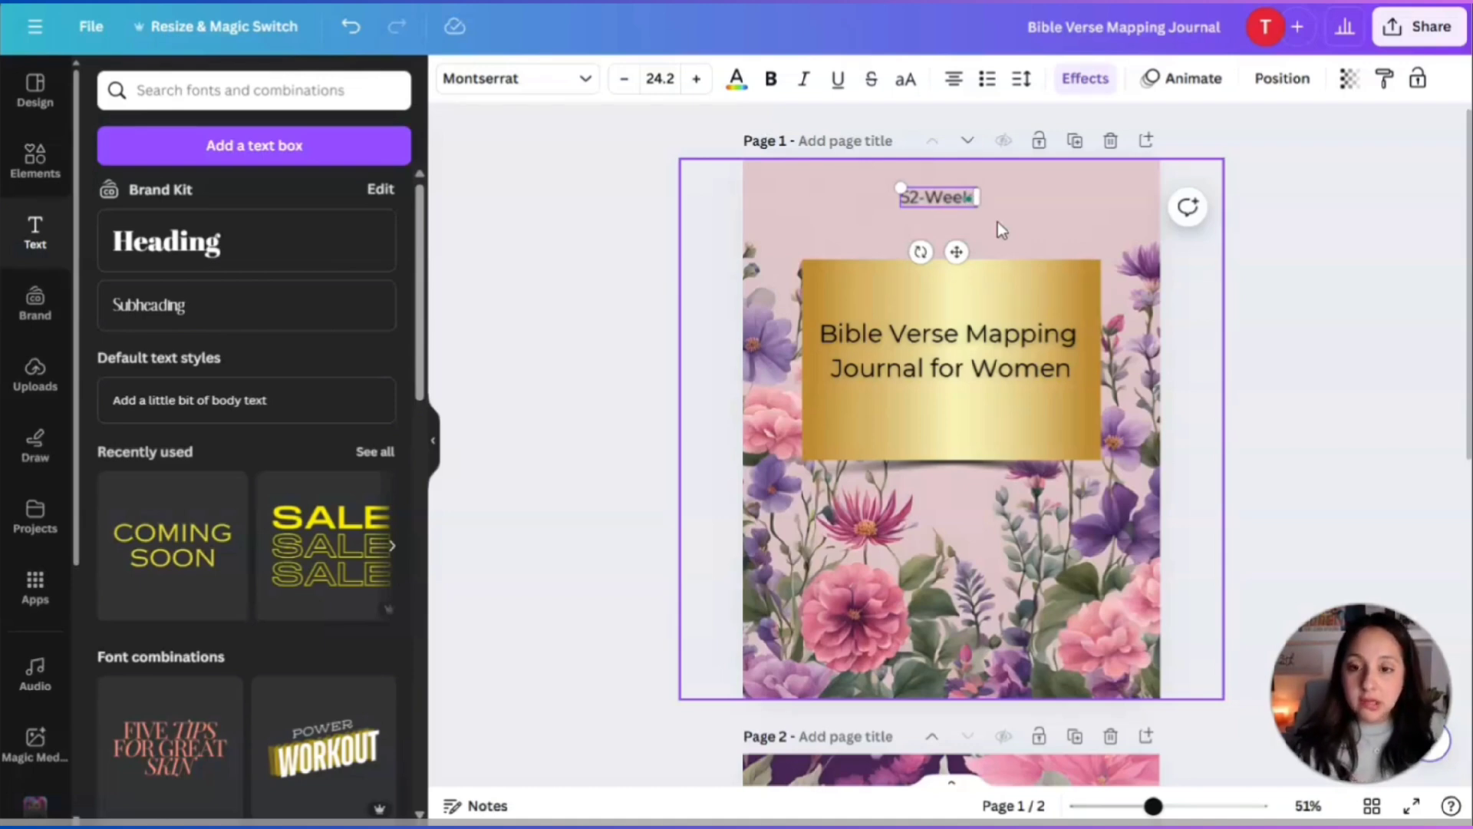
pyautogui.write(' Journal to')
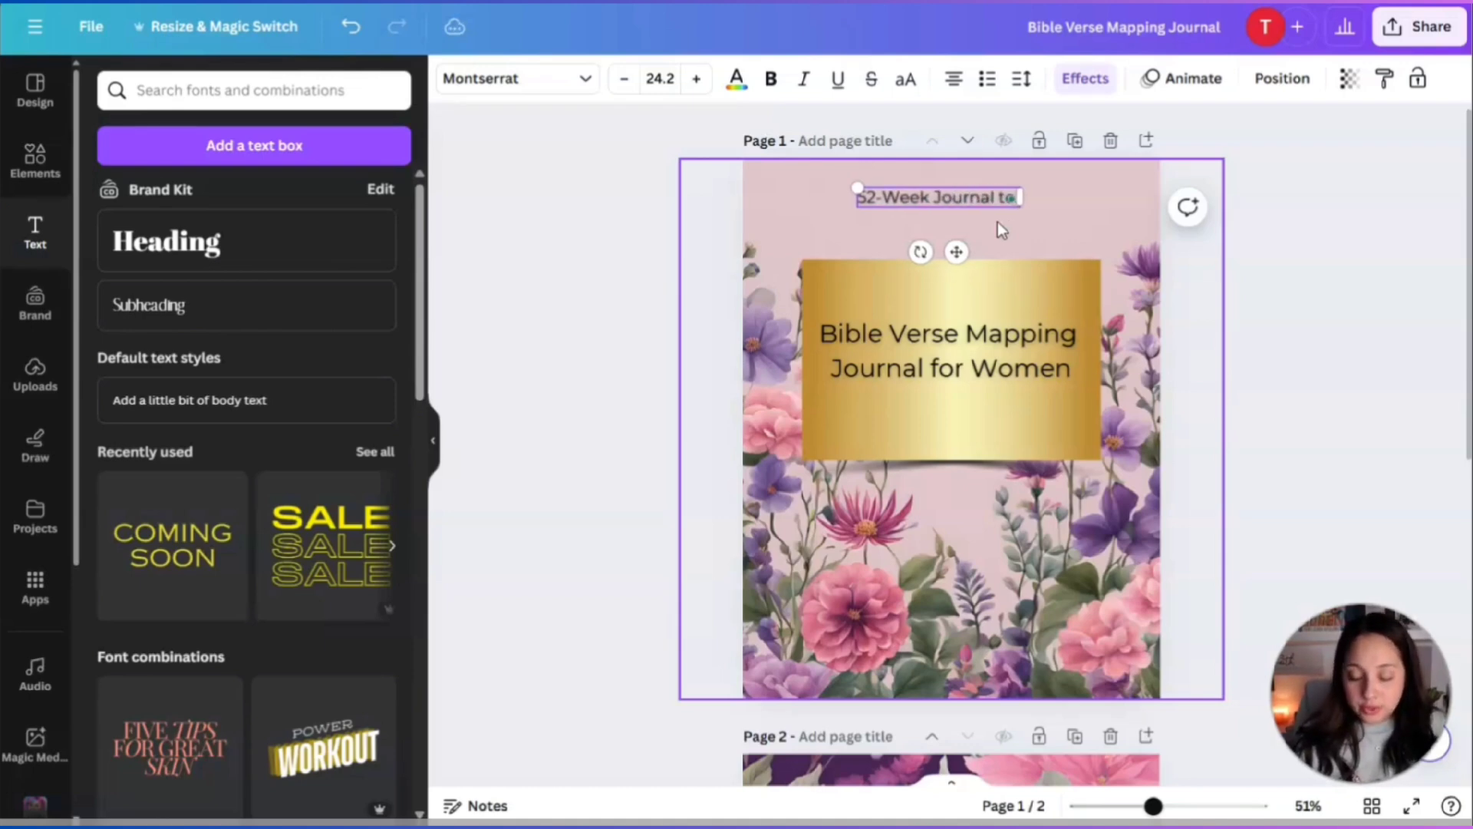
pyautogui.write(' Study the')
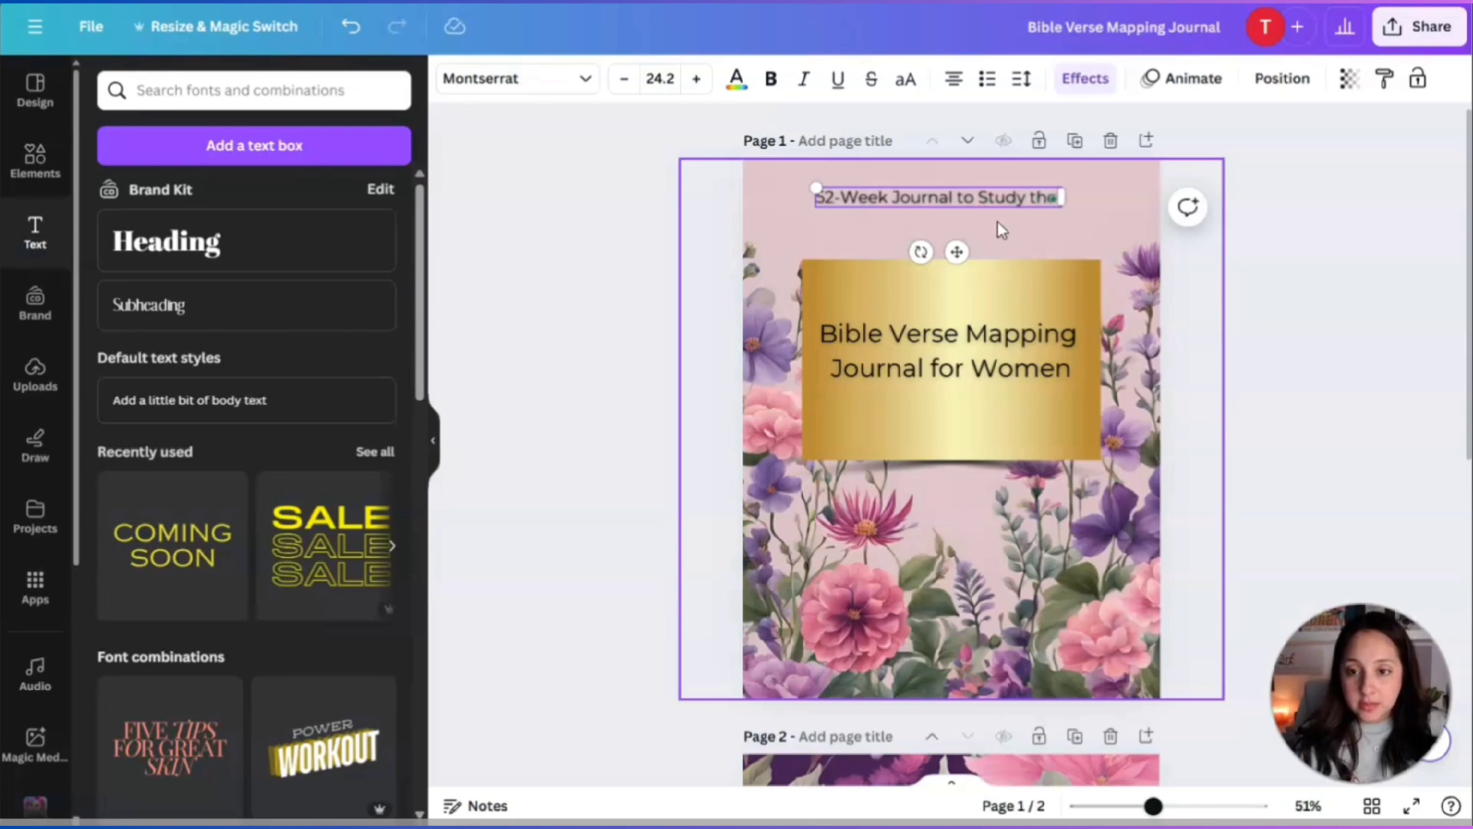
pyautogui.write(' Word of God')
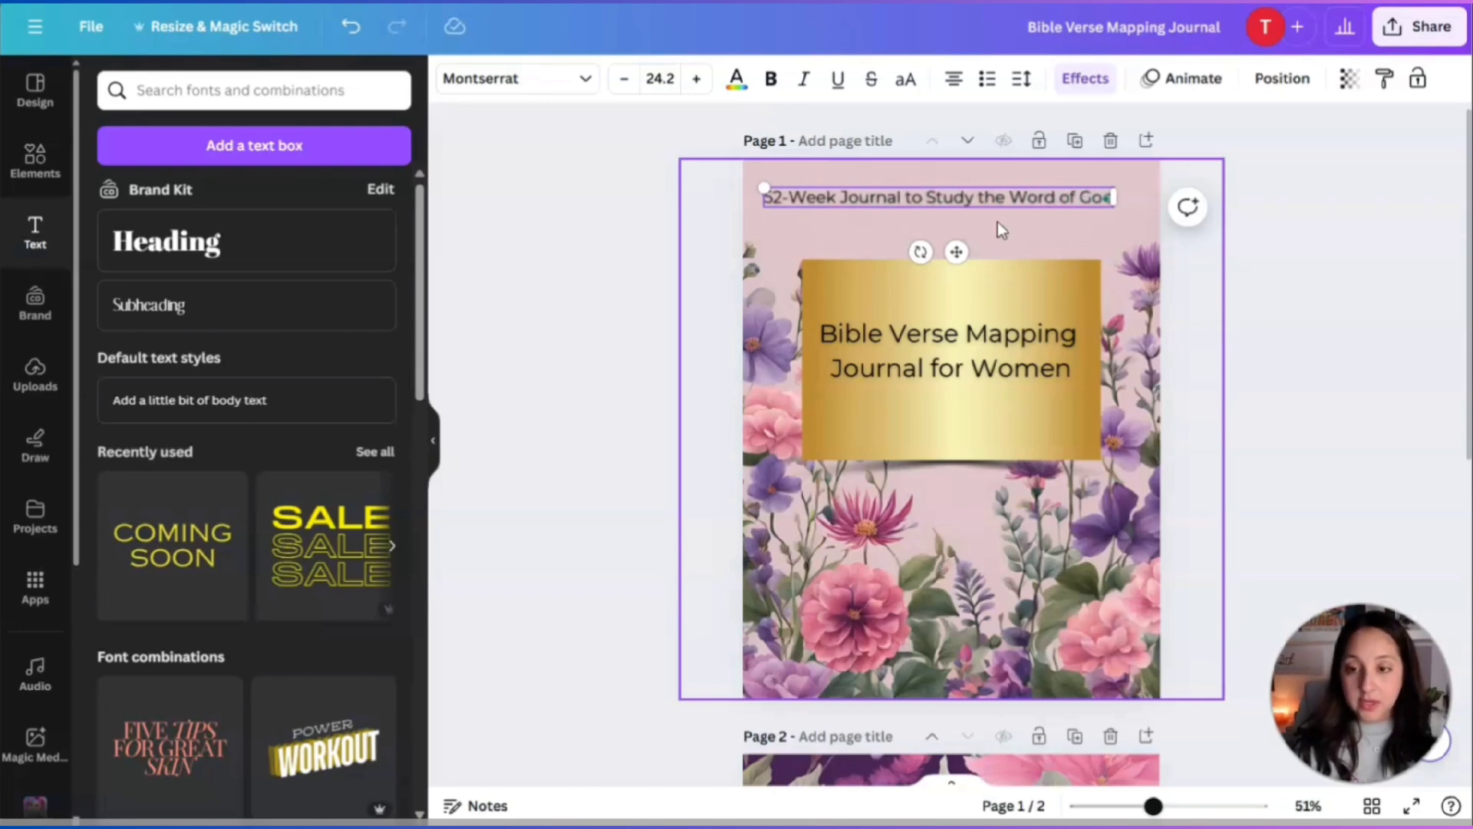
pyautogui.click(1255, 345)
pyautogui.click(970, 201)
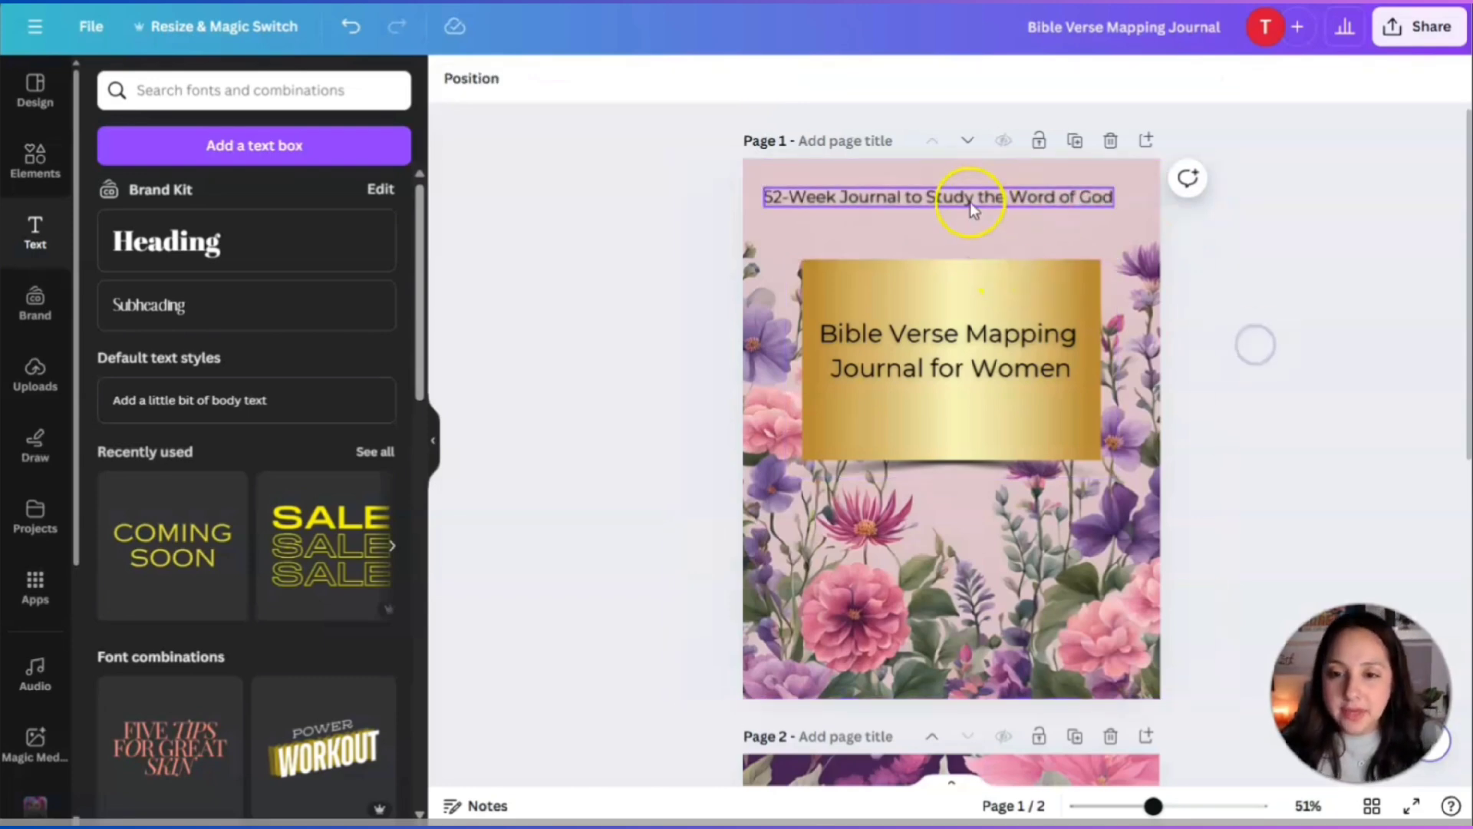
pyautogui.moveTo(986, 201); pyautogui.dragTo(979, 412)
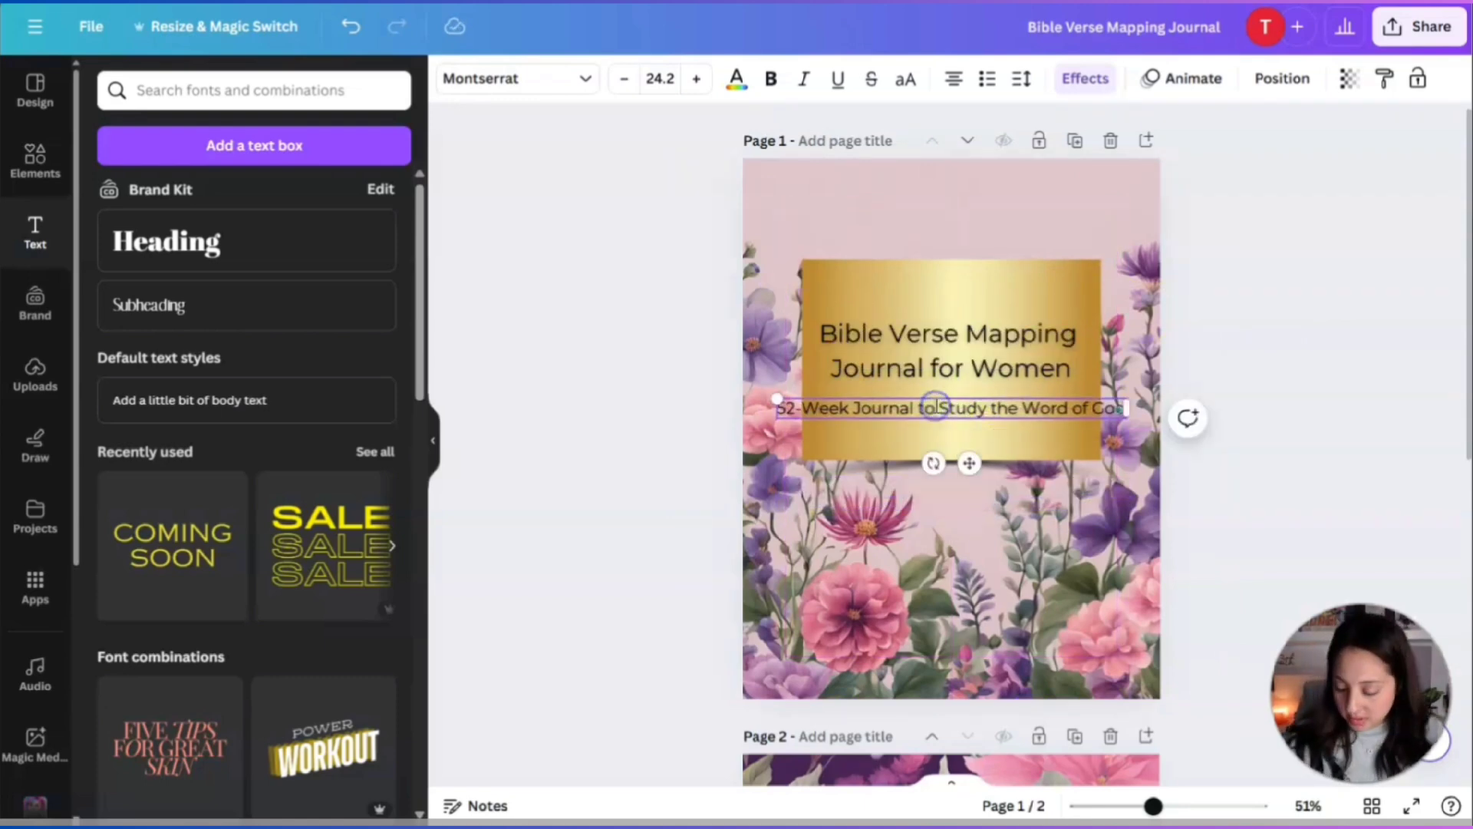
# Make the cover title uppercase, shrink it slightly and re-centre it on the block.
pyautogui.click(1287, 540)
pyautogui.click(1019, 357)
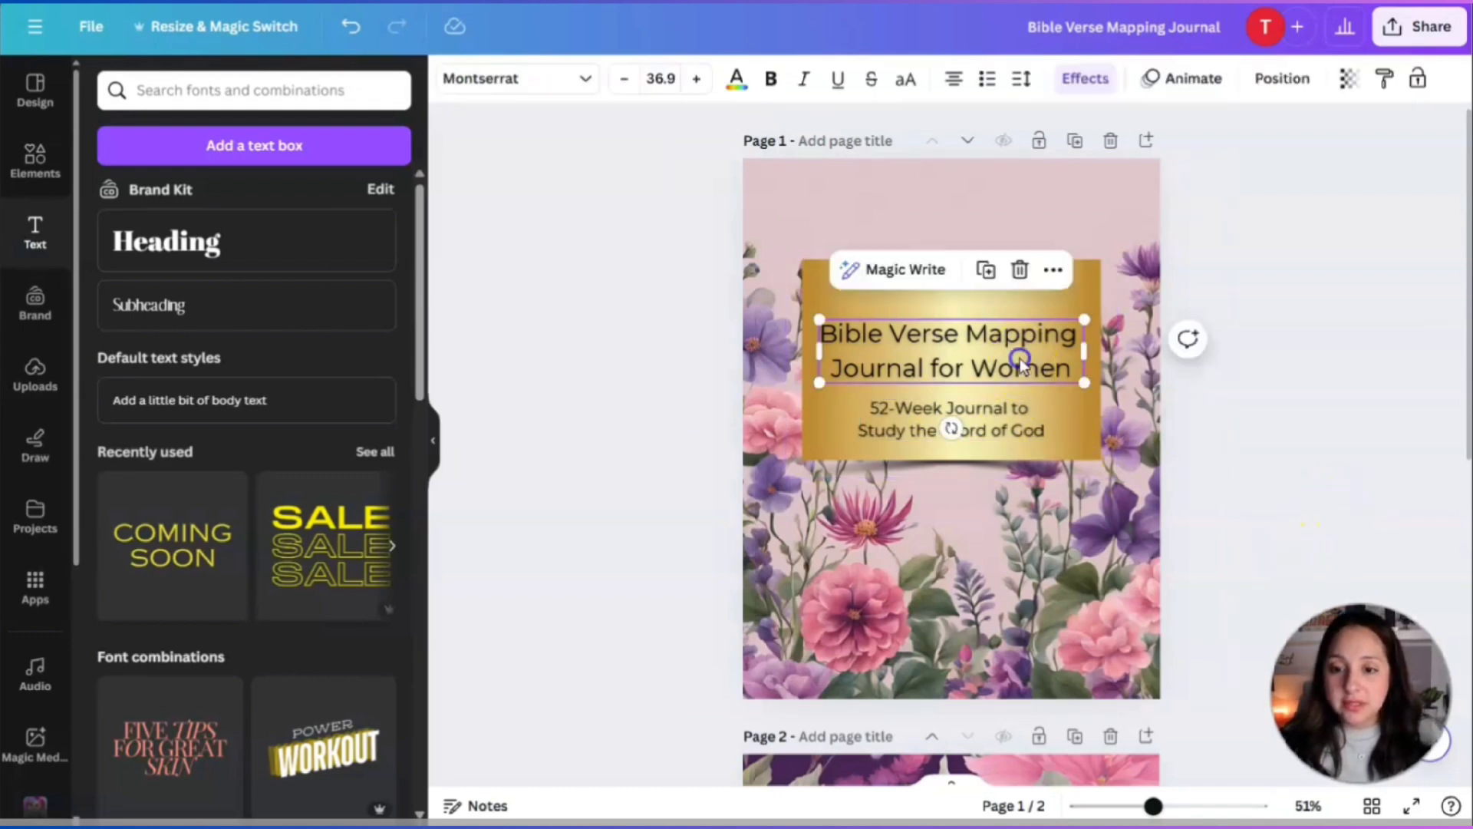
pyautogui.click(905, 79)
pyautogui.moveTo(1108, 320); pyautogui.dragTo(1074, 331)
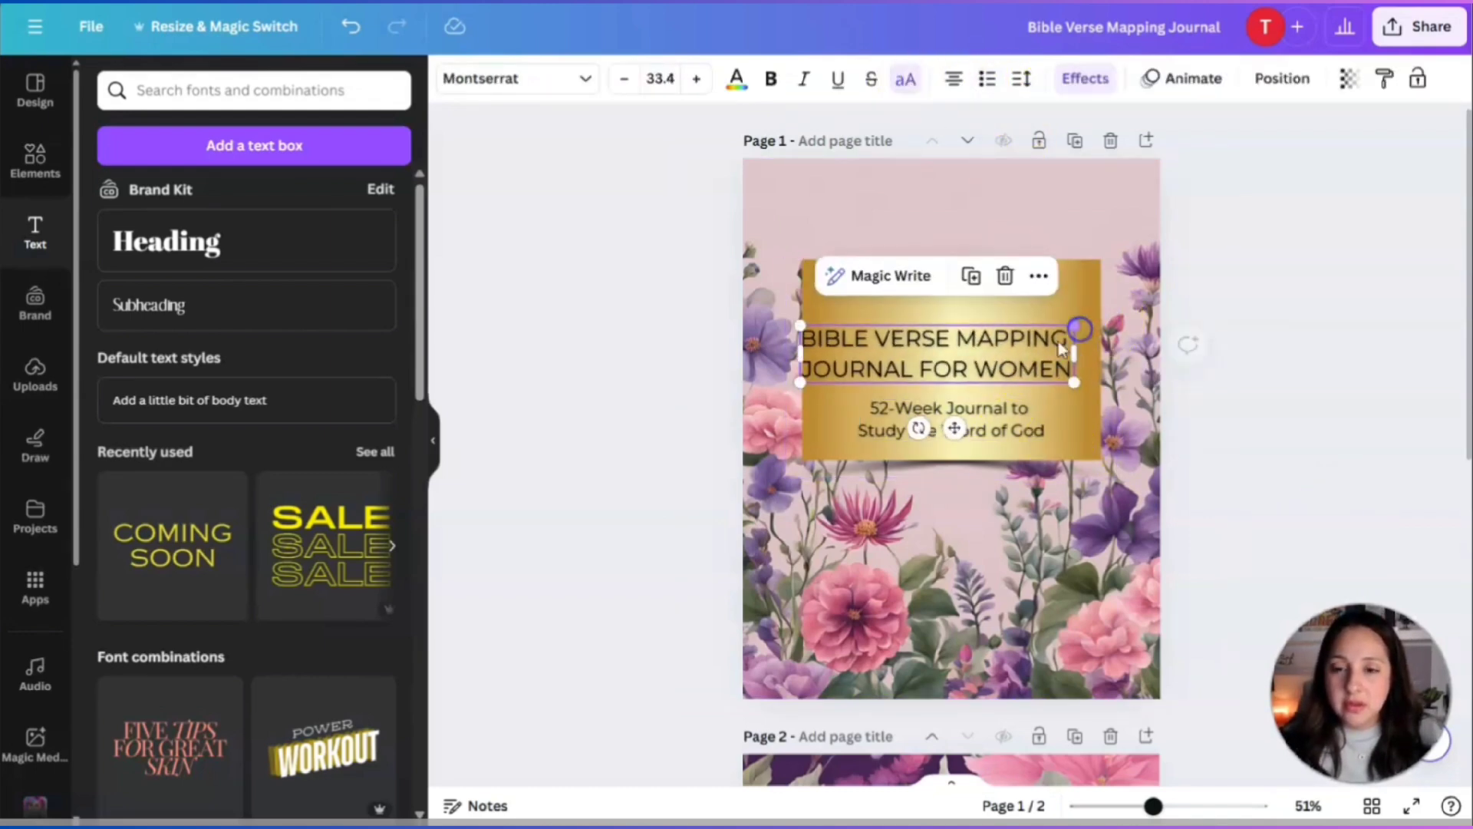
pyautogui.moveTo(957, 342); pyautogui.dragTo(971, 340)
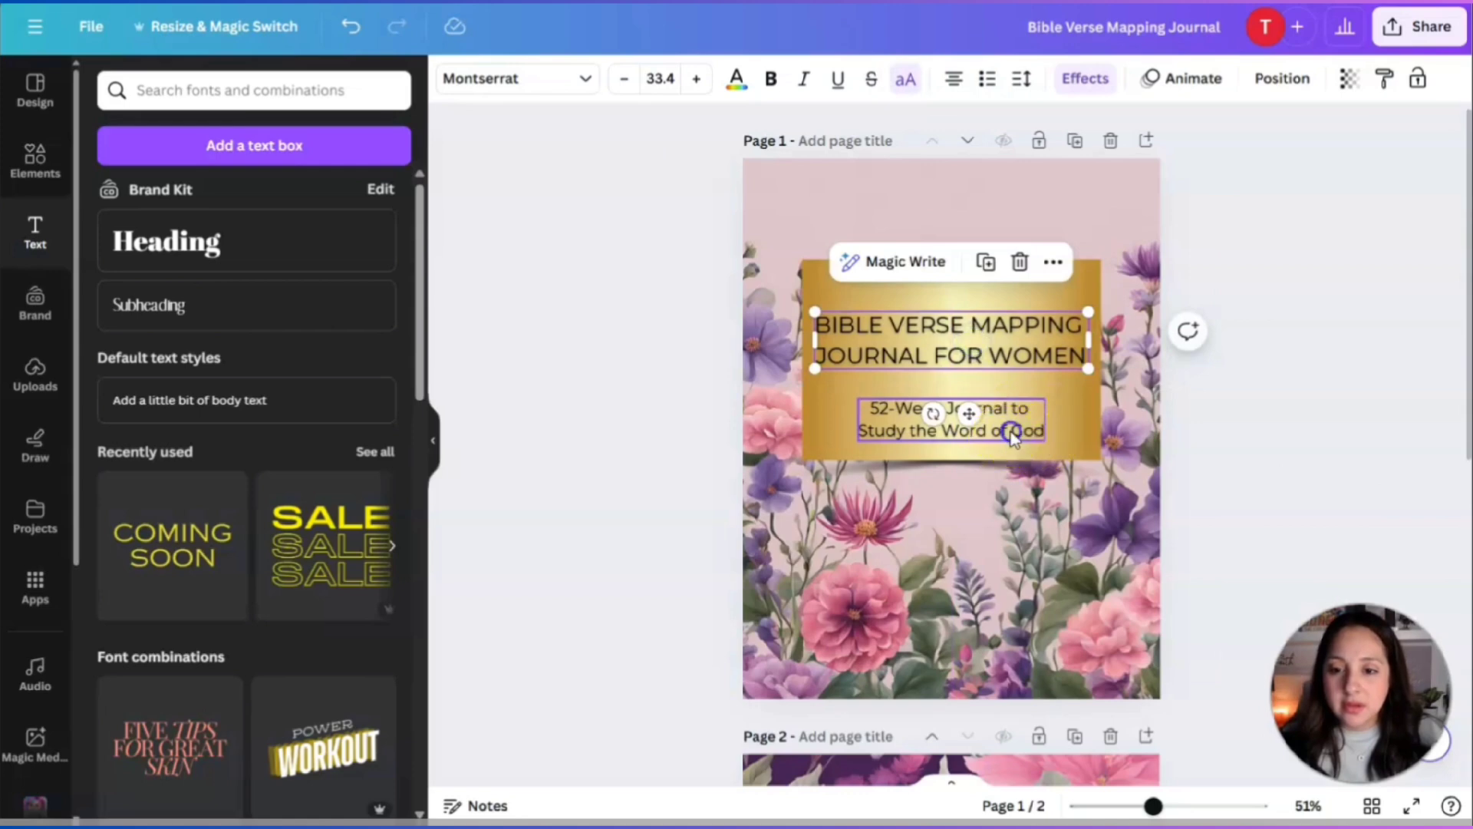
# Italicise the subtitle and position it just under the title.
pyautogui.moveTo(1011, 434); pyautogui.dragTo(1020, 411)
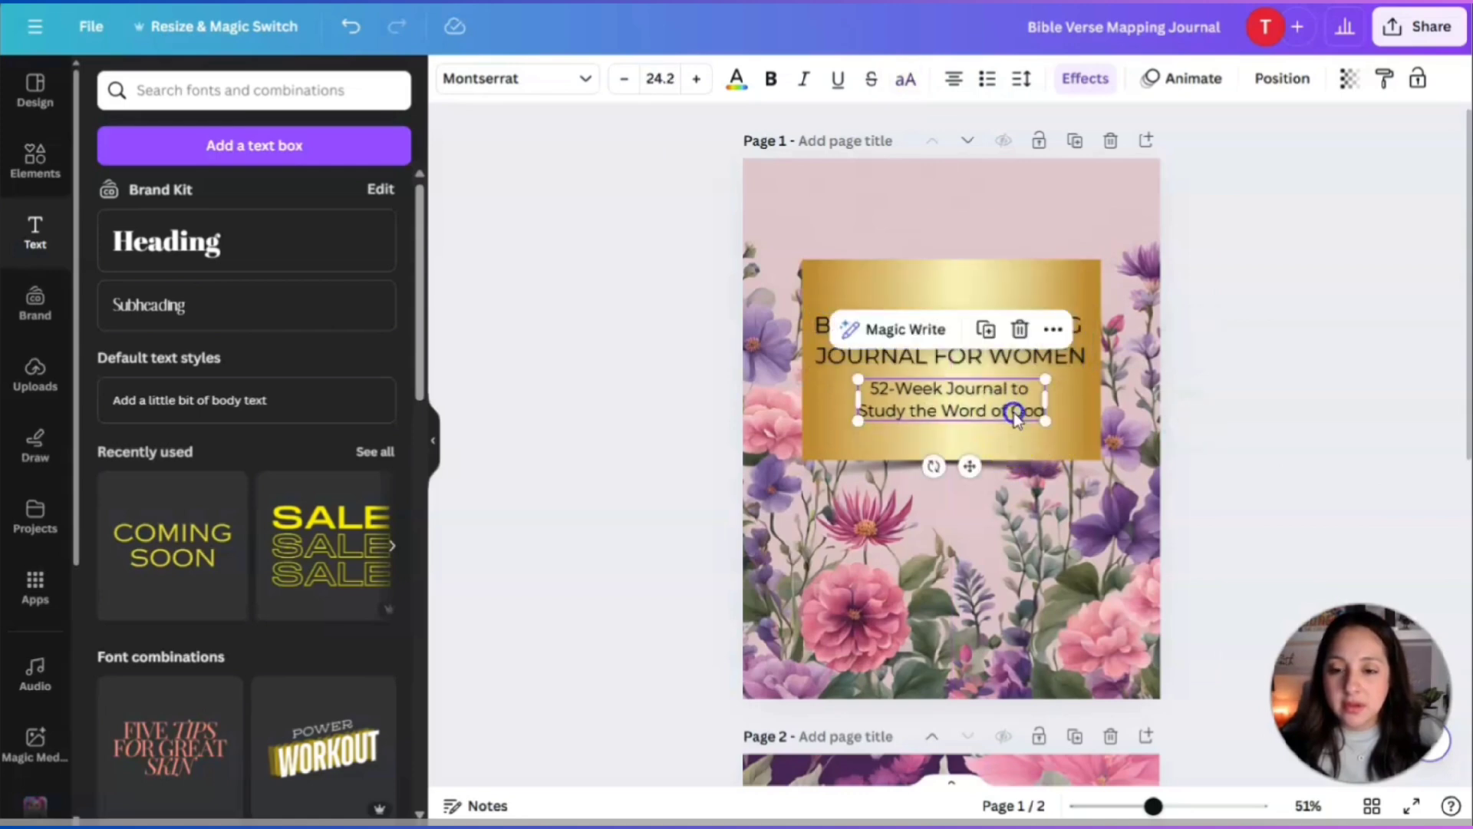
pyautogui.click(807, 83)
pyautogui.click(1239, 446)
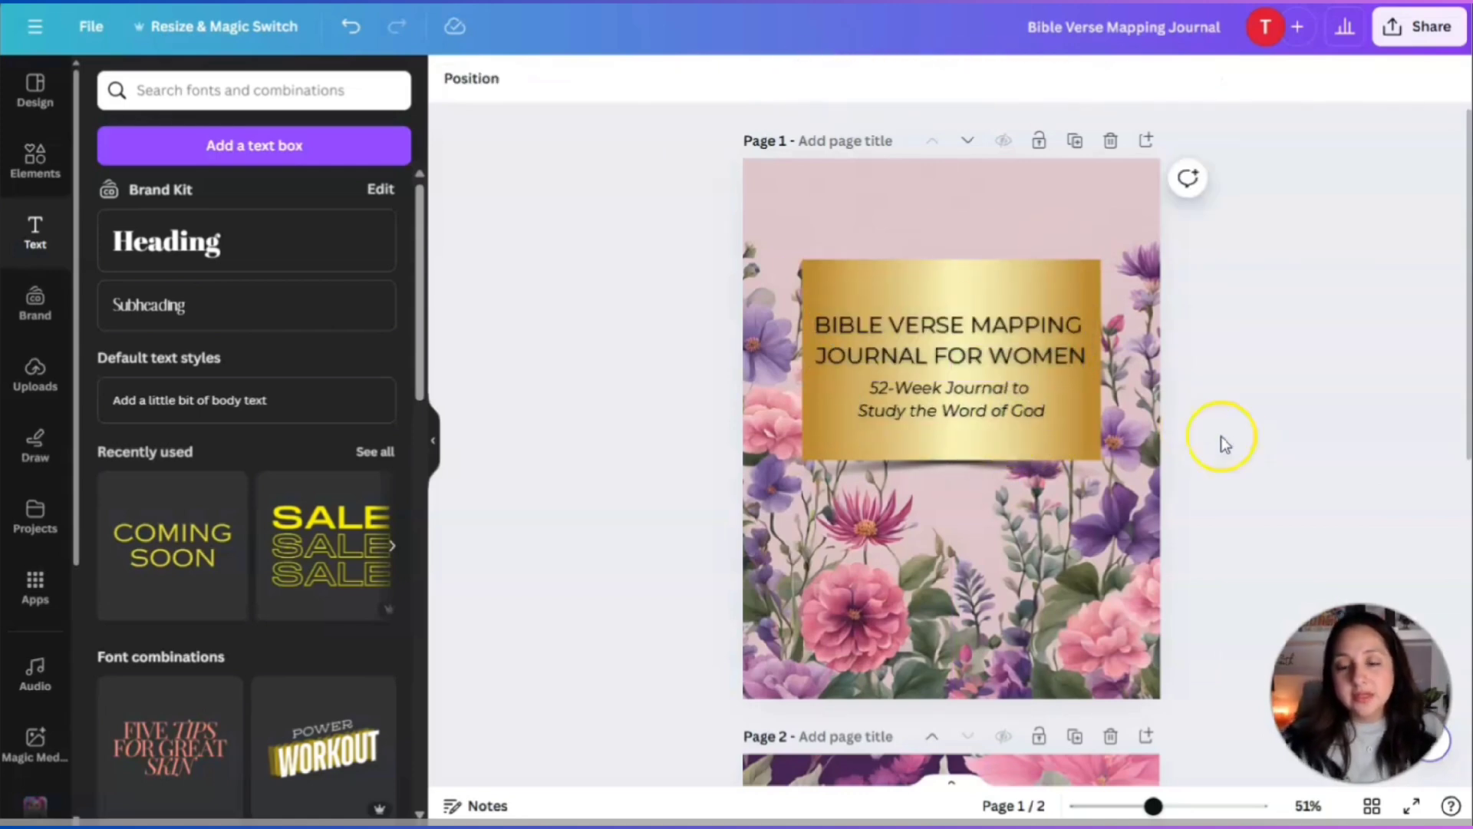
pyautogui.moveTo(990, 403); pyautogui.dragTo(987, 419)
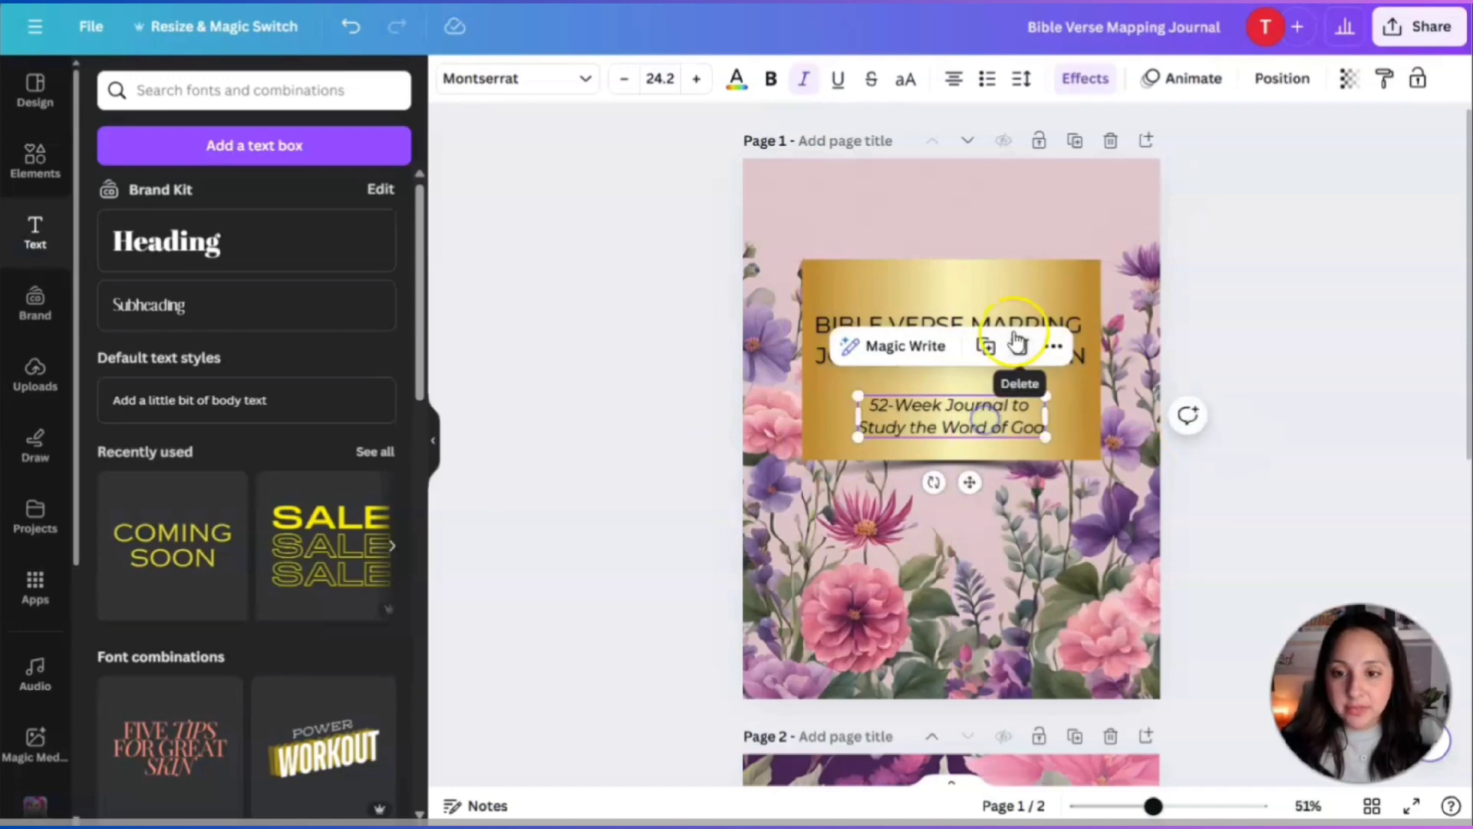
# Put BIBLE on its own line, then resize the title to 34.1 and centre it above the subtitle.
pyautogui.click(1030, 323)
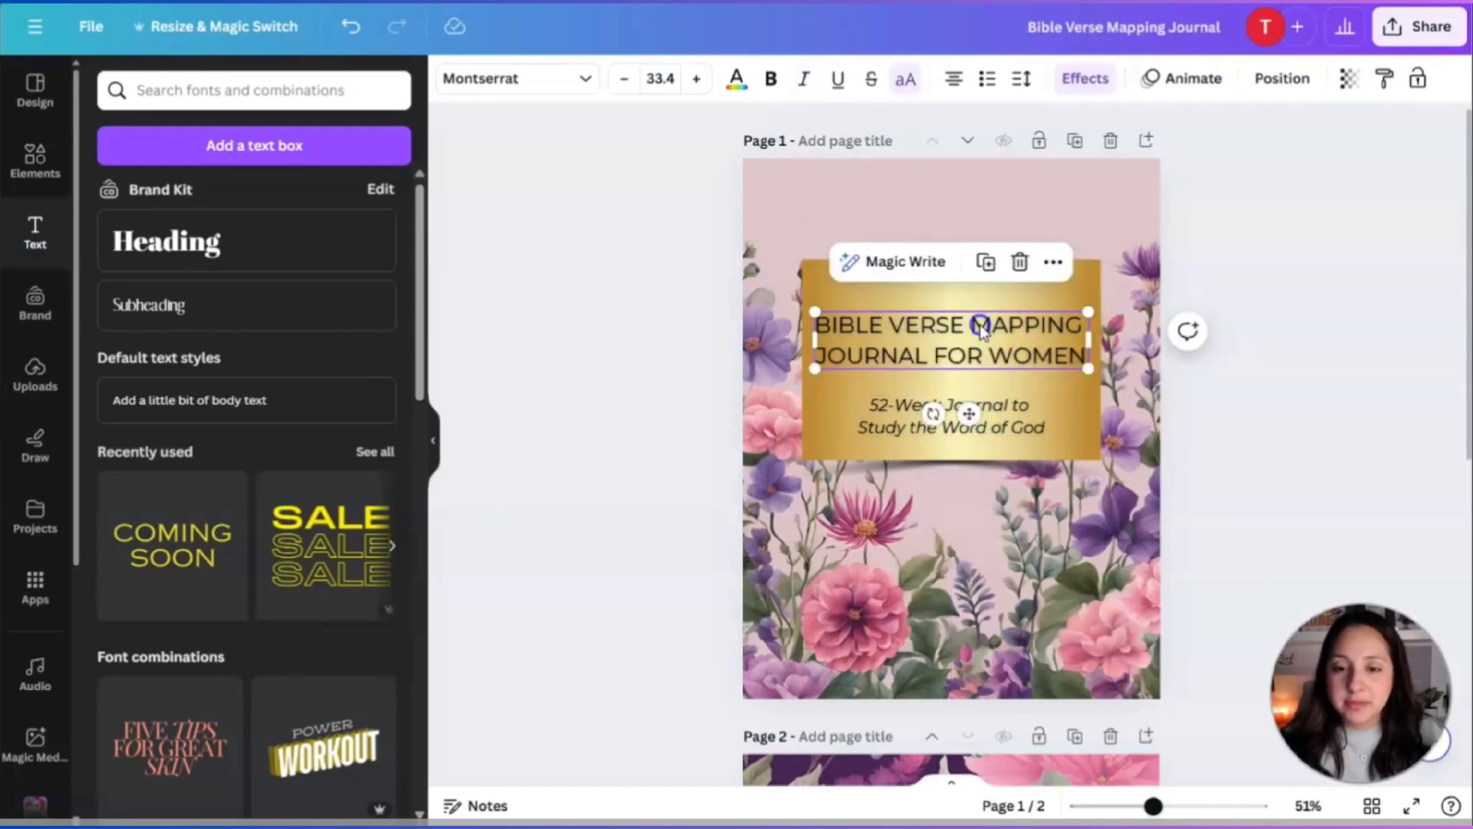
pyautogui.click(890, 321)
pyautogui.press('Return')
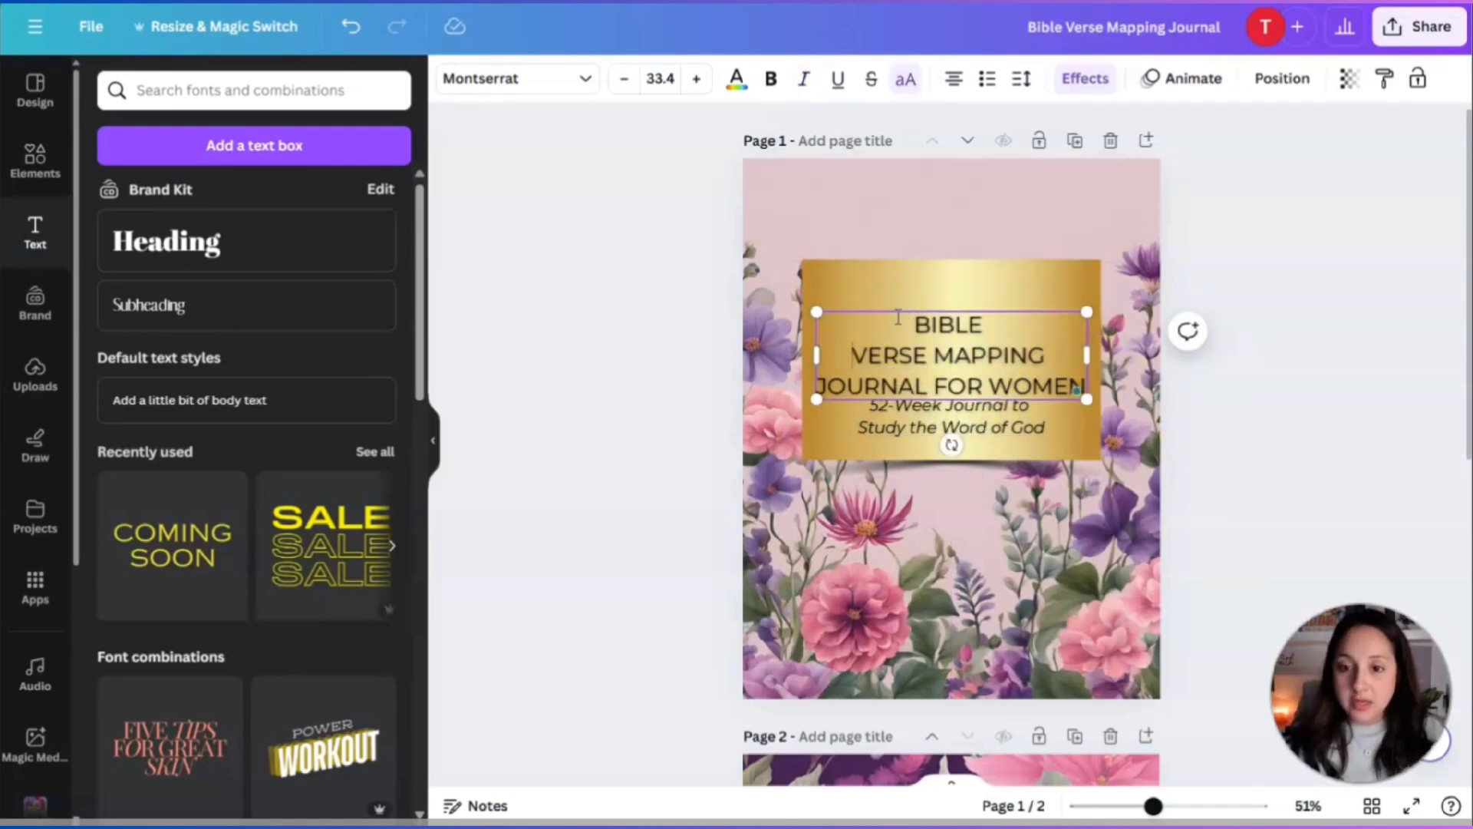
pyautogui.click(1247, 424)
pyautogui.click(993, 339)
pyautogui.moveTo(993, 339)
pyautogui.mouseDown()
pyautogui.moveTo(991, 312)
pyautogui.moveTo(990, 326)
pyautogui.mouseUp()
pyautogui.moveTo(1083, 298); pyautogui.dragTo(1109, 310)
pyautogui.moveTo(1025, 332); pyautogui.dragTo(1017, 324)
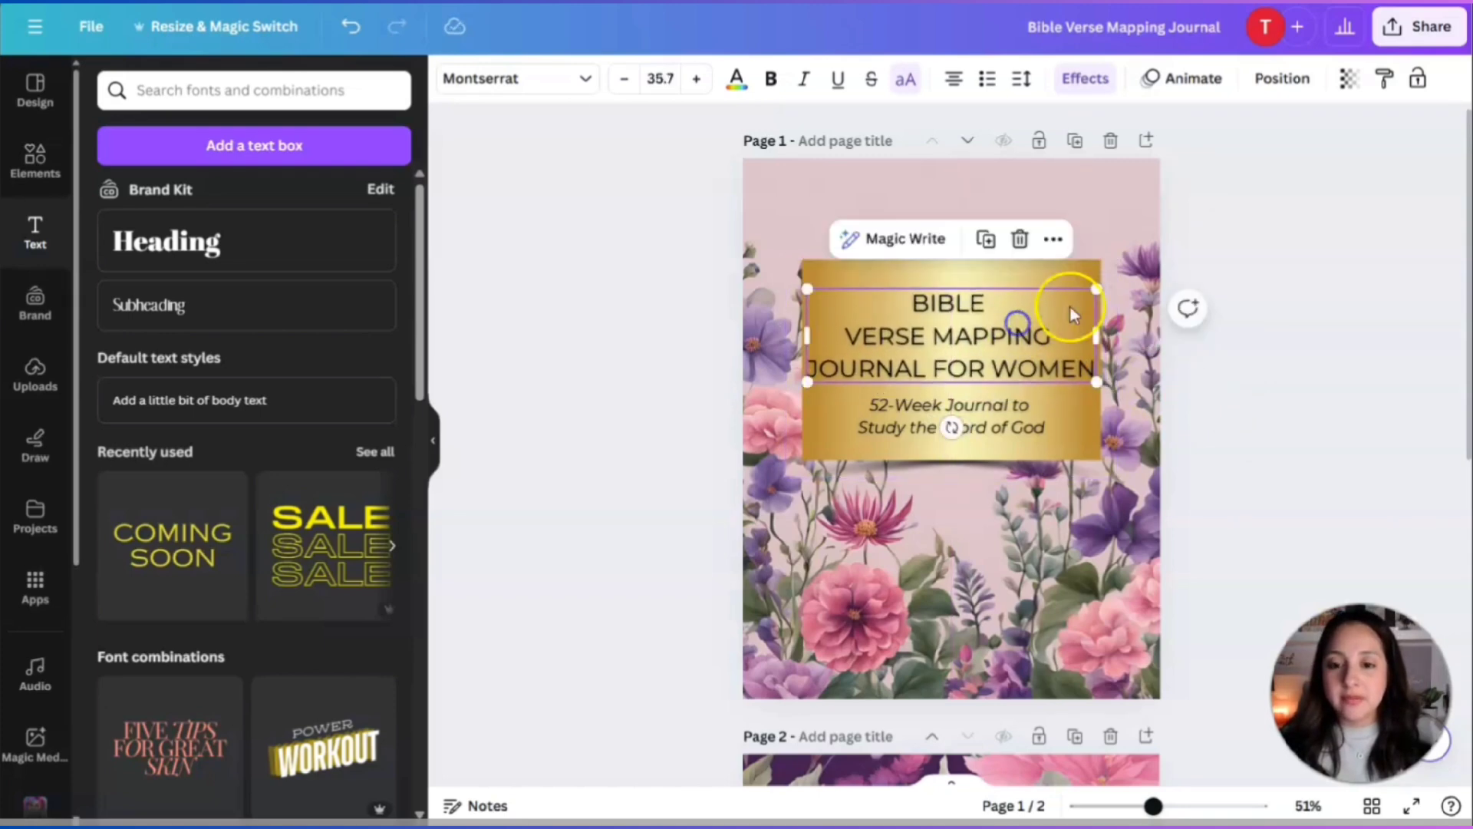
pyautogui.moveTo(1094, 286); pyautogui.dragTo(1083, 286)
pyautogui.moveTo(927, 322); pyautogui.dragTo(934, 324)
pyautogui.click(1305, 514)
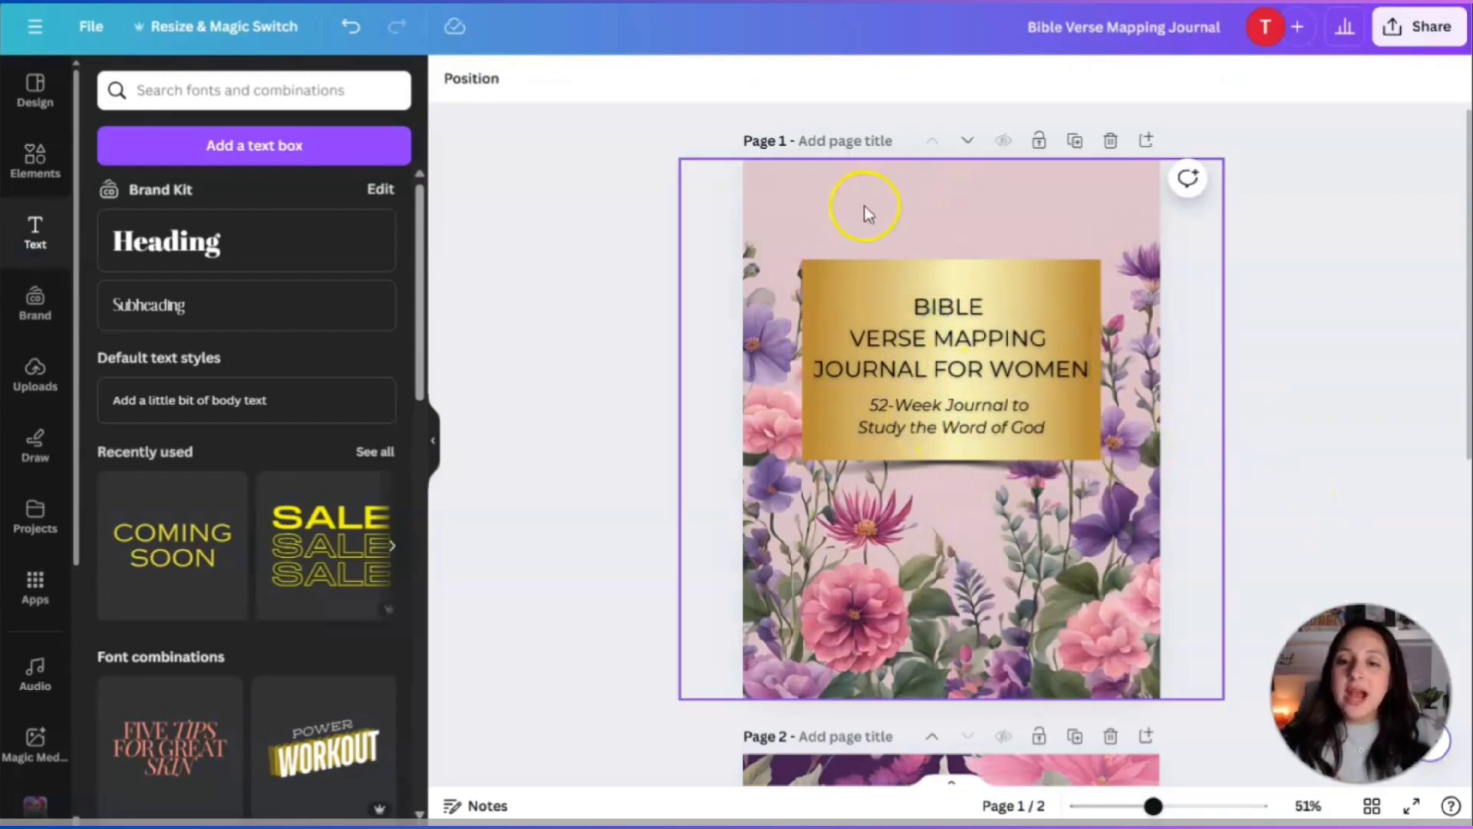
pyautogui.scroll(-2, 1229, 476)
pyautogui.scroll(2, 1230, 477)
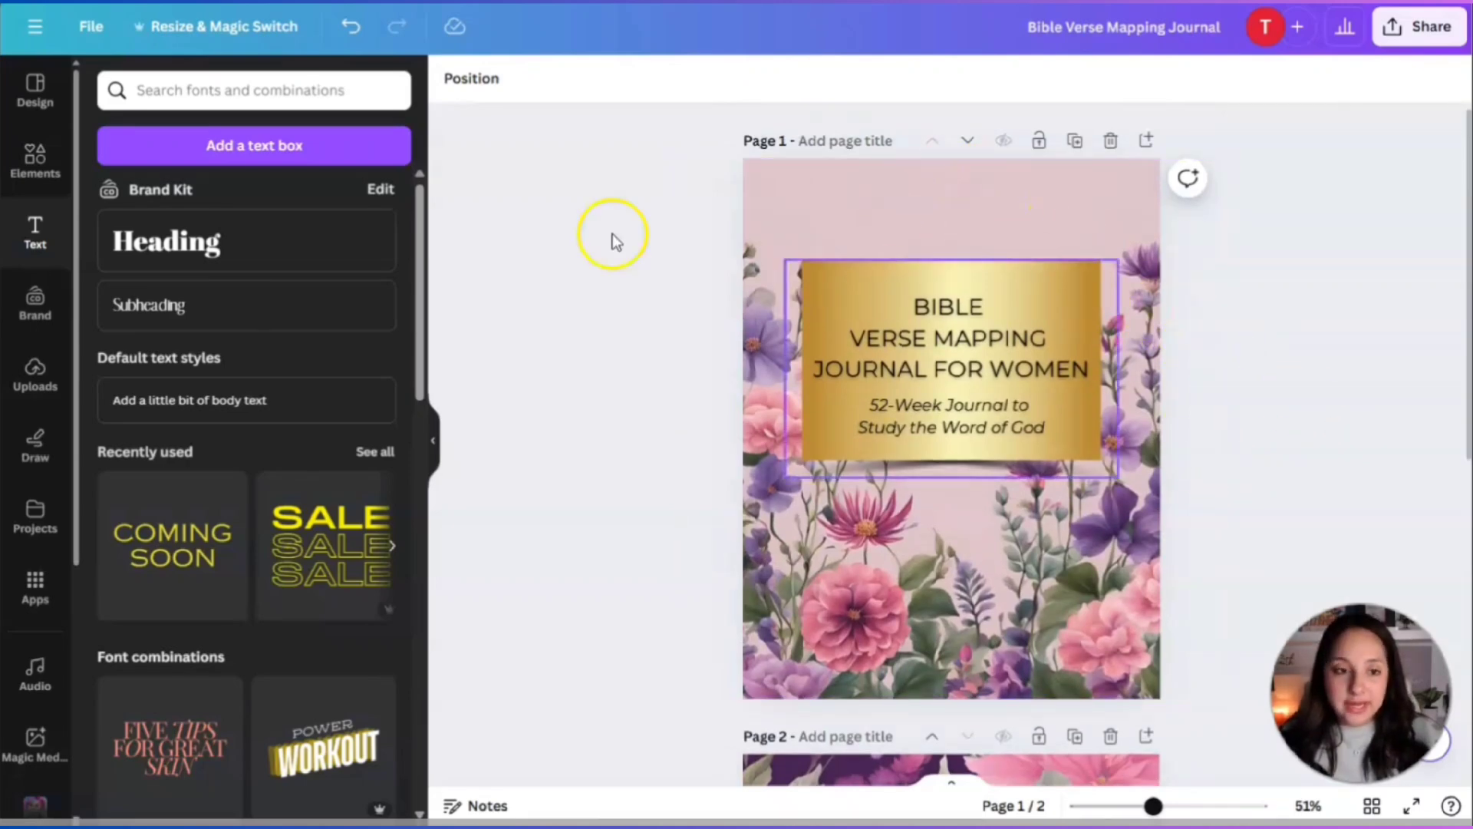
# Add a 'Bible Study Journal' subheading at size 43.8, centred at the top of the cover.
pyautogui.click(158, 303)
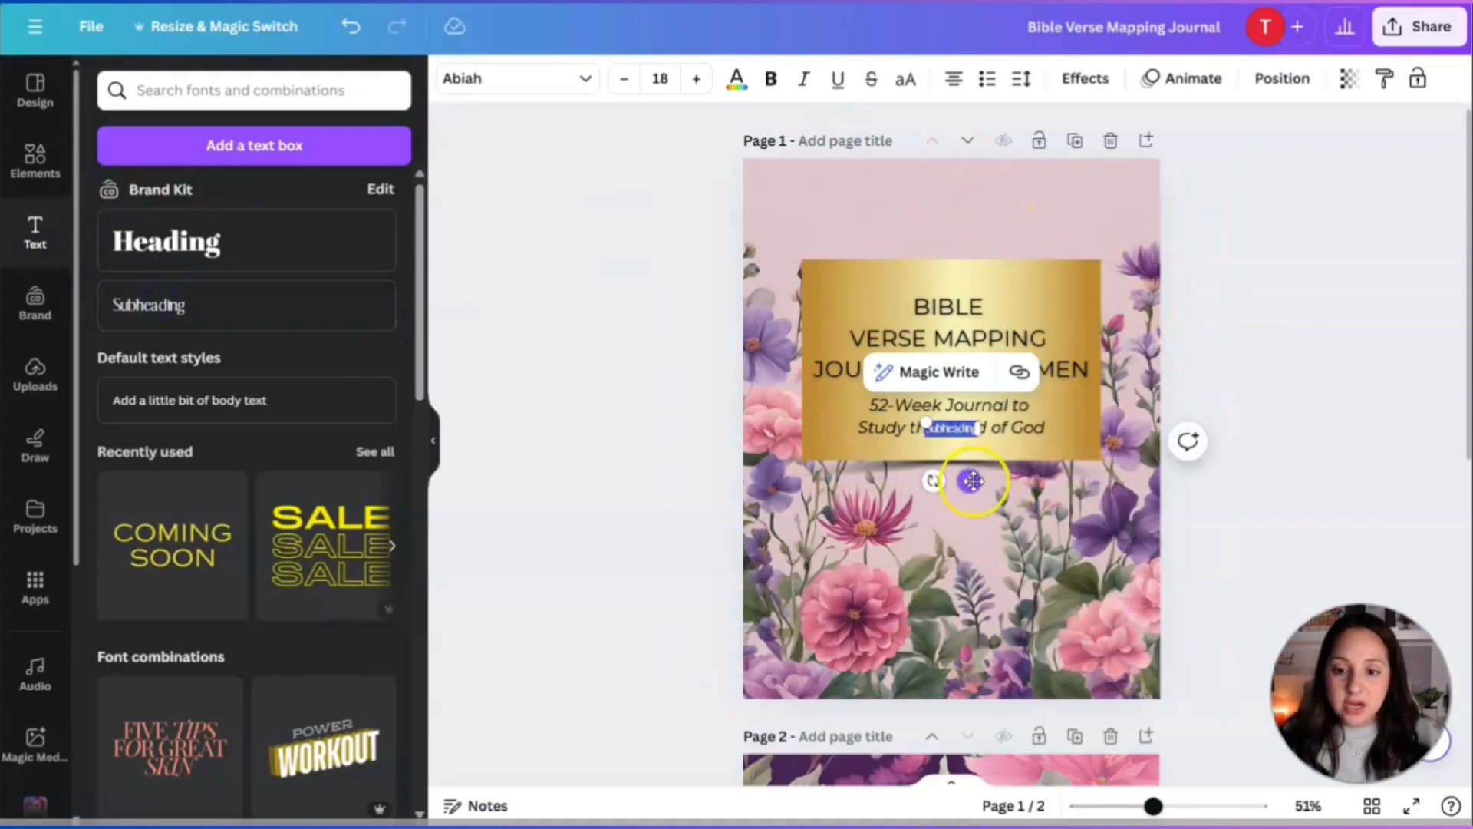
pyautogui.moveTo(969, 480); pyautogui.dragTo(972, 251)
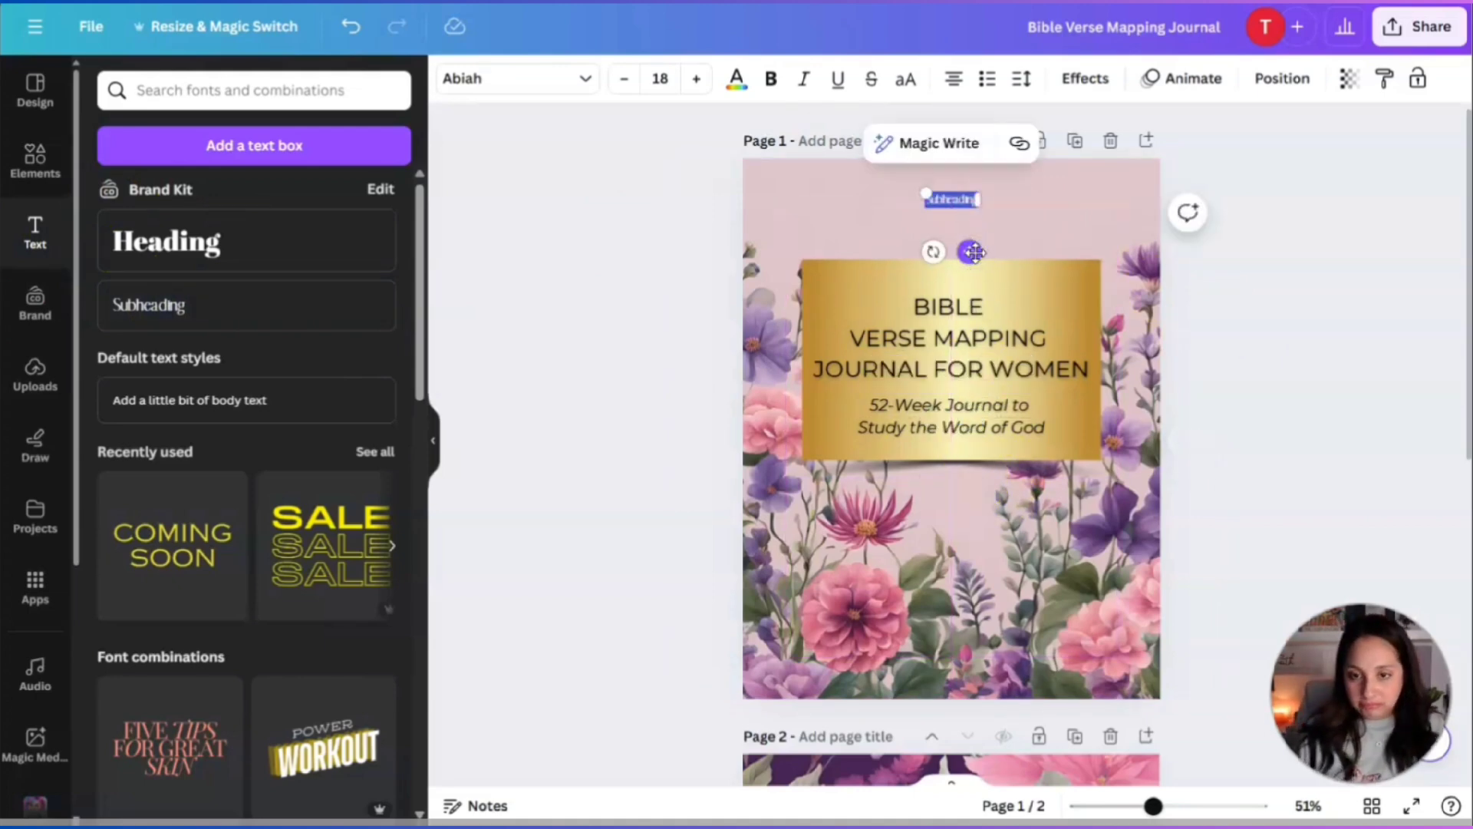
pyautogui.write('ab')
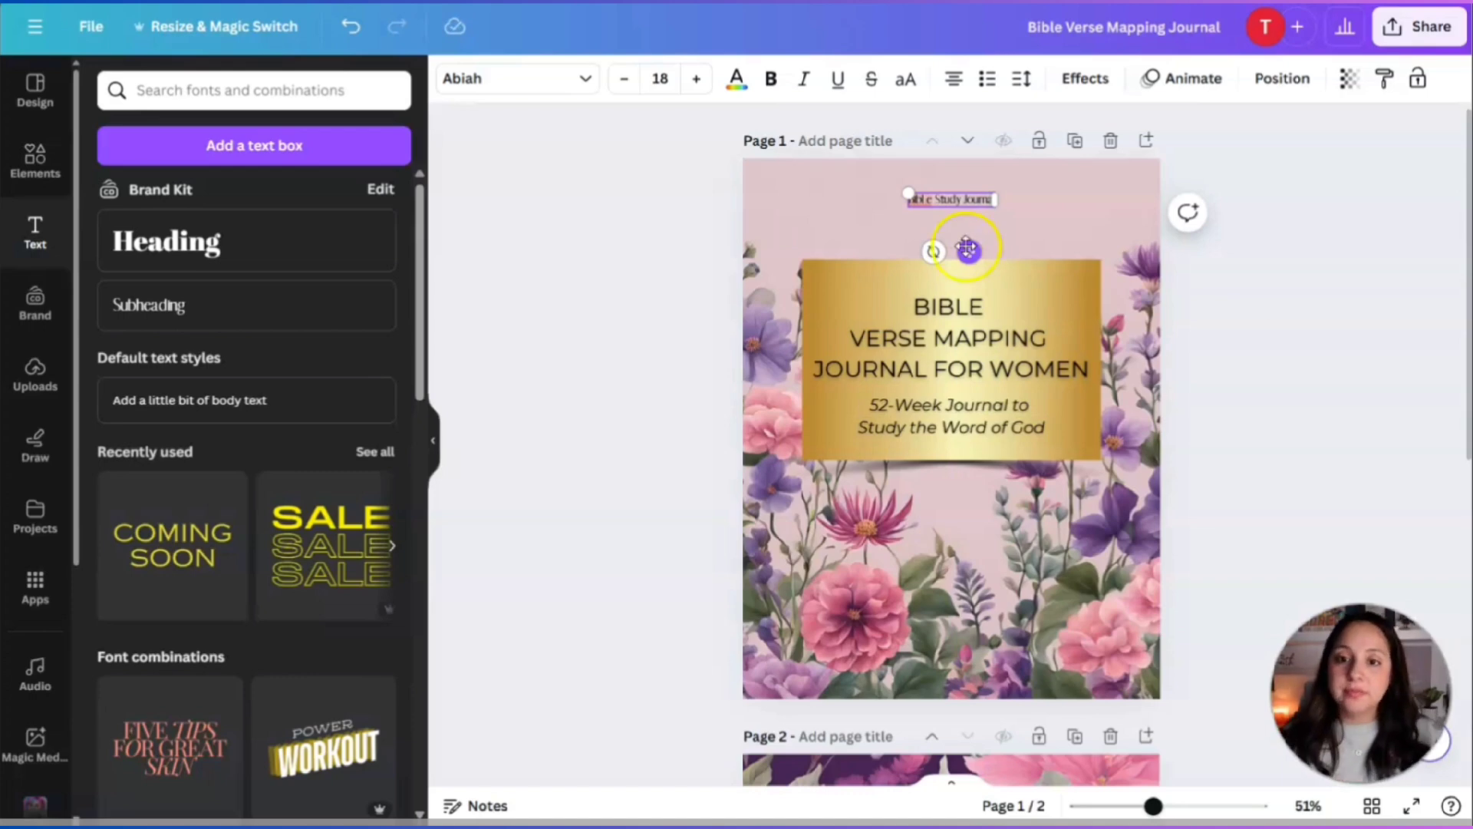
pyautogui.click(924, 206)
pyautogui.press('BackSpace')
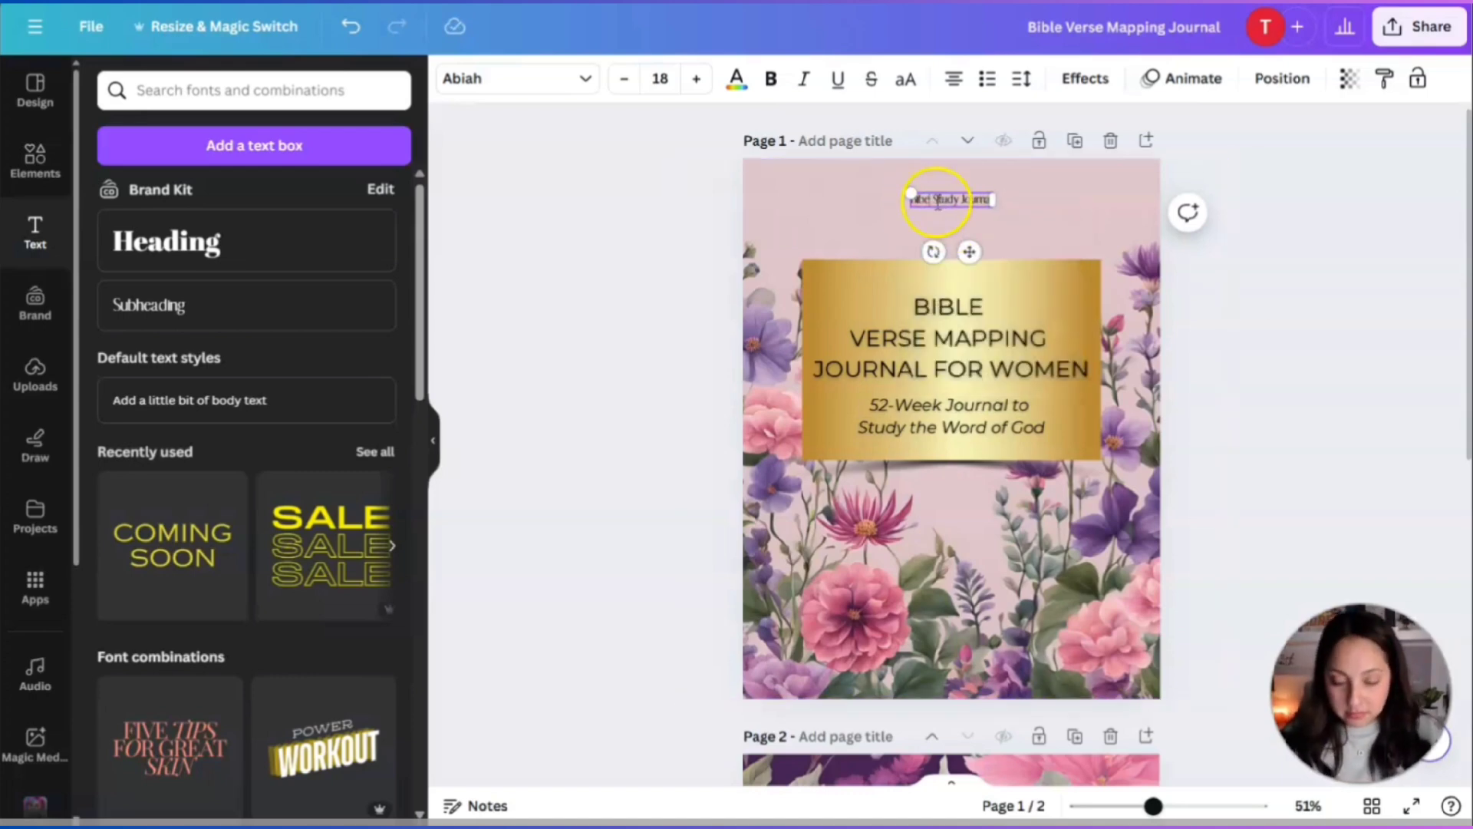
pyautogui.moveTo(910, 193); pyautogui.dragTo(794, 188)
pyautogui.click(894, 198)
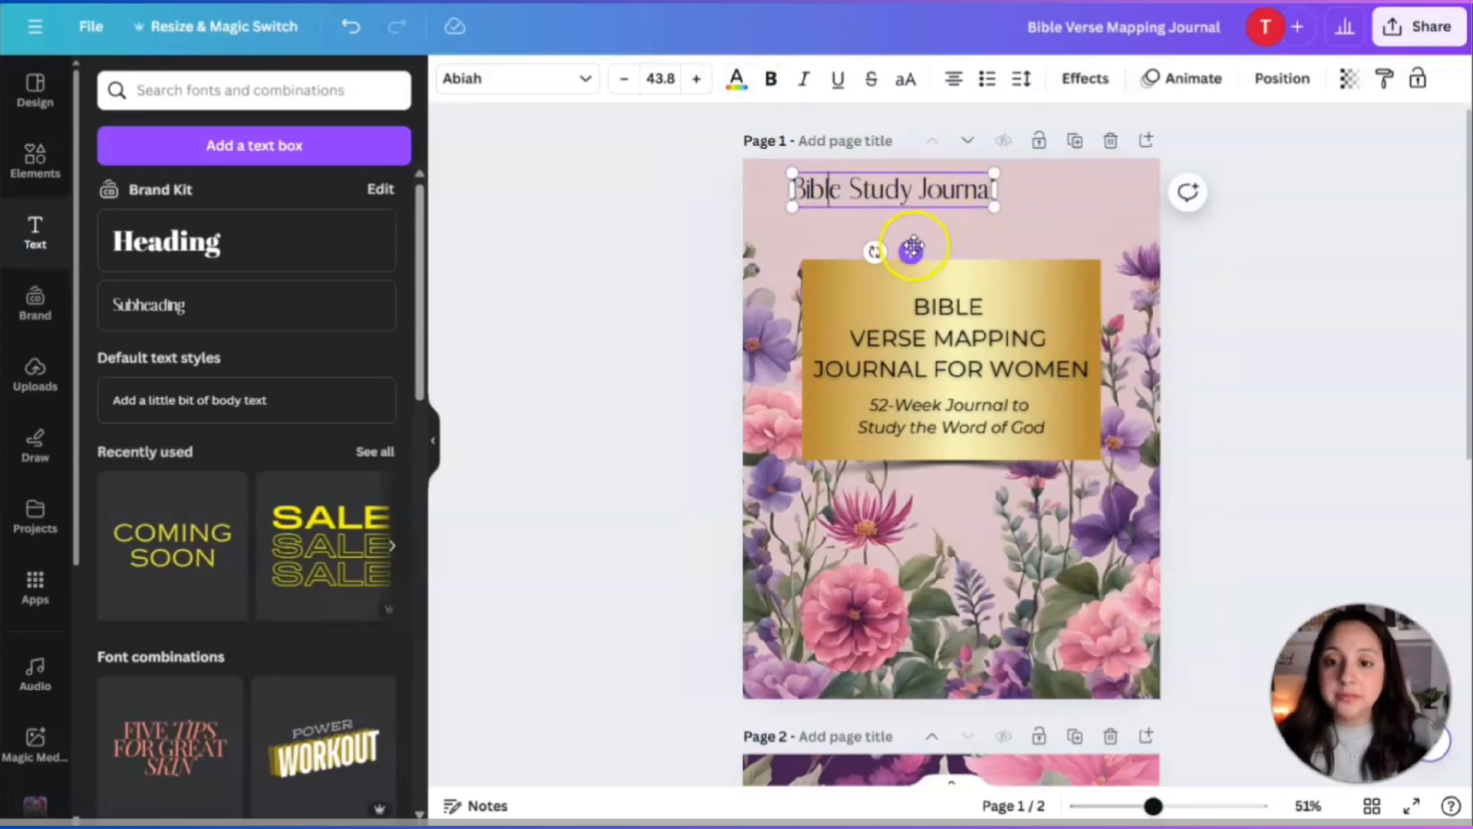
pyautogui.moveTo(911, 251); pyautogui.dragTo(966, 274)
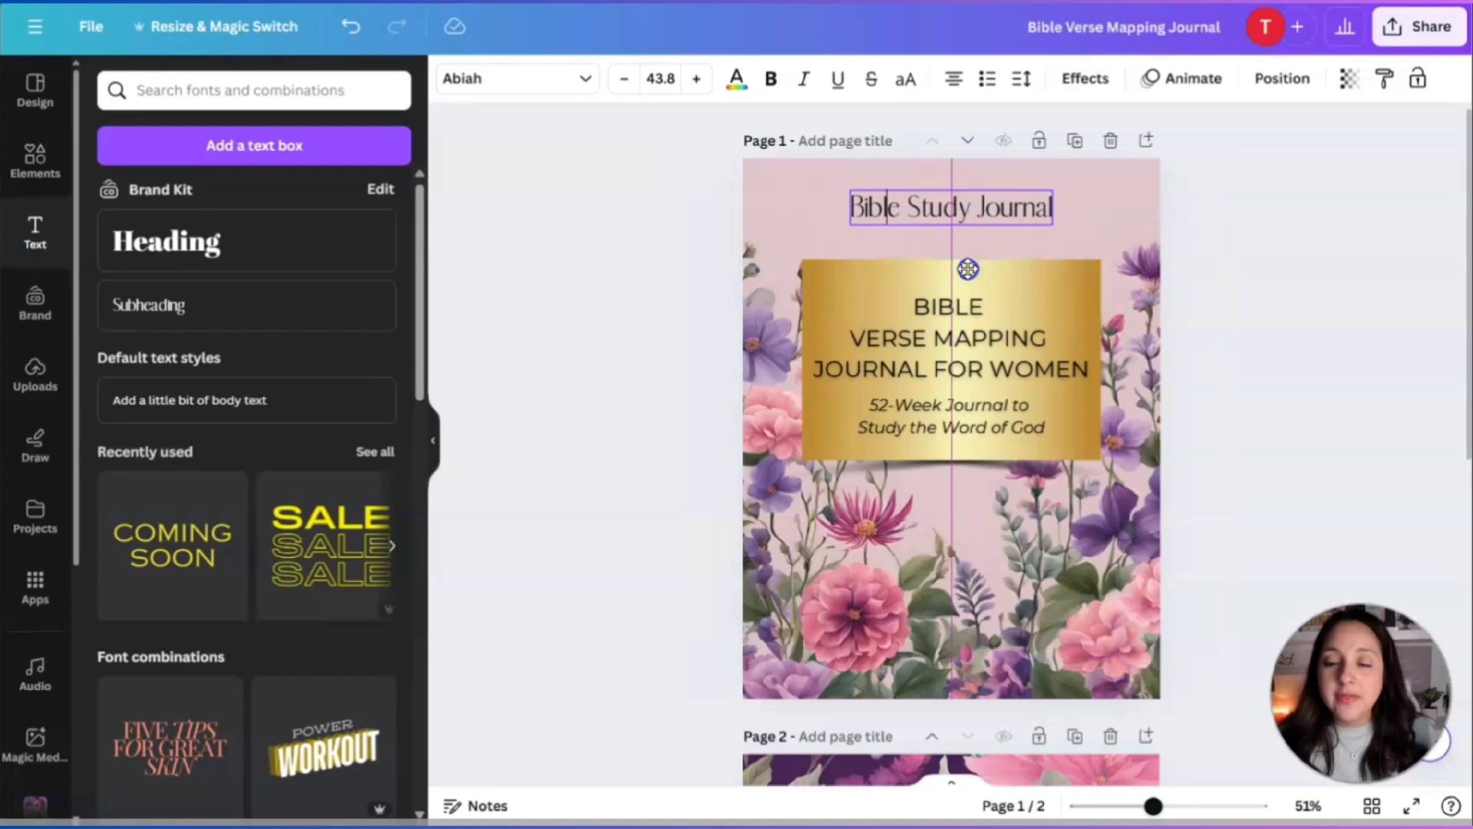
pyautogui.click(1200, 300)
pyautogui.click(1057, 195)
pyautogui.click(1214, 250)
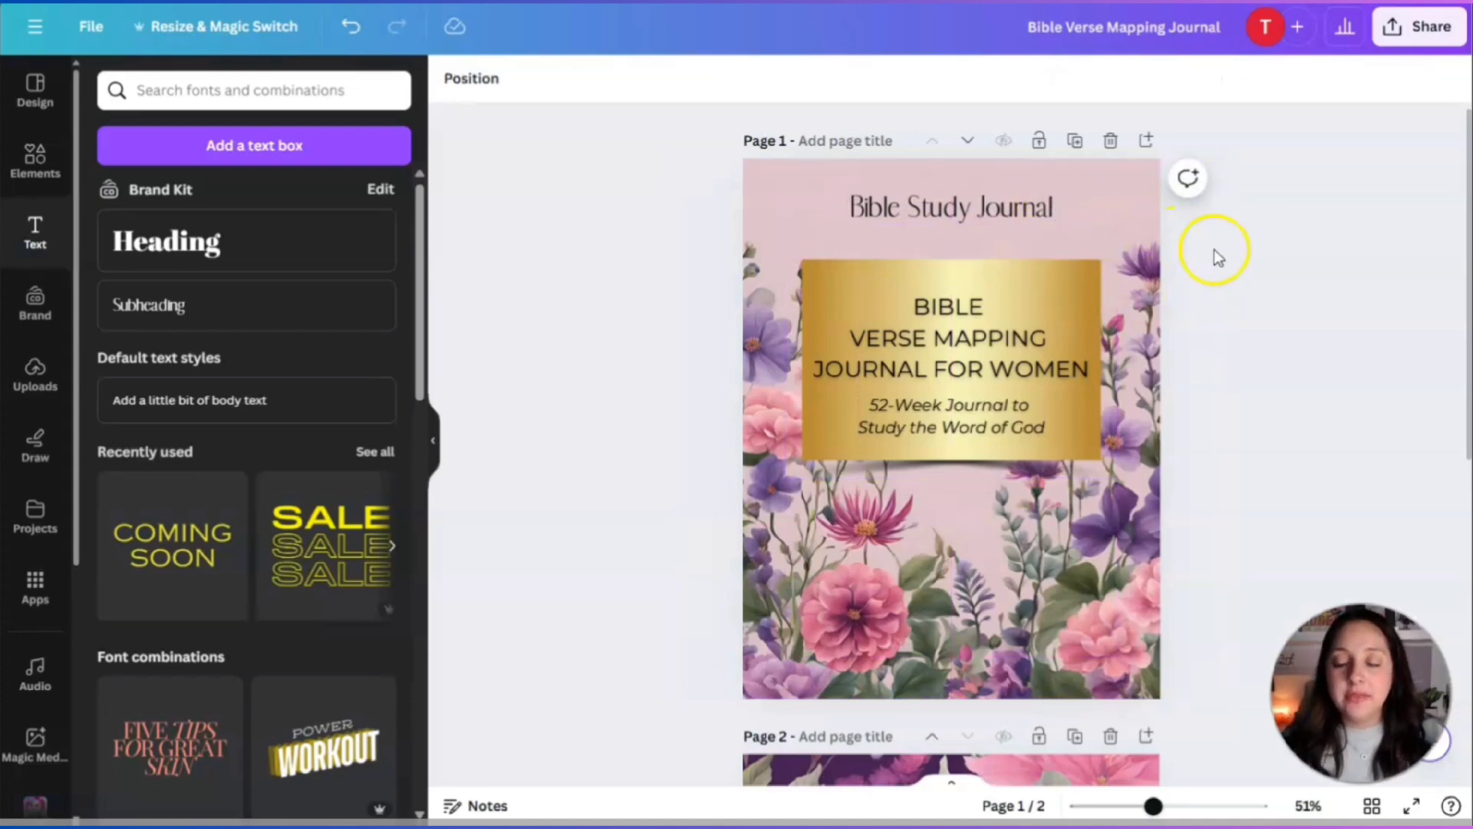
# Add a gold rectangle graphic behind the Bible Study Journal heading as a narrow bar.
pyautogui.click(50, 169)
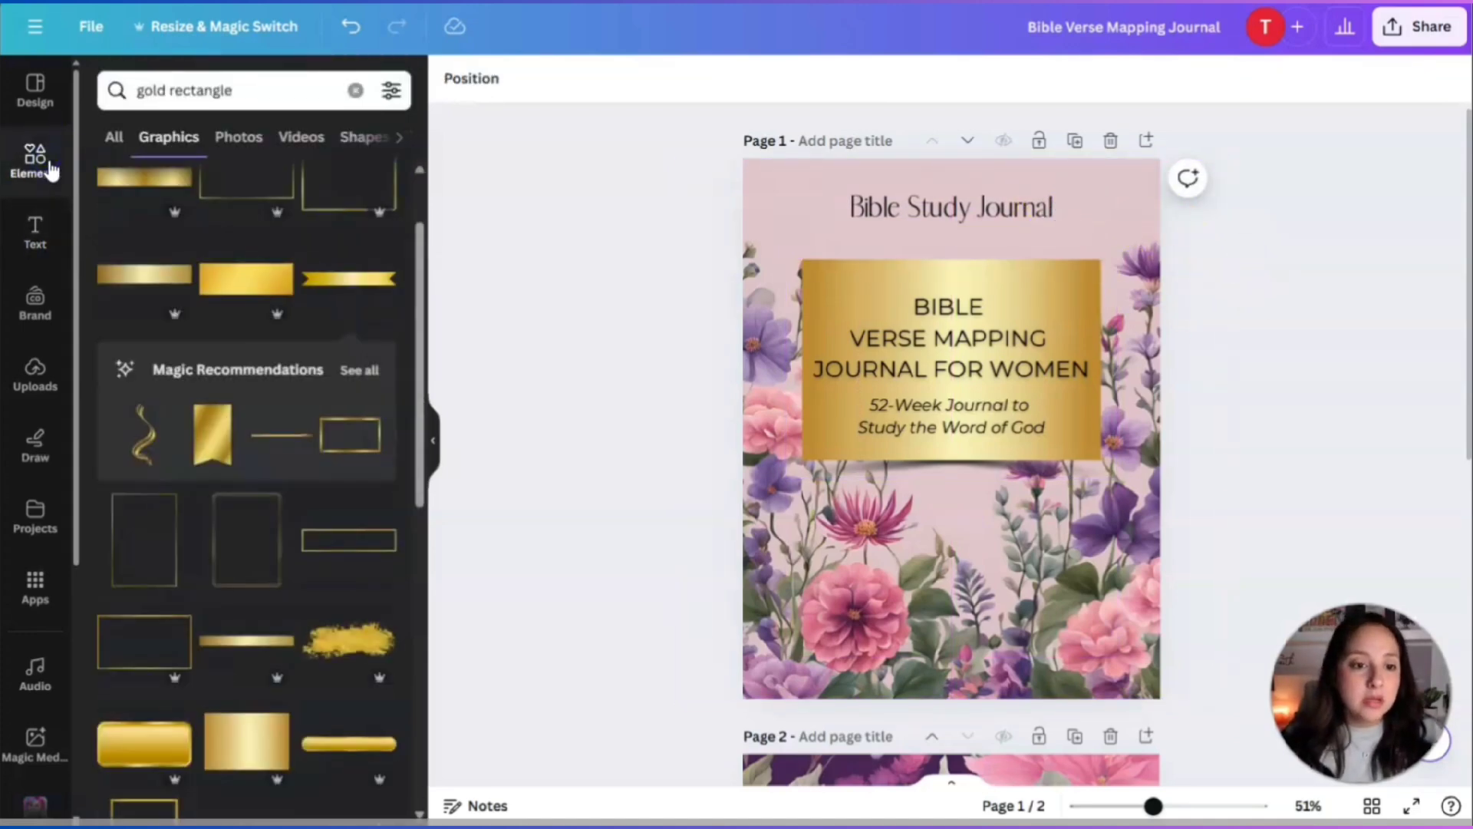
pyautogui.click(124, 274)
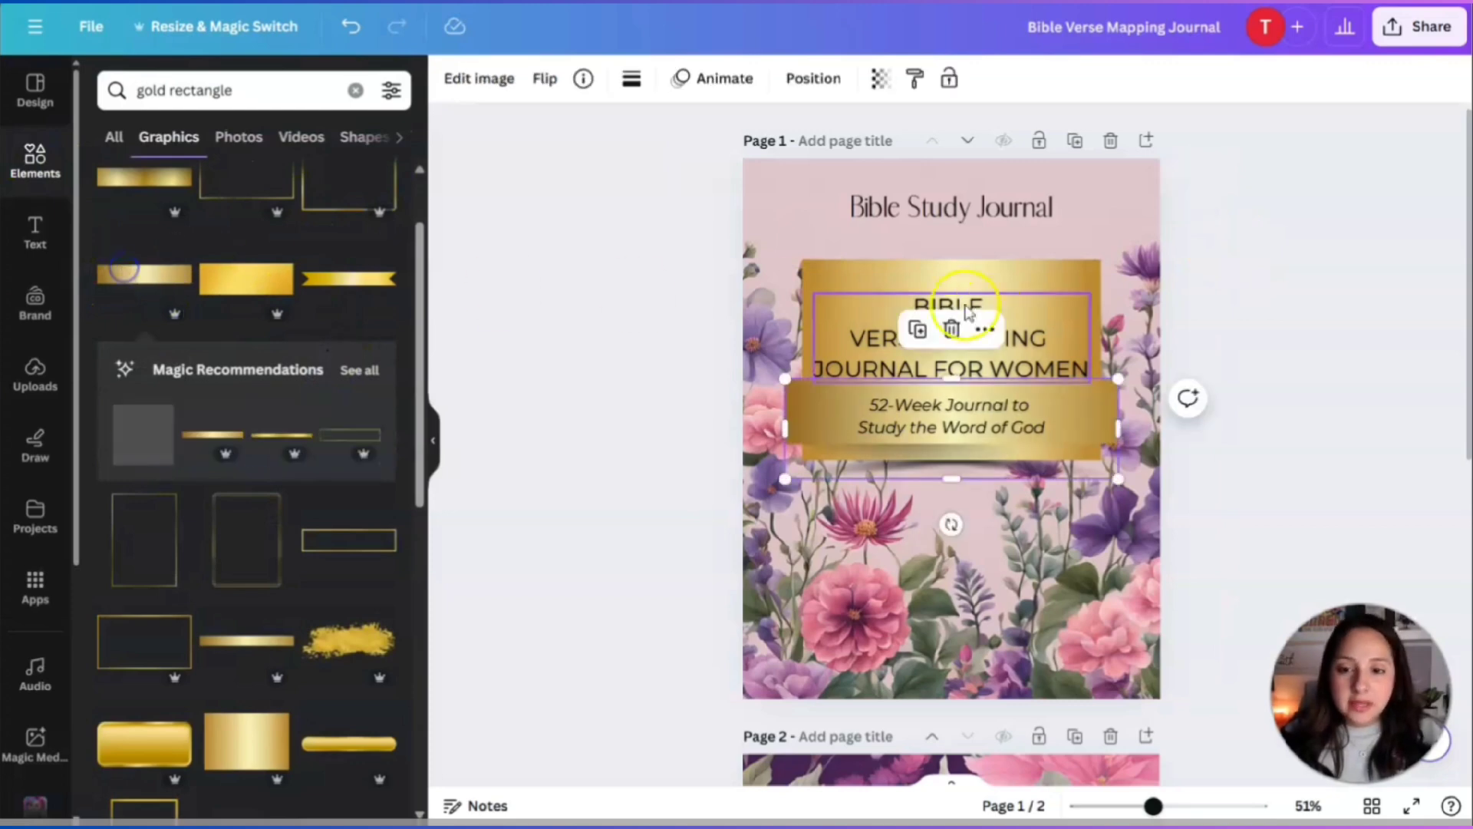
pyautogui.moveTo(1085, 427); pyautogui.dragTo(1087, 218)
pyautogui.moveTo(1116, 275); pyautogui.dragTo(1067, 259)
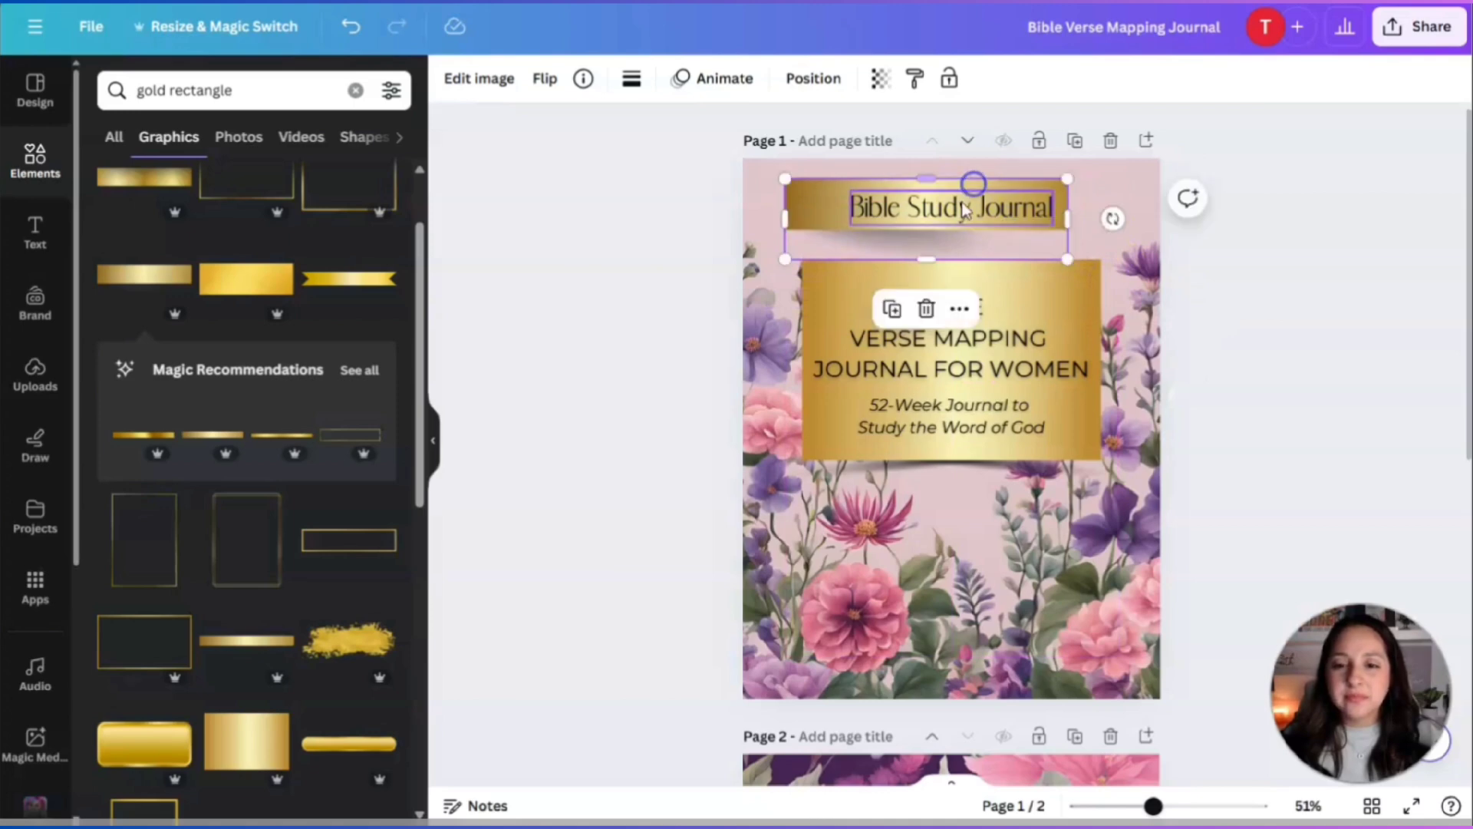
# Set the Bible Study Journal heading font to Montserrat.
pyautogui.click(970, 188)
pyautogui.click(461, 77)
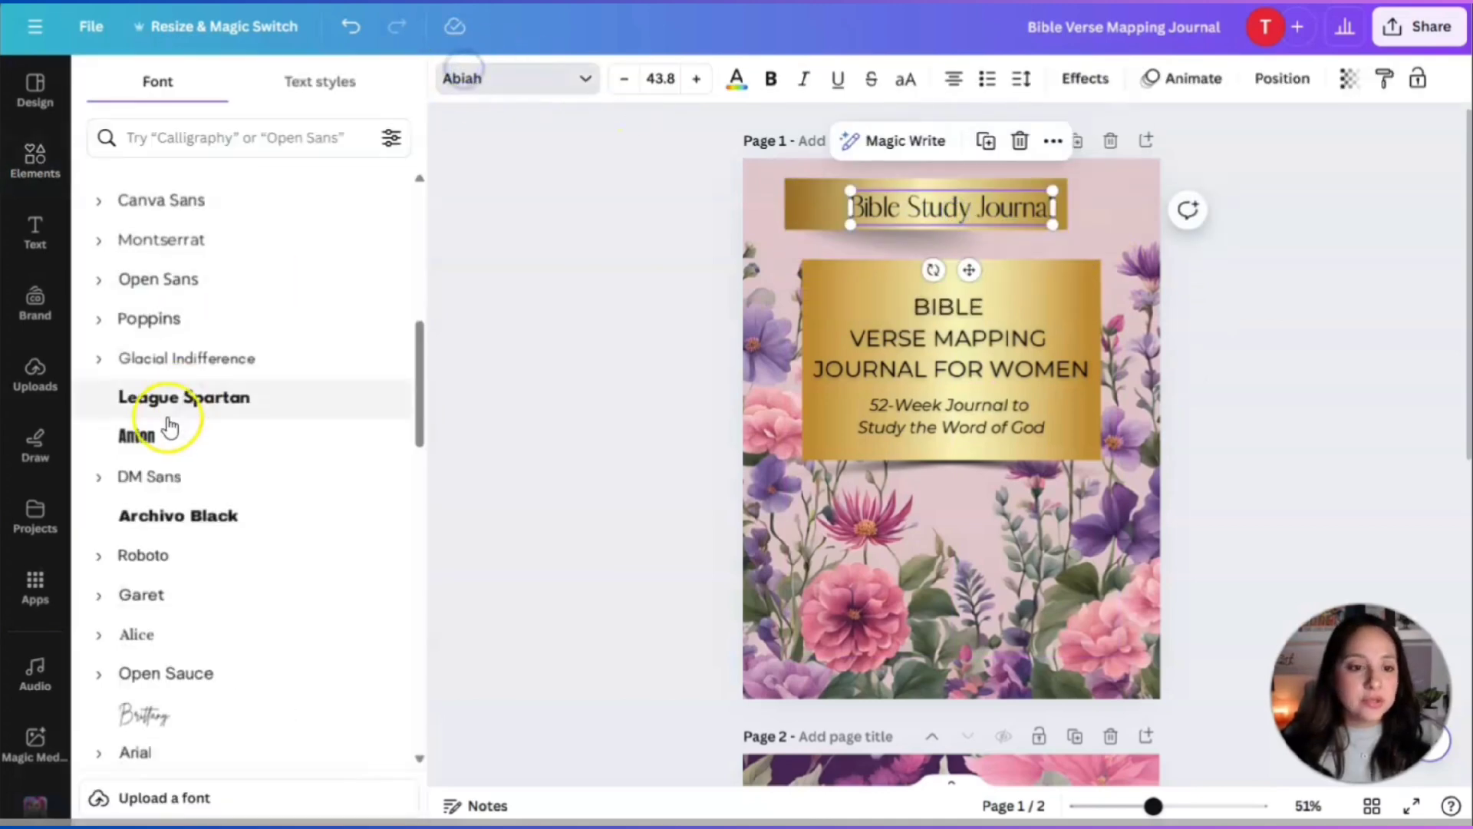
pyautogui.click(166, 361)
pyautogui.click(950, 351)
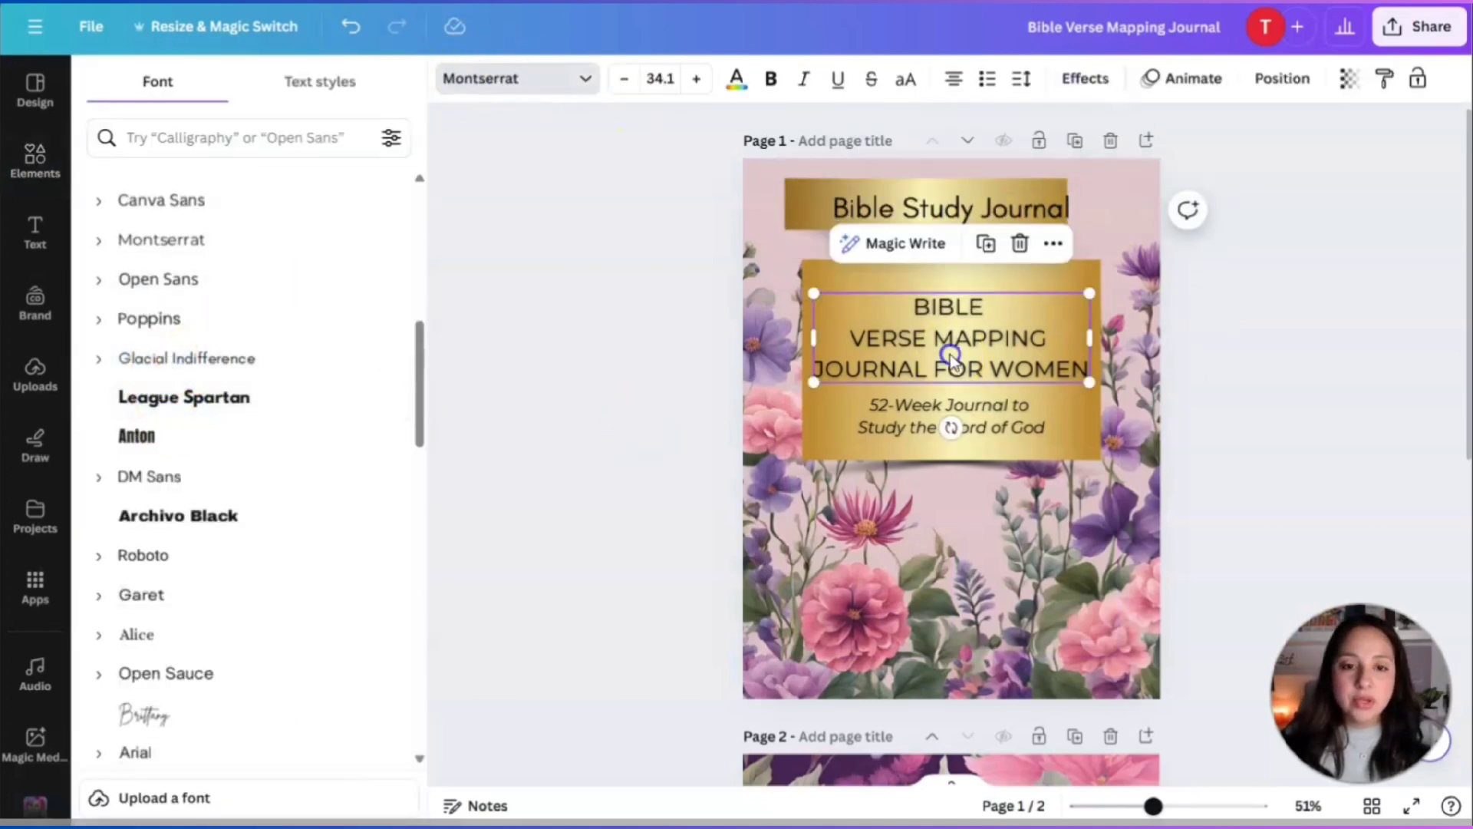
pyautogui.click(944, 211)
pyautogui.scroll(10, 176, 543)
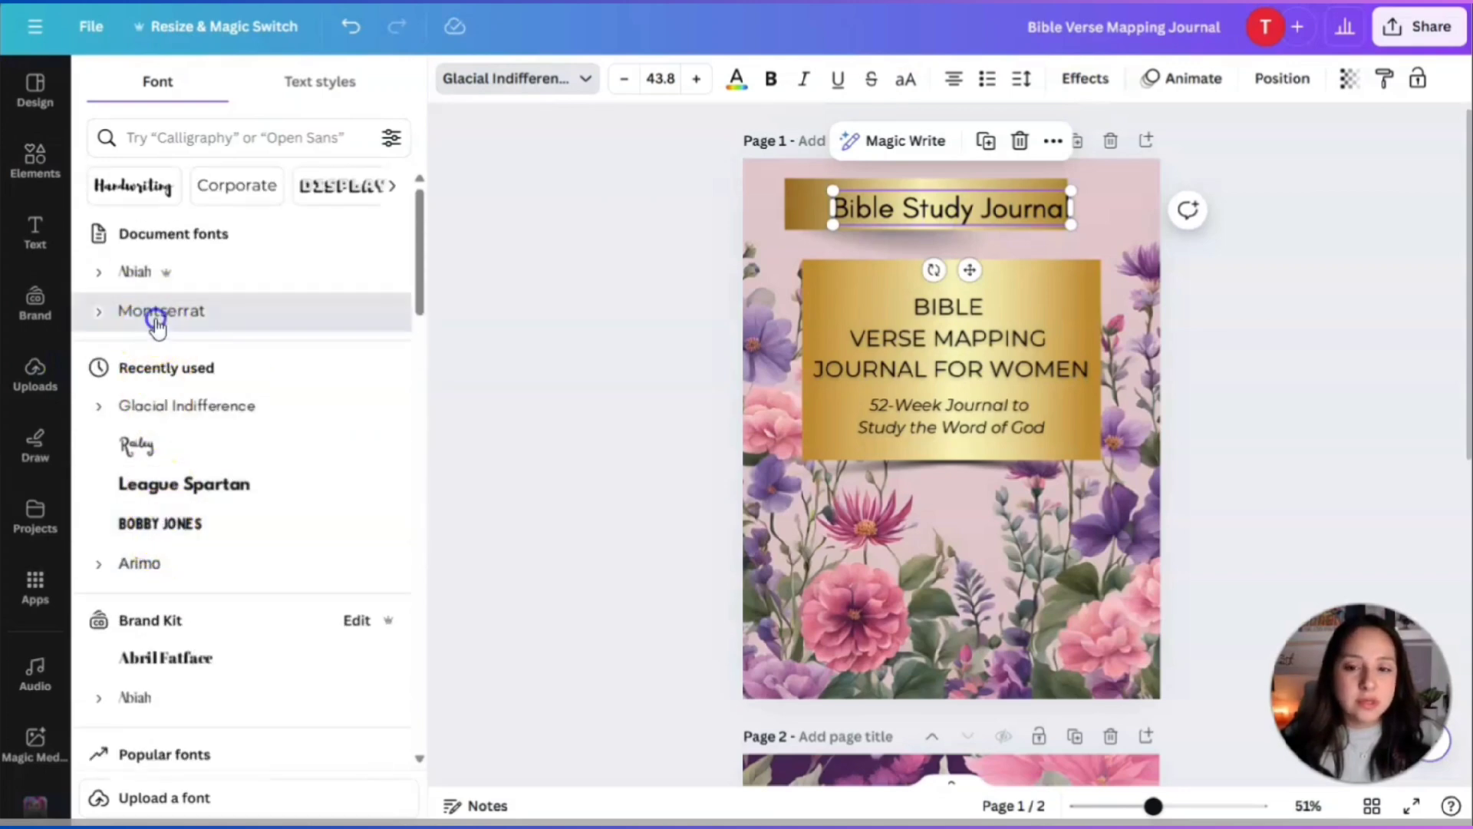
pyautogui.click(157, 313)
# Bold the BIBLE VERSE MAPPING title and shrink the Bible Study Journal heading slightly.
pyautogui.click(941, 309)
pyautogui.click(777, 90)
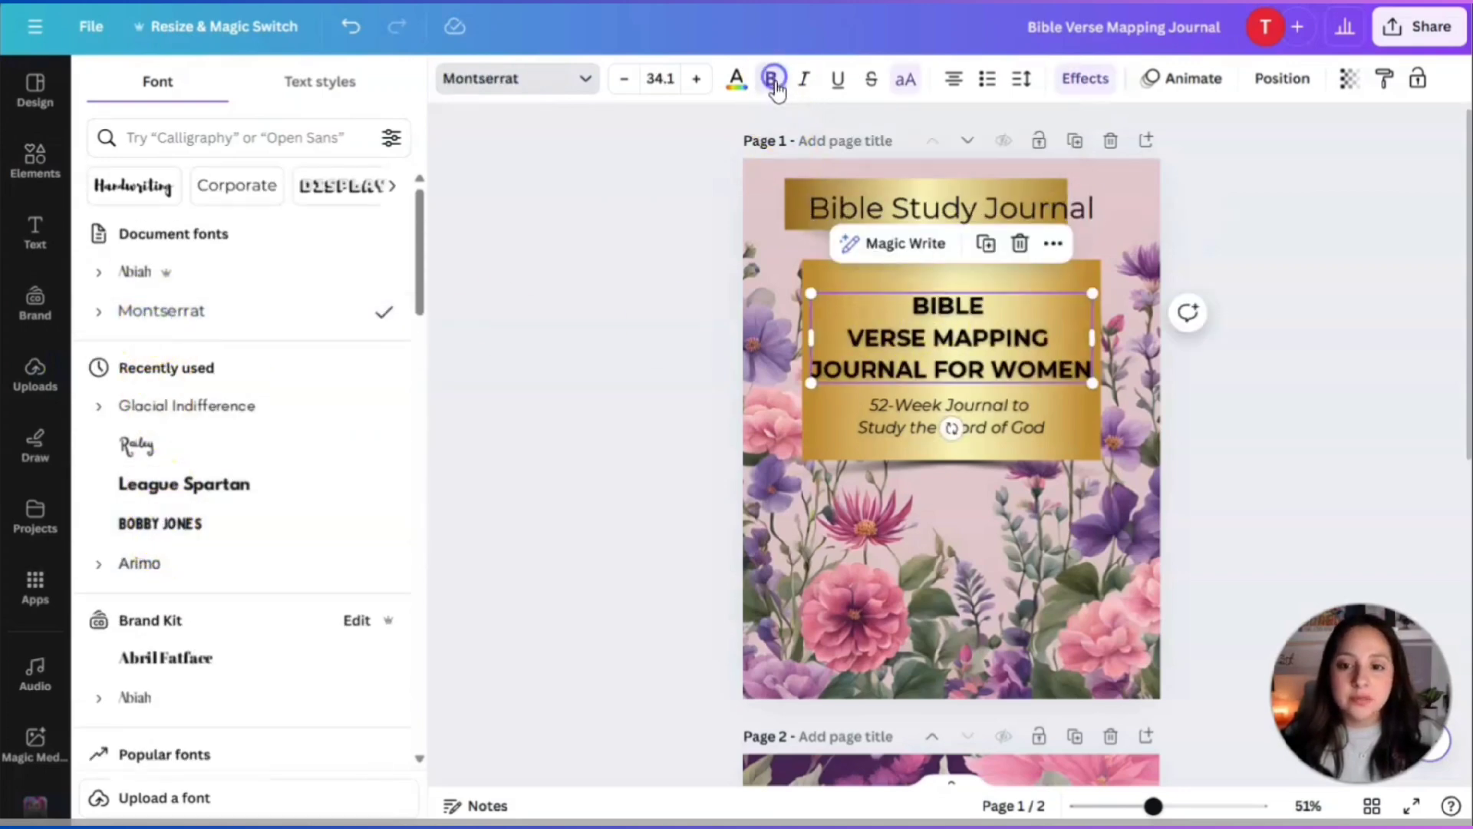
pyautogui.click(1032, 217)
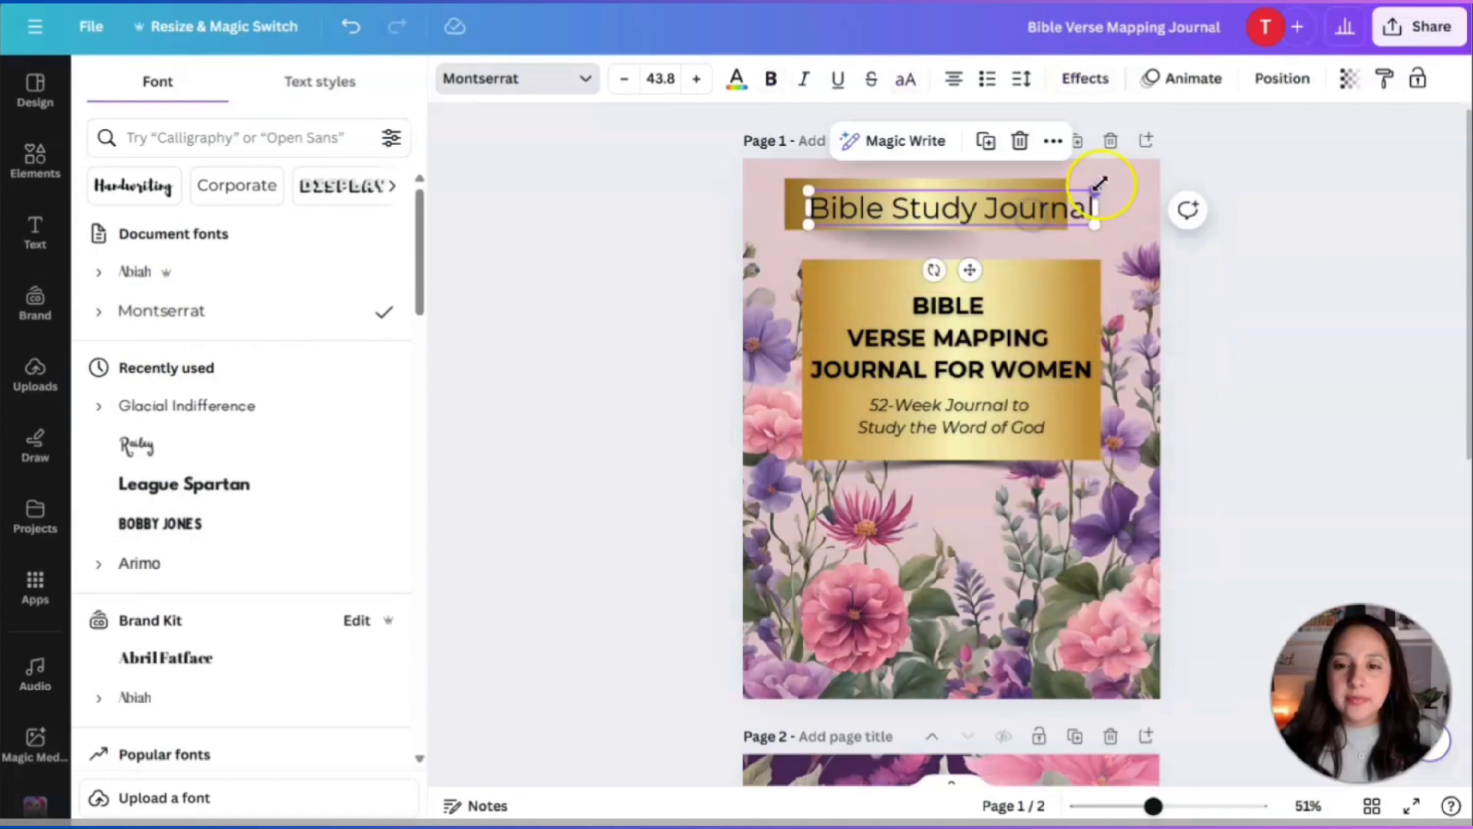
pyautogui.moveTo(1099, 184)
pyautogui.mouseDown()
pyautogui.moveTo(1021, 193)
pyautogui.moveTo(1079, 204)
pyautogui.mouseUp()
pyautogui.click(1061, 206)
# Shrink the gold bar and reposition it at the top of the cover.
pyautogui.moveTo(983, 216)
pyautogui.mouseDown()
pyautogui.moveTo(1020, 213)
pyautogui.moveTo(976, 208)
pyautogui.mouseUp()
pyautogui.moveTo(1089, 255); pyautogui.dragTo(1039, 224)
pyautogui.click(998, 188)
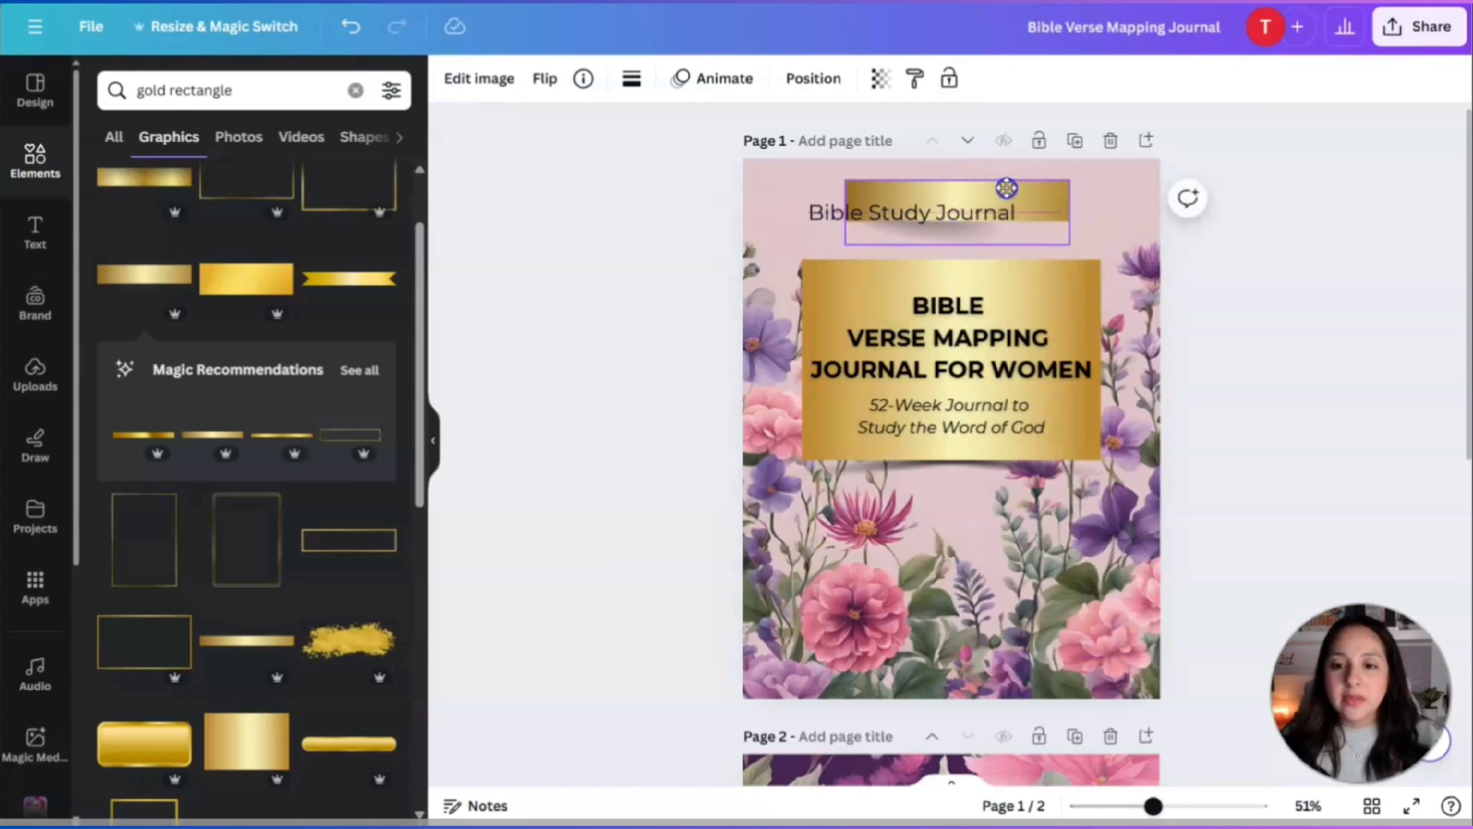
# Shrink the Bible Study Journal heading to 27.2, centre it on the gold bar, and italicise it.
pyautogui.click(935, 221)
pyautogui.moveTo(934, 221); pyautogui.dragTo(974, 204)
pyautogui.moveTo(850, 187); pyautogui.dragTo(877, 193)
pyautogui.moveTo(965, 196); pyautogui.dragTo(959, 195)
pyautogui.click(808, 80)
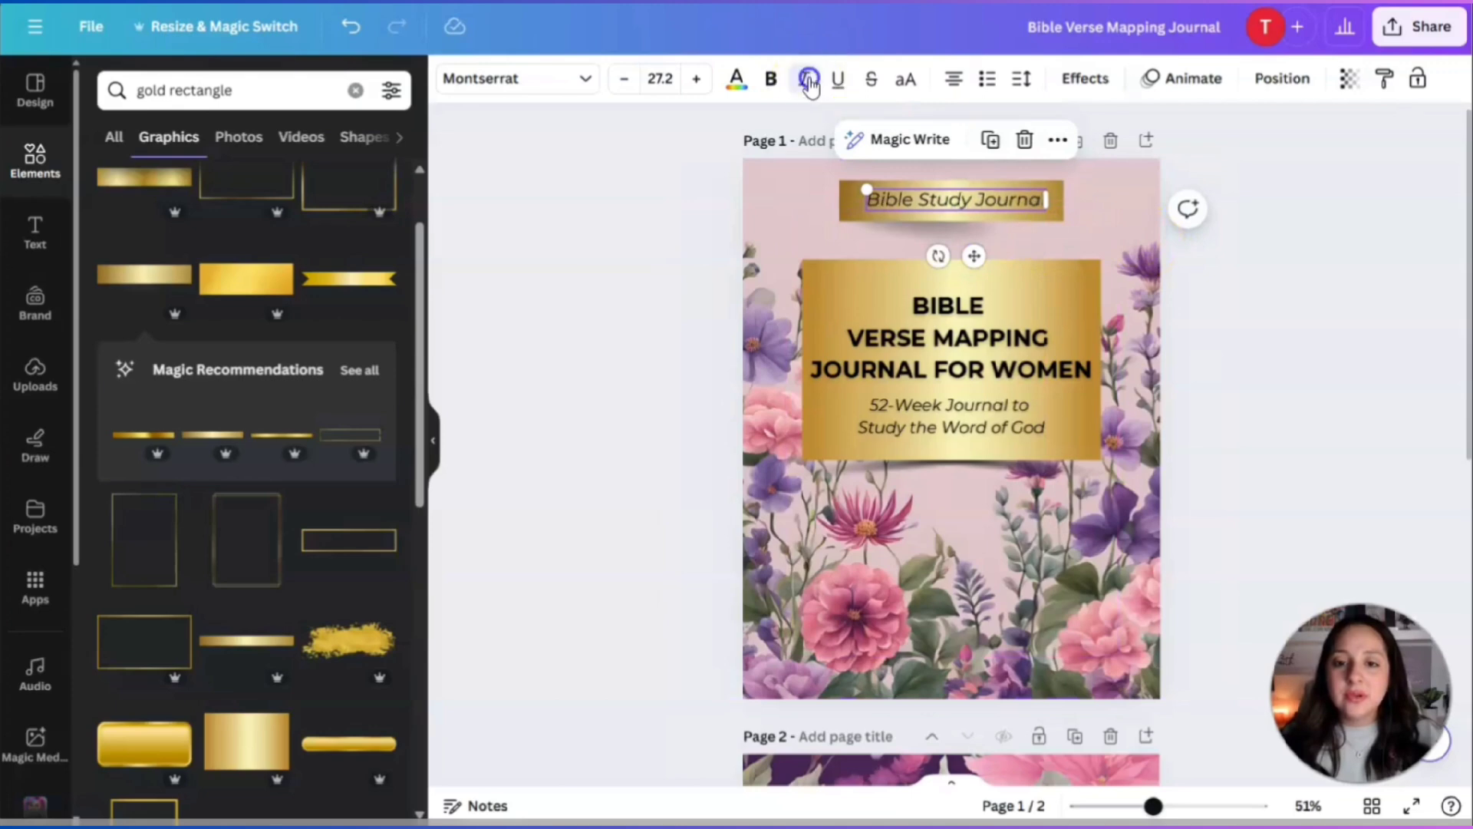
pyautogui.click(1239, 338)
pyautogui.click(1029, 197)
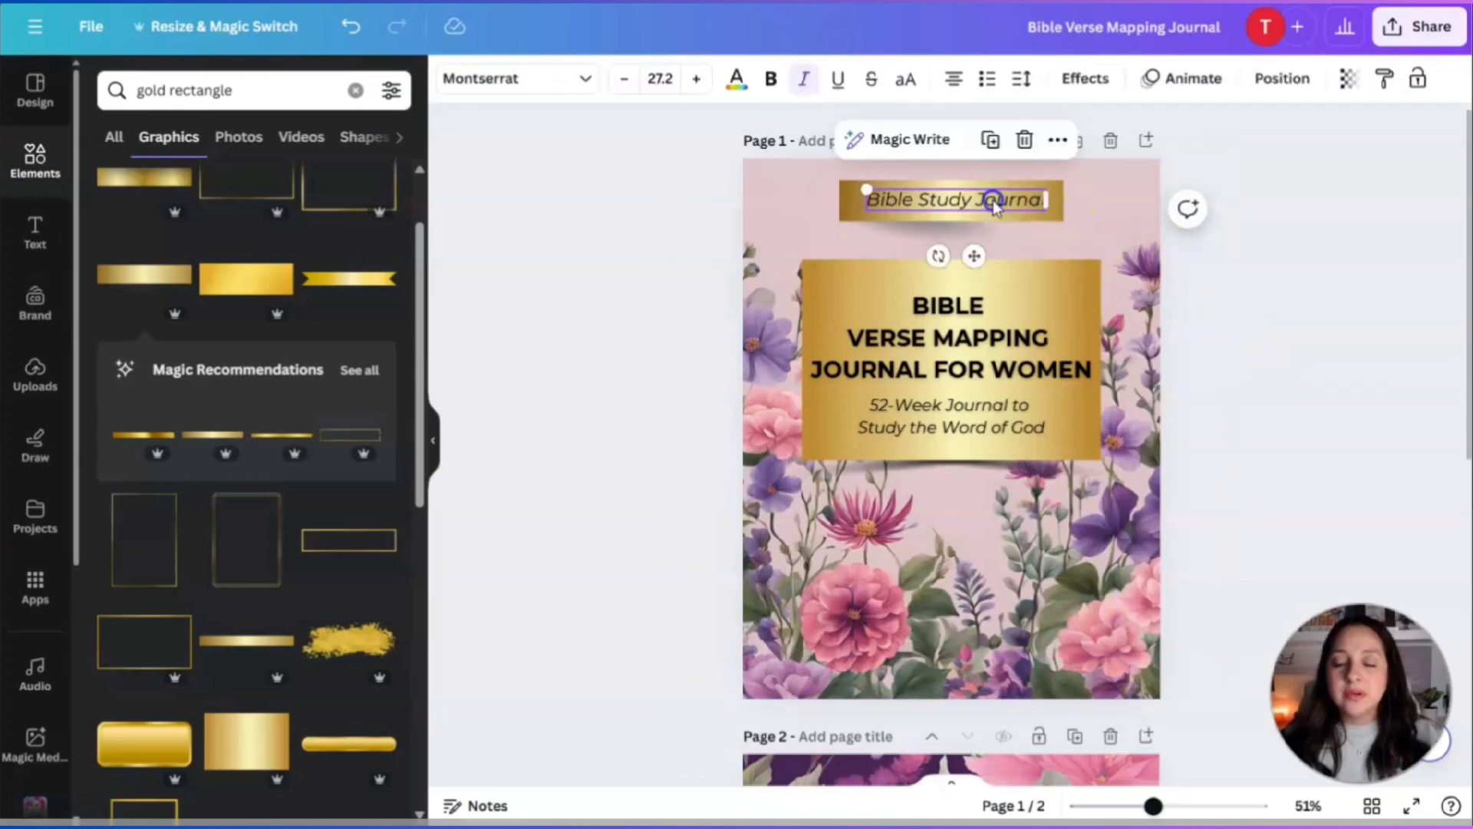
pyautogui.click(1057, 213)
pyautogui.click(1265, 332)
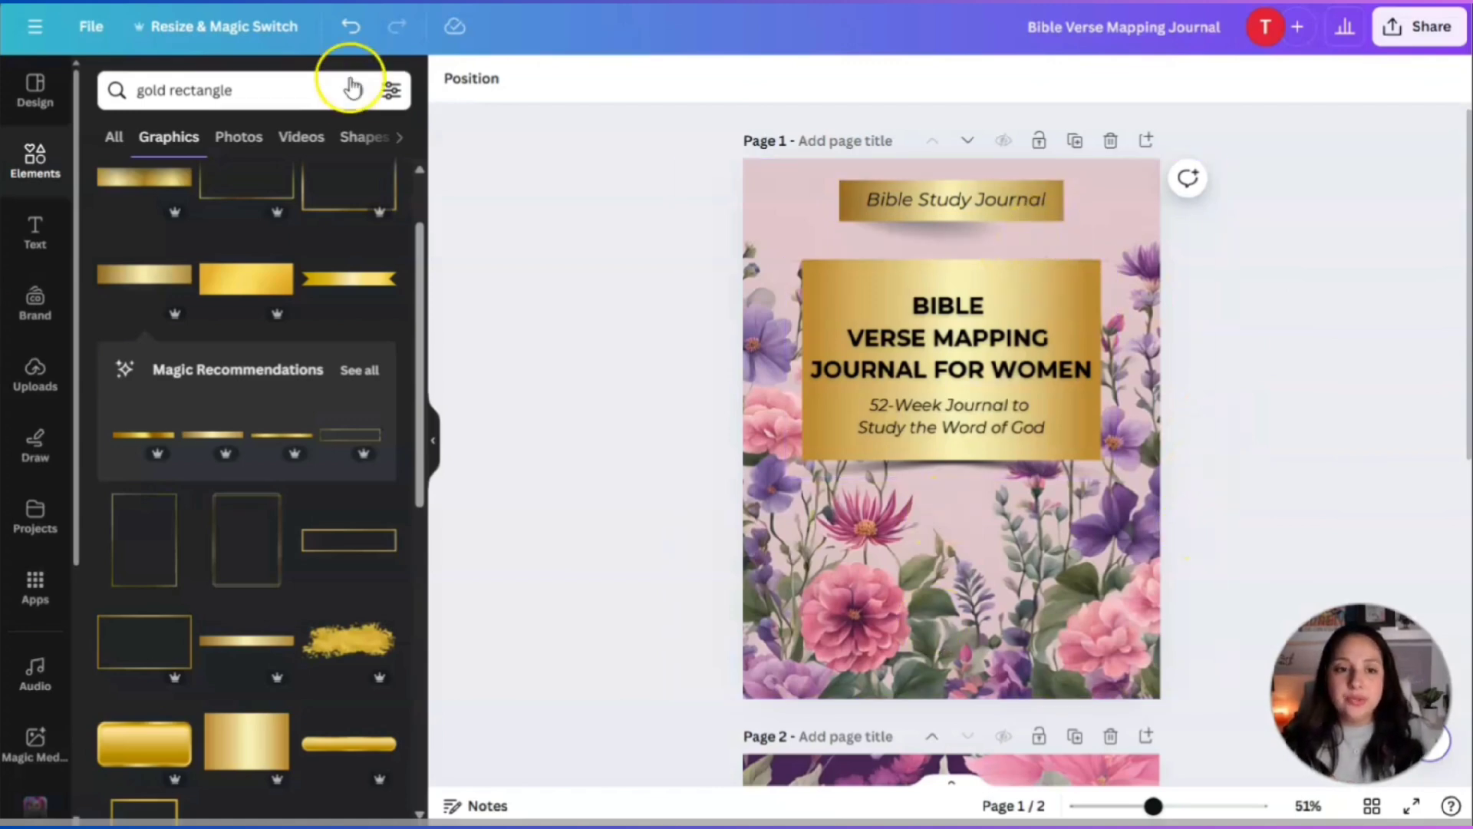
# Add a heading with the author's name in the lower floral area of the cover.
pyautogui.click(46, 238)
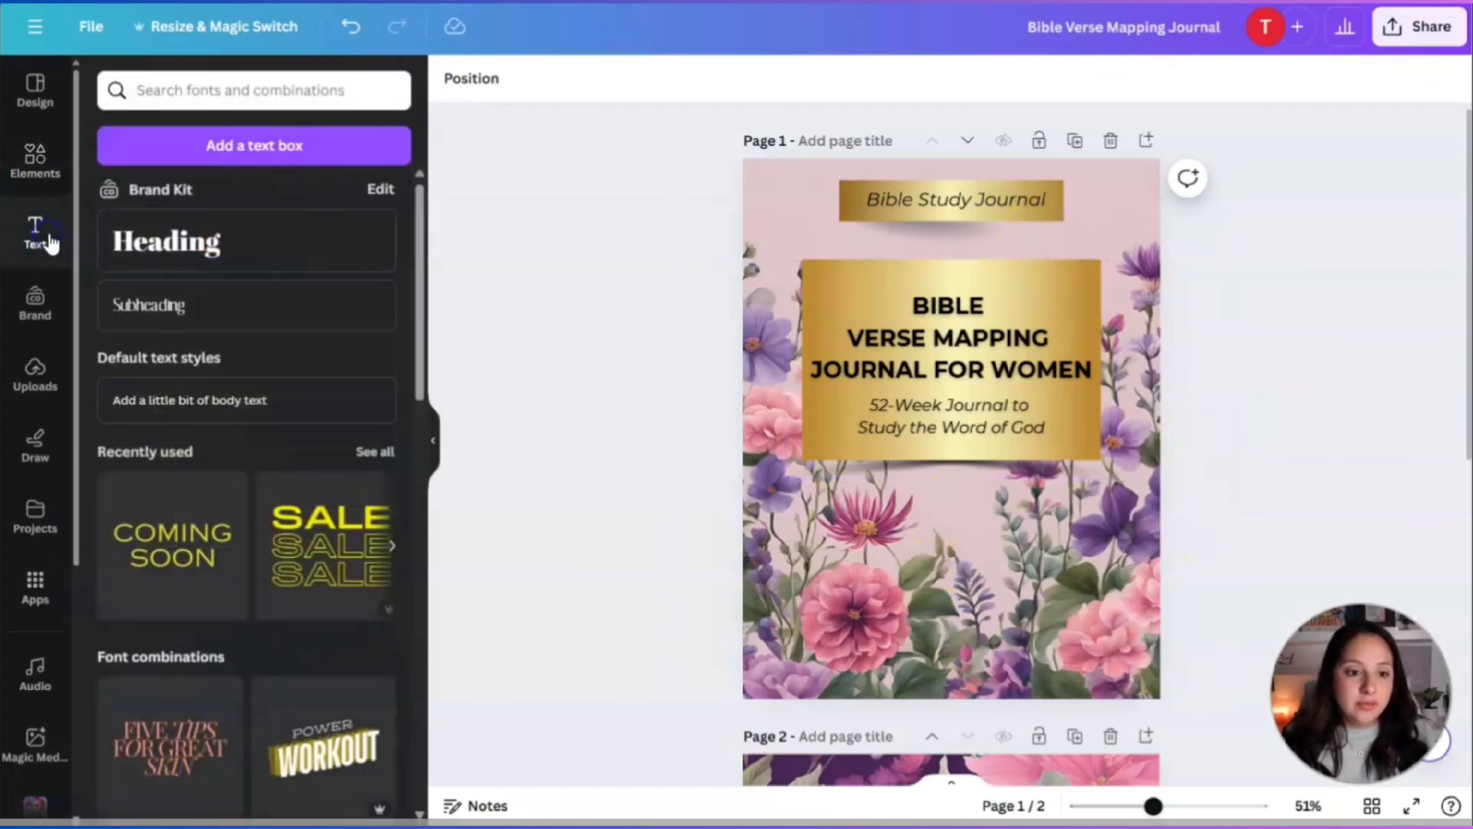
pyautogui.click(164, 244)
pyautogui.moveTo(963, 484); pyautogui.dragTo(977, 675)
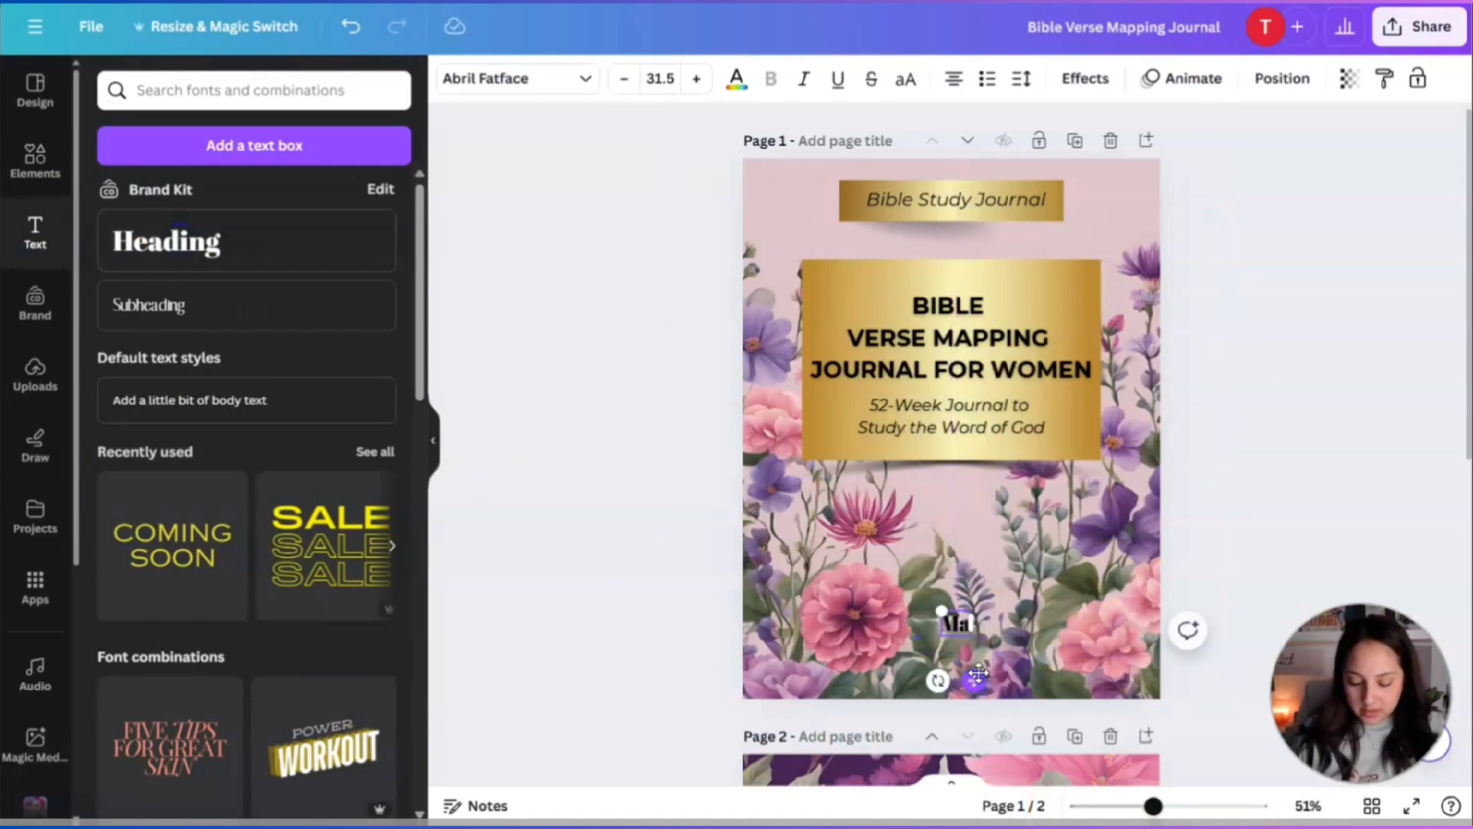
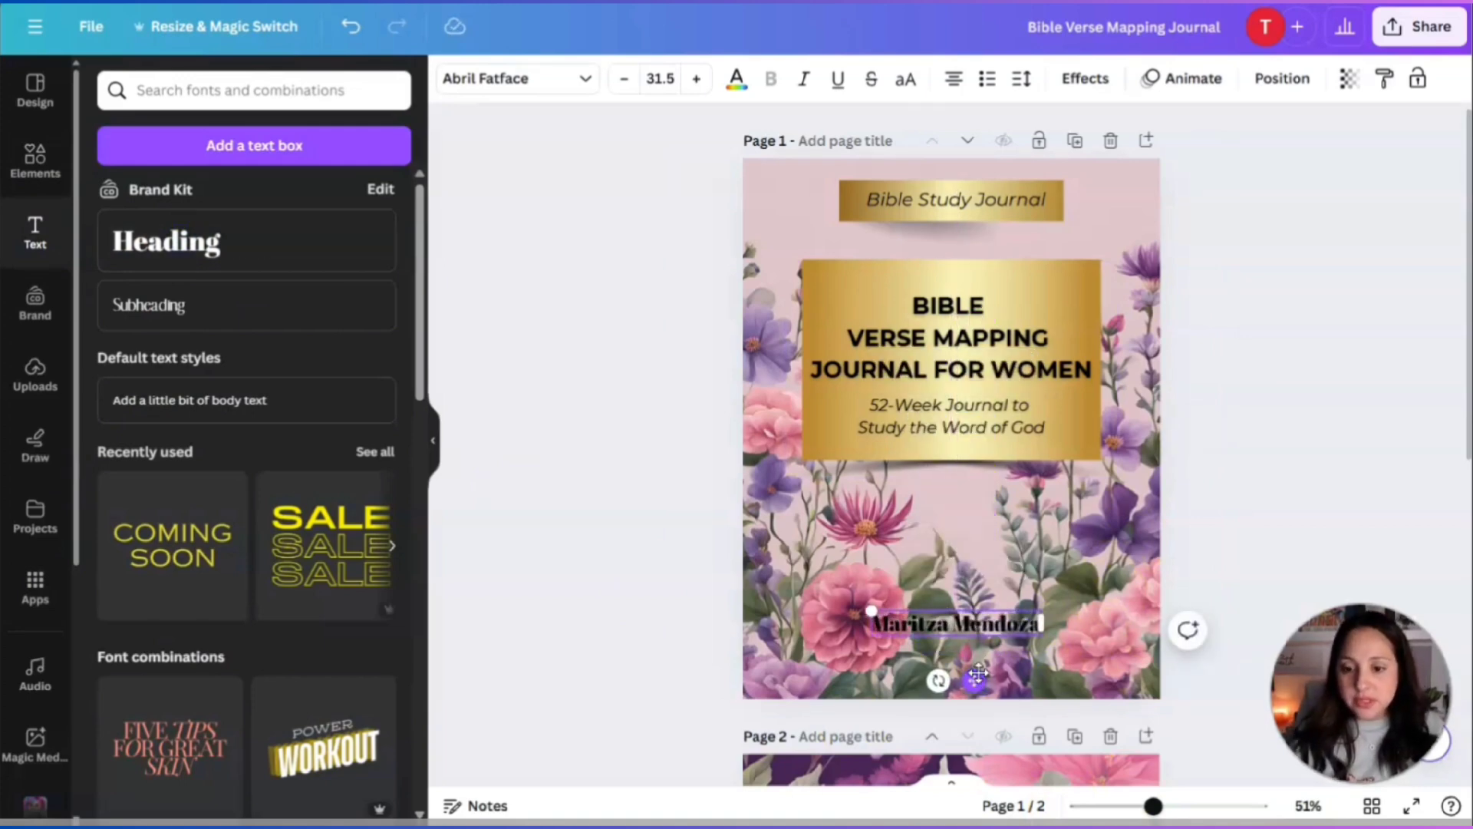
pyautogui.click(1280, 529)
# Make the name white, shrink it to 19.1, and place it just below the gold panel.
pyautogui.click(956, 622)
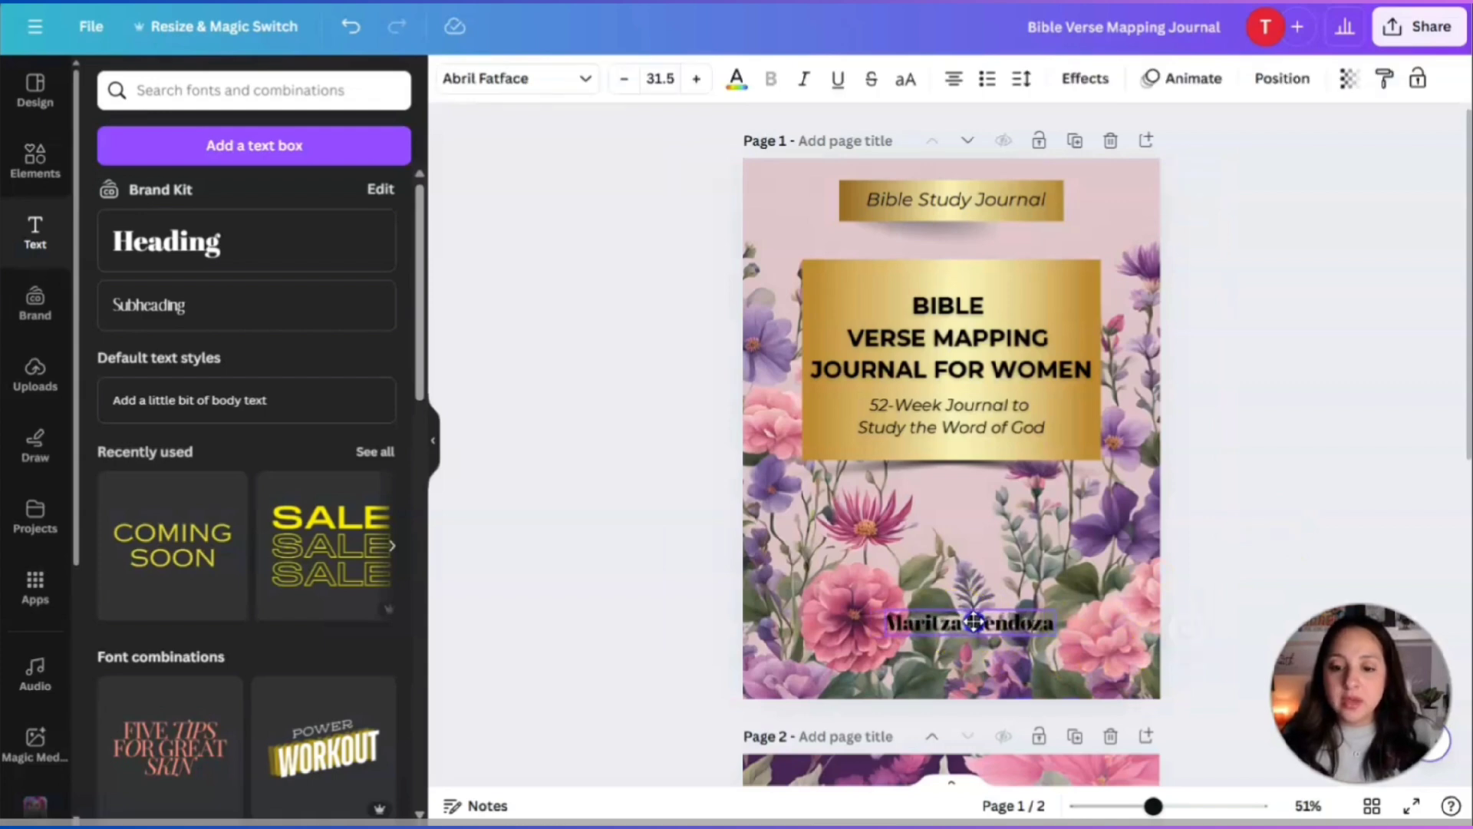
pyautogui.click(735, 78)
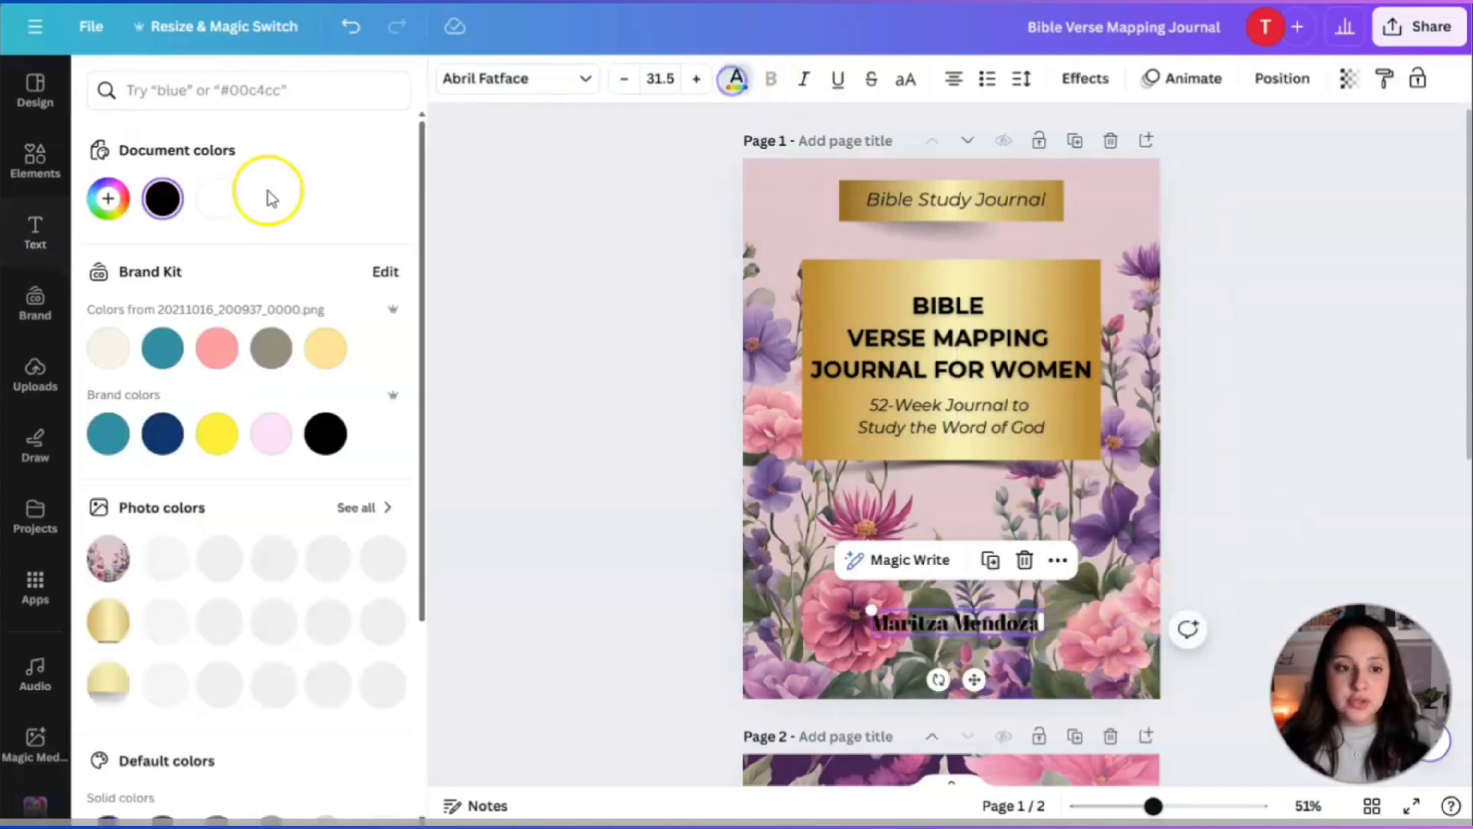
pyautogui.click(215, 201)
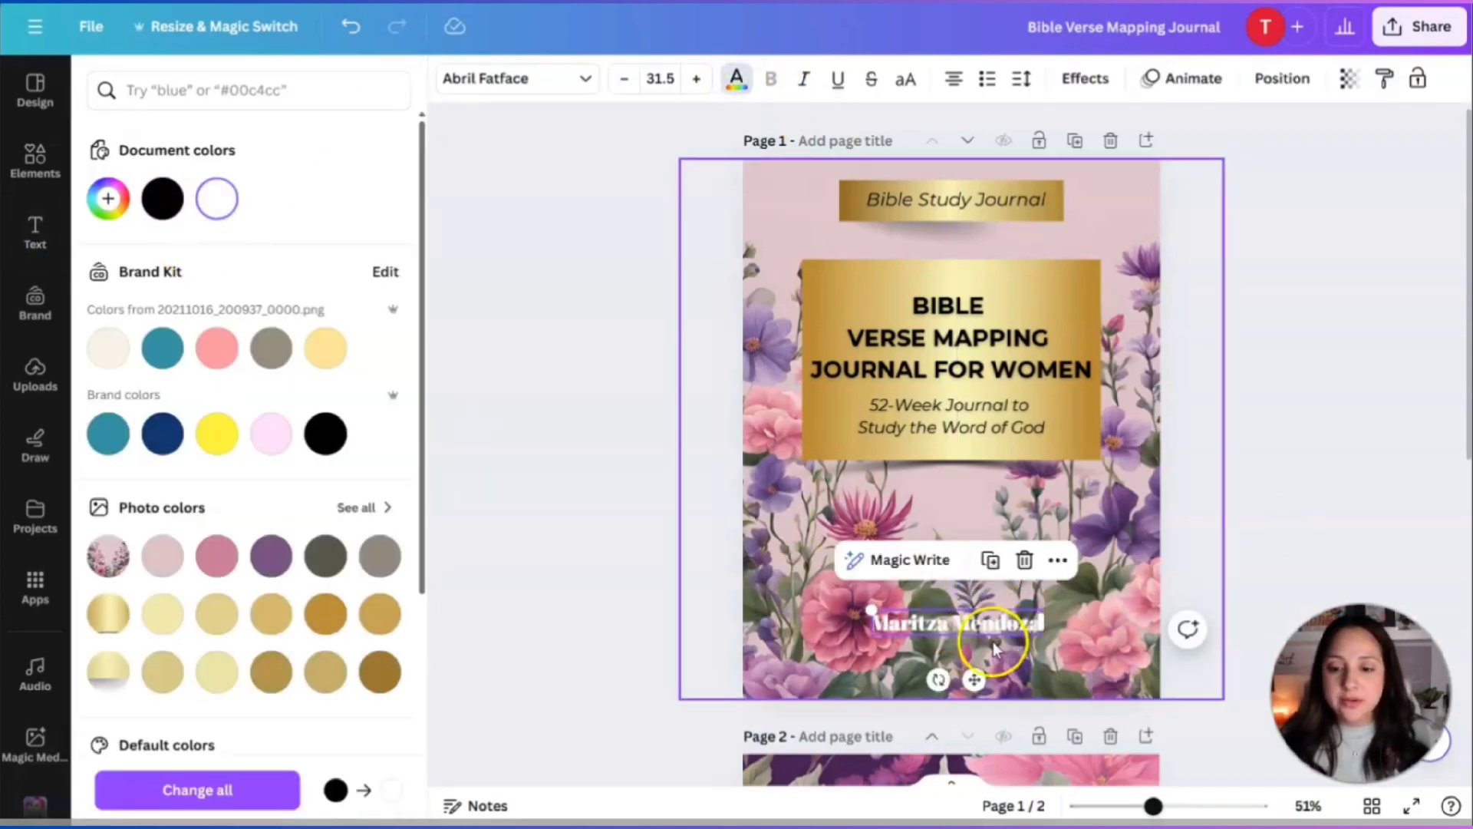
pyautogui.click(1036, 621)
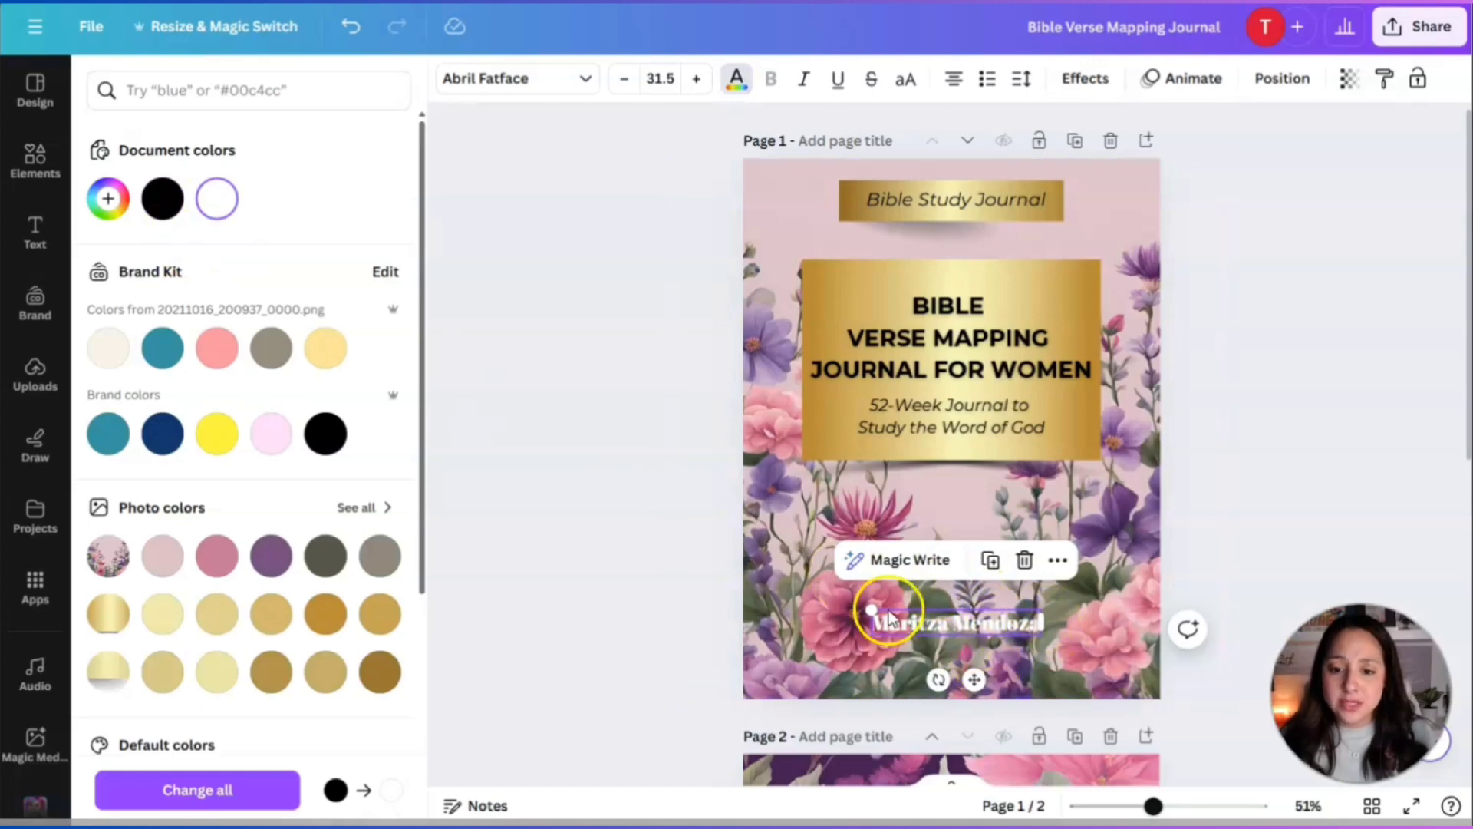
pyautogui.moveTo(871, 610); pyautogui.dragTo(935, 615)
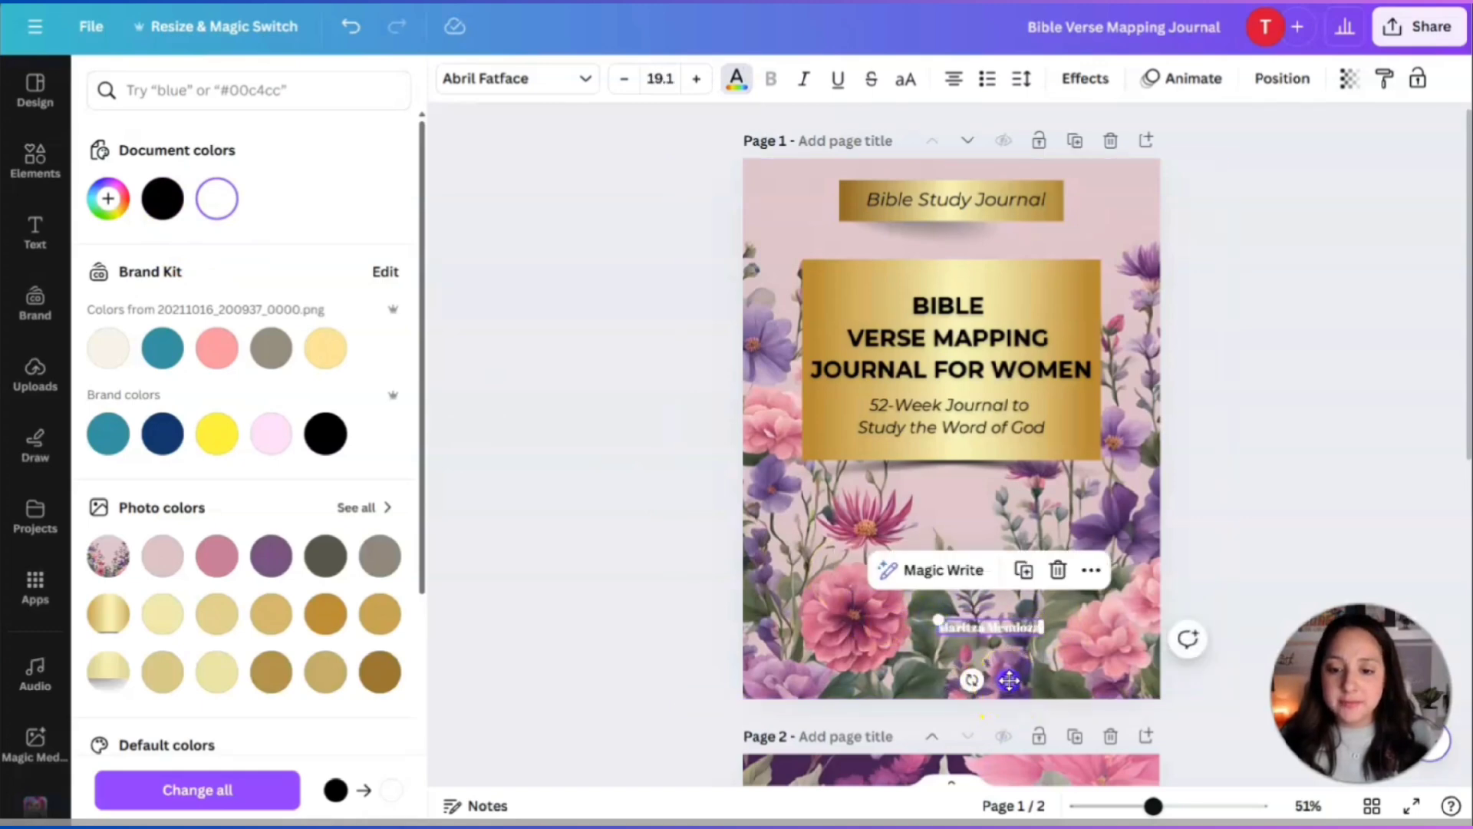
pyautogui.moveTo(975, 679); pyautogui.dragTo(974, 536)
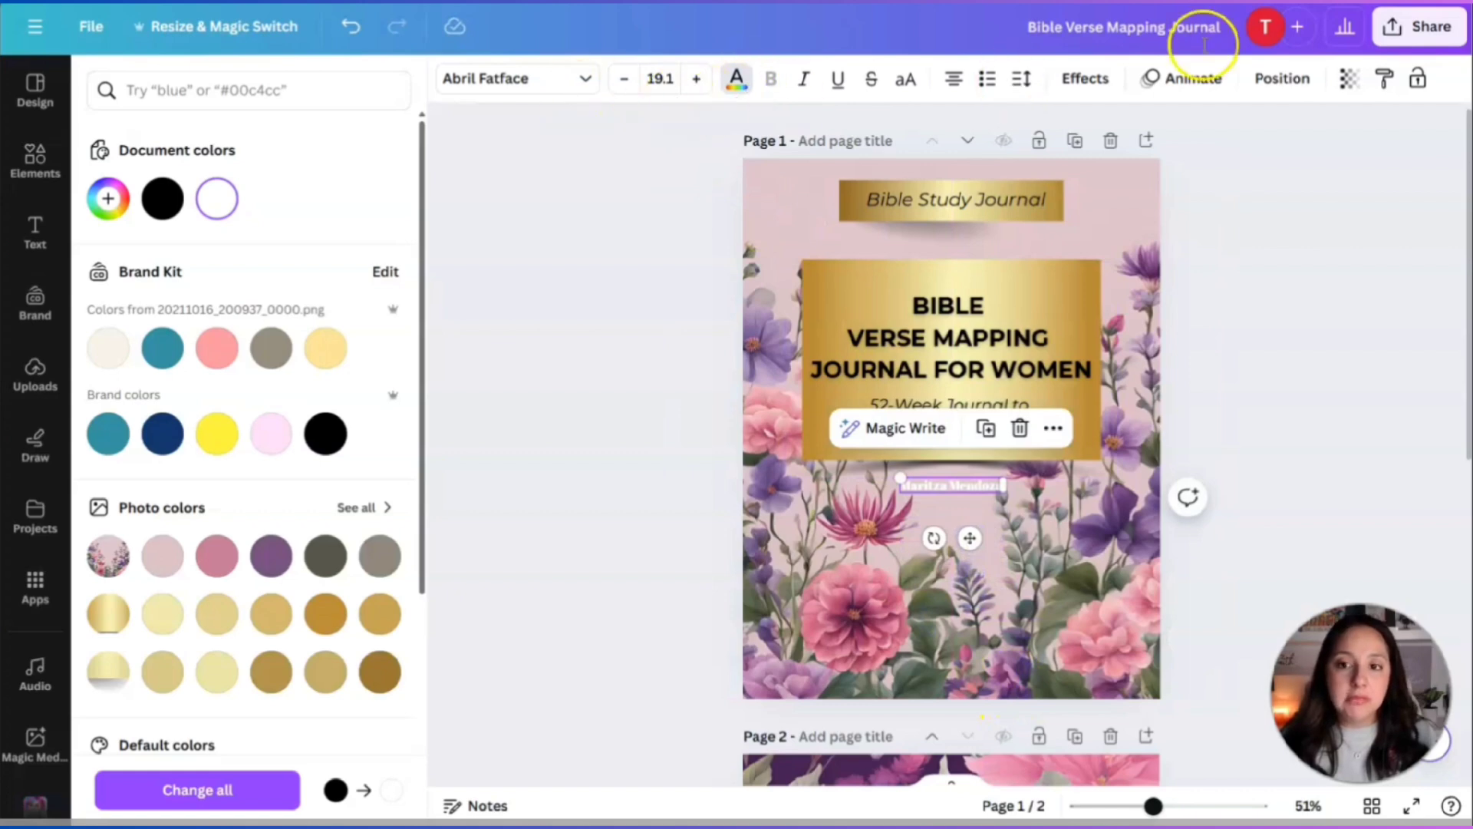
# Apply the Lift effect to the author's name with stronger intensity.
pyautogui.click(1098, 88)
pyautogui.click(351, 215)
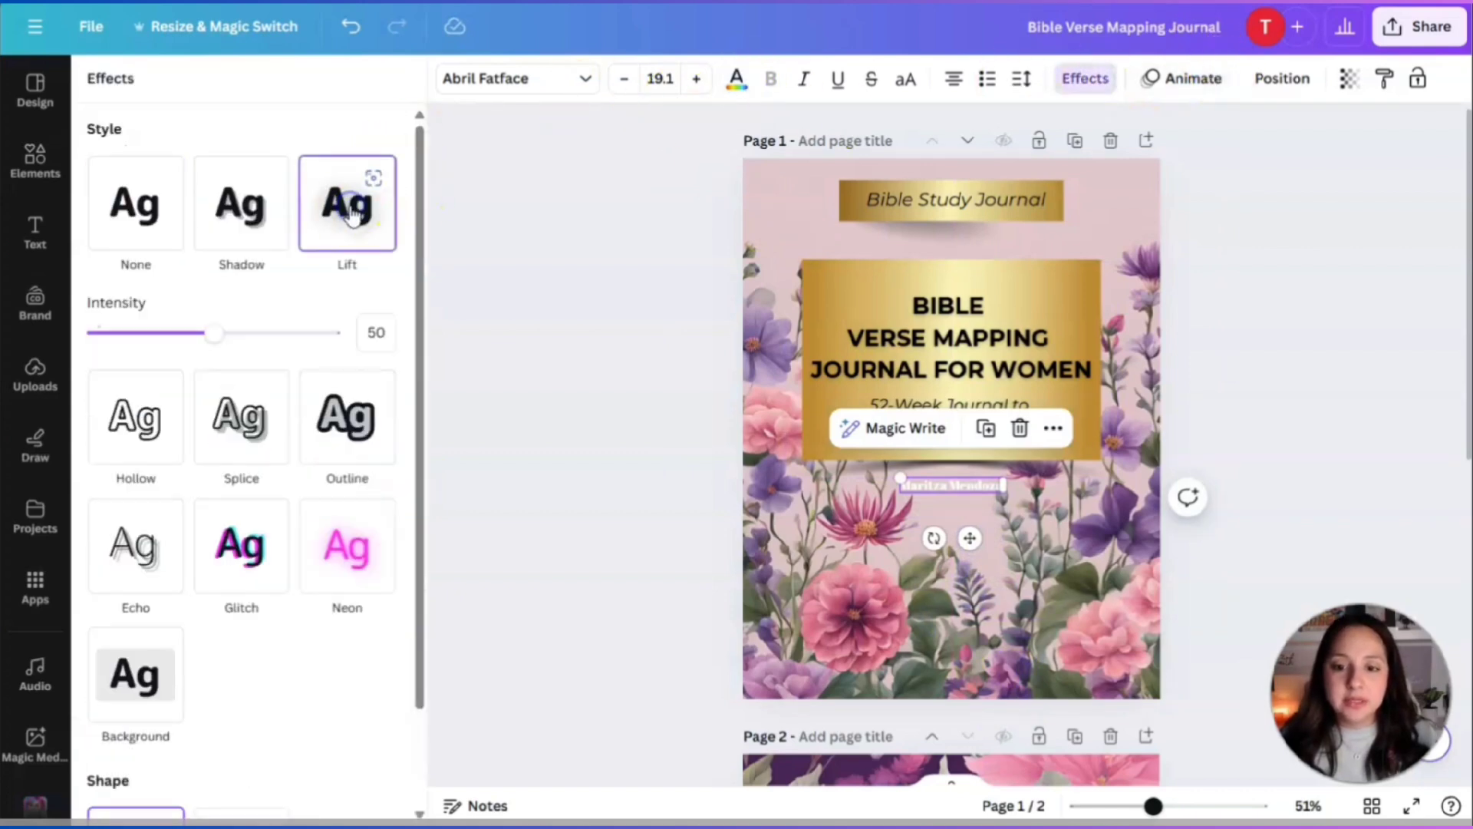
pyautogui.moveTo(199, 331); pyautogui.dragTo(290, 345)
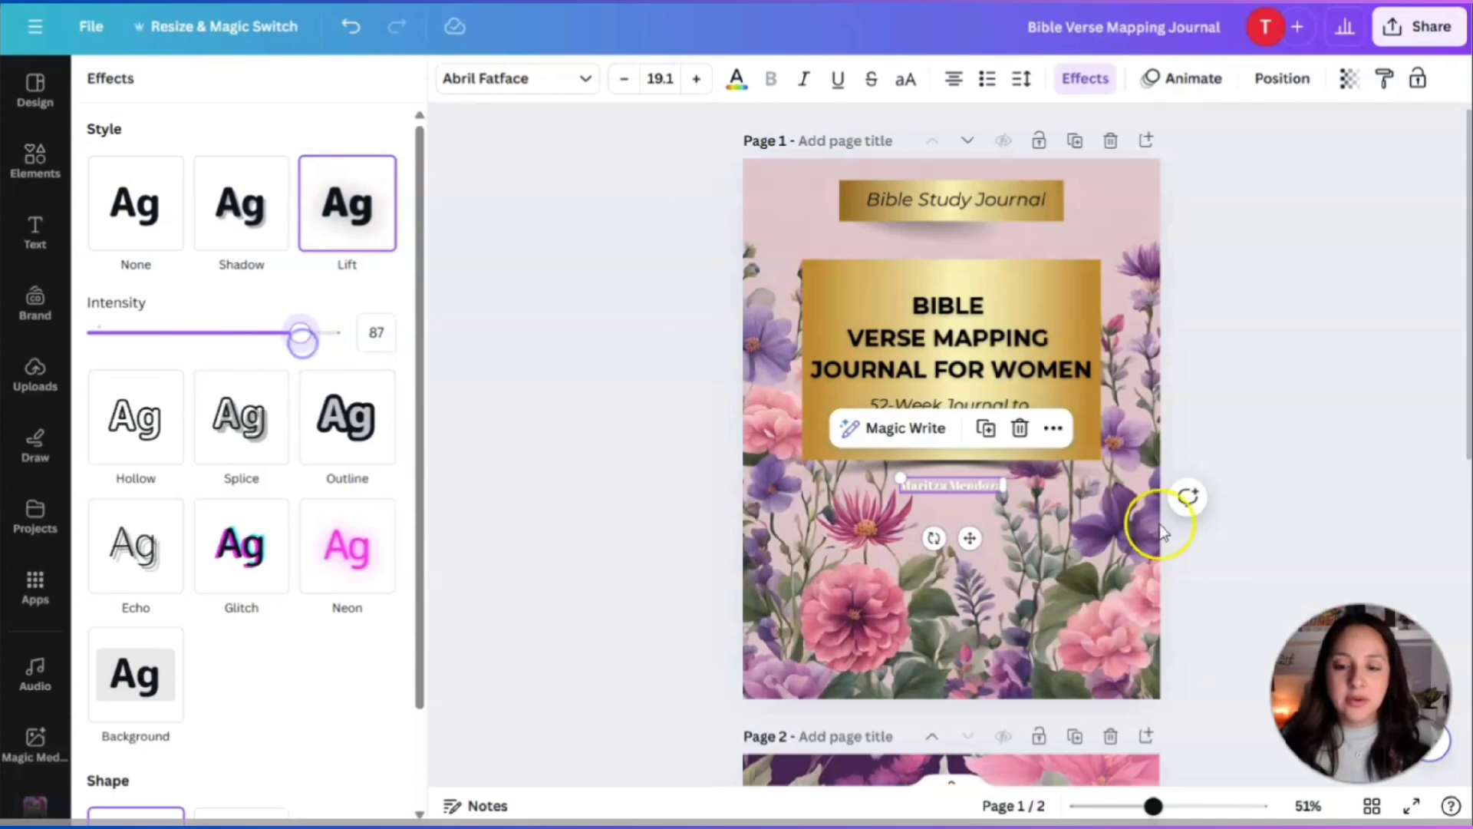
# Switch the name to Glacial Indifference at 25.2 and centre it below the gold panel.
pyautogui.click(552, 95)
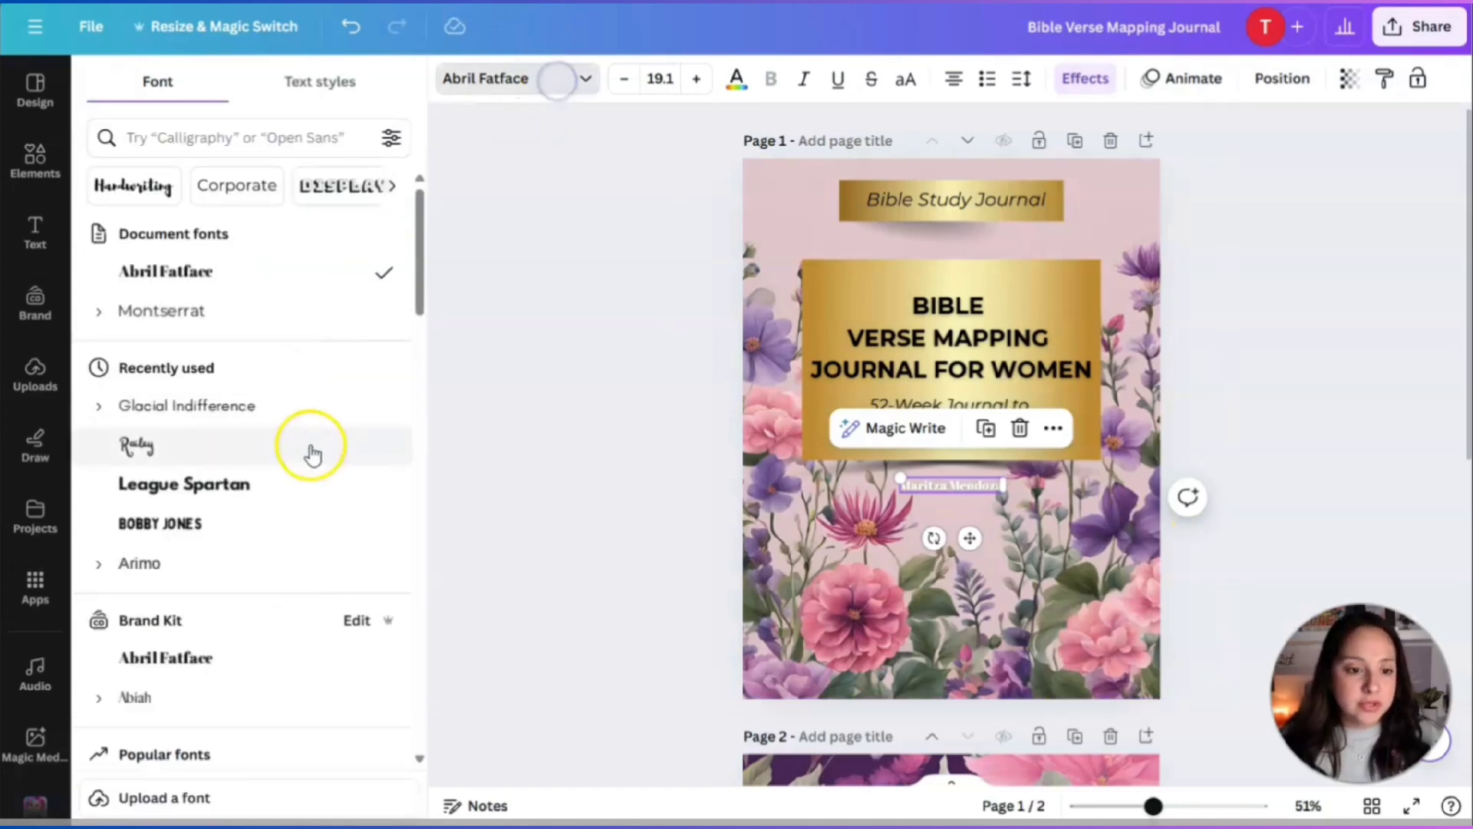
pyautogui.click(270, 405)
pyautogui.click(1219, 542)
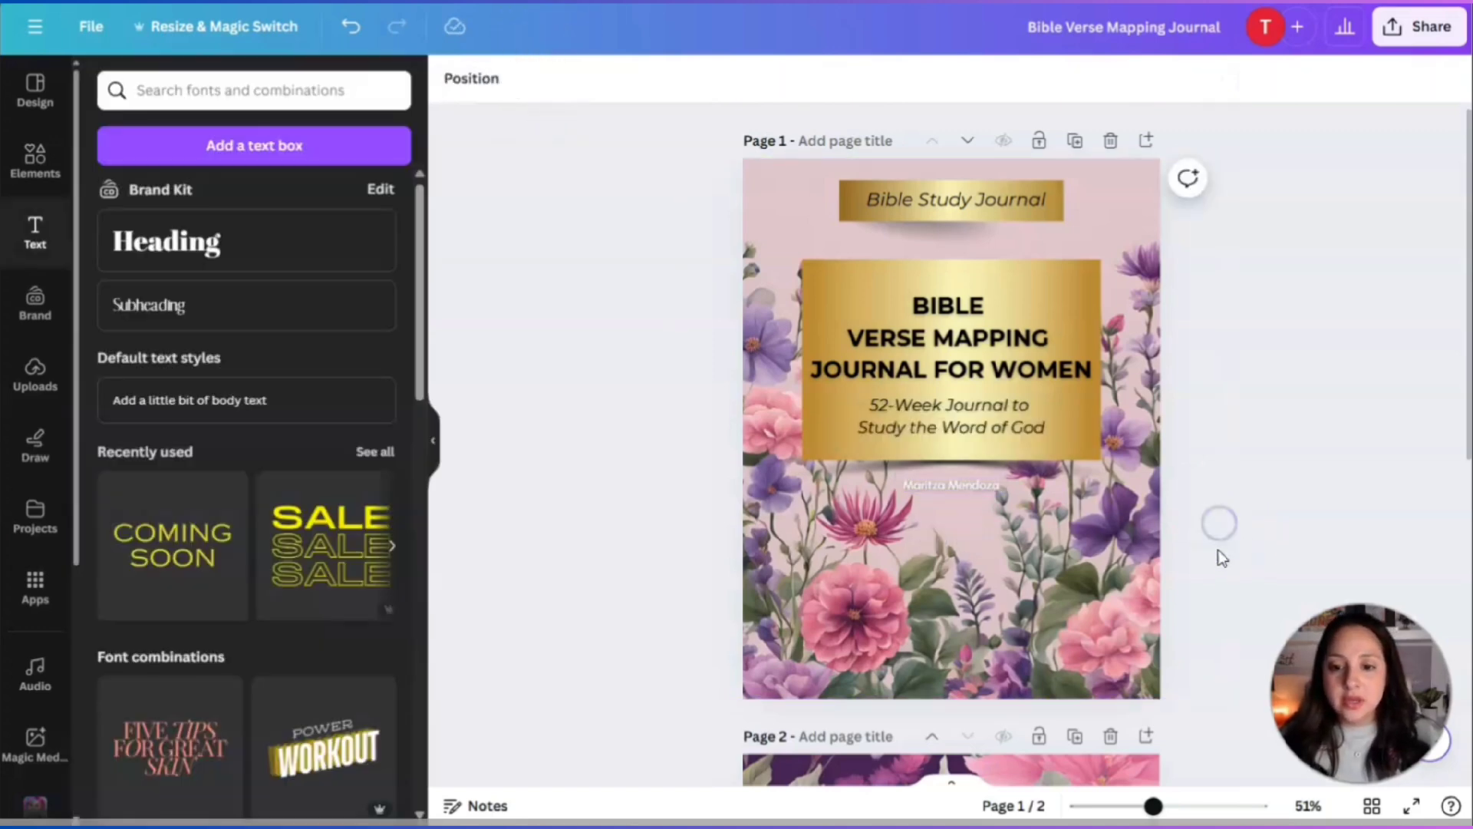
pyautogui.click(944, 484)
pyautogui.moveTo(943, 485)
pyautogui.mouseDown()
pyautogui.moveTo(945, 623)
pyautogui.moveTo(943, 484)
pyautogui.moveTo(982, 492)
pyautogui.moveTo(872, 484)
pyautogui.moveTo(966, 496)
pyautogui.mouseUp()
pyautogui.click(1351, 481)
pyautogui.click(982, 489)
pyautogui.click(1245, 539)
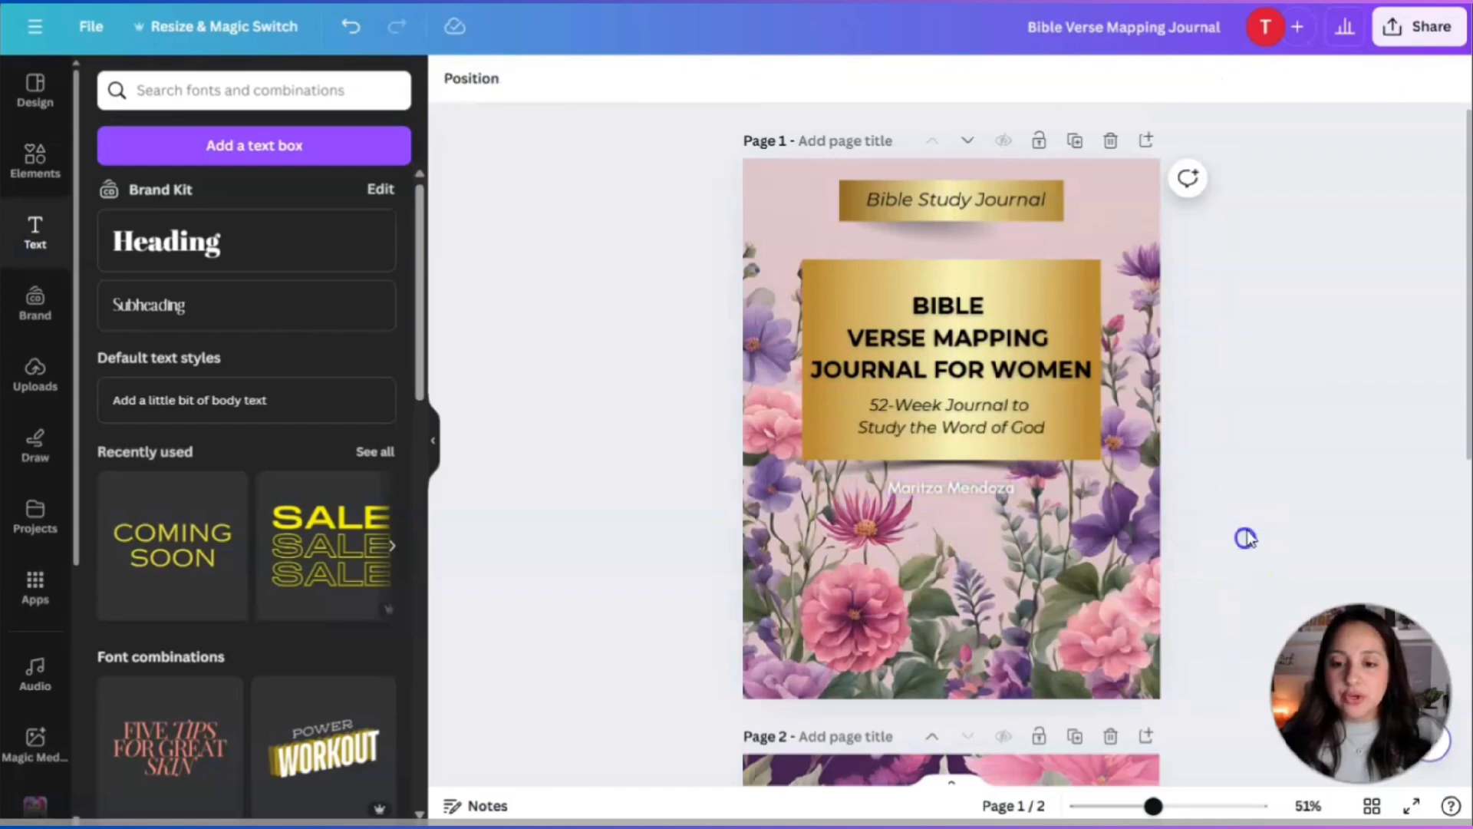
# Refine the graphics search to 'gold rectangle white'.
pyautogui.scroll(-8, 1247, 490)
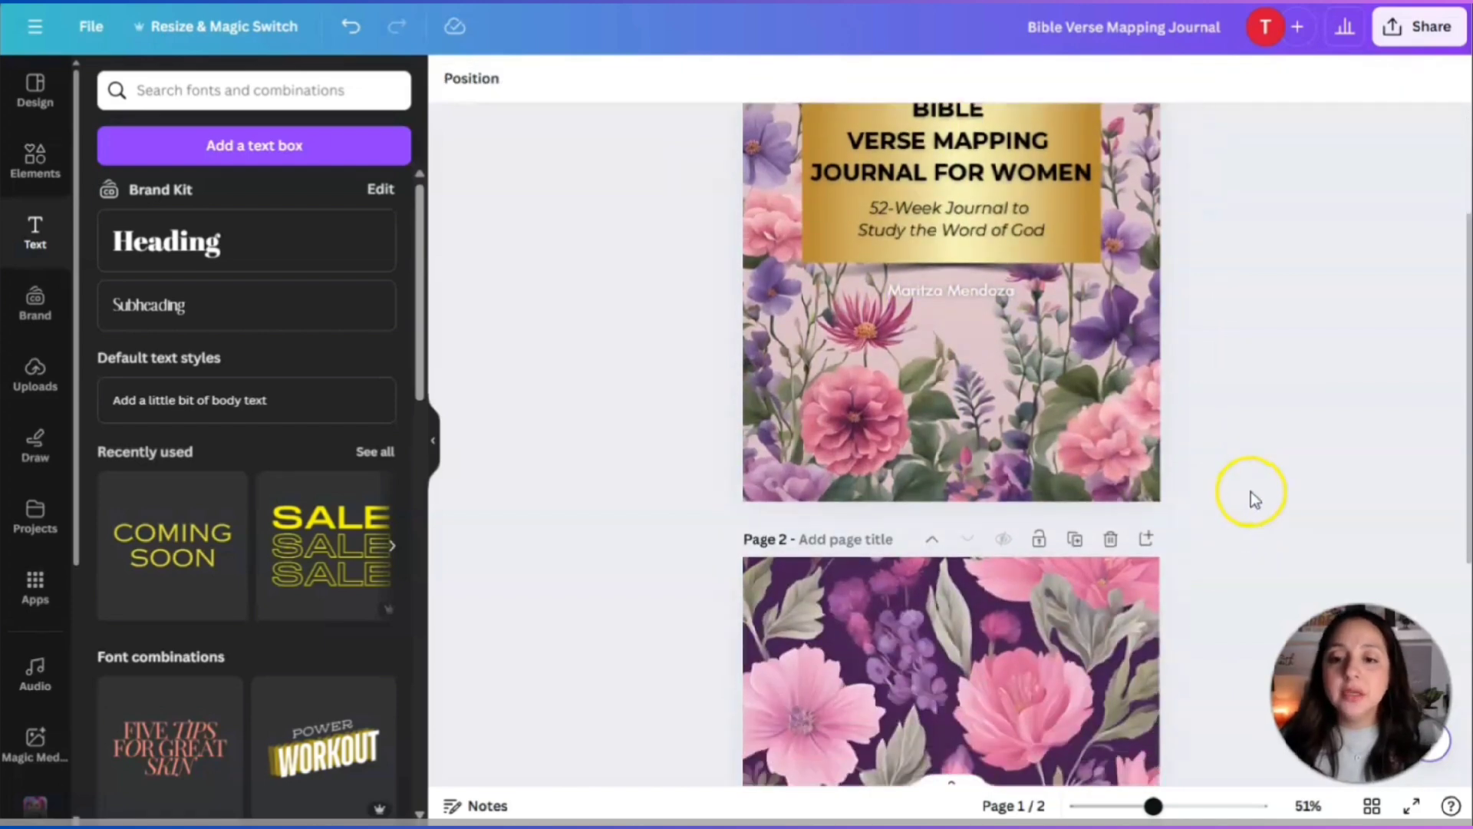
pyautogui.click(932, 311)
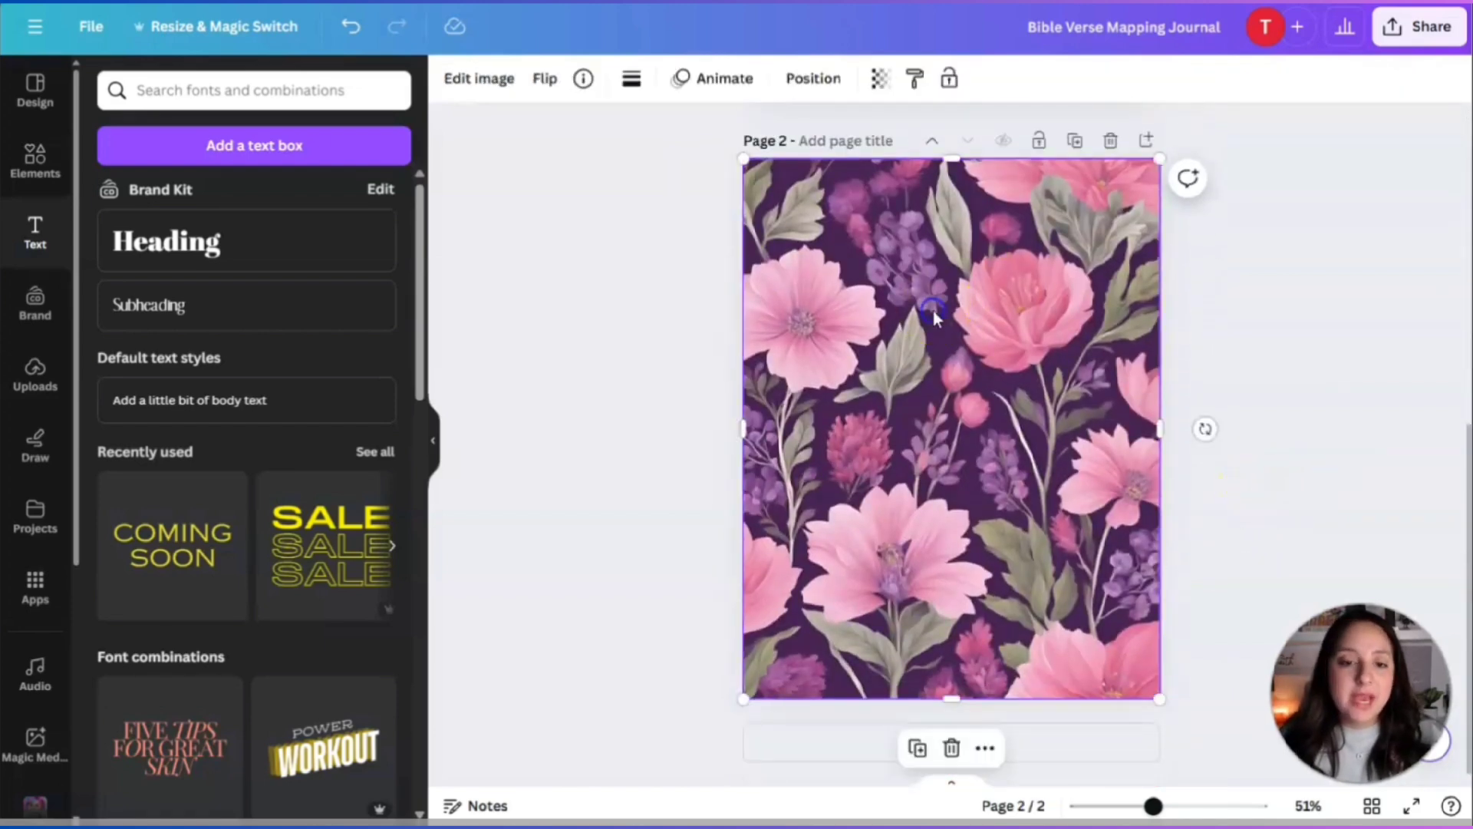
pyautogui.click(35, 161)
pyautogui.click(255, 92)
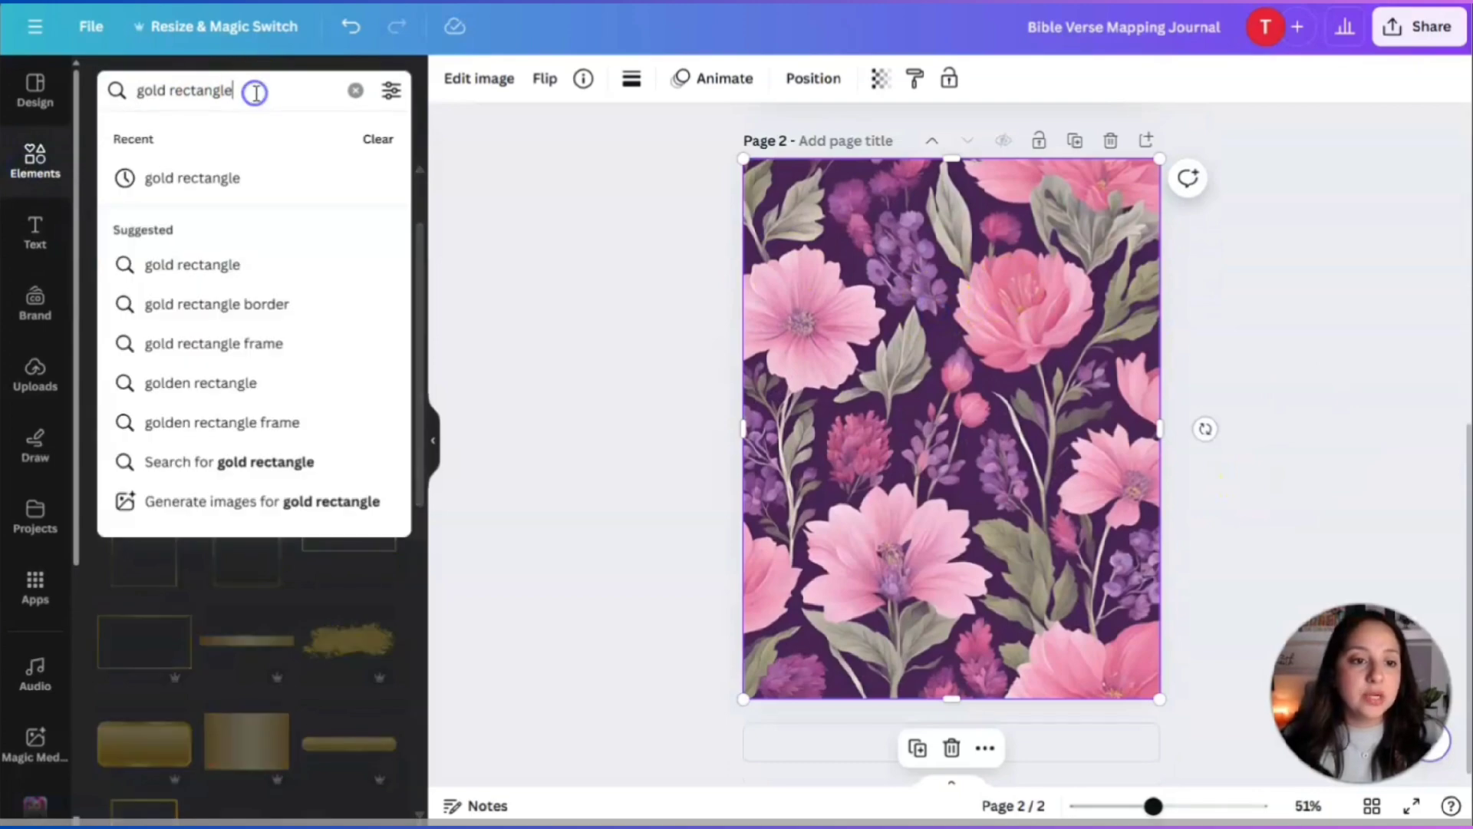
pyautogui.click(643, 253)
pyautogui.scroll(2, 500, 437)
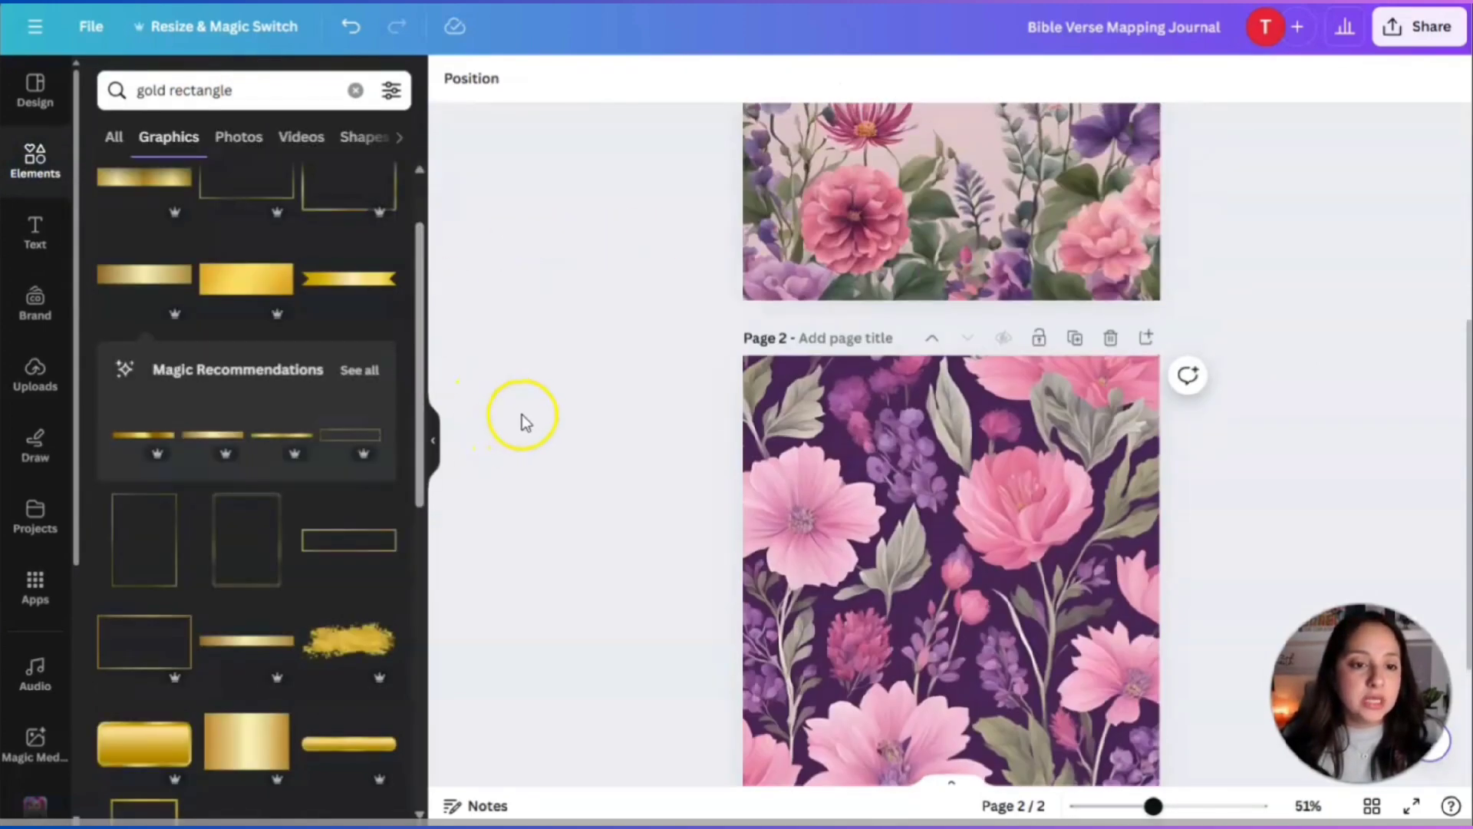
pyautogui.scroll(-2, 519, 418)
pyautogui.click(231, 89)
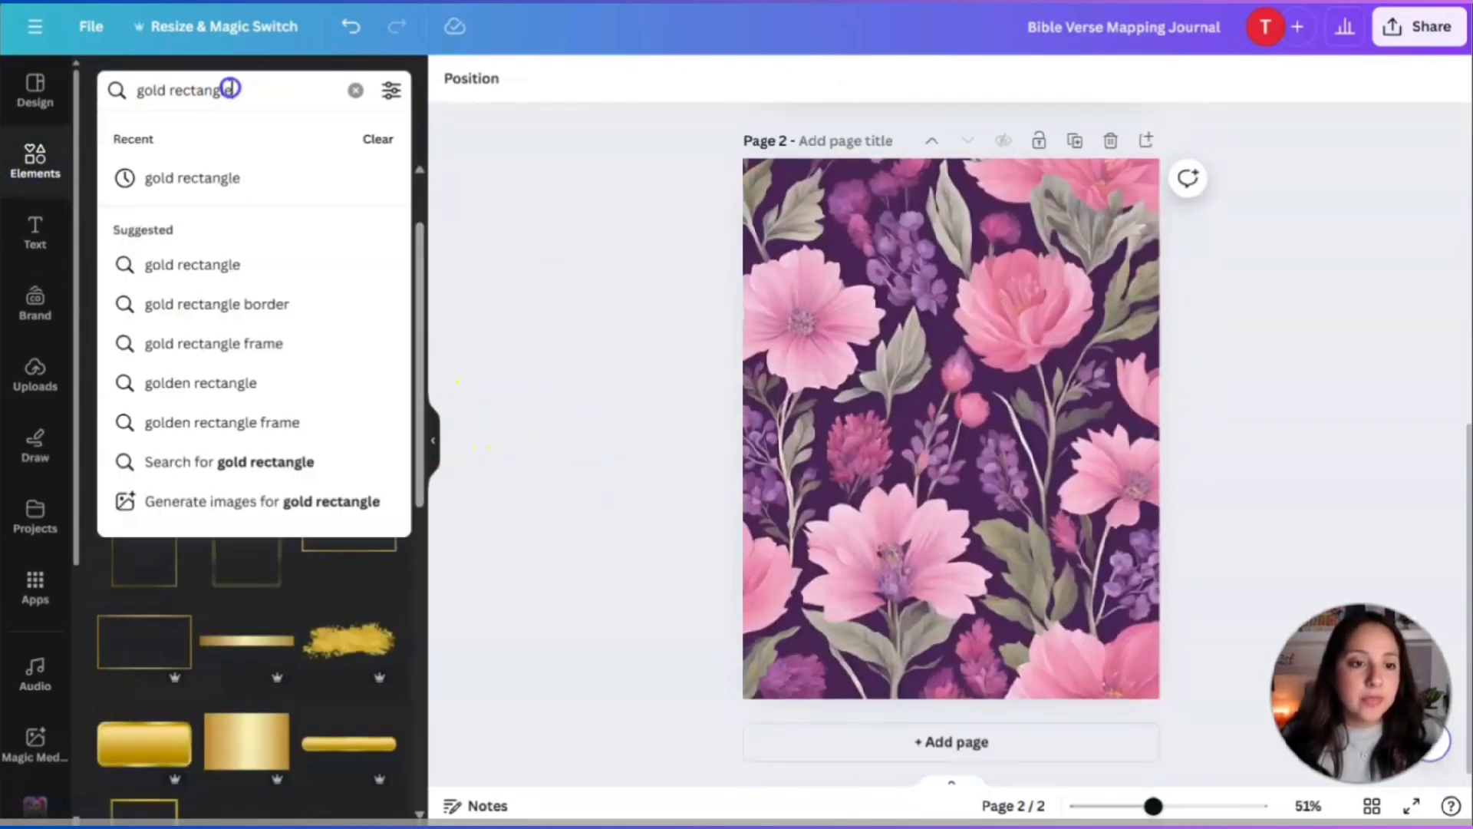
pyautogui.click(237, 89)
pyautogui.write('white')
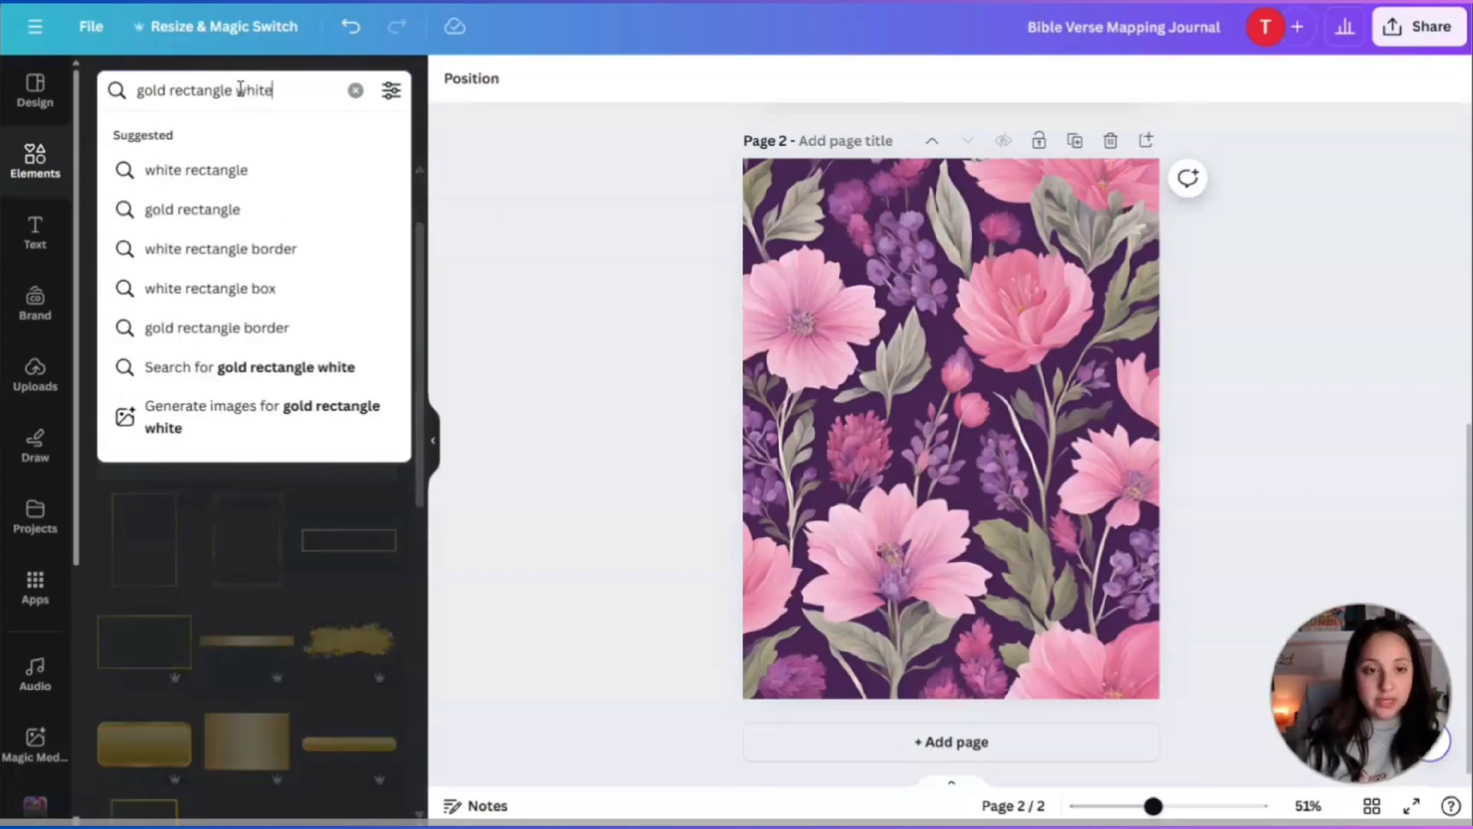
pyautogui.press('Return')
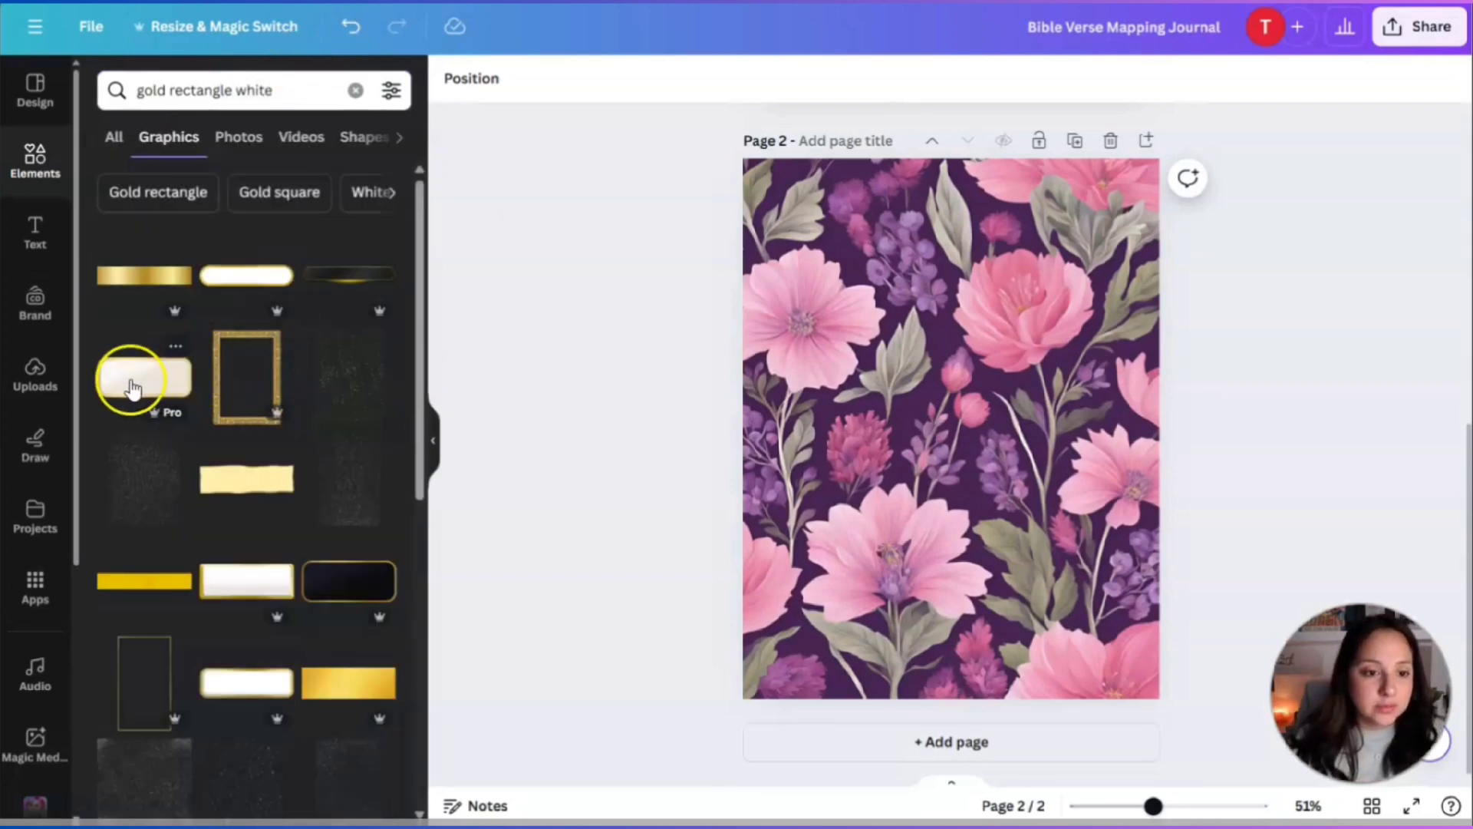
# Add the white-gold frame graphic to page 2, enlarged across its upper centre.
pyautogui.click(131, 388)
pyautogui.moveTo(1043, 393); pyautogui.dragTo(1229, 303)
pyautogui.moveTo(1094, 366); pyautogui.dragTo(993, 322)
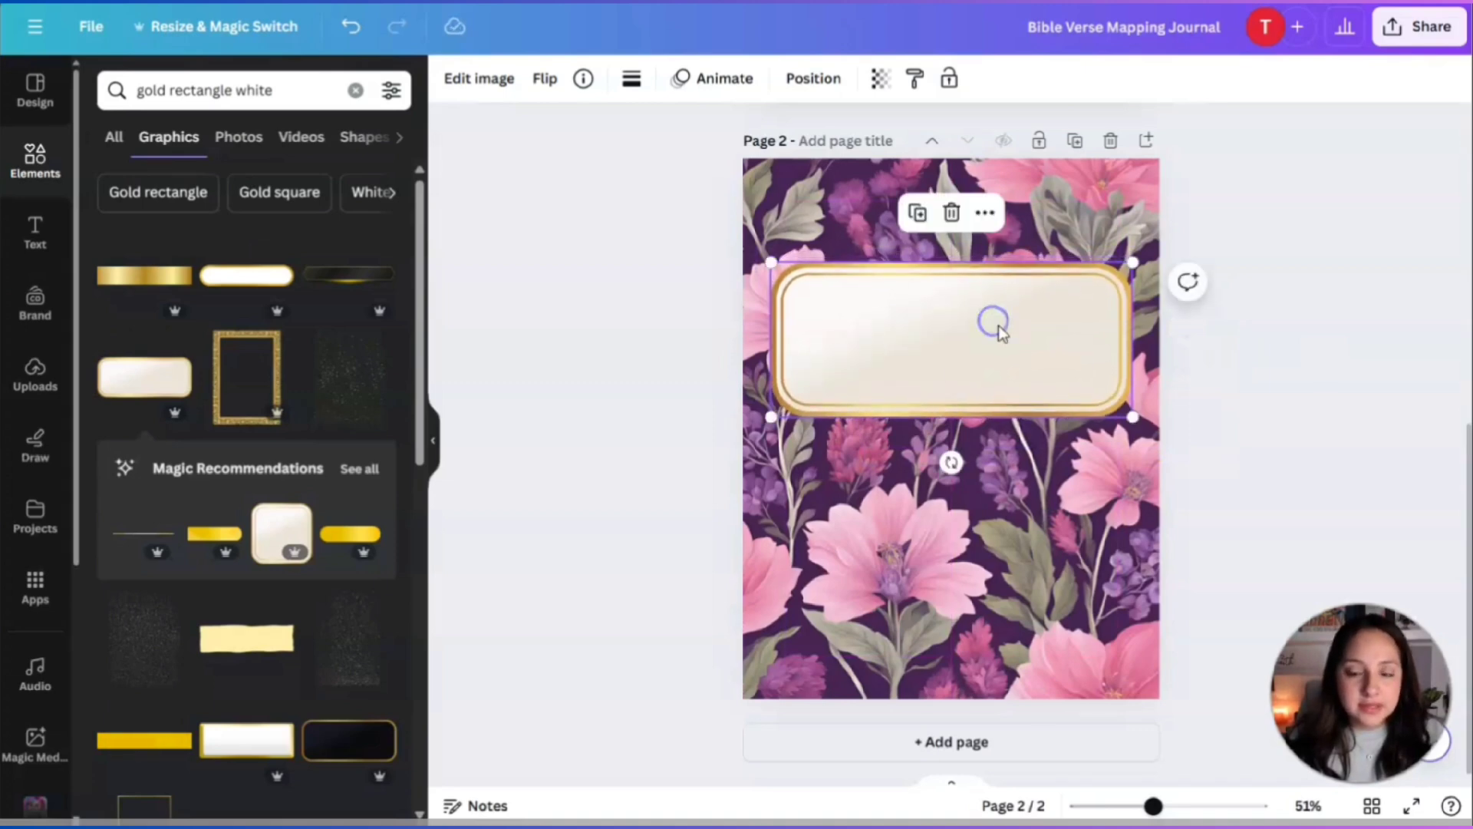
# Try a stretched gold bar graphic on page 2, then delete it.
pyautogui.scroll(-3, 338, 460)
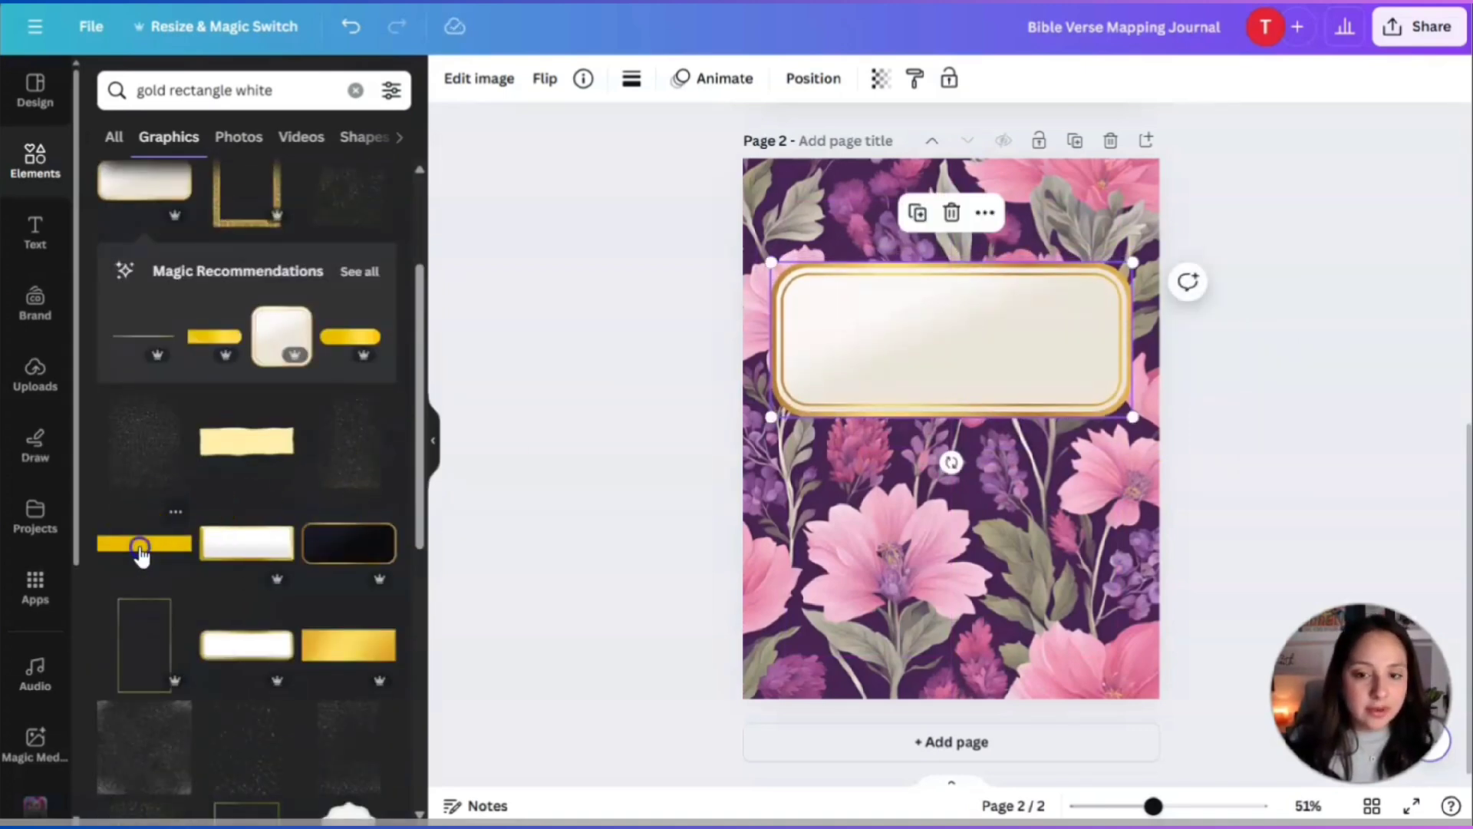
pyautogui.click(141, 546)
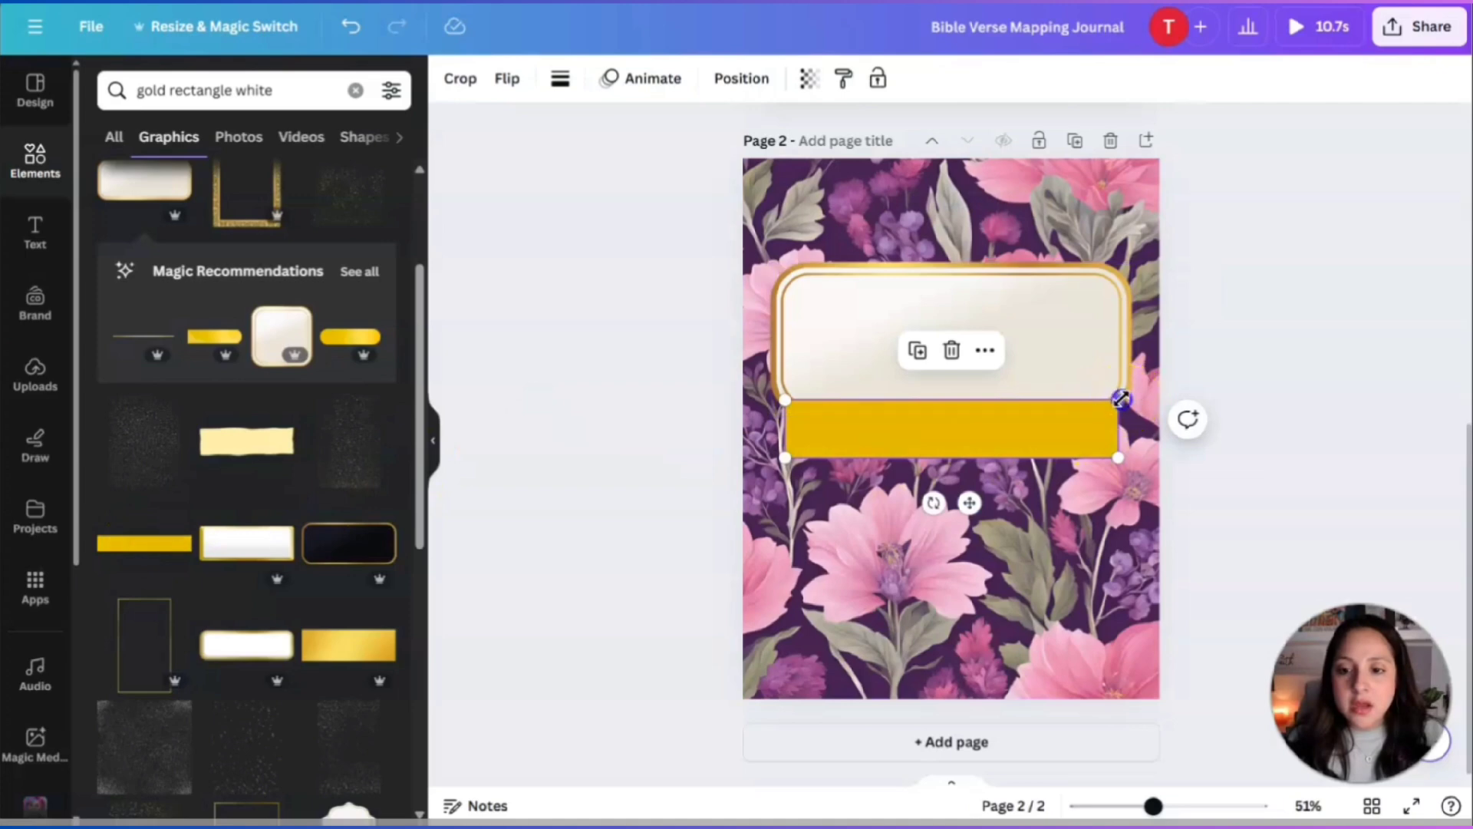
pyautogui.moveTo(1119, 400); pyautogui.dragTo(1277, 410)
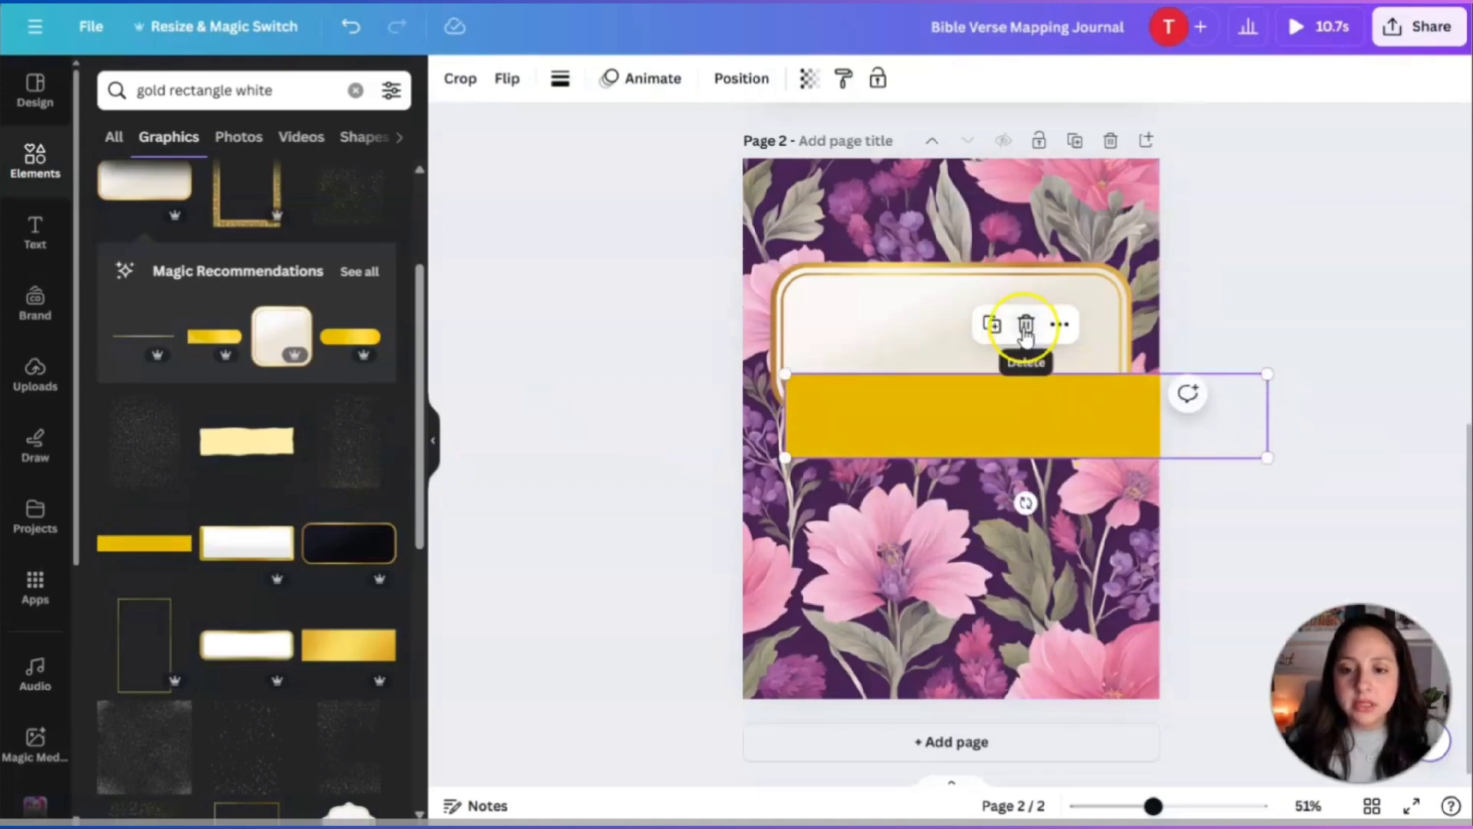
pyautogui.click(1023, 322)
pyautogui.scroll(-4, 246, 544)
pyautogui.scroll(-4, 261, 552)
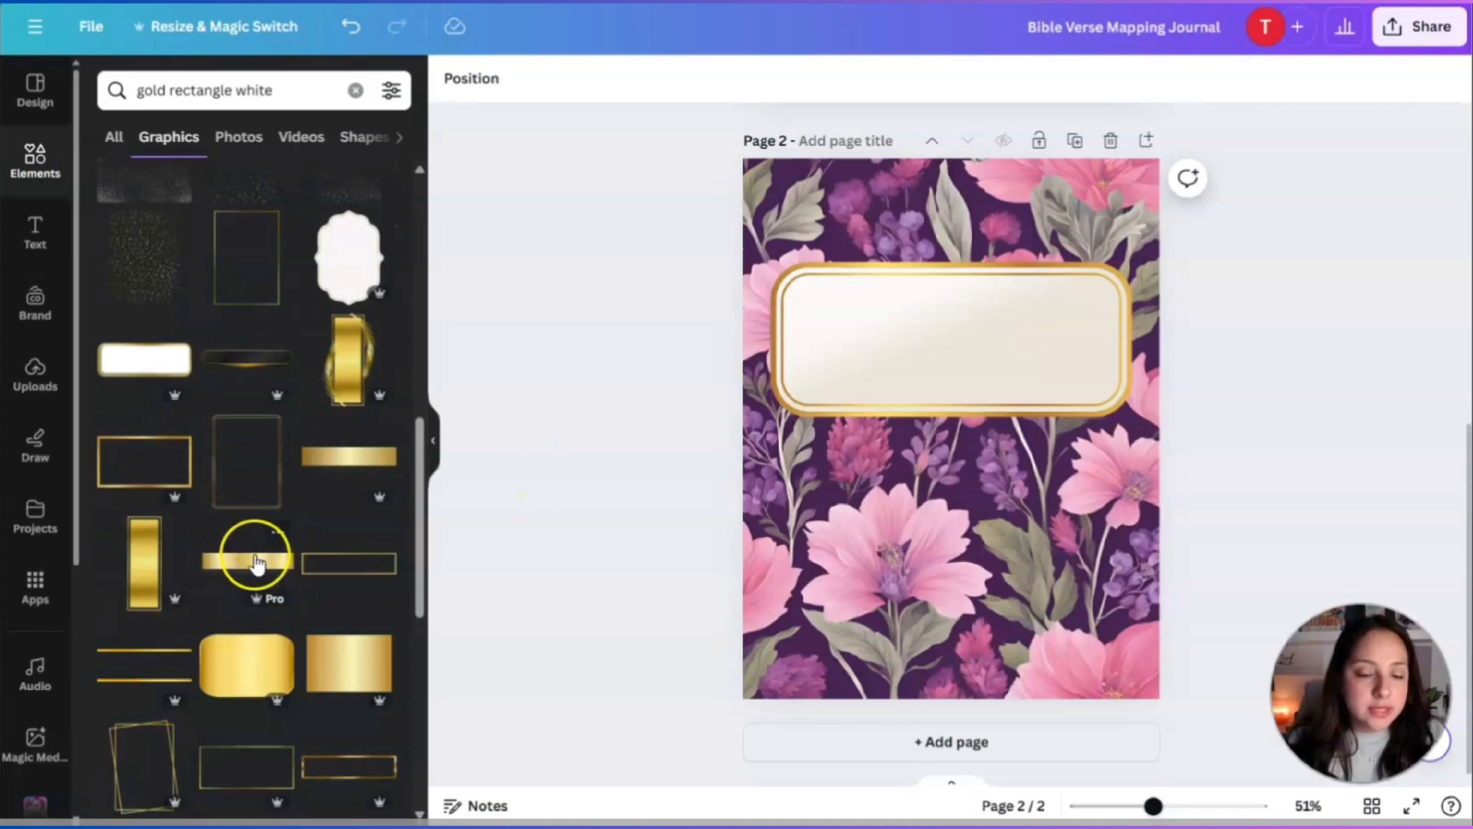
# Place a gold bar at the frame's left edge and duplicate it for the right side.
pyautogui.click(350, 469)
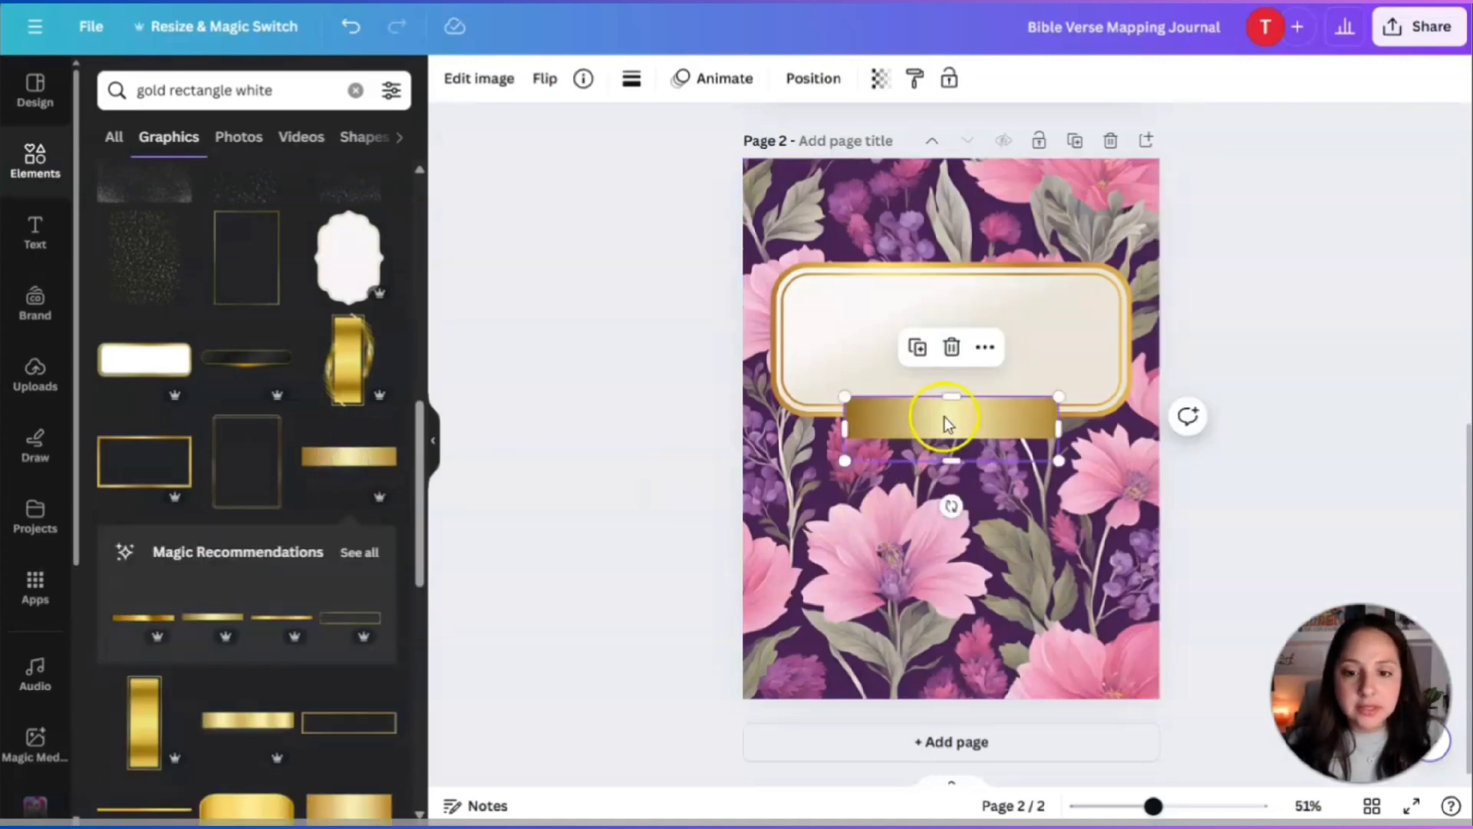
pyautogui.moveTo(943, 417); pyautogui.dragTo(1143, 333)
pyautogui.click(742, 272)
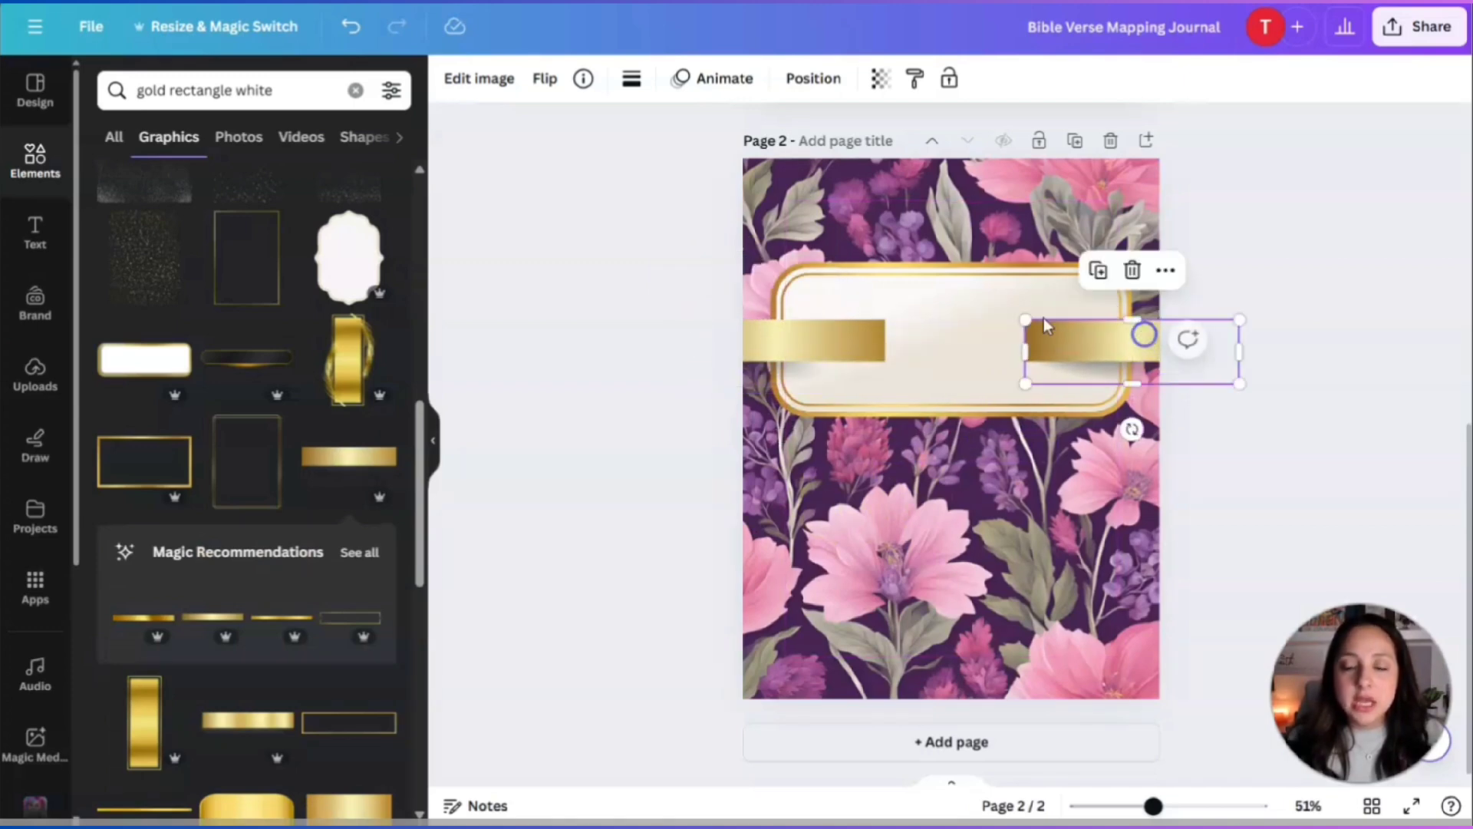
# Layer both gold bars behind the cream frame but above the floral background.
pyautogui.click(804, 79)
pyautogui.click(325, 130)
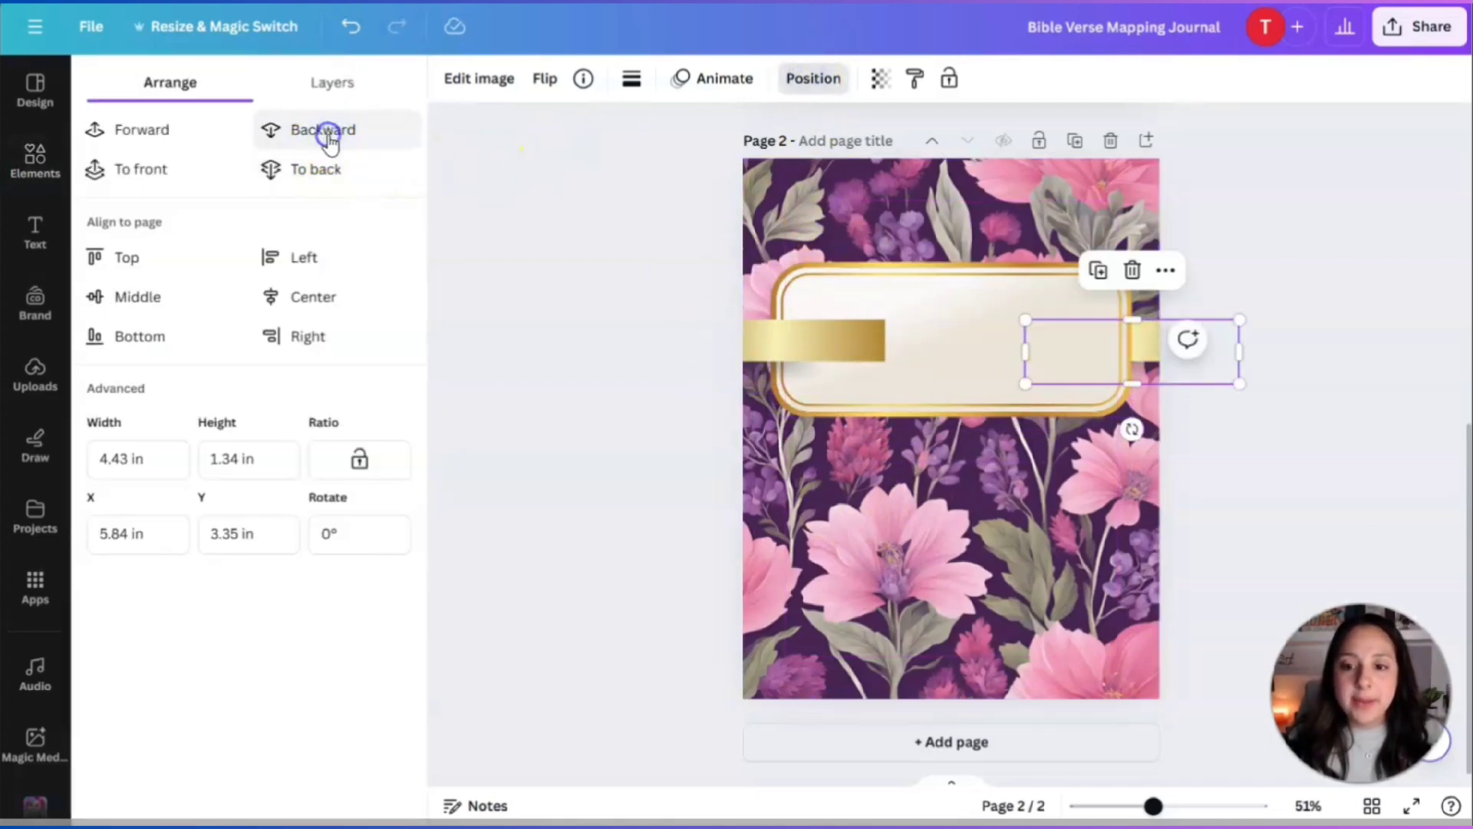
pyautogui.click(791, 338)
pyautogui.click(361, 170)
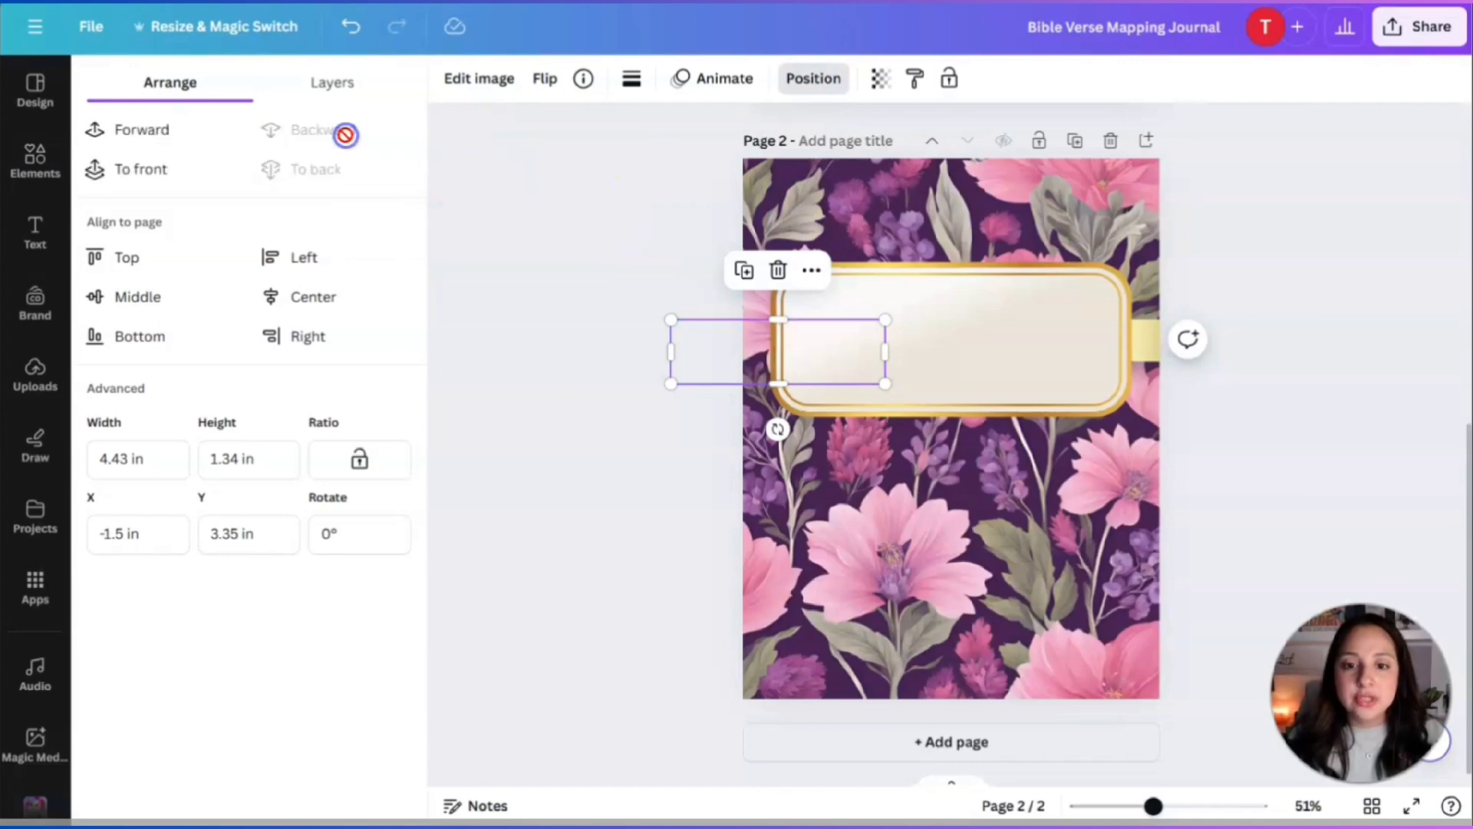
pyautogui.click(125, 131)
pyautogui.click(1216, 372)
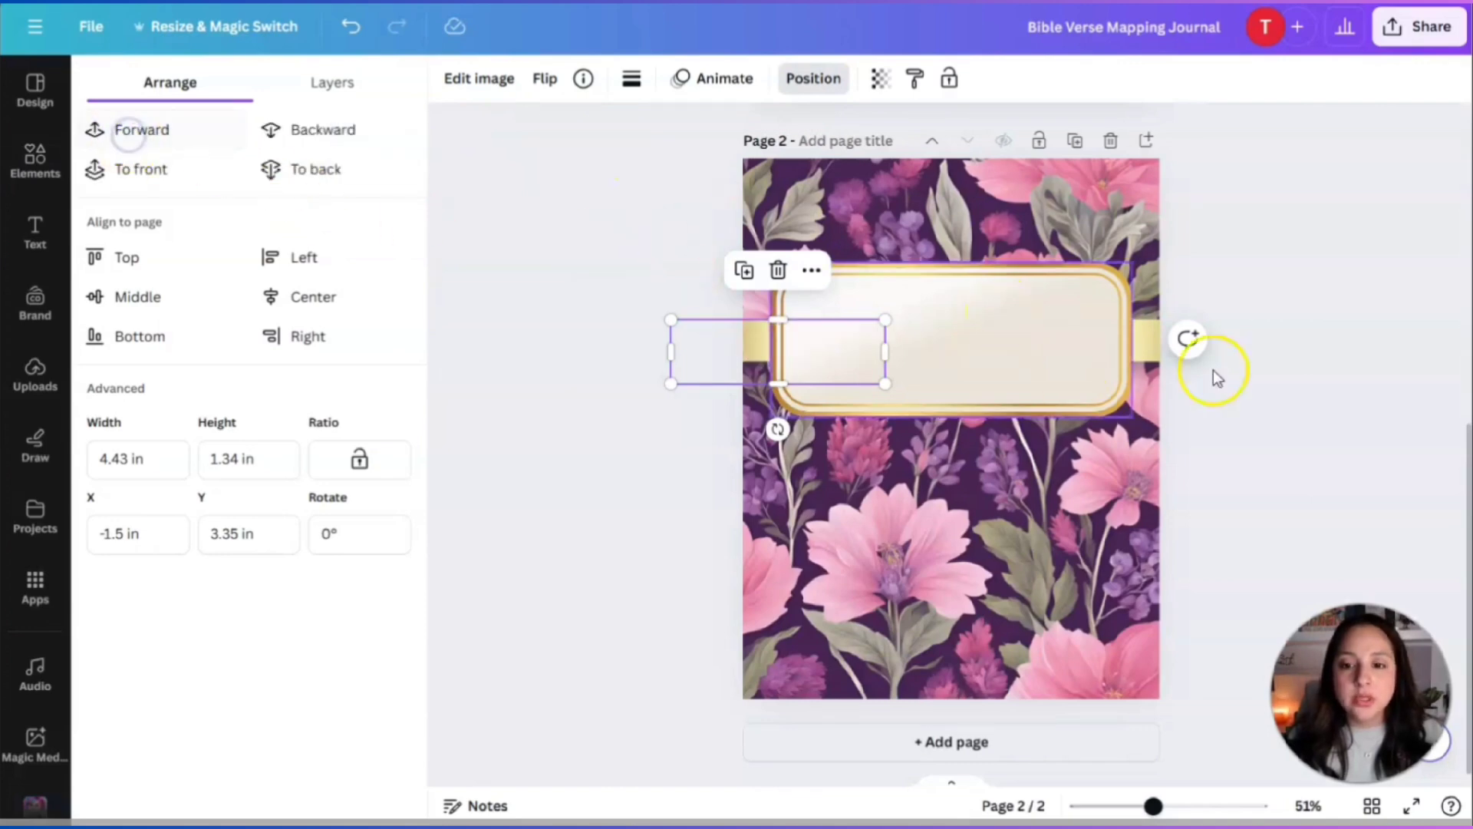
pyautogui.click(1006, 358)
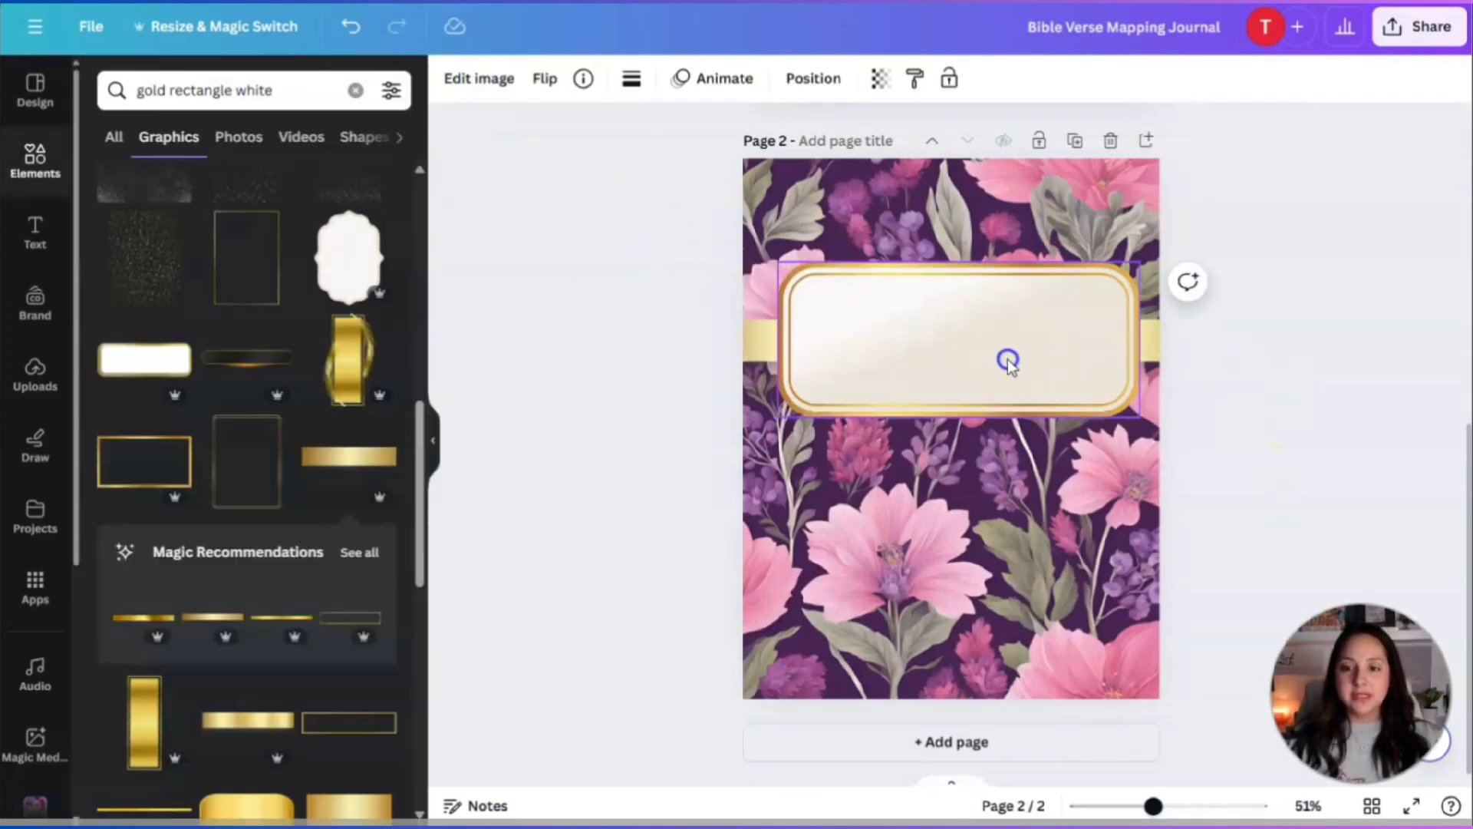
pyautogui.click(1243, 439)
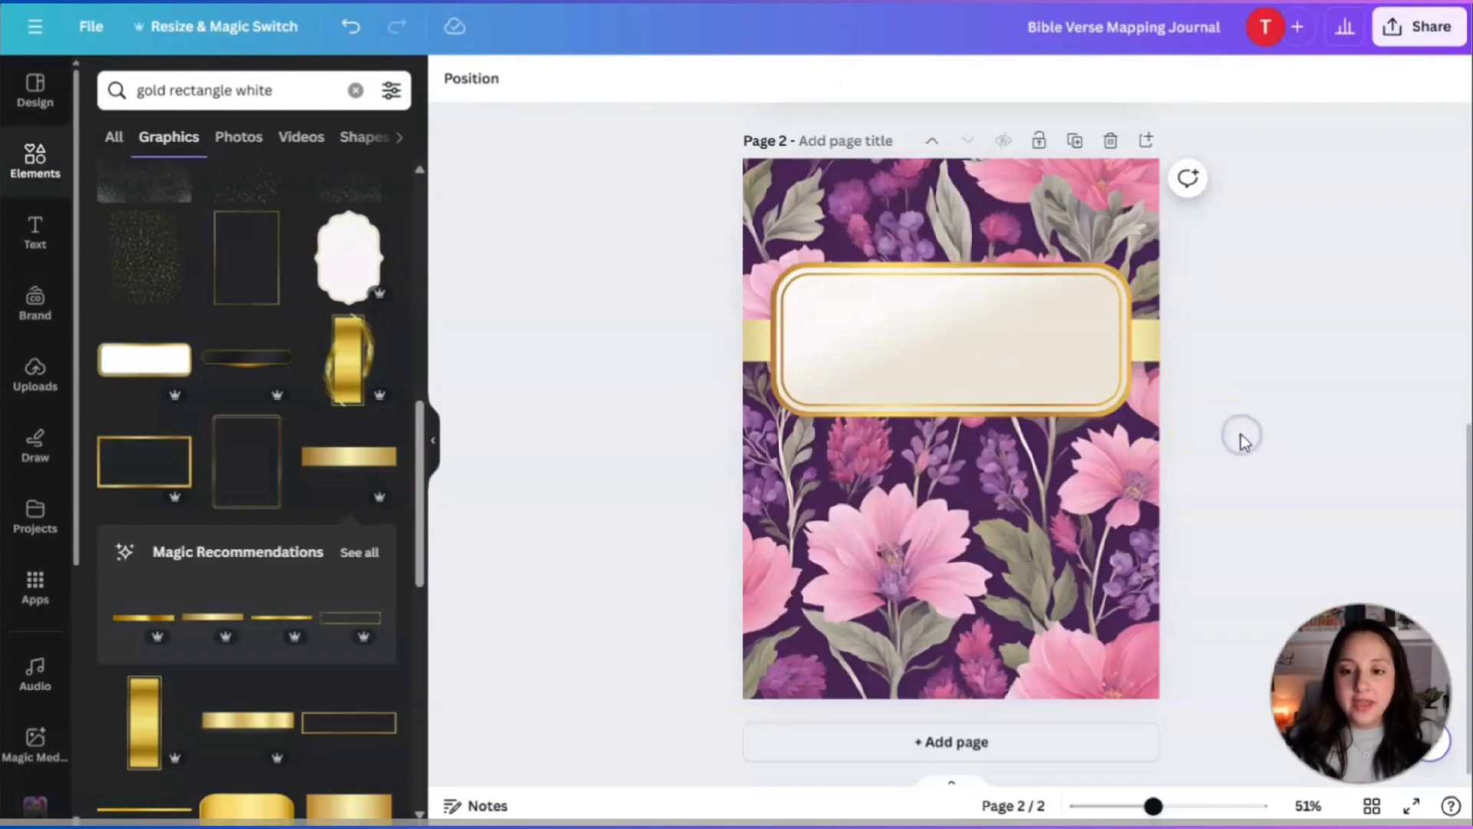
pyautogui.scroll(5, 1319, 403)
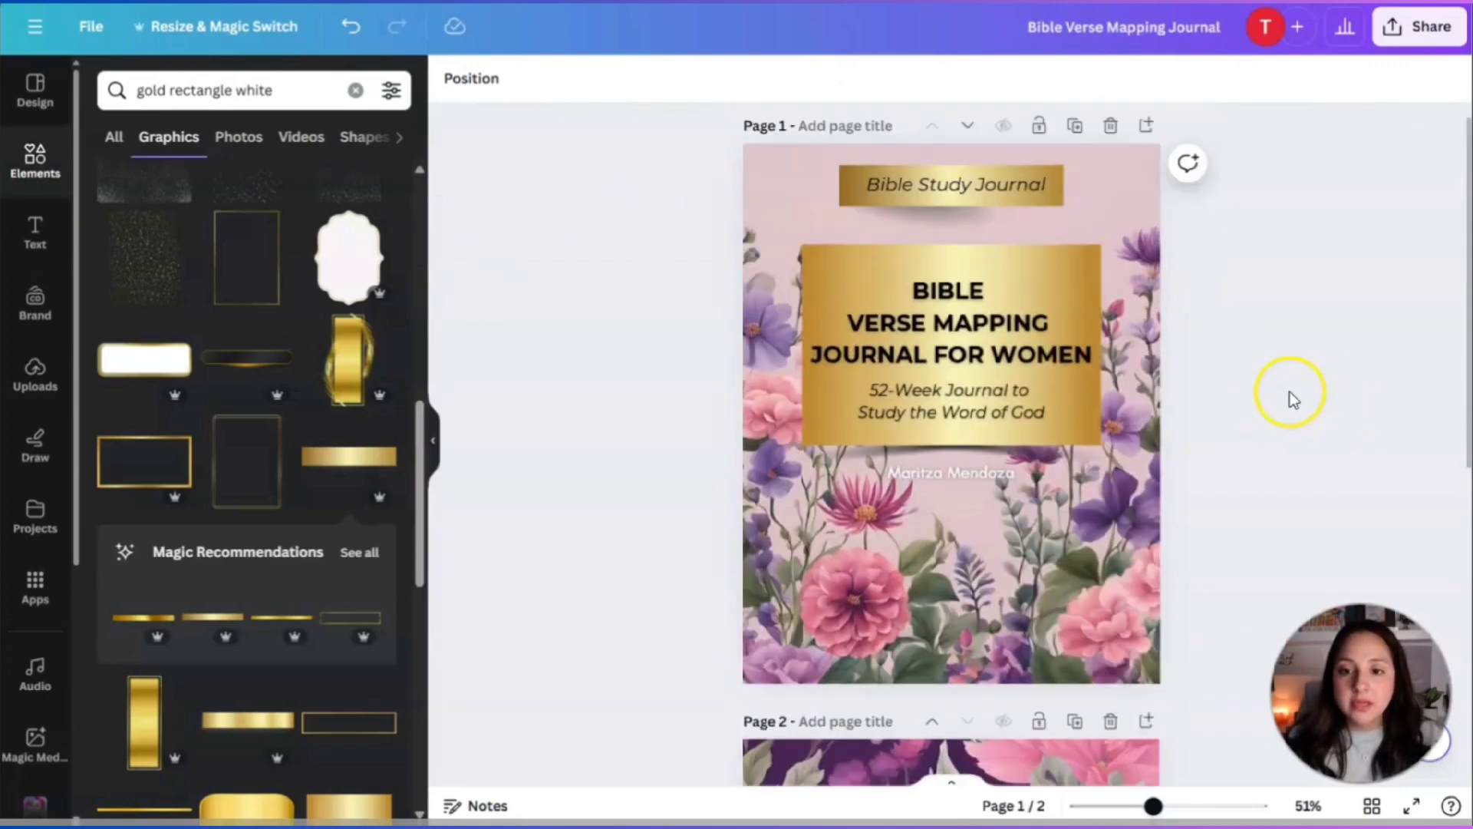
# Drag the cover title into page 2's frame, delete its BIBLE line, and centre the box vertically.
pyautogui.click(955, 408)
pyautogui.moveTo(956, 408); pyautogui.dragTo(903, 590)
pyautogui.doubleClick(984, 614)
pyautogui.click(994, 602)
pyautogui.press('BackSpace')
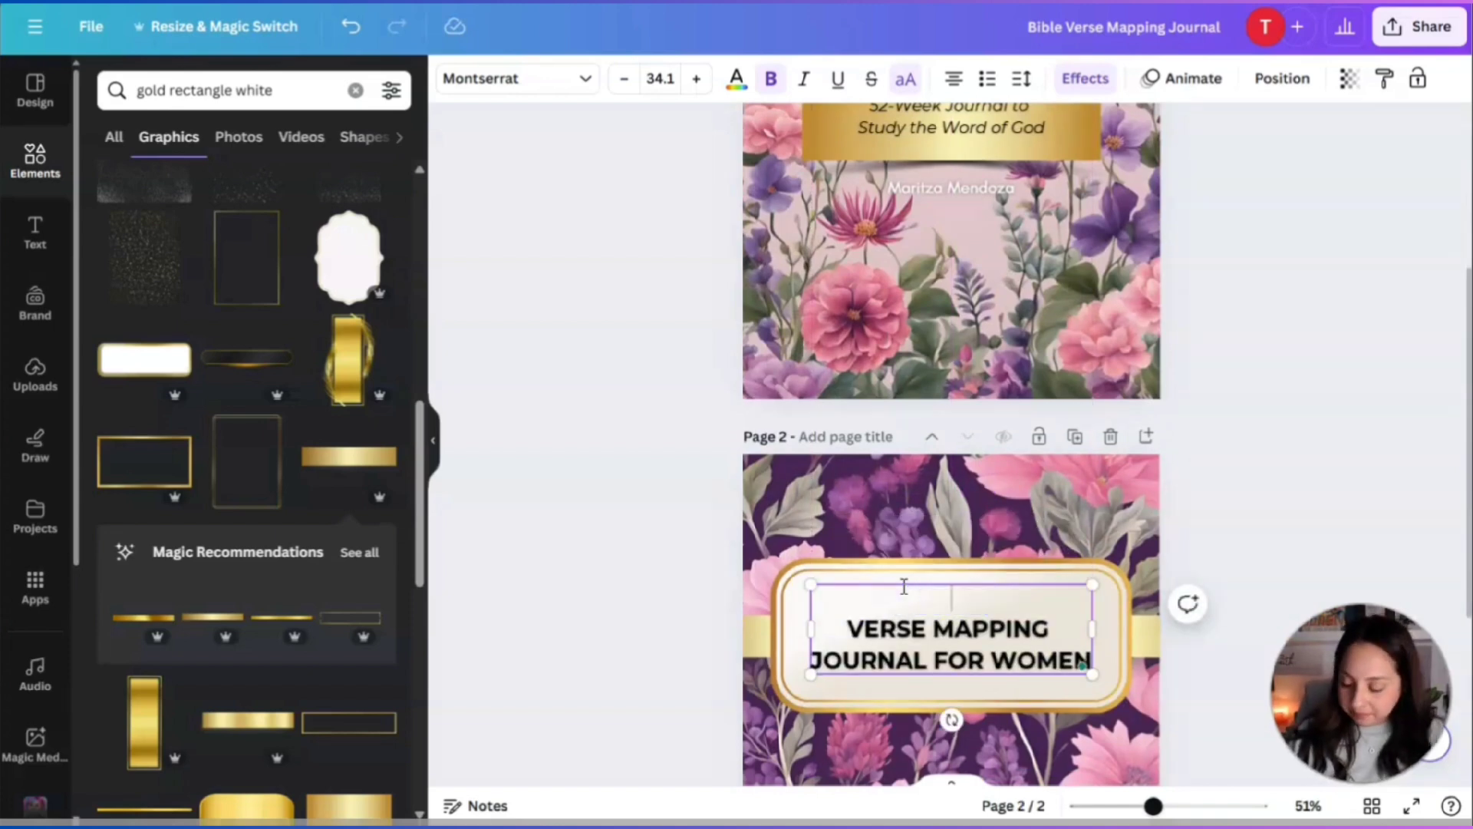
pyautogui.press('Delete')
pyautogui.click(1251, 484)
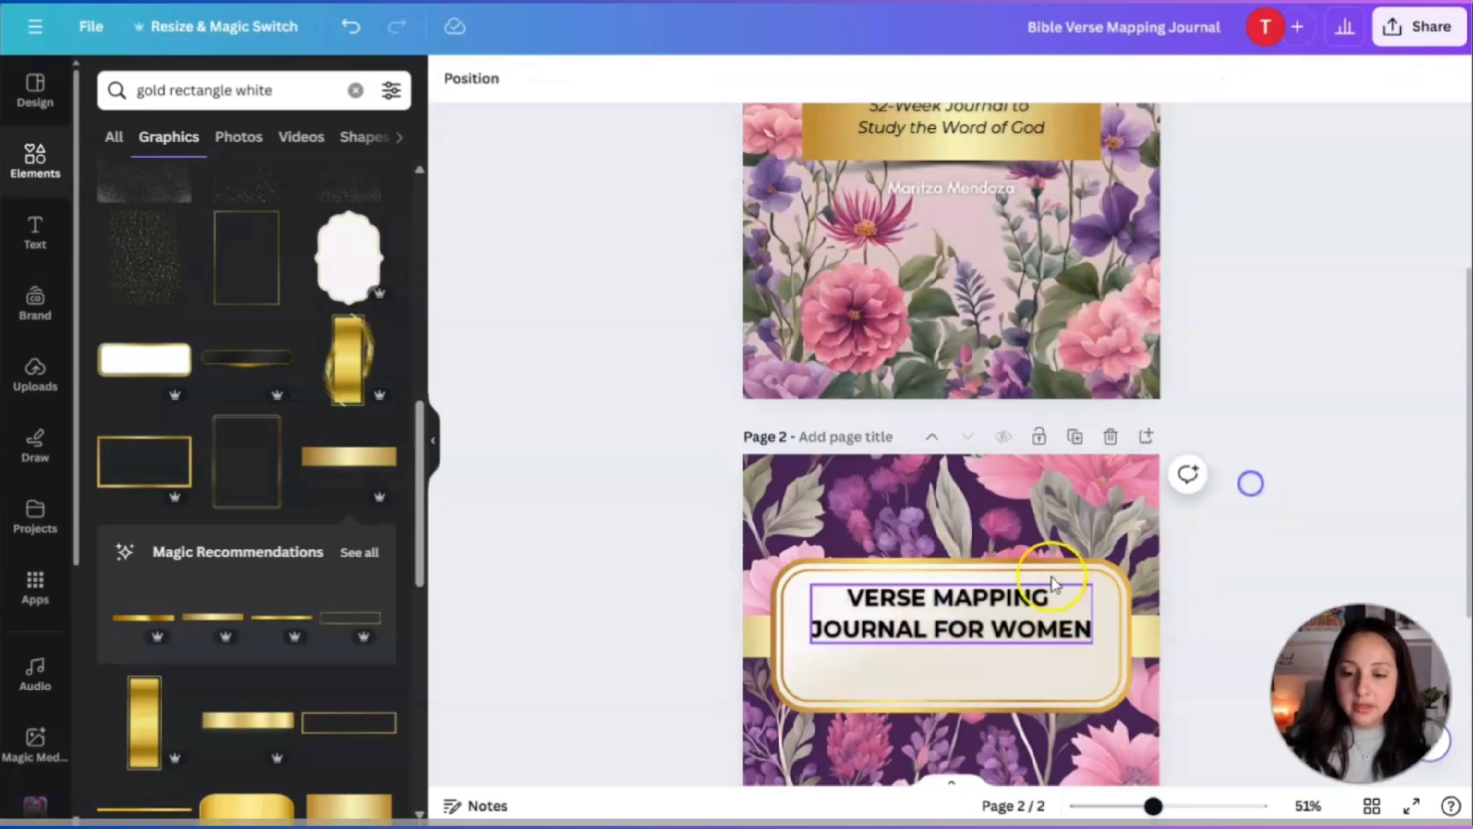
pyautogui.click(970, 598)
pyautogui.moveTo(970, 598); pyautogui.dragTo(969, 642)
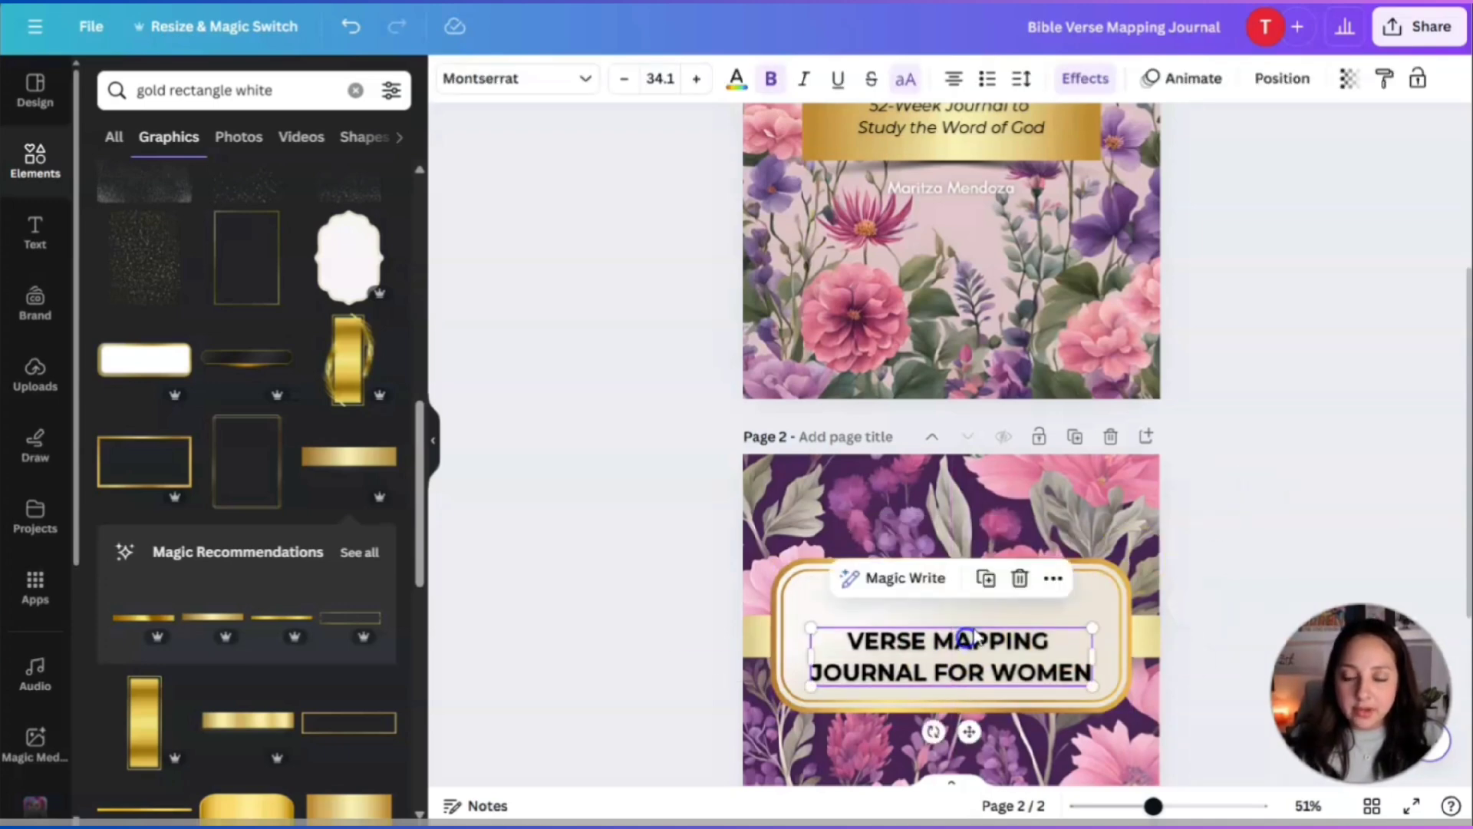
pyautogui.click(1230, 474)
# Add a Brand Kit heading text box with the new heading word, then undo a resize attempt.
pyautogui.scroll(-2, 1230, 474)
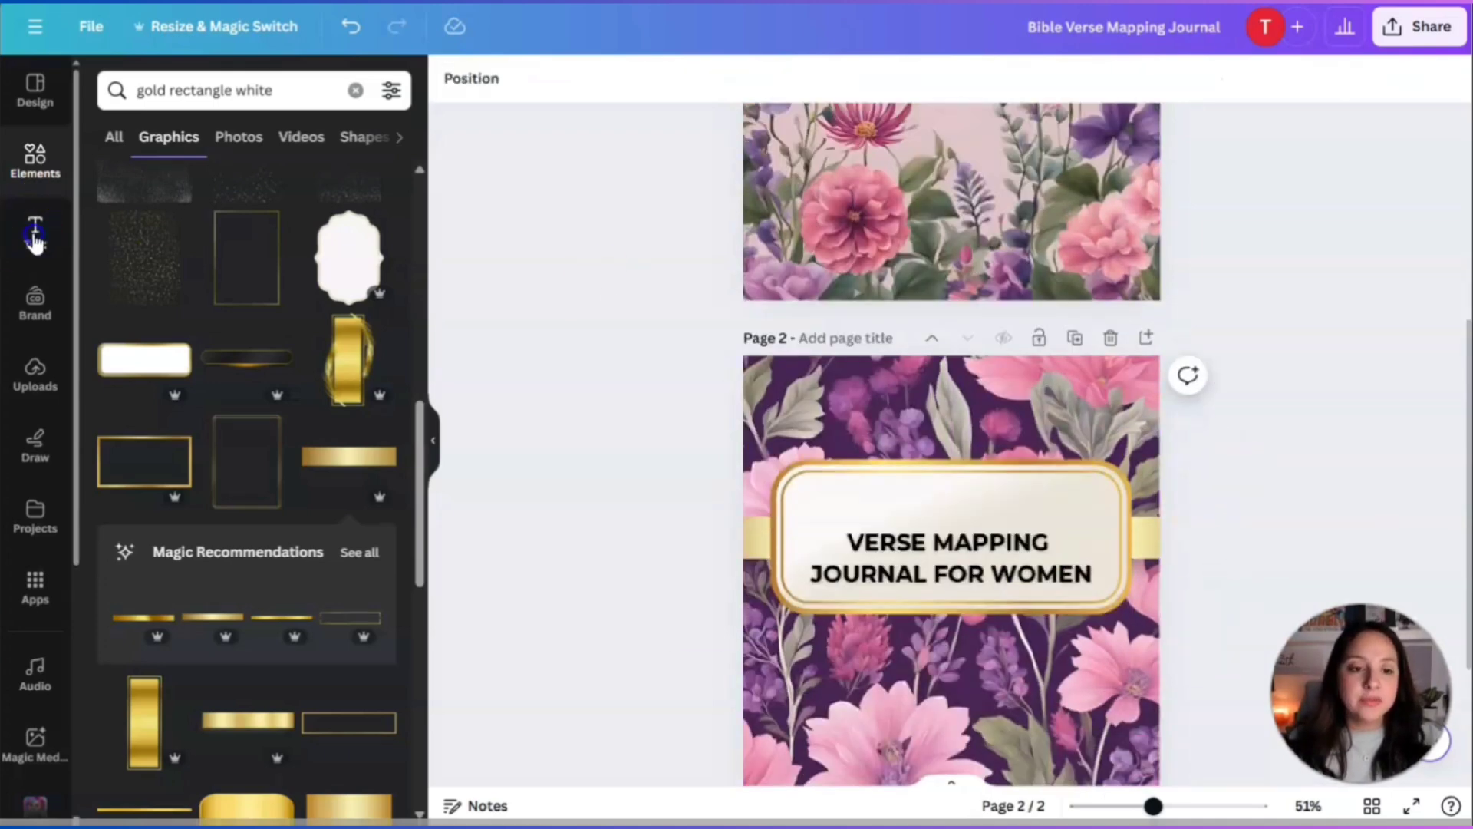
pyautogui.click(35, 238)
pyautogui.scroll(-3, 165, 537)
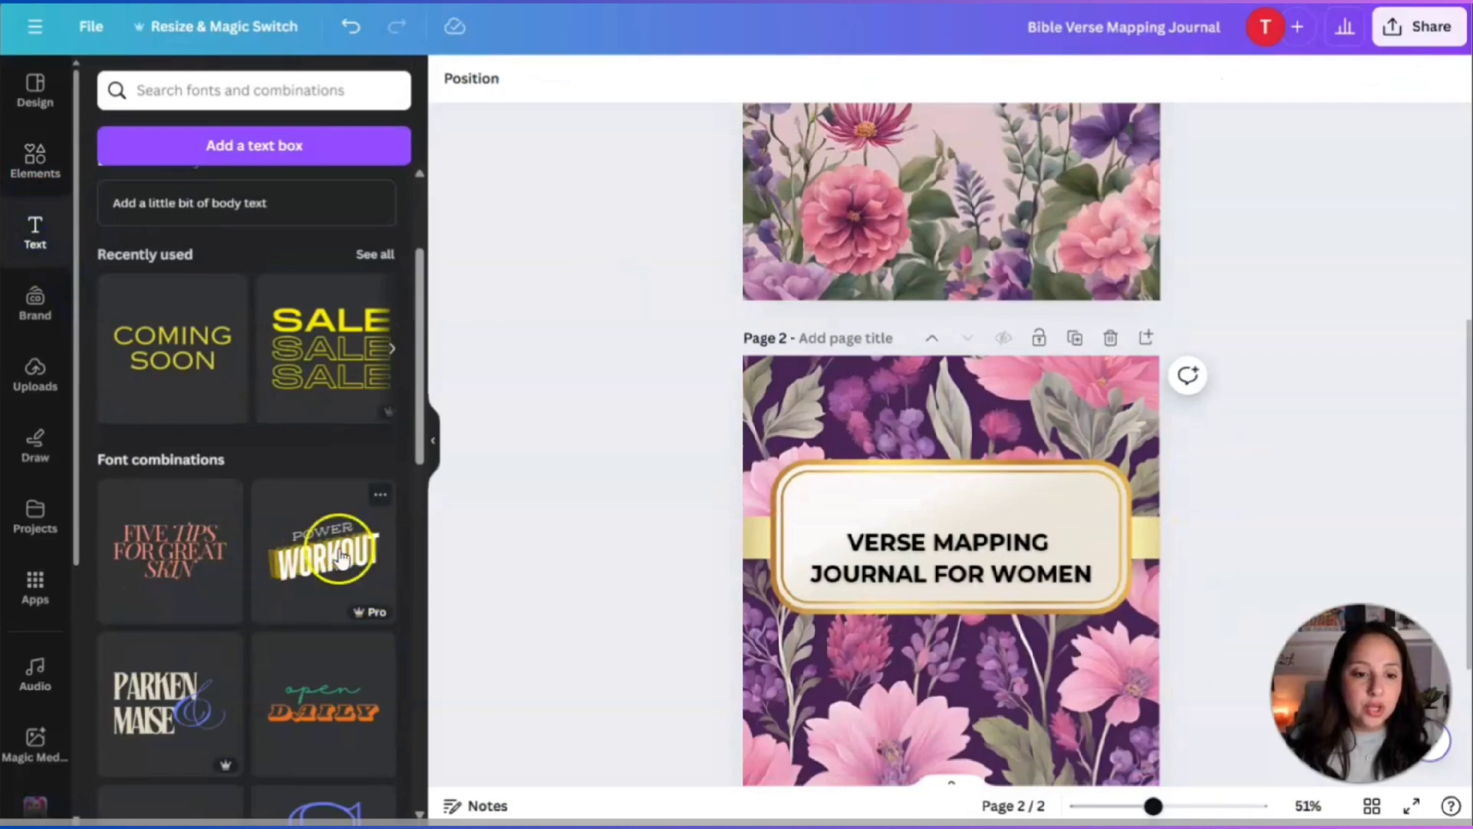
pyautogui.scroll(1, 159, 546)
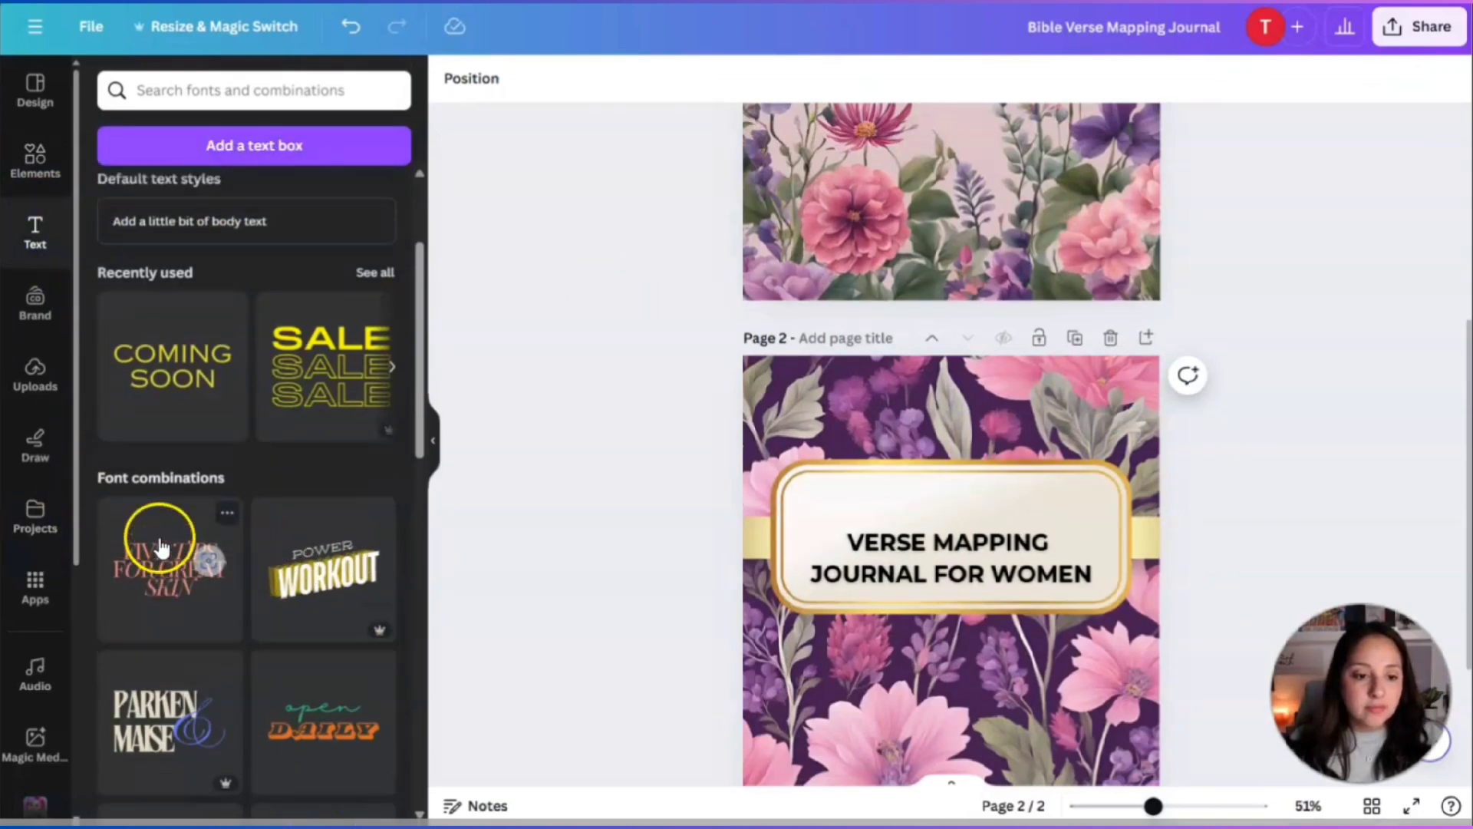
pyautogui.scroll(3, 160, 547)
pyautogui.click(158, 240)
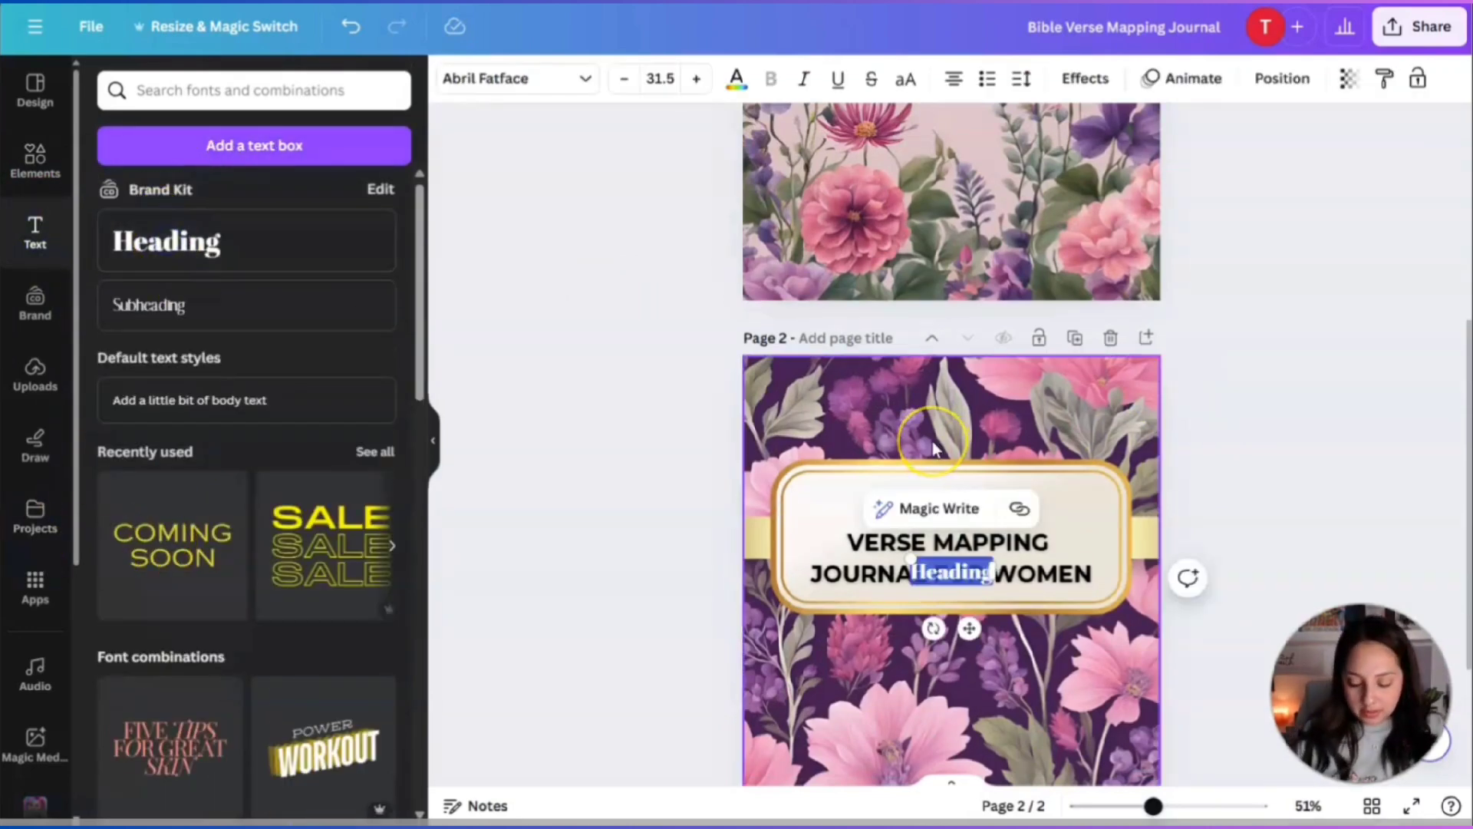
pyautogui.write('Holy')
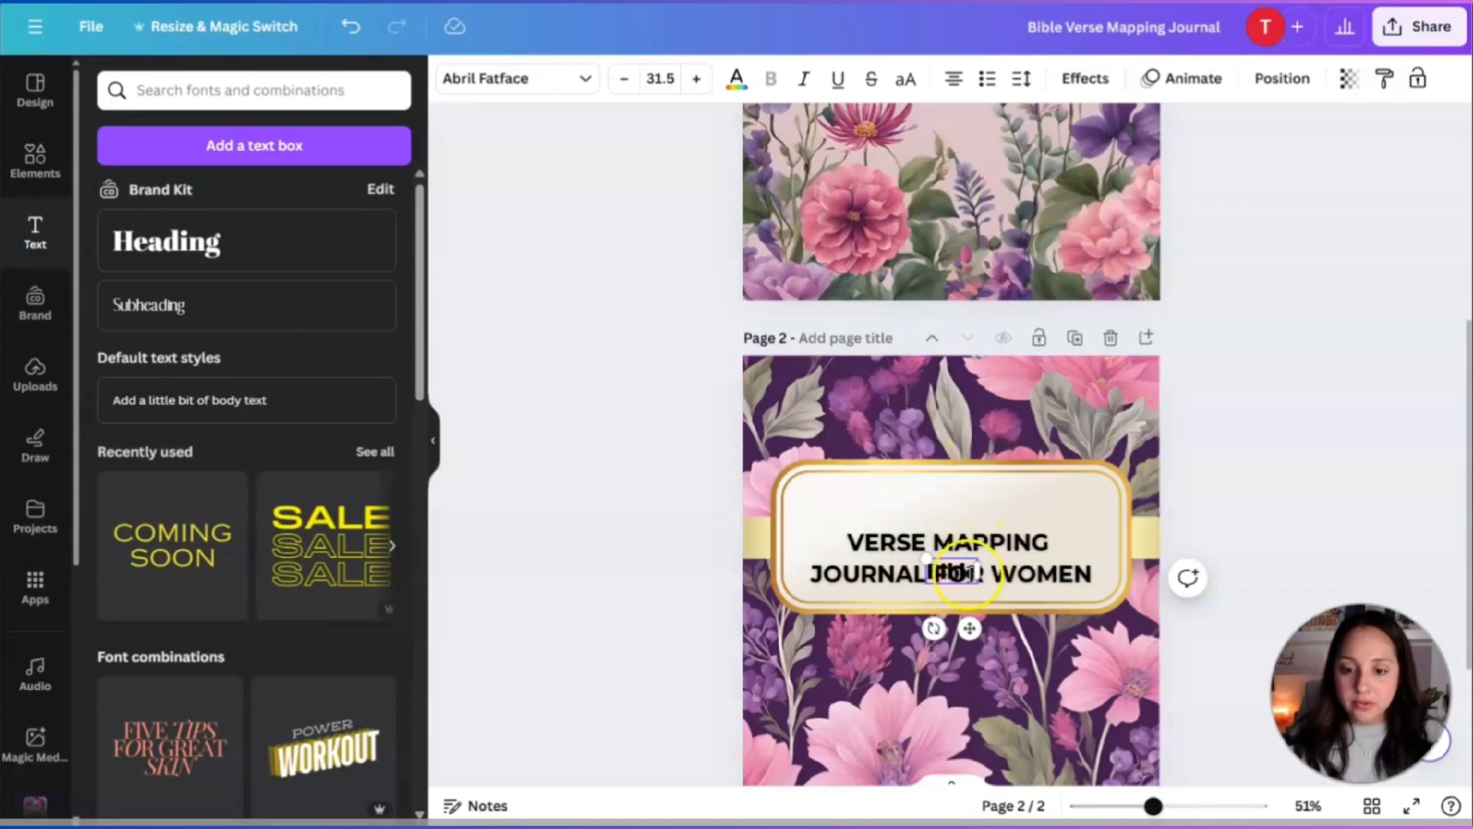
pyautogui.moveTo(796, 541); pyautogui.dragTo(763, 539)
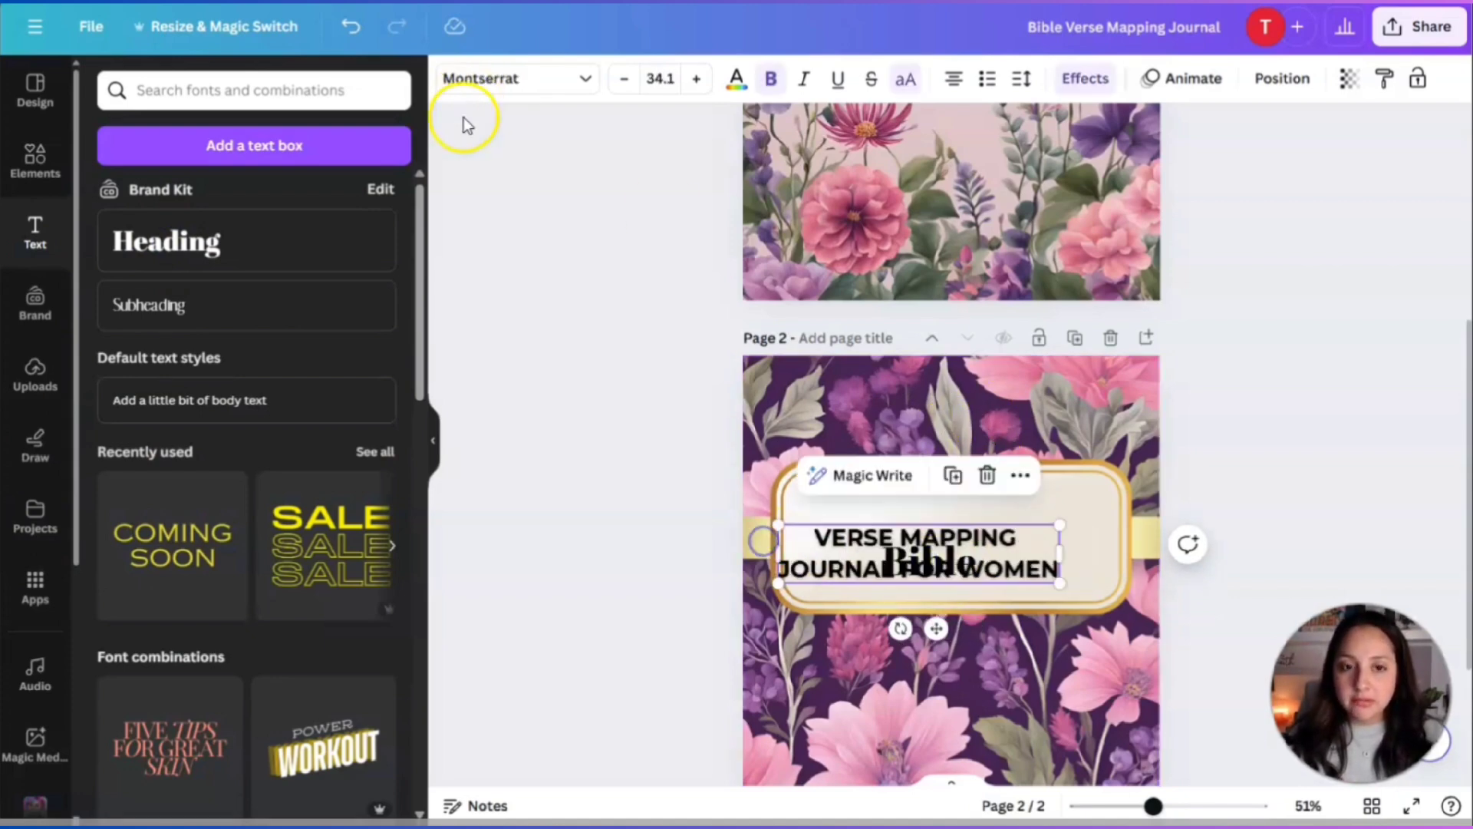
pyautogui.click(349, 35)
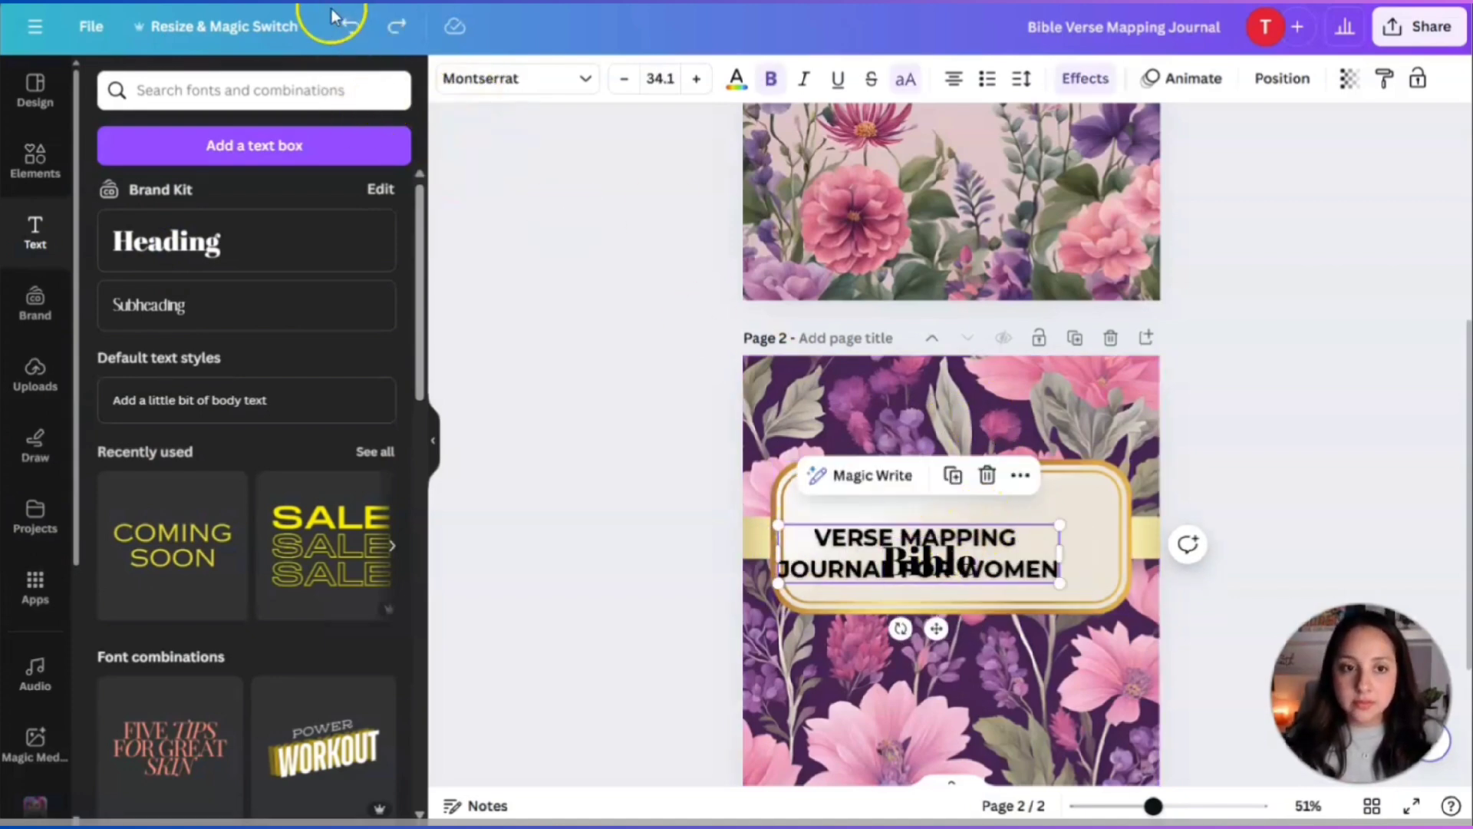
# Move the Bible heading above VERSE MAPPING in the frame and make it uppercase.
pyautogui.click(349, 29)
pyautogui.click(929, 569)
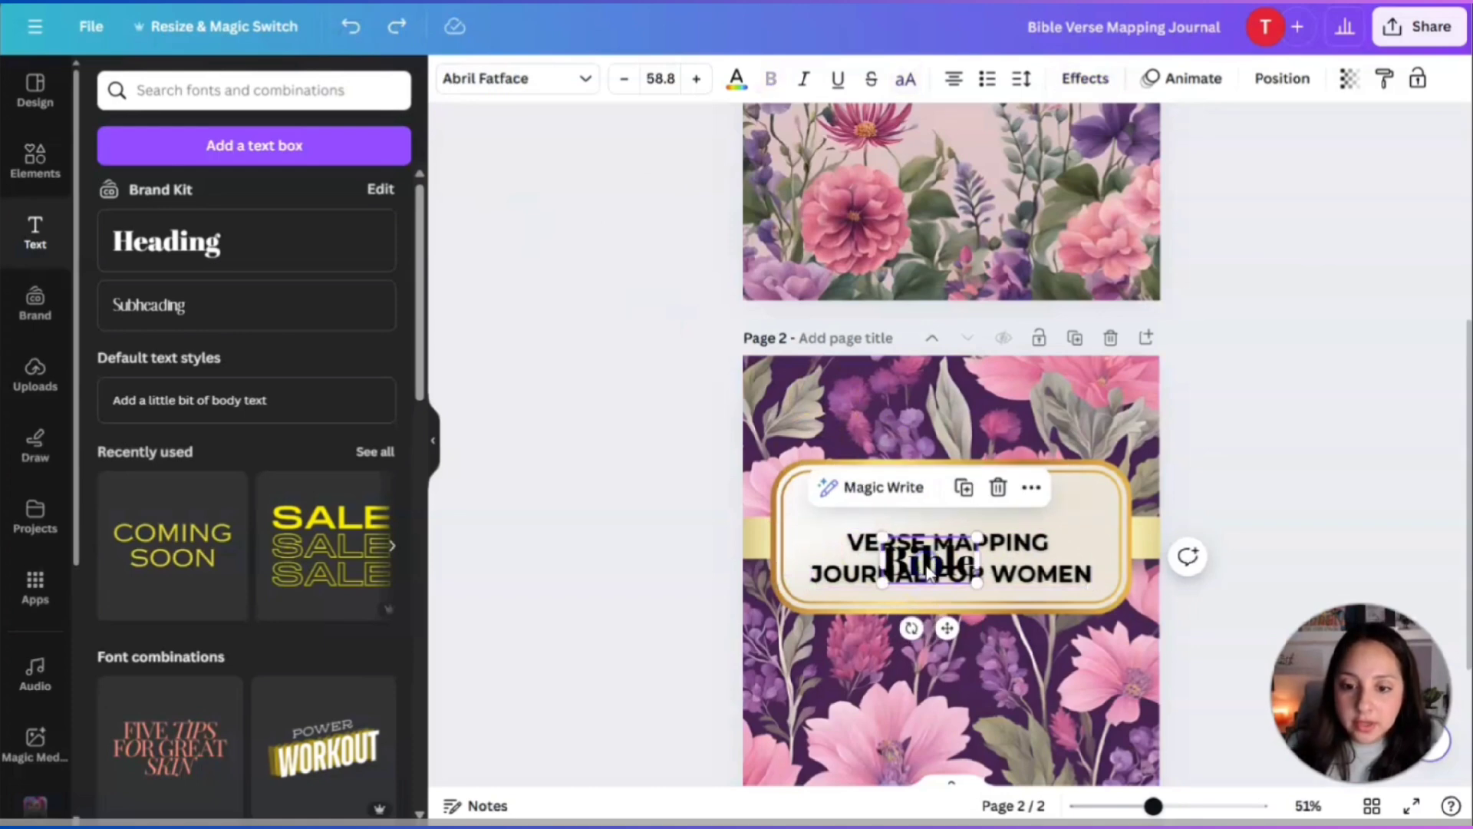
pyautogui.moveTo(928, 572); pyautogui.dragTo(949, 515)
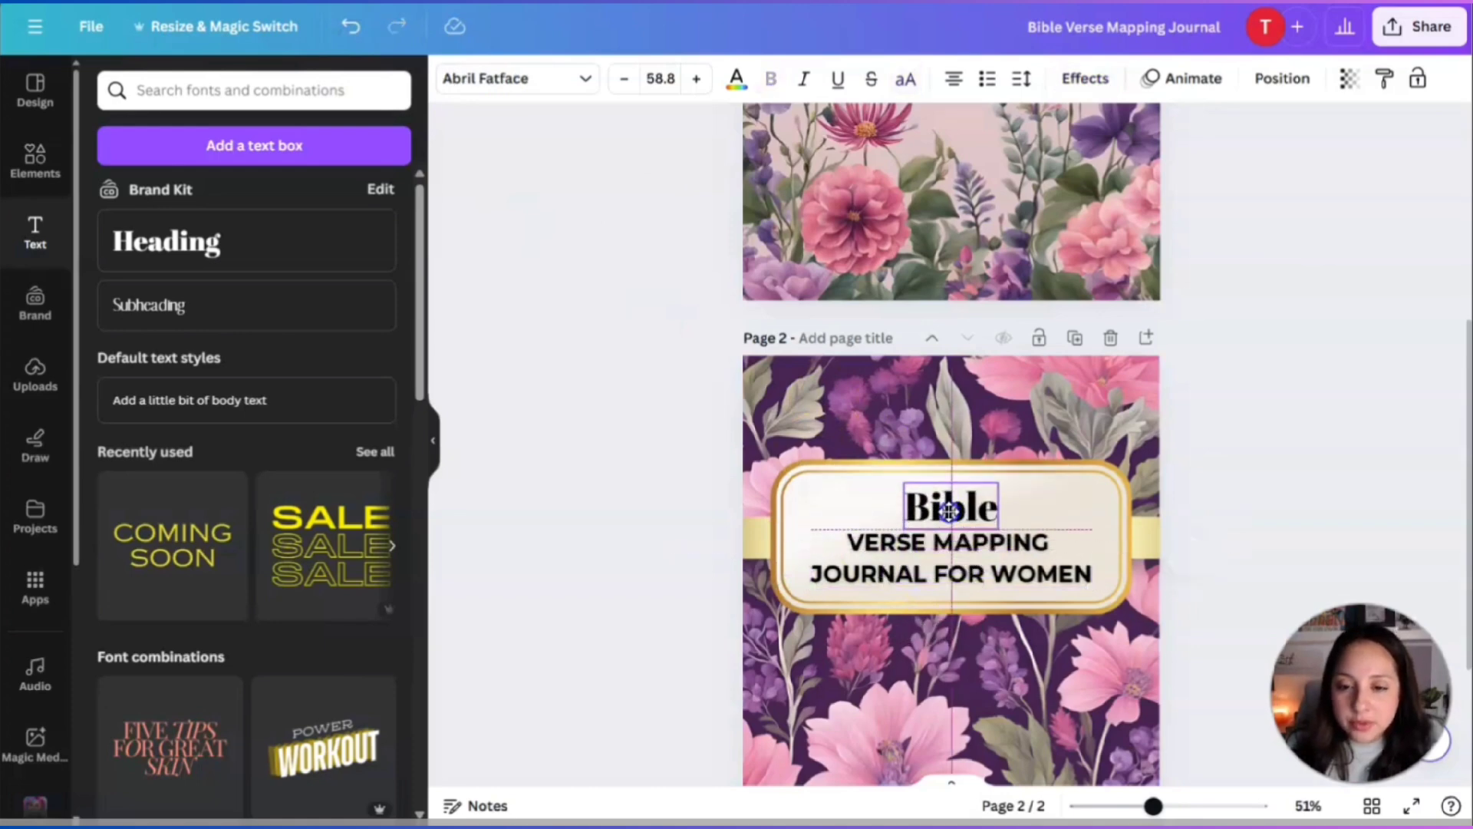
pyautogui.click(911, 82)
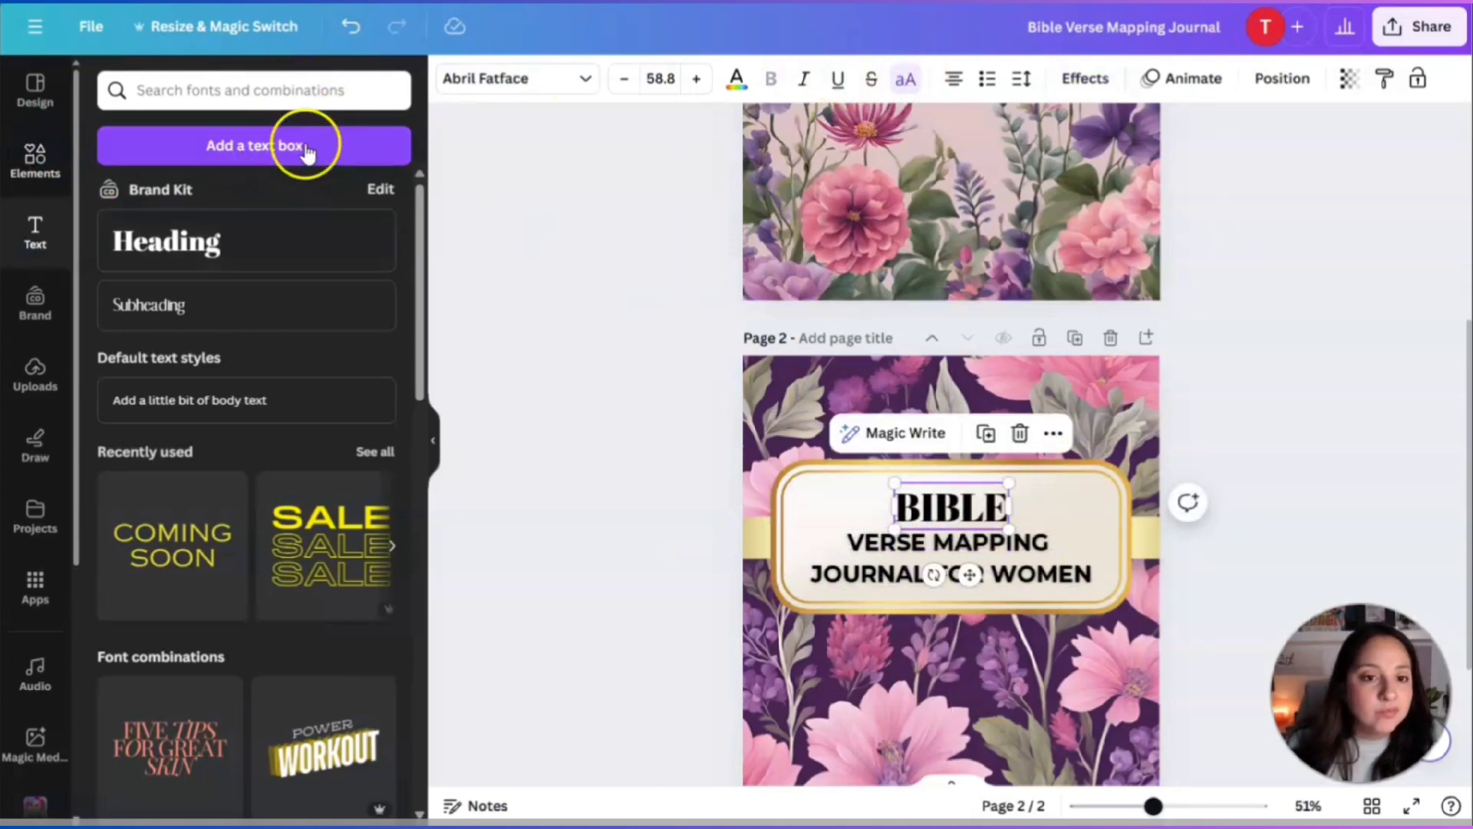
# Try the Brittany font and mixed case on the BIBLE heading.
pyautogui.click(477, 80)
pyautogui.scroll(-8, 132, 480)
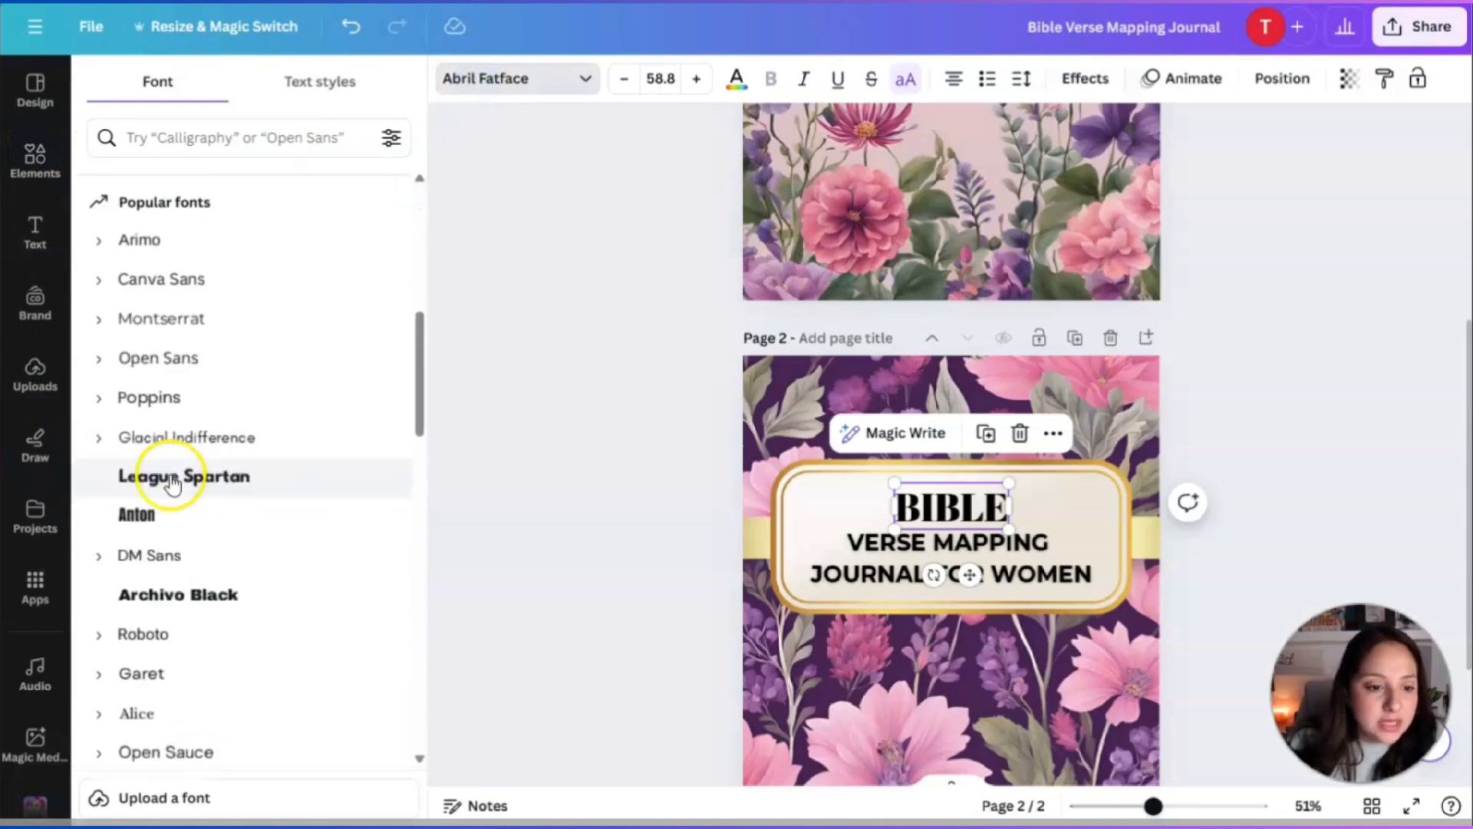
pyautogui.scroll(-2, 172, 484)
pyautogui.scroll(-4, 172, 484)
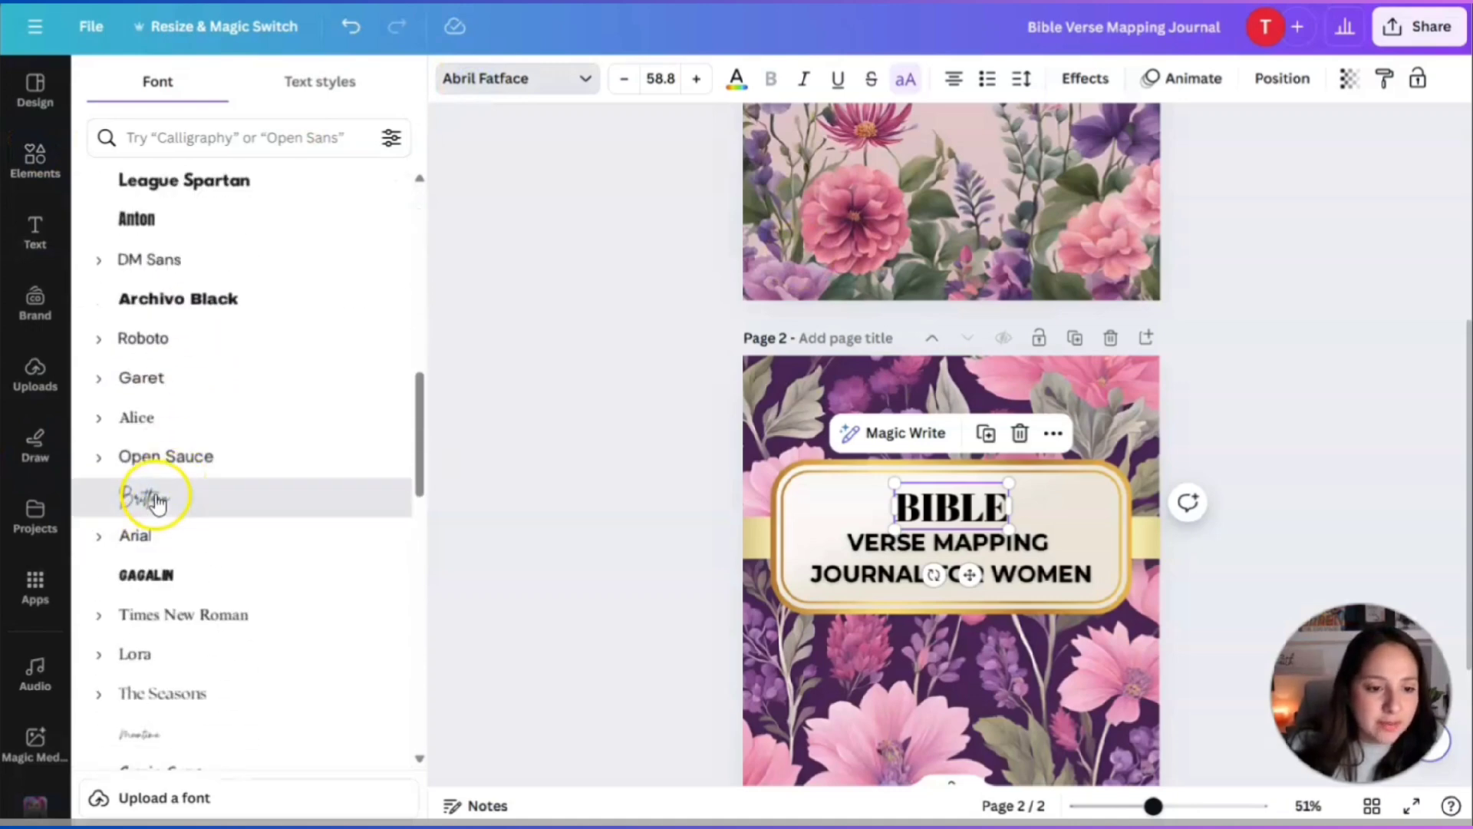
pyautogui.click(155, 495)
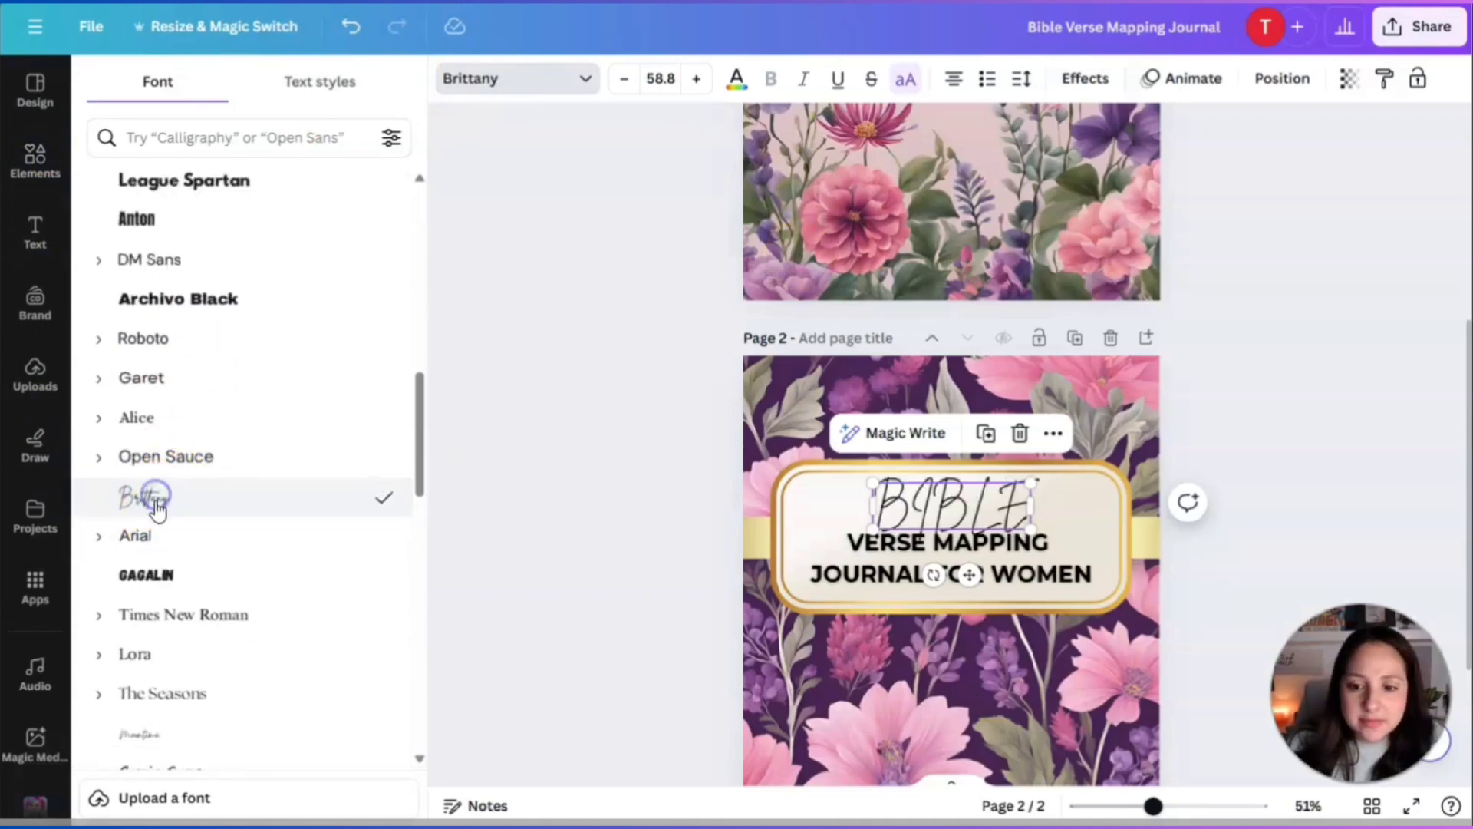
pyautogui.click(908, 78)
pyautogui.click(1020, 531)
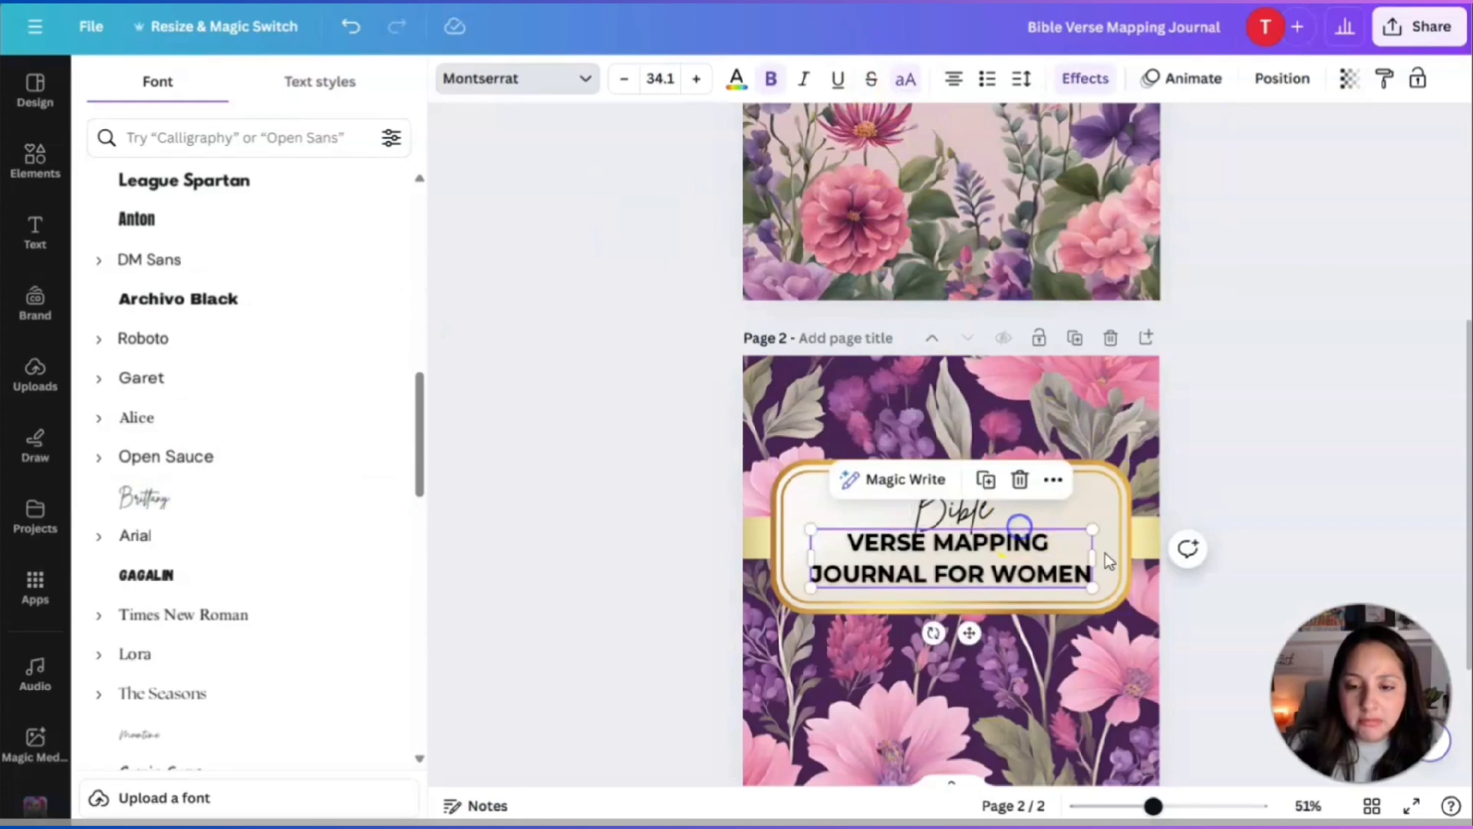
pyautogui.click(1267, 480)
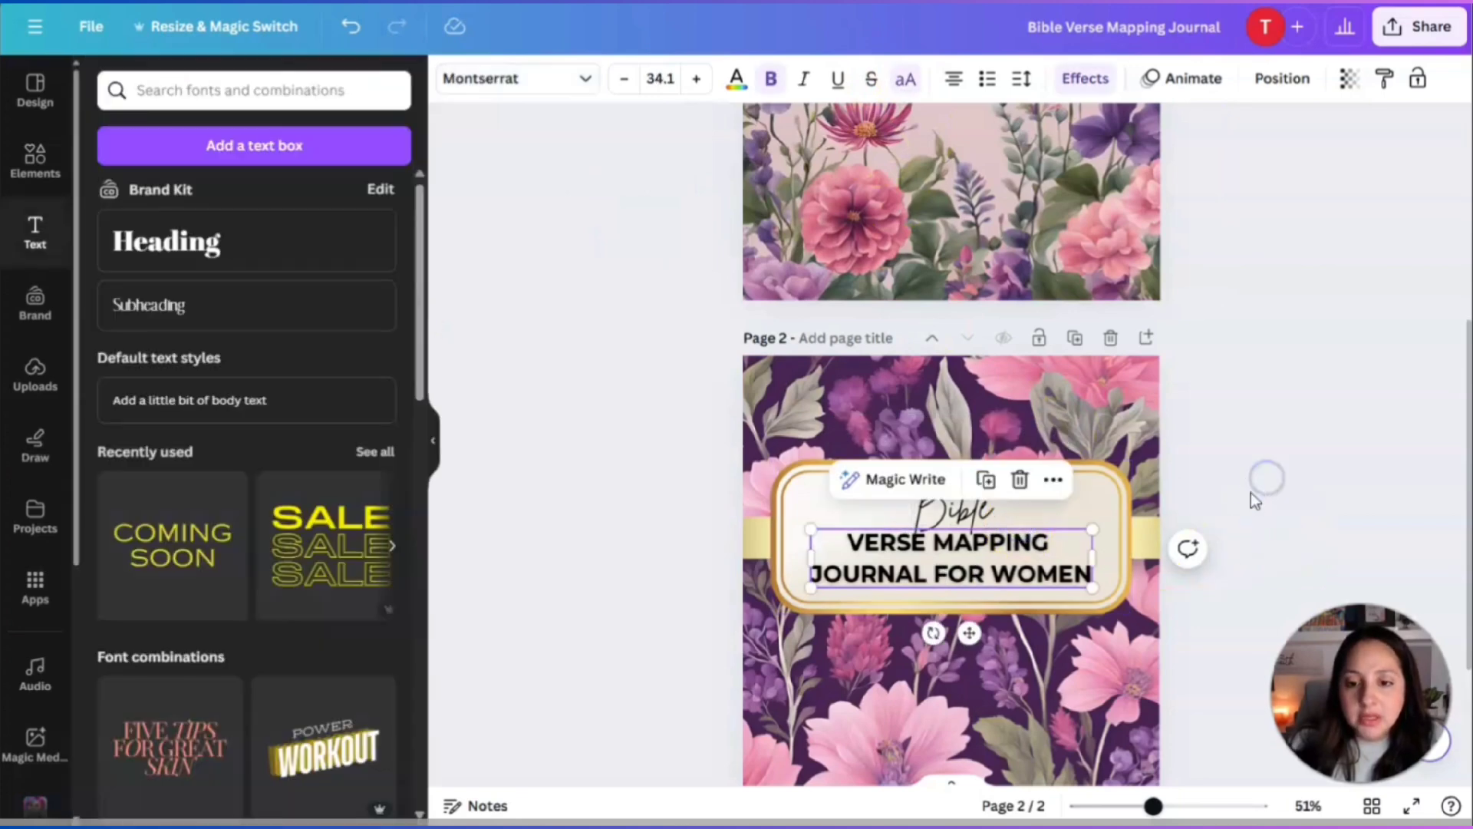
# Revert BIBLE to Abril Fatface capitals, then set it in Montserrat instead.
pyautogui.click(968, 510)
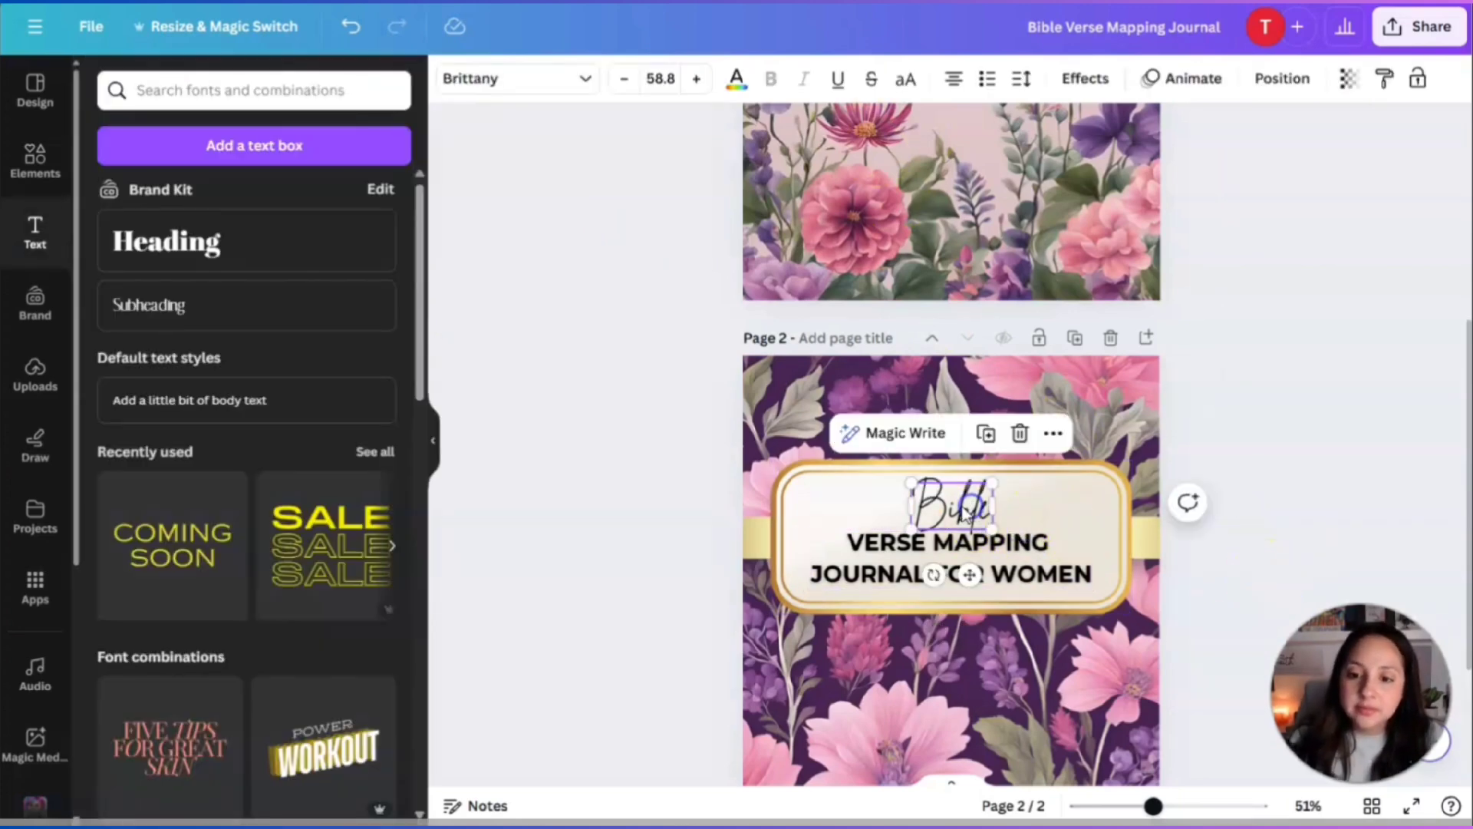
pyautogui.click(352, 29)
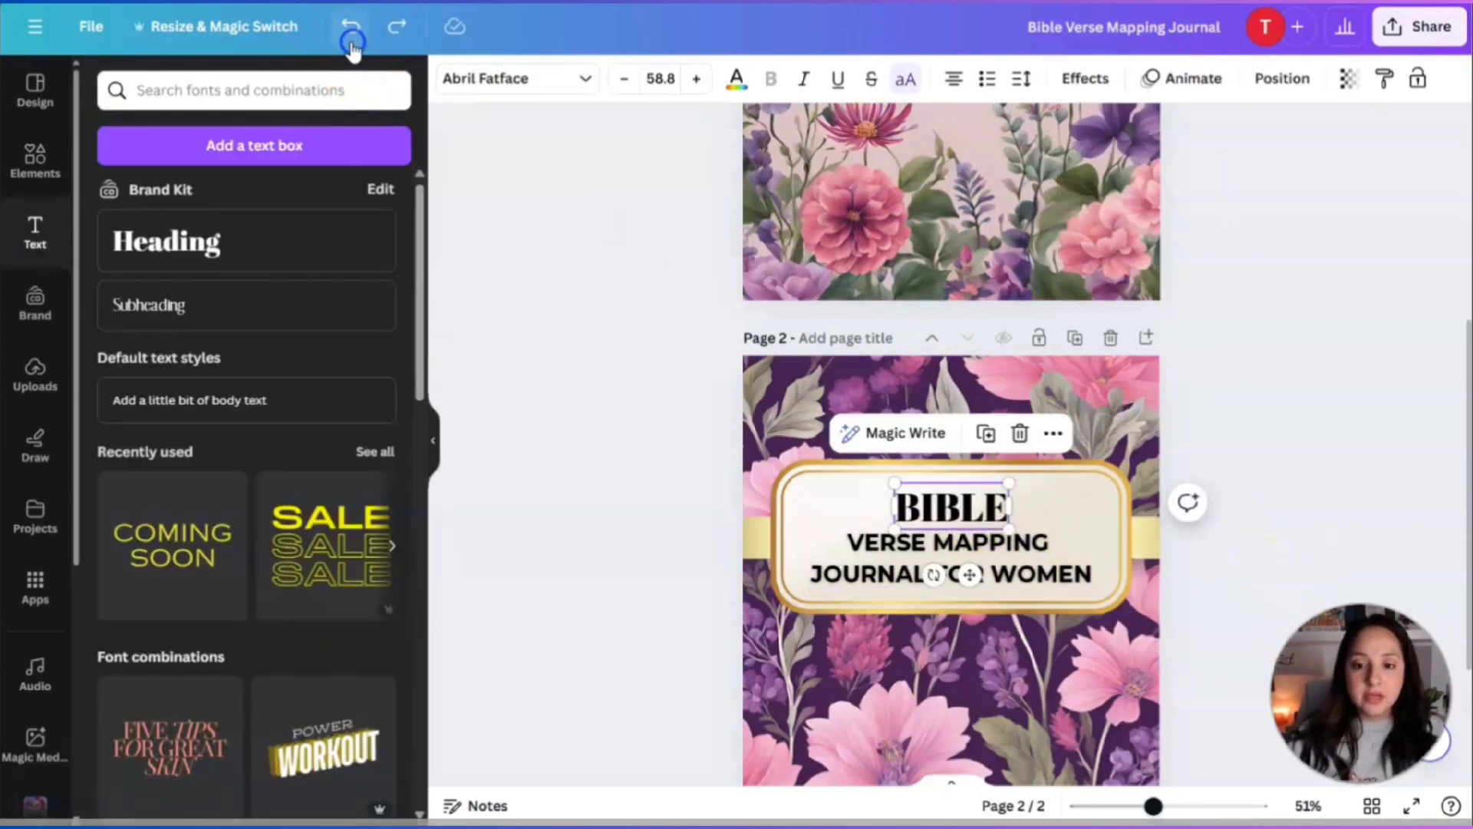
pyautogui.click(579, 78)
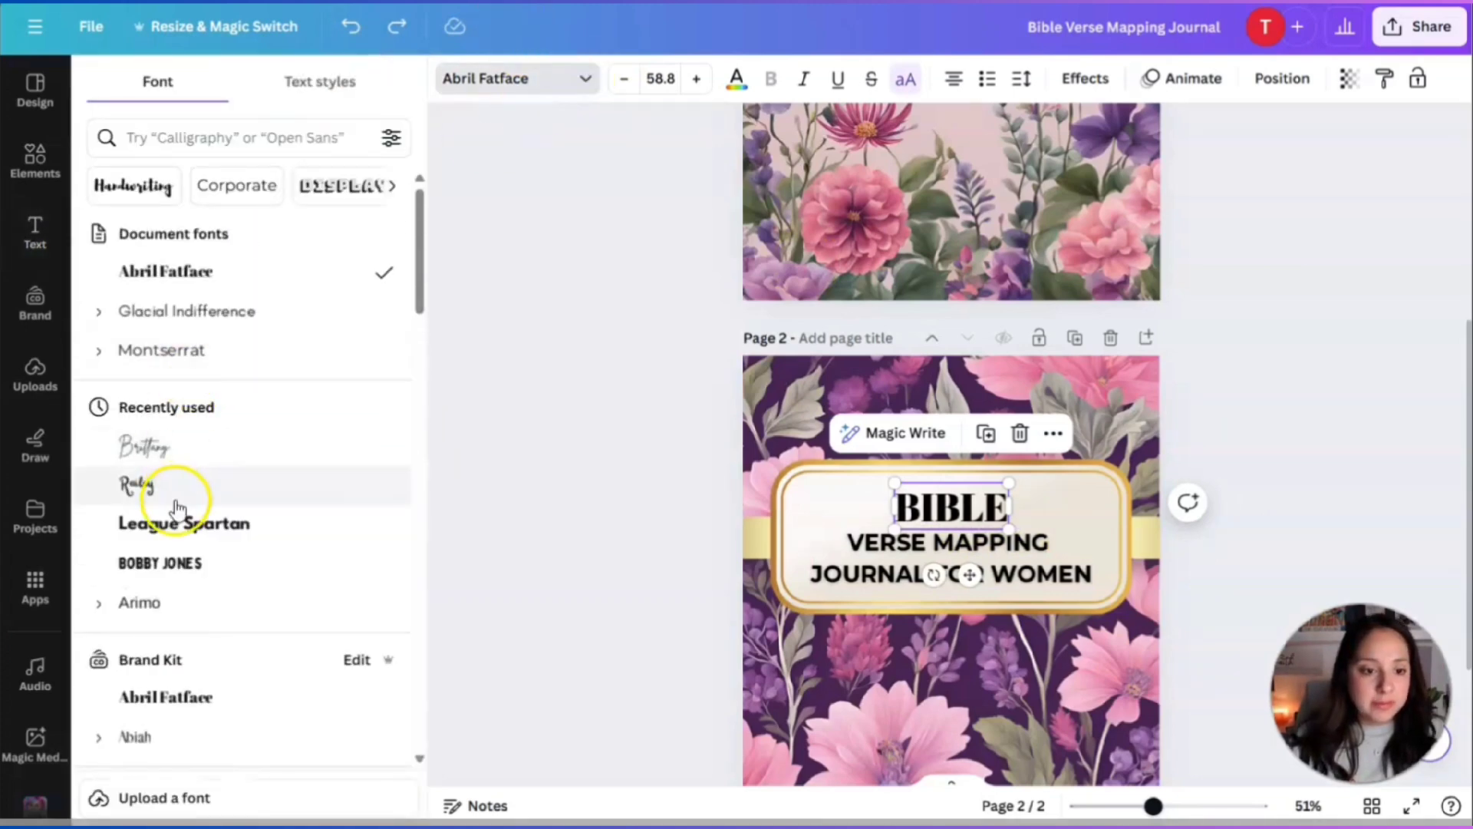
pyautogui.click(171, 350)
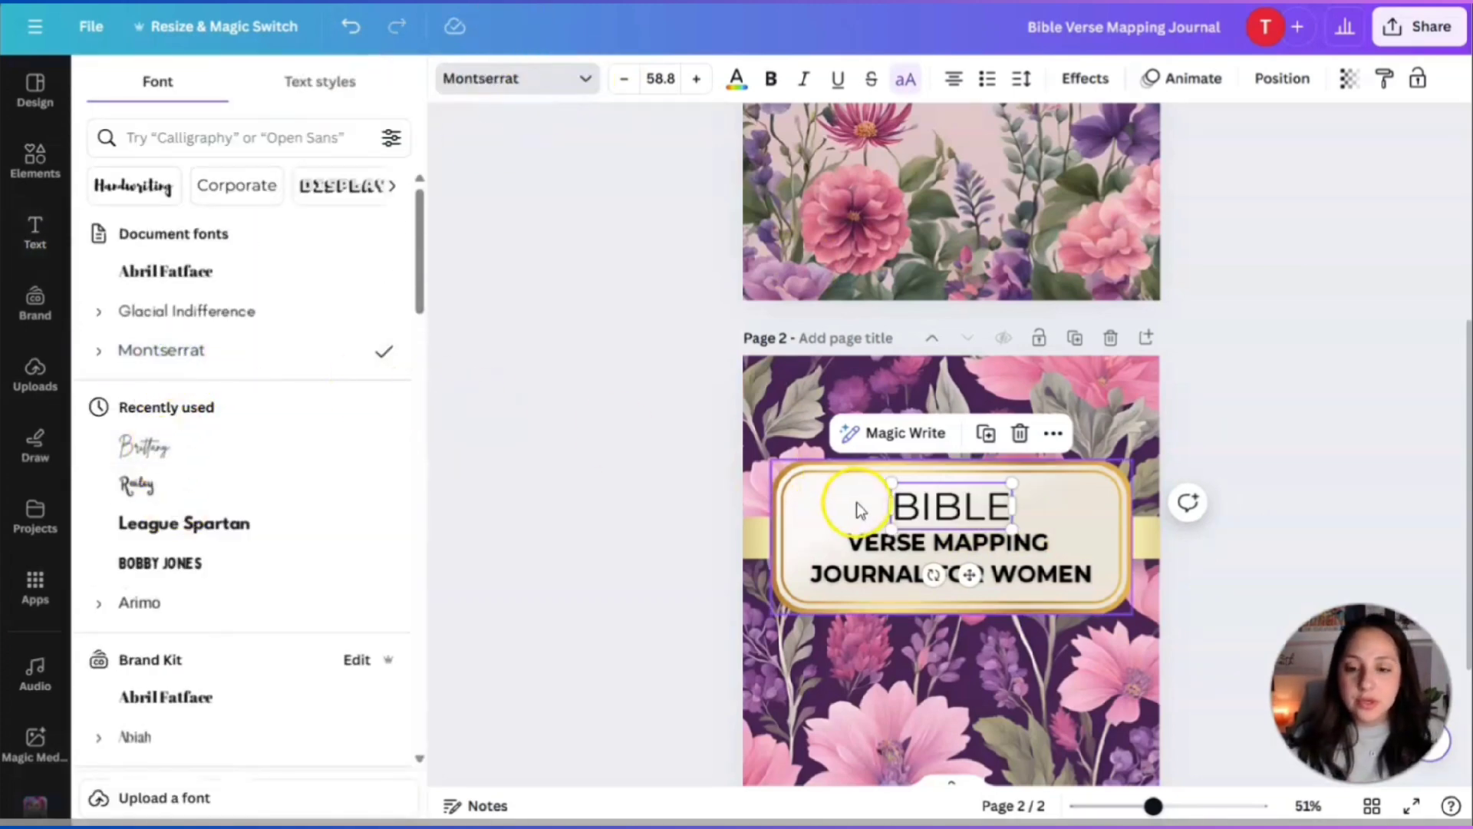
pyautogui.click(1041, 541)
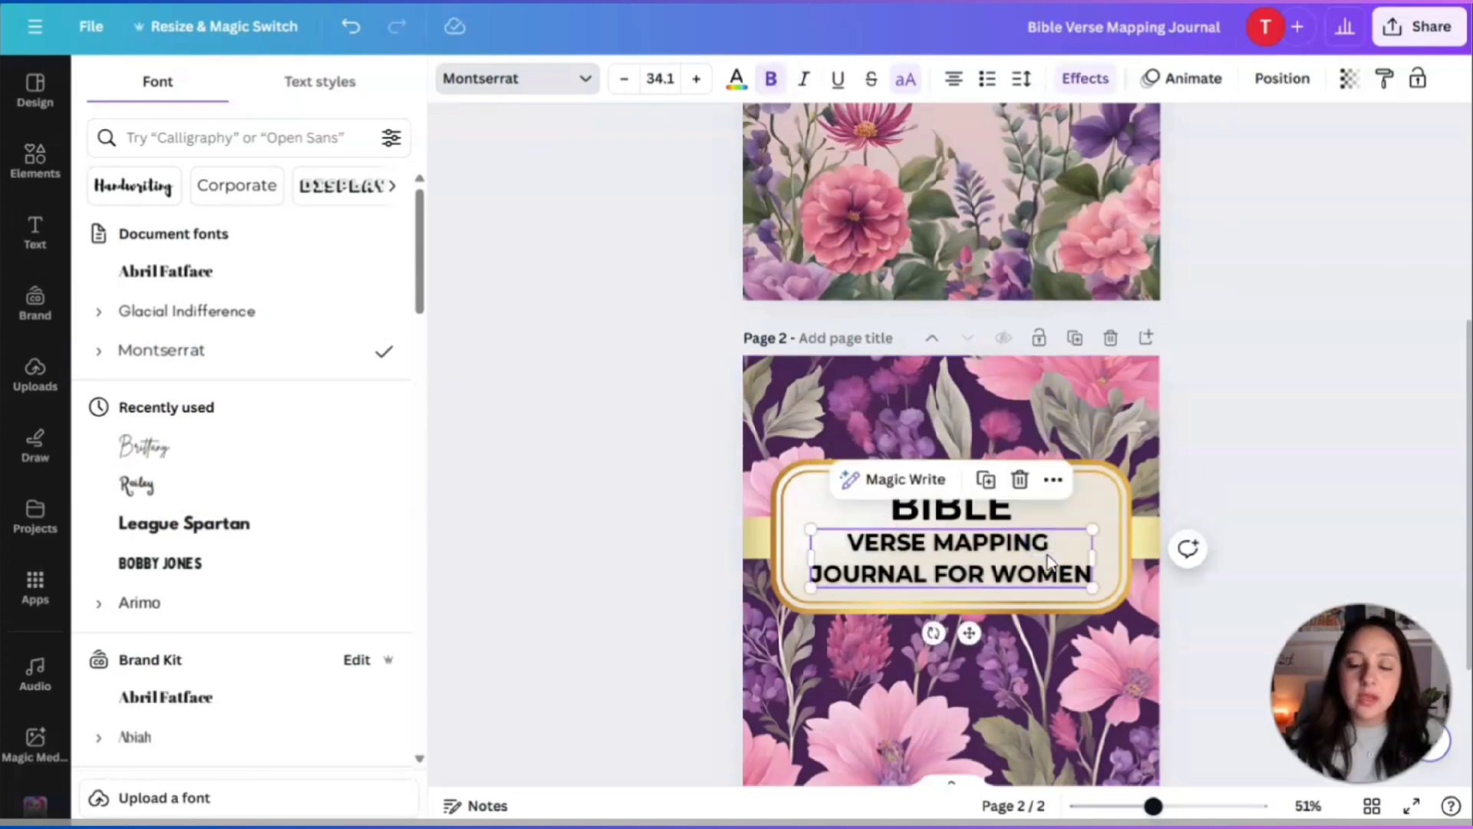
# Set the subtitle in Brittany mixed case, enlarge and centre it, keeping line spacing at 1.4.
pyautogui.click(146, 445)
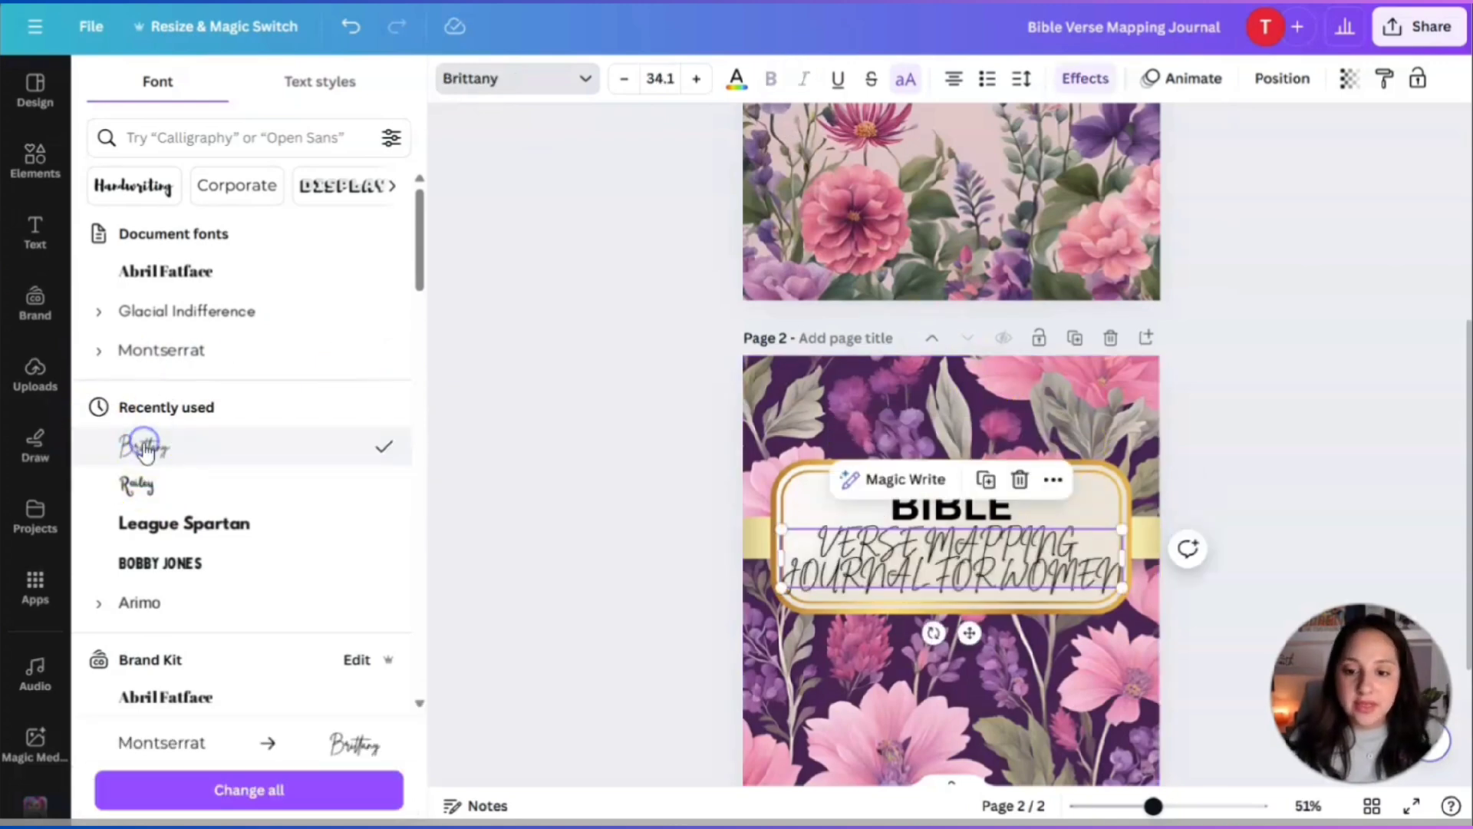
pyautogui.click(906, 80)
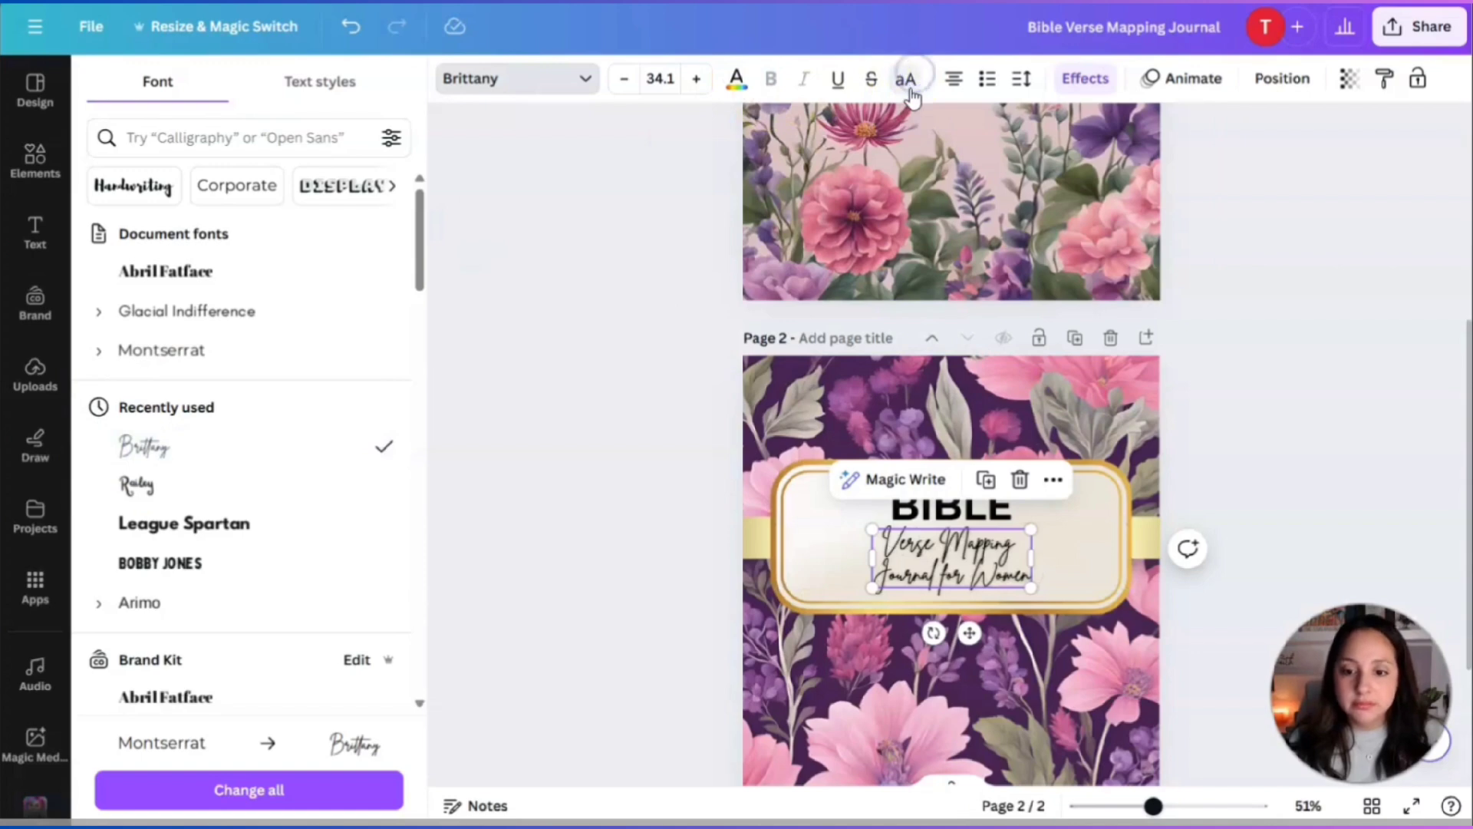
pyautogui.moveTo(1030, 531); pyautogui.dragTo(1148, 466)
pyautogui.moveTo(1053, 505); pyautogui.dragTo(1007, 542)
pyautogui.click(1063, 81)
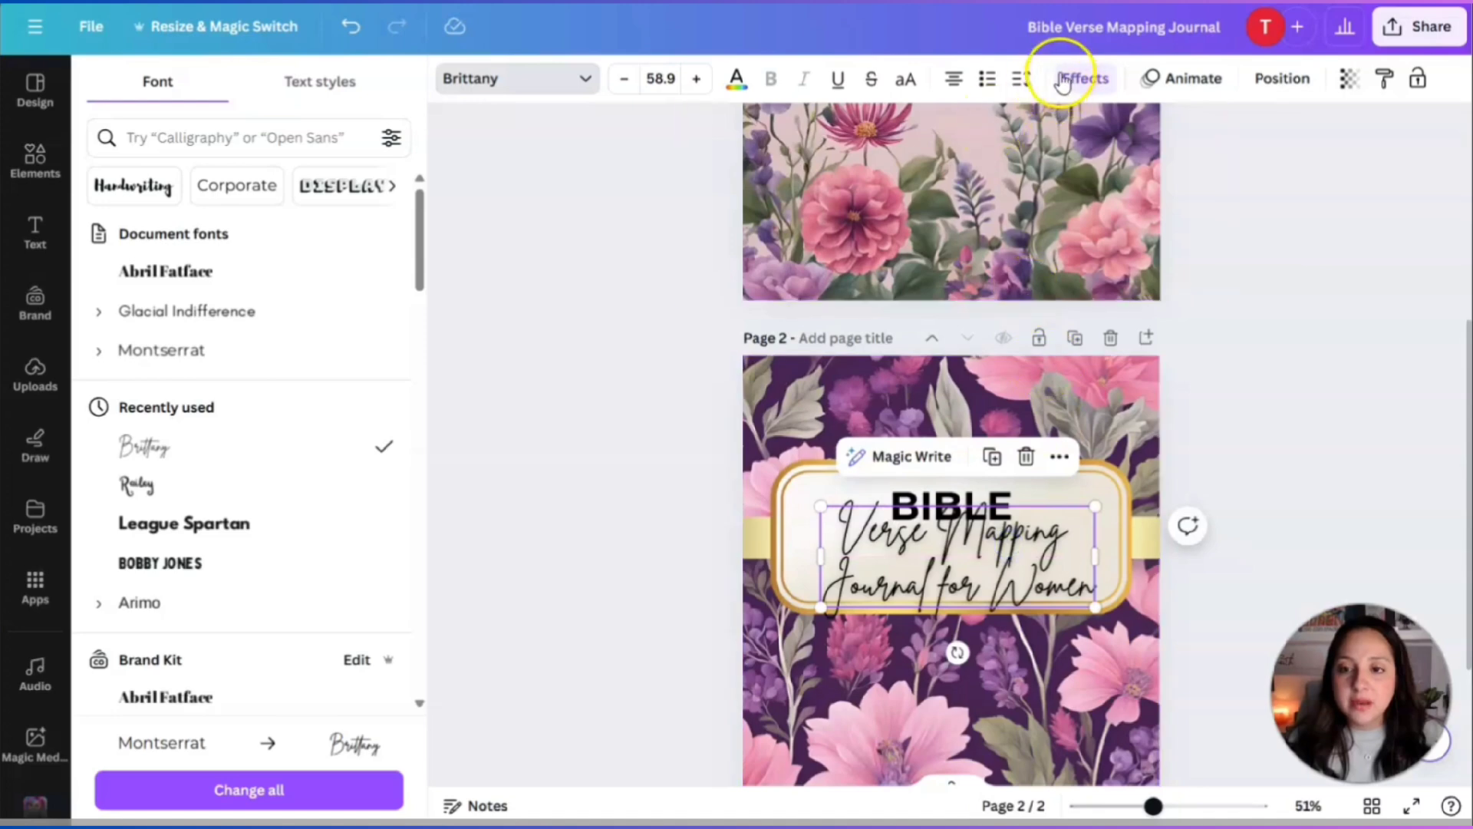
pyautogui.click(1019, 81)
pyautogui.moveTo(1108, 234)
pyautogui.mouseDown()
pyautogui.moveTo(1072, 231)
pyautogui.moveTo(1143, 233)
pyautogui.moveTo(1142, 246)
pyautogui.moveTo(1112, 235)
pyautogui.mouseUp()
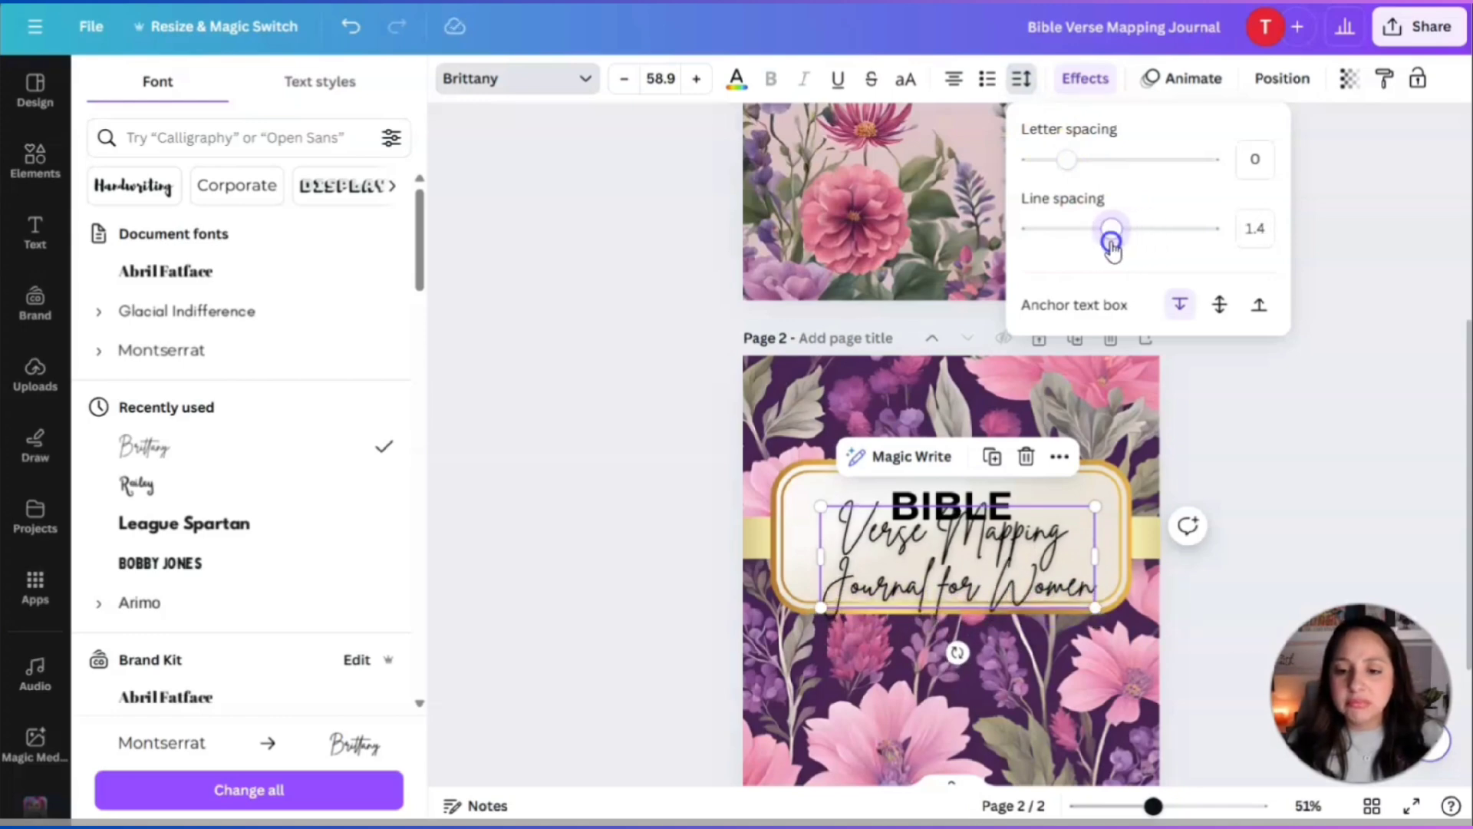
pyautogui.click(1090, 589)
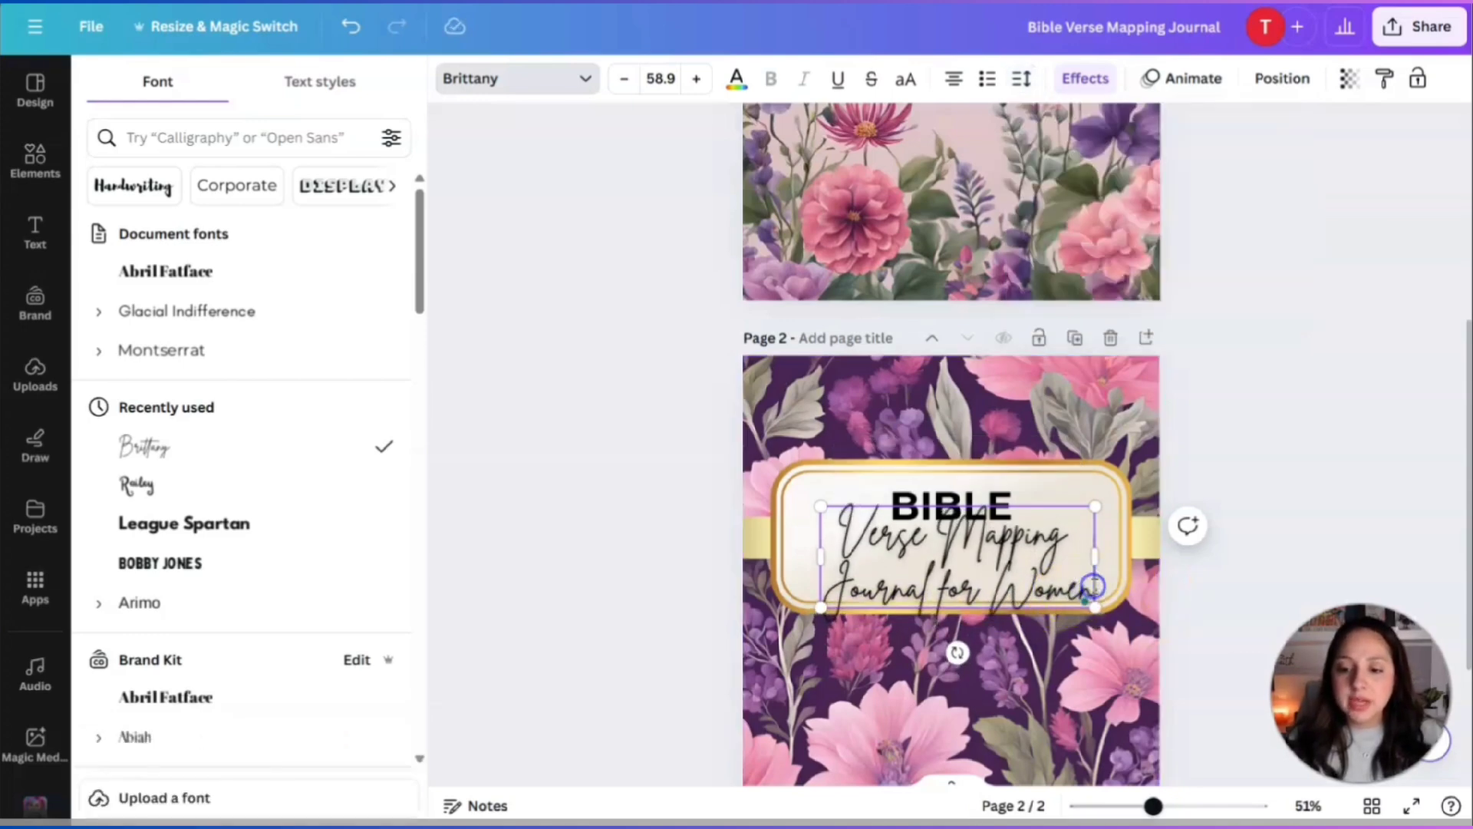
# Delete 'Journal for Women', leaving 'Verse Mapping' at size 67.2 centred in the gold frame.
pyautogui.moveTo(1093, 586); pyautogui.dragTo(844, 531)
pyautogui.click(986, 597)
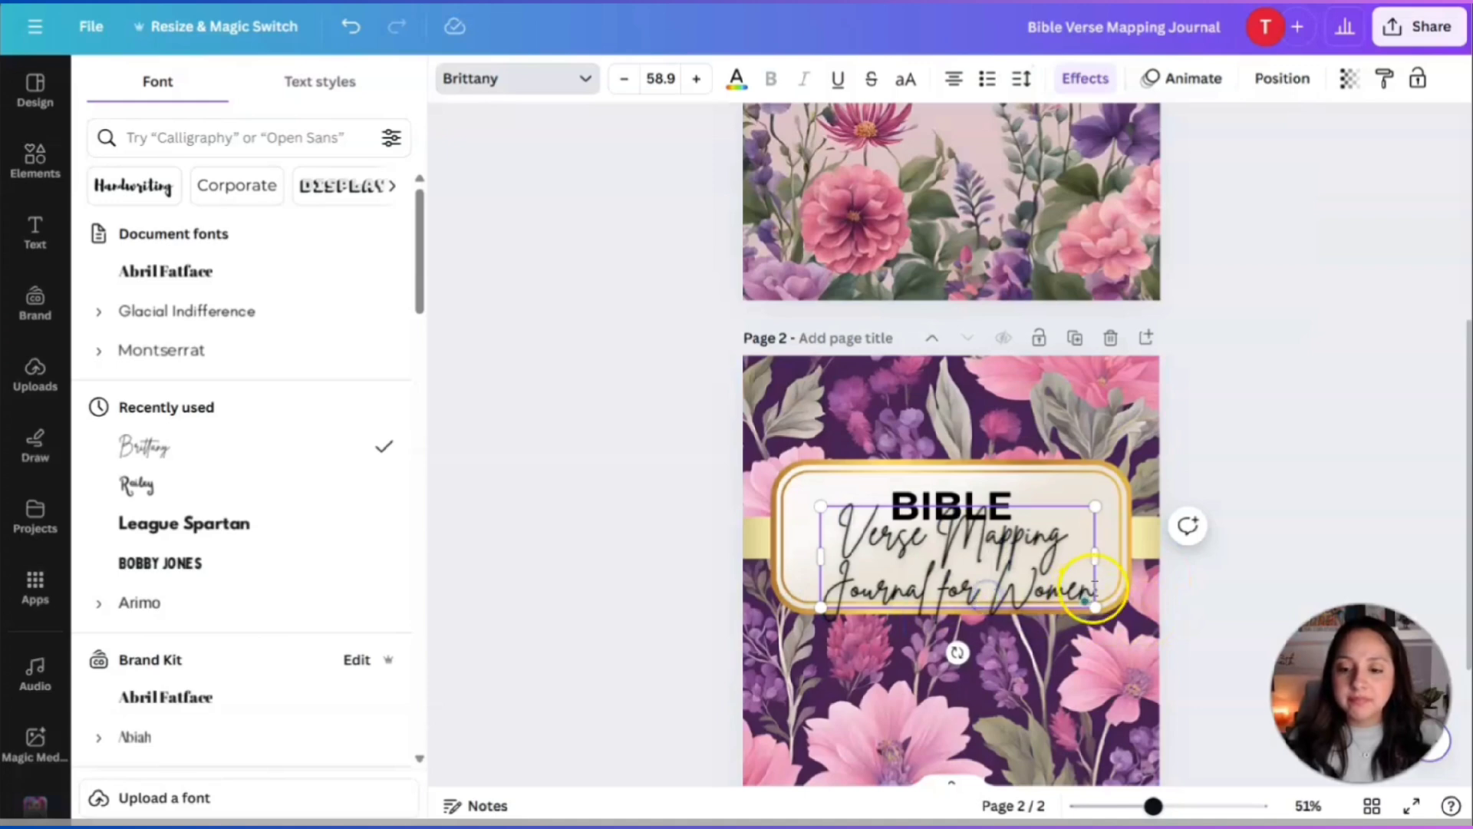
pyautogui.press('BackSpace')
pyautogui.press('BackSpace')
pyautogui.press('BackSpace')
pyautogui.press('BackSpace')
pyautogui.press('BackSpace')
pyautogui.press('BackSpace')
pyautogui.press('BackSpace')
pyautogui.press('BackSpace')
pyautogui.press('BackSpace')
pyautogui.press('BackSpace')
pyautogui.press('BackSpace')
pyautogui.press('BackSpace')
pyautogui.press('BackSpace')
pyautogui.press('BackSpace')
pyautogui.press('BackSpace')
pyautogui.press('BackSpace')
pyautogui.press('BackSpace')
pyautogui.press('BackSpace')
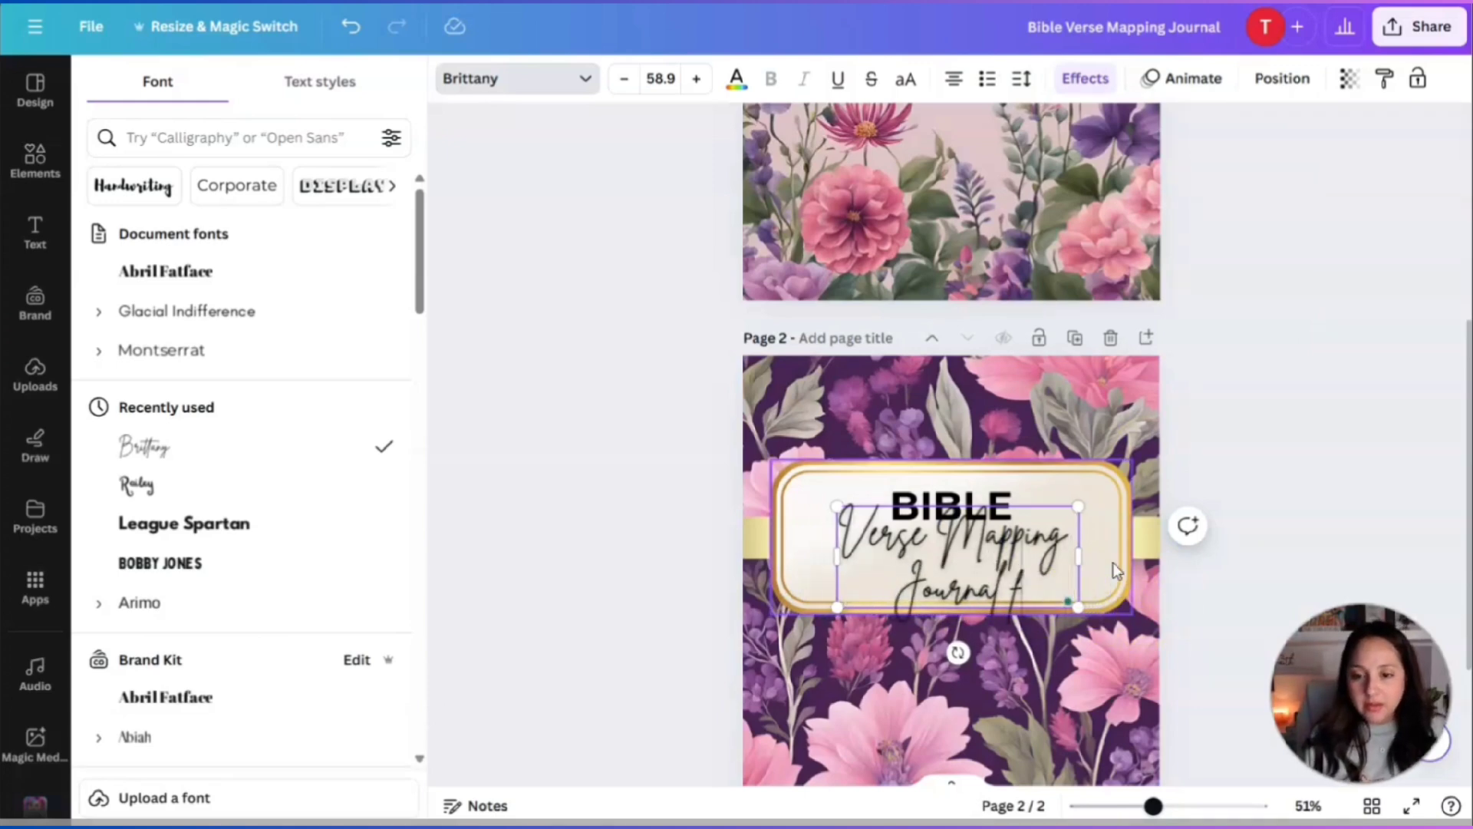
pyautogui.press('BackSpace')
pyautogui.click(841, 512)
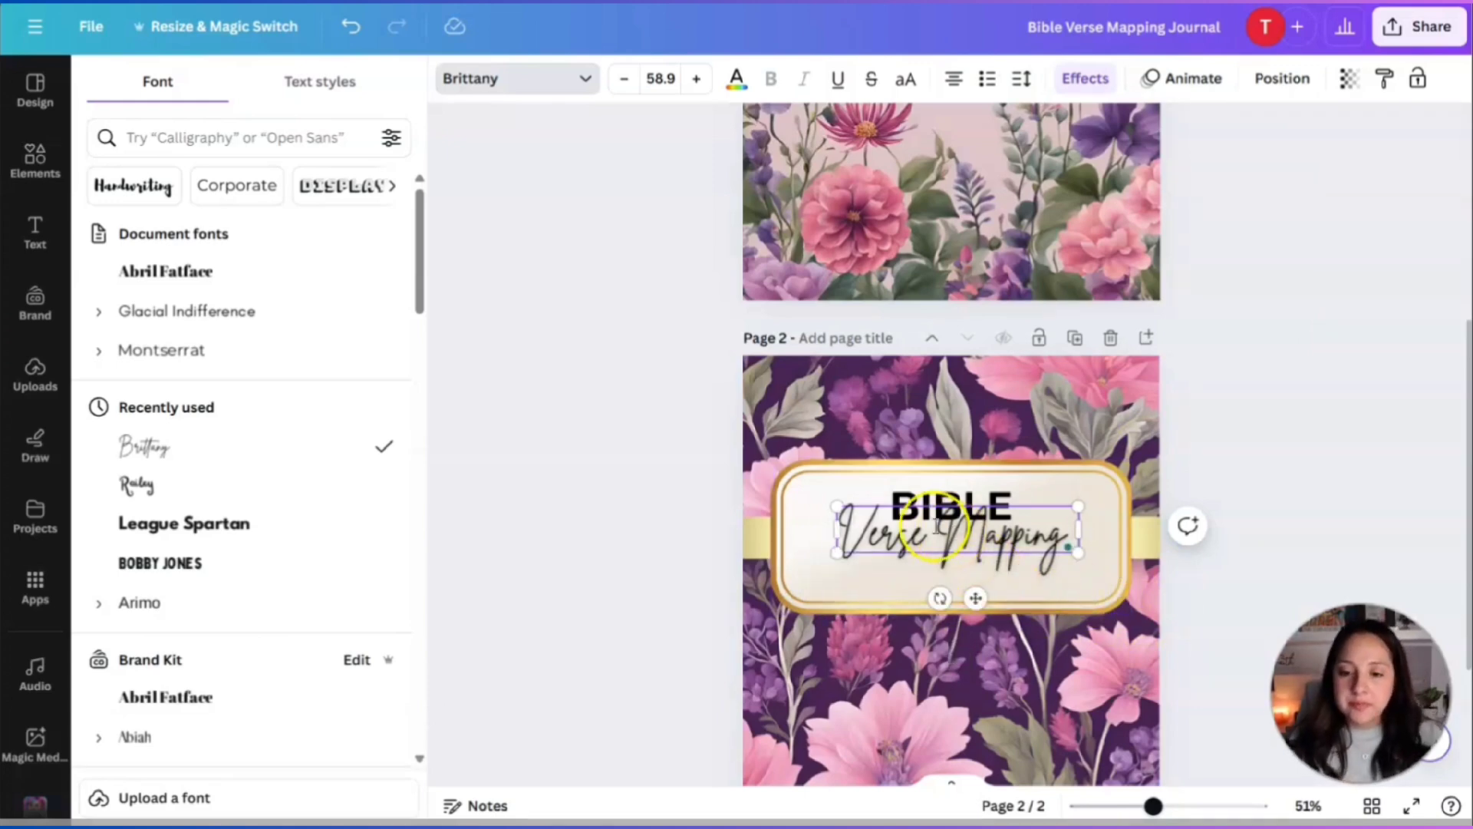
pyautogui.moveTo(840, 512); pyautogui.dragTo(771, 493)
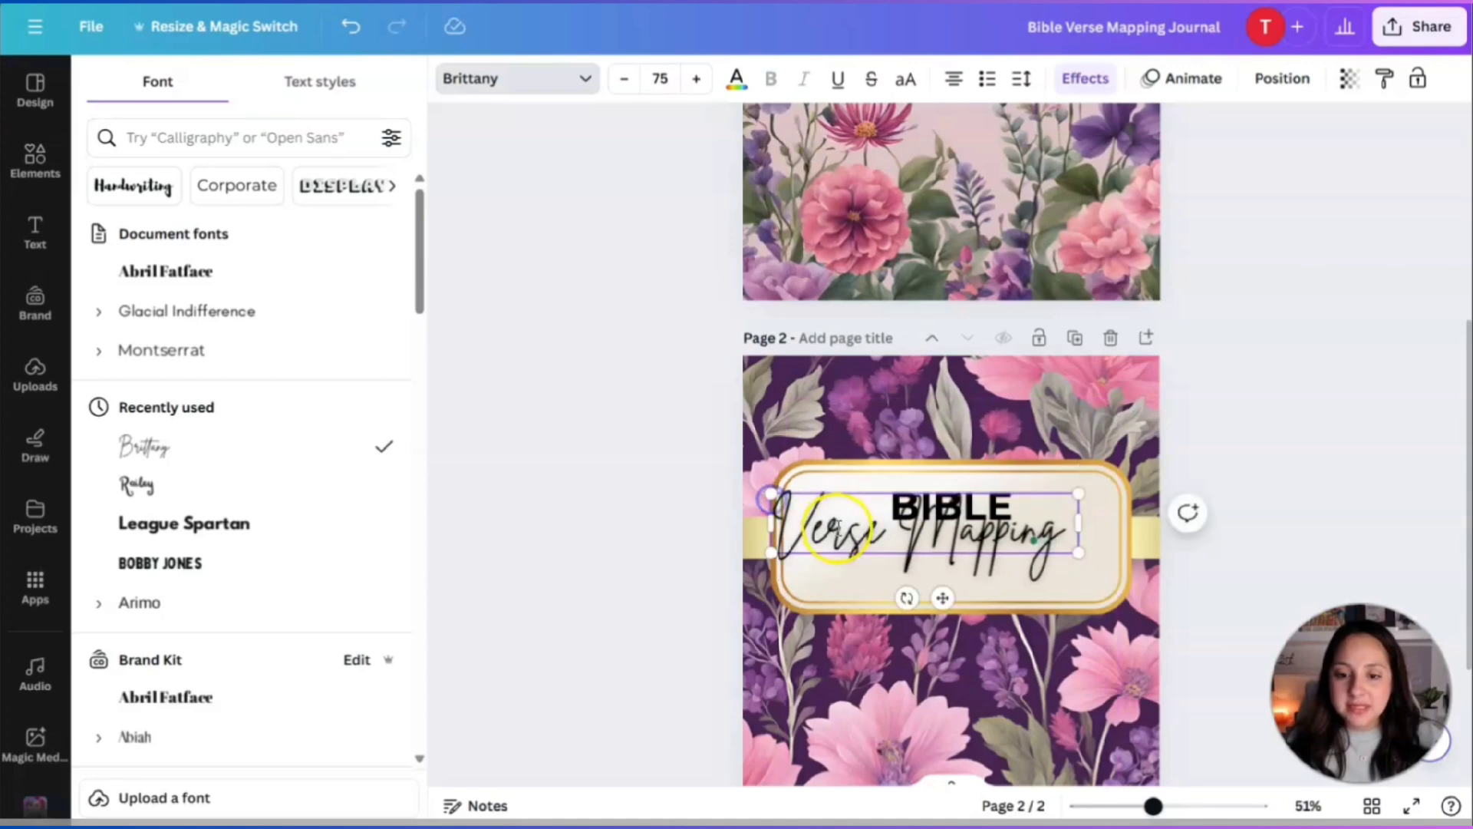
pyautogui.click(1015, 604)
pyautogui.moveTo(974, 547); pyautogui.dragTo(1017, 579)
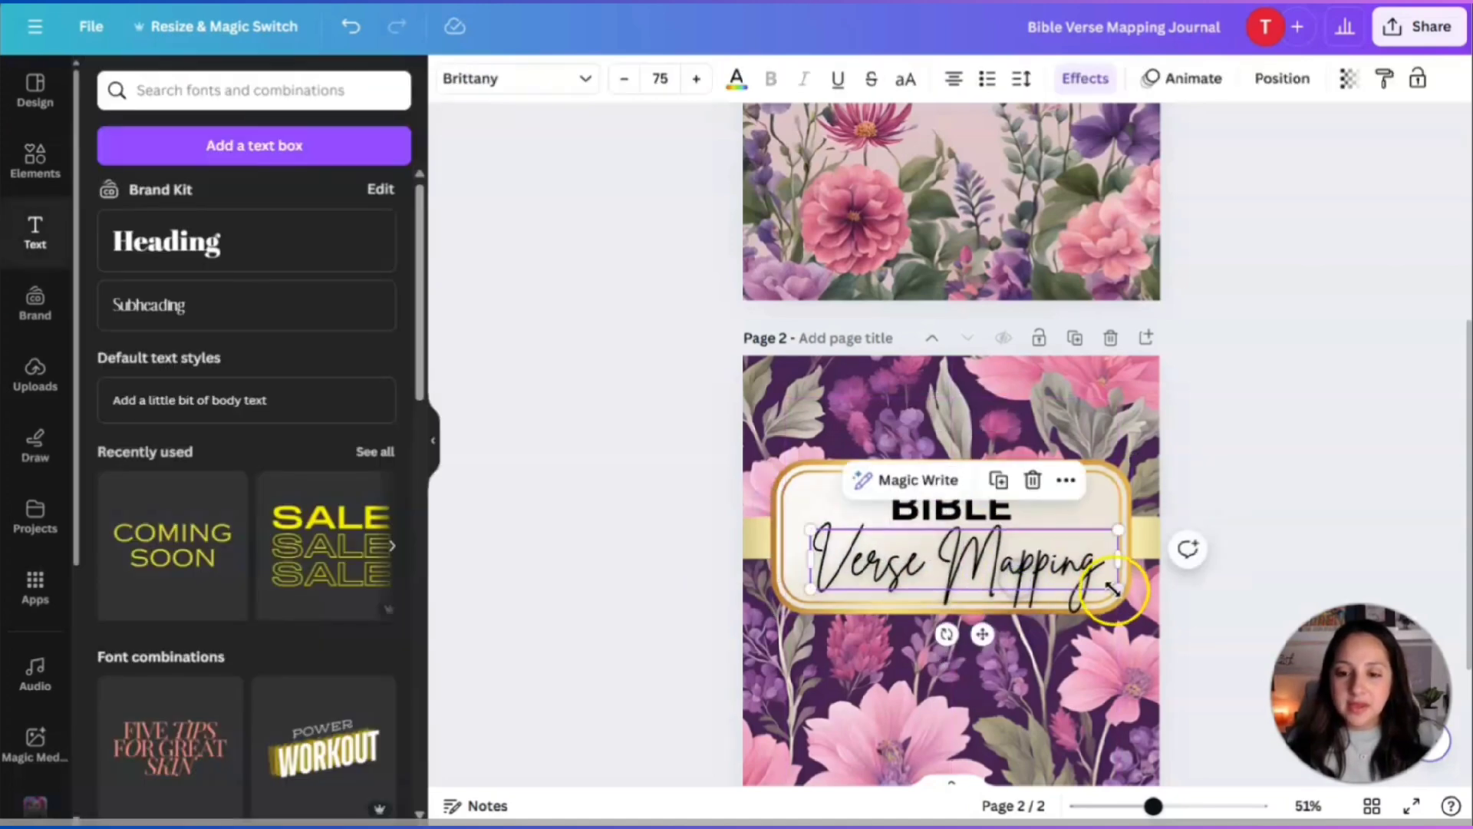
pyautogui.moveTo(1111, 587); pyautogui.dragTo(1083, 569)
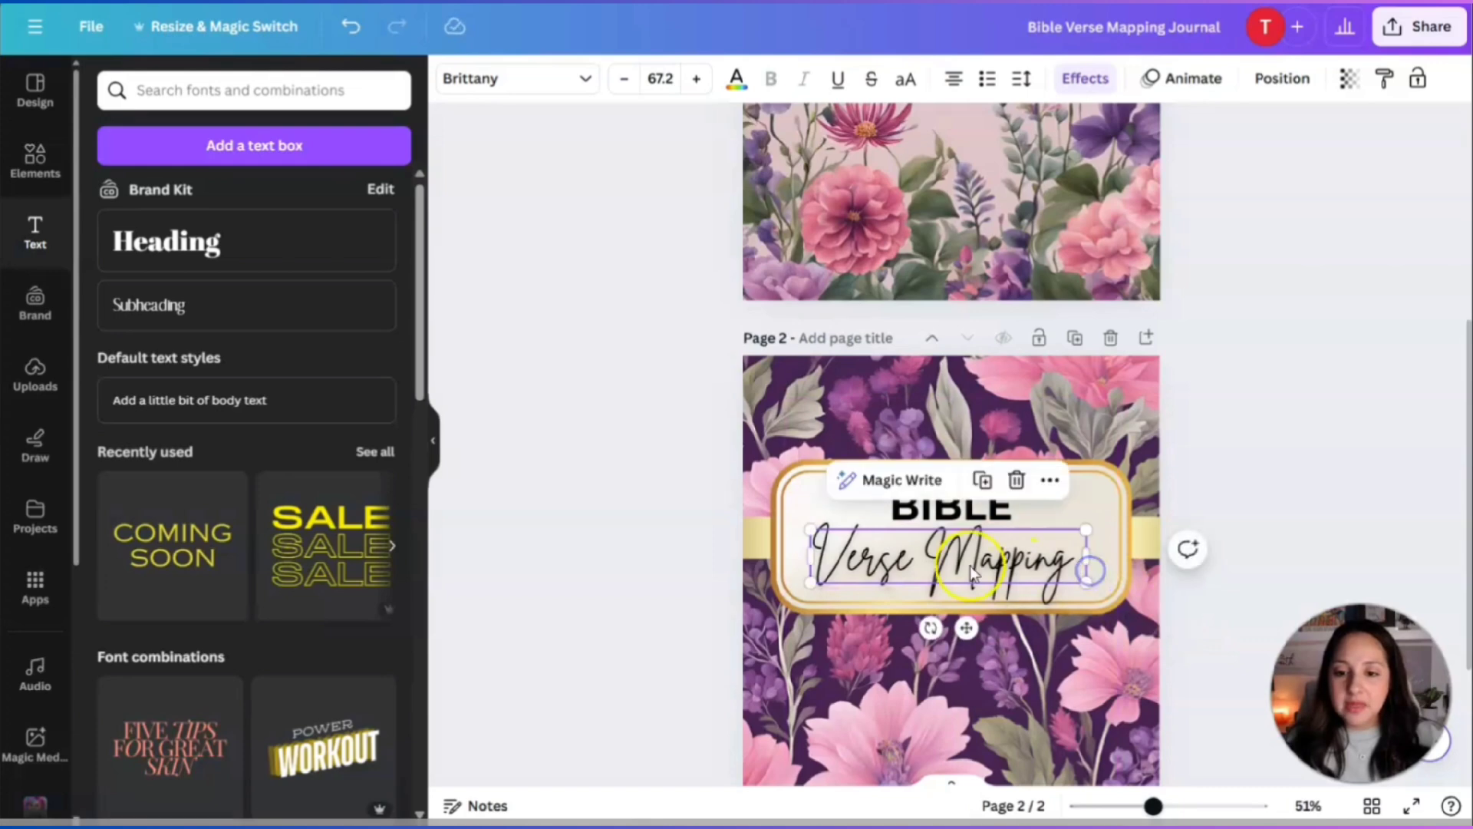
pyautogui.moveTo(973, 574); pyautogui.dragTo(985, 574)
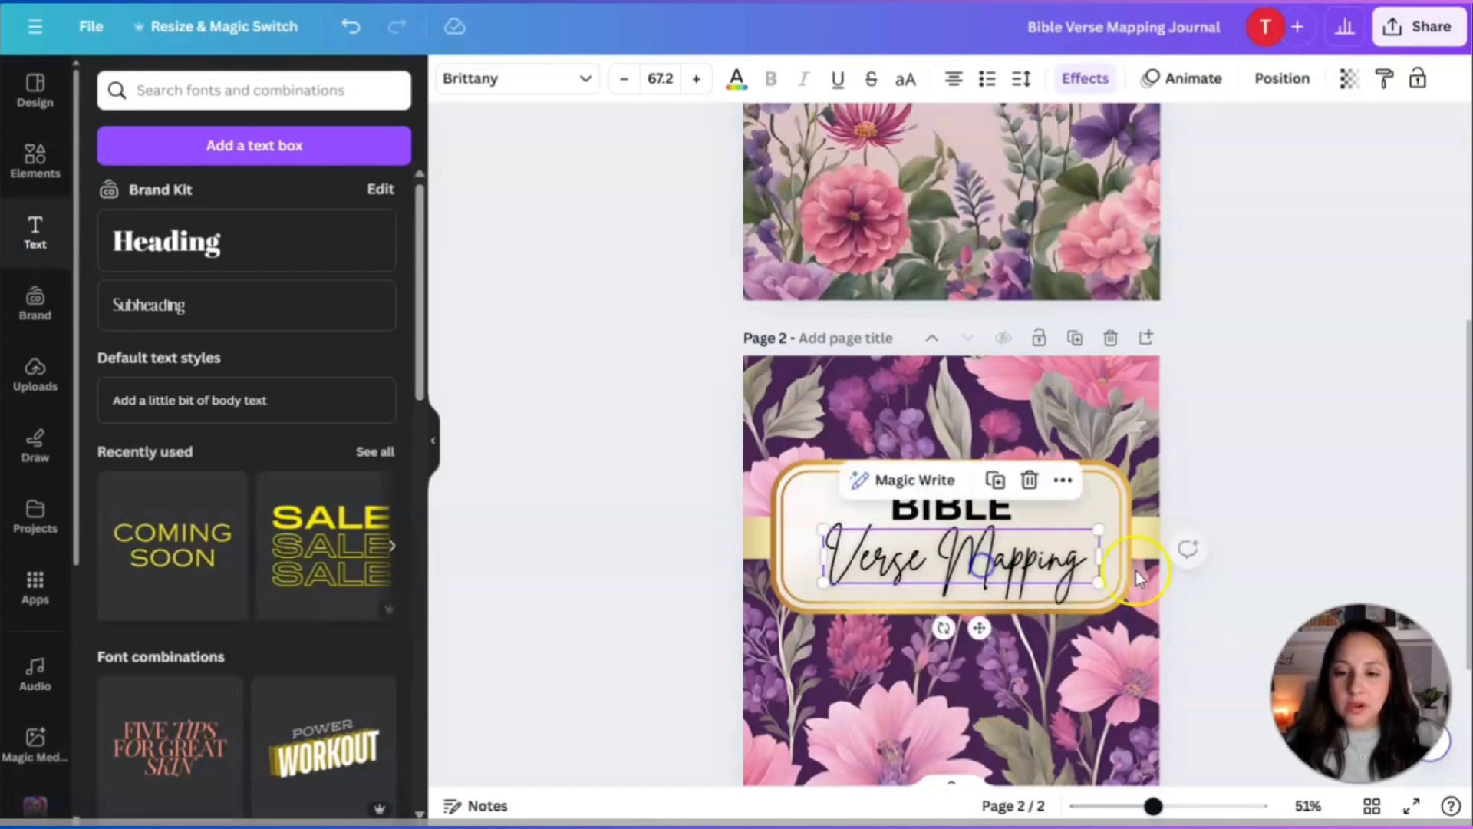
pyautogui.click(1280, 479)
pyautogui.scroll(-3, 1237, 407)
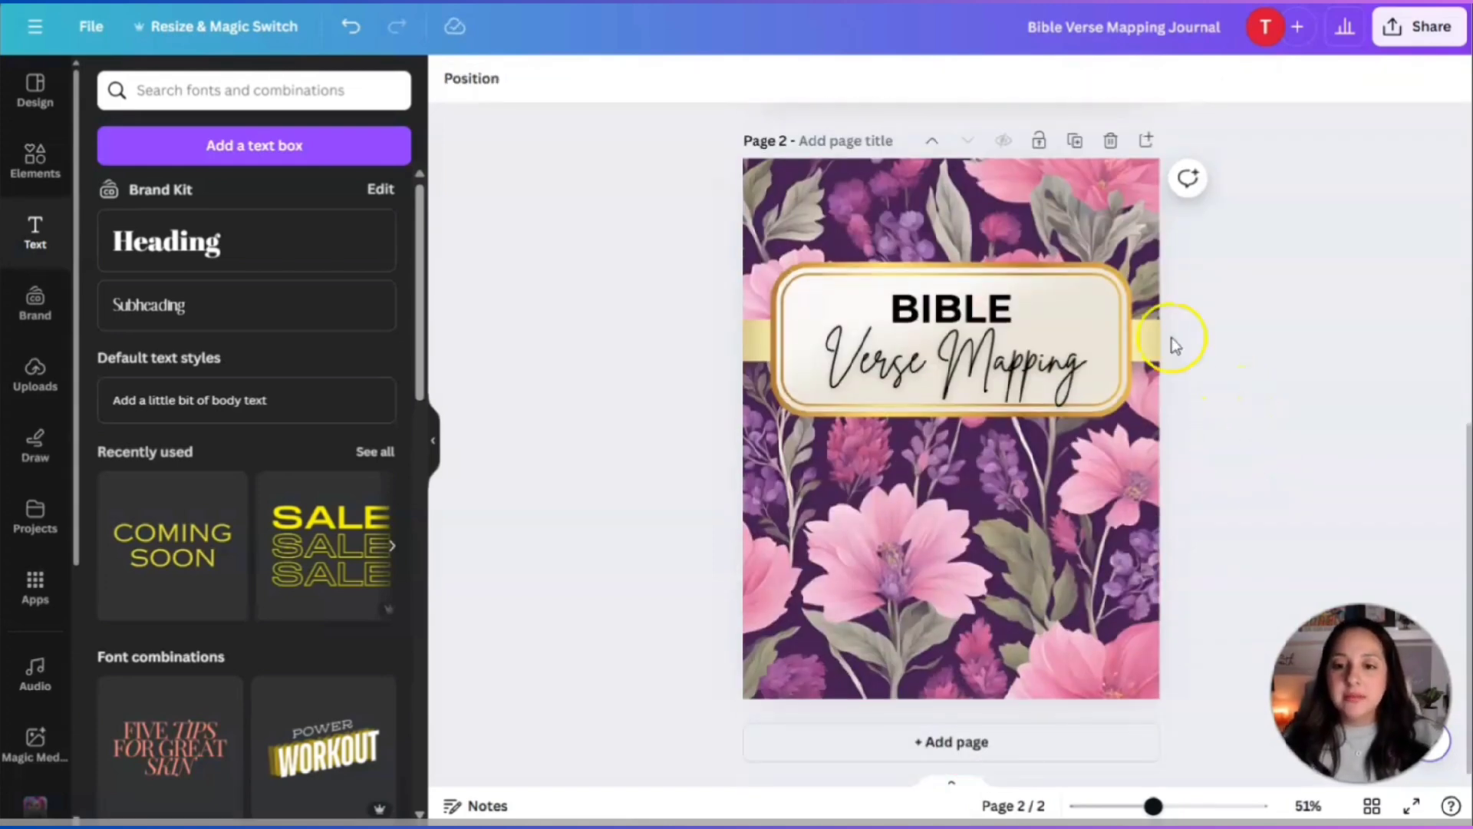
# Switch the BIBLE heading from Montserrat to League Spartan, after briefly trying Bobby Jones.
pyautogui.click(975, 306)
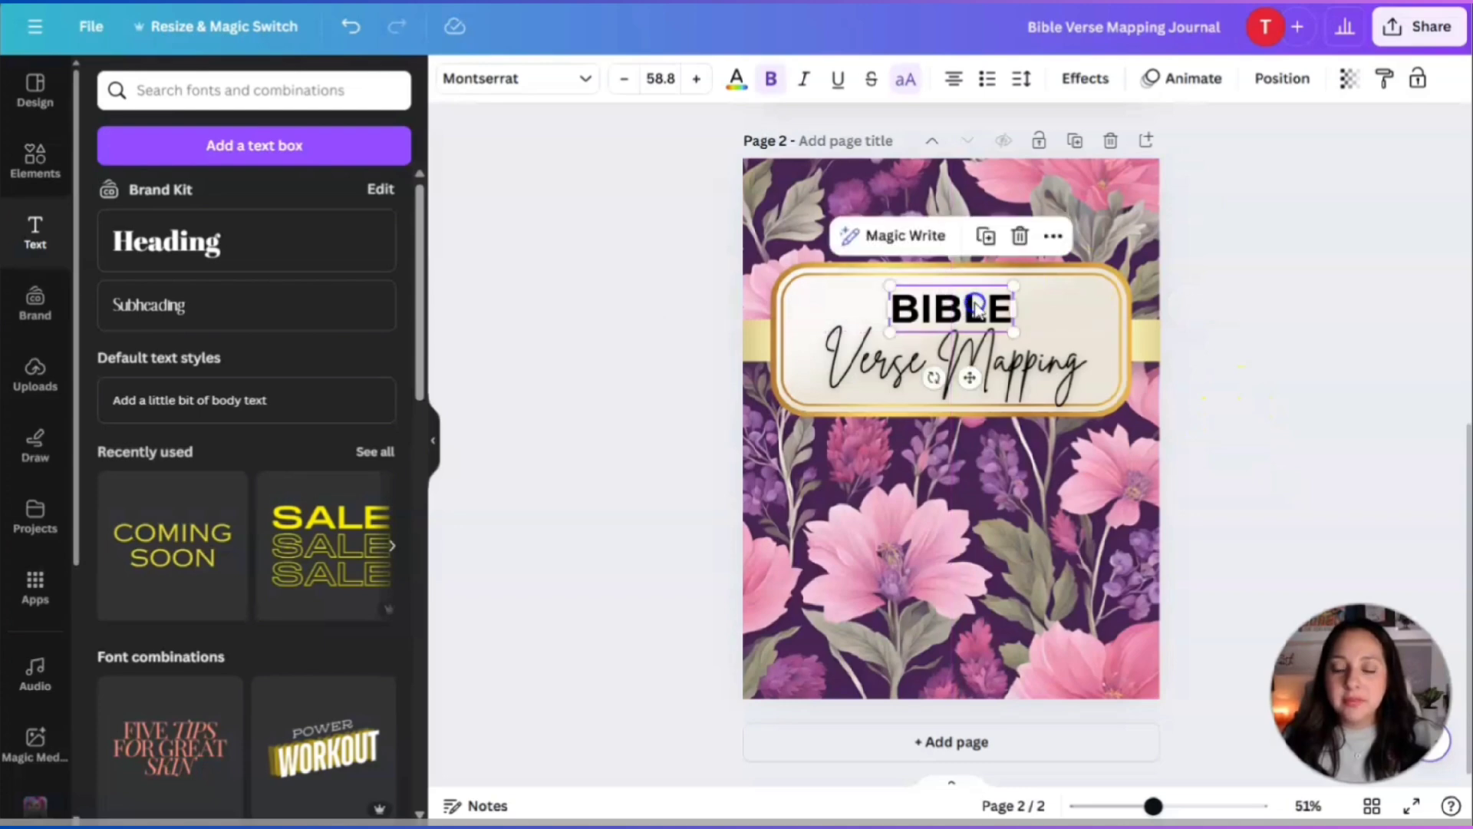
pyautogui.click(1027, 377)
pyautogui.click(1191, 378)
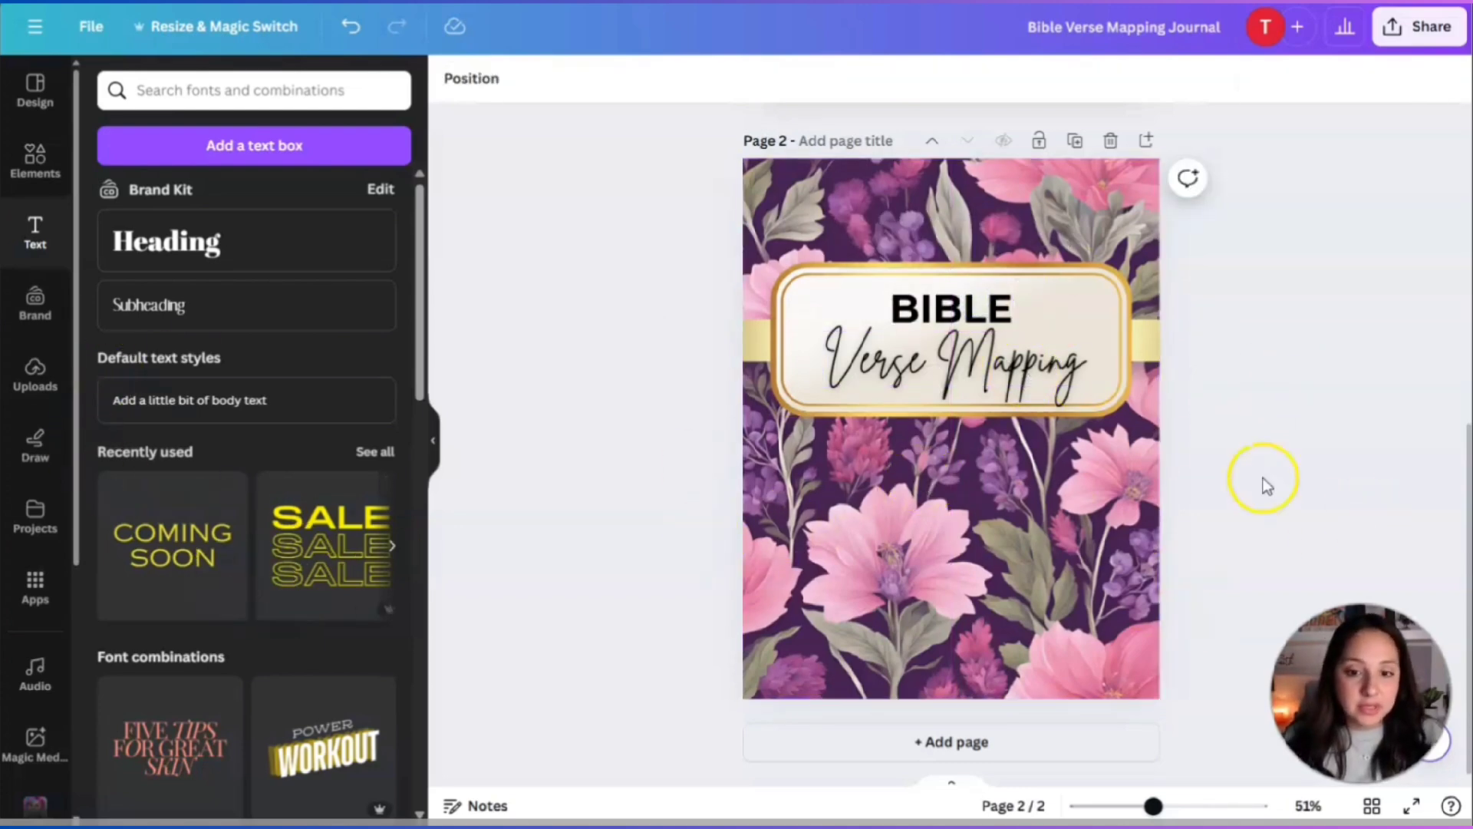
pyautogui.click(951, 307)
pyautogui.click(488, 80)
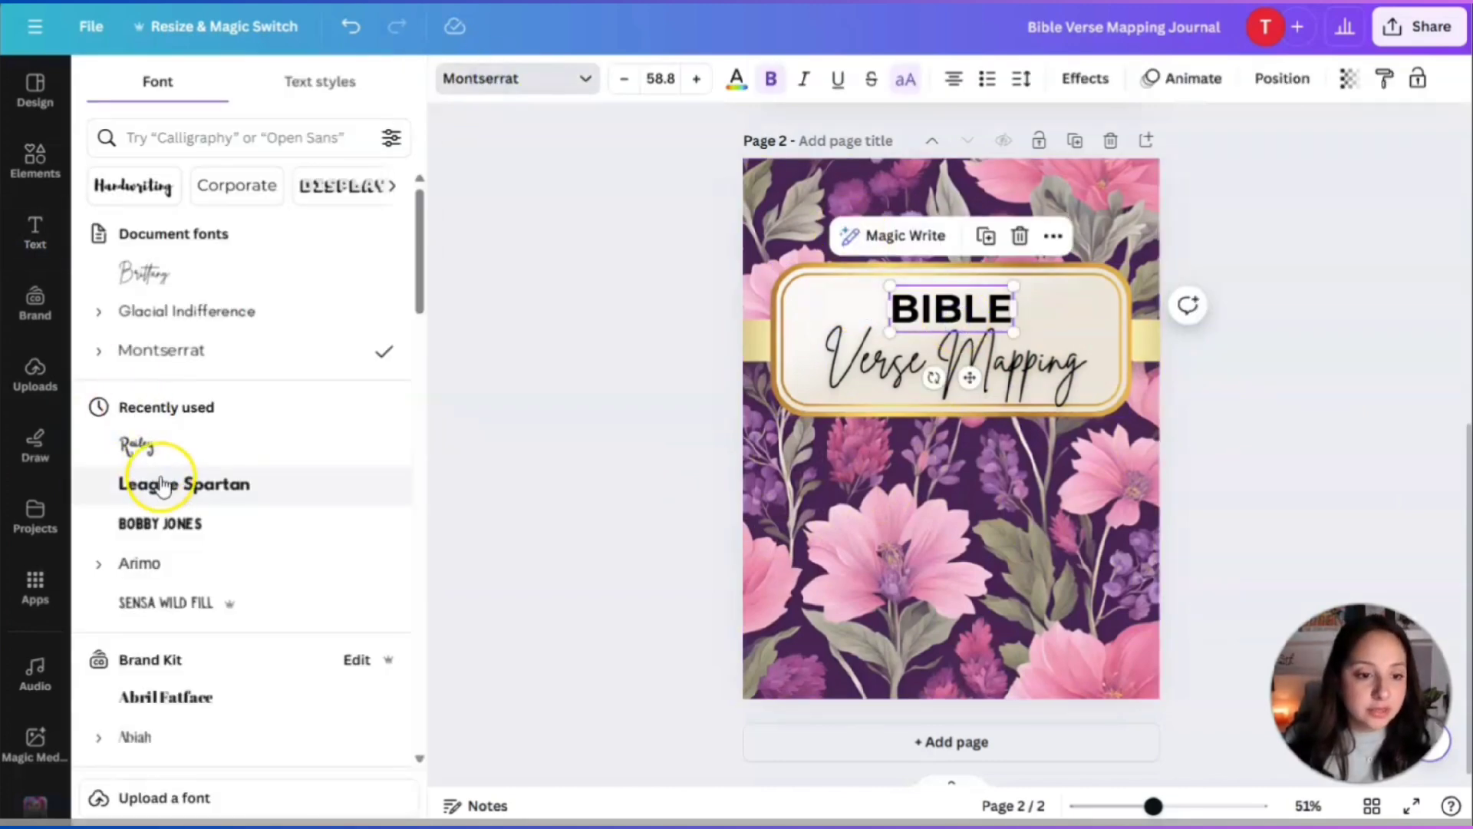
pyautogui.click(154, 524)
pyautogui.click(150, 488)
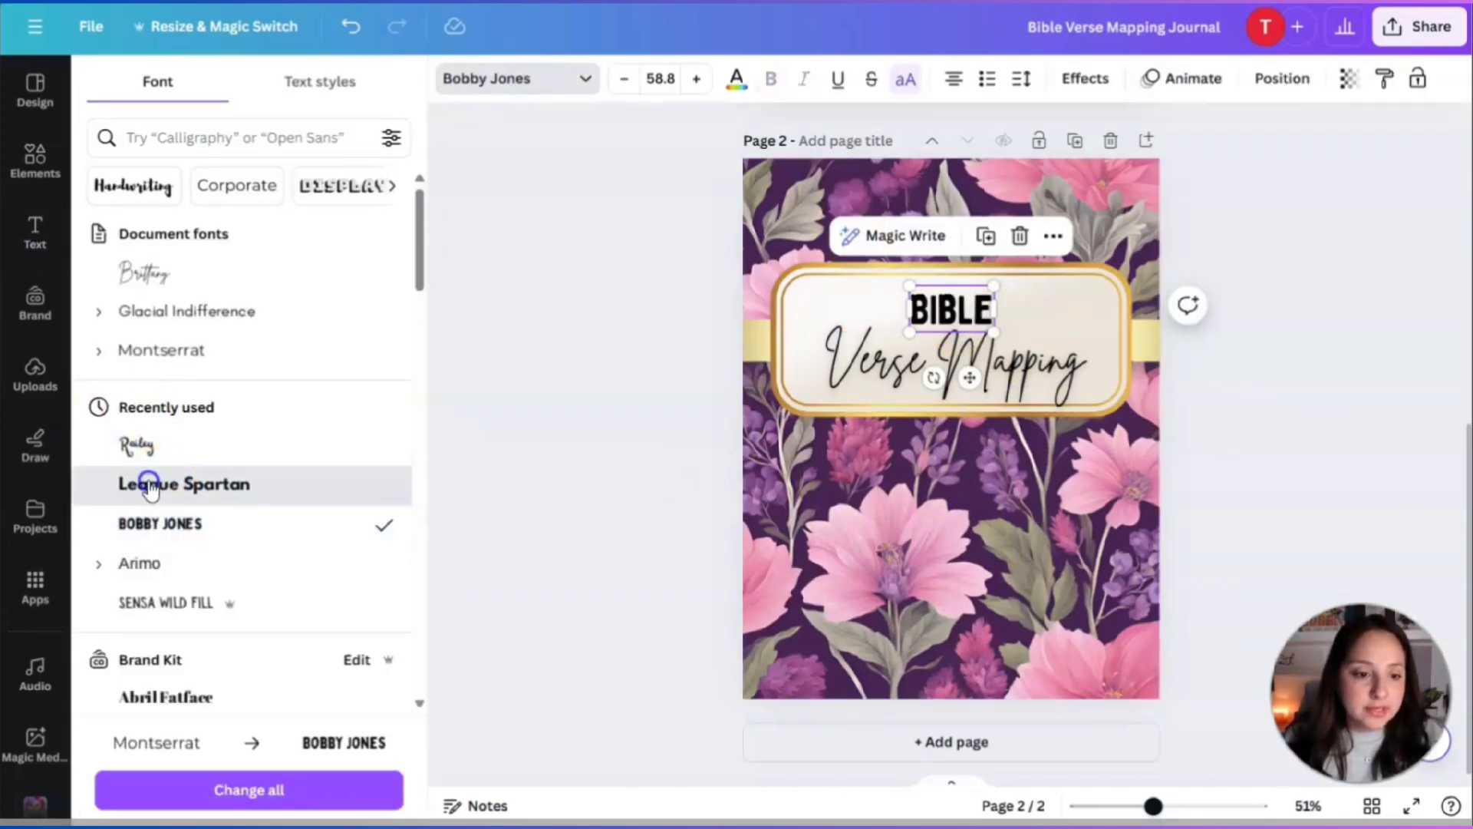
pyautogui.click(1236, 452)
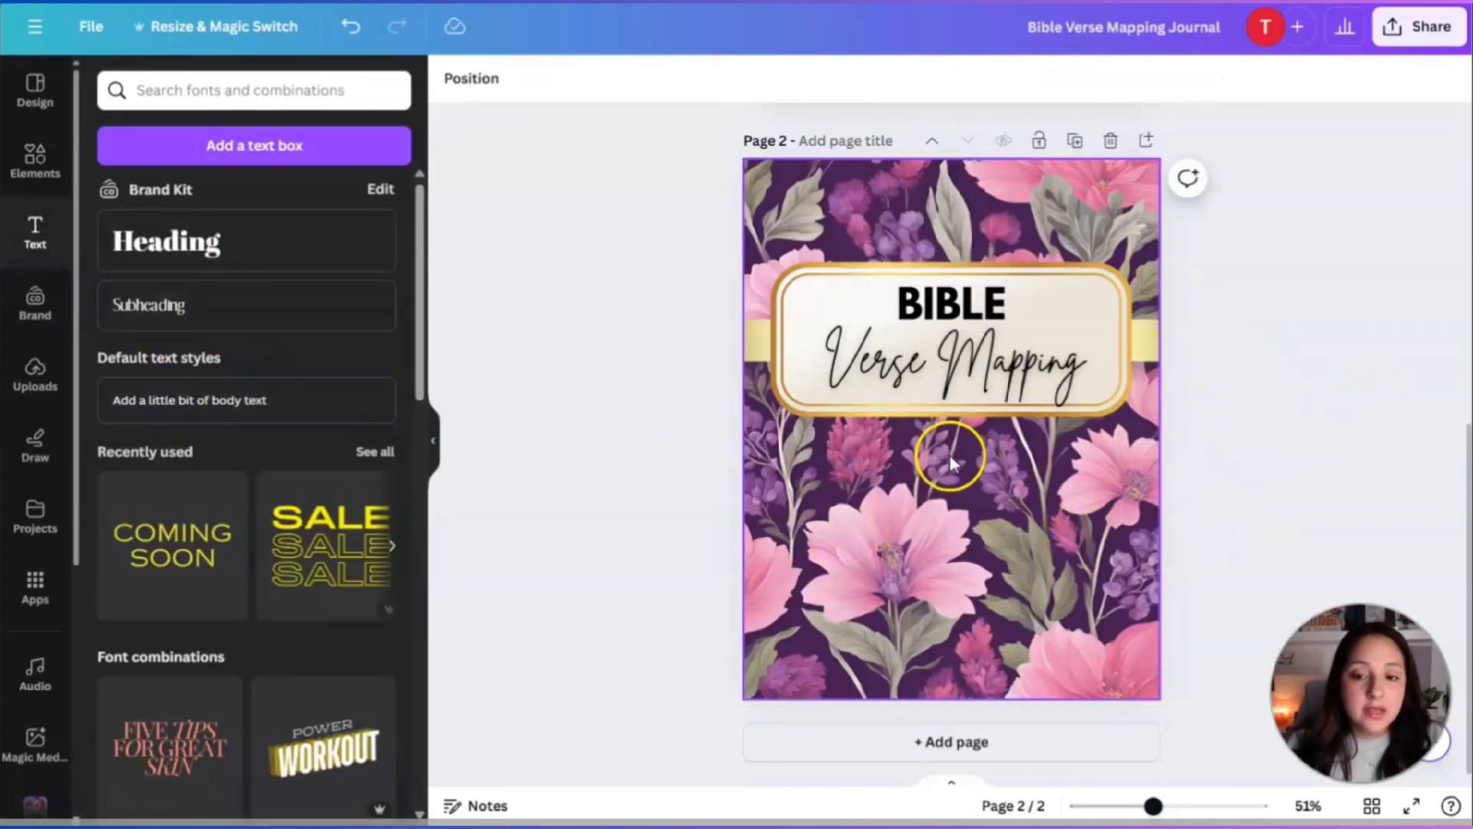
# Add the gold bar graphic, enlarge it, and centre it below the title frame.
pyautogui.click(18, 162)
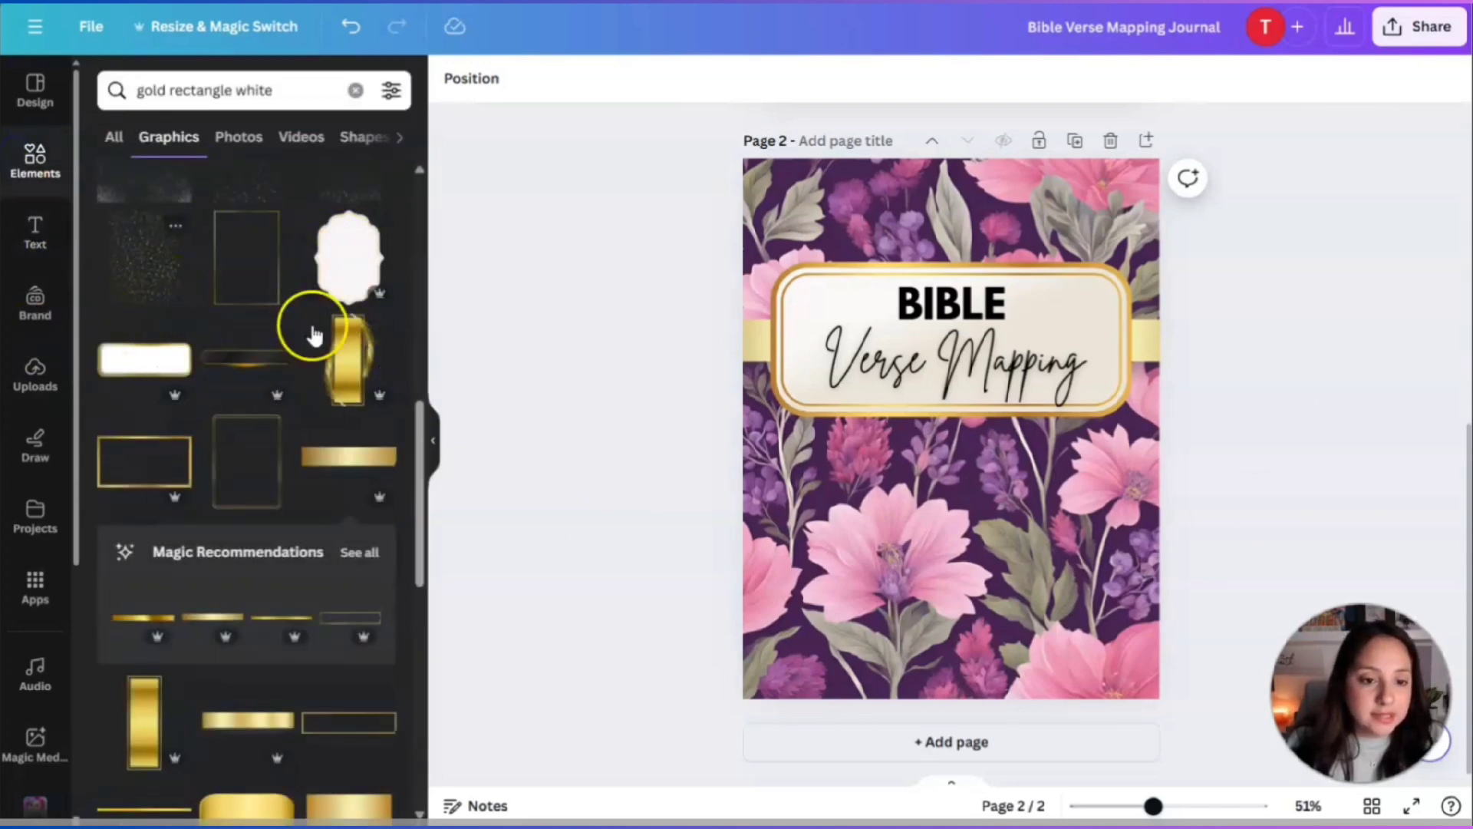
pyautogui.scroll(-3, 368, 489)
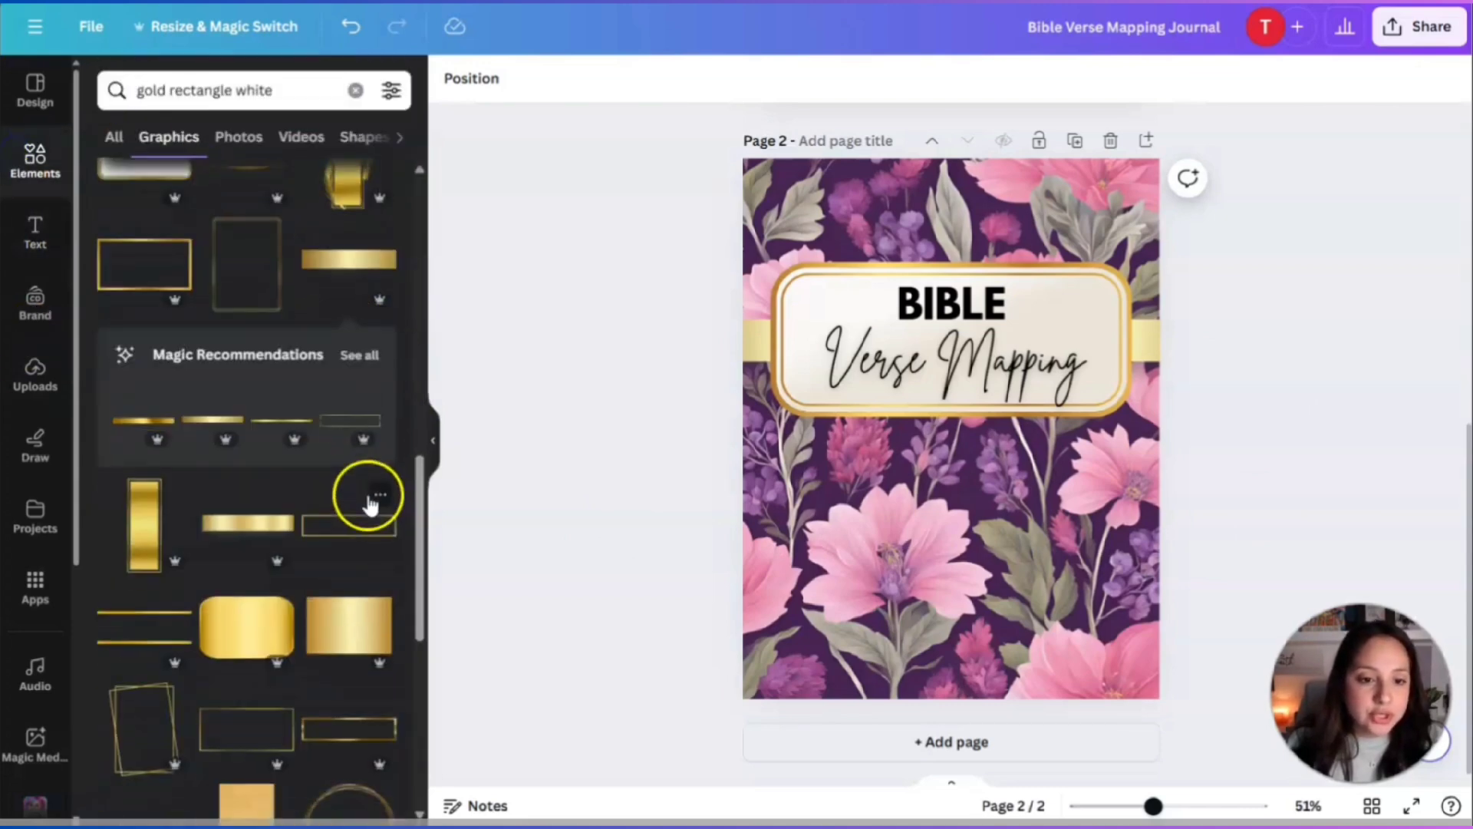
pyautogui.click(349, 268)
pyautogui.moveTo(1052, 460); pyautogui.dragTo(1169, 535)
pyautogui.moveTo(1033, 430); pyautogui.dragTo(976, 469)
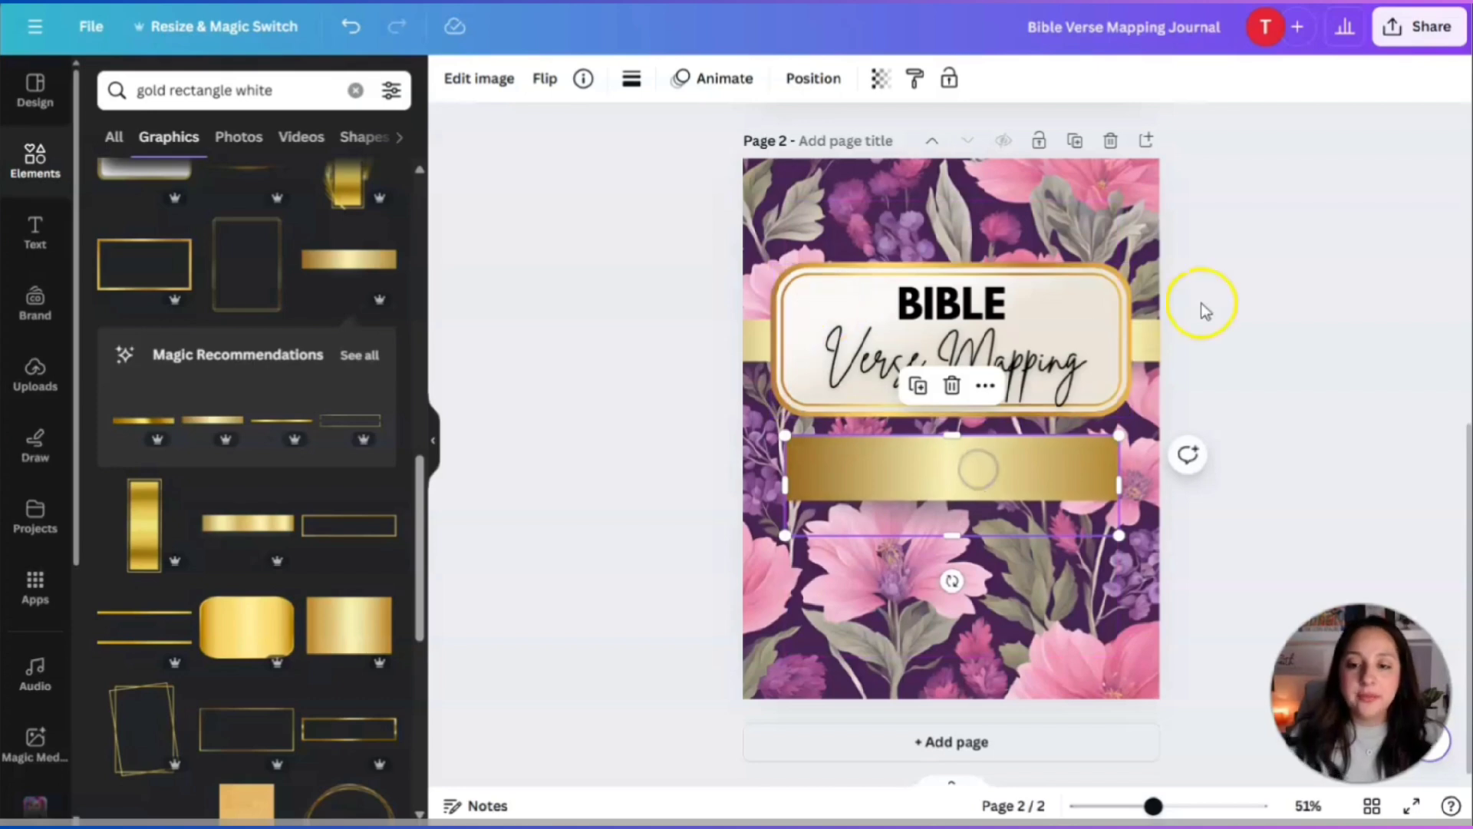
pyautogui.click(1227, 305)
# Duplicate the Verse Mapping text onto the gold bar and retype it as '52-Week Bible Study Journal'.
pyautogui.click(948, 359)
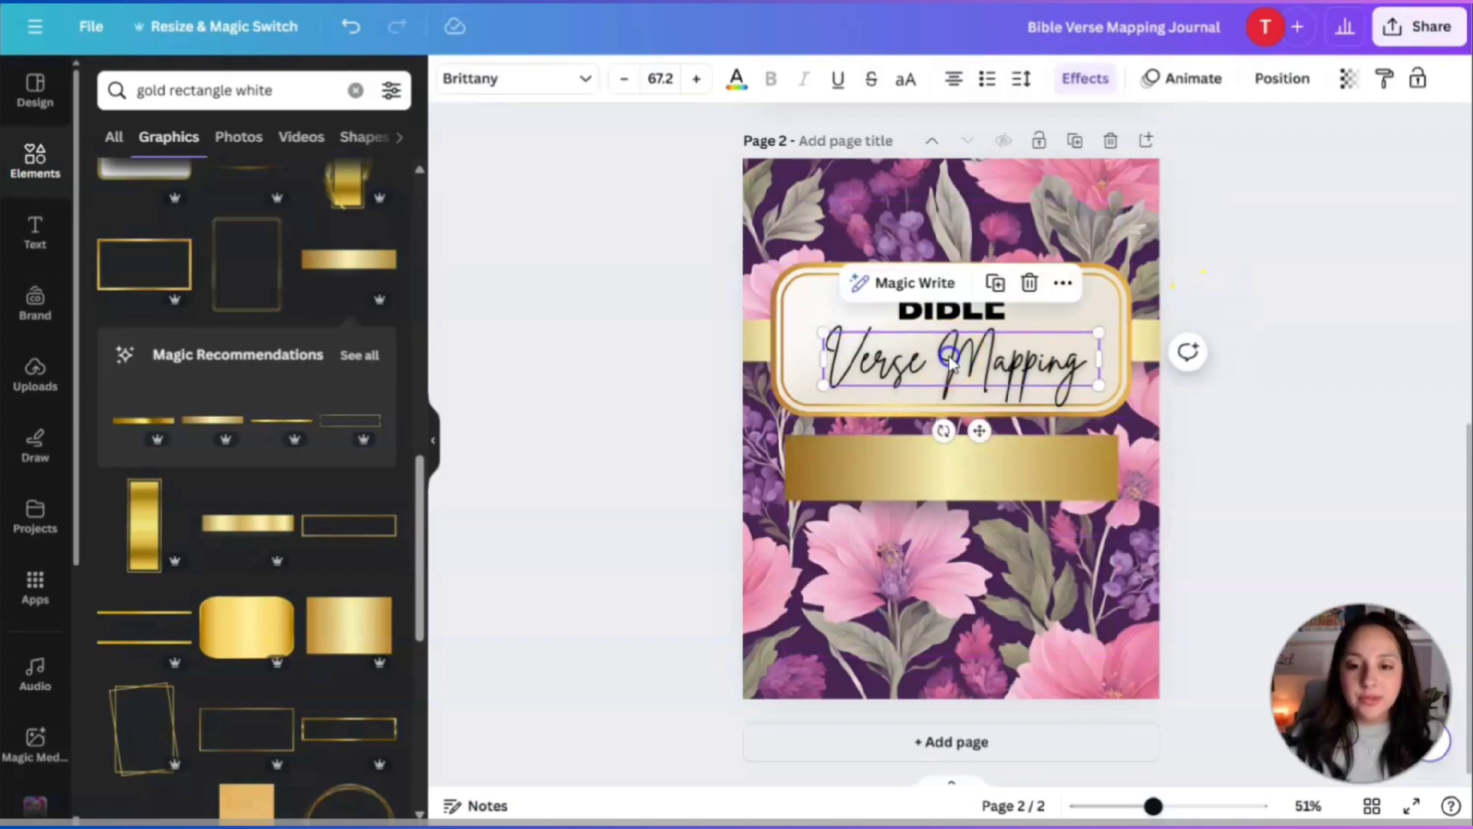
pyautogui.click(993, 284)
pyautogui.moveTo(959, 359); pyautogui.dragTo(969, 464)
pyautogui.doubleClick(969, 464)
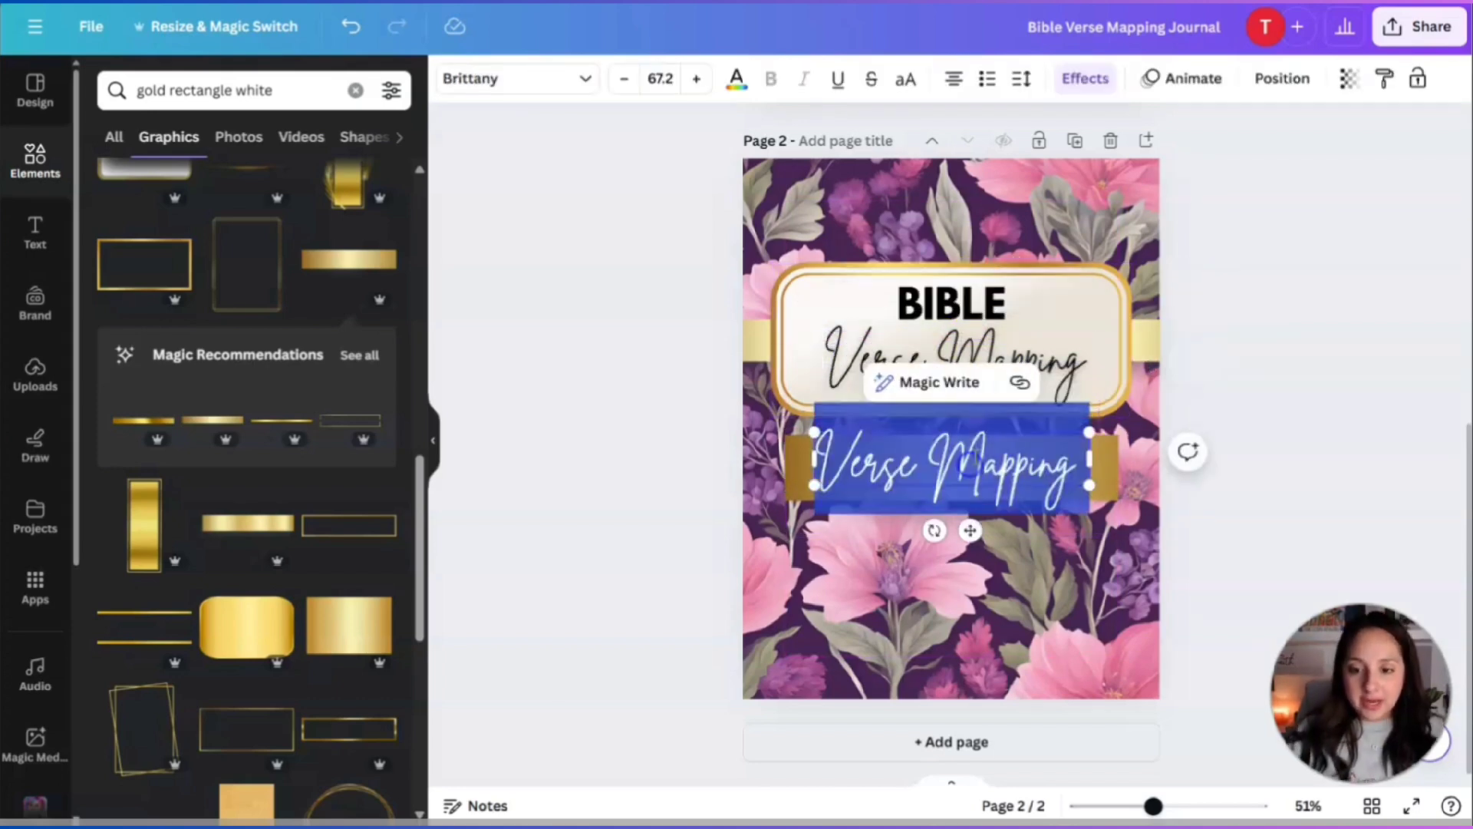
pyautogui.write('52')
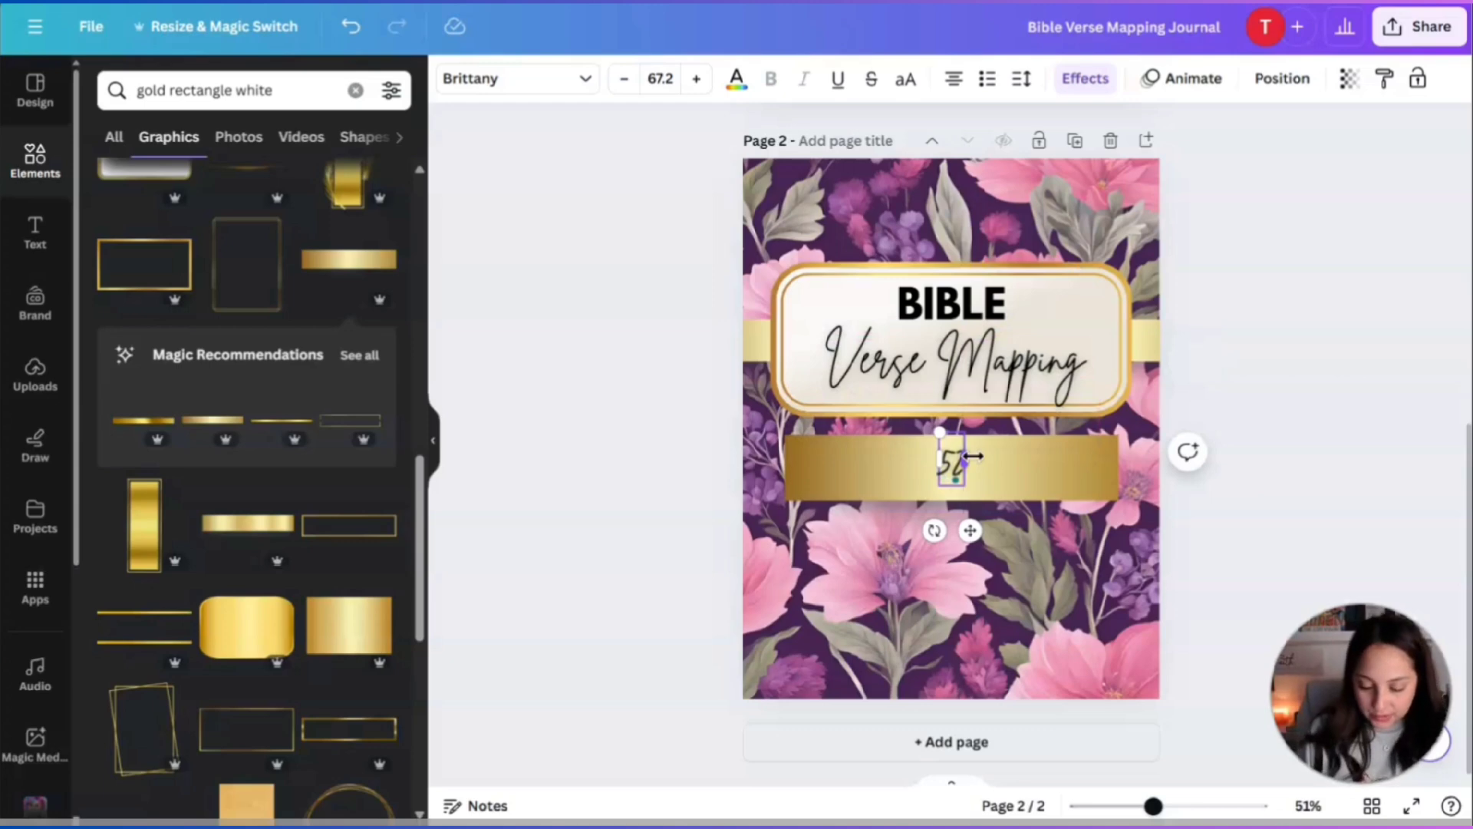
pyautogui.write('-Week Bi')
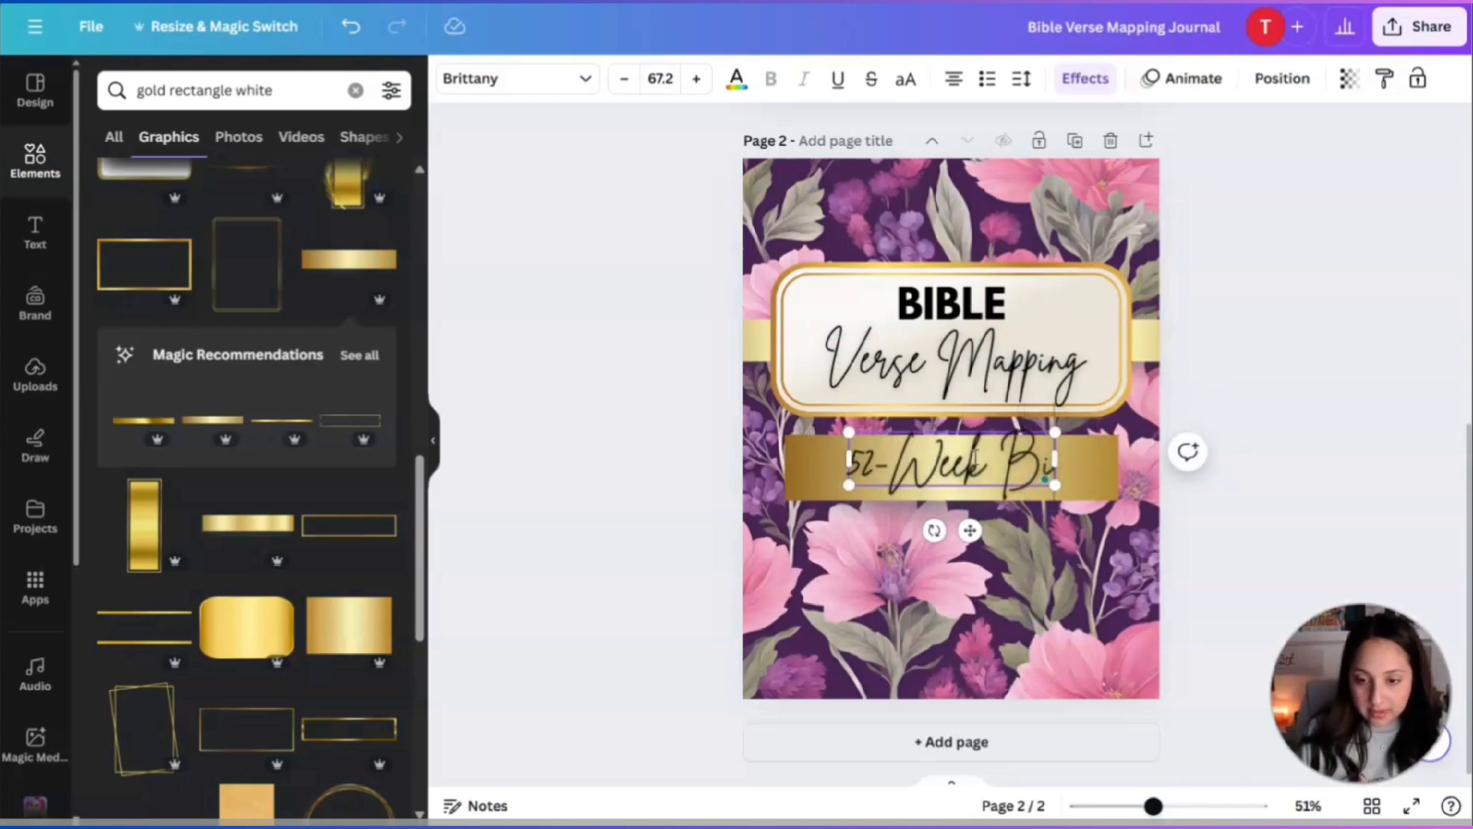
pyautogui.write('ble Study Journal')
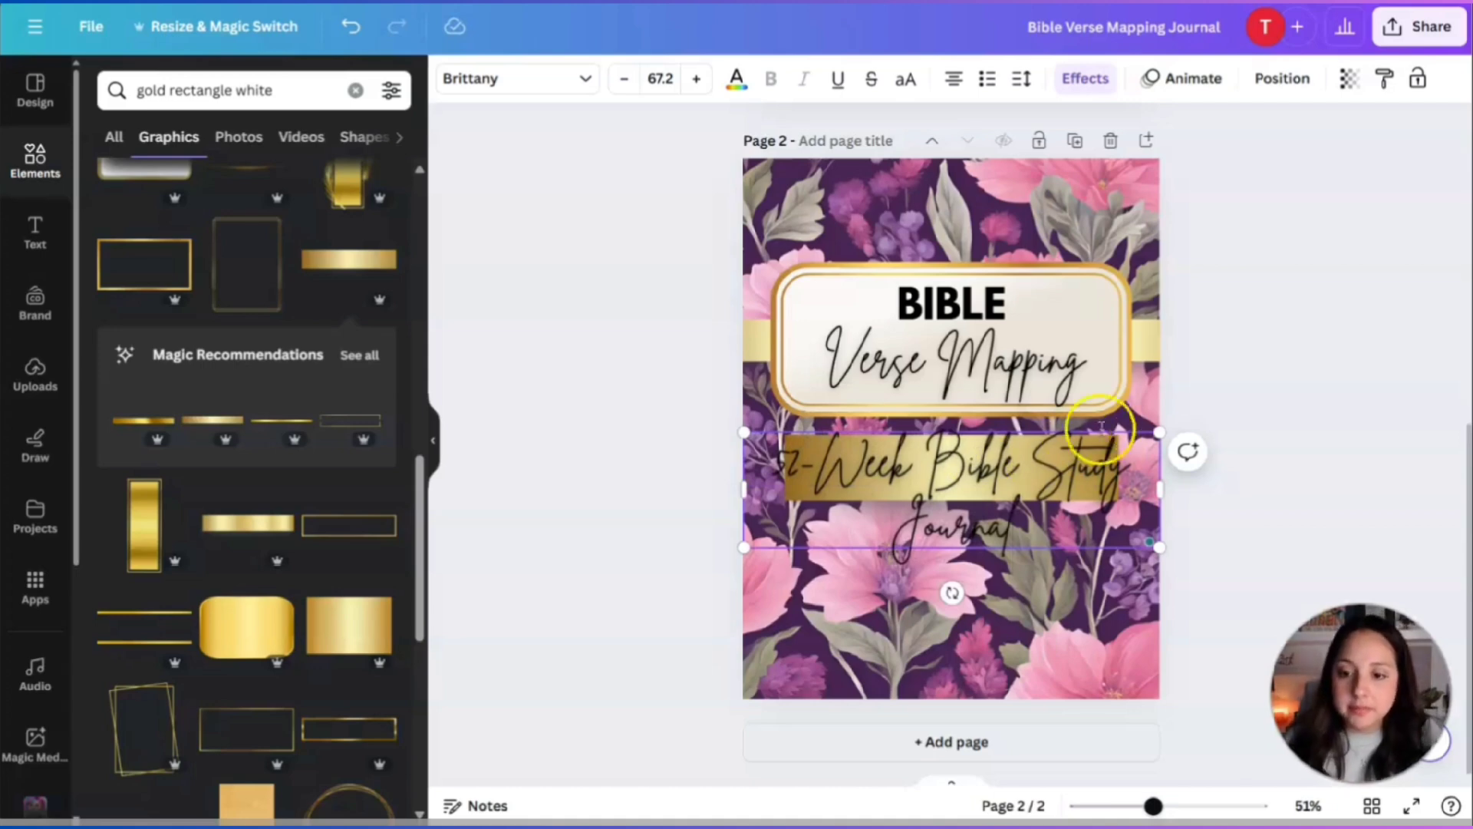
pyautogui.moveTo(1160, 543); pyautogui.dragTo(1127, 469)
pyautogui.click(974, 453)
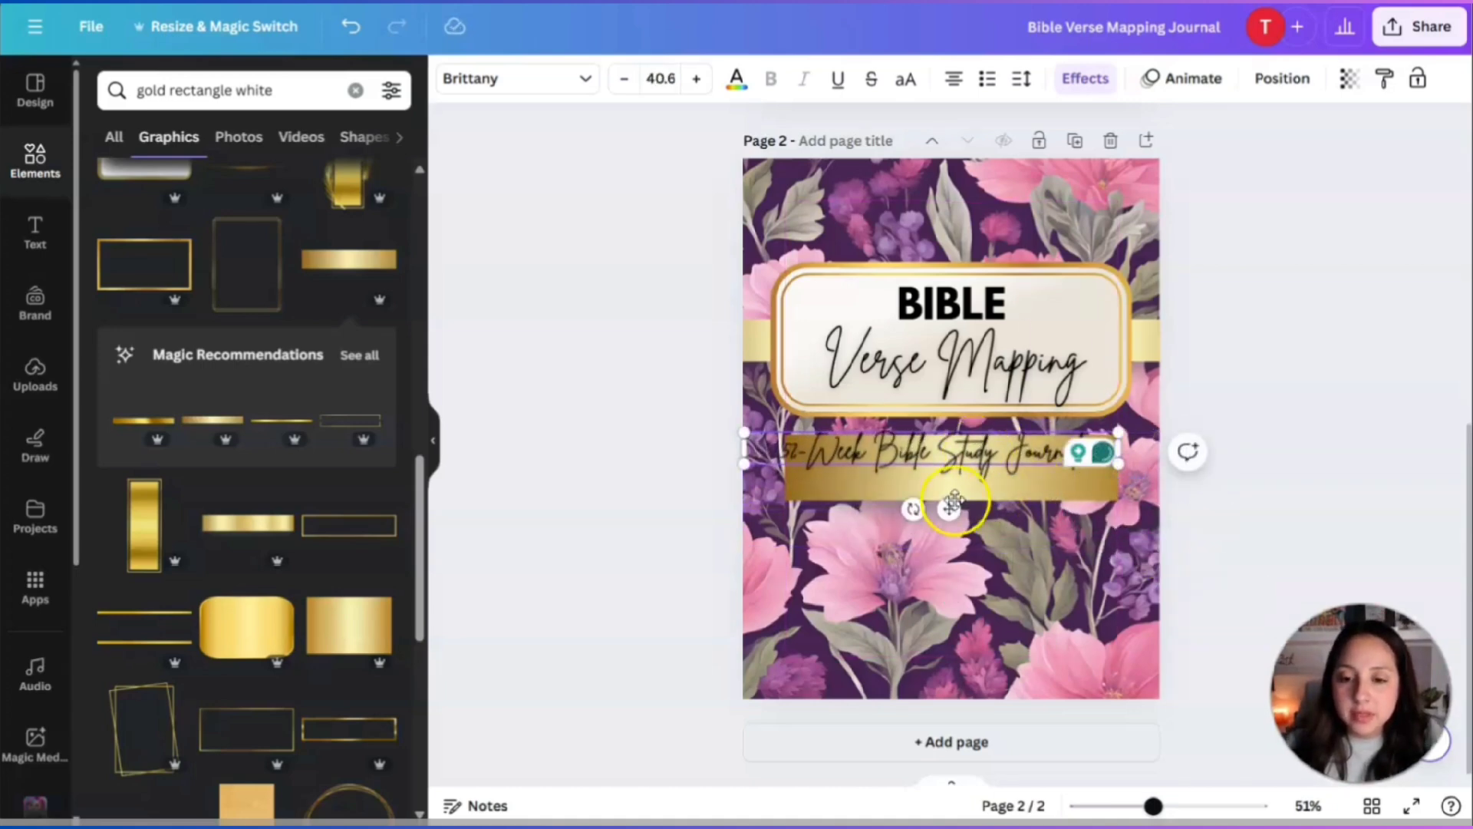
pyautogui.moveTo(952, 503)
pyautogui.mouseDown()
pyautogui.moveTo(963, 529)
pyautogui.moveTo(960, 512)
pyautogui.mouseUp()
pyautogui.click(920, 300)
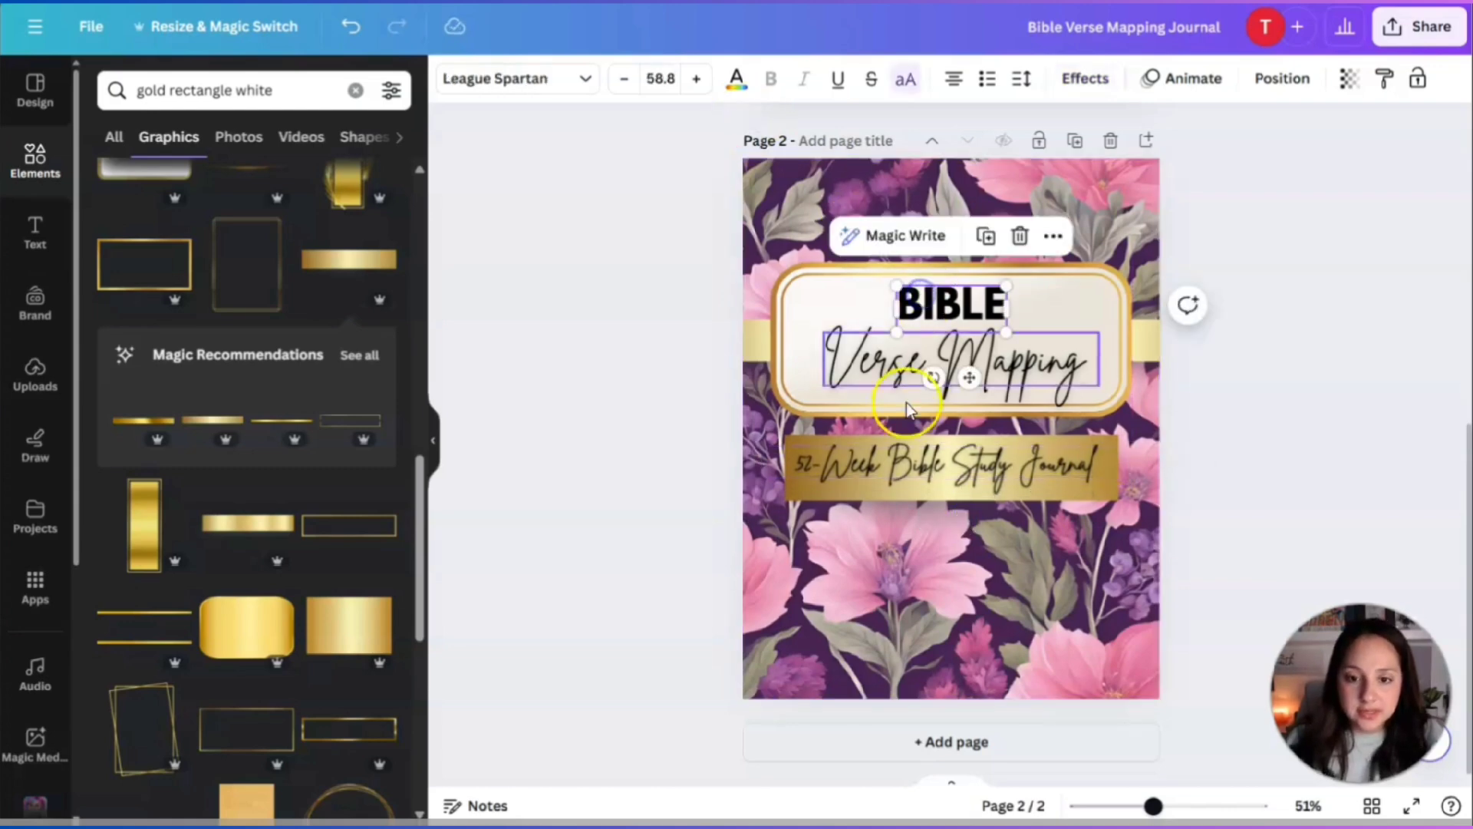
# Set the subtitle in Montserrat at size 32.2, on one line, centred on the gold band.
pyautogui.click(920, 464)
pyautogui.click(552, 84)
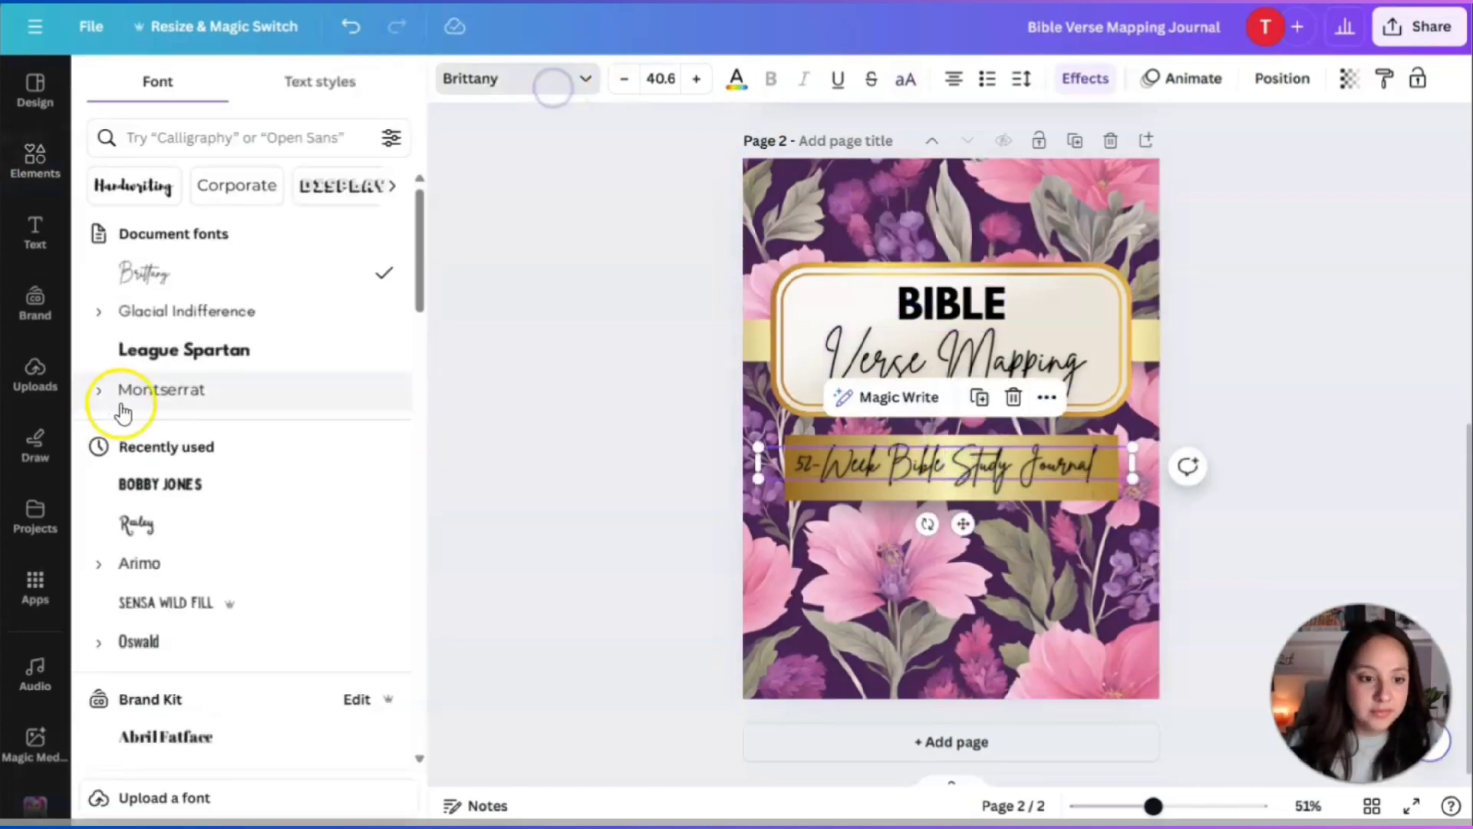
pyautogui.click(173, 393)
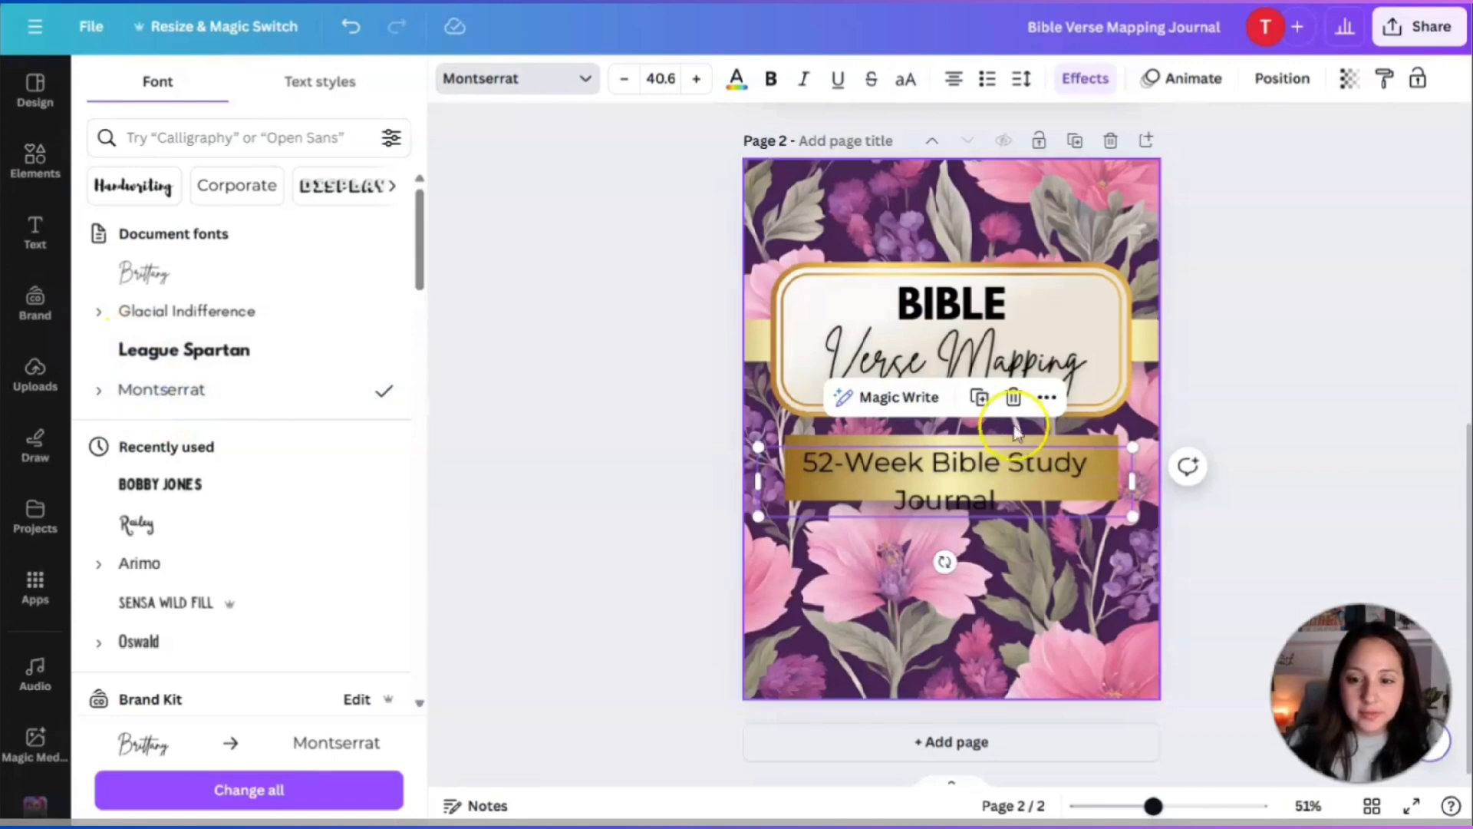
pyautogui.moveTo(1136, 484); pyautogui.dragTo(1210, 487)
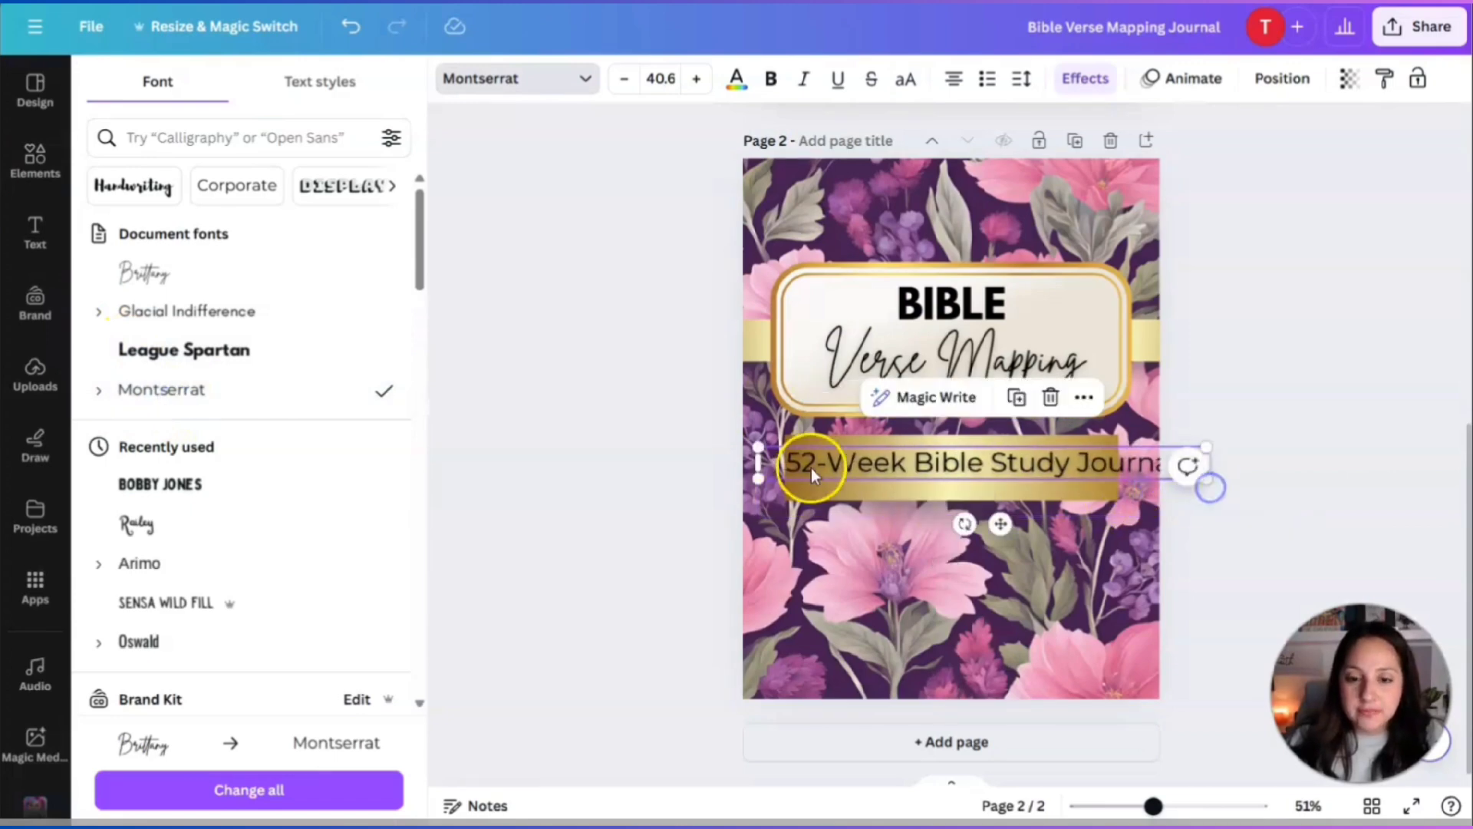
pyautogui.moveTo(758, 445); pyautogui.dragTo(852, 453)
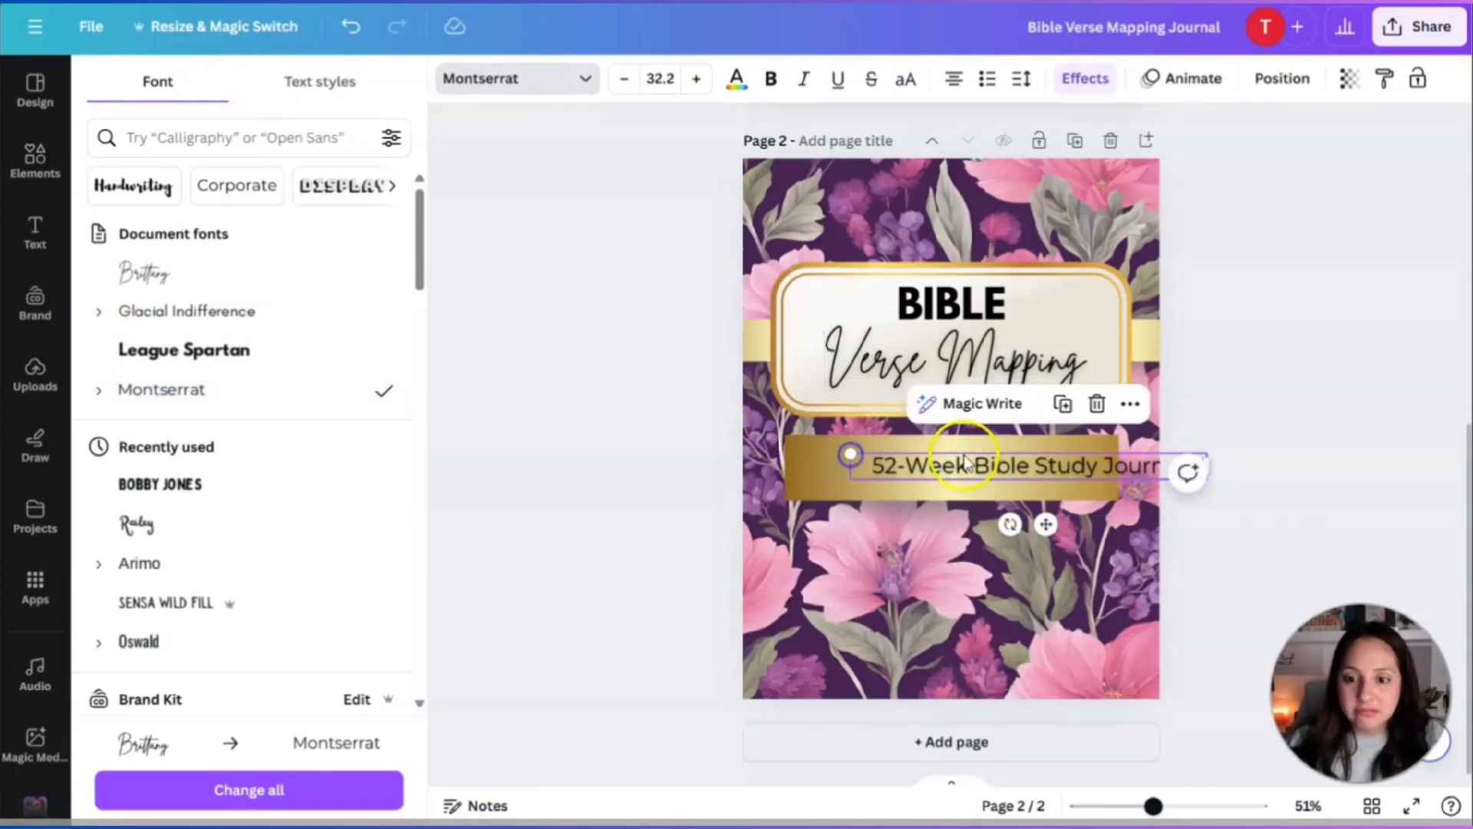
pyautogui.moveTo(1043, 525); pyautogui.dragTo(973, 528)
pyautogui.click(1321, 546)
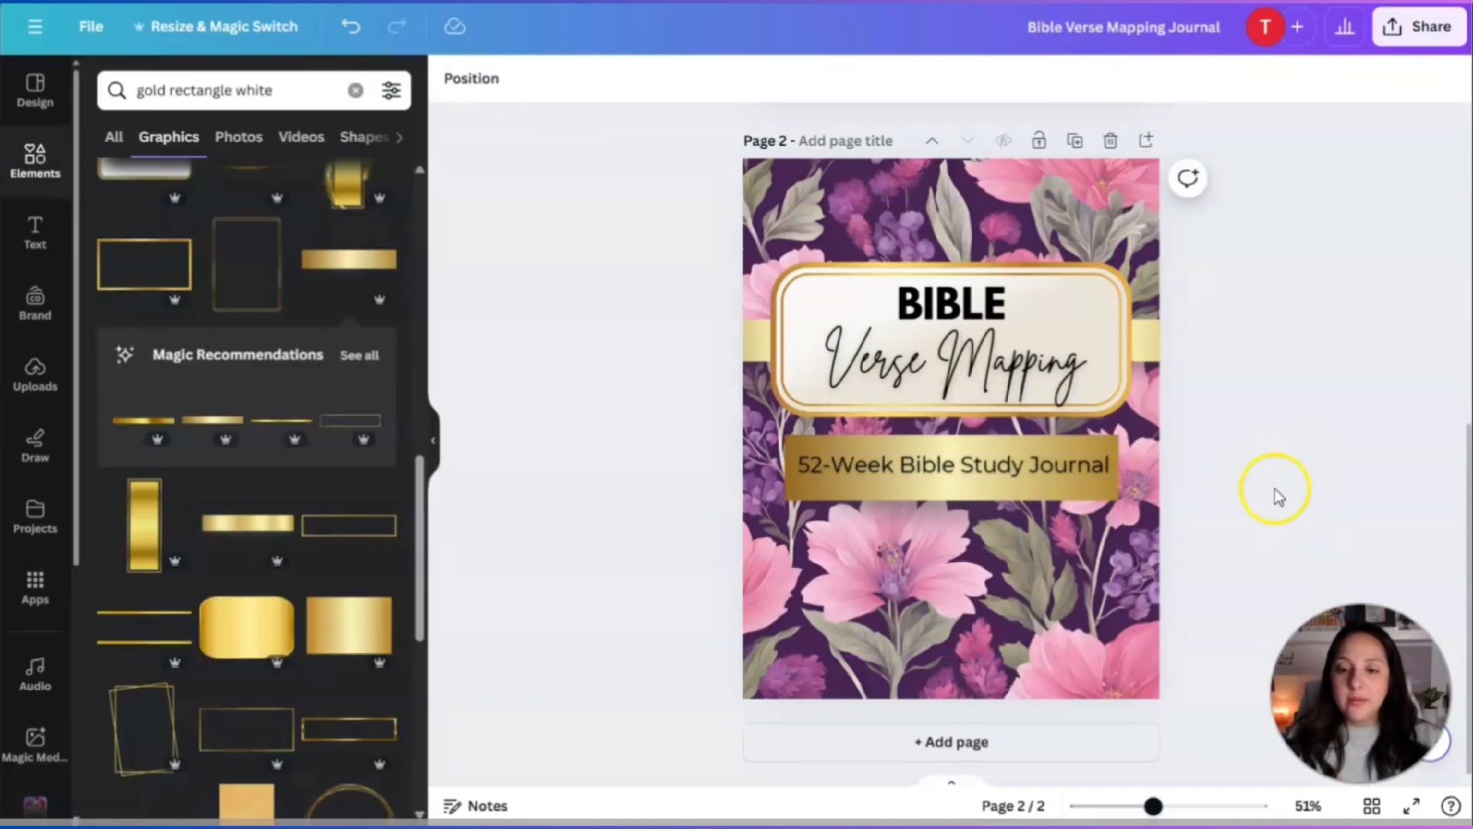
pyautogui.scroll(2, 1246, 430)
pyautogui.scroll(-2, 1246, 429)
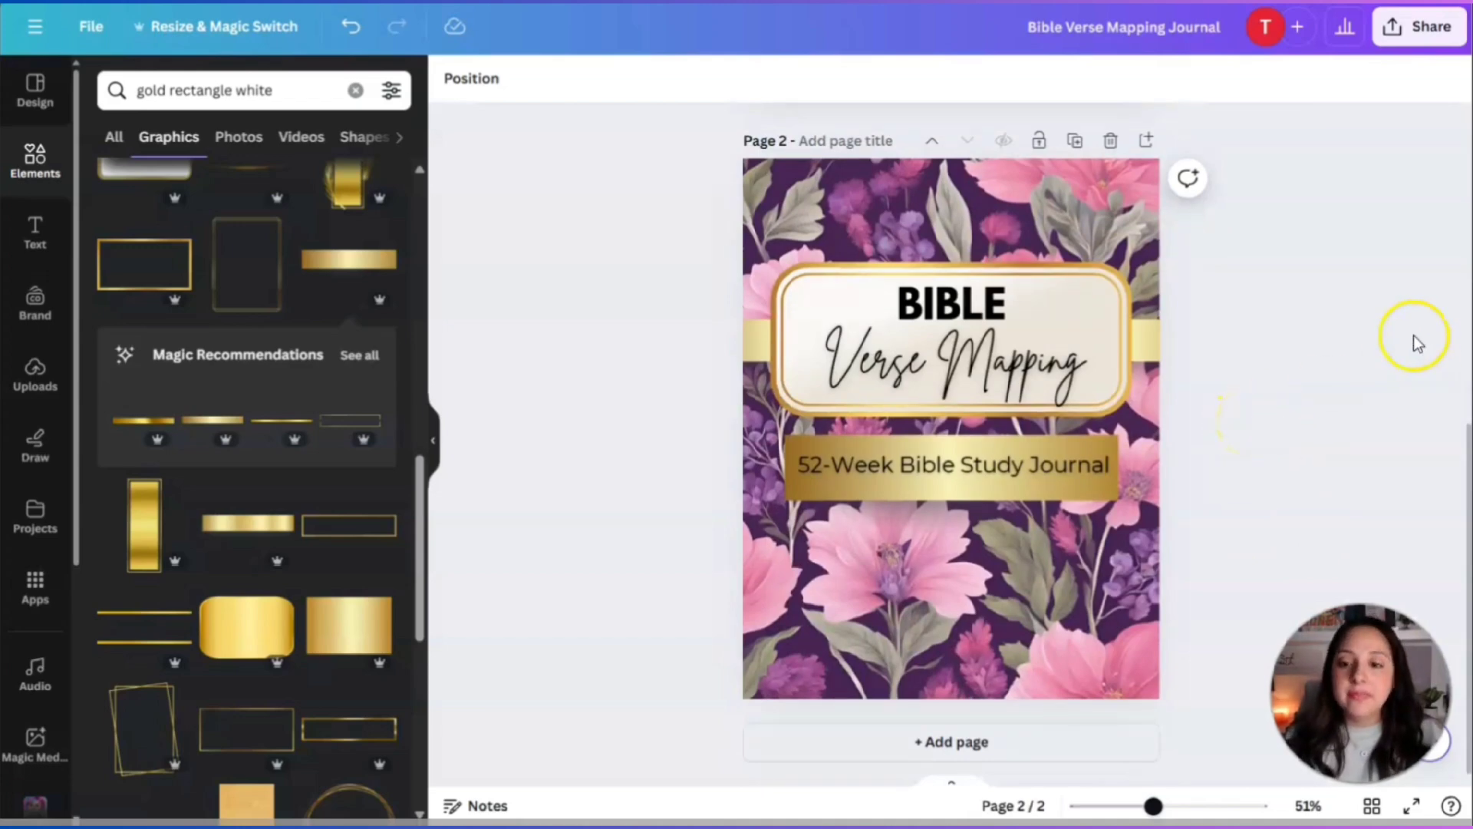
pyautogui.scroll(6, 1354, 427)
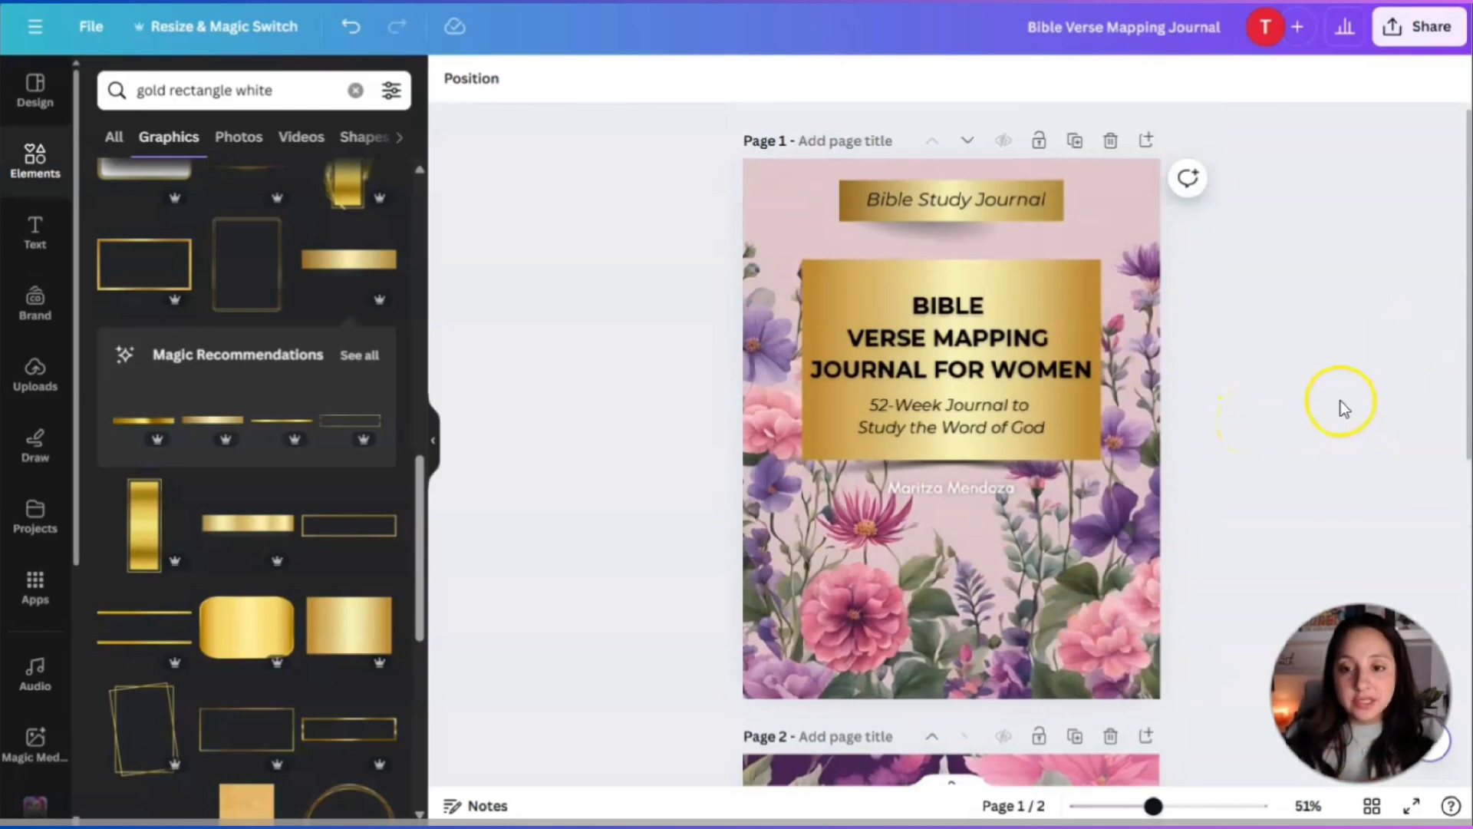
pyautogui.scroll(-6, 1341, 399)
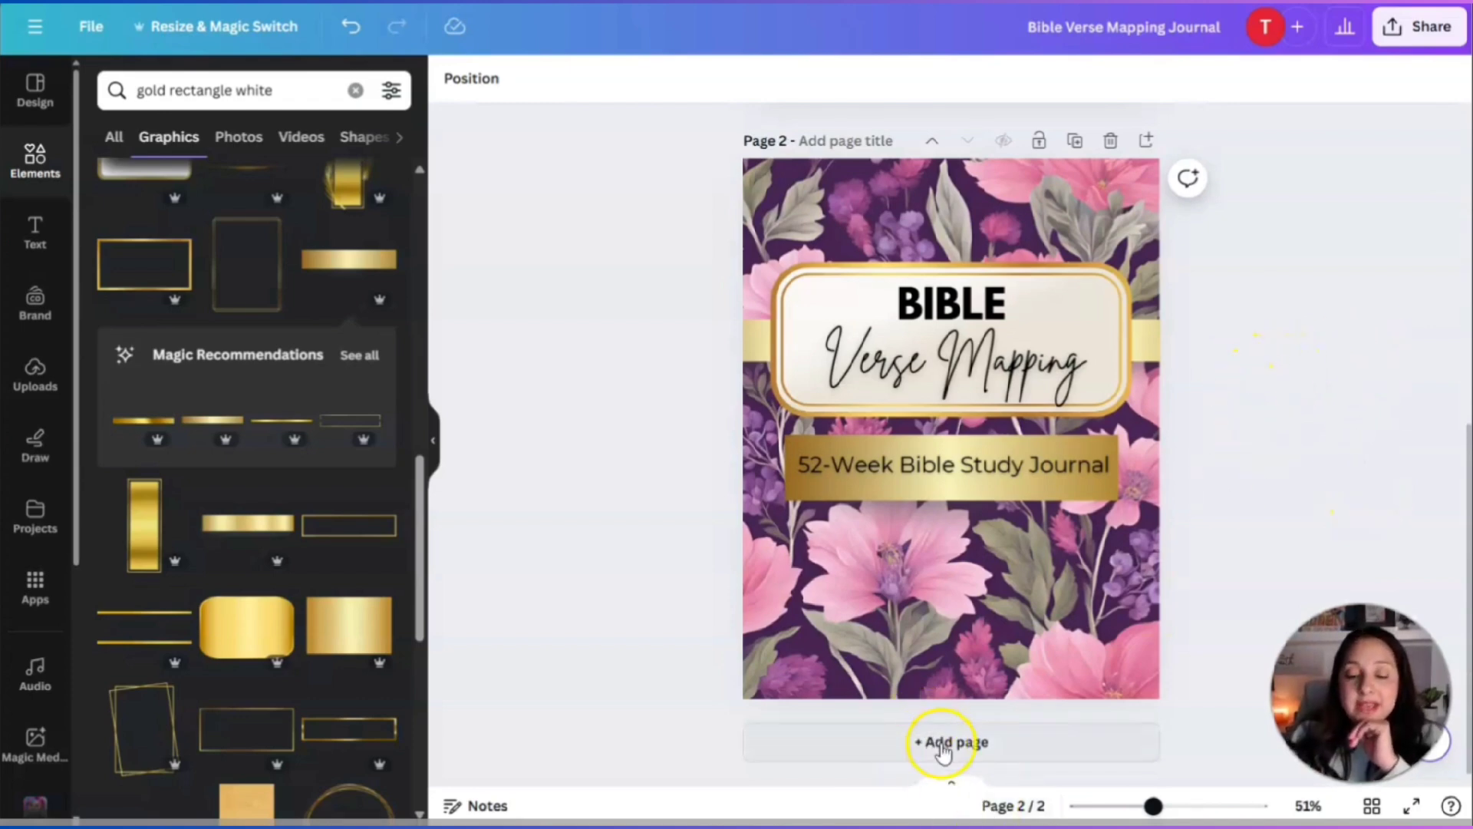
# Add a blank third page and search Elements for 'dotted paper'.
pyautogui.click(989, 756)
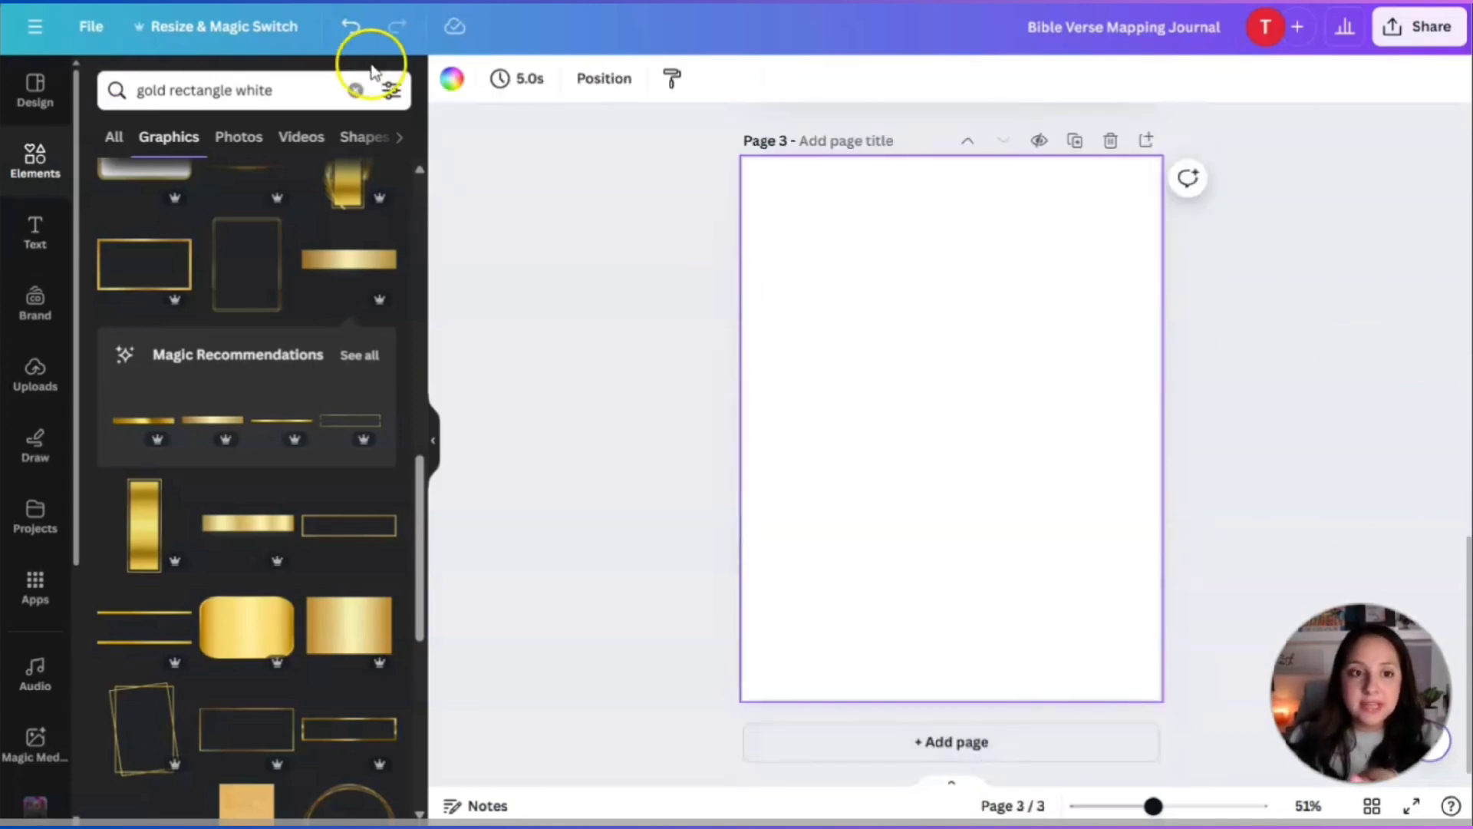
pyautogui.moveTo(276, 90); pyautogui.dragTo(178, 90)
pyautogui.press('BackSpace')
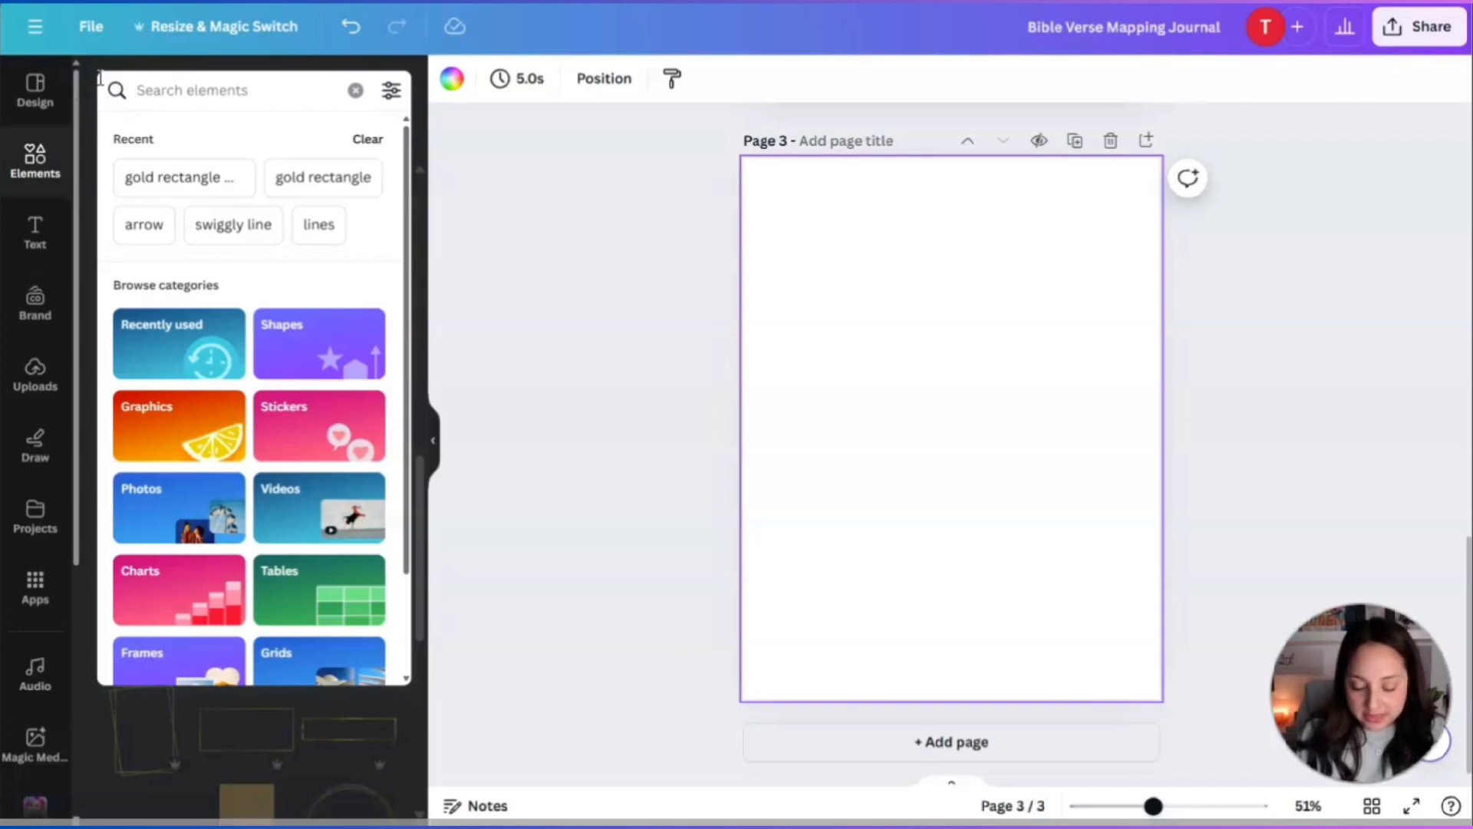
pyautogui.write('dotted paper')
pyautogui.press('Return')
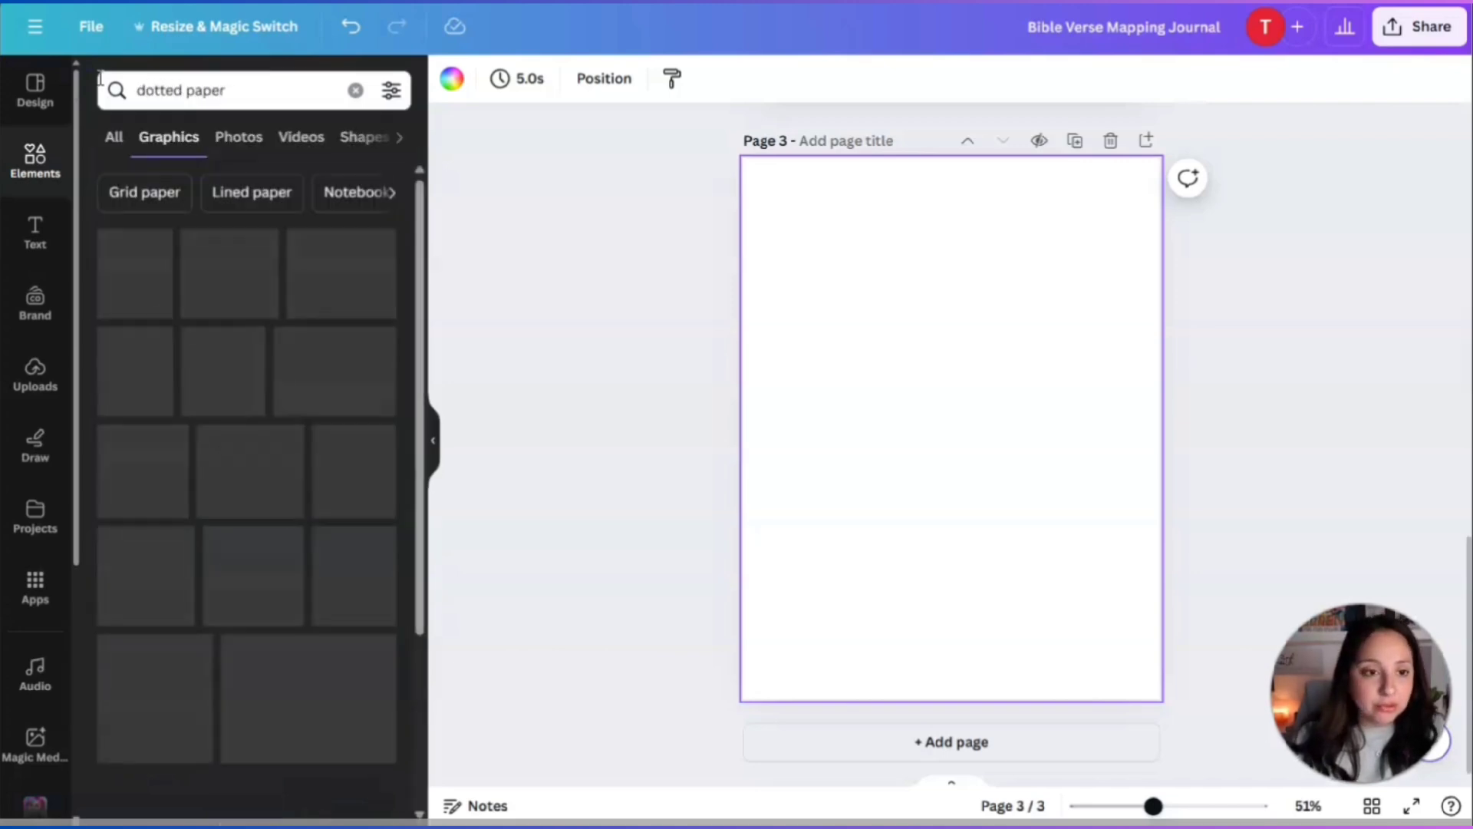
# Place a white dotted paper graphic and stretch it to cover page 3 edge to edge.
pyautogui.click(256, 269)
pyautogui.moveTo(890, 422); pyautogui.dragTo(760, 246)
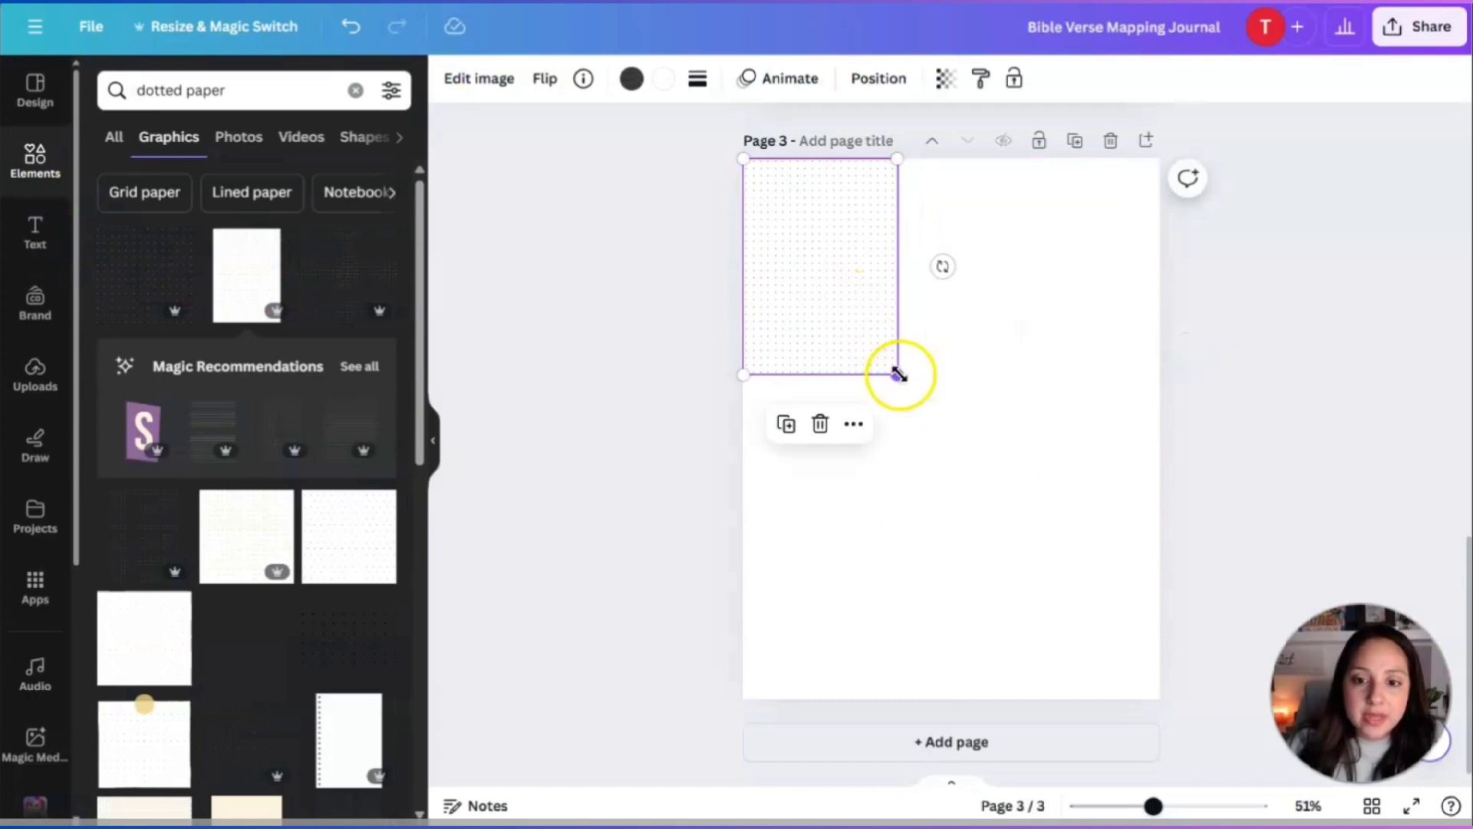
pyautogui.moveTo(897, 375); pyautogui.dragTo(1199, 722)
pyautogui.moveTo(1010, 490); pyautogui.dragTo(1010, 485)
pyautogui.click(1292, 391)
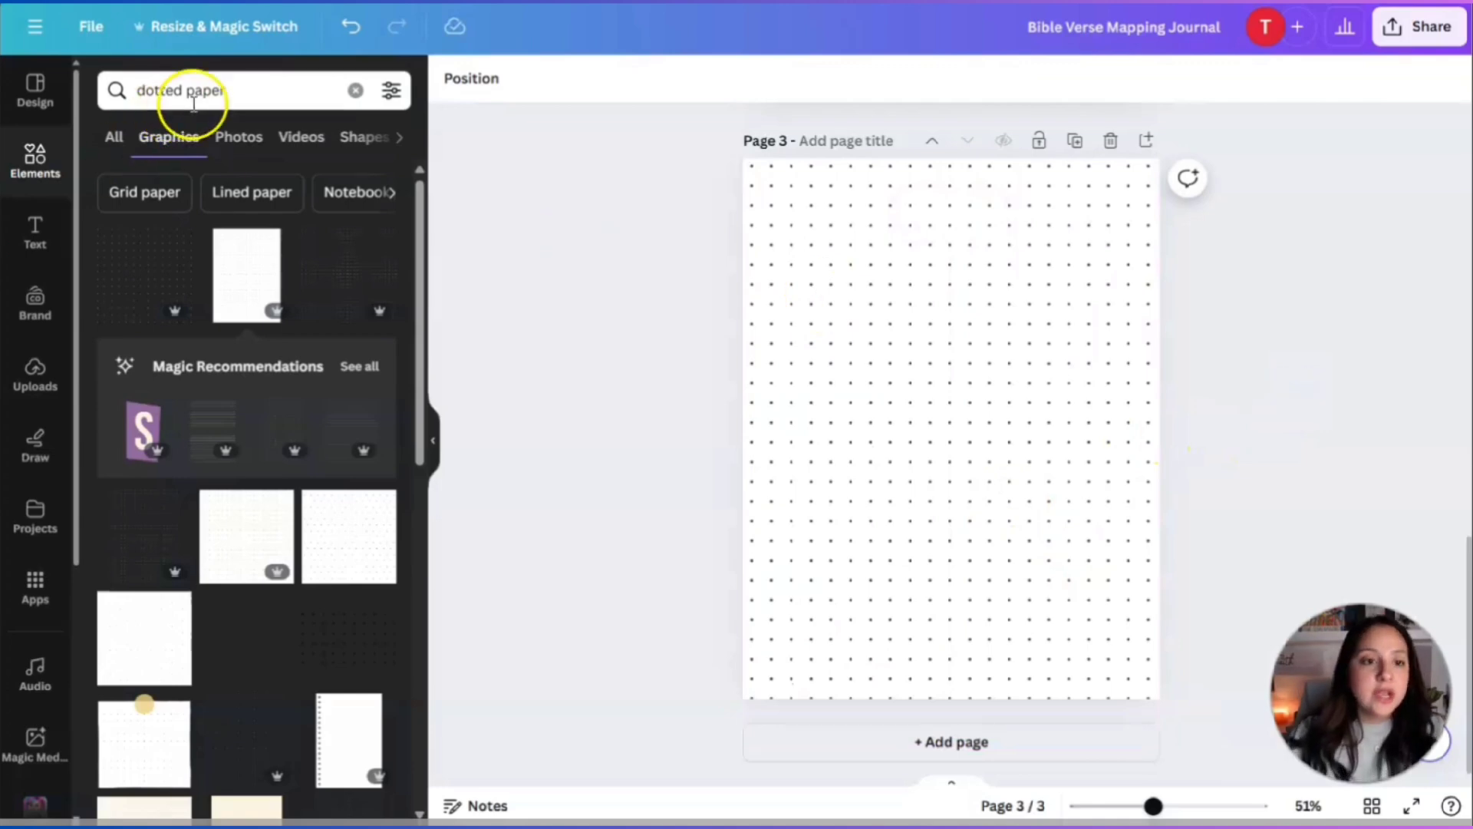
# Search 'circle', add a small double-ring circle at the top-left, and colour it light pink.
pyautogui.click(250, 100)
pyautogui.write('circle')
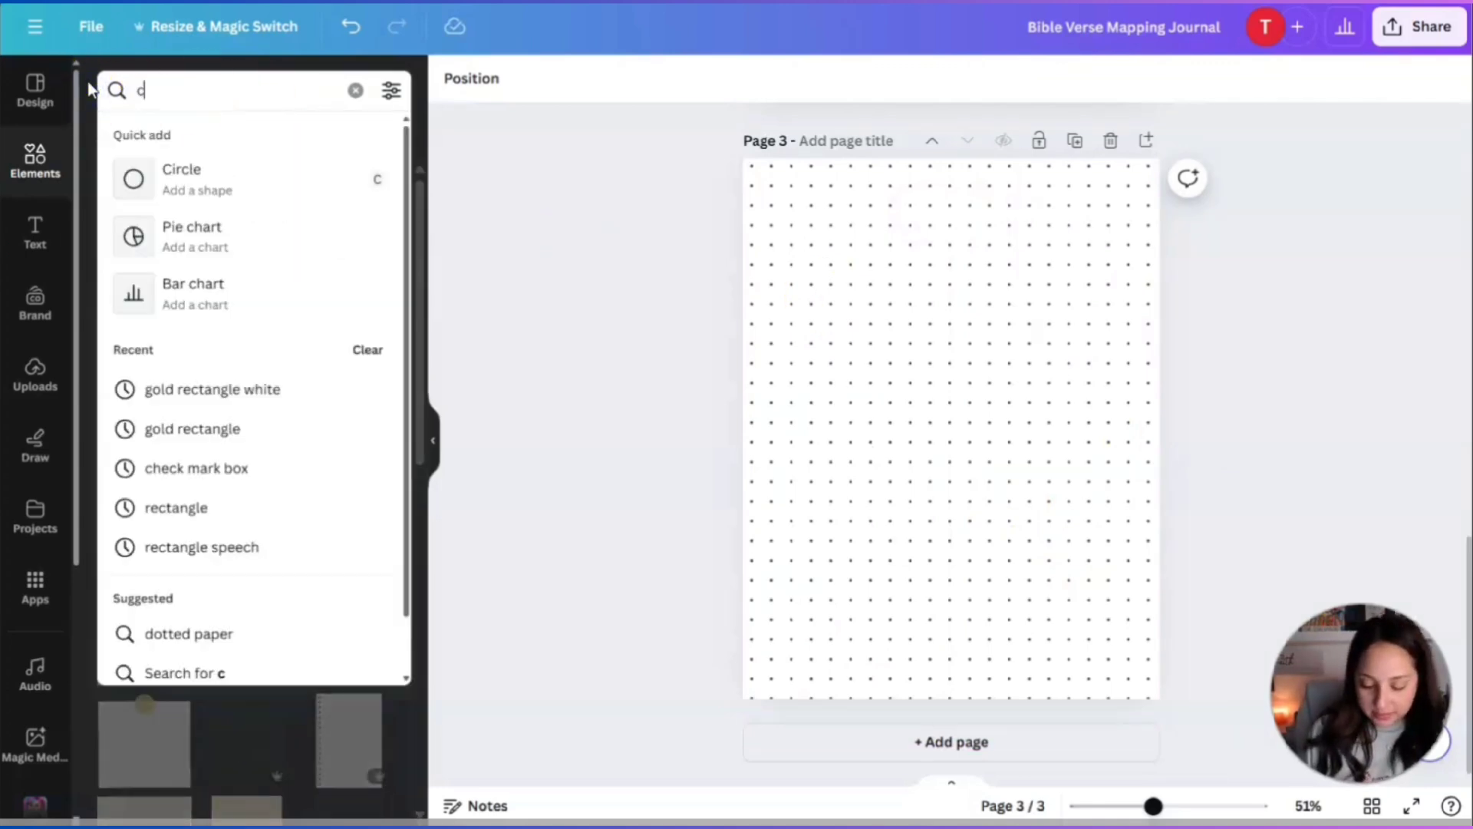
pyautogui.press('Return')
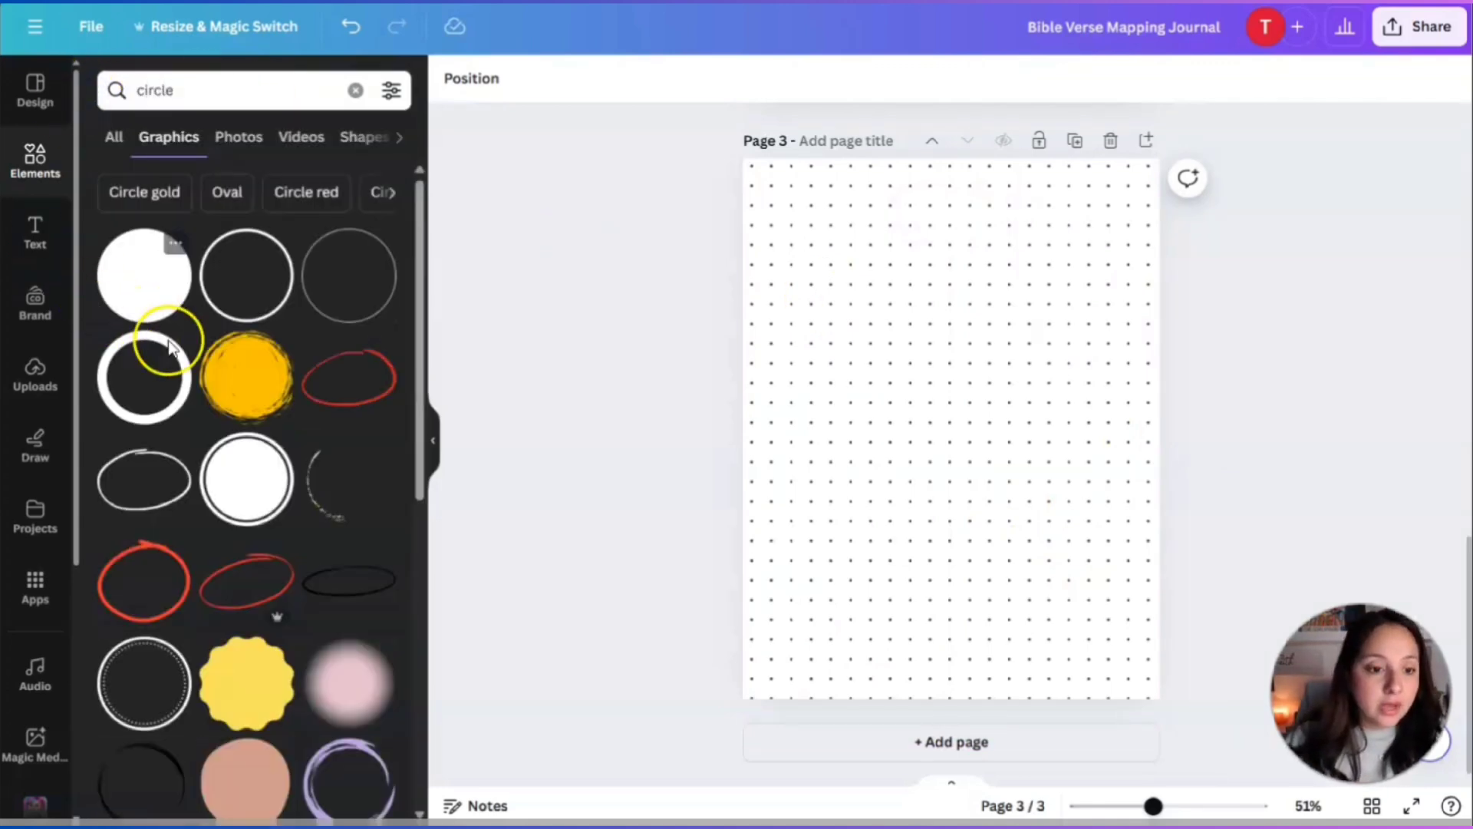
pyautogui.click(252, 485)
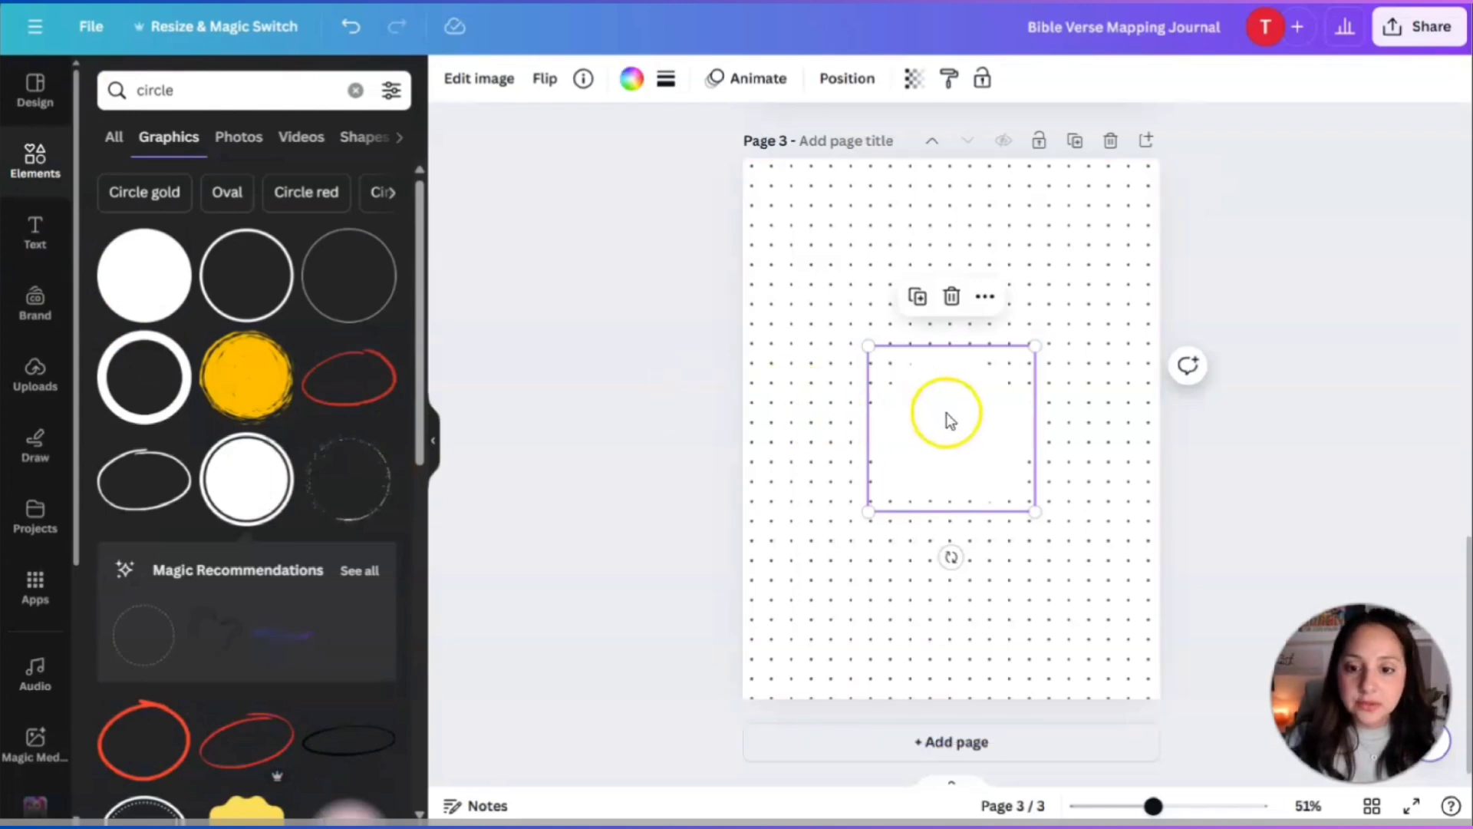
pyautogui.moveTo(947, 417); pyautogui.dragTo(857, 271)
pyautogui.moveTo(944, 361); pyautogui.dragTo(878, 301)
pyautogui.moveTo(822, 246); pyautogui.dragTo(831, 251)
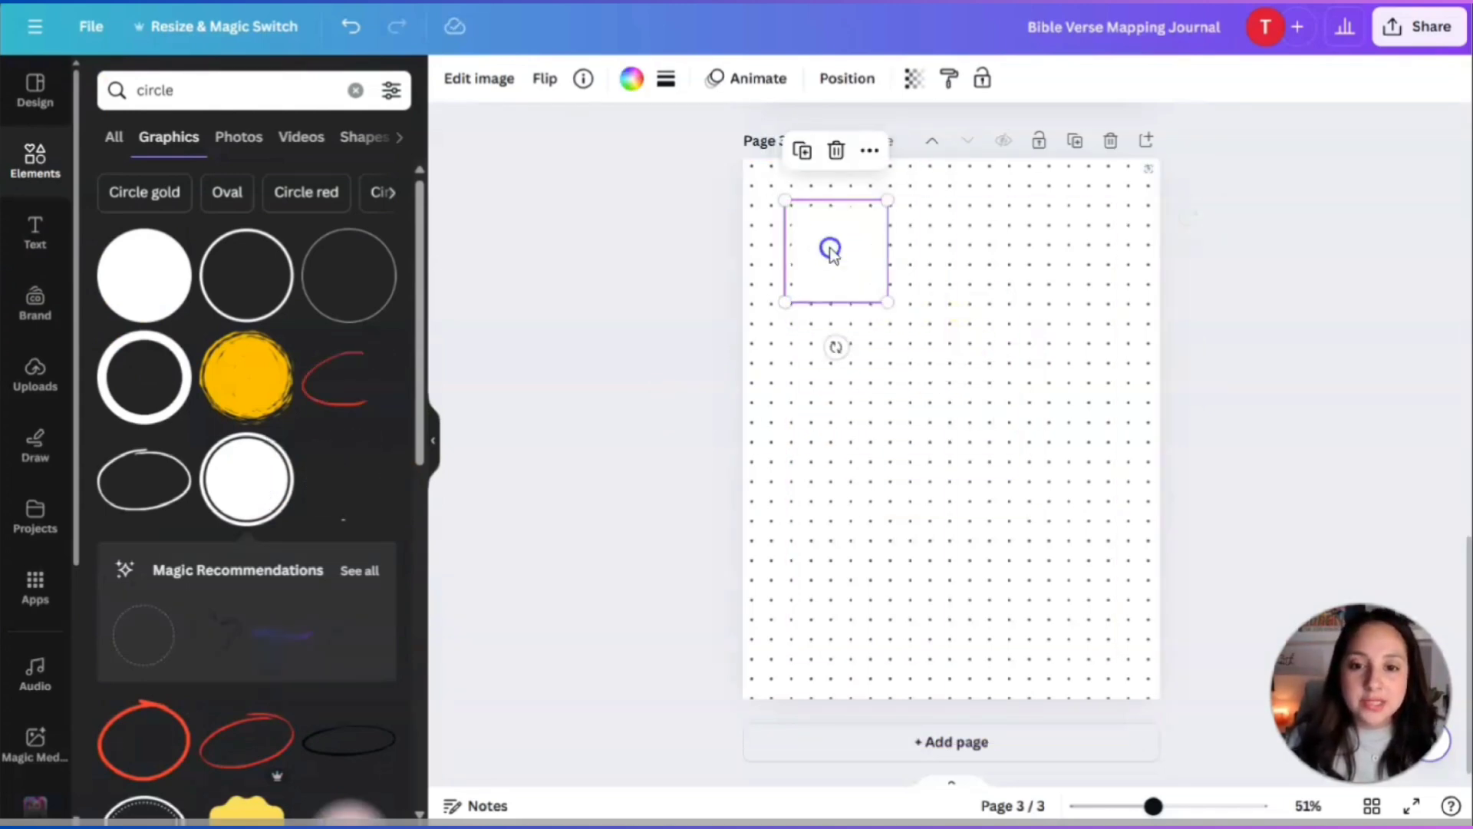
pyautogui.click(631, 78)
pyautogui.scroll(-3, 205, 453)
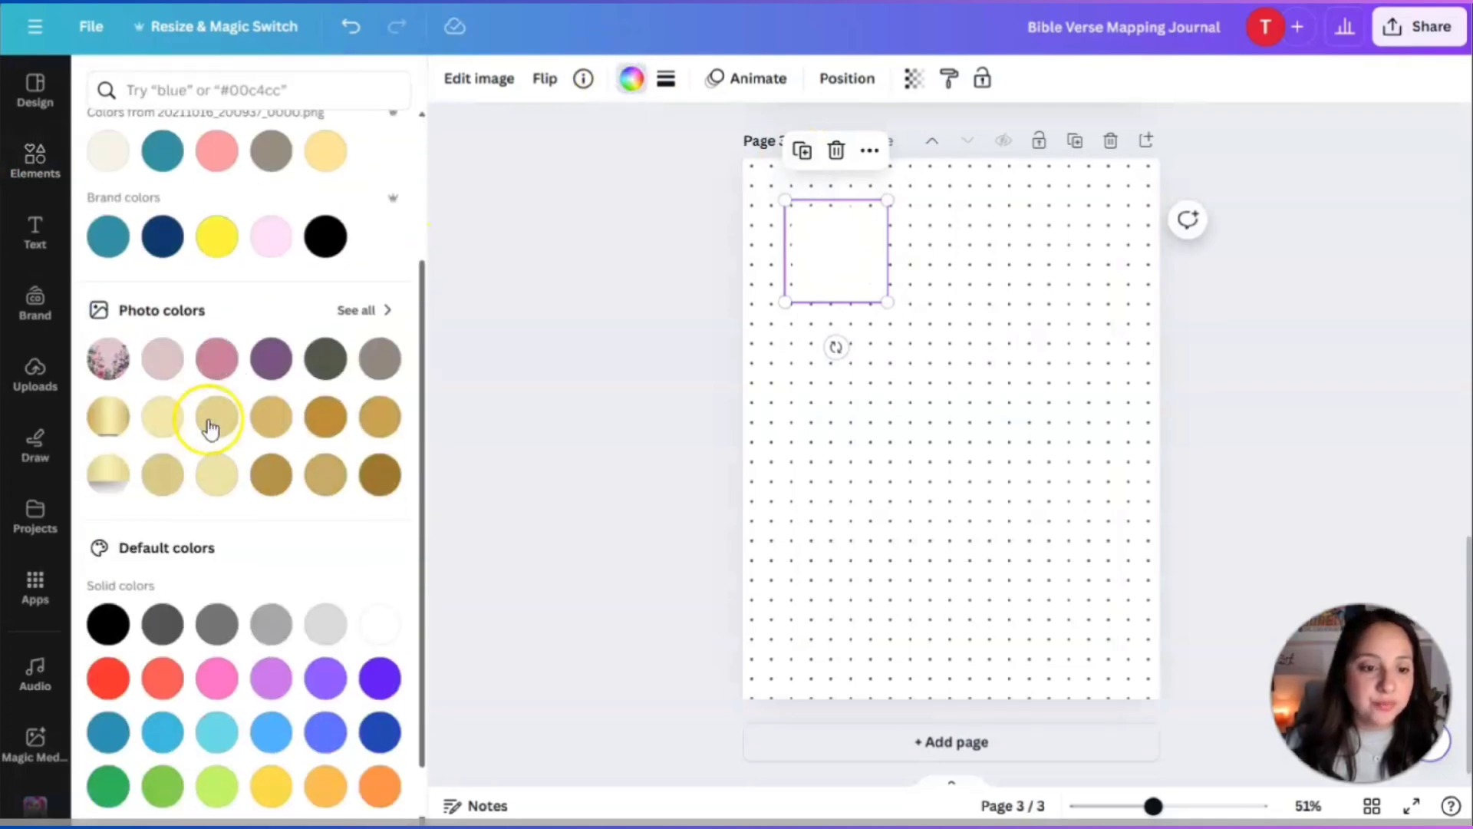
pyautogui.click(164, 362)
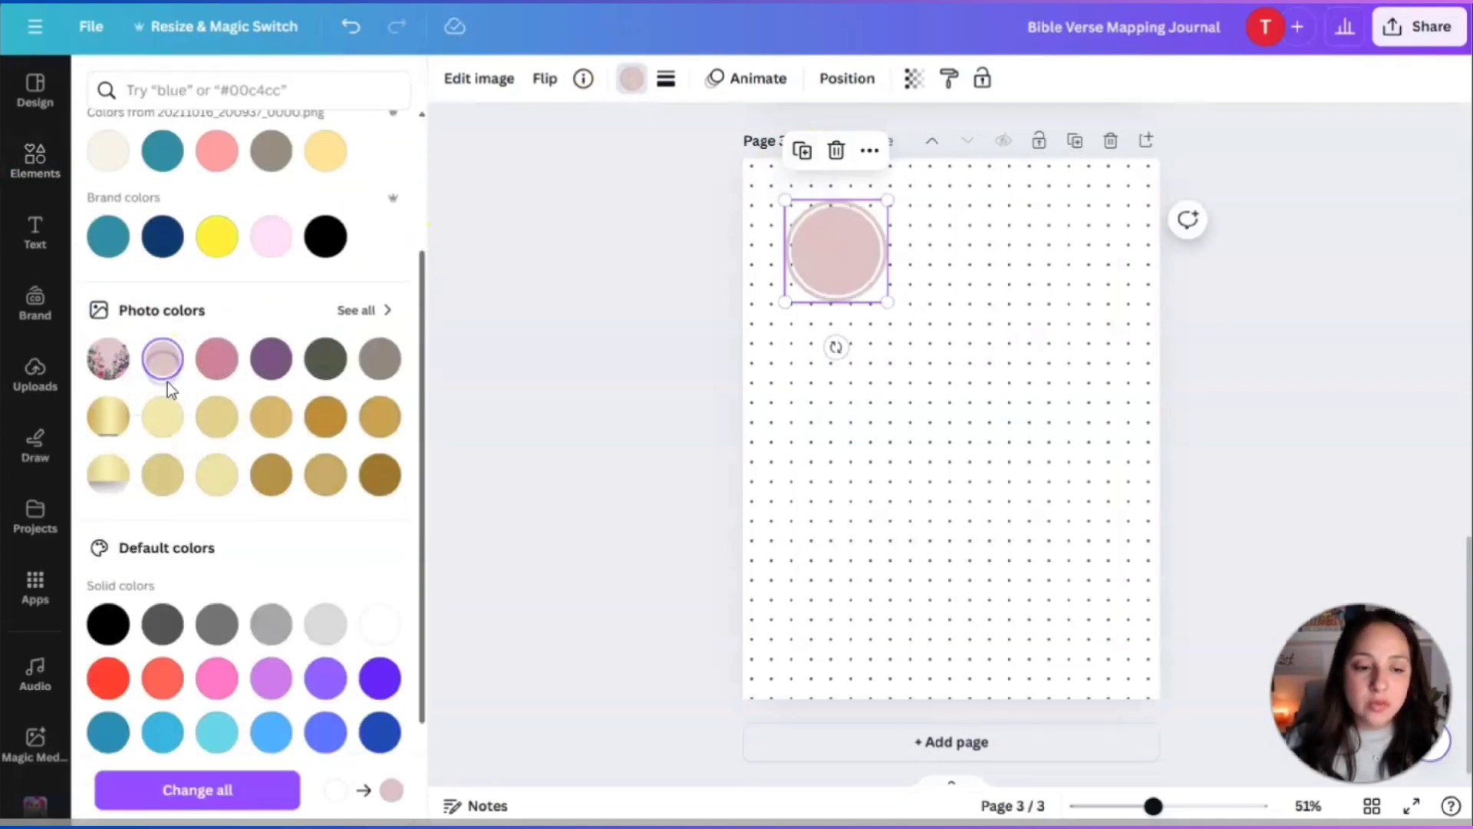
# Duplicate the pink circle four times and arrange the five in a zigzag down the page.
pyautogui.click(802, 150)
pyautogui.moveTo(836, 252); pyautogui.dragTo(959, 274)
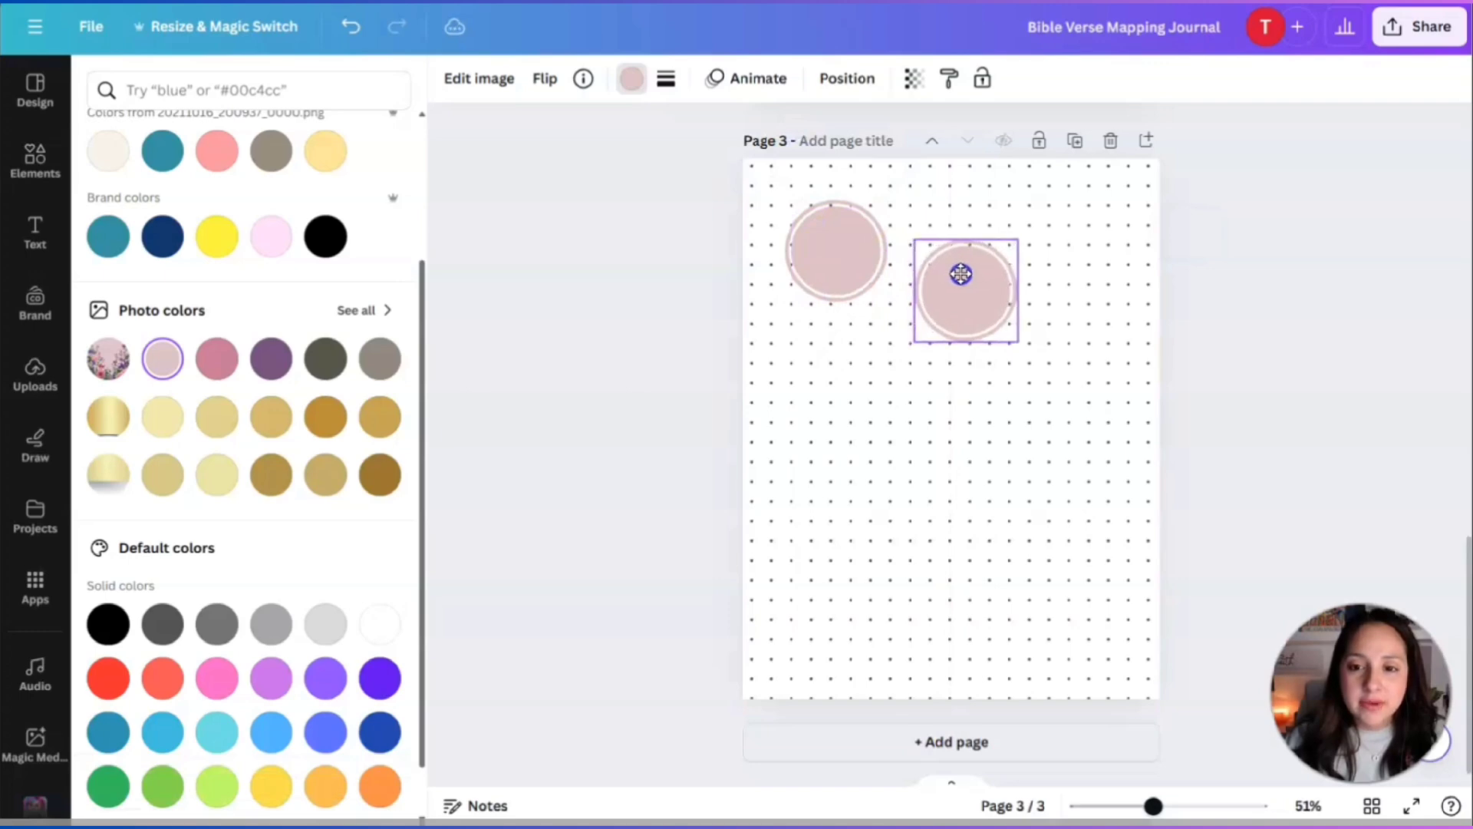
pyautogui.click(933, 192)
pyautogui.moveTo(1098, 313); pyautogui.dragTo(1072, 376)
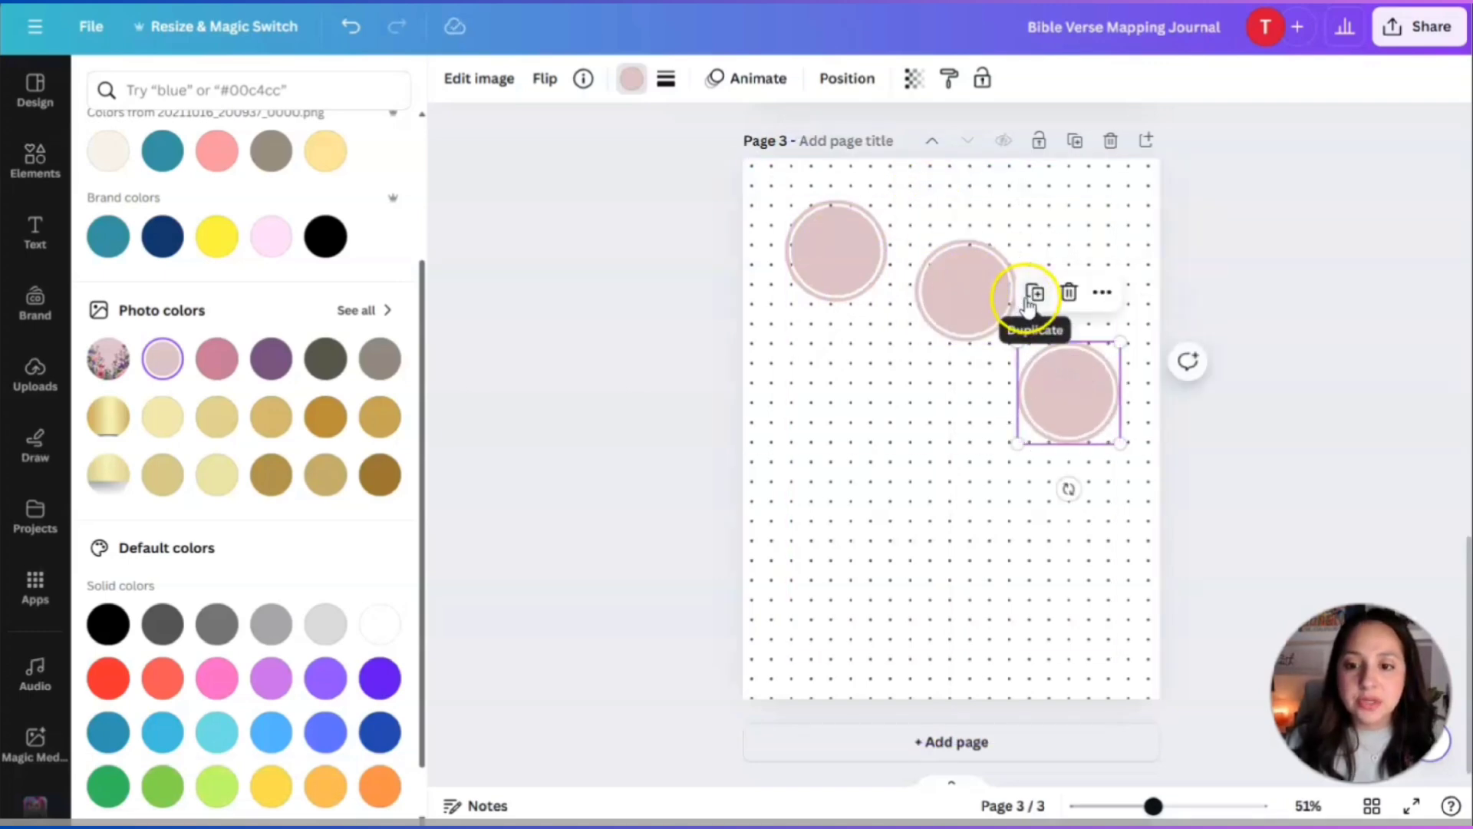
pyautogui.click(1035, 291)
pyautogui.moveTo(1148, 492); pyautogui.dragTo(946, 508)
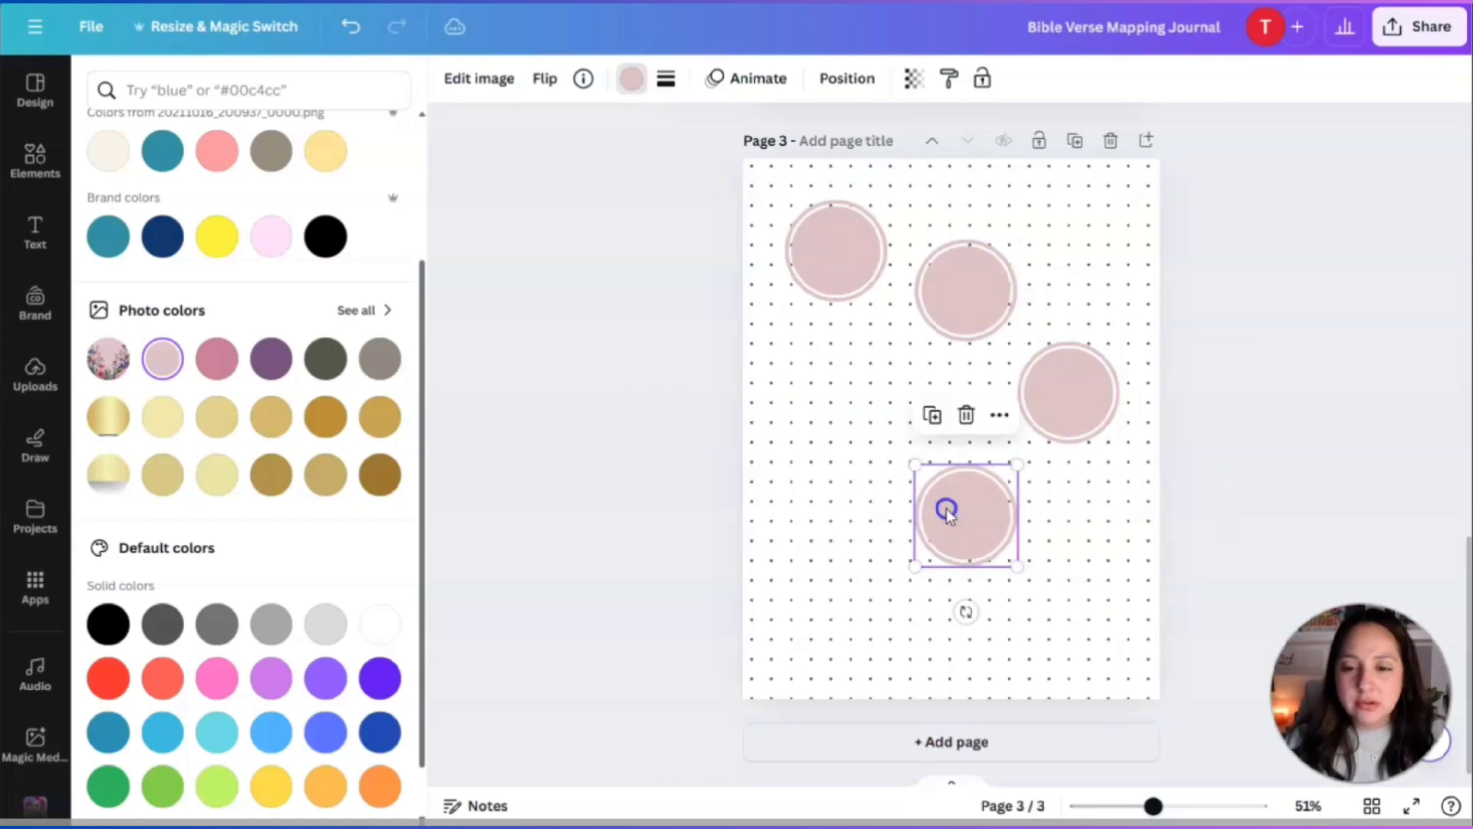
pyautogui.click(930, 418)
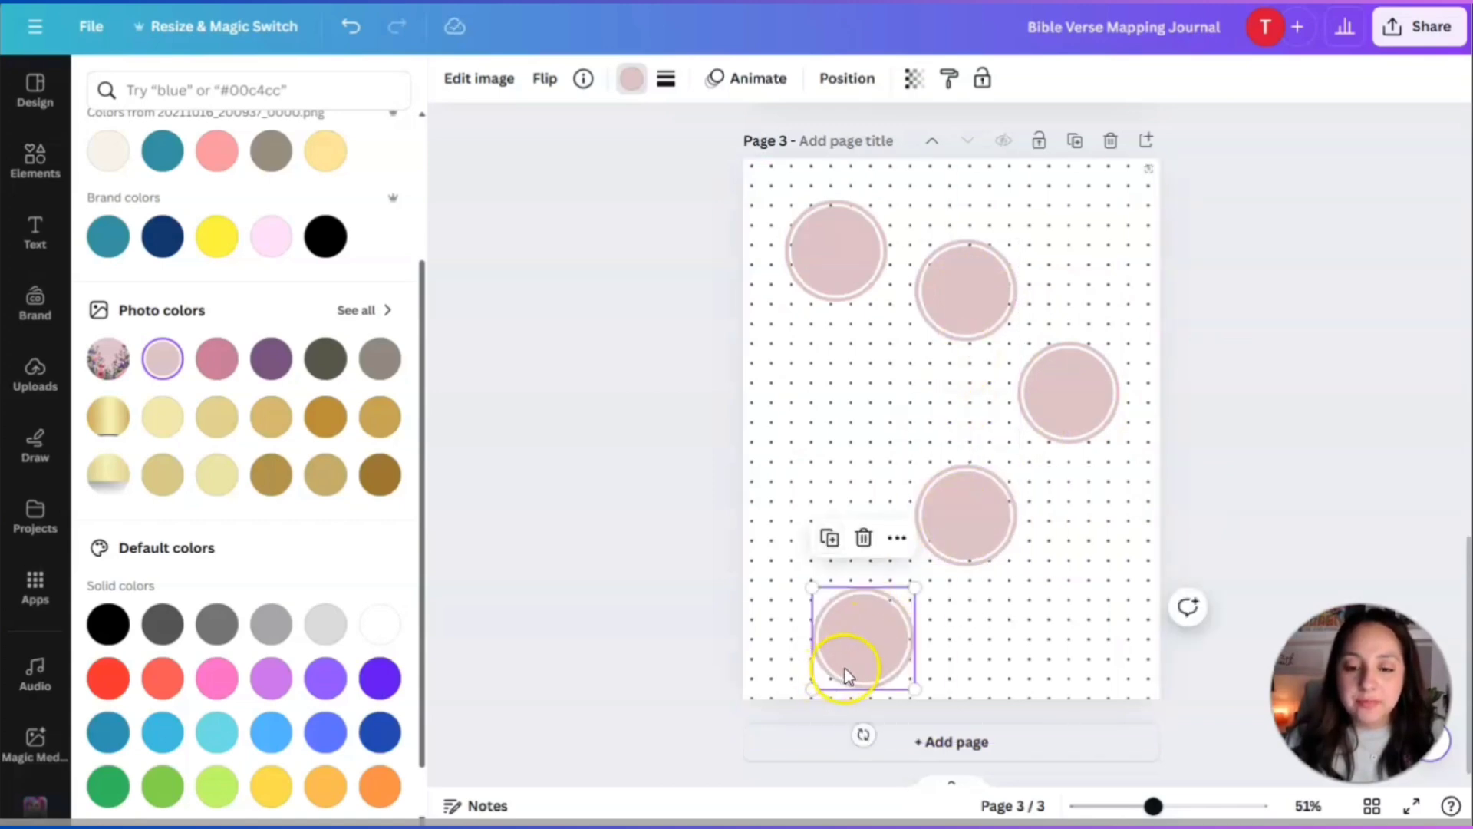
pyautogui.moveTo(843, 667); pyautogui.dragTo(832, 570)
pyautogui.moveTo(994, 528)
pyautogui.mouseDown()
pyautogui.moveTo(1002, 517)
pyautogui.moveTo(990, 516)
pyautogui.mouseUp()
pyautogui.click(822, 587)
pyautogui.moveTo(823, 587); pyautogui.dragTo(816, 579)
pyautogui.press('Escape')
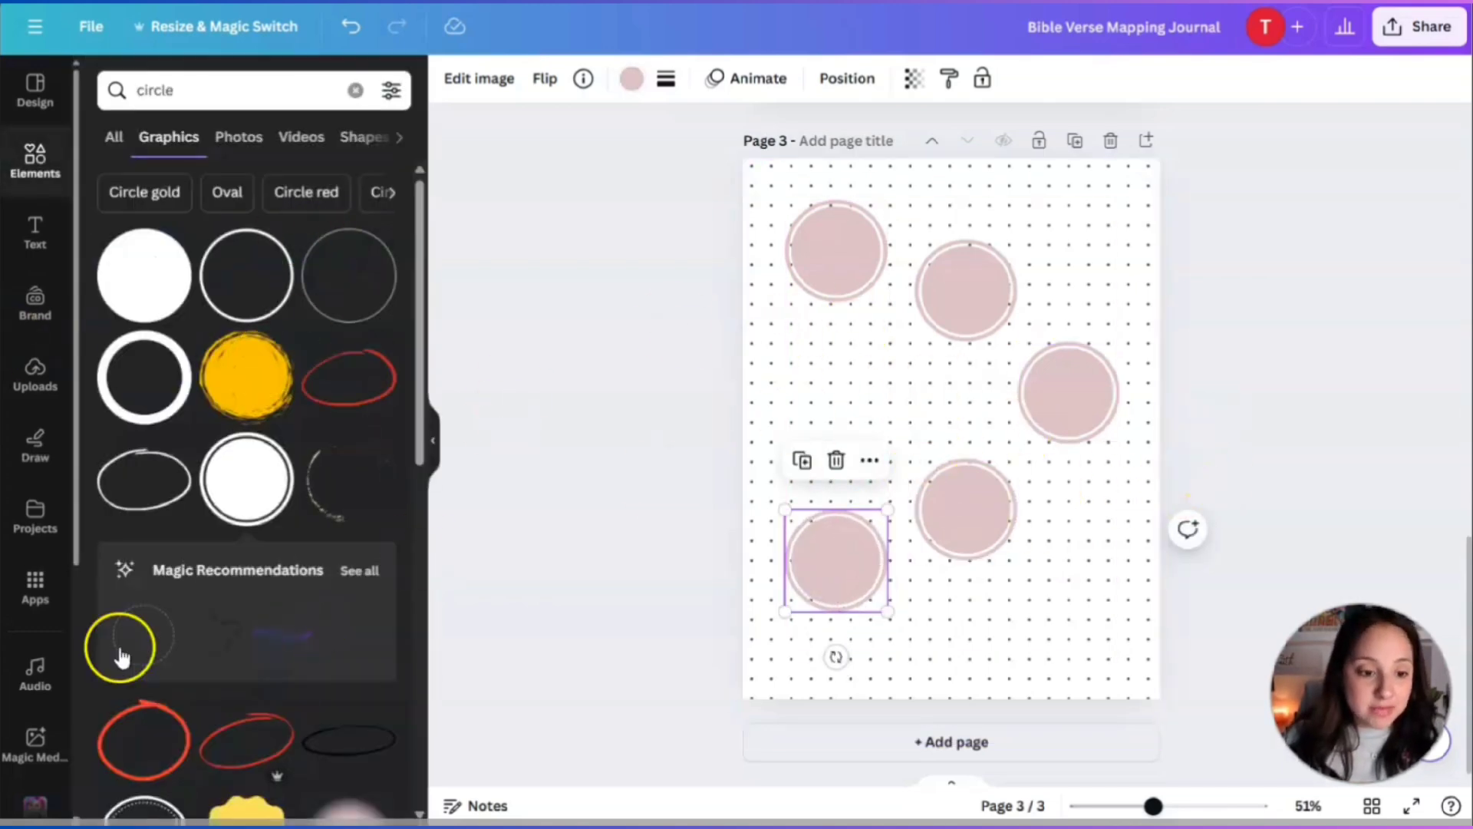
# Add the peach circle graphic on the page's left side and recolour it purple.
pyautogui.scroll(-4, 312, 450)
pyautogui.scroll(-3, 288, 485)
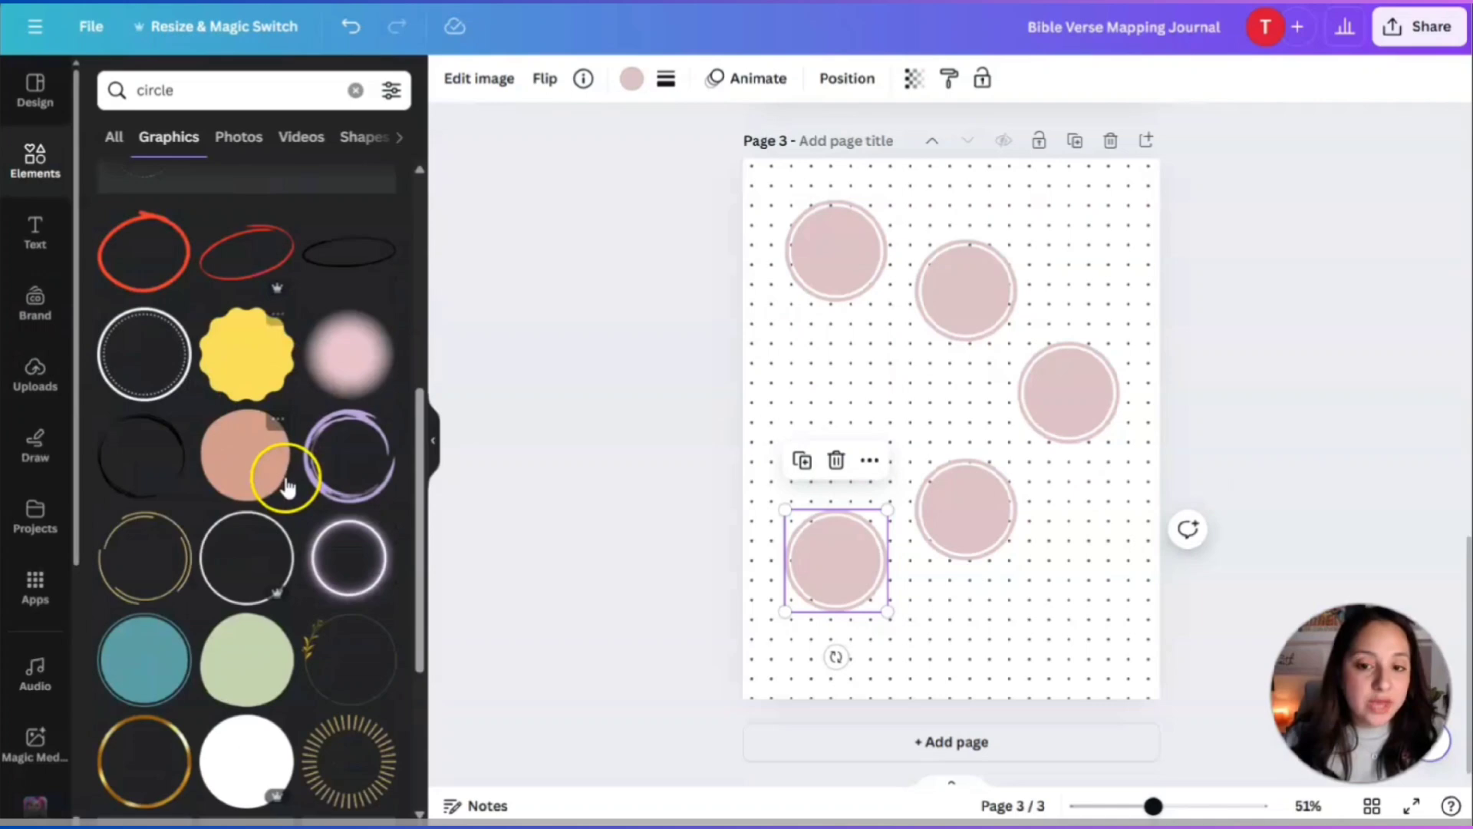
pyautogui.click(244, 449)
pyautogui.moveTo(970, 422); pyautogui.dragTo(870, 397)
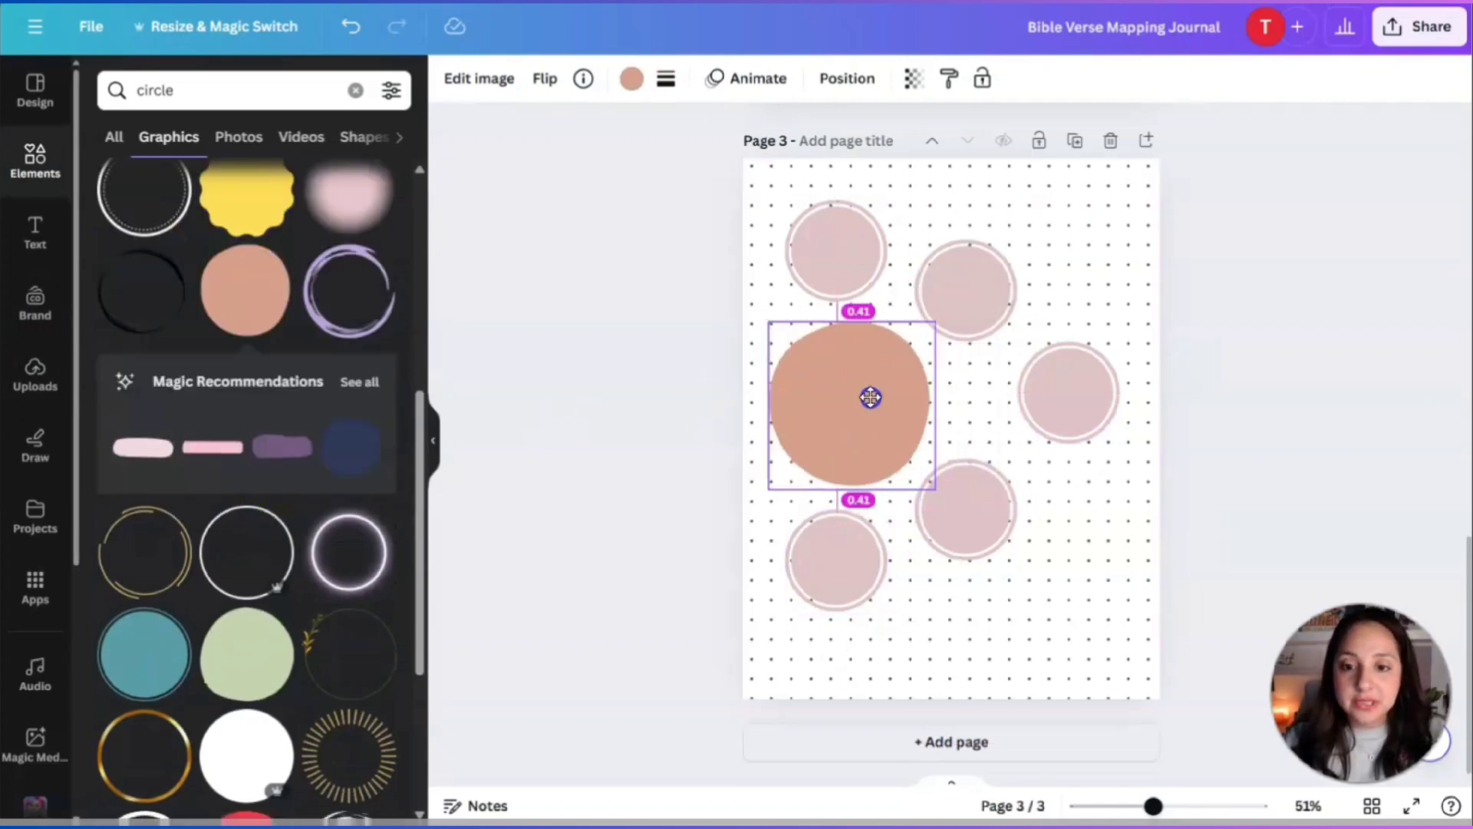
pyautogui.click(631, 78)
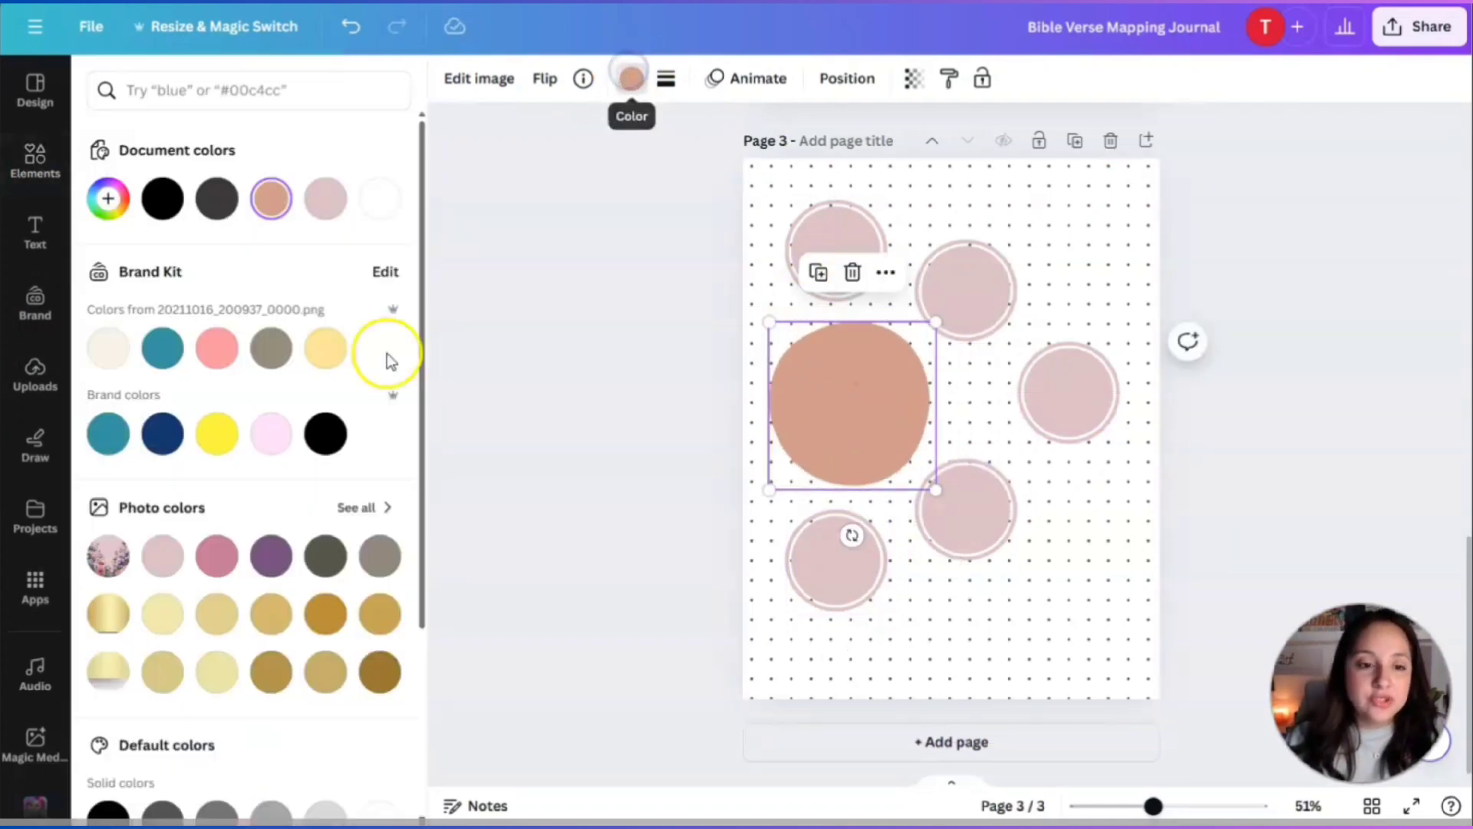
pyautogui.click(264, 558)
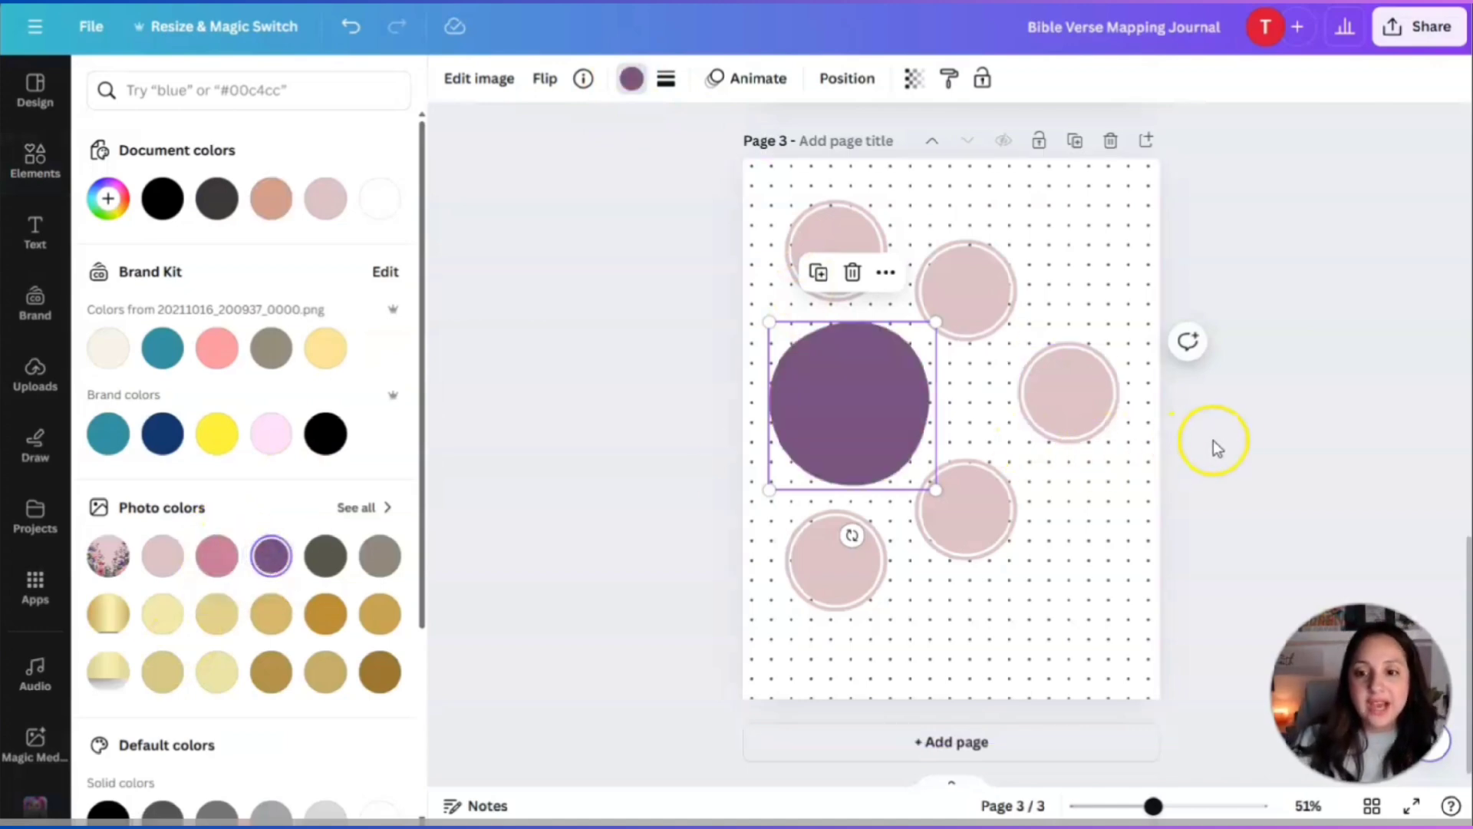
# Move the right pink circle left toward the purple circle.
pyautogui.moveTo(1072, 408); pyautogui.dragTo(1025, 409)
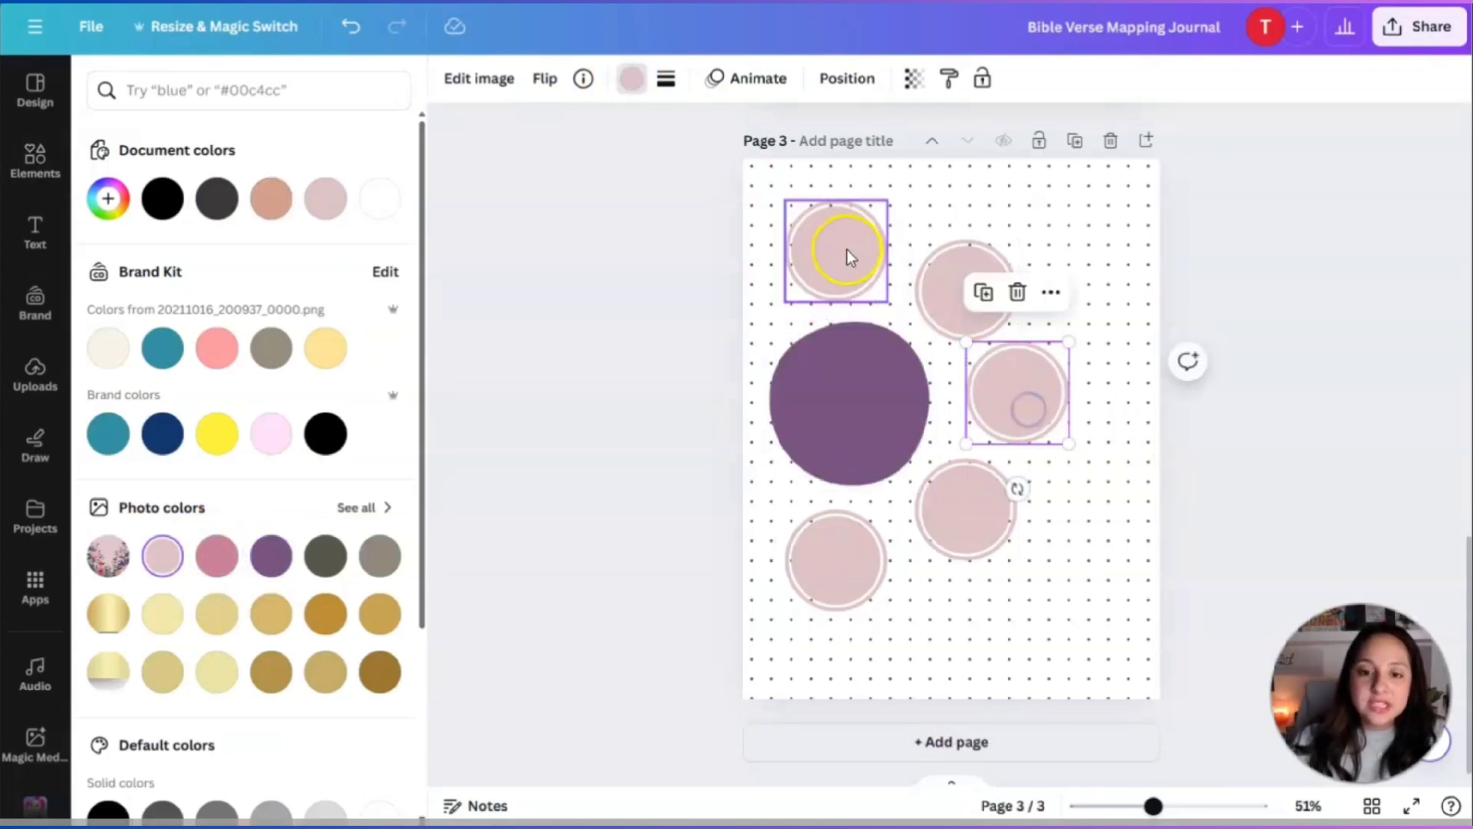
pyautogui.click(850, 397)
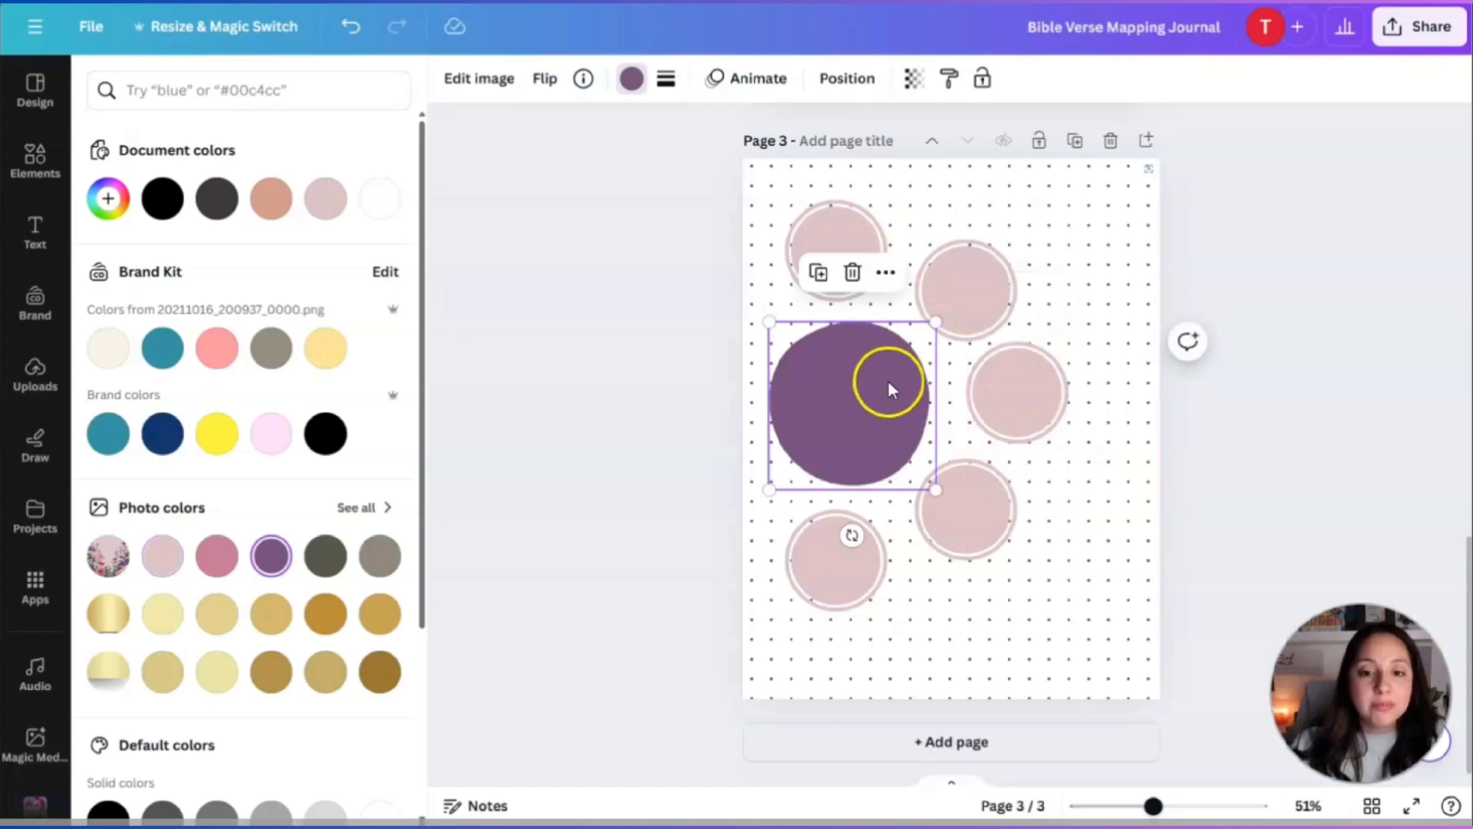
pyautogui.click(34, 232)
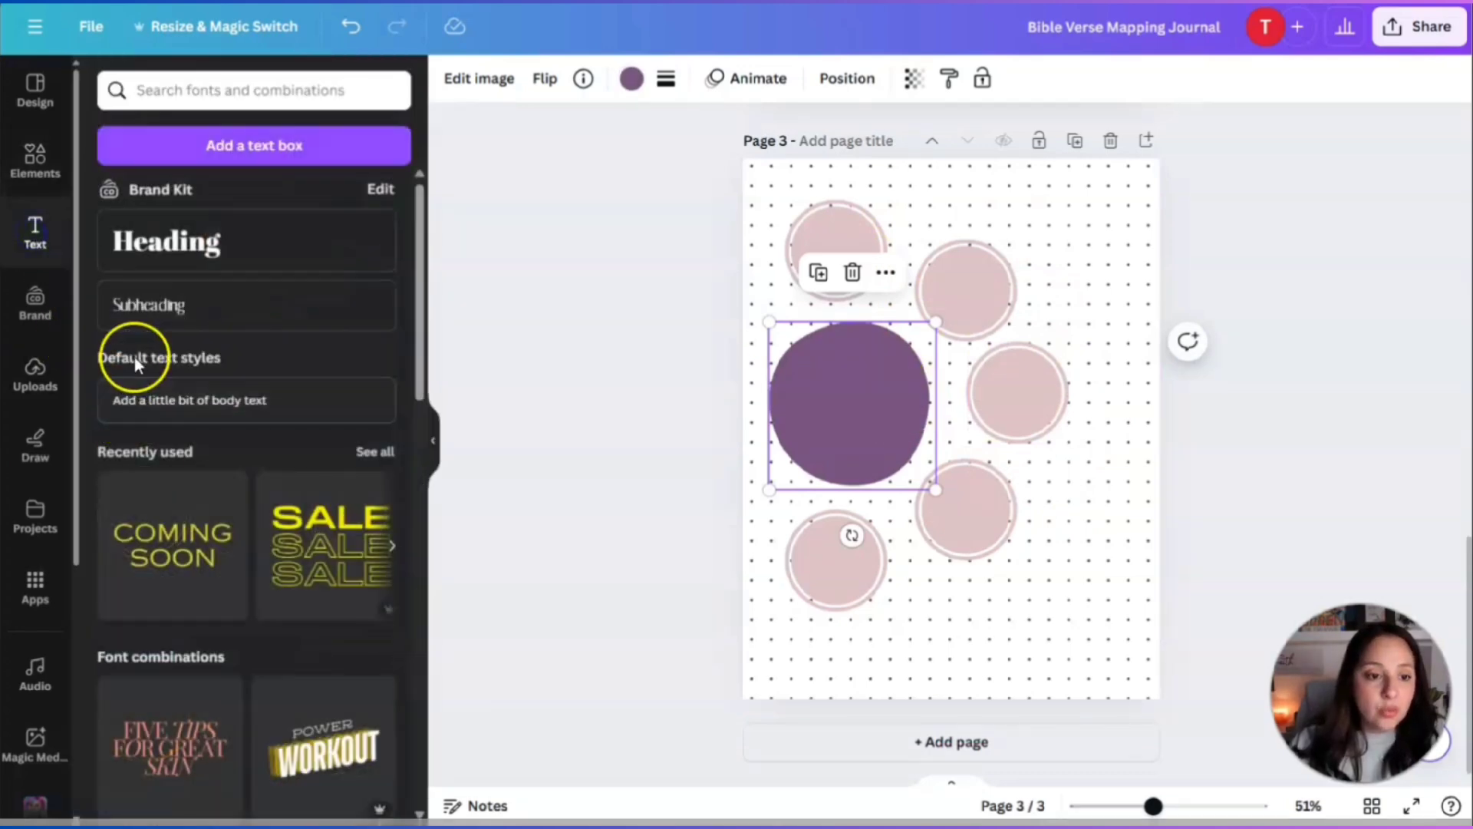
# Add a subheading text box on the purple circle for the 'Bible Verse' label and fit it.
pyautogui.click(151, 311)
pyautogui.moveTo(858, 495); pyautogui.dragTo(857, 414)
pyautogui.write('The')
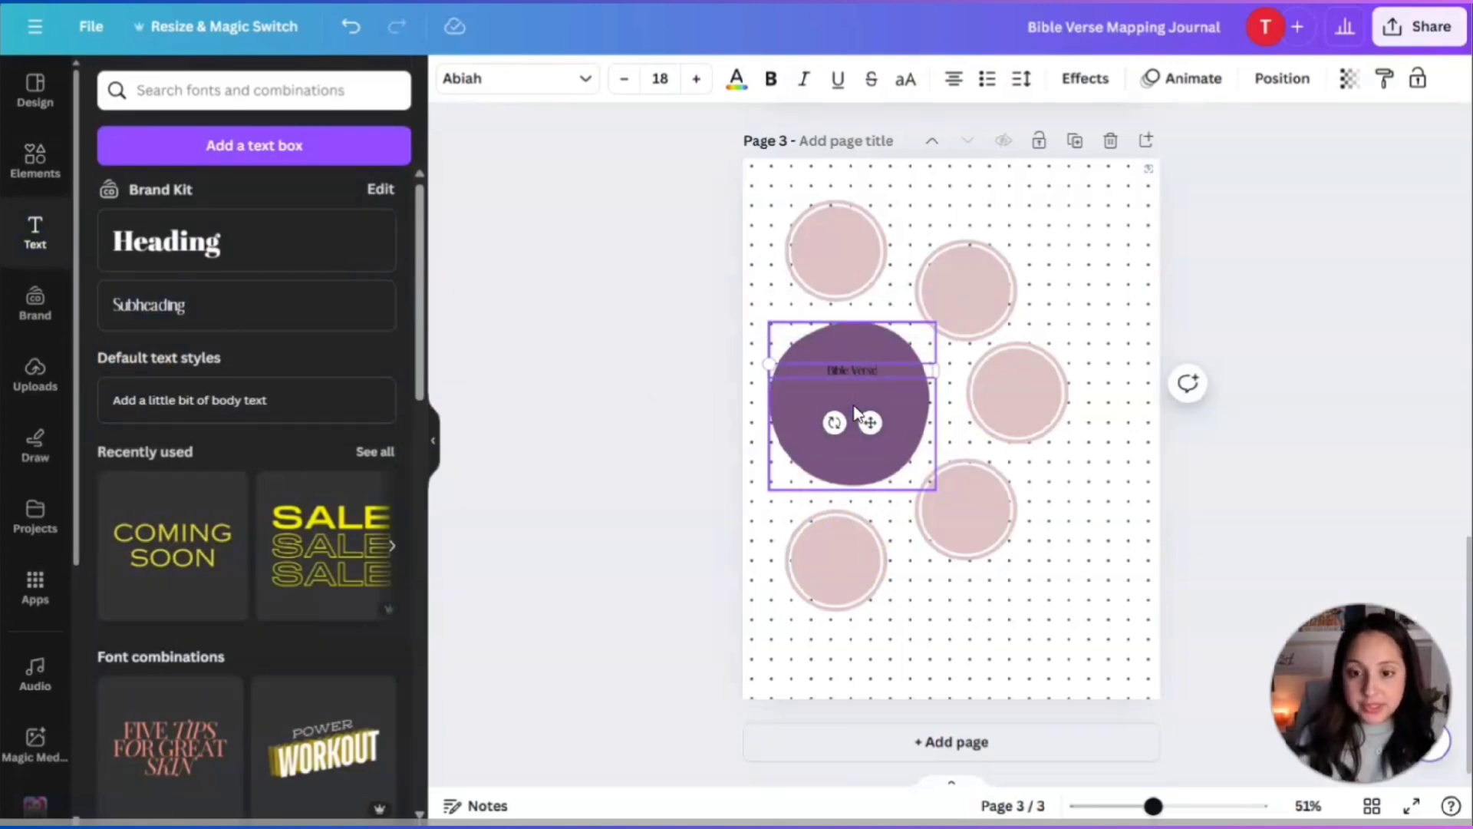
pyautogui.moveTo(768, 359); pyautogui.dragTo(725, 358)
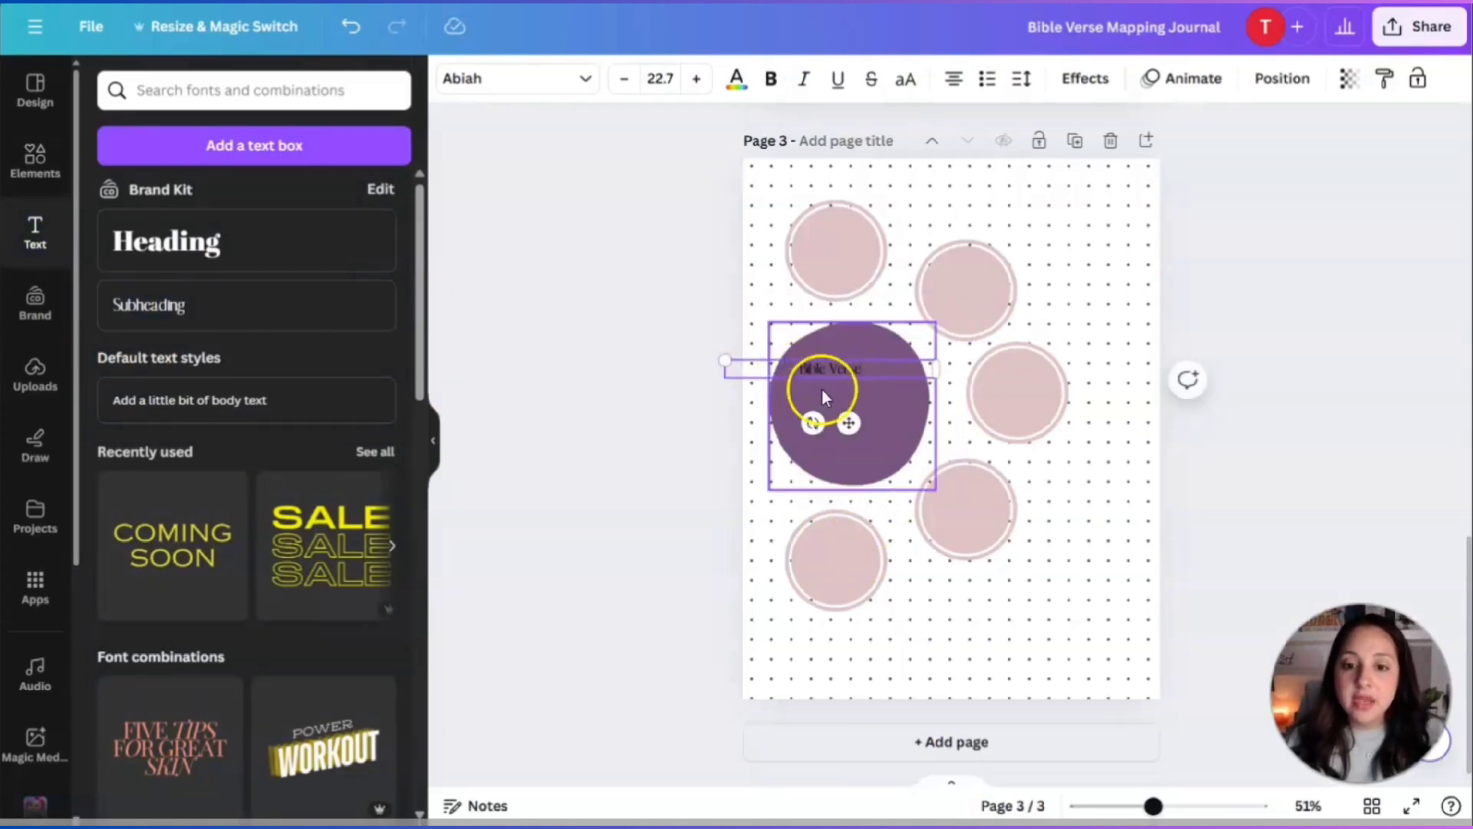
pyautogui.moveTo(859, 424); pyautogui.dragTo(870, 419)
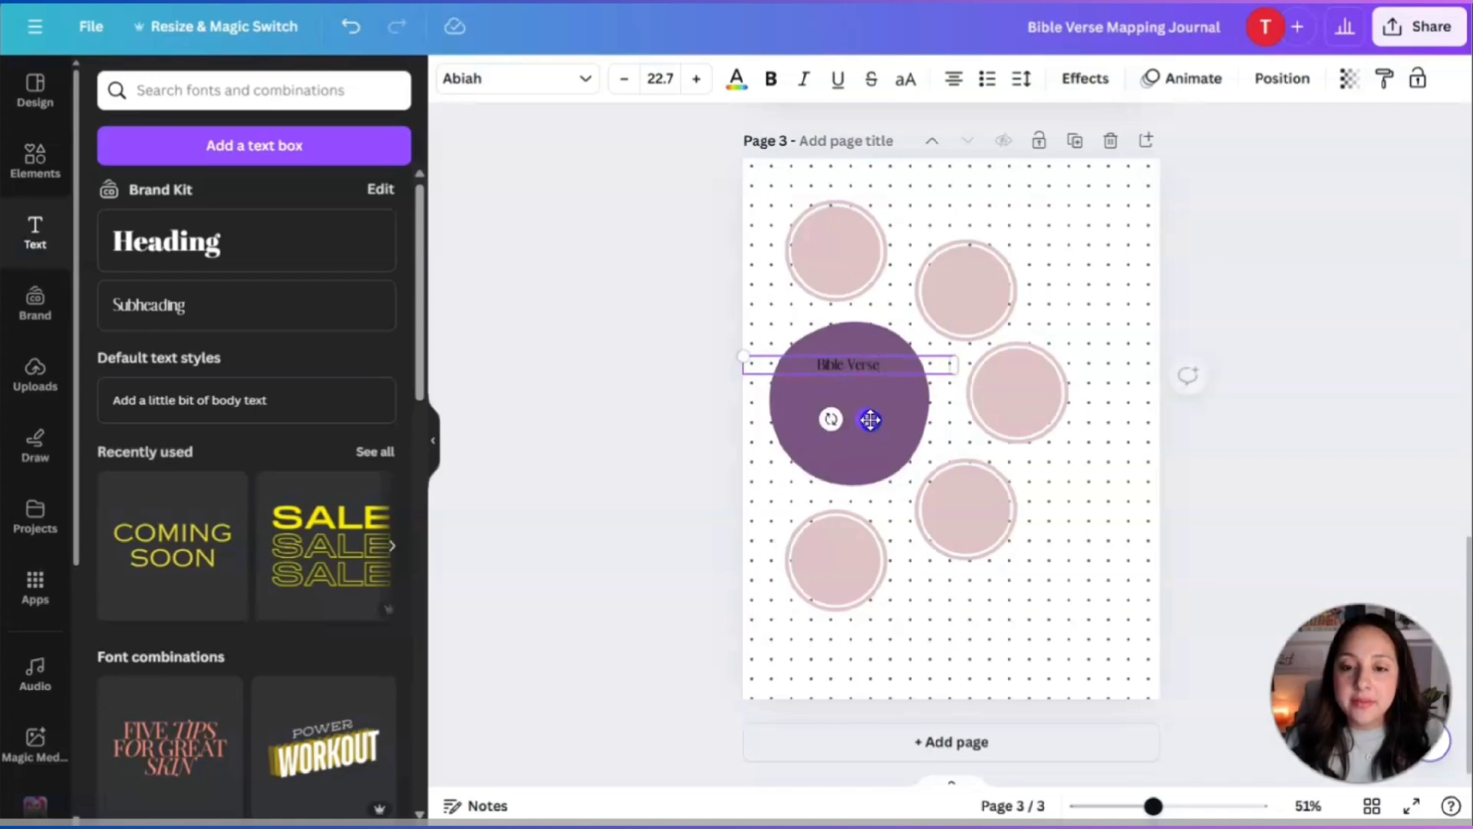
pyautogui.moveTo(746, 357)
pyautogui.mouseDown()
pyautogui.moveTo(801, 365)
pyautogui.moveTo(729, 362)
pyautogui.mouseUp()
# Set the Bible Verse label to Brittany font at size 32.2, nudging it into place.
pyautogui.click(542, 73)
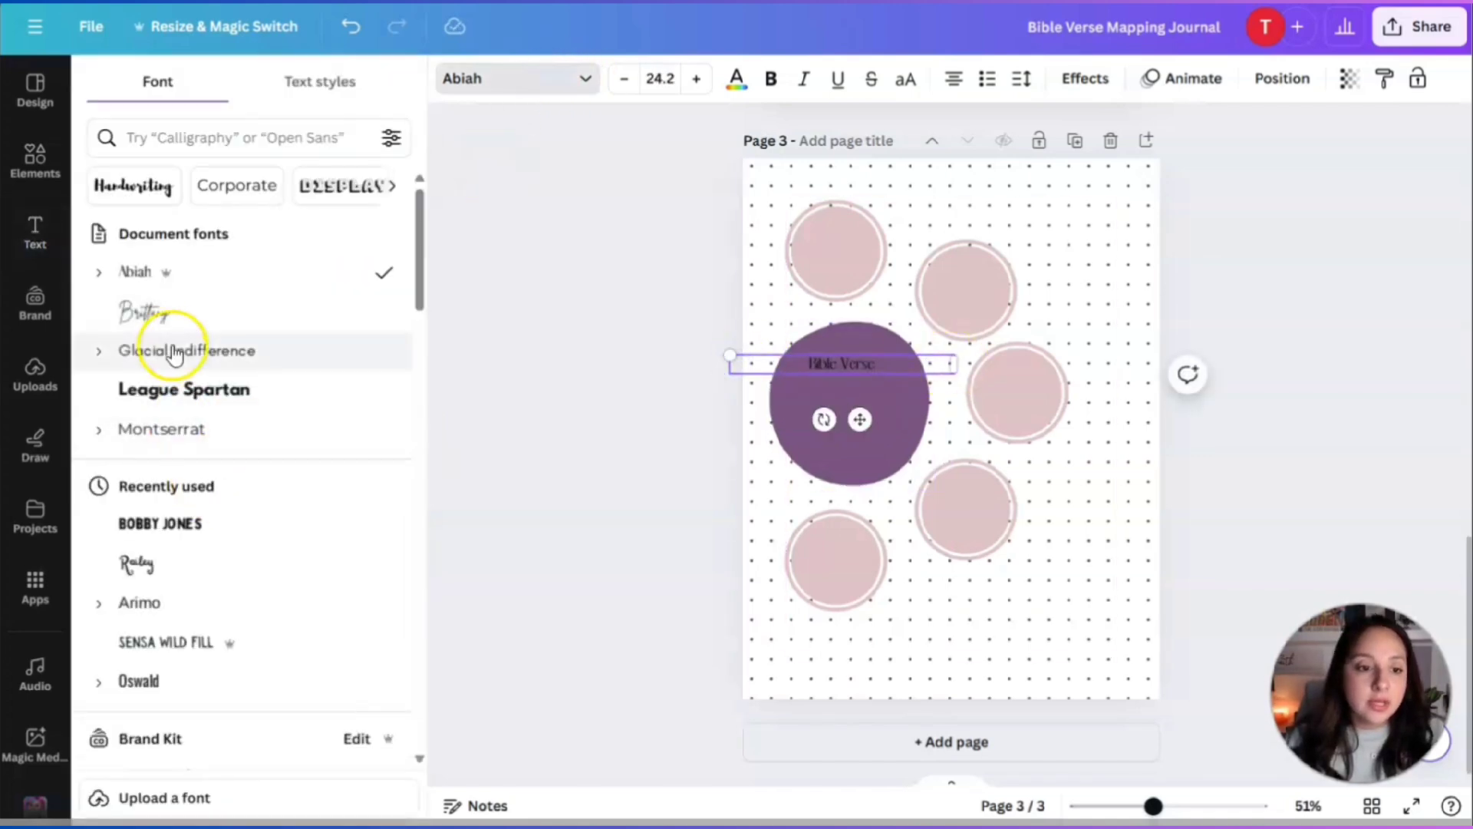
pyautogui.click(142, 310)
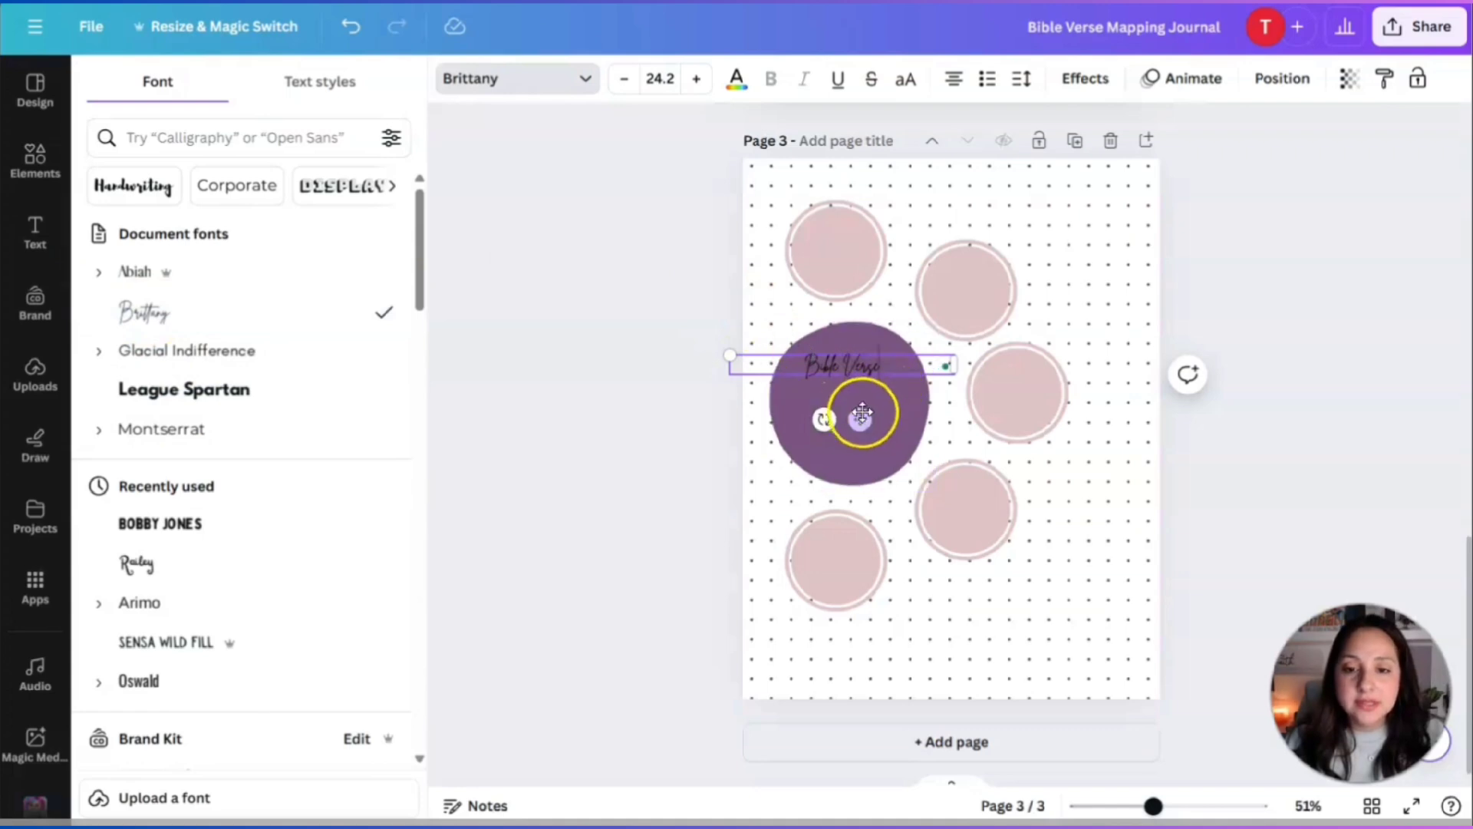
pyautogui.moveTo(862, 412); pyautogui.dragTo(866, 409)
pyautogui.click(759, 363)
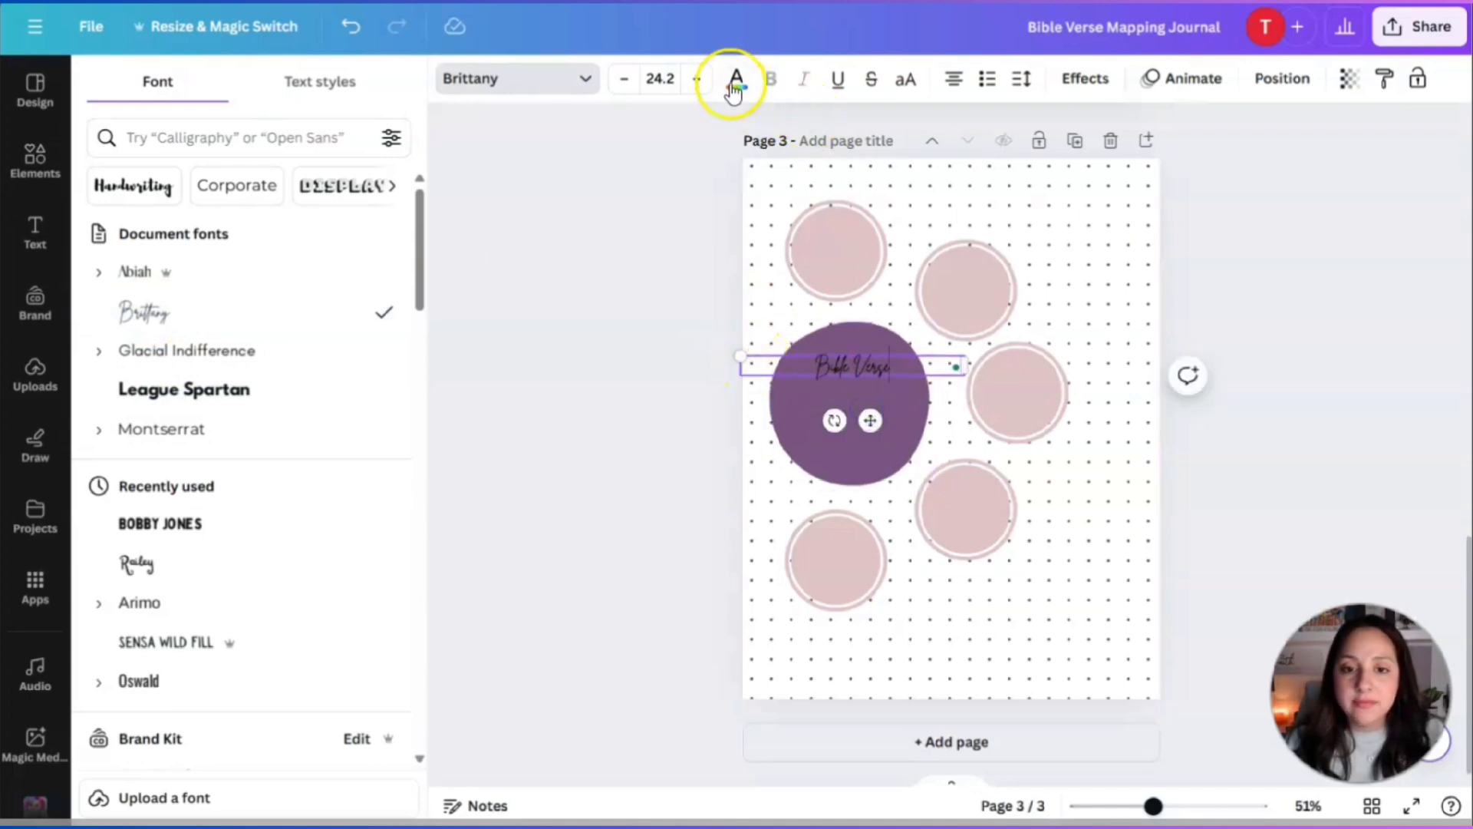
pyautogui.click(696, 79)
pyautogui.click(696, 79)
pyautogui.click(696, 79)
pyautogui.click(696, 79)
pyautogui.click(696, 79)
pyautogui.click(696, 79)
pyautogui.click(696, 79)
pyautogui.click(696, 79)
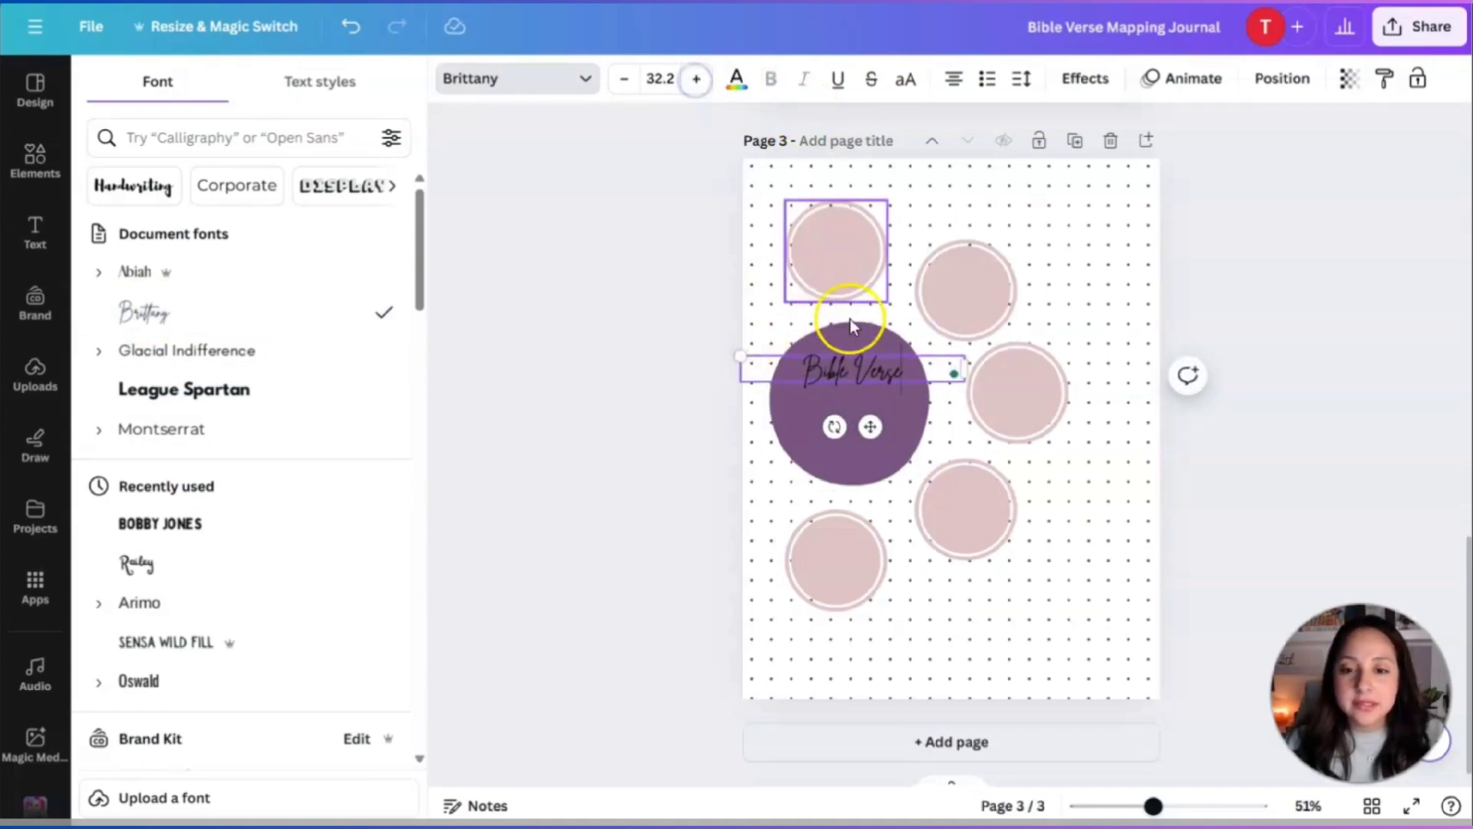
# Make the Bible Verse text white.
pyautogui.click(736, 79)
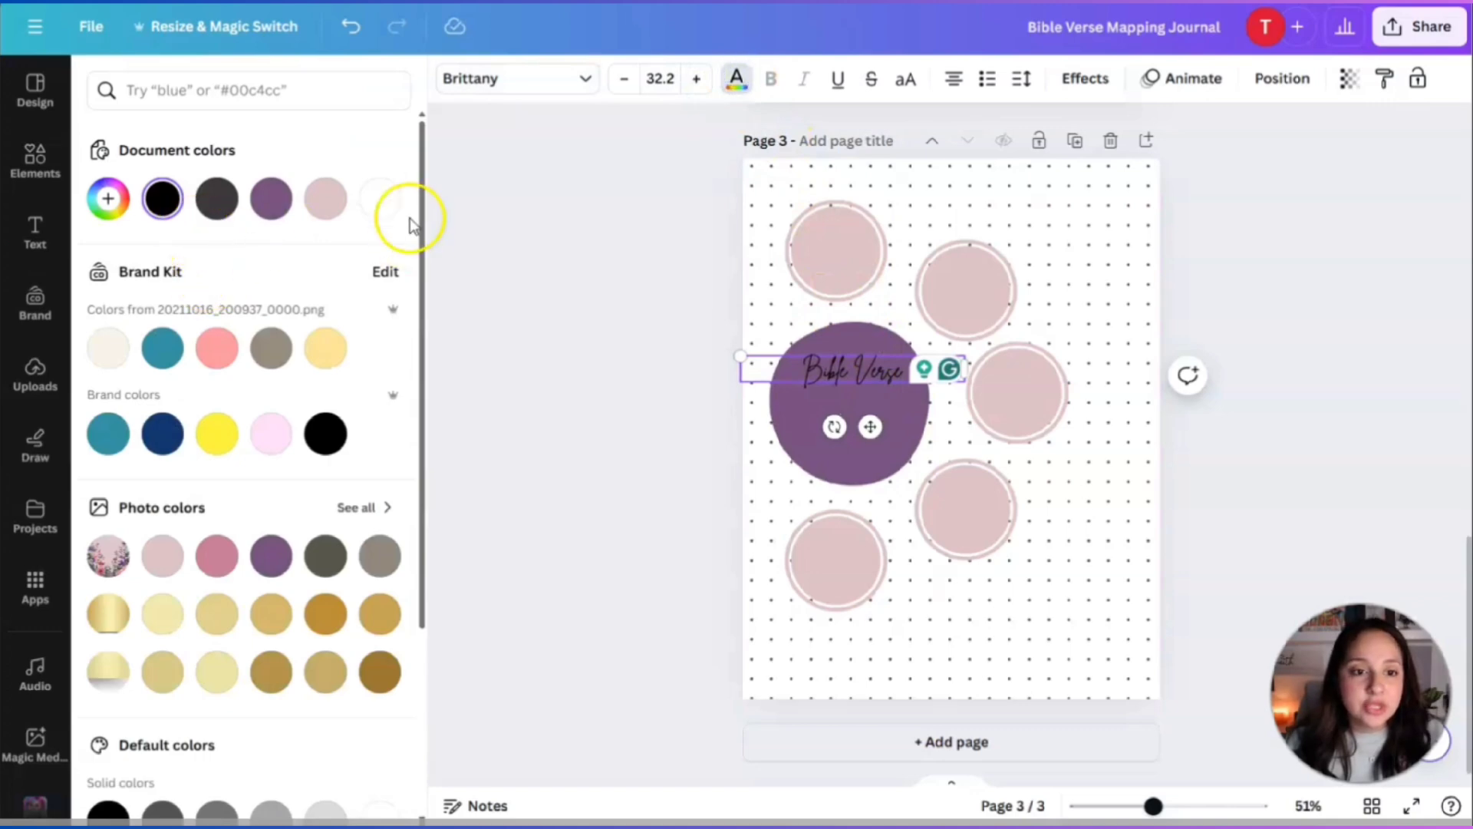
pyautogui.click(389, 201)
pyautogui.click(672, 414)
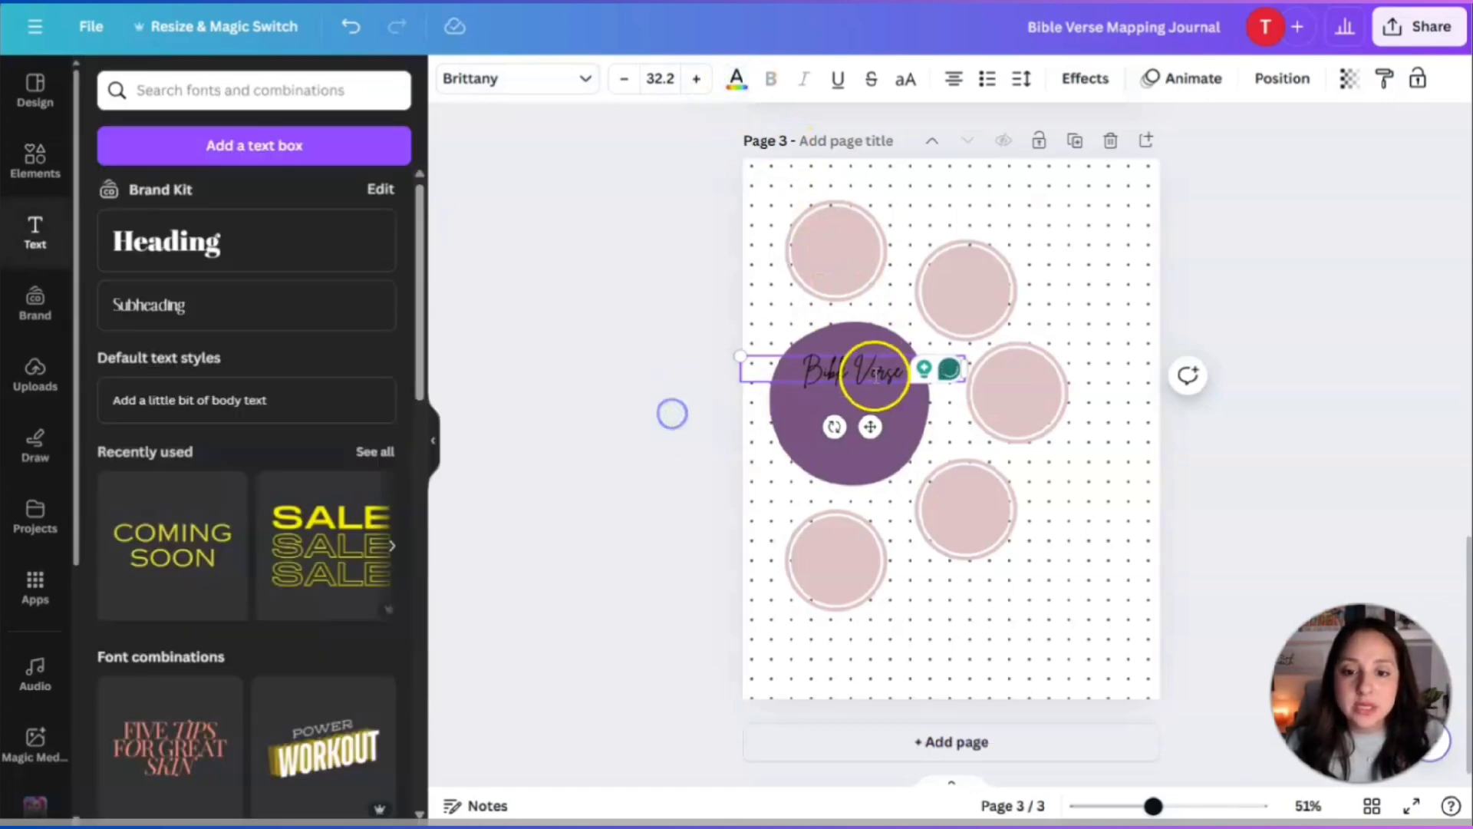
pyautogui.click(1278, 502)
pyautogui.click(860, 380)
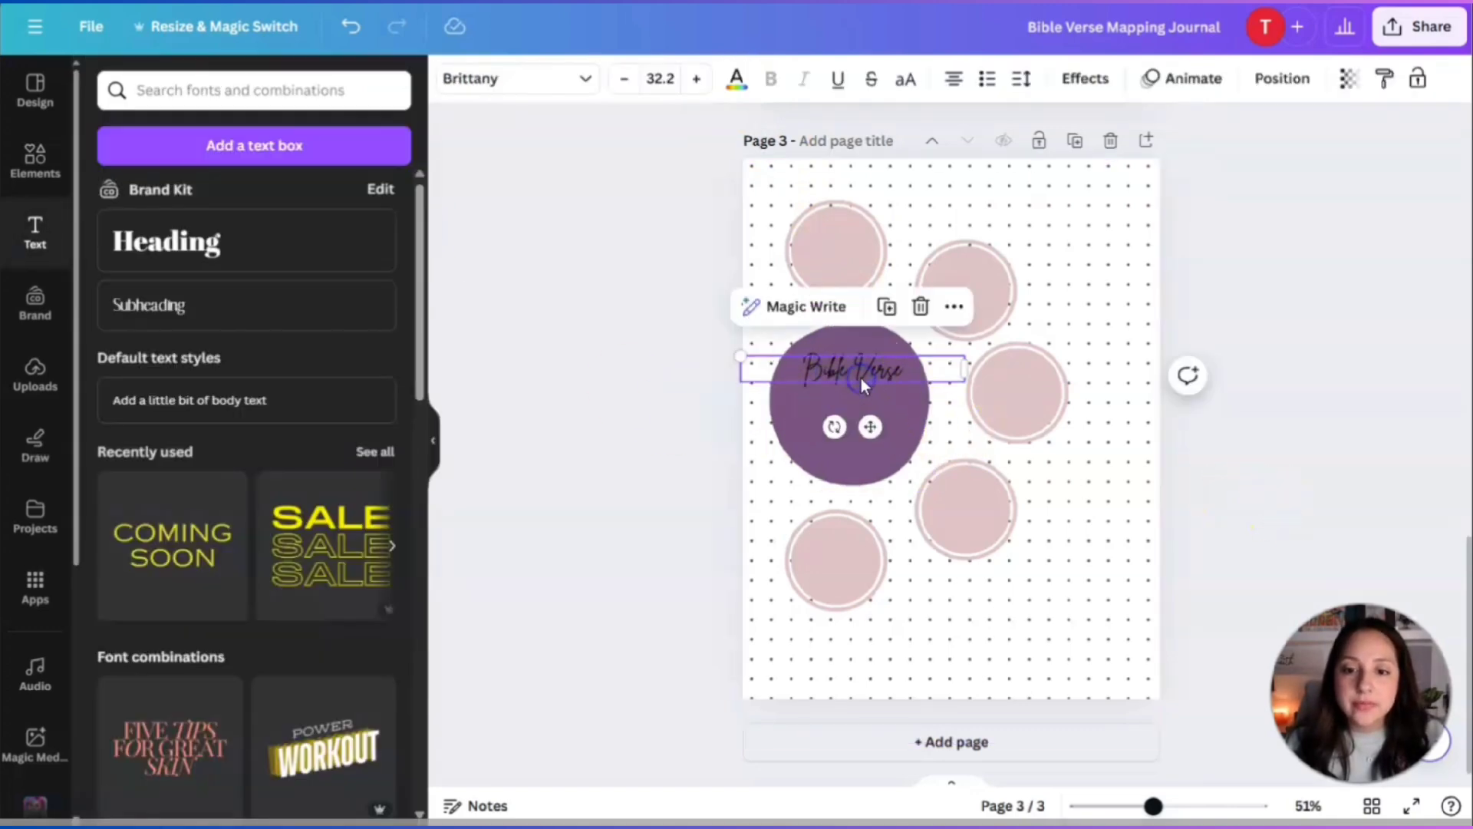
pyautogui.click(739, 79)
pyautogui.click(381, 198)
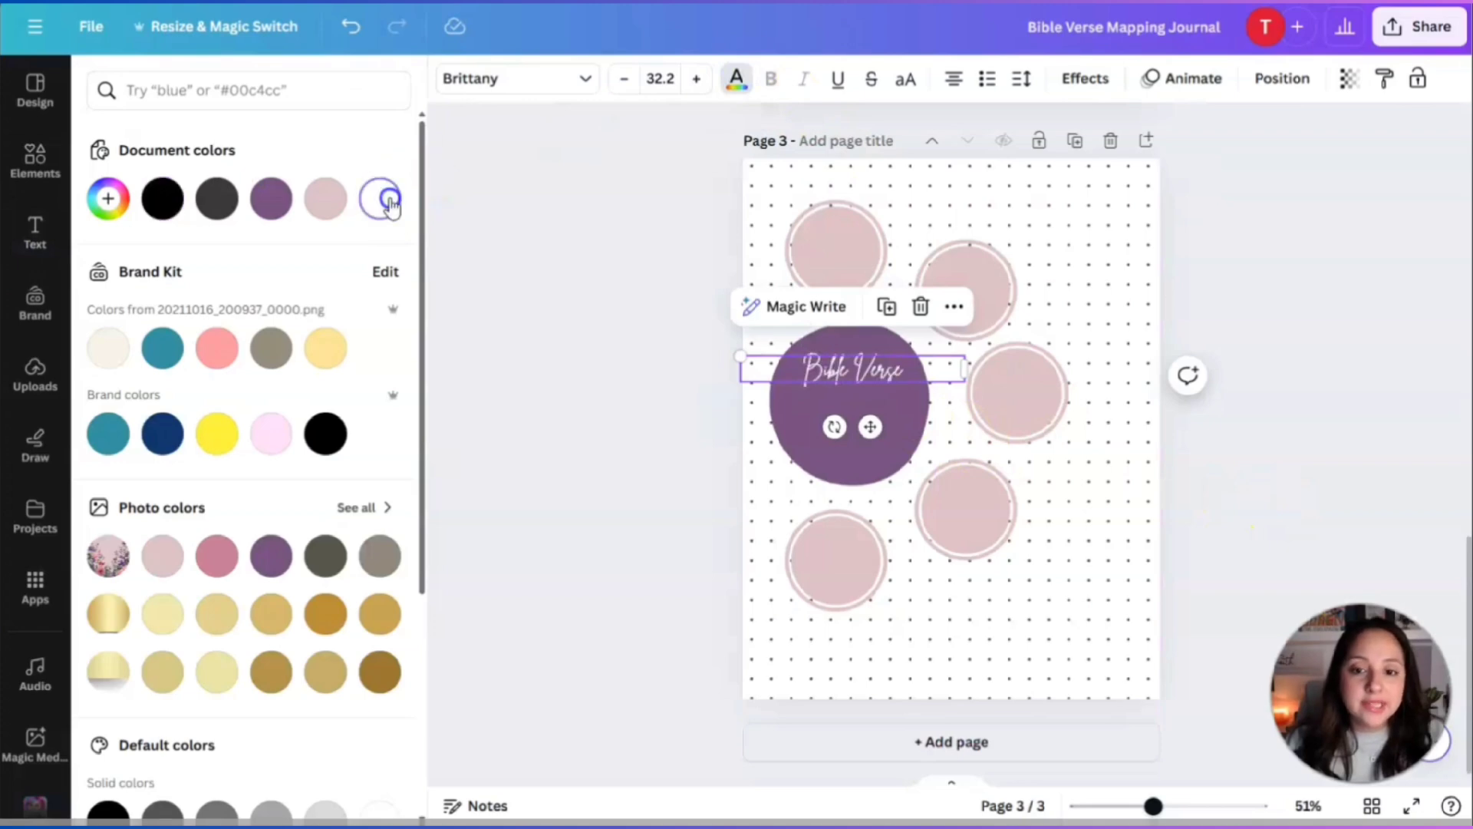
pyautogui.click(1309, 394)
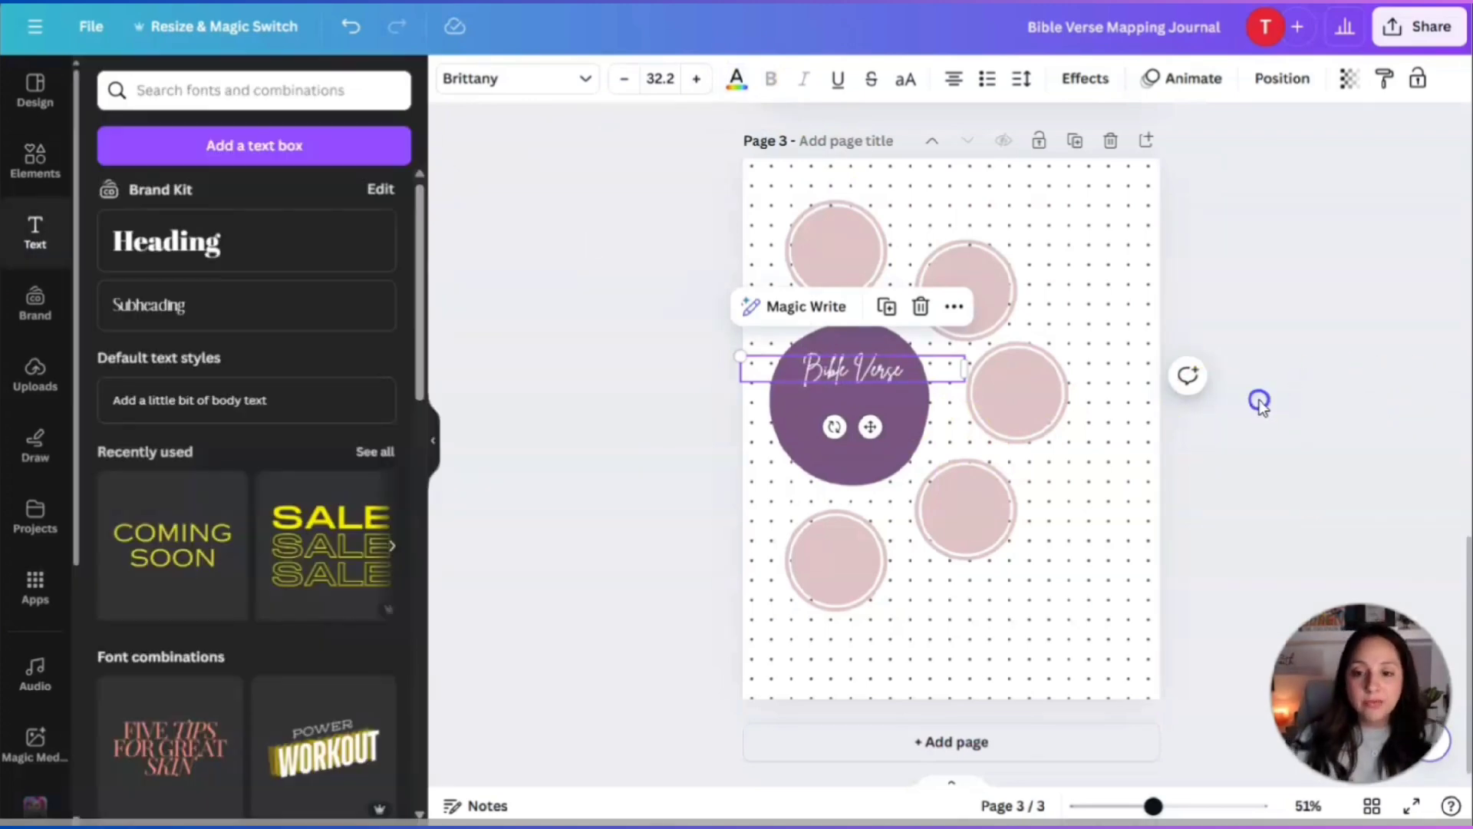
pyautogui.click(1259, 403)
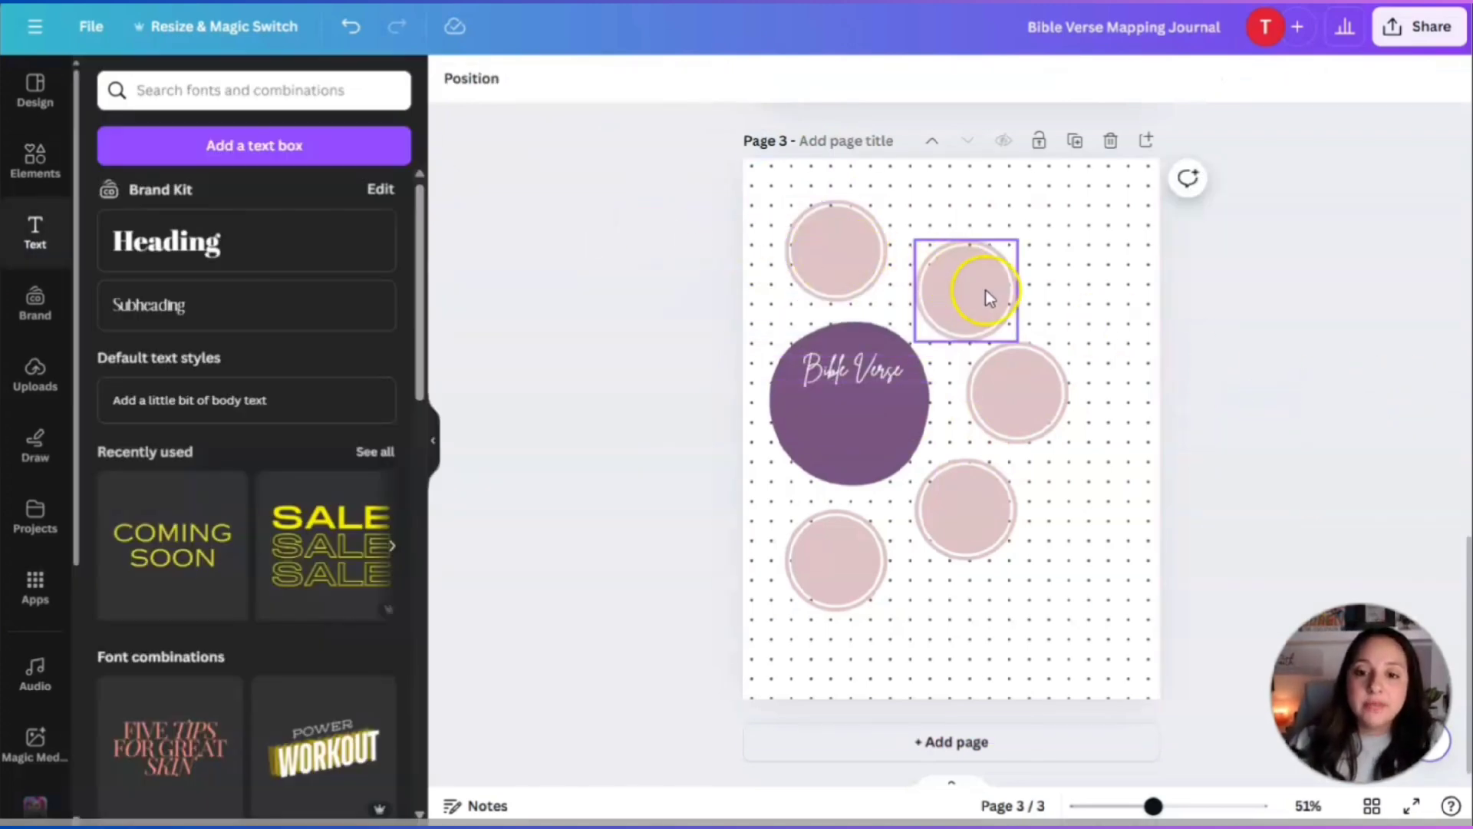
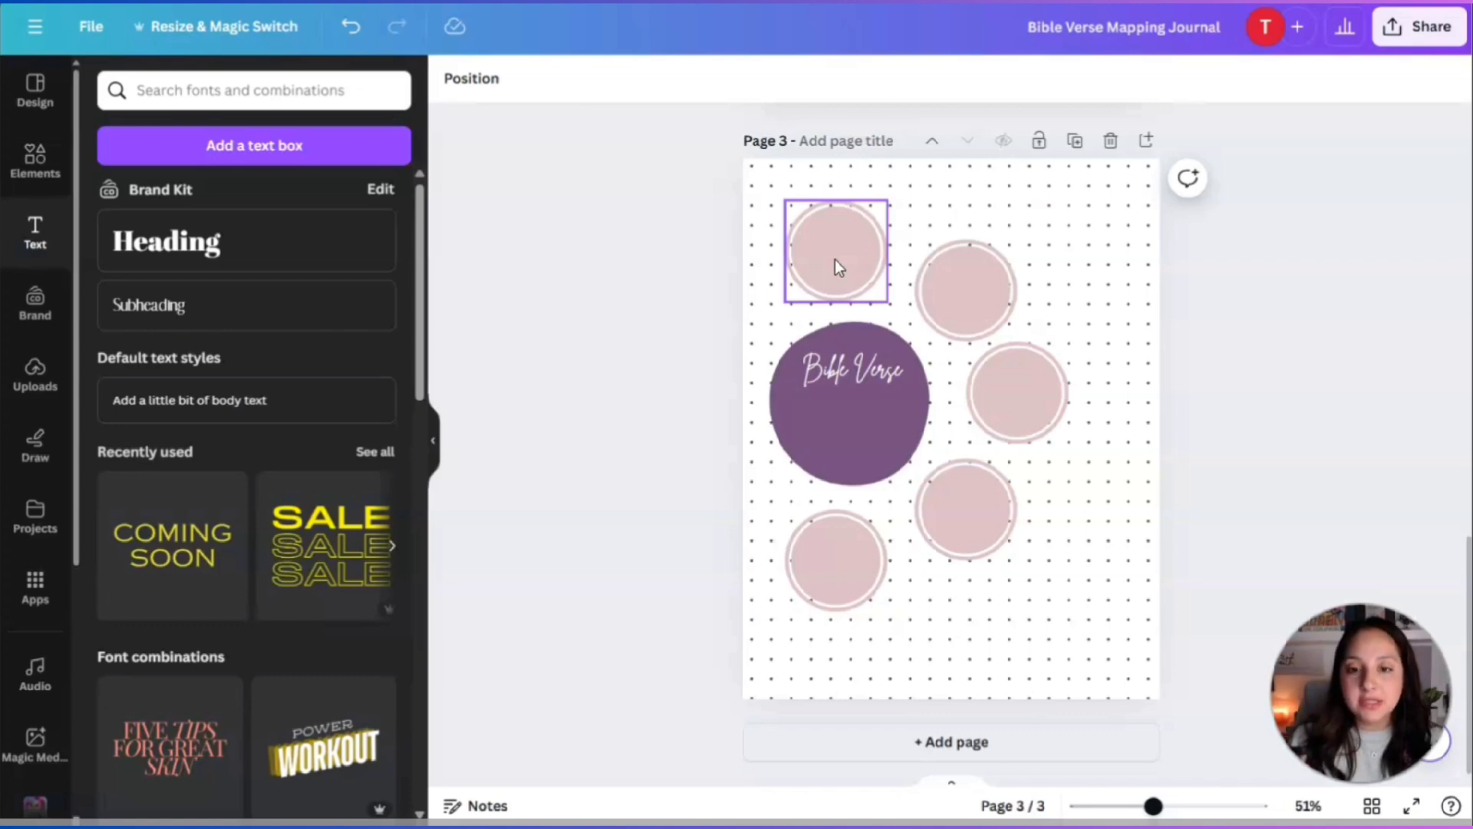
# Select the pink circle, then the purple Bible Verse circle group on page 3.
pyautogui.click(853, 518)
pyautogui.click(856, 444)
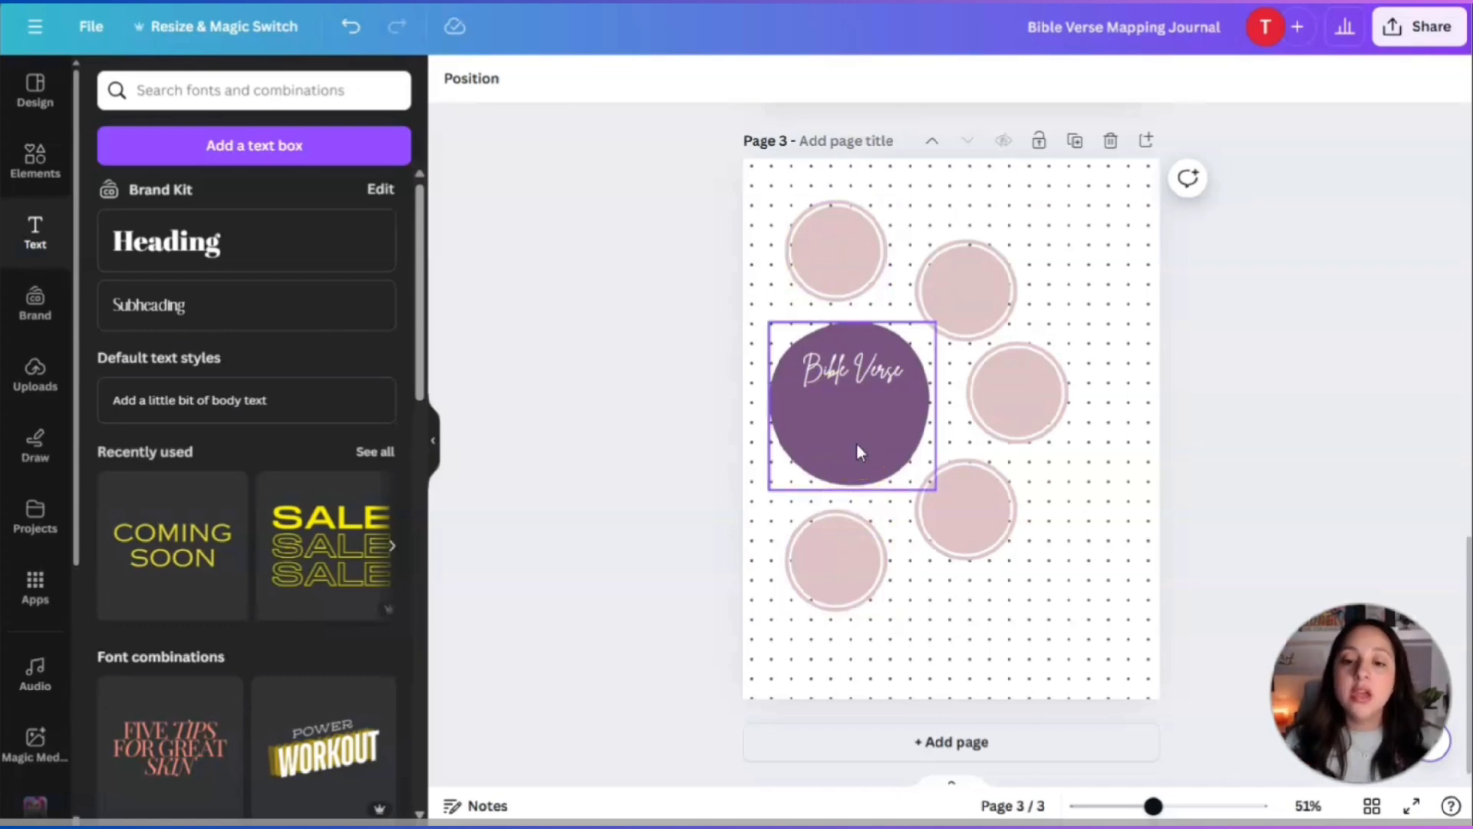
pyautogui.click(883, 382)
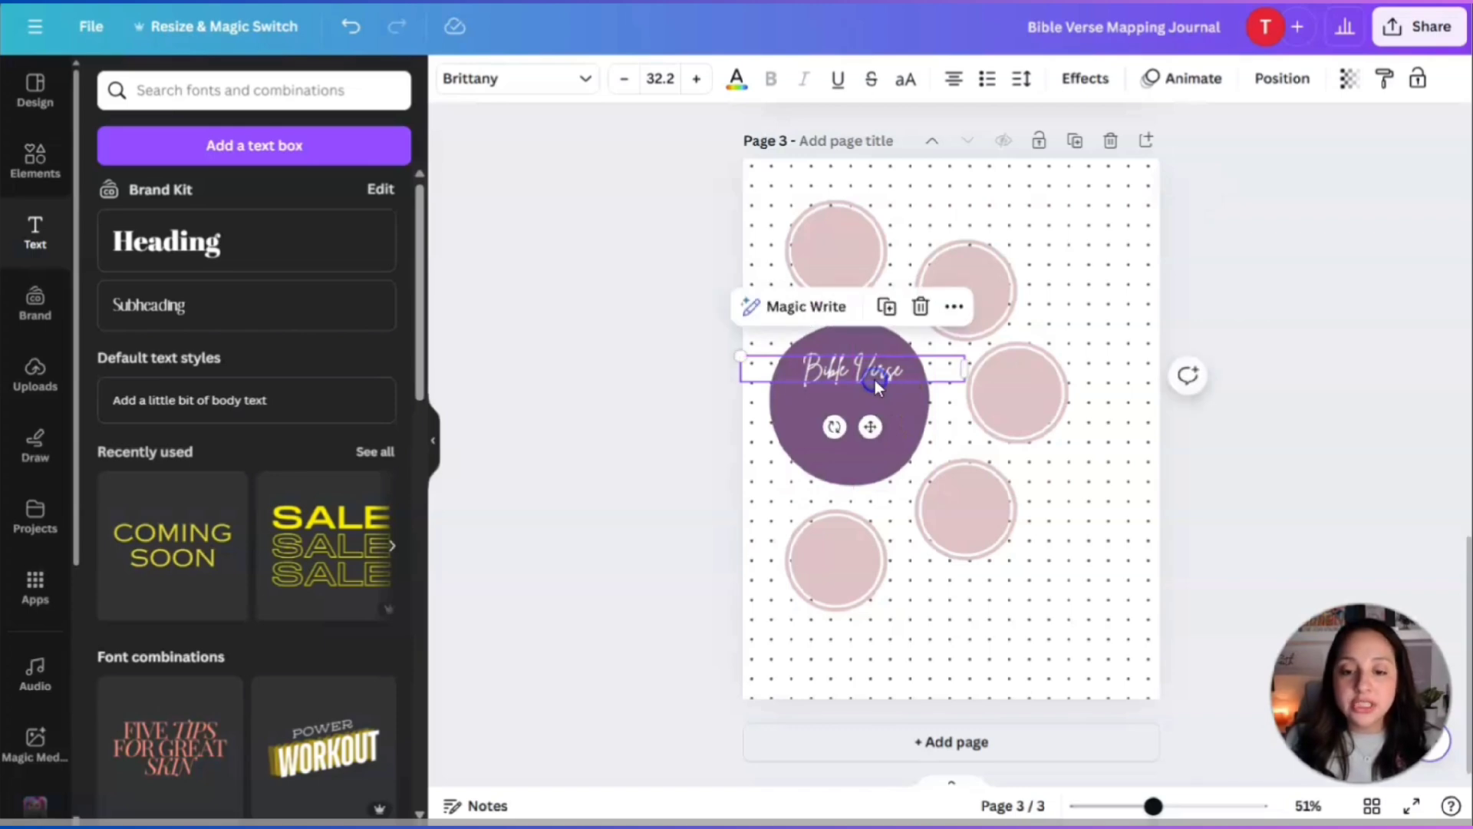
pyautogui.click(882, 424)
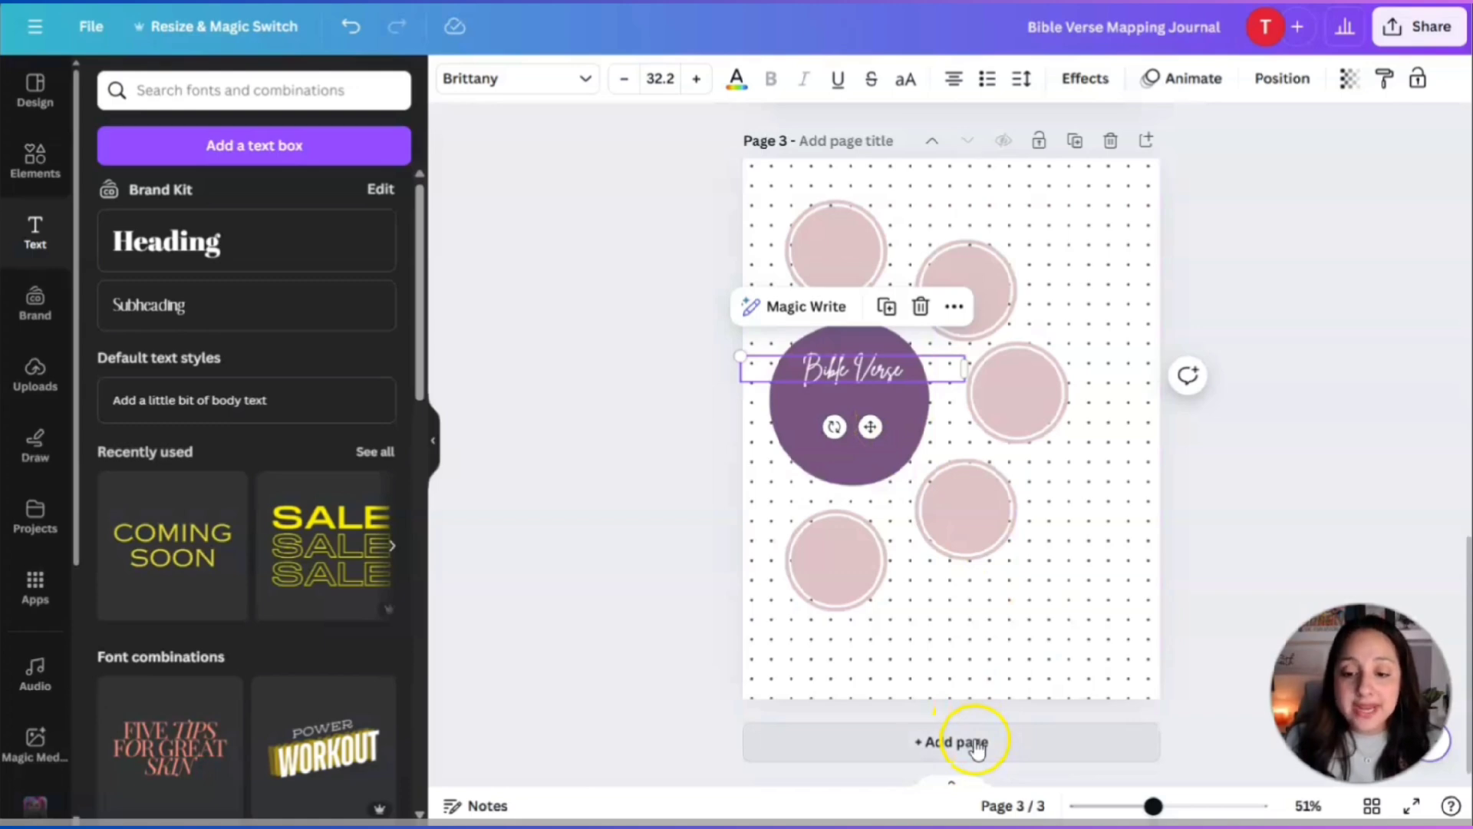
# Add a blank page 4 after page 3 and select it.
pyautogui.click(1146, 141)
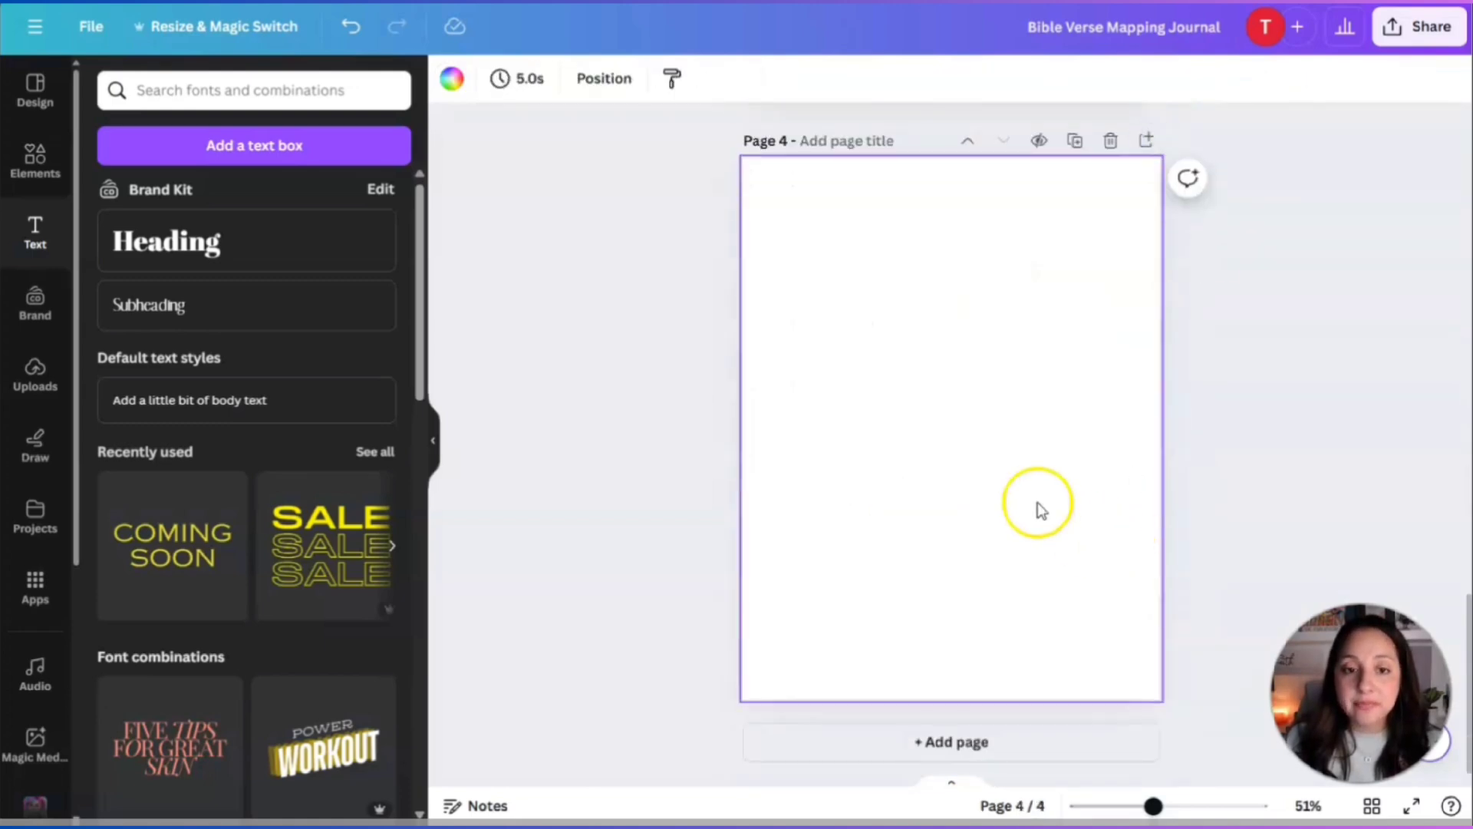
pyautogui.scroll(5, 998, 345)
pyautogui.click(1128, 345)
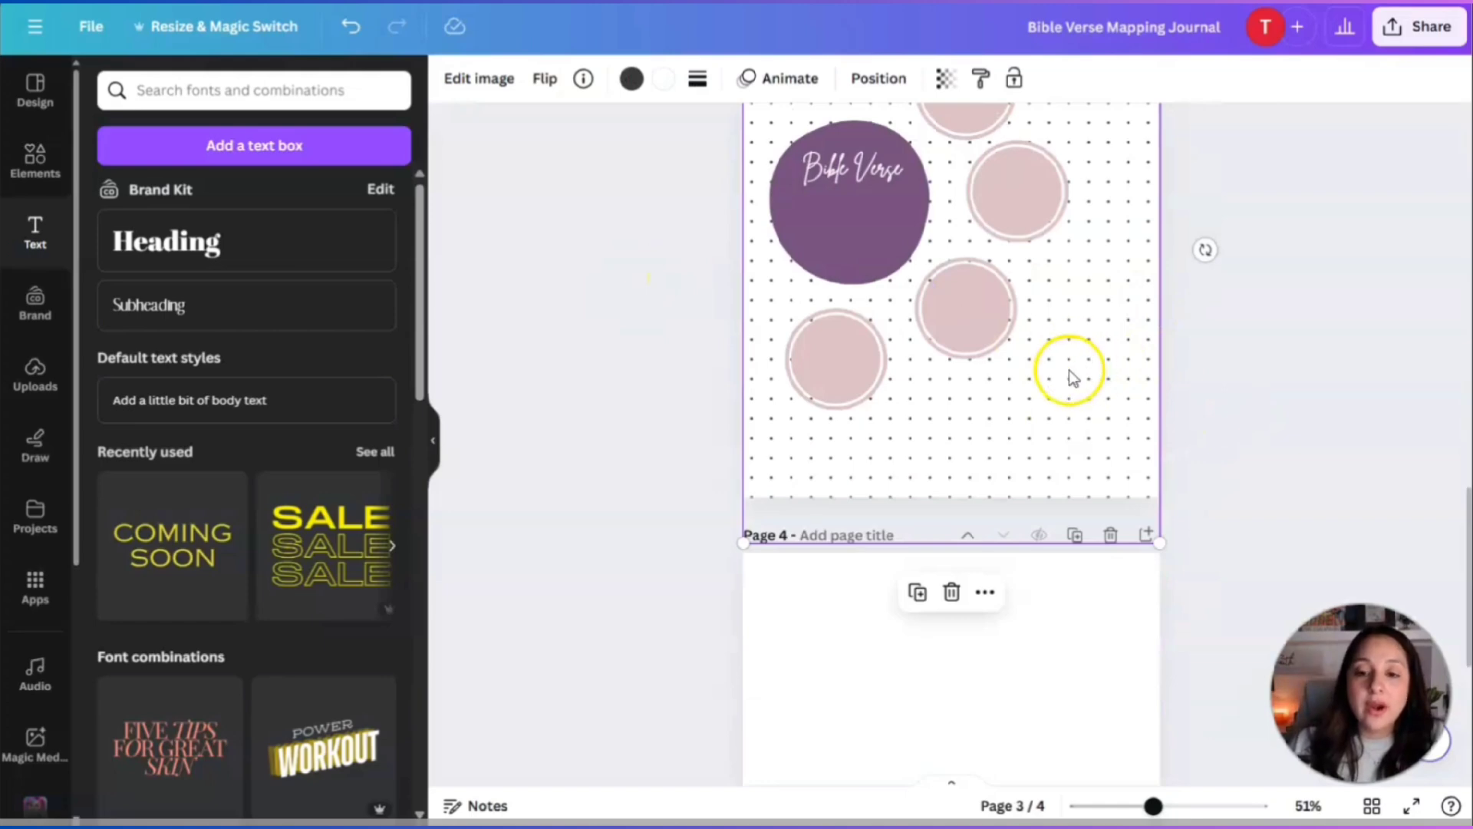
pyautogui.scroll(-4, 1013, 711)
pyautogui.click(989, 493)
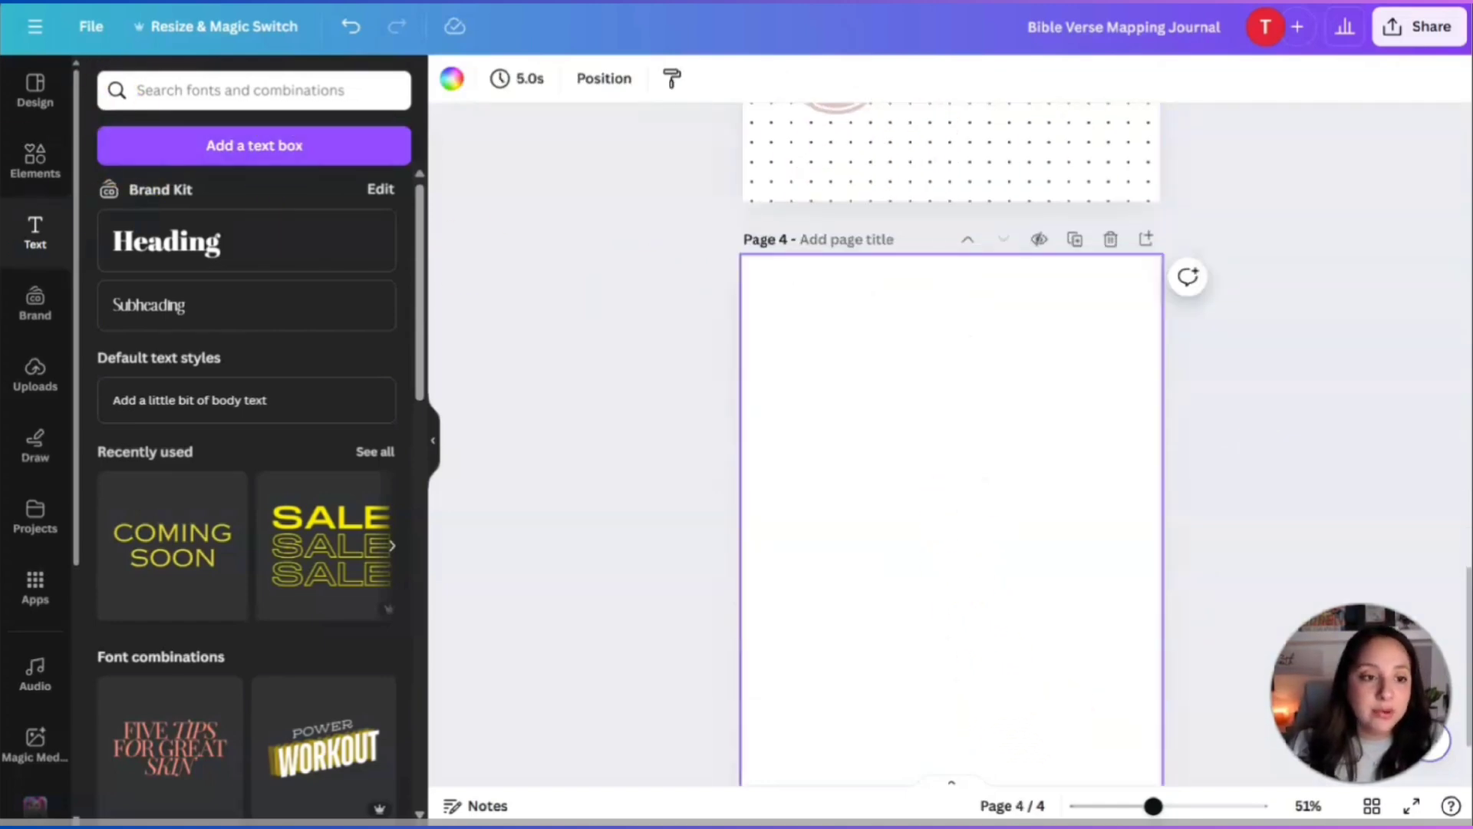
# Add the recently used dotted-grid graphic and stretch it to fill page 4.
pyautogui.click(23, 162)
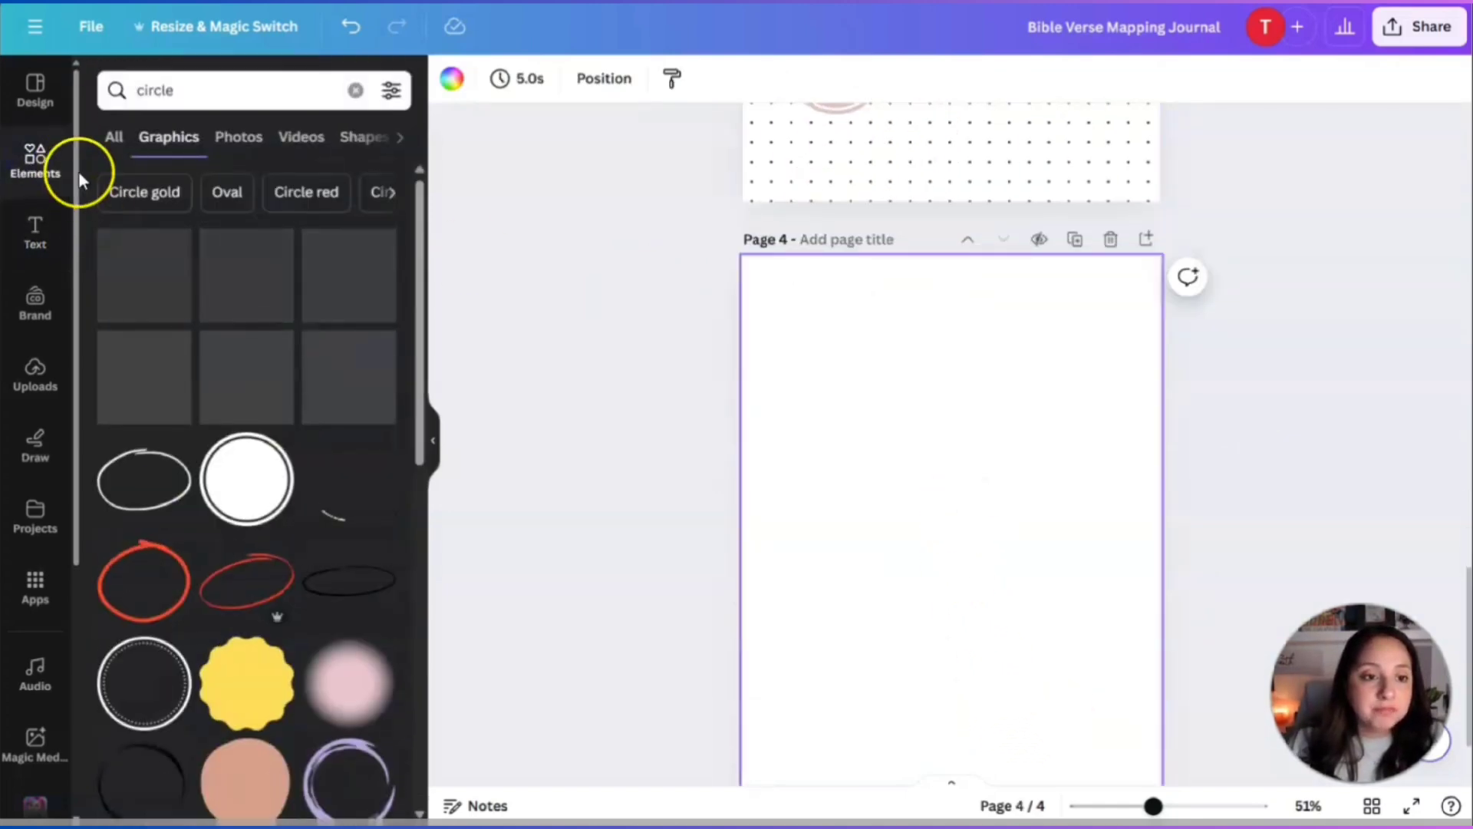
pyautogui.click(114, 146)
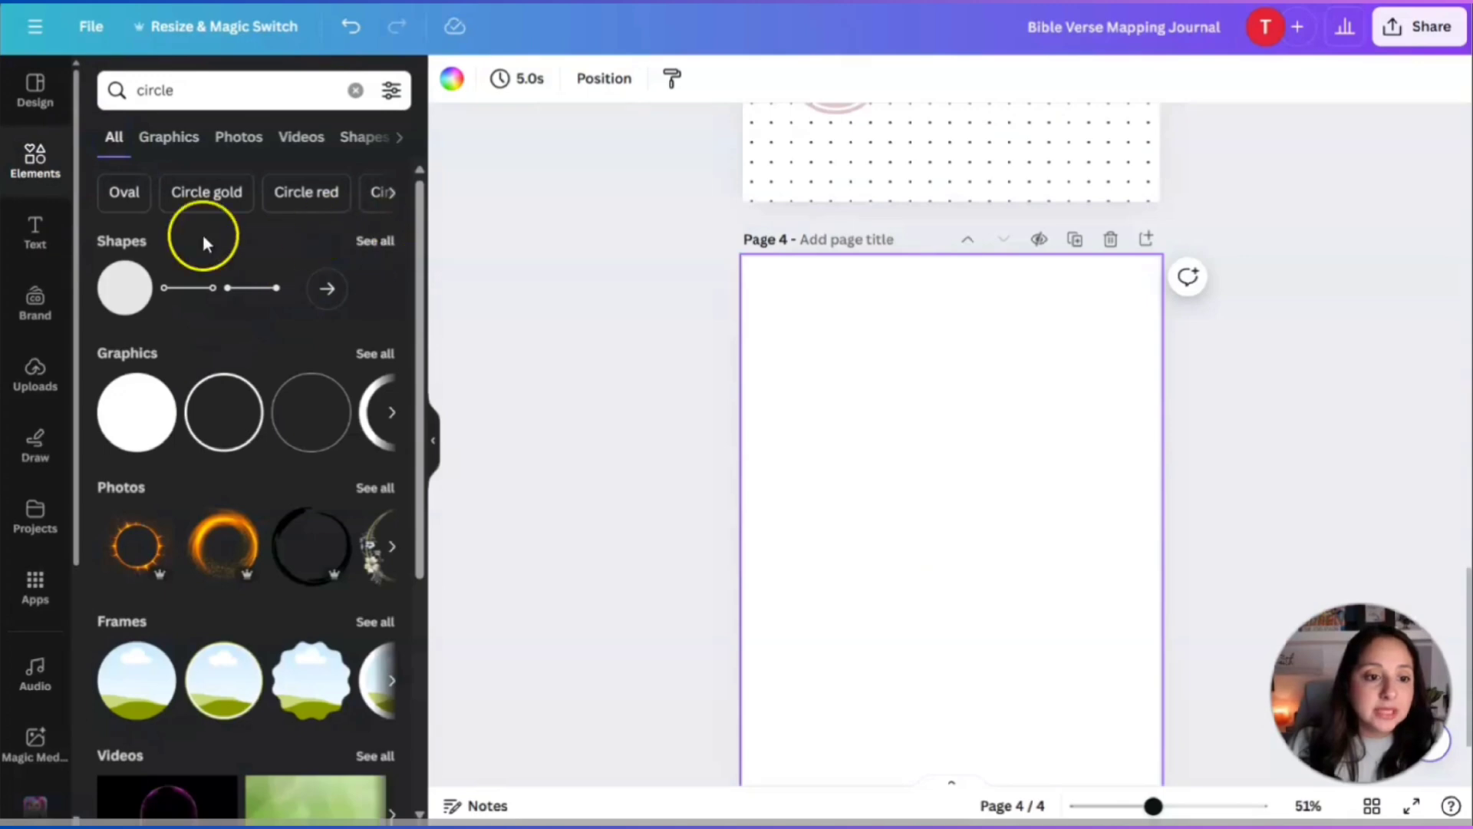
pyautogui.click(35, 159)
pyautogui.click(309, 95)
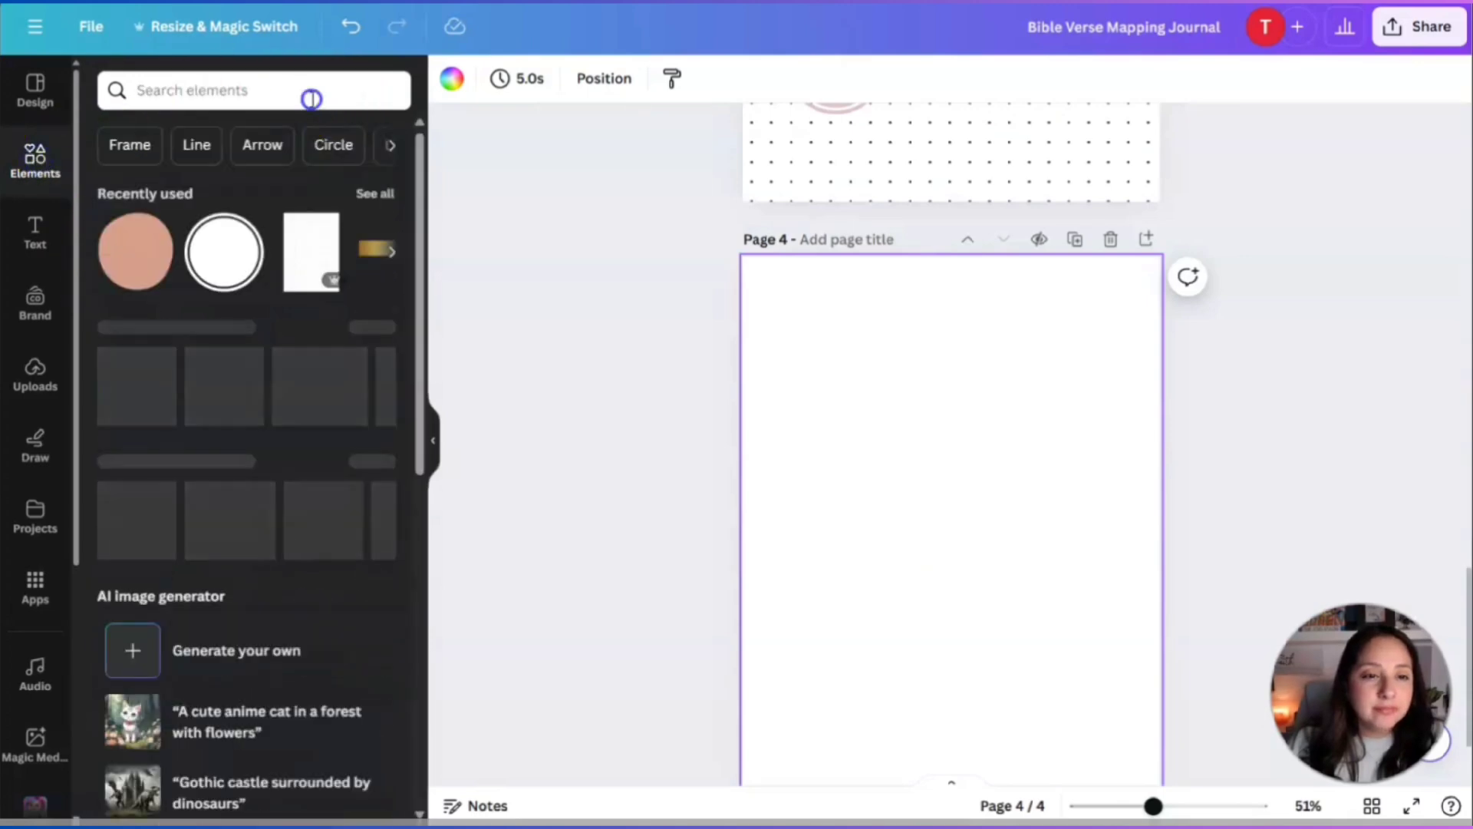
pyautogui.click(42, 165)
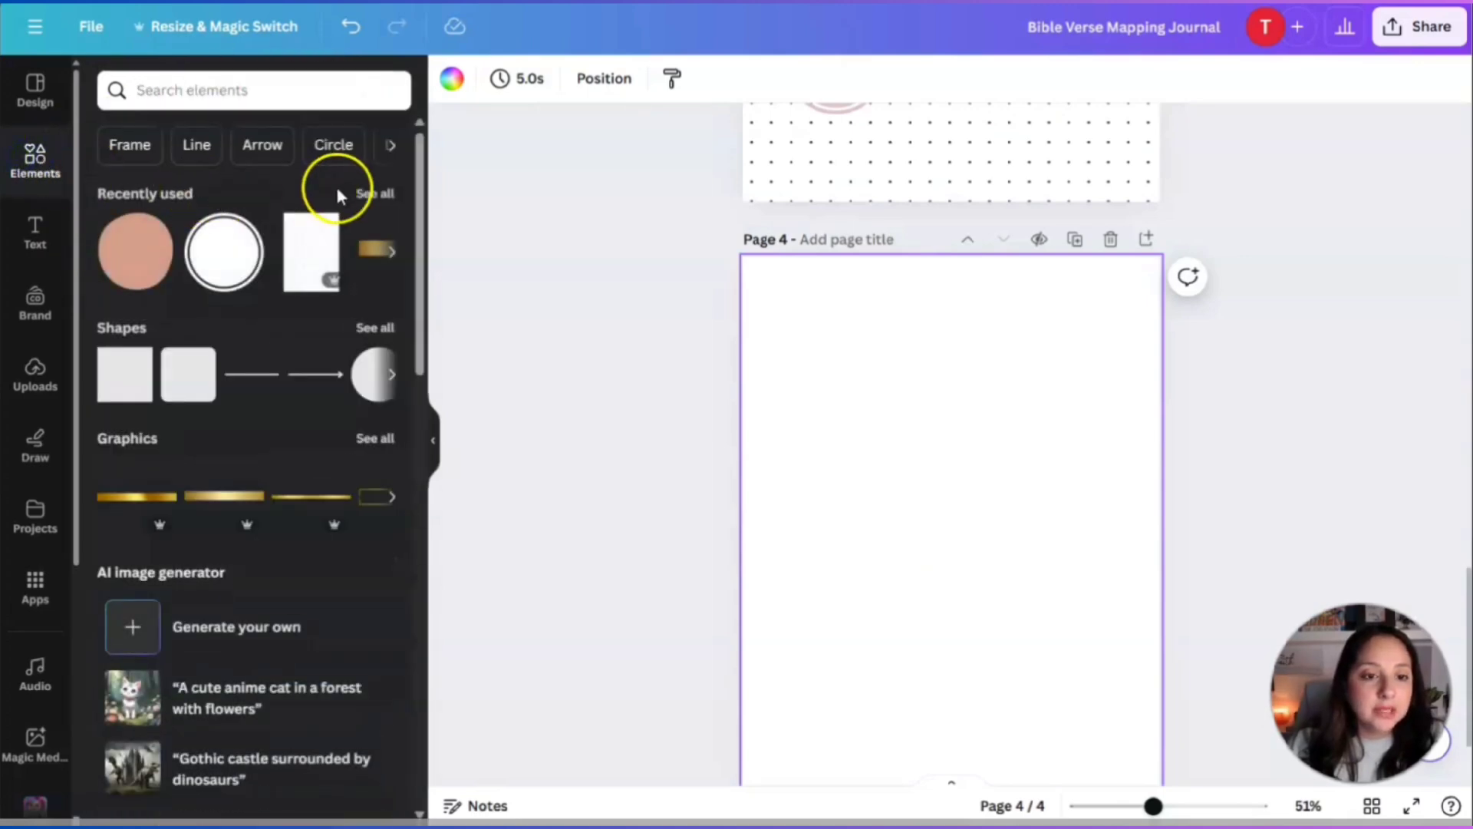
pyautogui.click(303, 244)
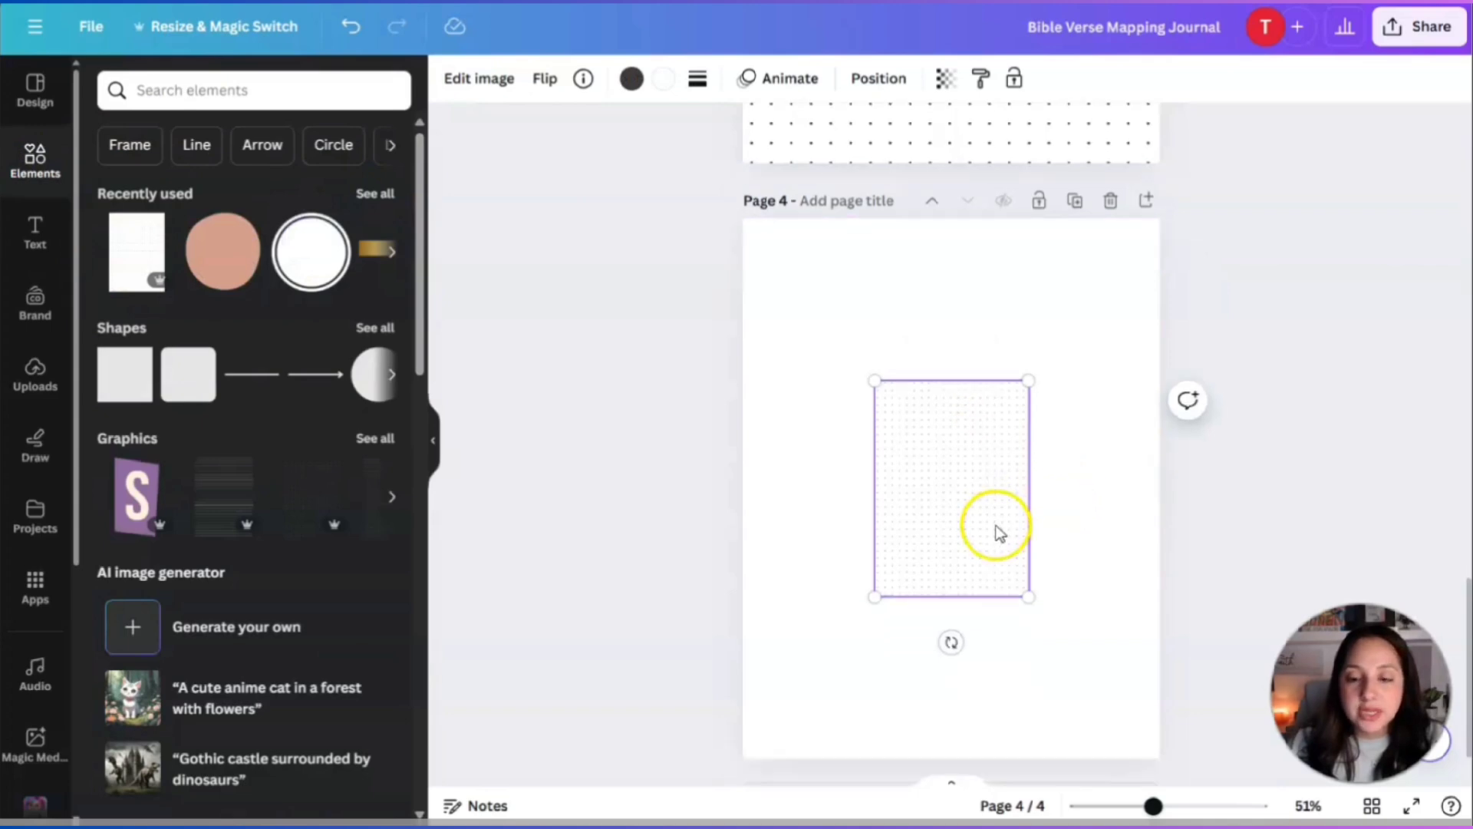
pyautogui.scroll(-2, 997, 530)
pyautogui.moveTo(951, 382); pyautogui.dragTo(818, 223)
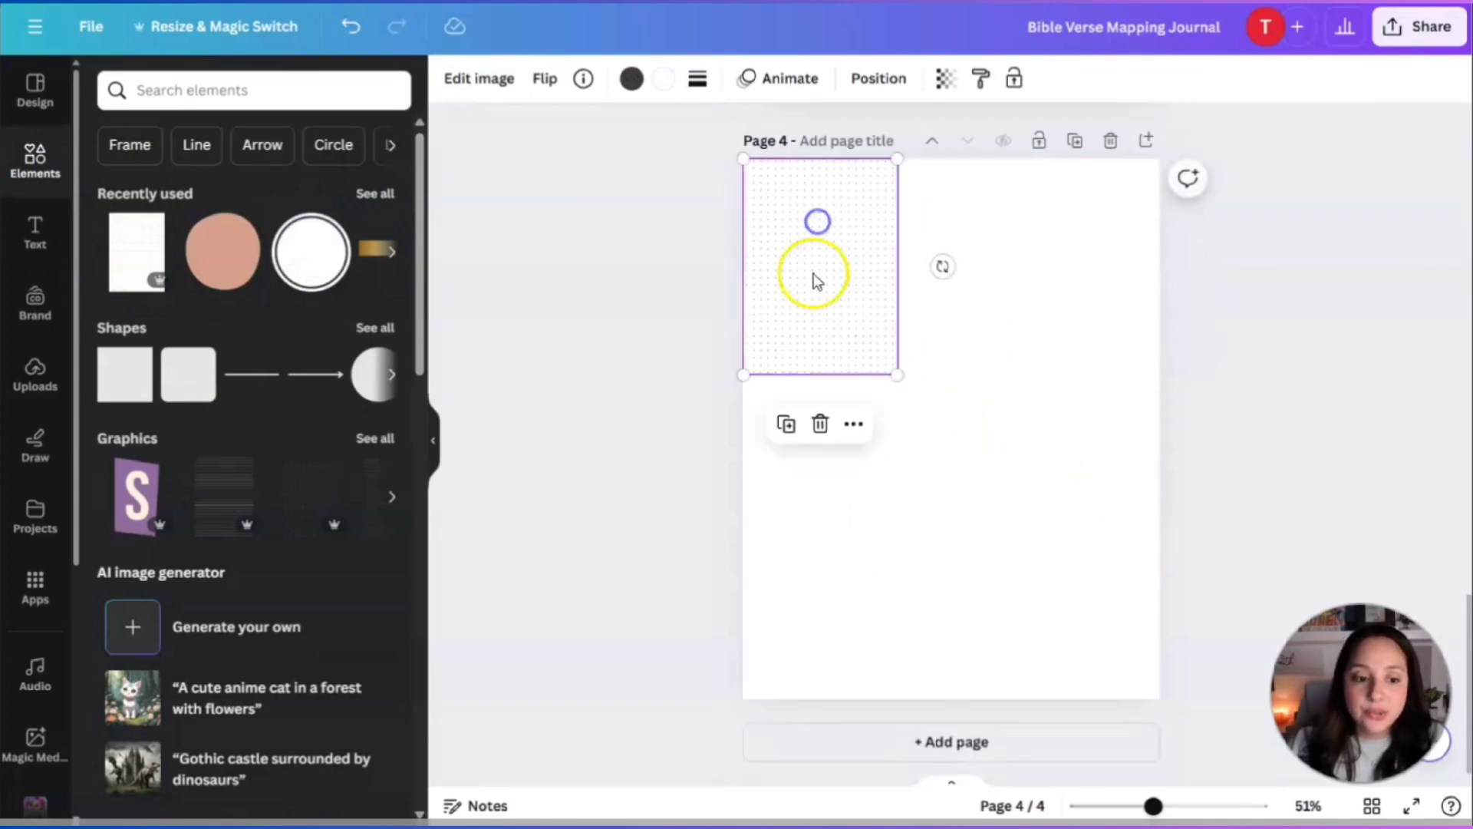
pyautogui.moveTo(896, 374); pyautogui.dragTo(1181, 736)
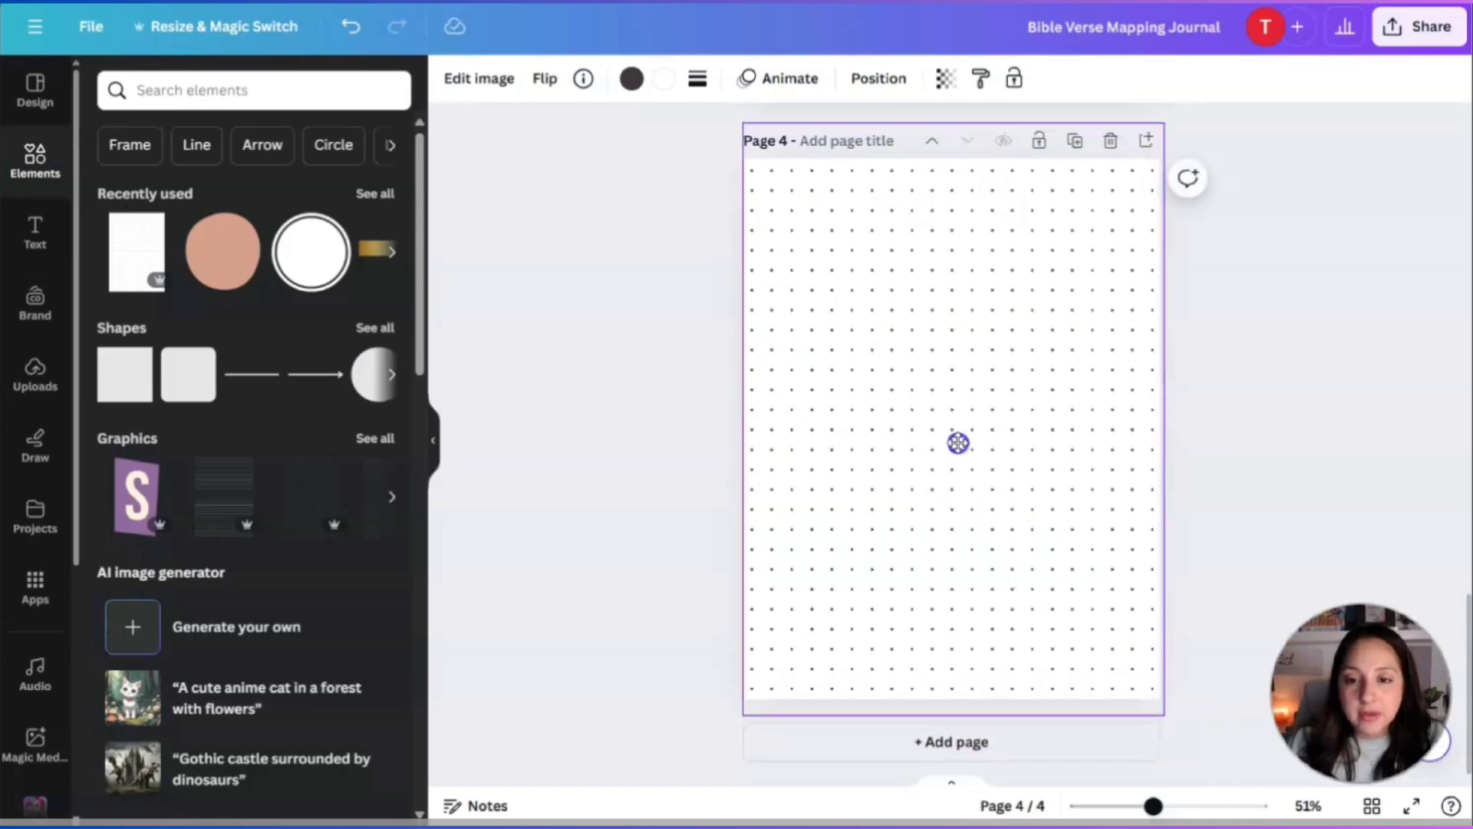
pyautogui.click(1333, 406)
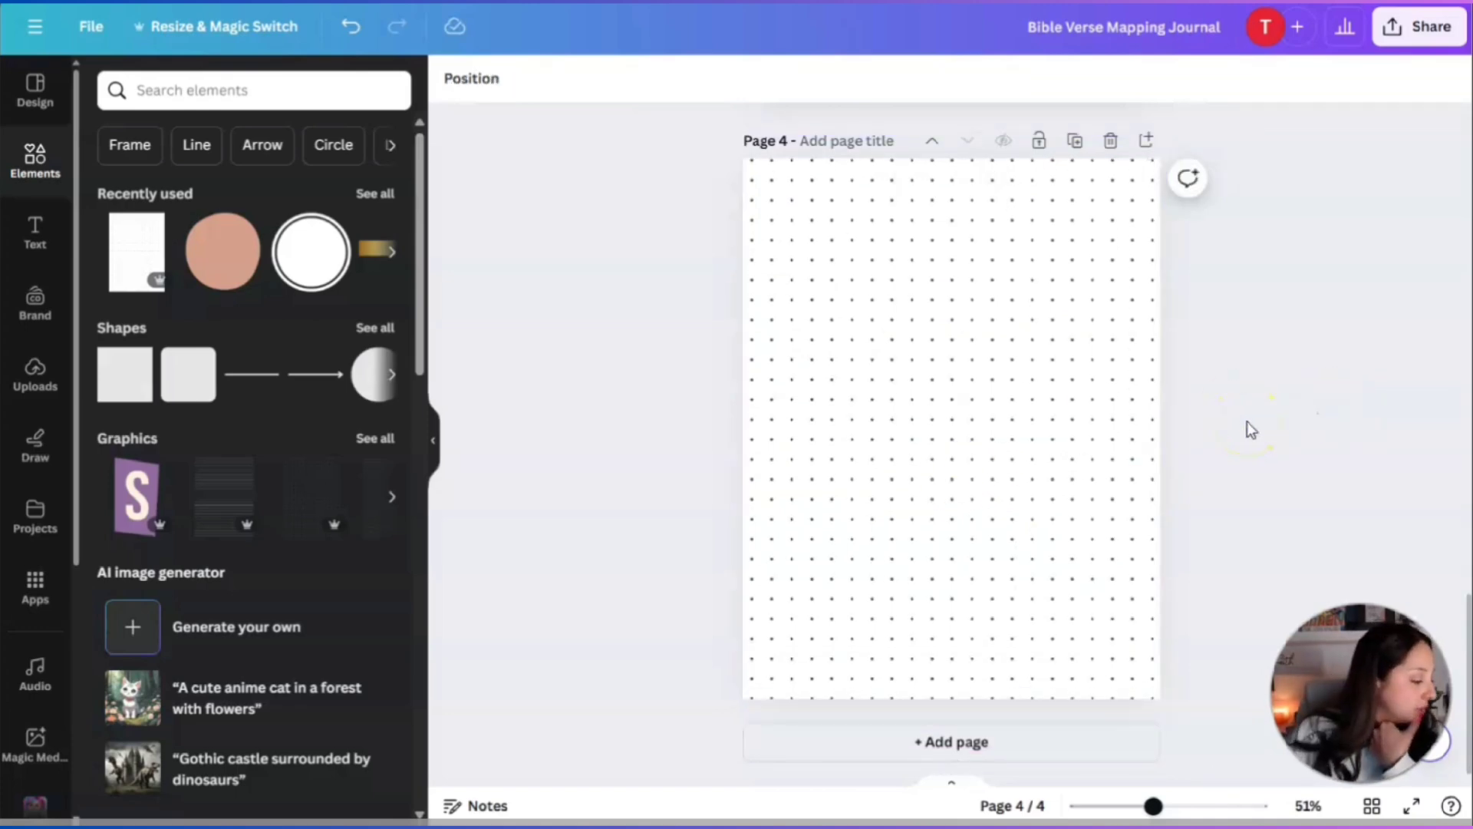
# Search 'rectangles' and place the green rounded rectangle wide across the top of page 4.
pyautogui.scroll(5, 1185, 338)
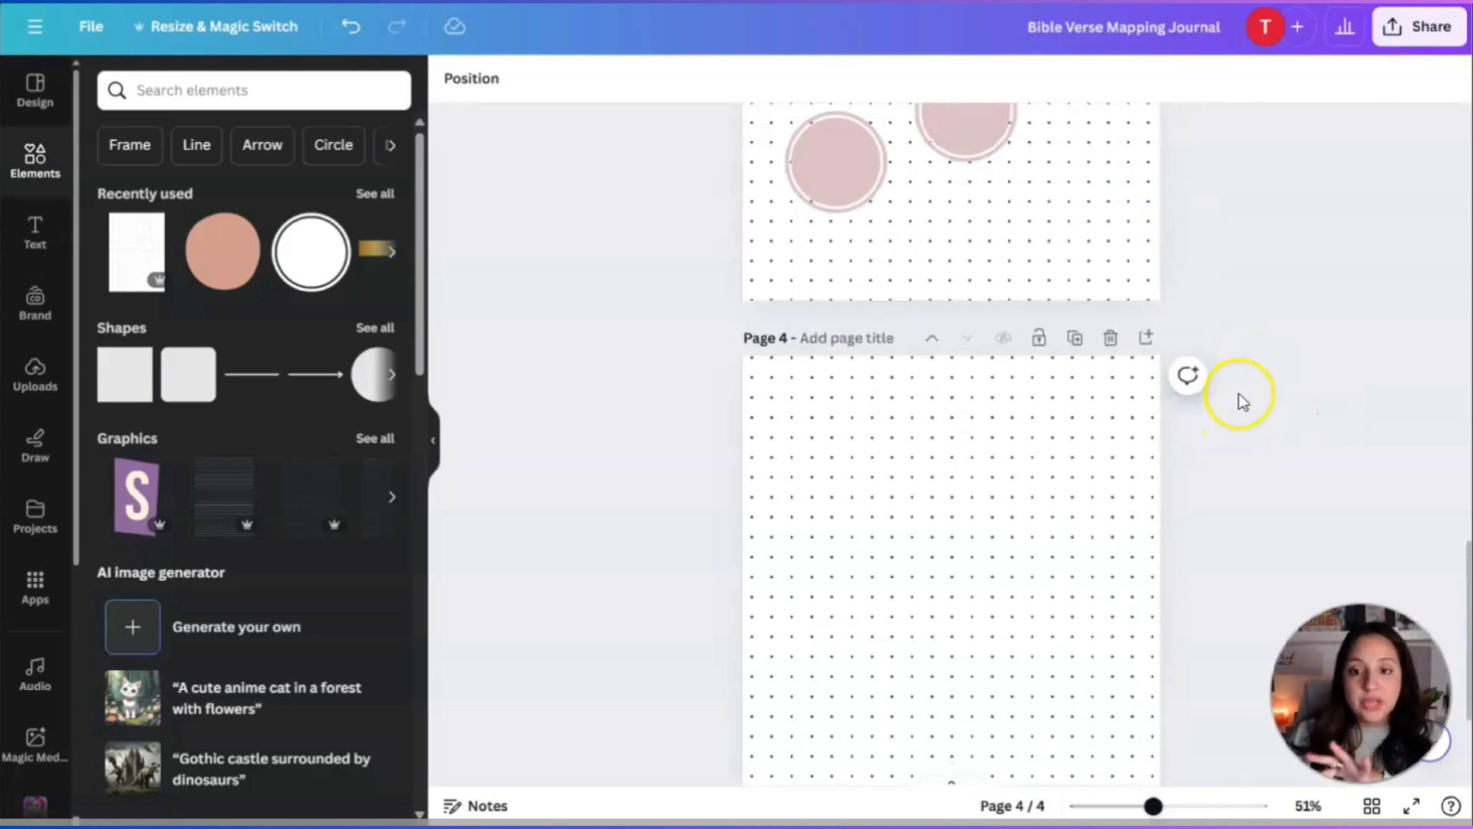
pyautogui.scroll(-3, 1350, 392)
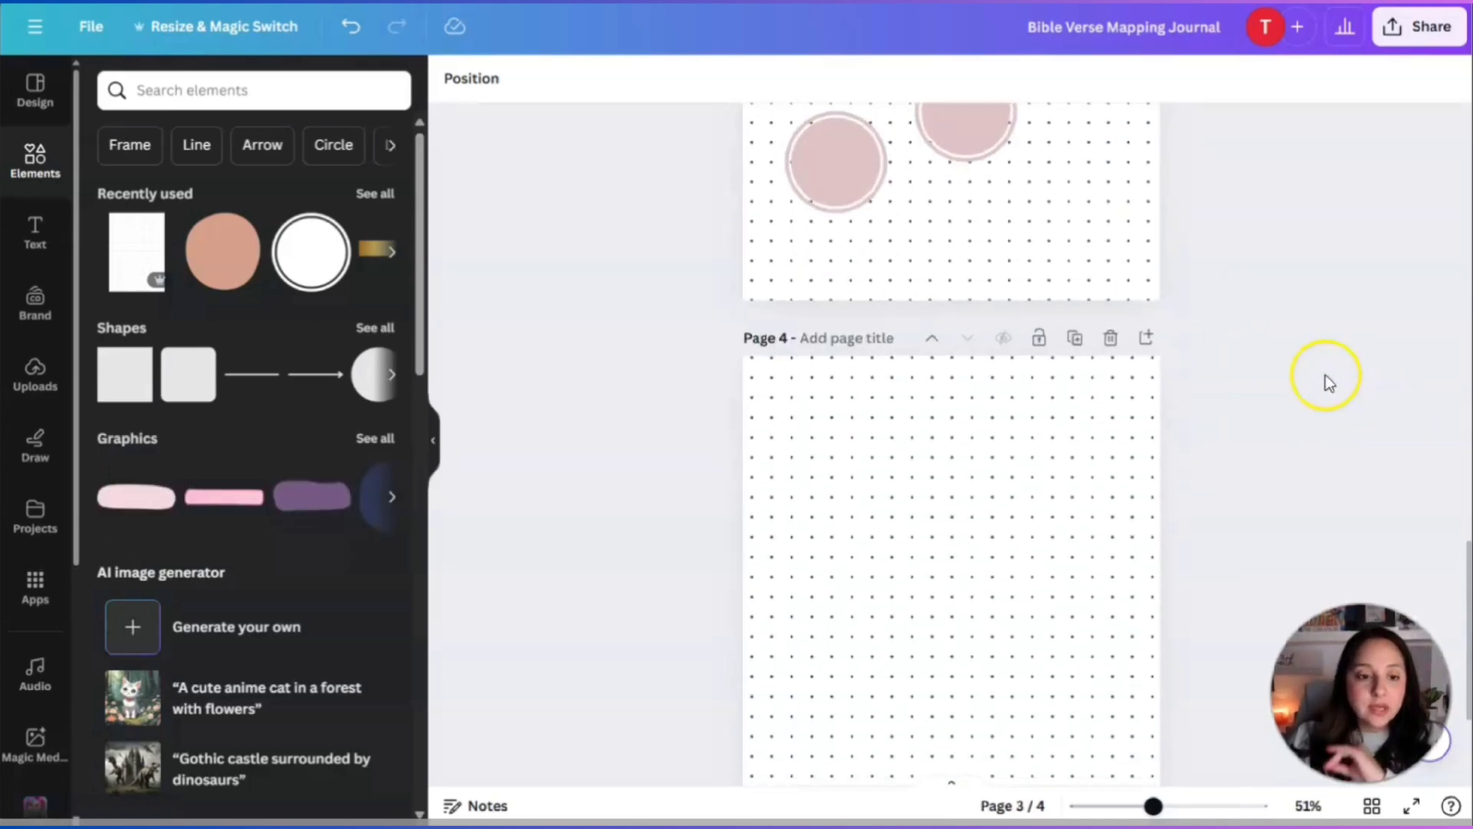
pyautogui.click(212, 84)
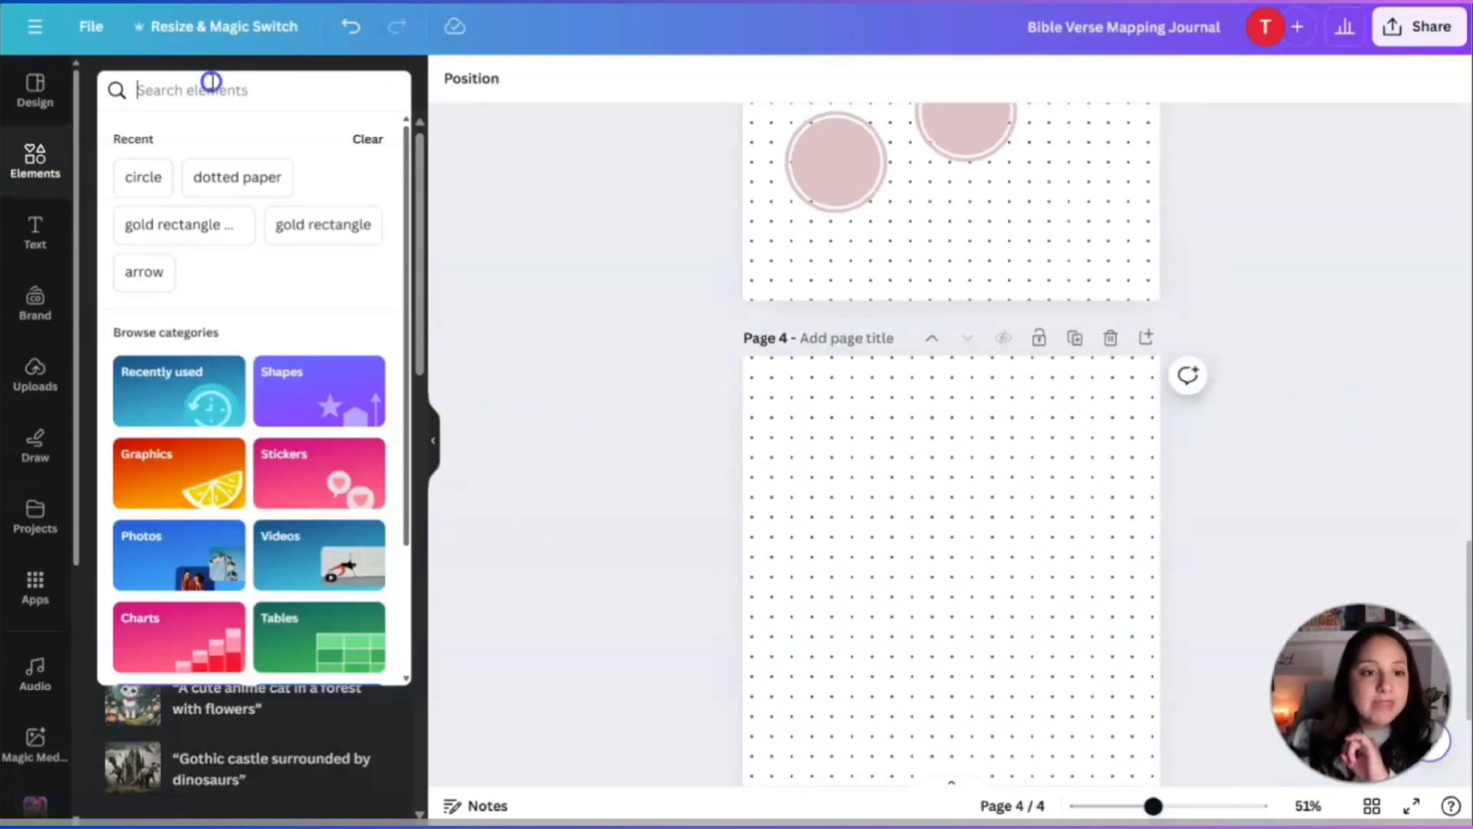
pyautogui.write('rec')
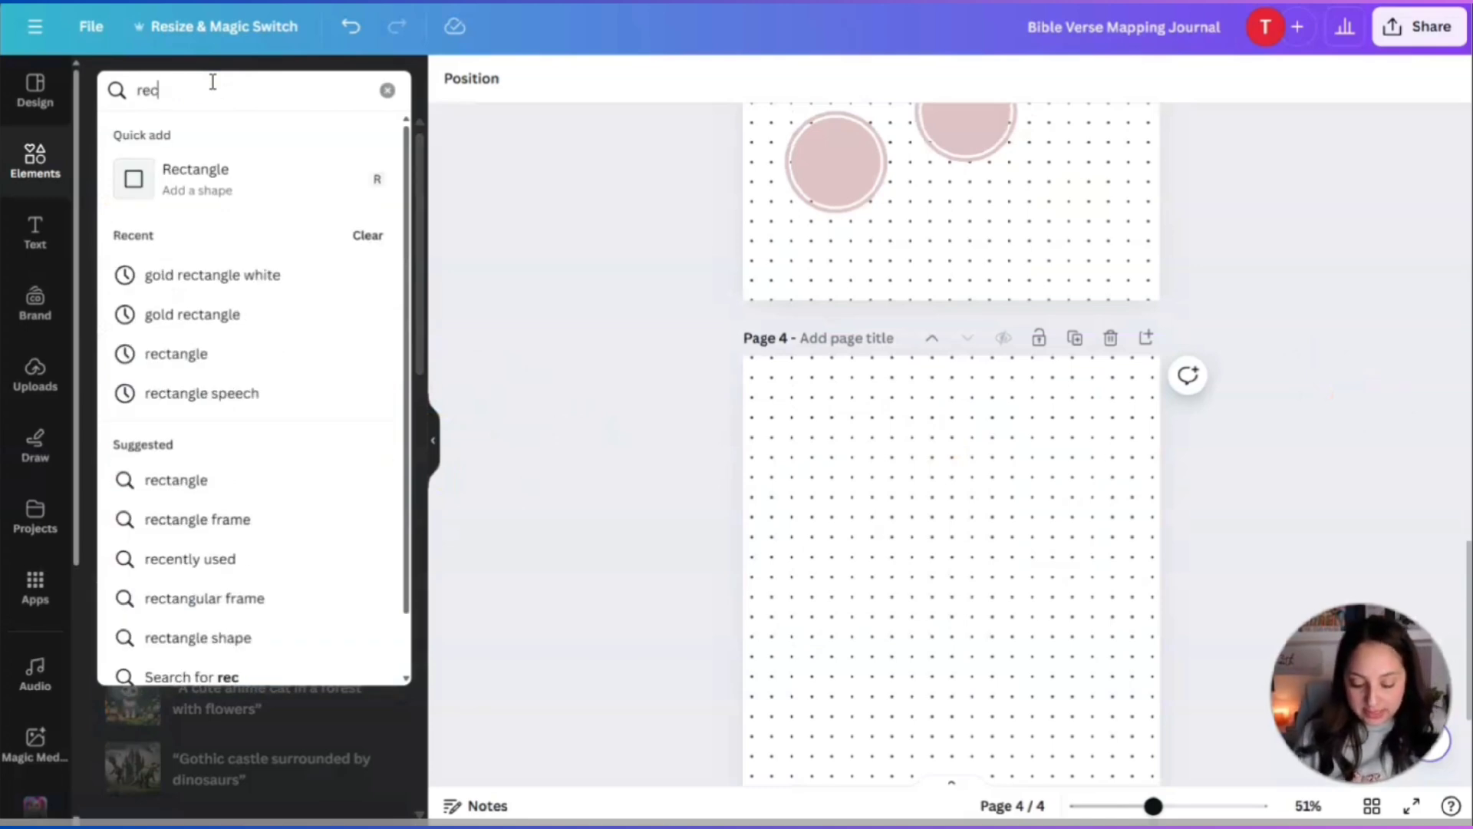
pyautogui.write('tangles')
pyautogui.press('Return')
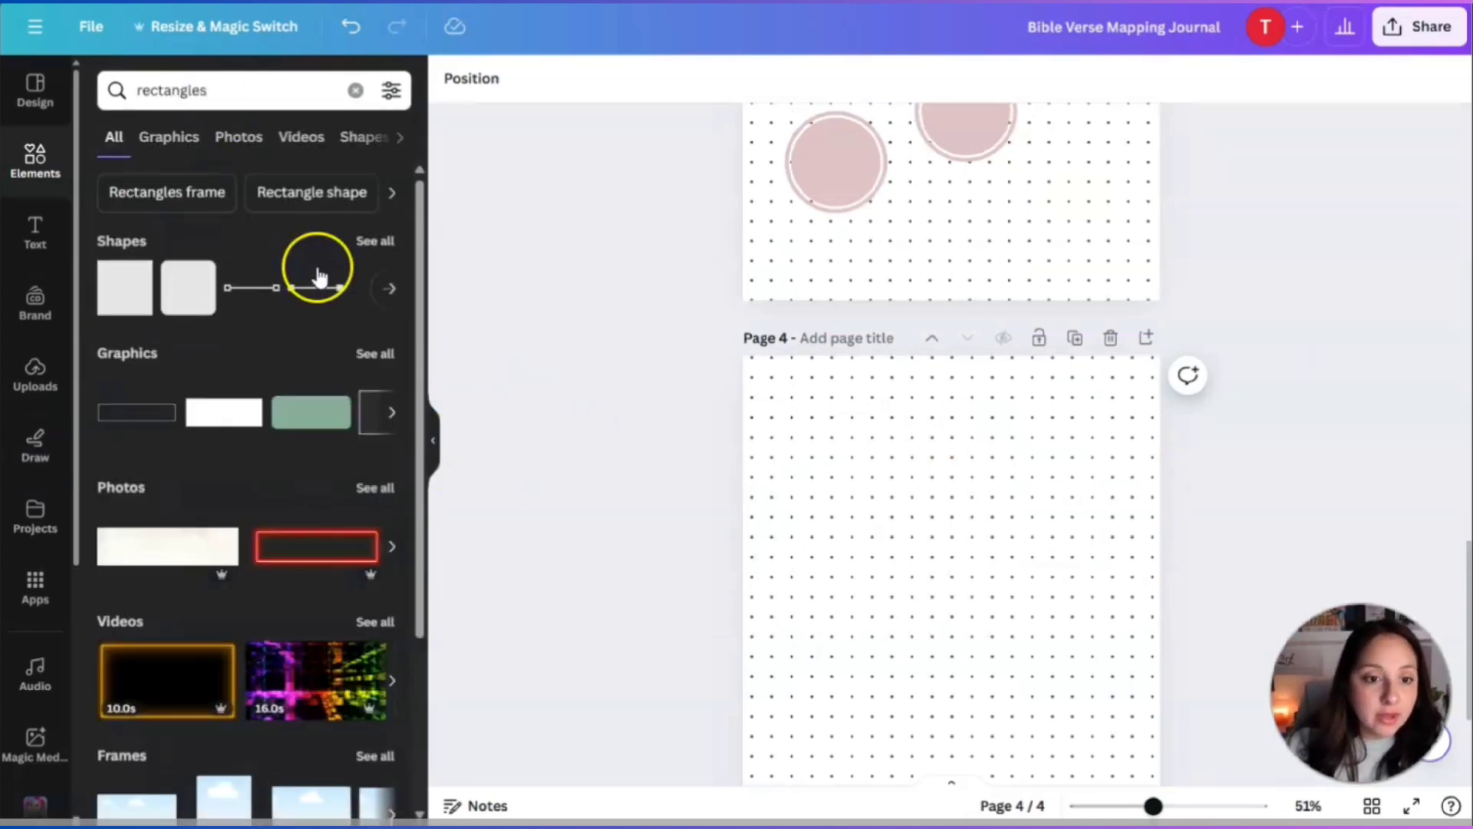
pyautogui.click(311, 412)
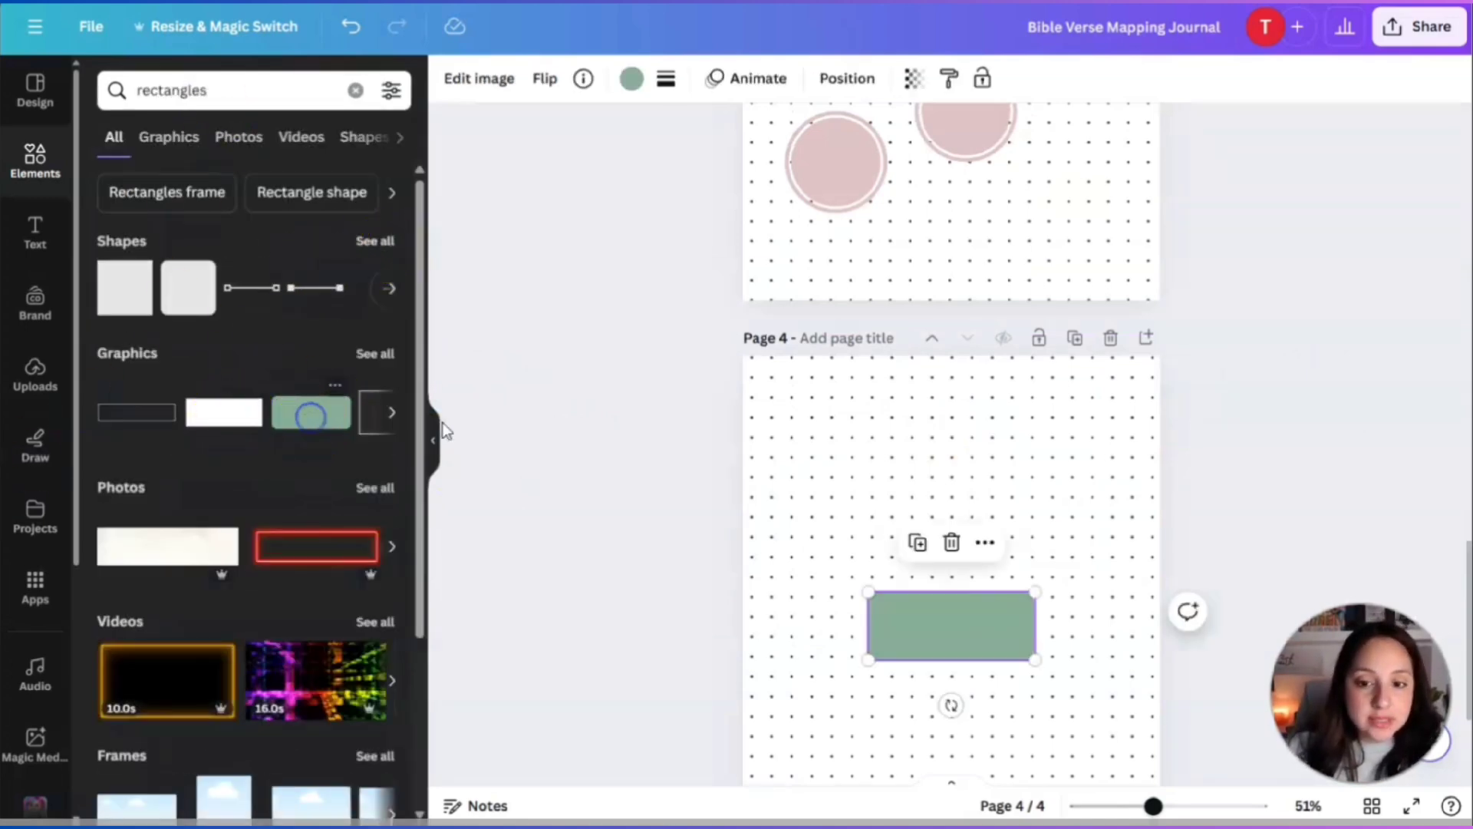
pyautogui.moveTo(965, 639); pyautogui.dragTo(1121, 608)
pyautogui.moveTo(1045, 483); pyautogui.dragTo(993, 453)
pyautogui.moveTo(1137, 556); pyautogui.dragTo(1138, 557)
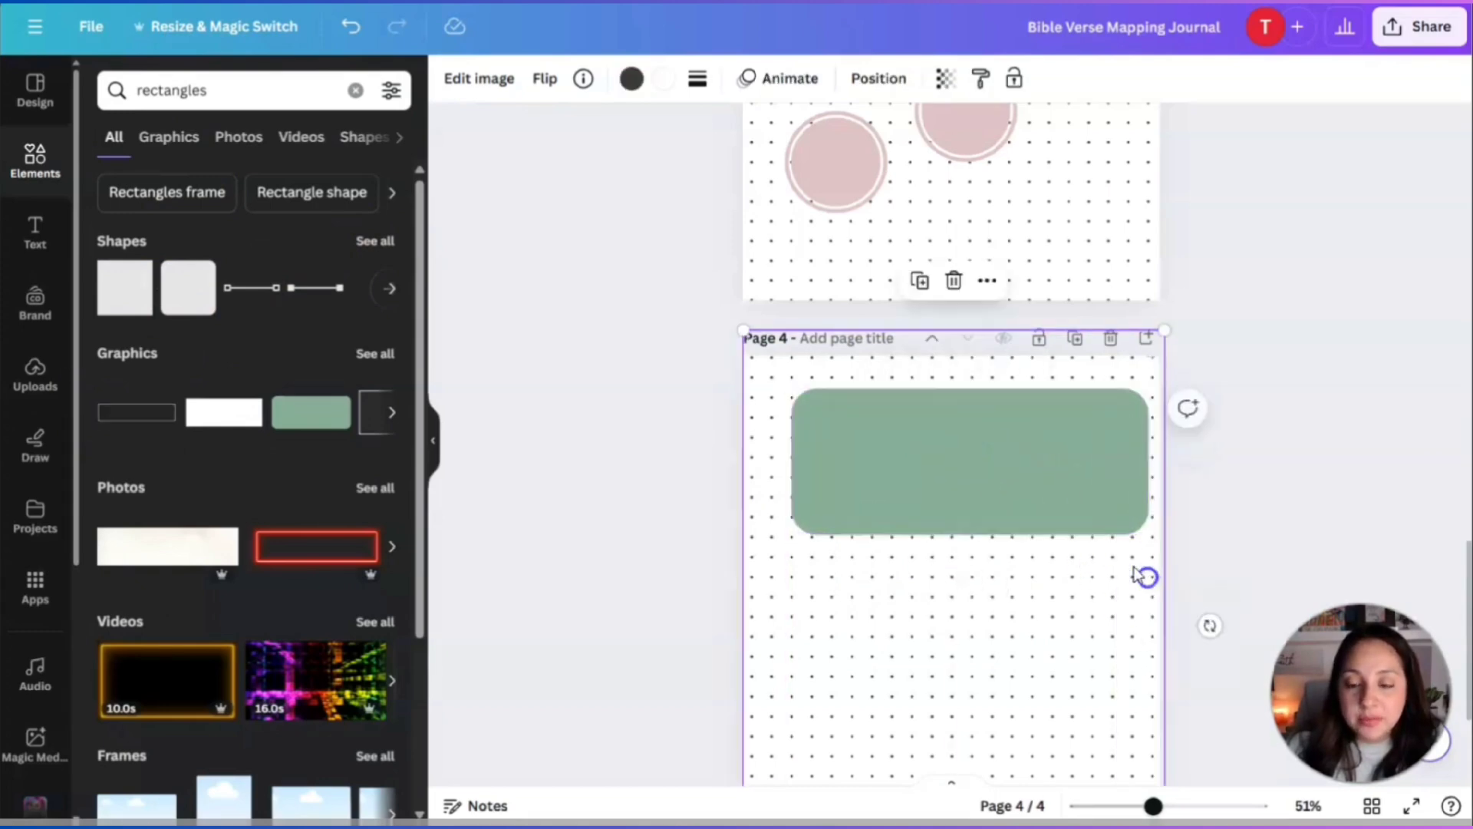
pyautogui.moveTo(1081, 491); pyautogui.dragTo(1059, 496)
# Recolor the rectangle from green to the gold swatch.
pyautogui.click(630, 77)
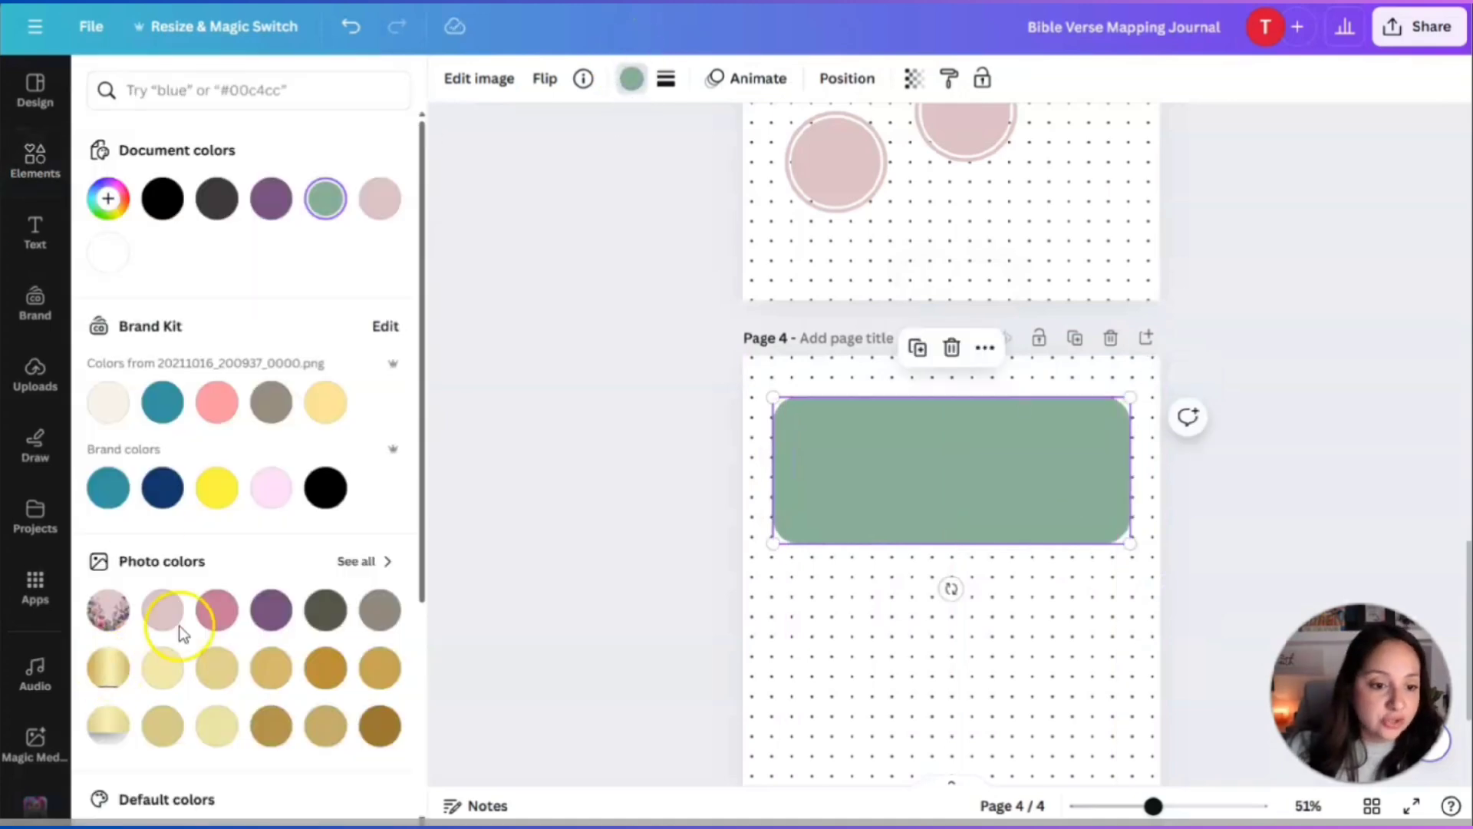
pyautogui.click(327, 614)
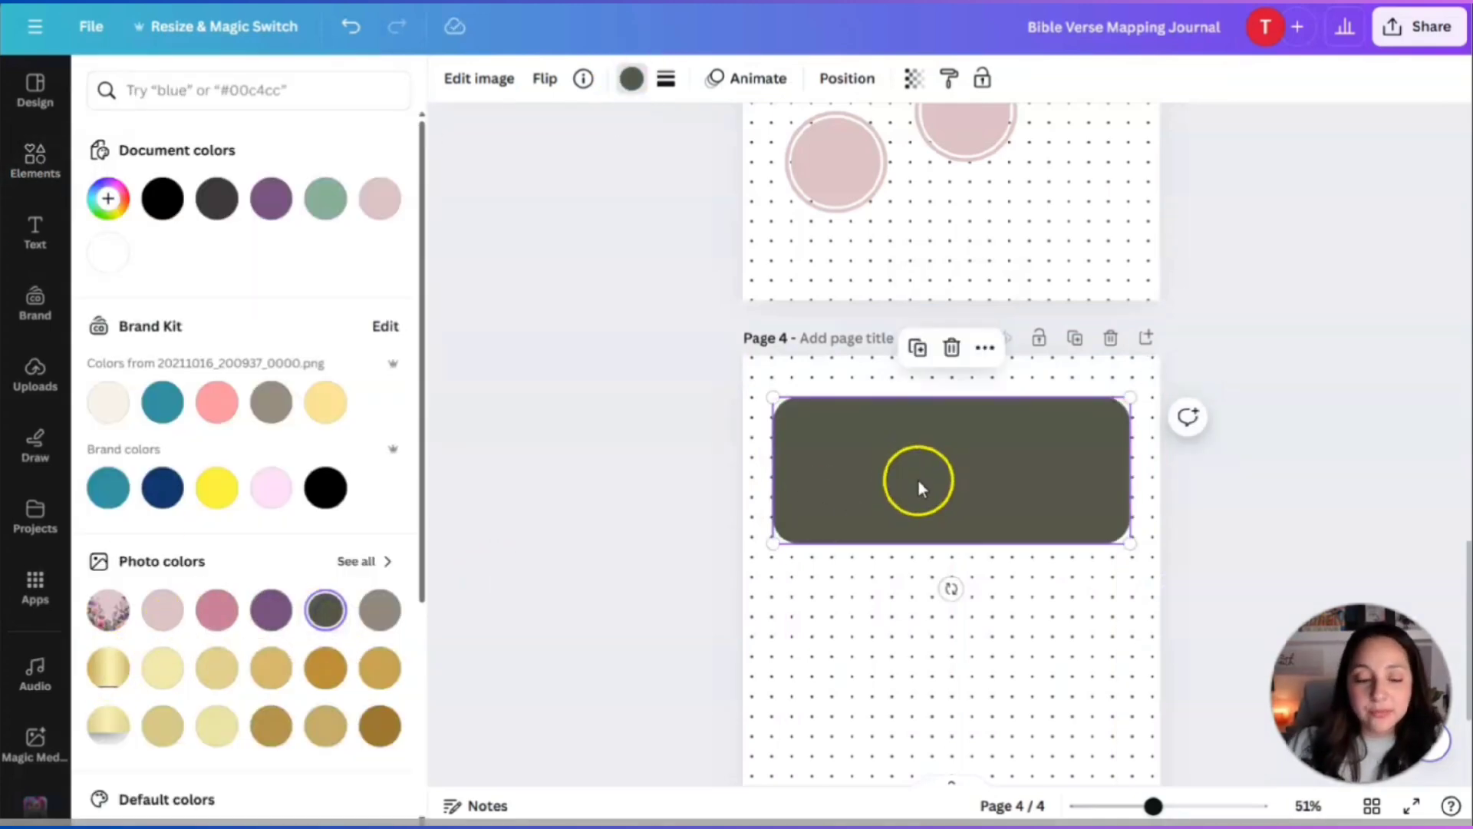
pyautogui.click(270, 669)
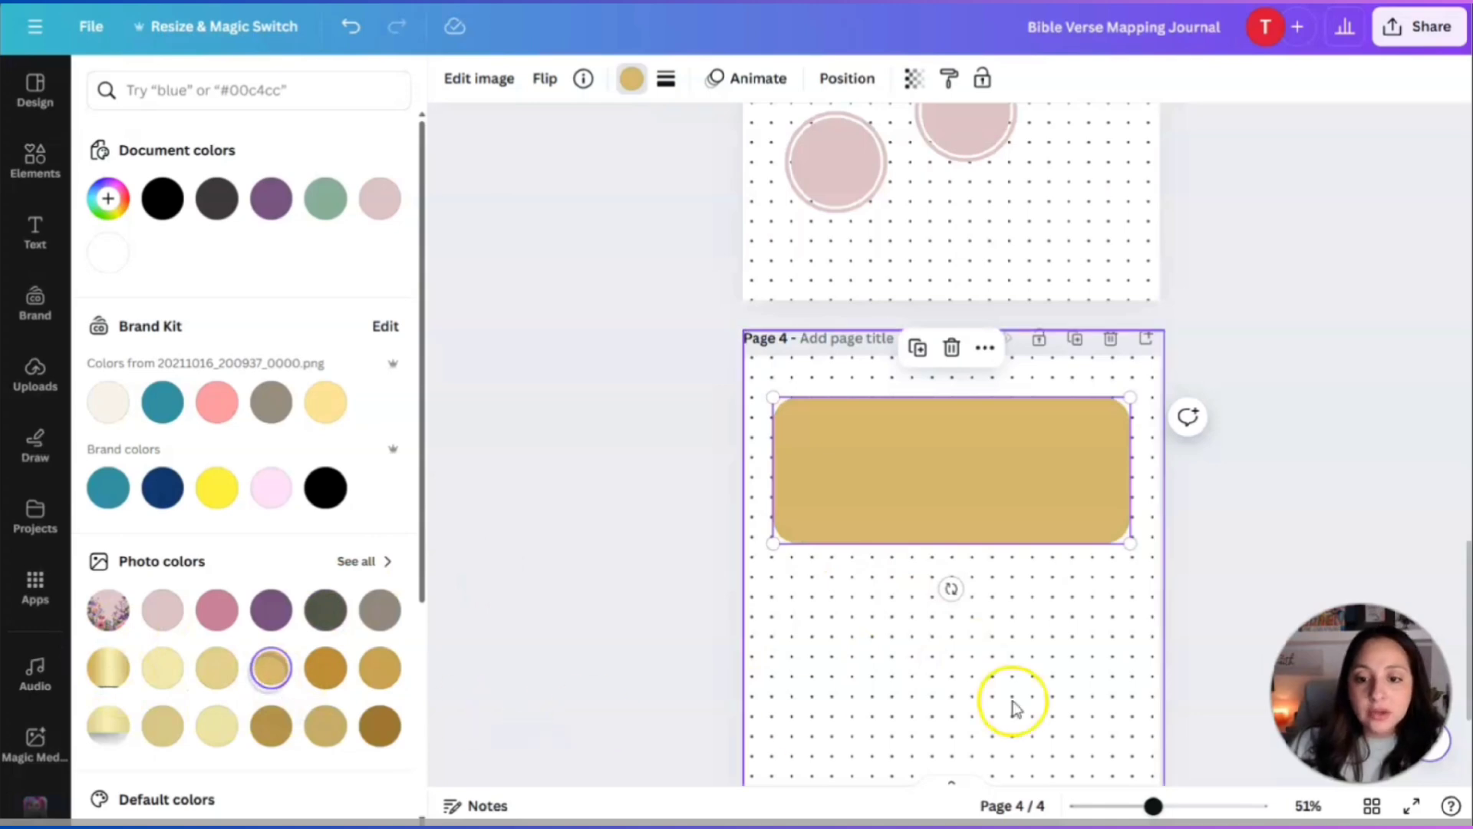
pyautogui.scroll(-2, 995, 440)
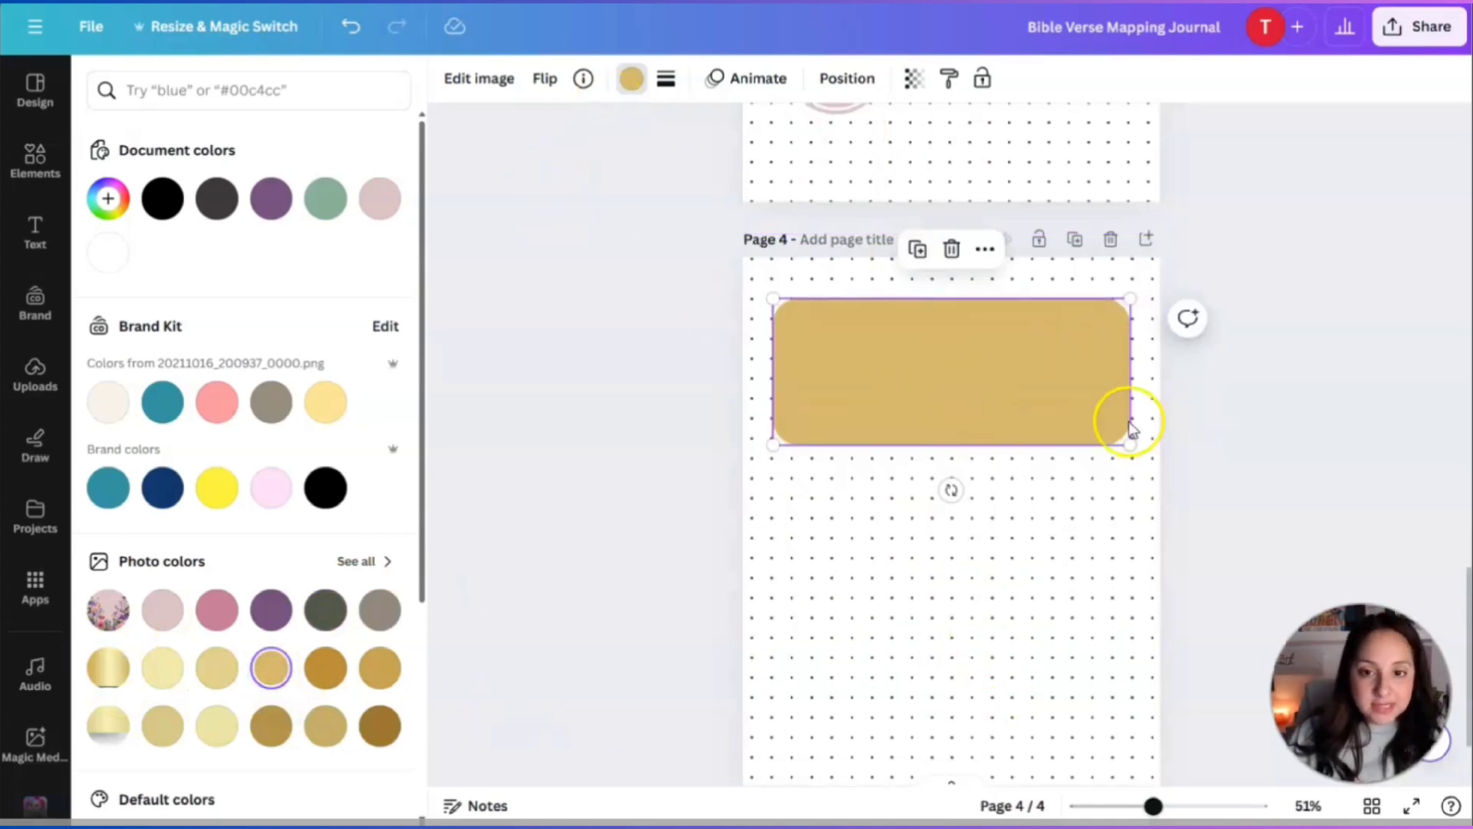
pyautogui.scroll(5, 1127, 418)
# Move the white script Bible Verse heading onto the gold rectangle and retype it 'Cross References'.
pyautogui.click(863, 257)
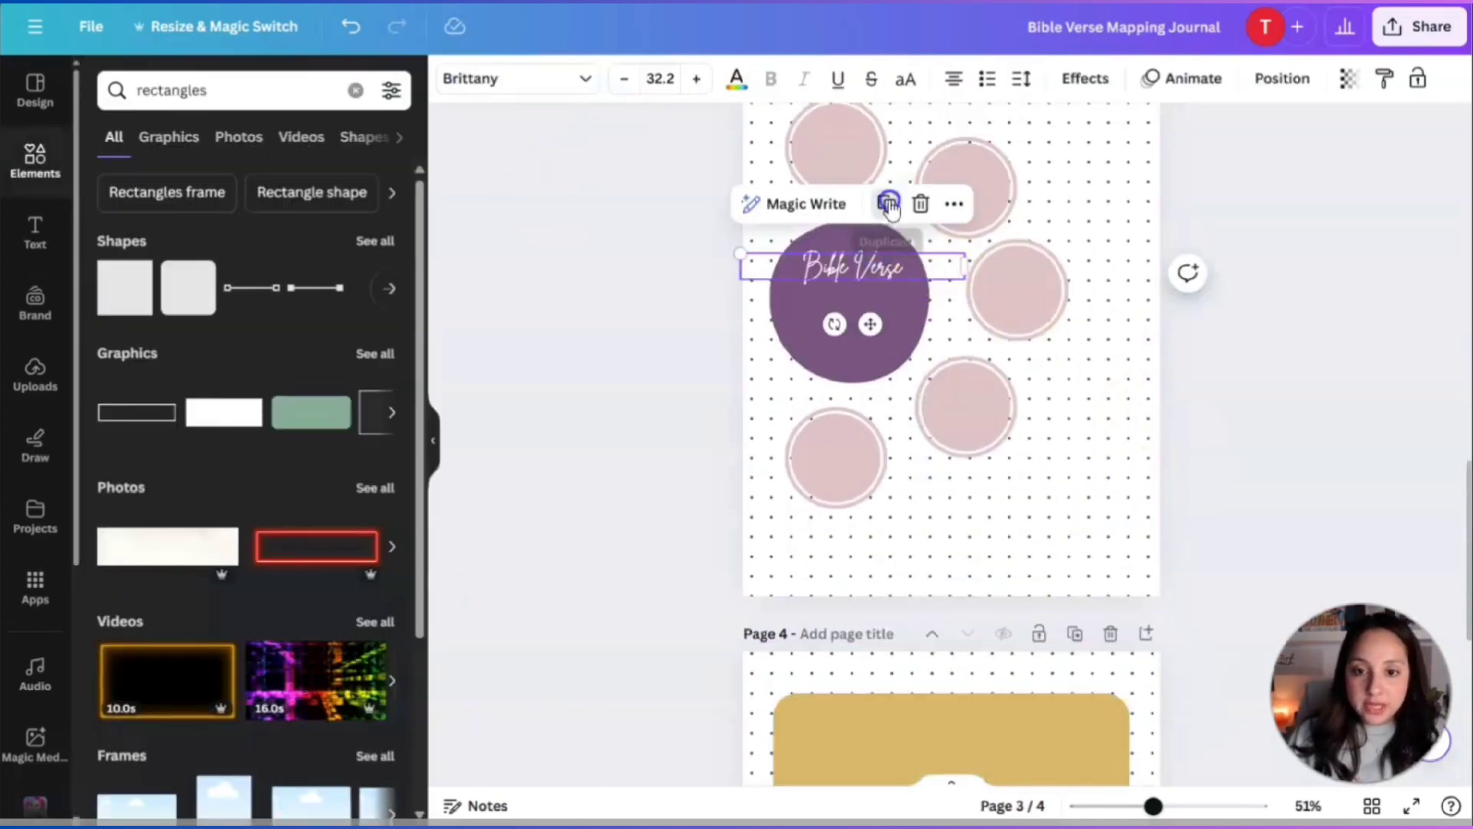
pyautogui.moveTo(857, 264); pyautogui.dragTo(878, 414)
pyautogui.doubleClick(944, 425)
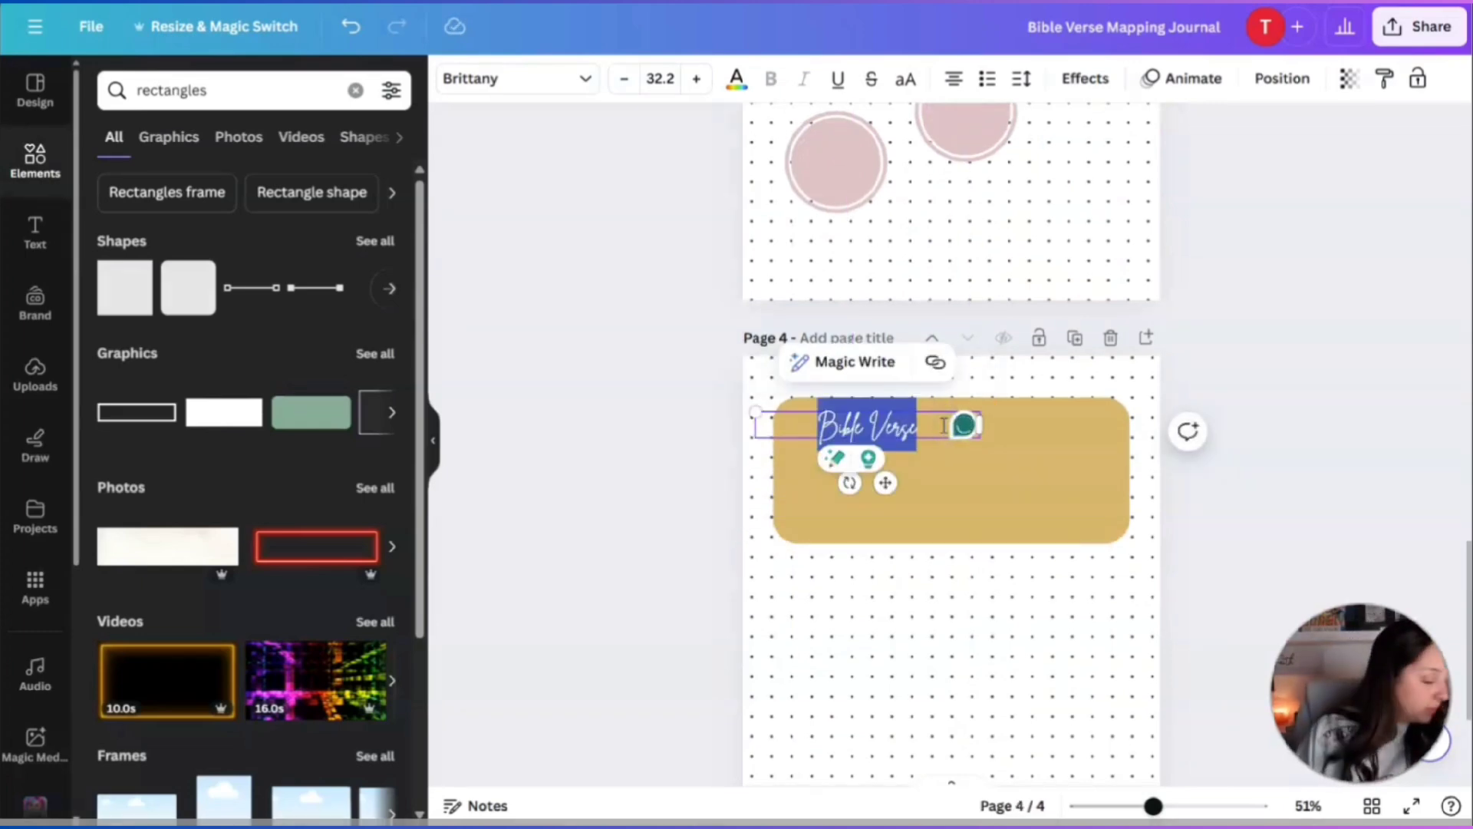
pyautogui.write('Cross References')
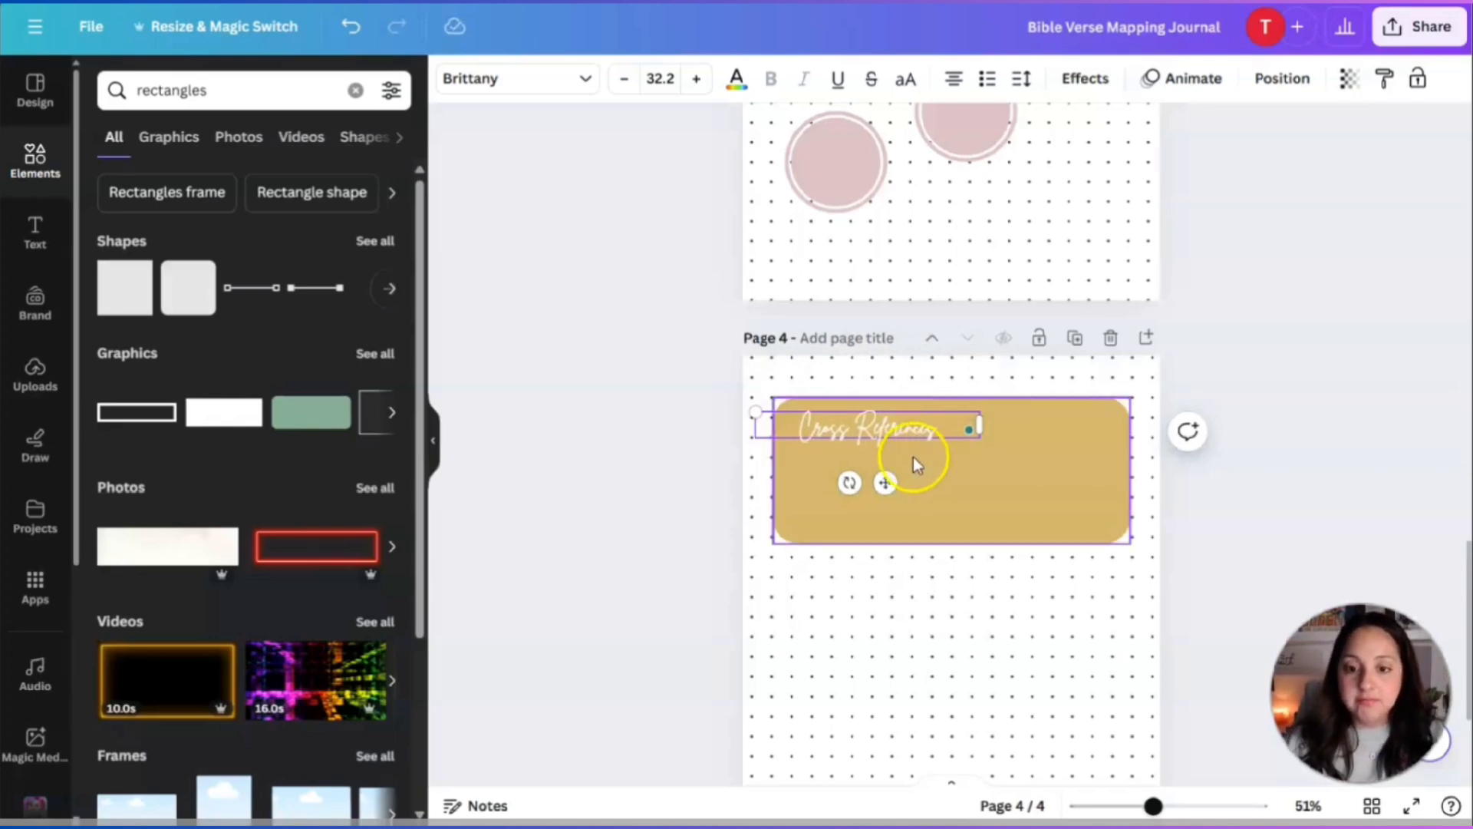
pyautogui.click(957, 494)
pyautogui.doubleClick(906, 422)
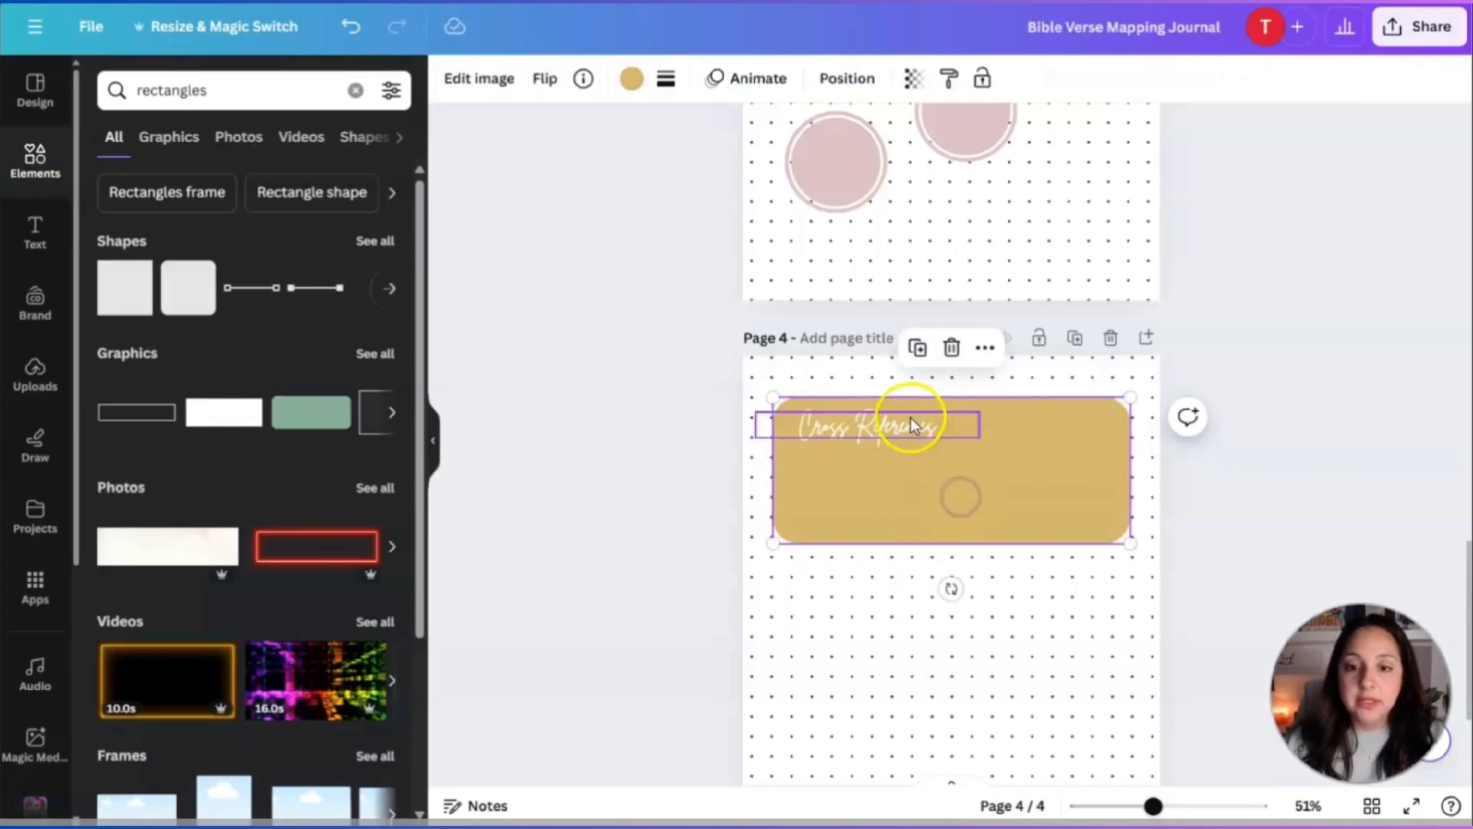
pyautogui.click(1188, 463)
pyautogui.scroll(-3, 1061, 339)
pyautogui.click(1037, 319)
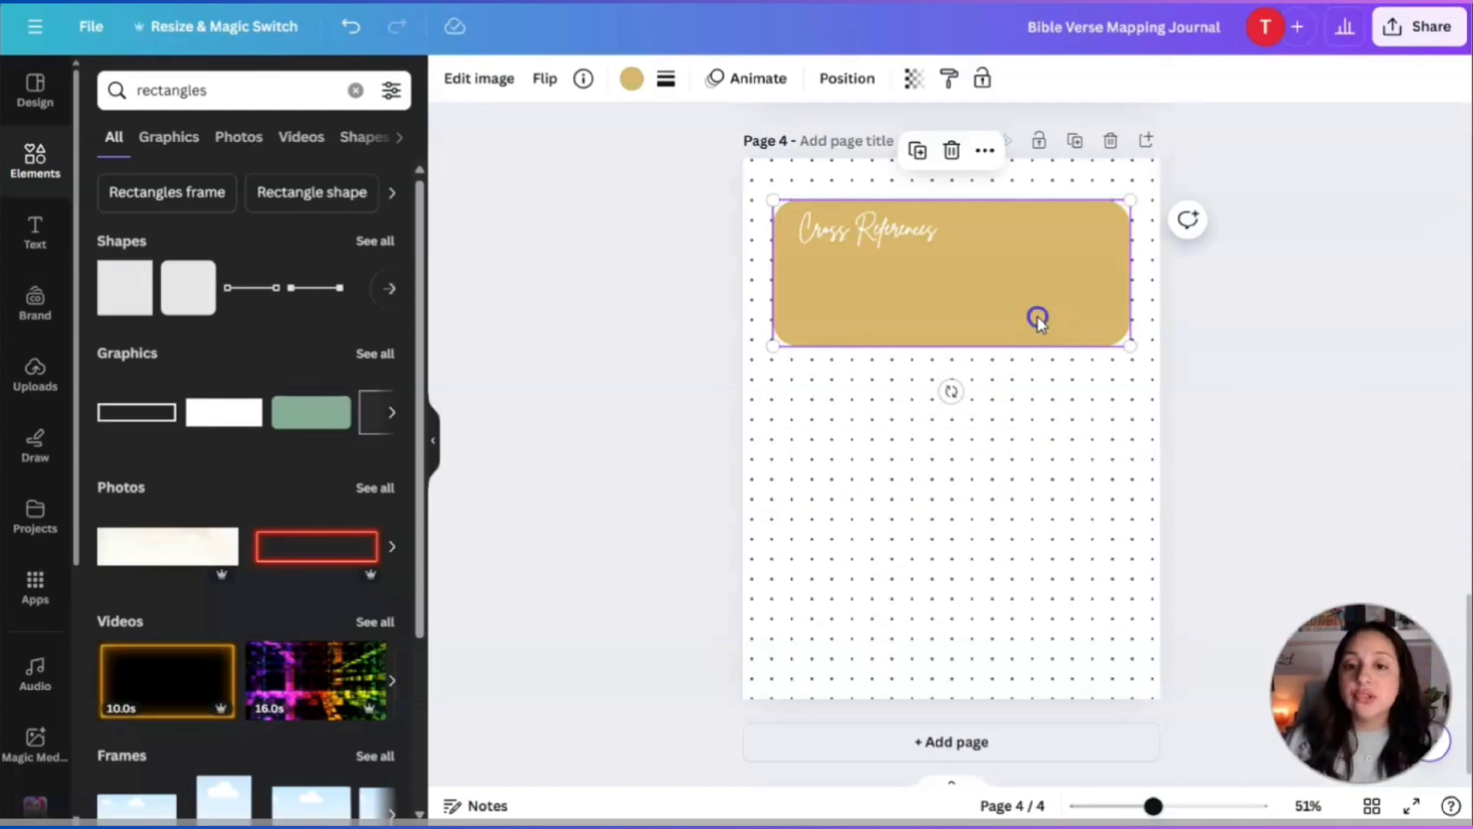
# Duplicate the gold rectangle below the first, matching its width and centring it.
pyautogui.click(917, 151)
pyautogui.moveTo(982, 280); pyautogui.dragTo(980, 438)
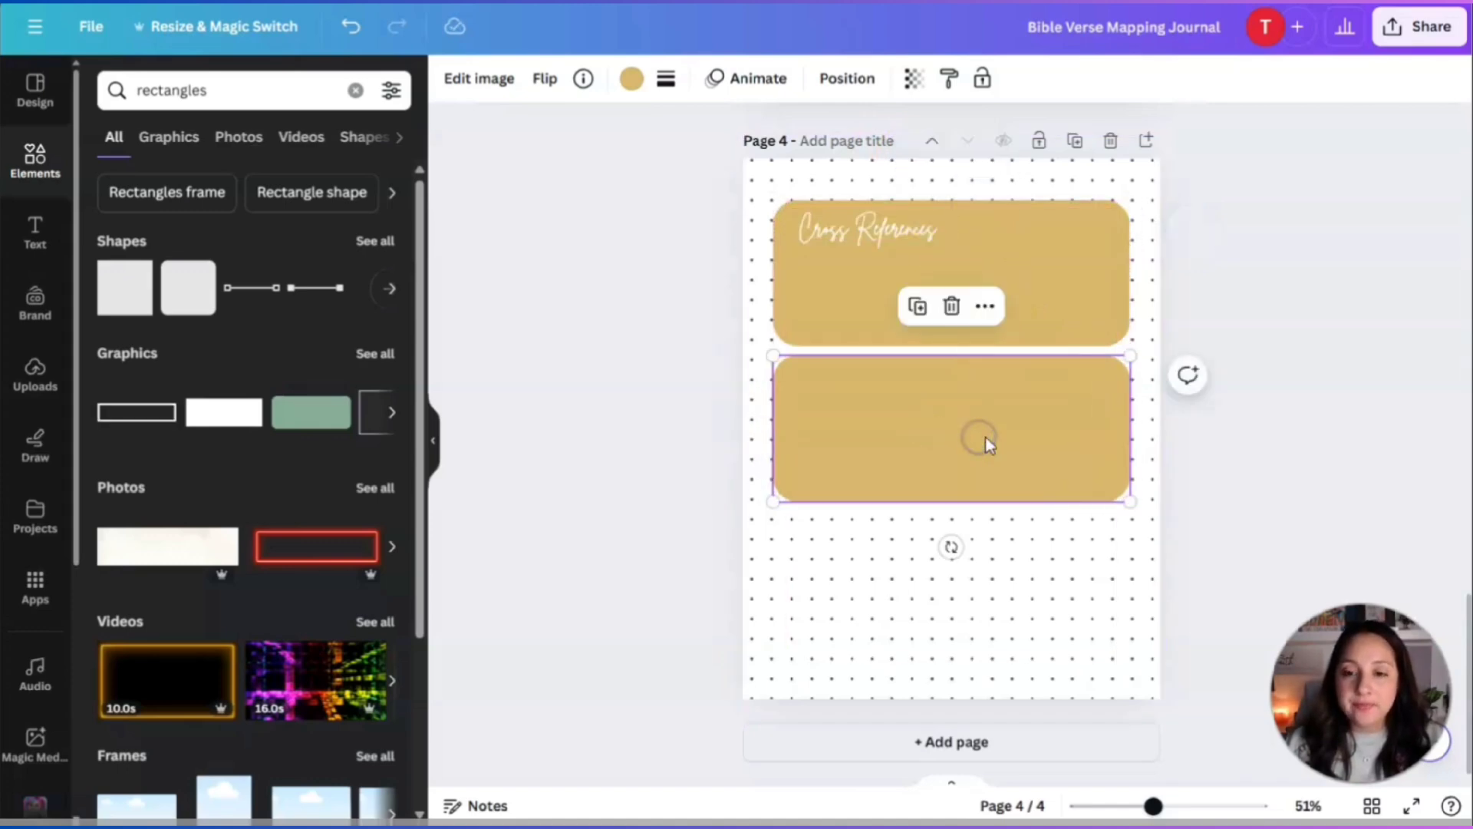
pyautogui.click(1134, 362)
pyautogui.click(1102, 403)
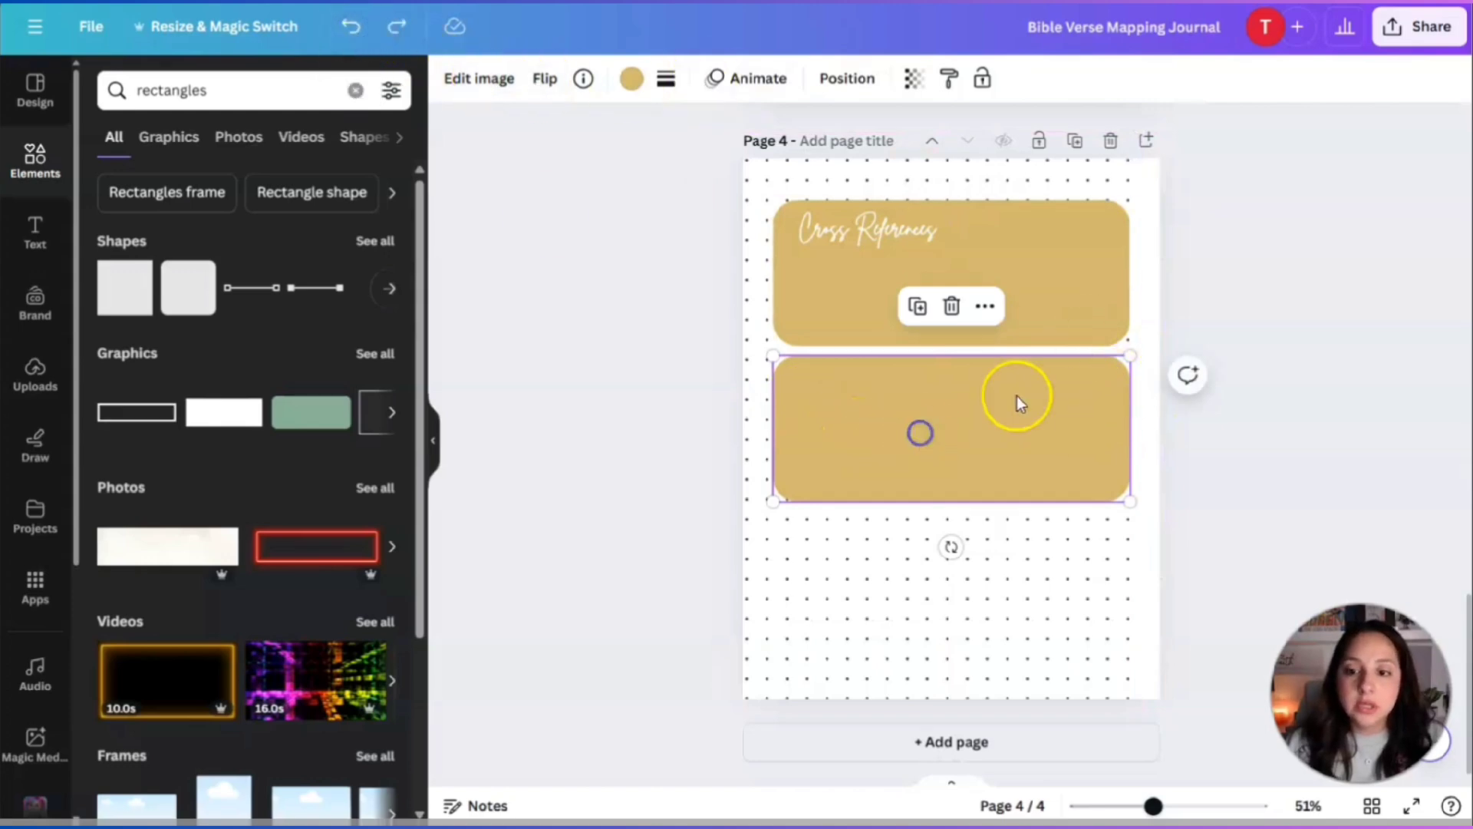
pyautogui.click(354, 31)
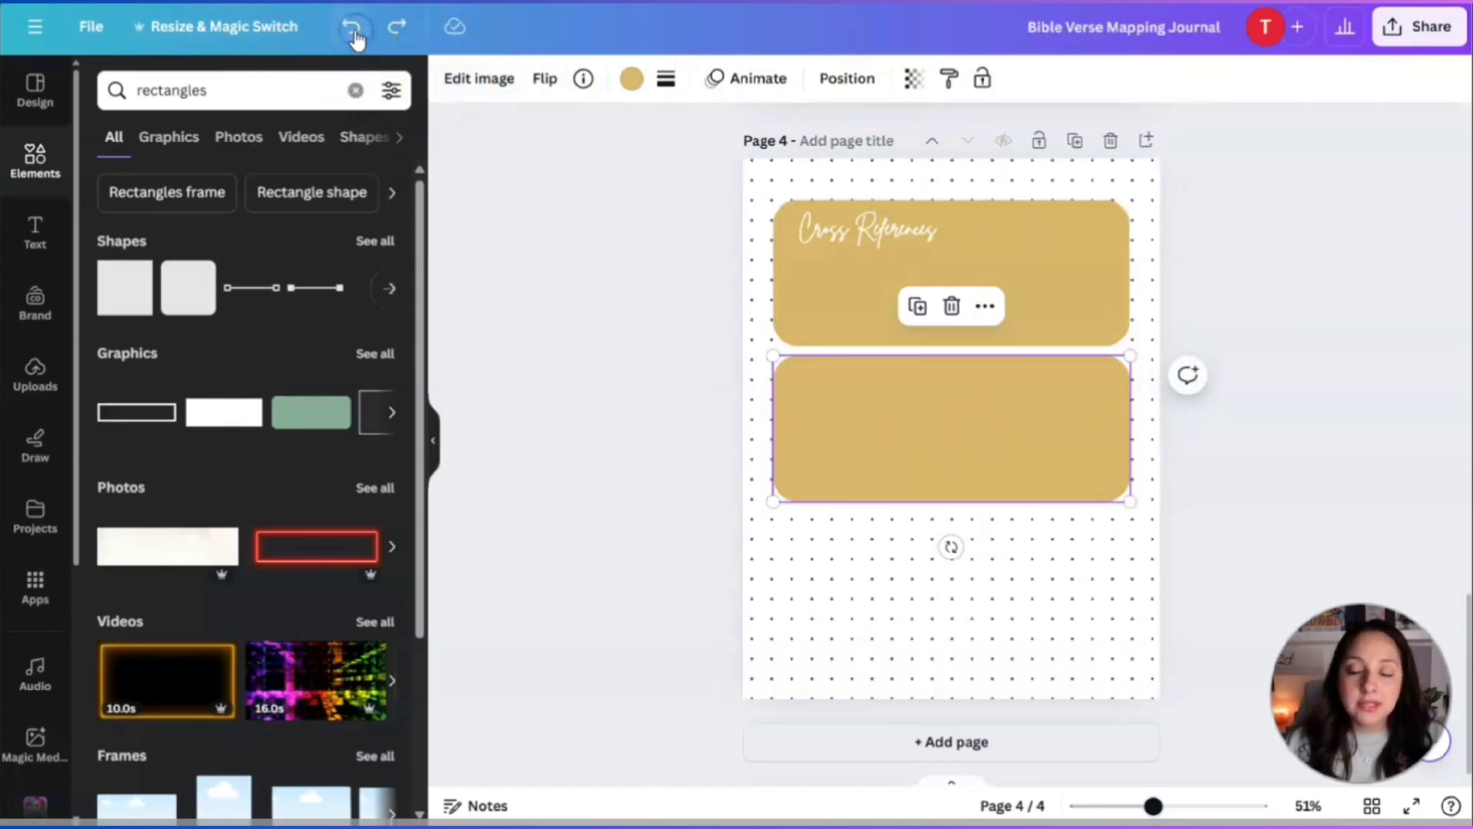
pyautogui.click(799, 415)
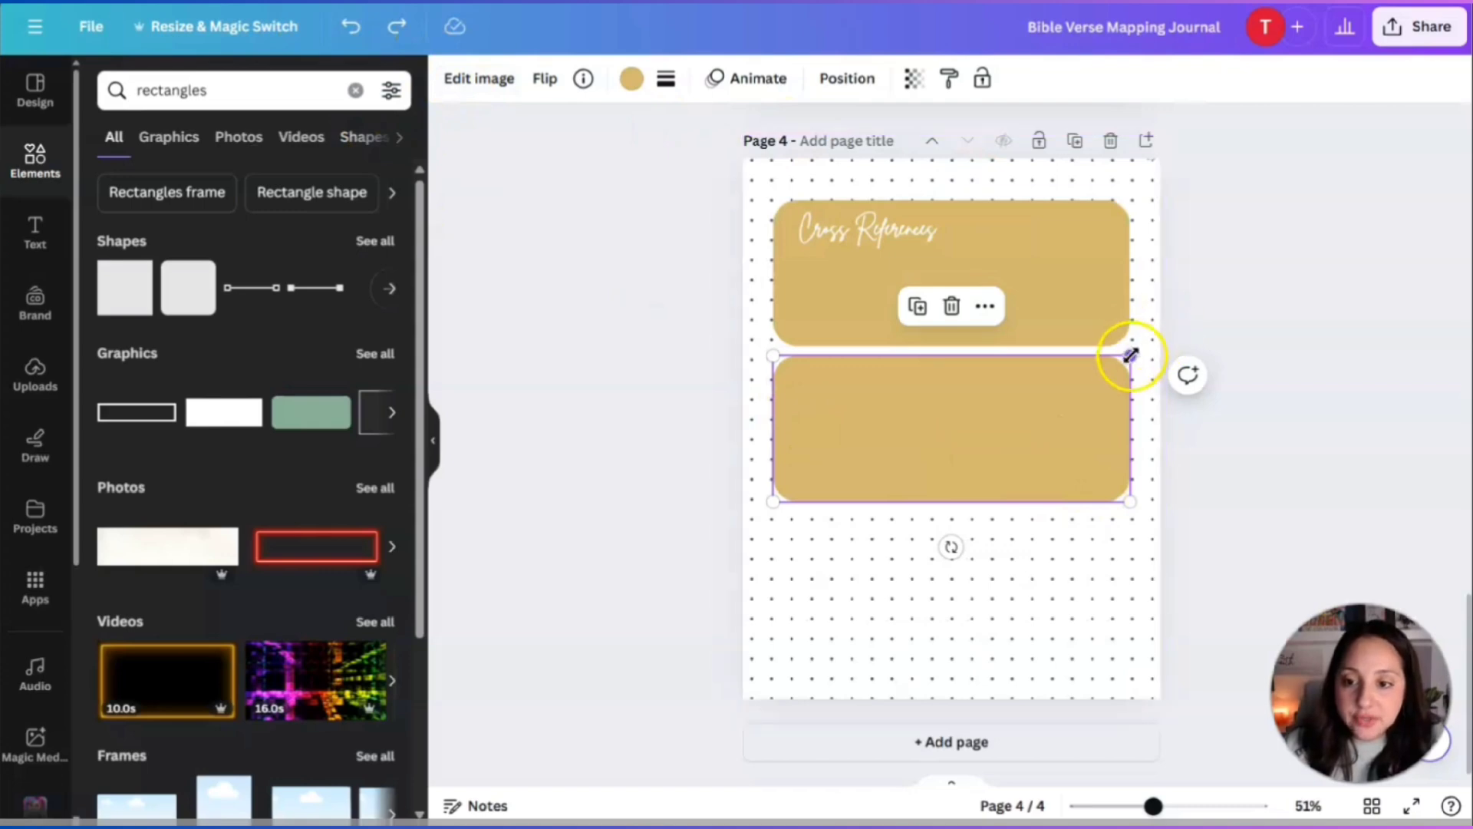
pyautogui.moveTo(1128, 355); pyautogui.dragTo(958, 358)
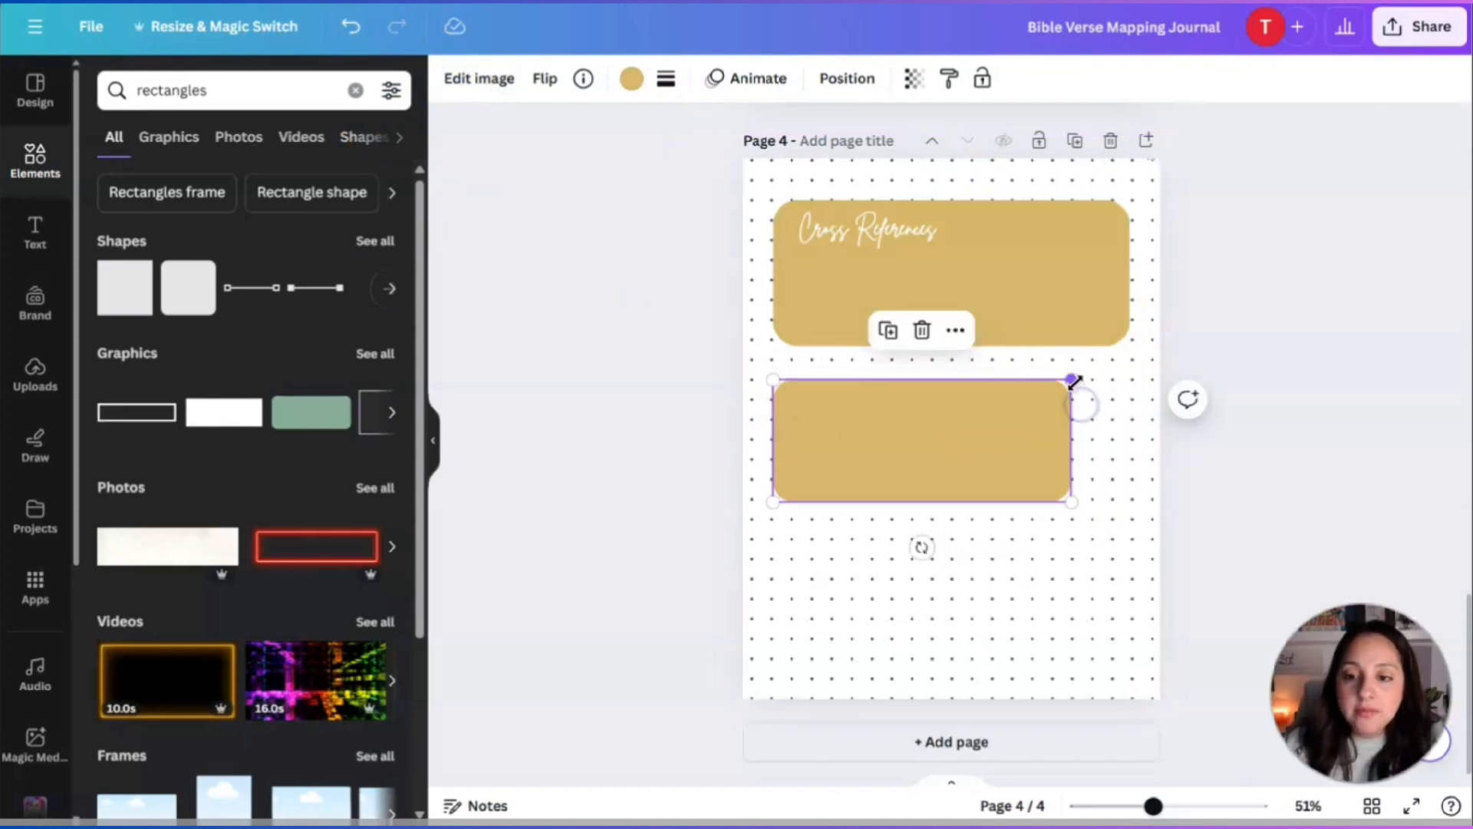
pyautogui.moveTo(1072, 380); pyautogui.dragTo(1141, 378)
pyautogui.moveTo(931, 417)
pyautogui.mouseDown()
pyautogui.moveTo(951, 418)
pyautogui.moveTo(936, 420)
pyautogui.mouseUp()
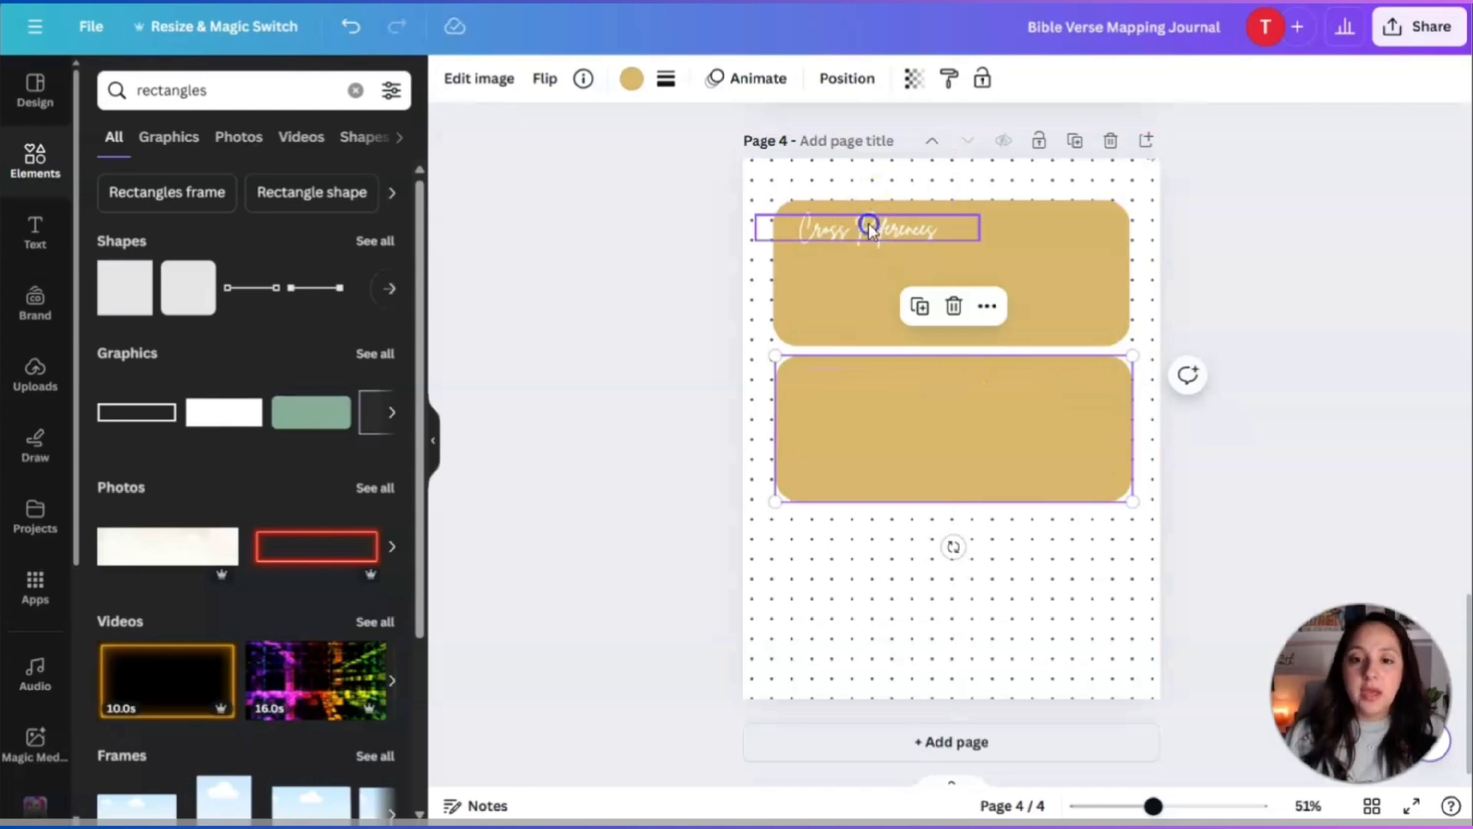
# Copy the Cross References heading into the second box and change it to 'View of God'.
pyautogui.click(872, 225)
pyautogui.click(900, 167)
pyautogui.moveTo(881, 243); pyautogui.dragTo(872, 386)
pyautogui.doubleClick(872, 386)
pyautogui.write('View of God')
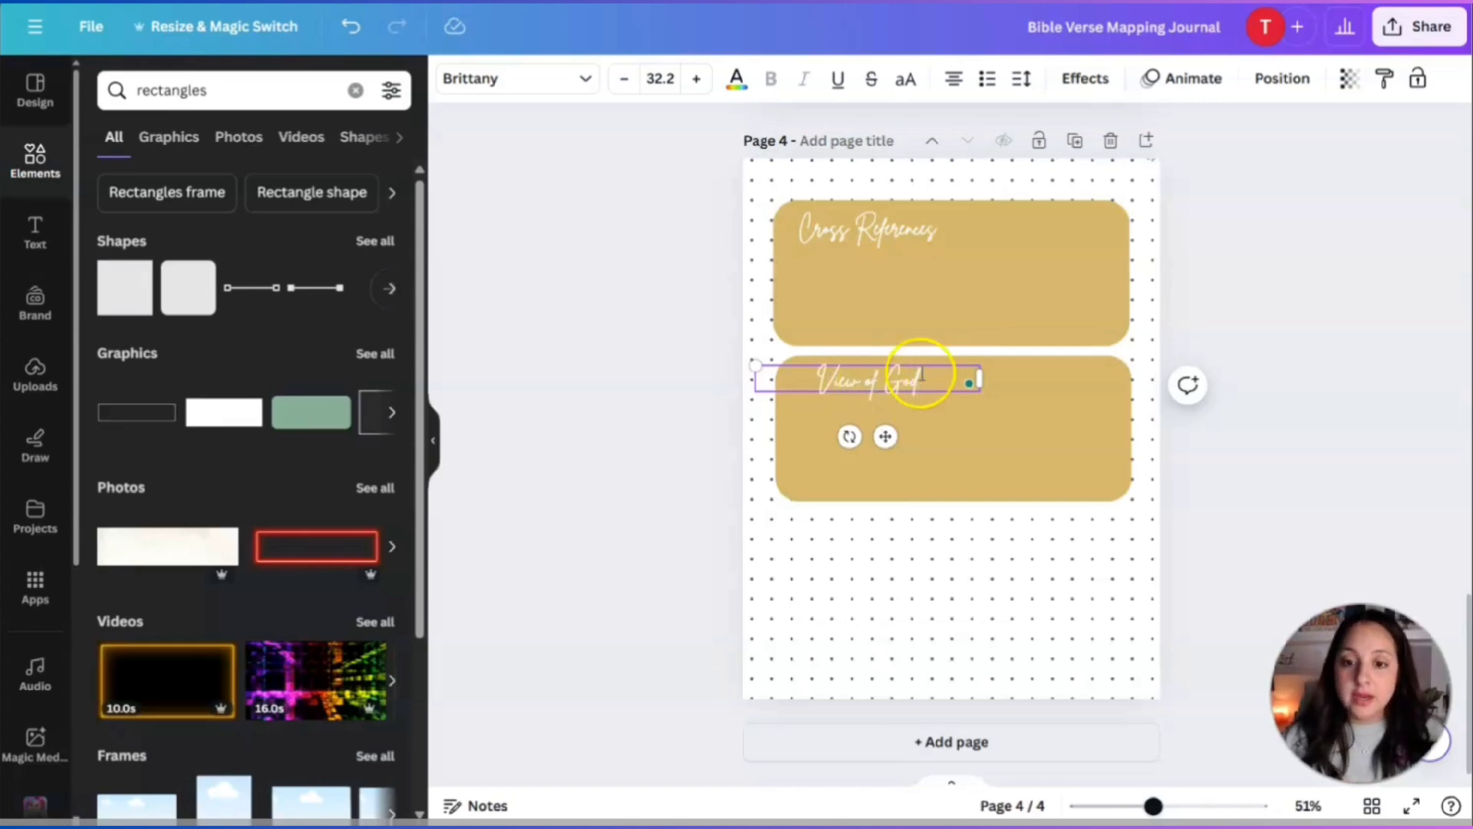
pyautogui.moveTo(886, 436); pyautogui.dragTo(865, 434)
# Duplicate the box and heading as a third box labelled 'View of Man'.
pyautogui.click(1044, 436)
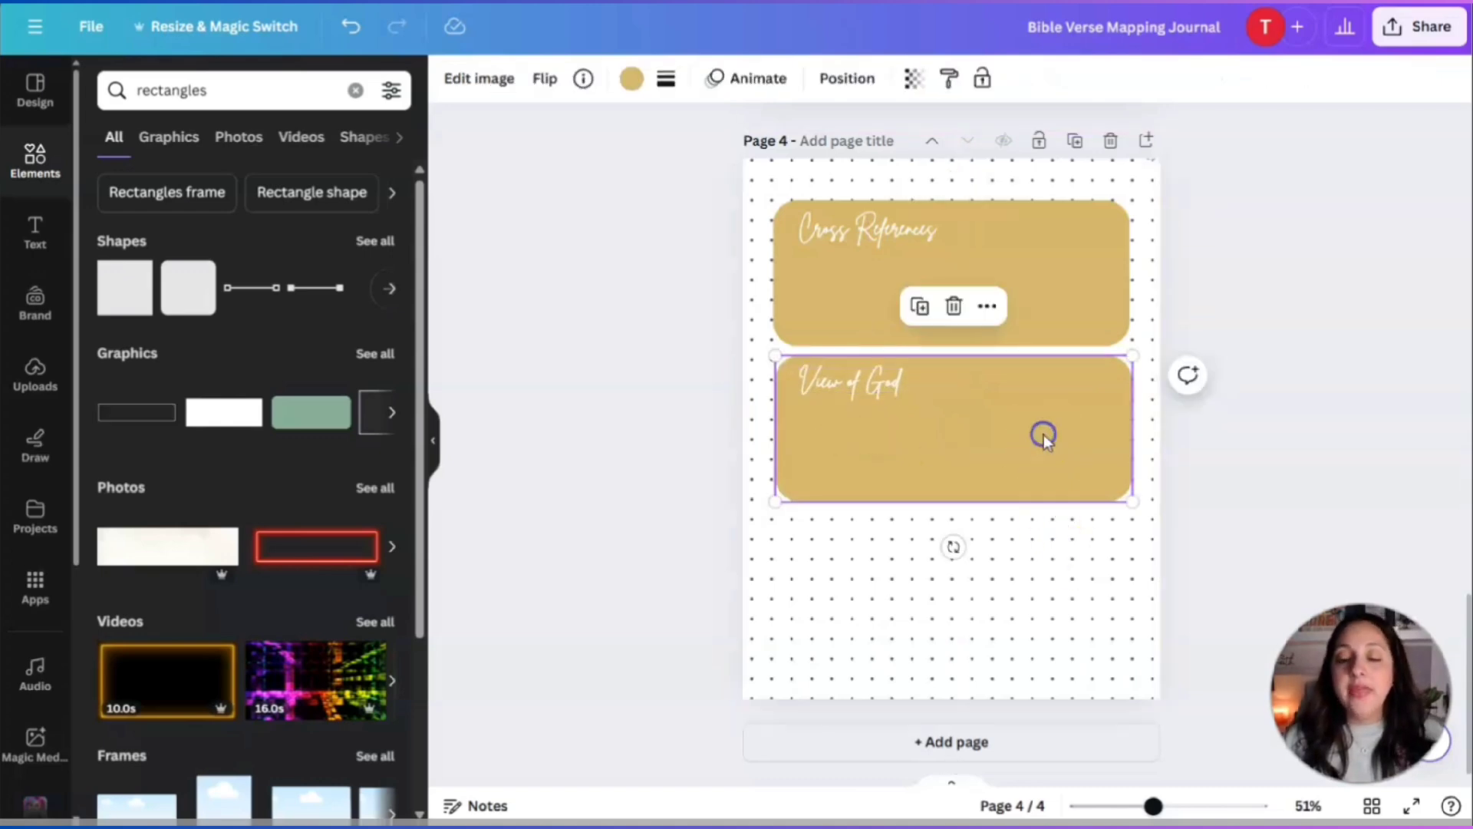
pyautogui.click(919, 306)
pyautogui.moveTo(980, 463); pyautogui.dragTo(970, 606)
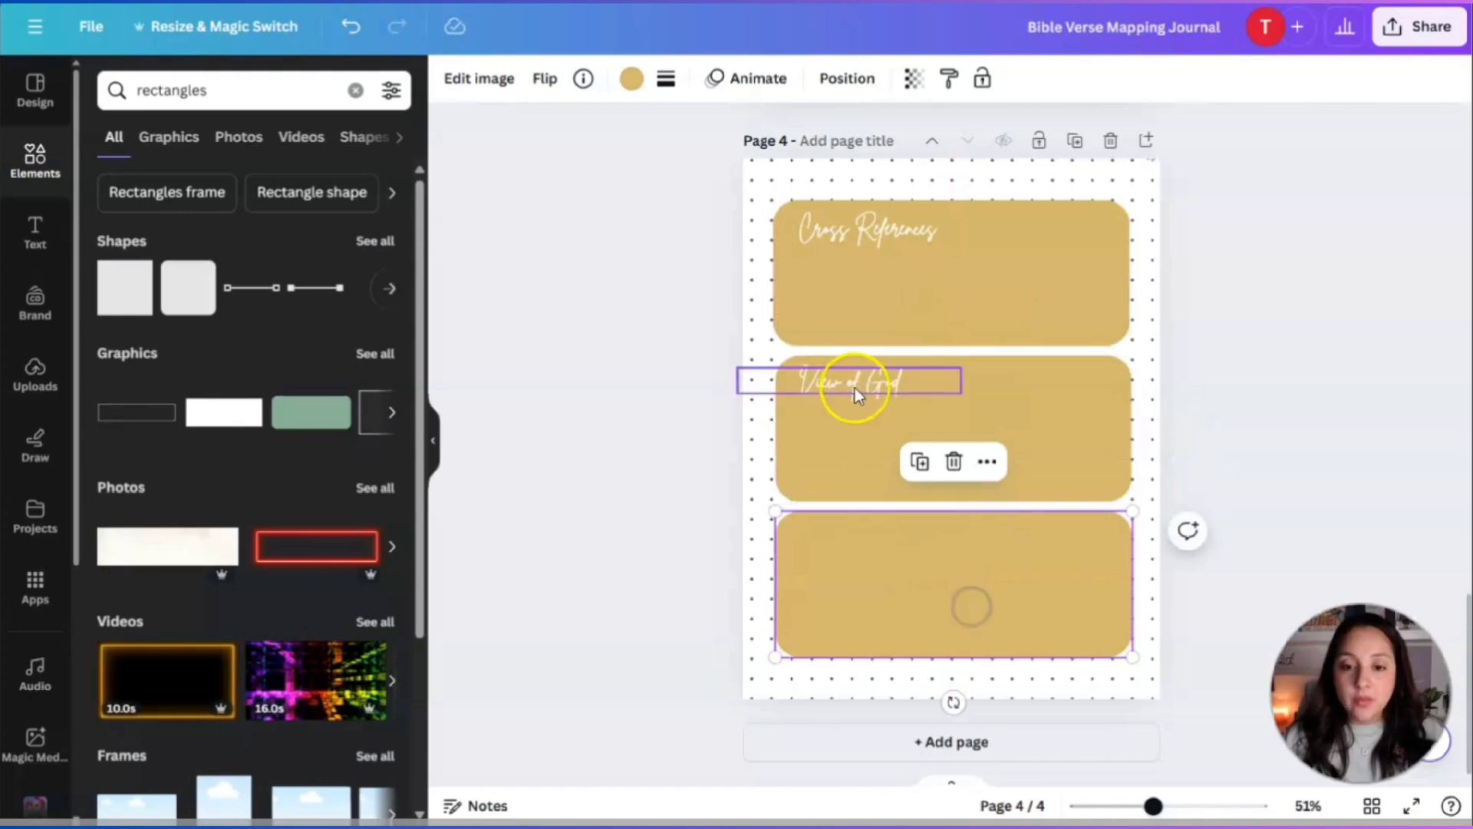
pyautogui.click(857, 395)
pyautogui.click(890, 325)
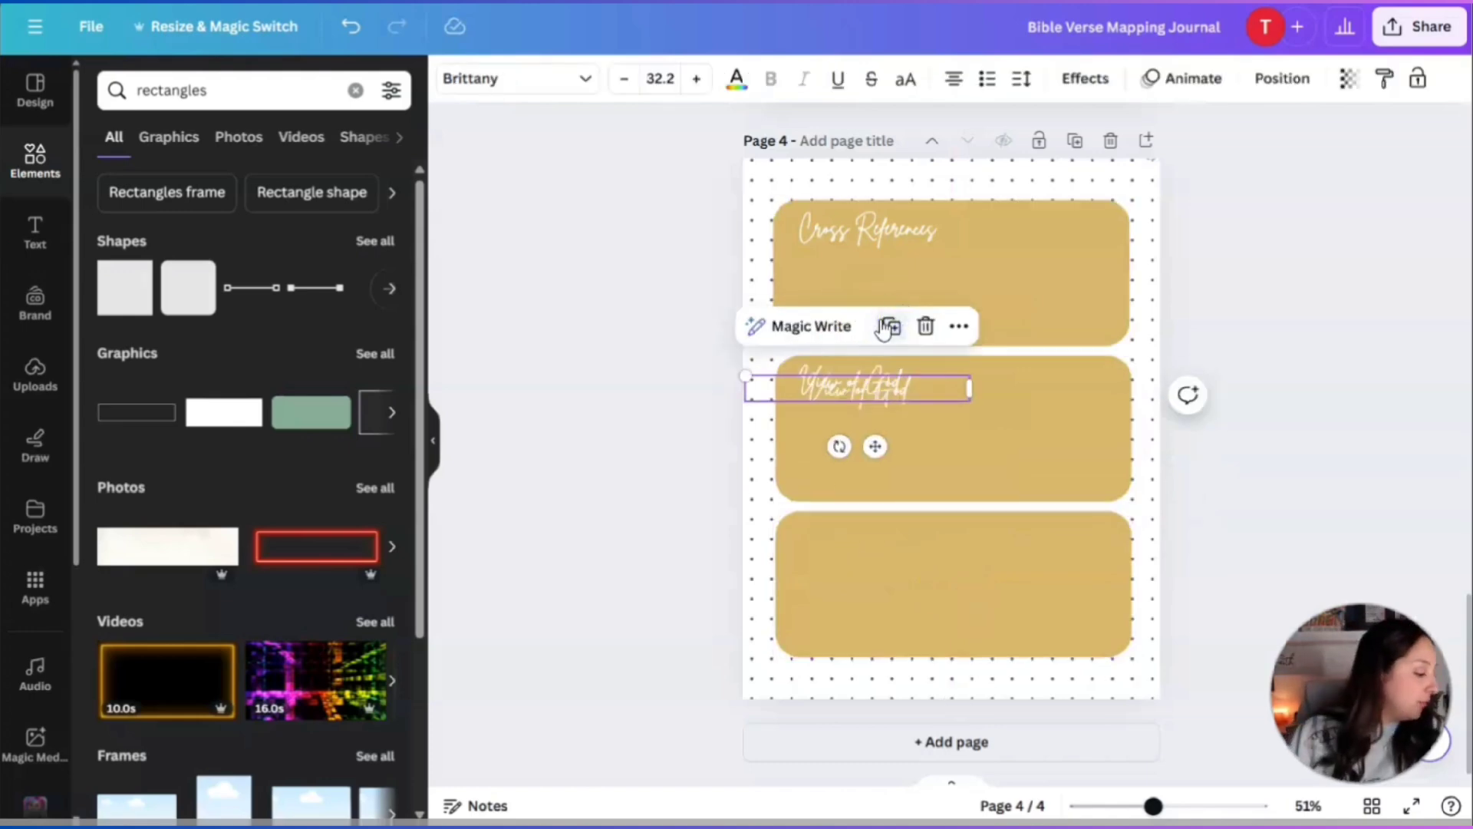
pyautogui.moveTo(882, 400); pyautogui.dragTo(881, 549)
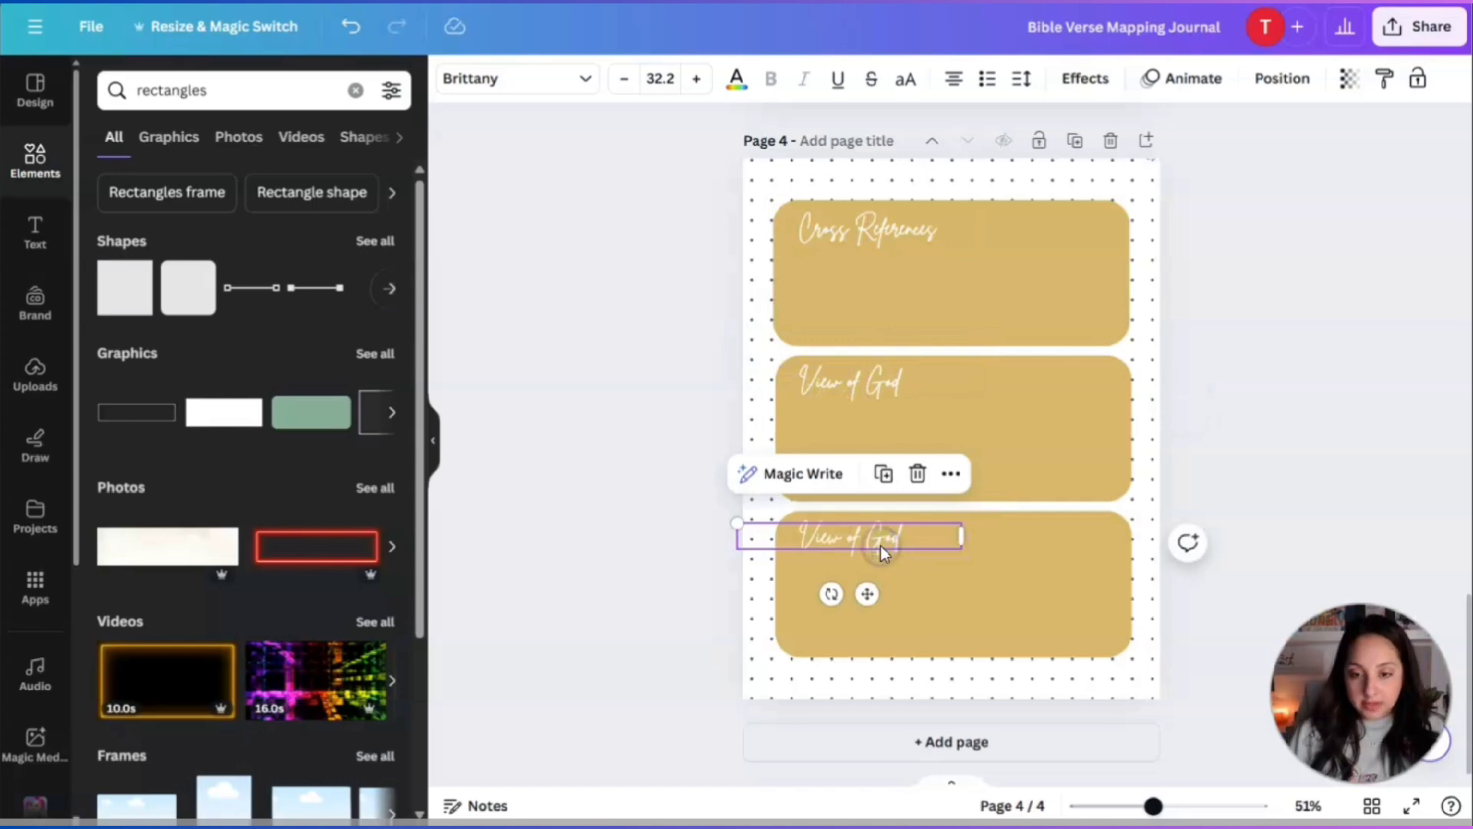
pyautogui.doubleClick(881, 550)
pyautogui.write('View')
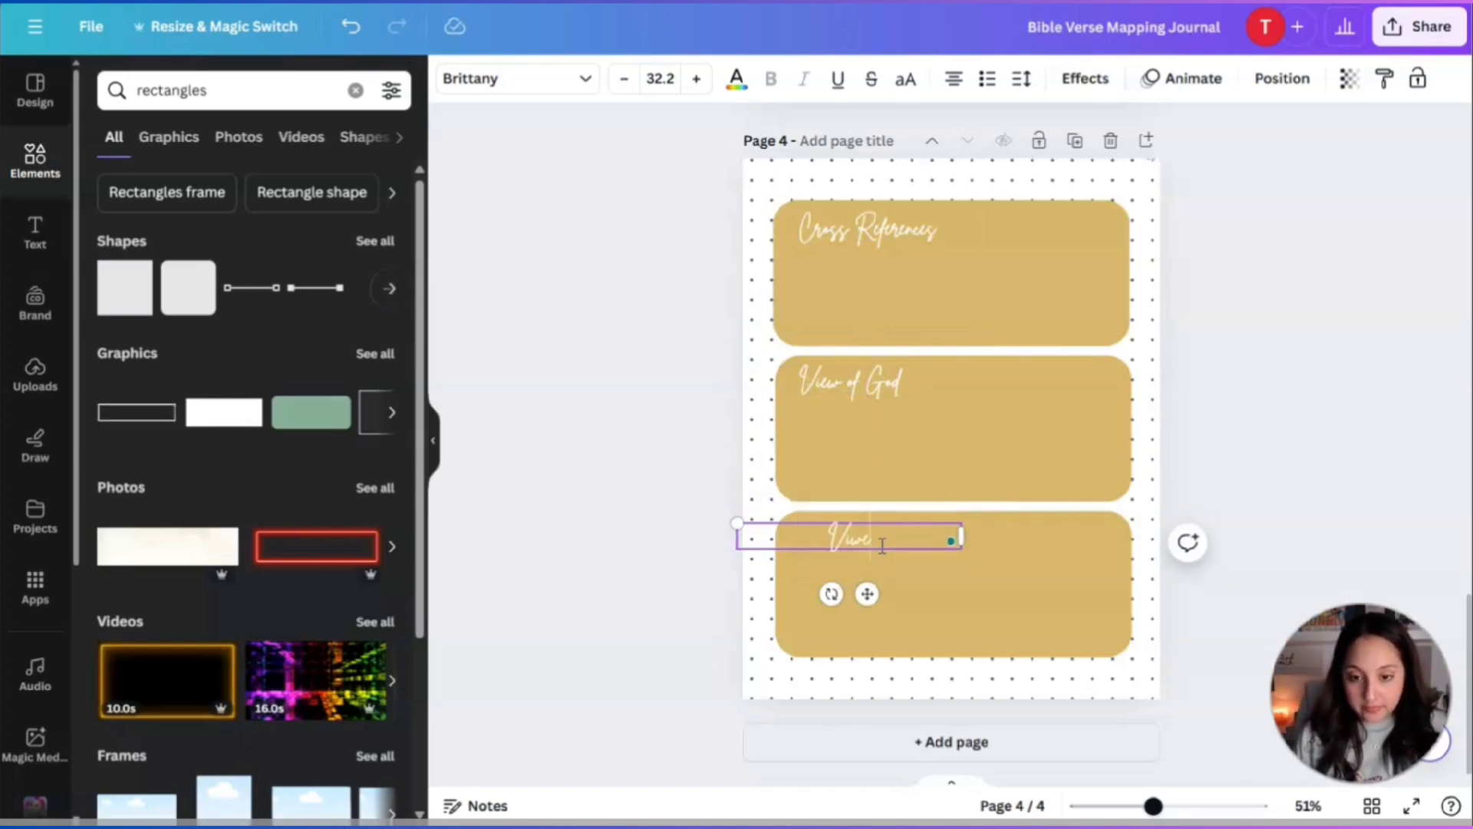
pyautogui.write(' of Man')
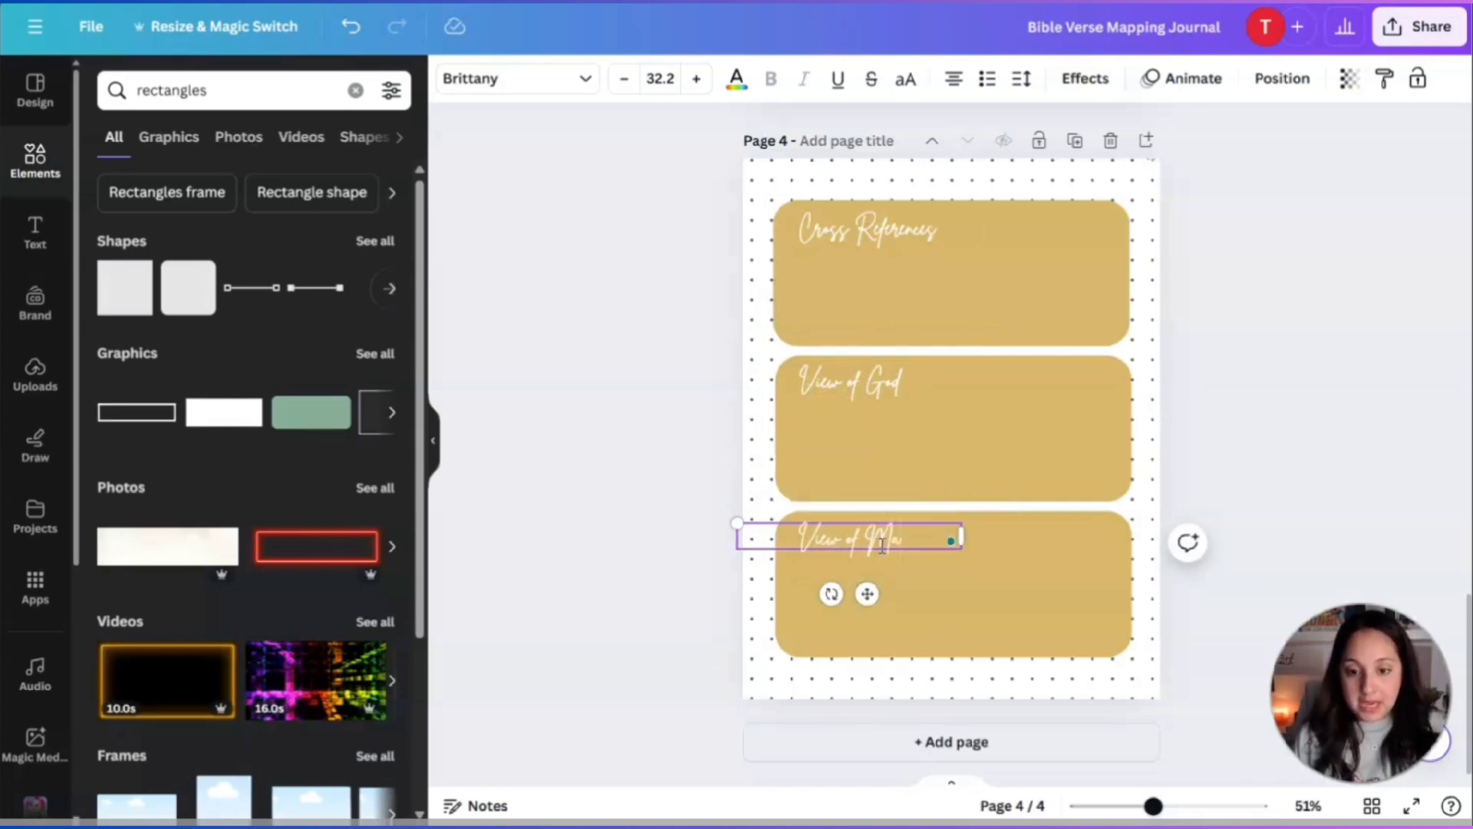
pyautogui.click(1312, 521)
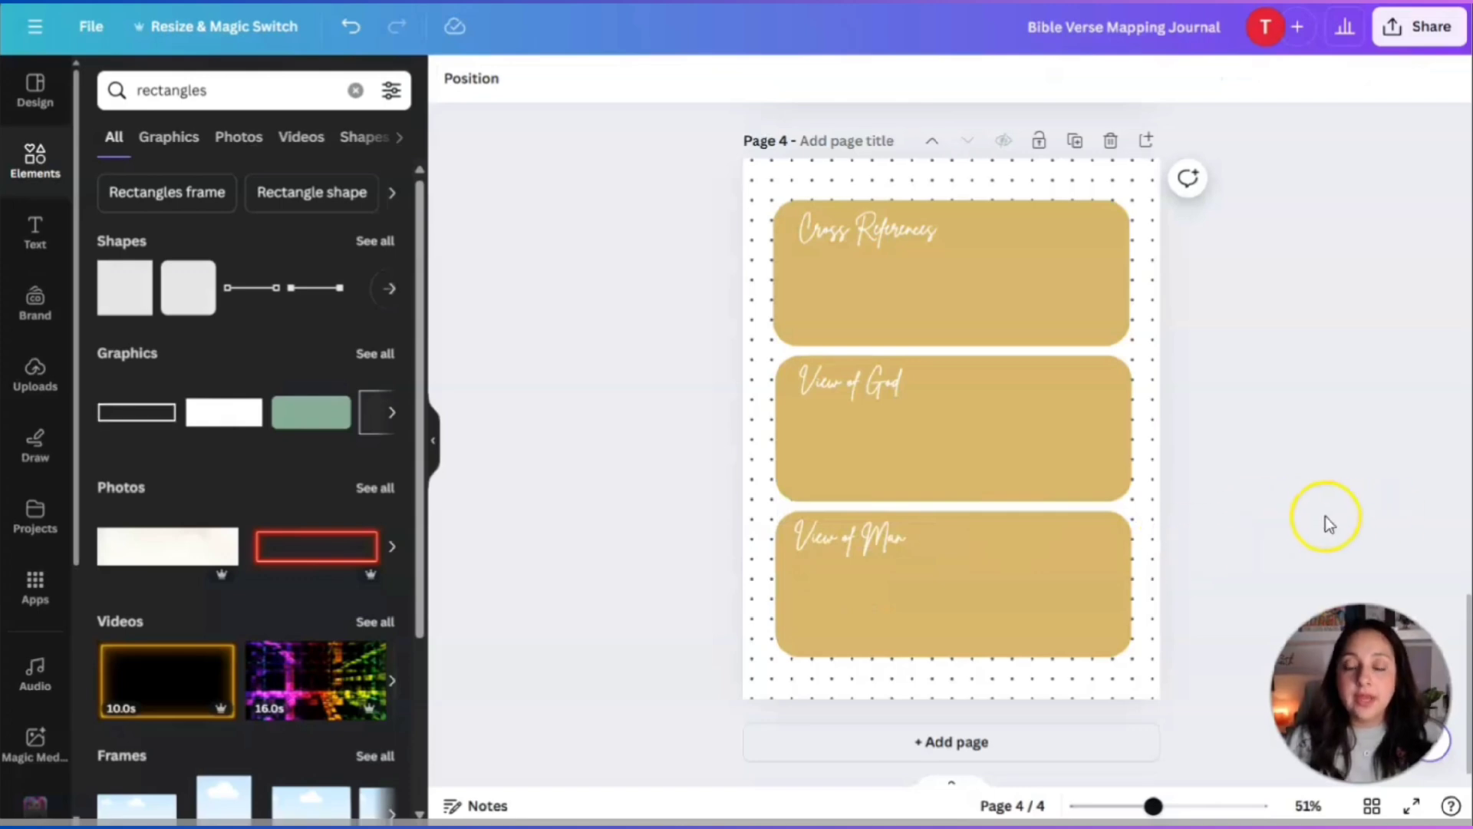
pyautogui.scroll(3, 1289, 495)
pyautogui.scroll(-2, 1303, 462)
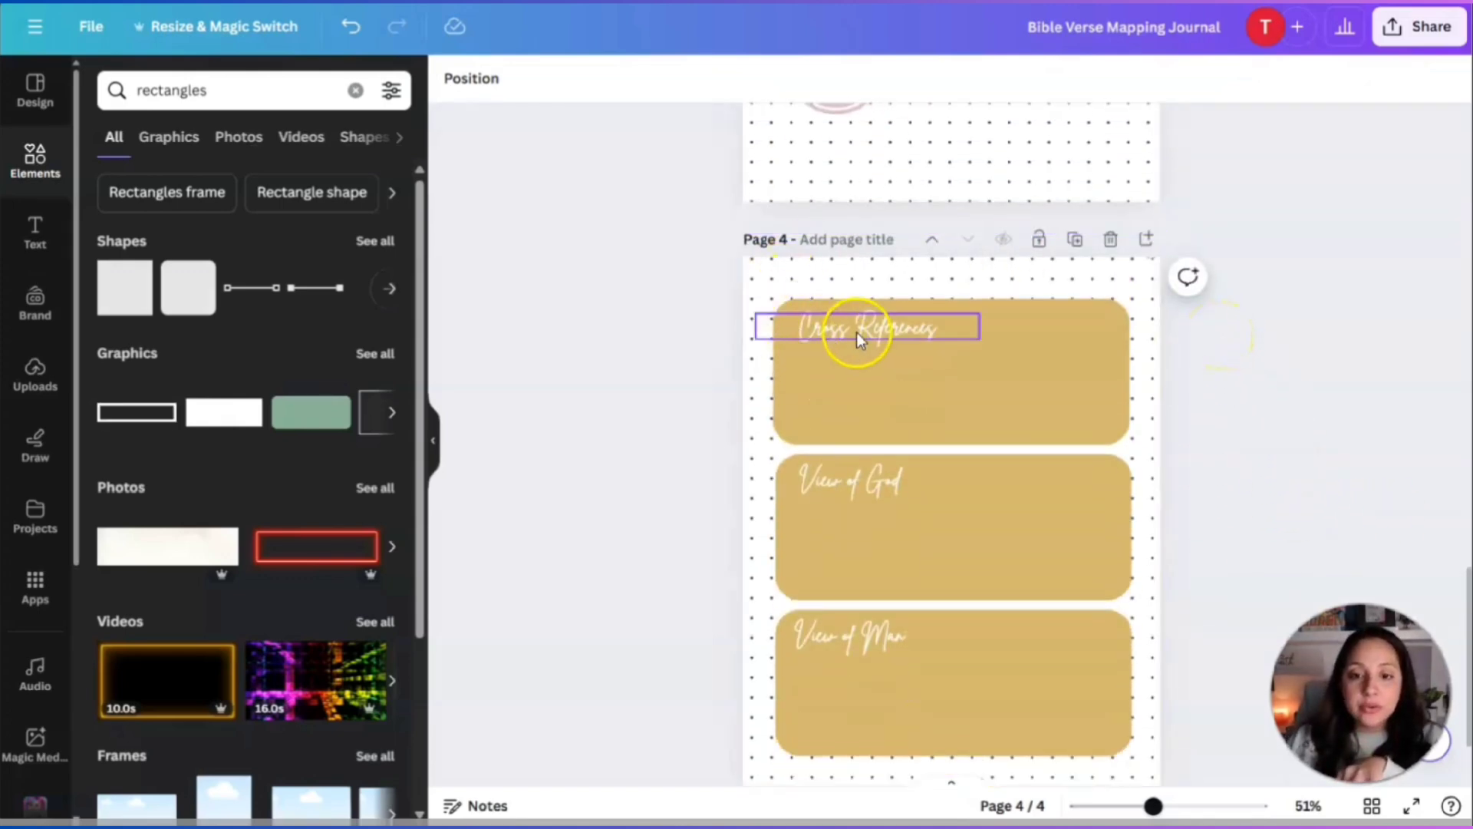
# Search 'numbered' graphics and place a small purple 1 badge at the Cross References box corner.
pyautogui.click(97, 96)
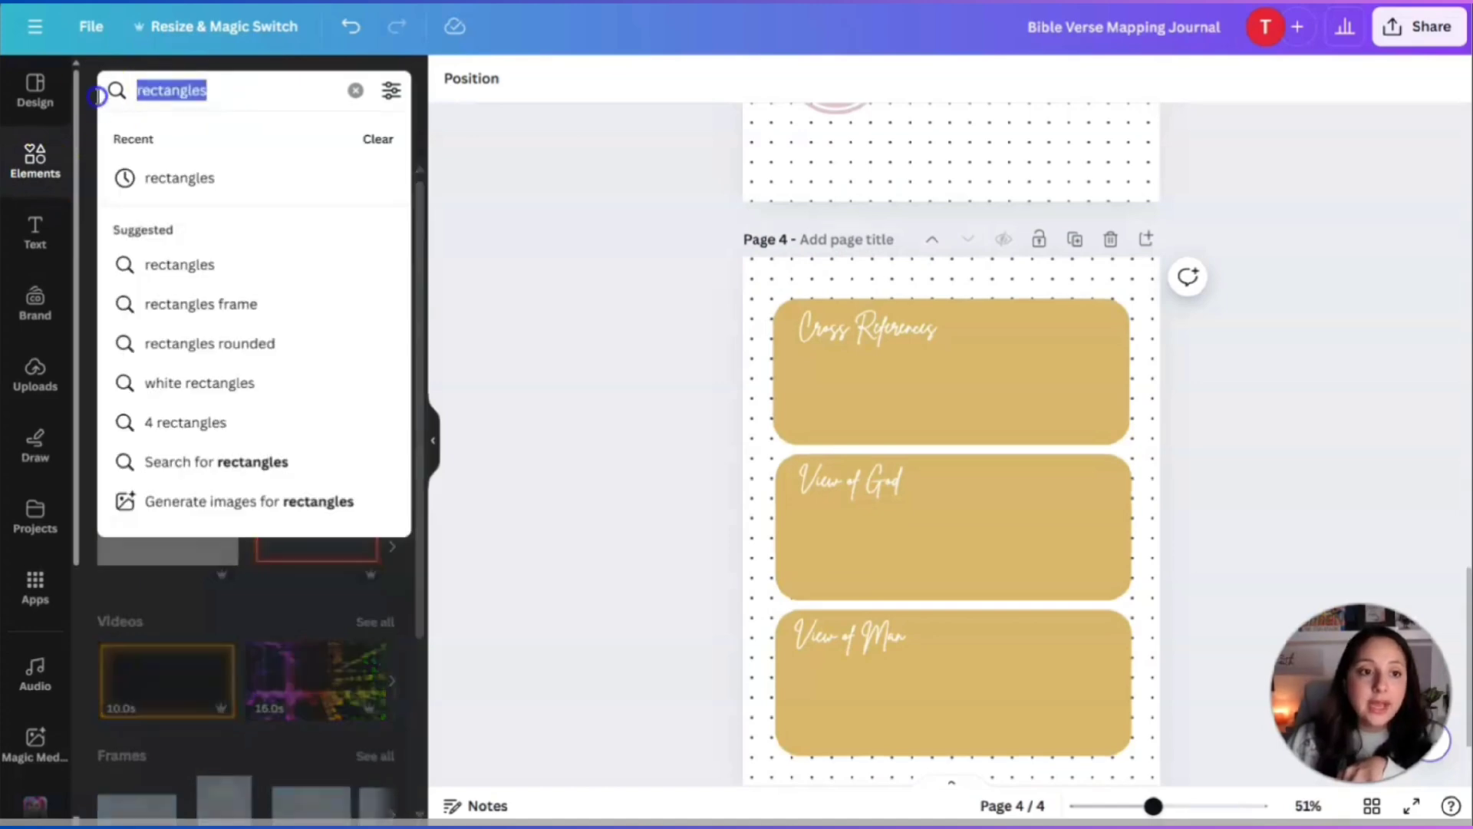
pyautogui.write('numb')
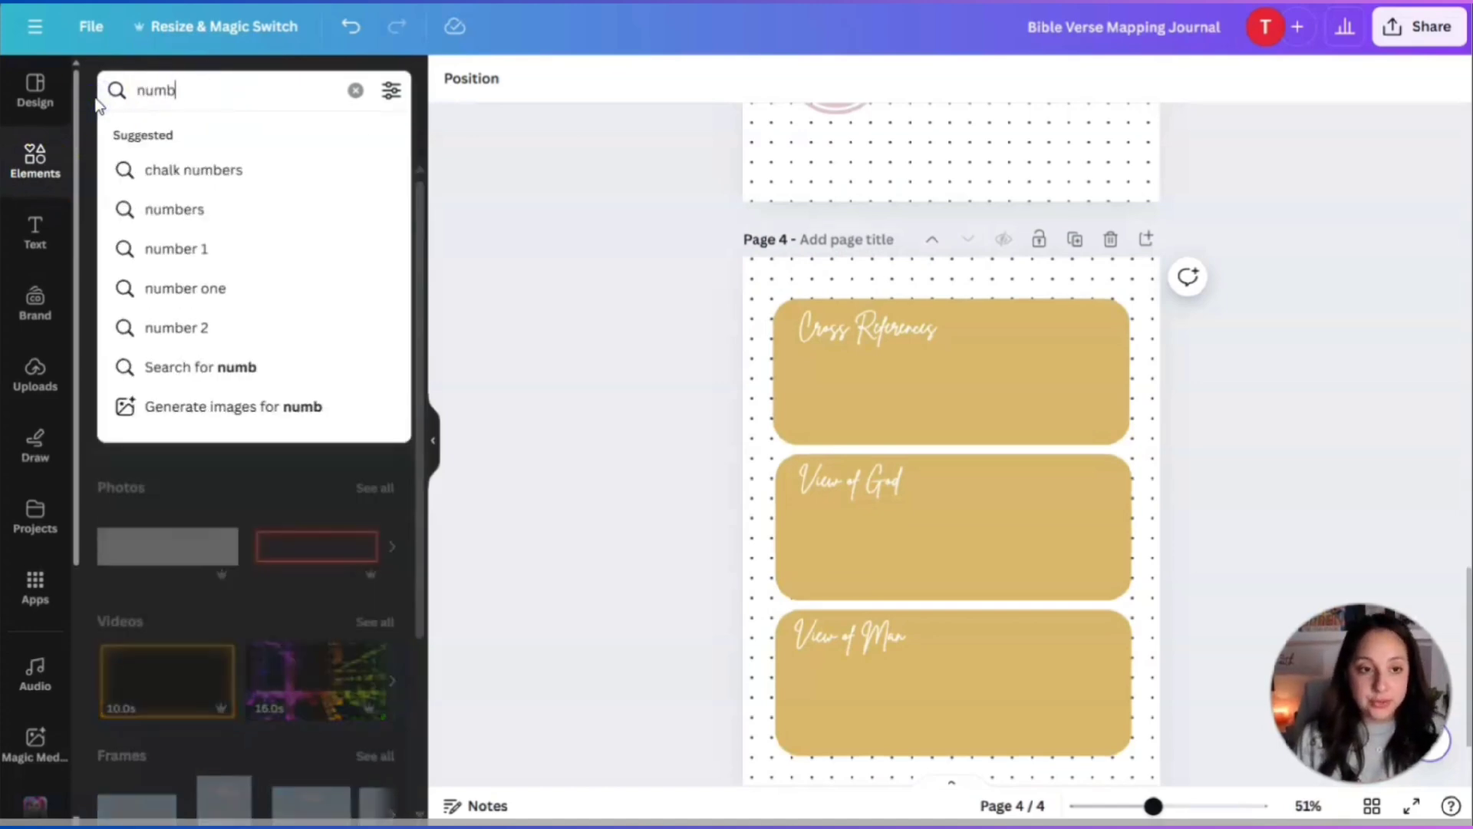
pyautogui.write('ered')
pyautogui.press('Return')
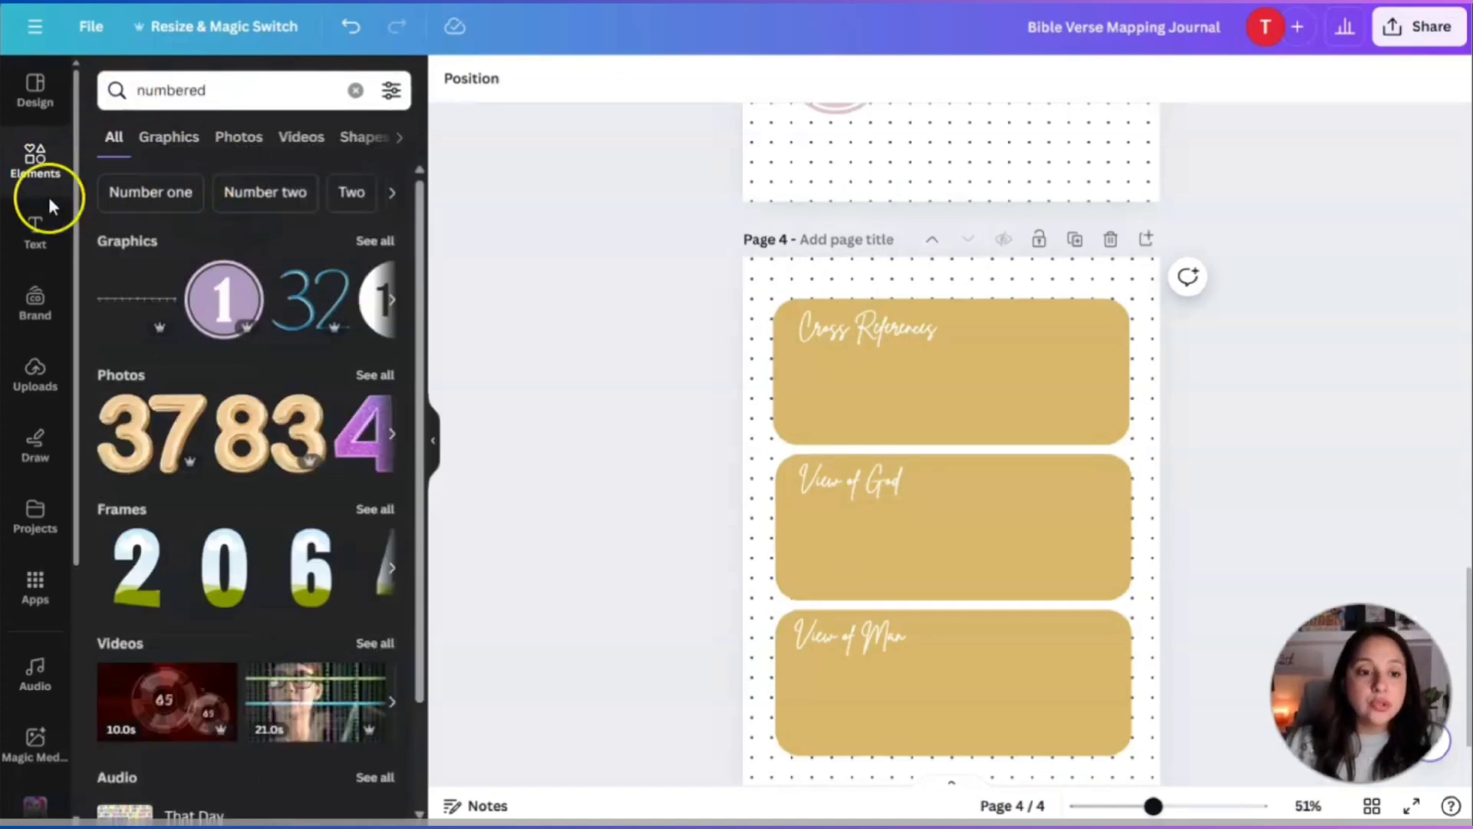
pyautogui.click(375, 240)
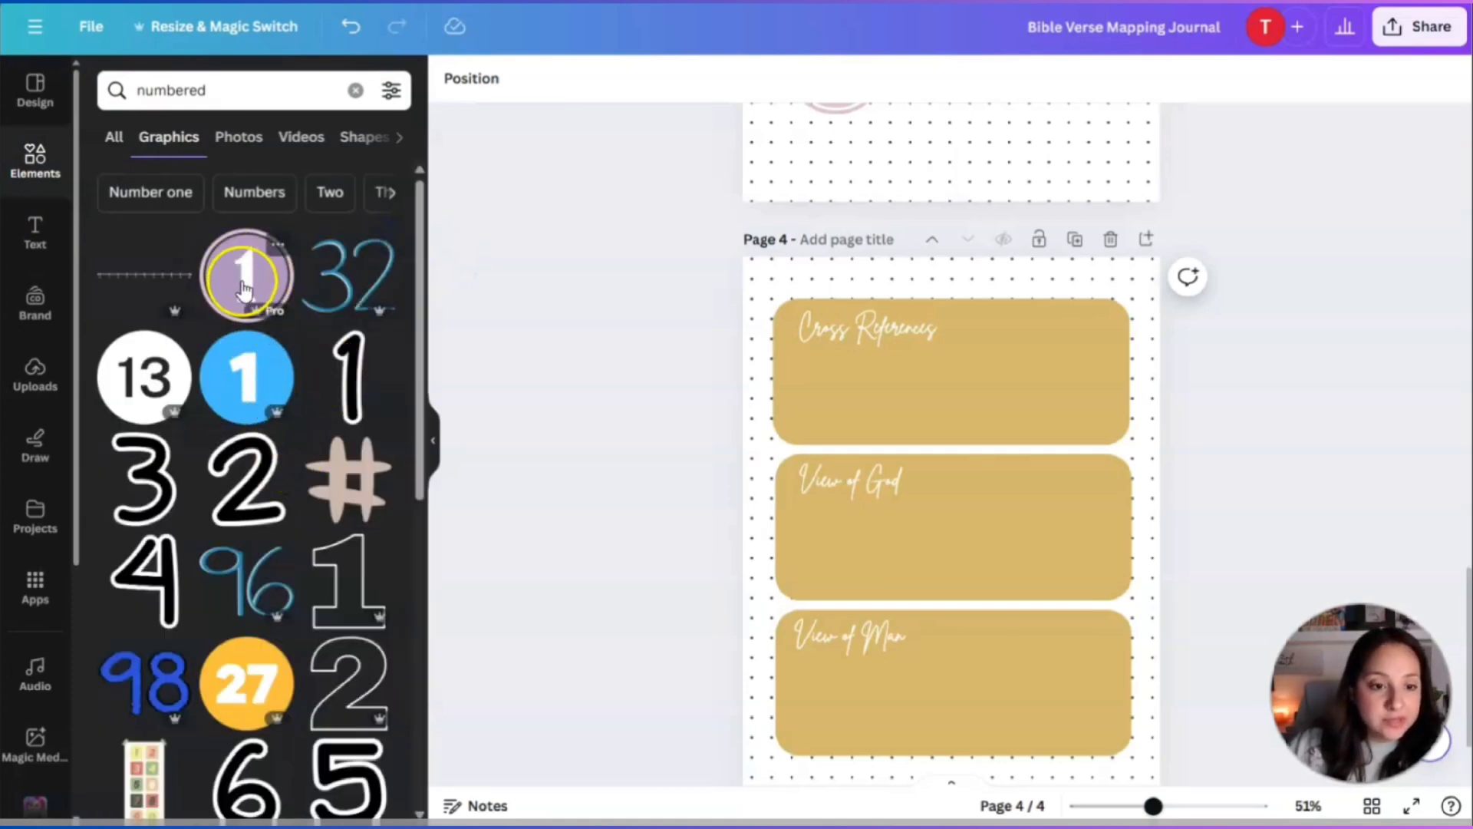
pyautogui.click(244, 287)
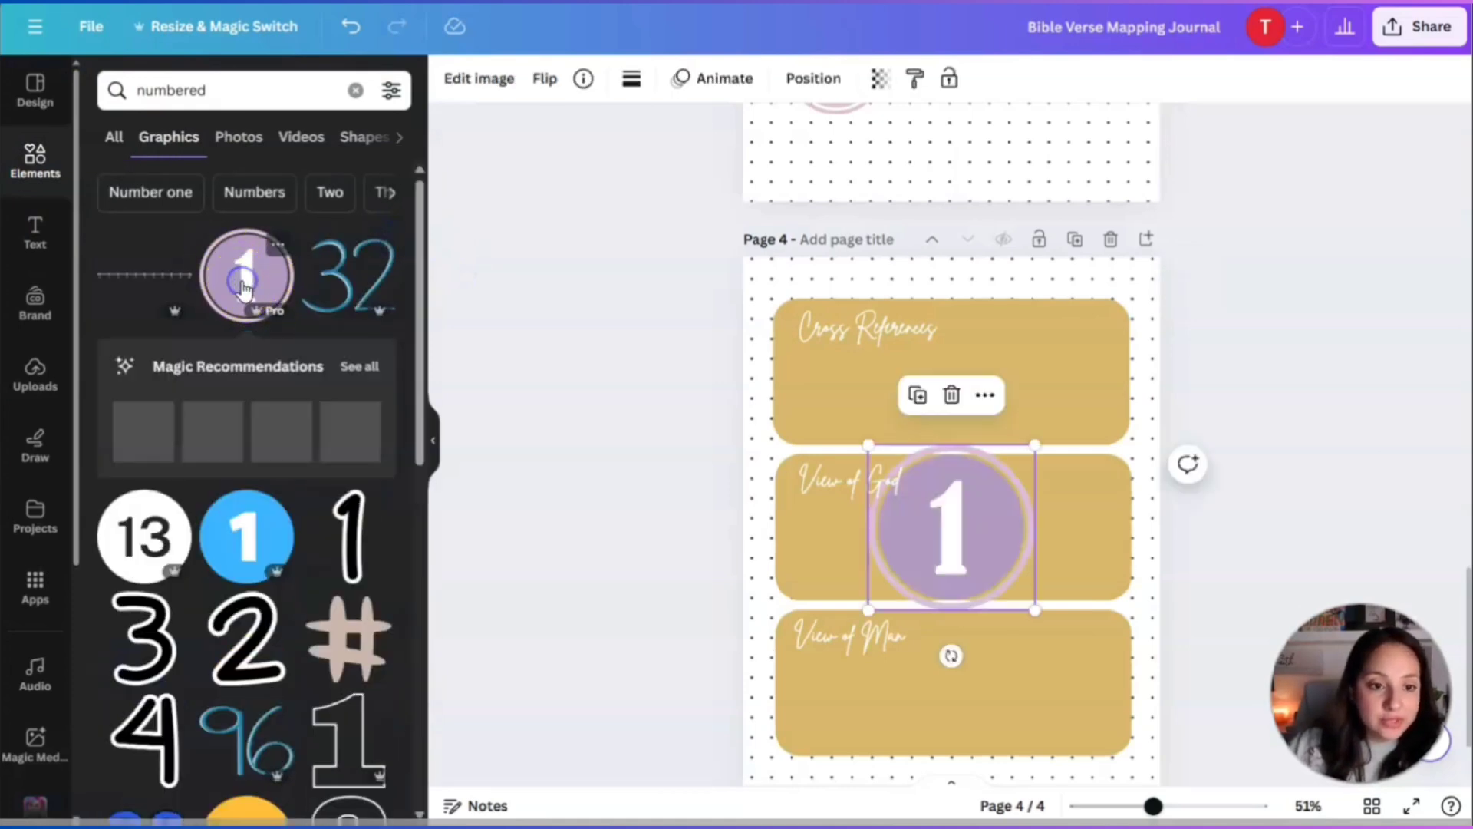
pyautogui.click(355, 368)
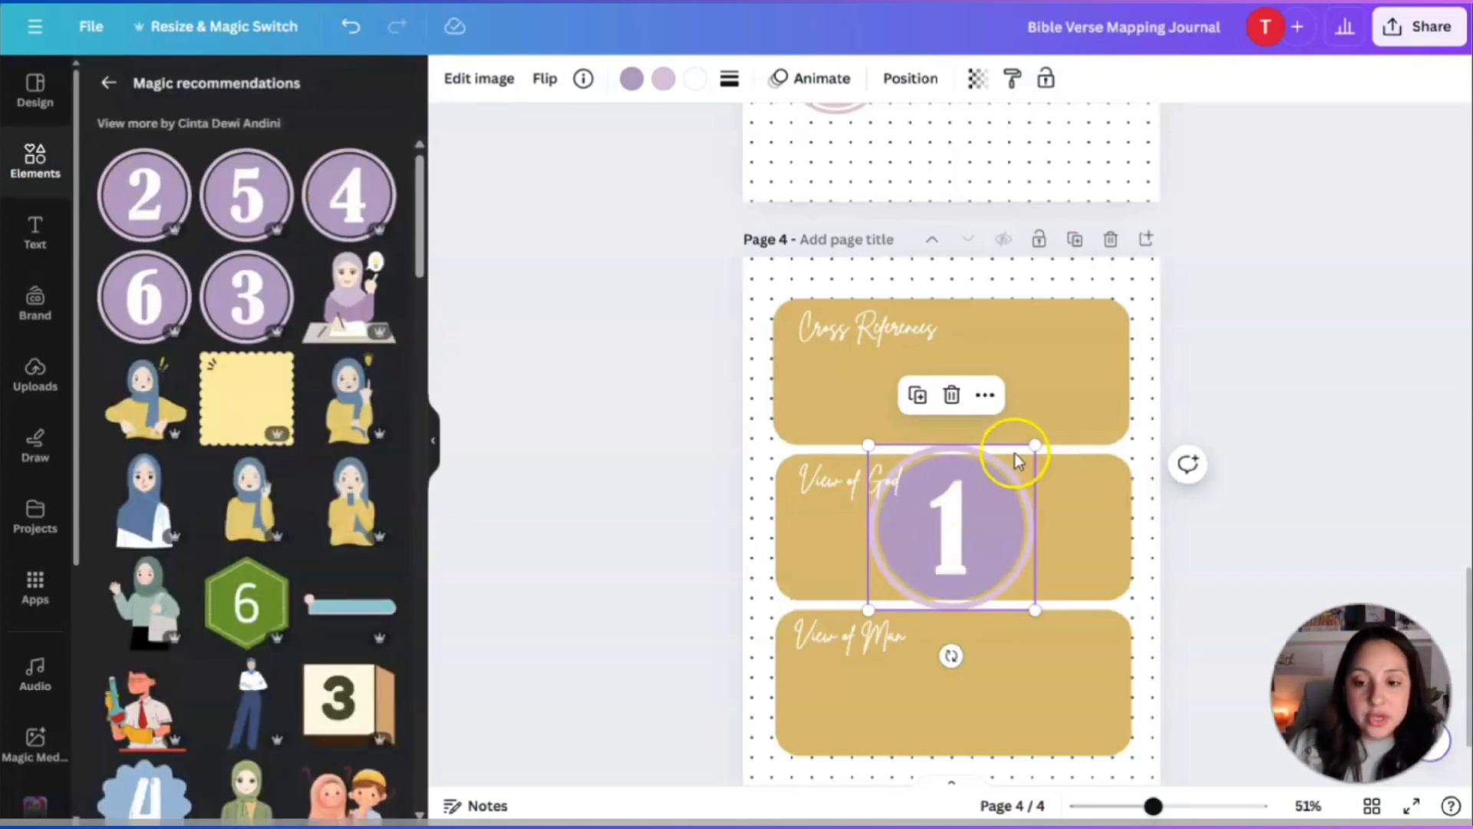
pyautogui.moveTo(1033, 446); pyautogui.dragTo(900, 577)
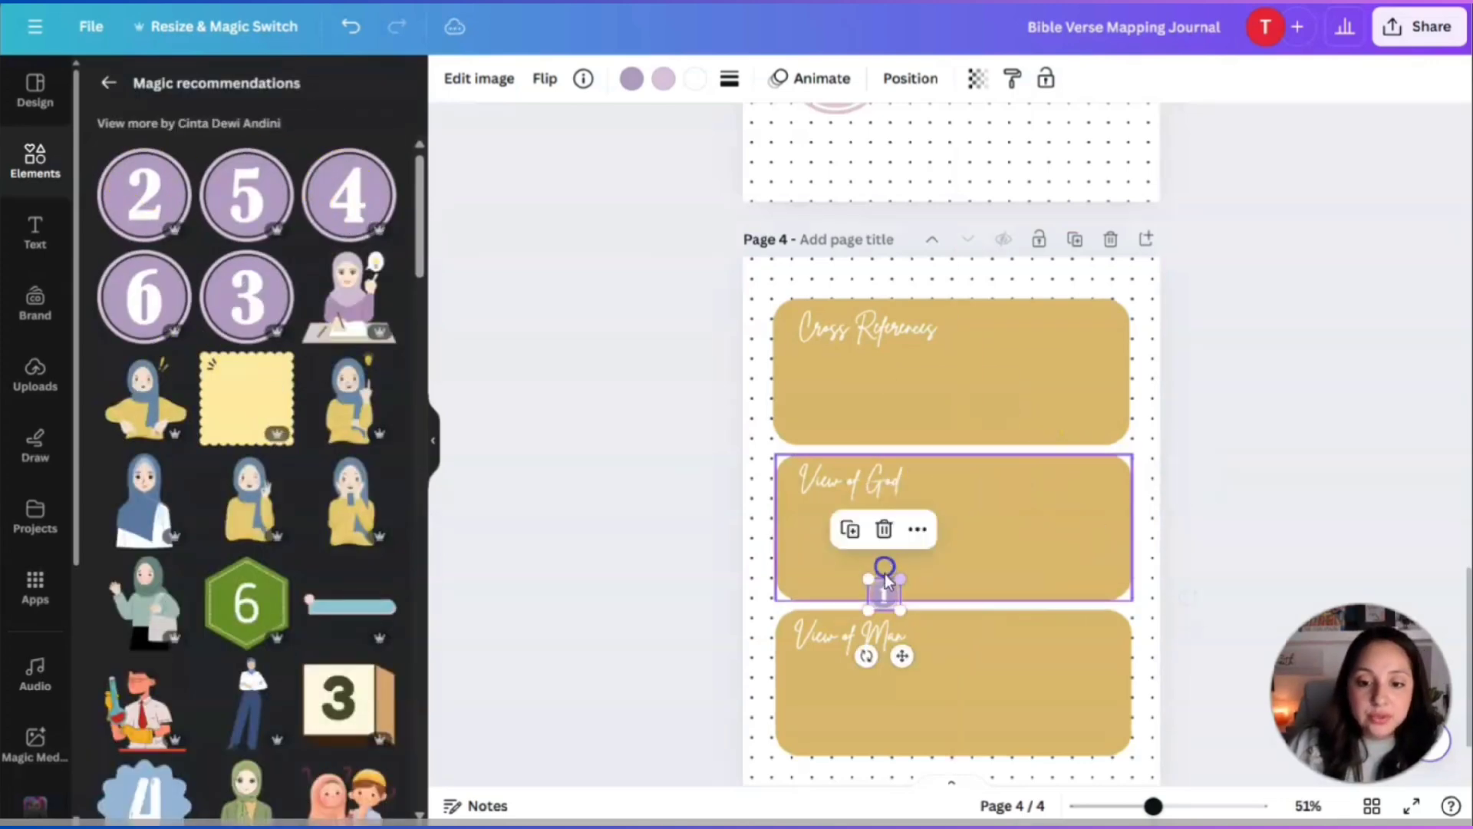
pyautogui.moveTo(902, 652); pyautogui.dragTo(798, 362)
pyautogui.click(1079, 430)
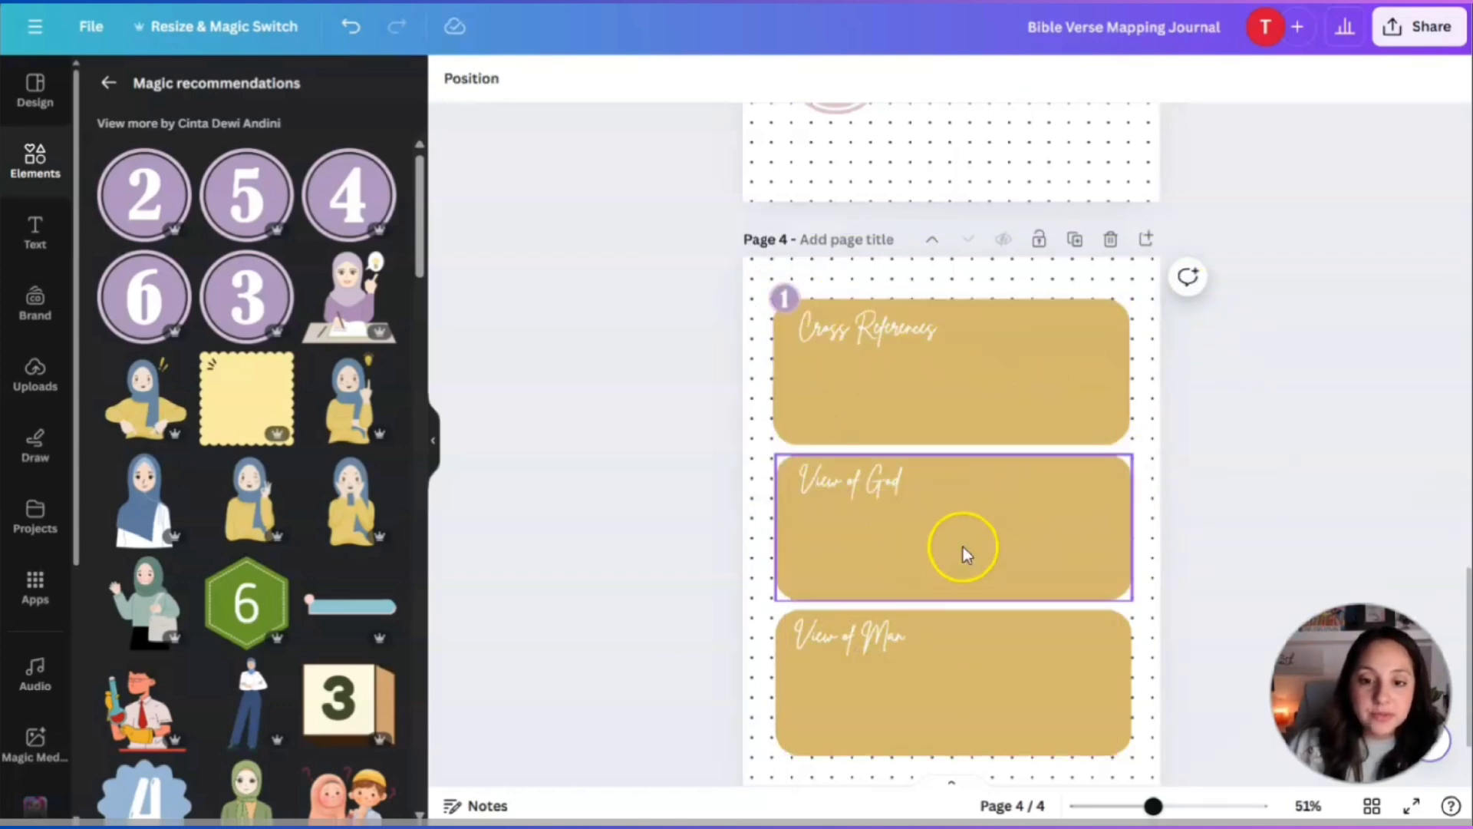
# Add shrunken purple 2 and 3 badges and nudge the View of God heading clear.
pyautogui.click(138, 192)
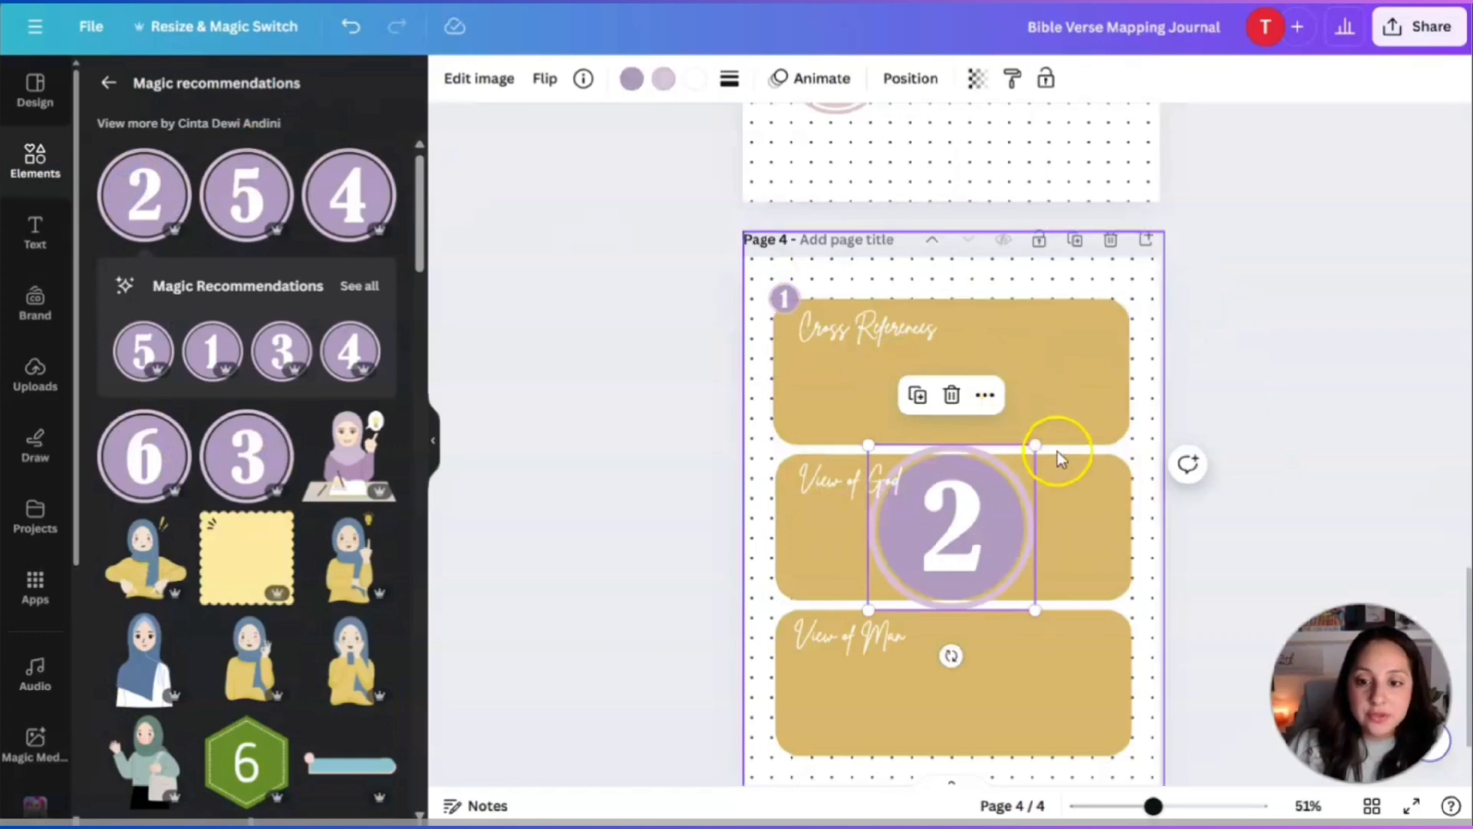
pyautogui.moveTo(1032, 453); pyautogui.dragTo(784, 462)
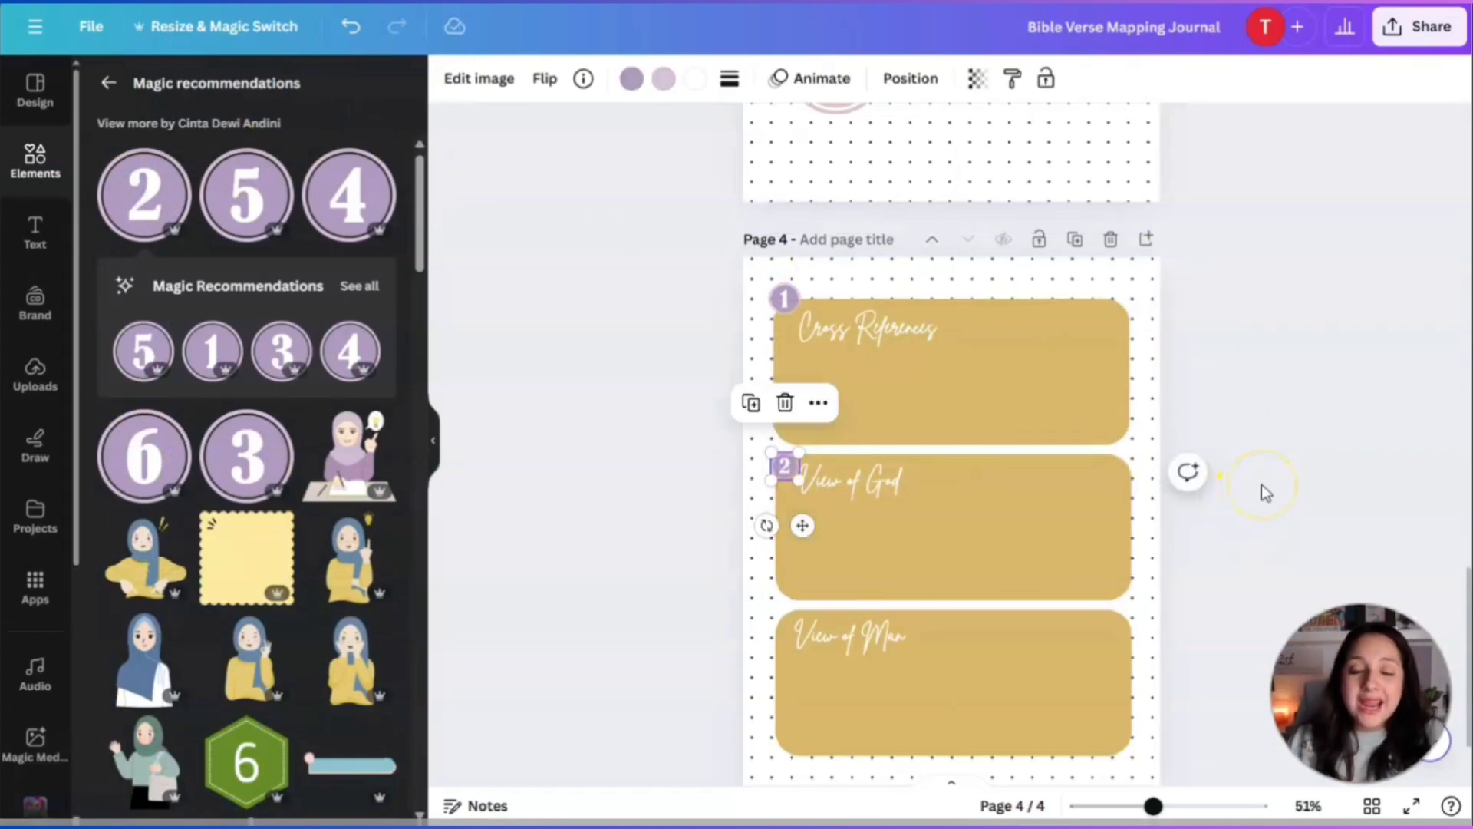
pyautogui.click(857, 488)
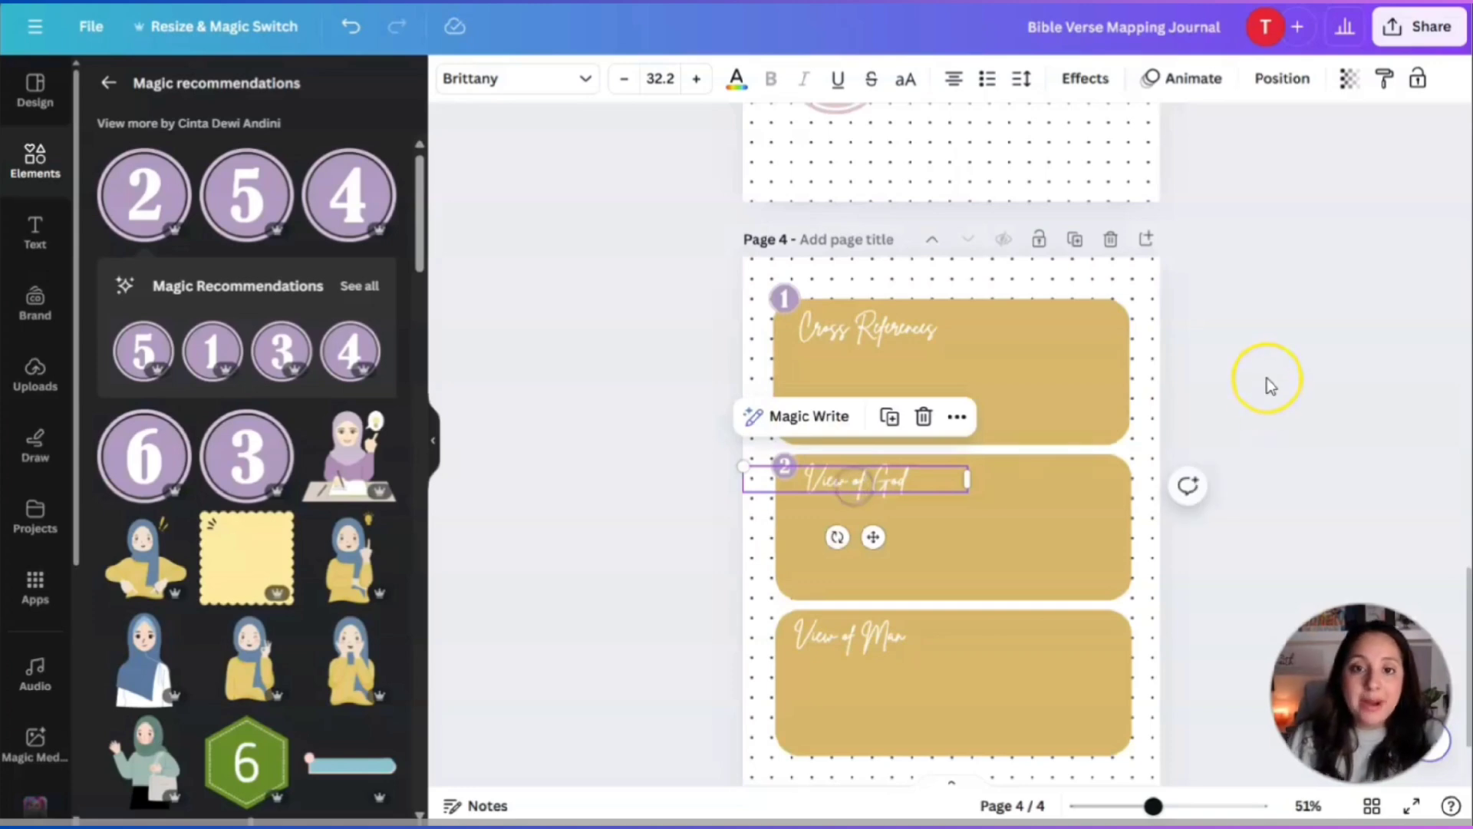
pyautogui.moveTo(852, 636); pyautogui.dragTo(865, 636)
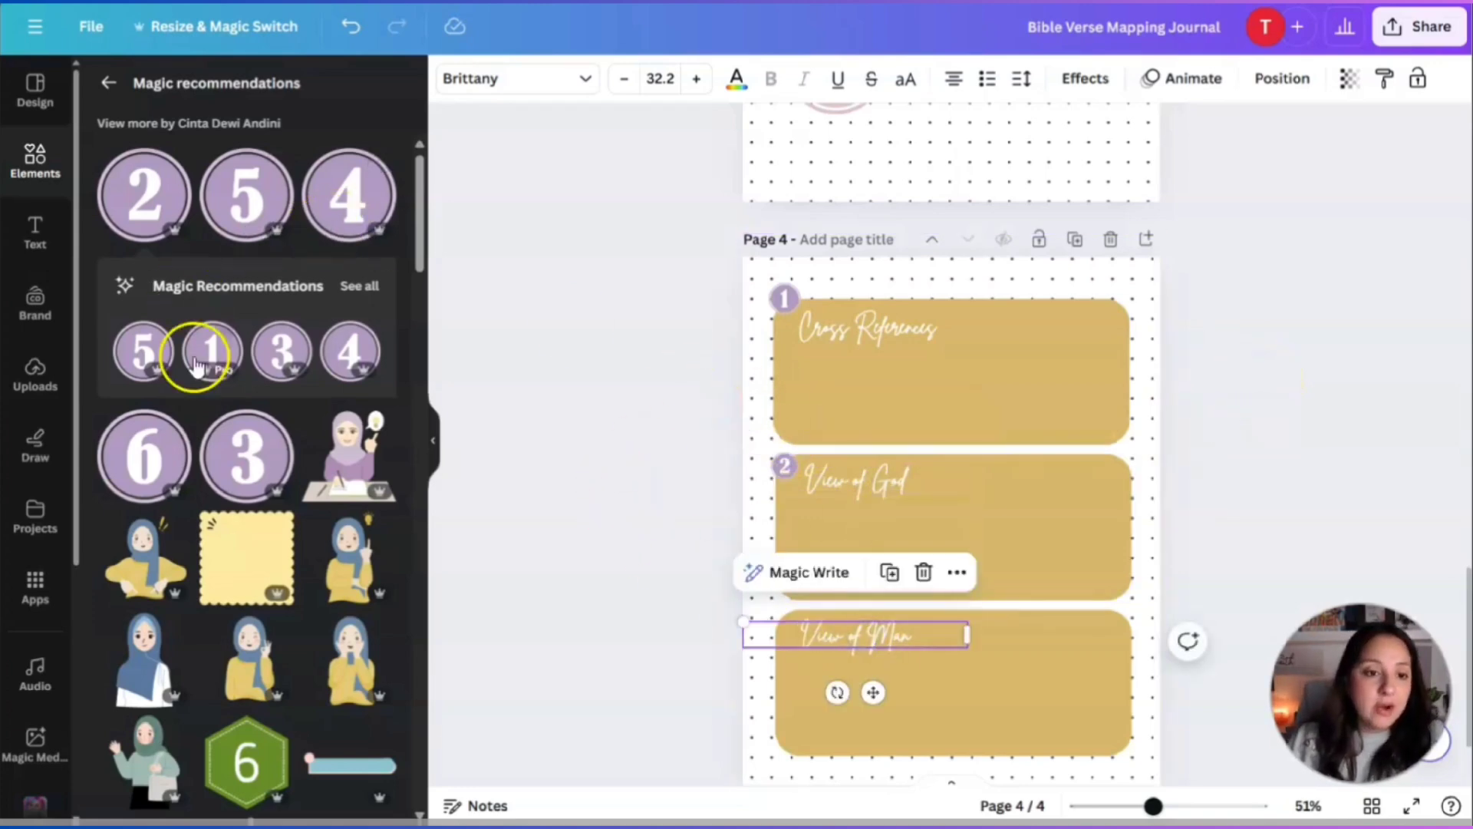
pyautogui.click(271, 360)
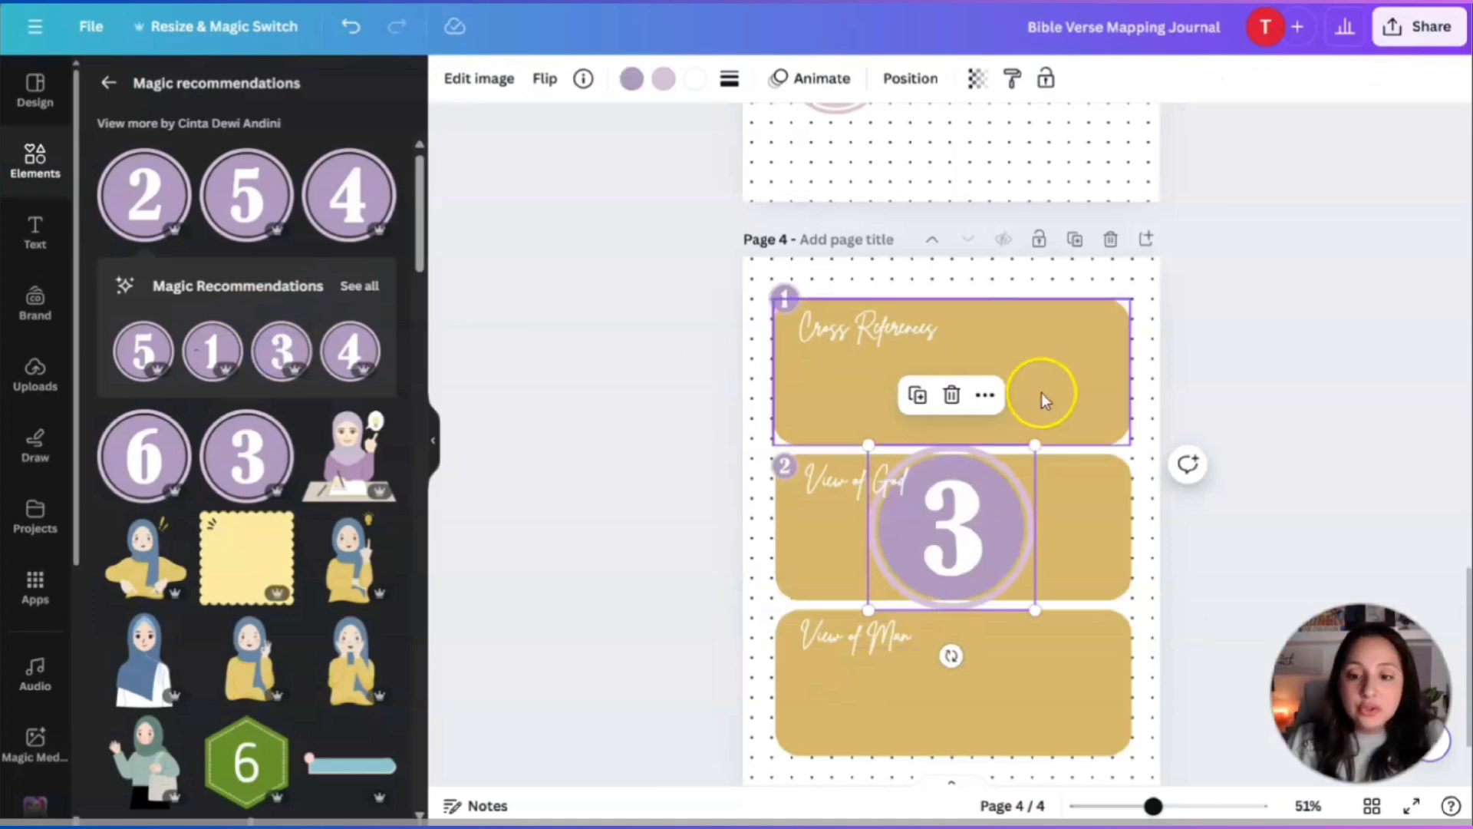
pyautogui.moveTo(1027, 461); pyautogui.dragTo(861, 640)
# Check the View of Man heading, then scroll from page 3 to review page 4's numbered boxes.
pyautogui.click(1029, 651)
pyautogui.click(855, 637)
pyautogui.click(1230, 340)
pyautogui.scroll(10, 1235, 384)
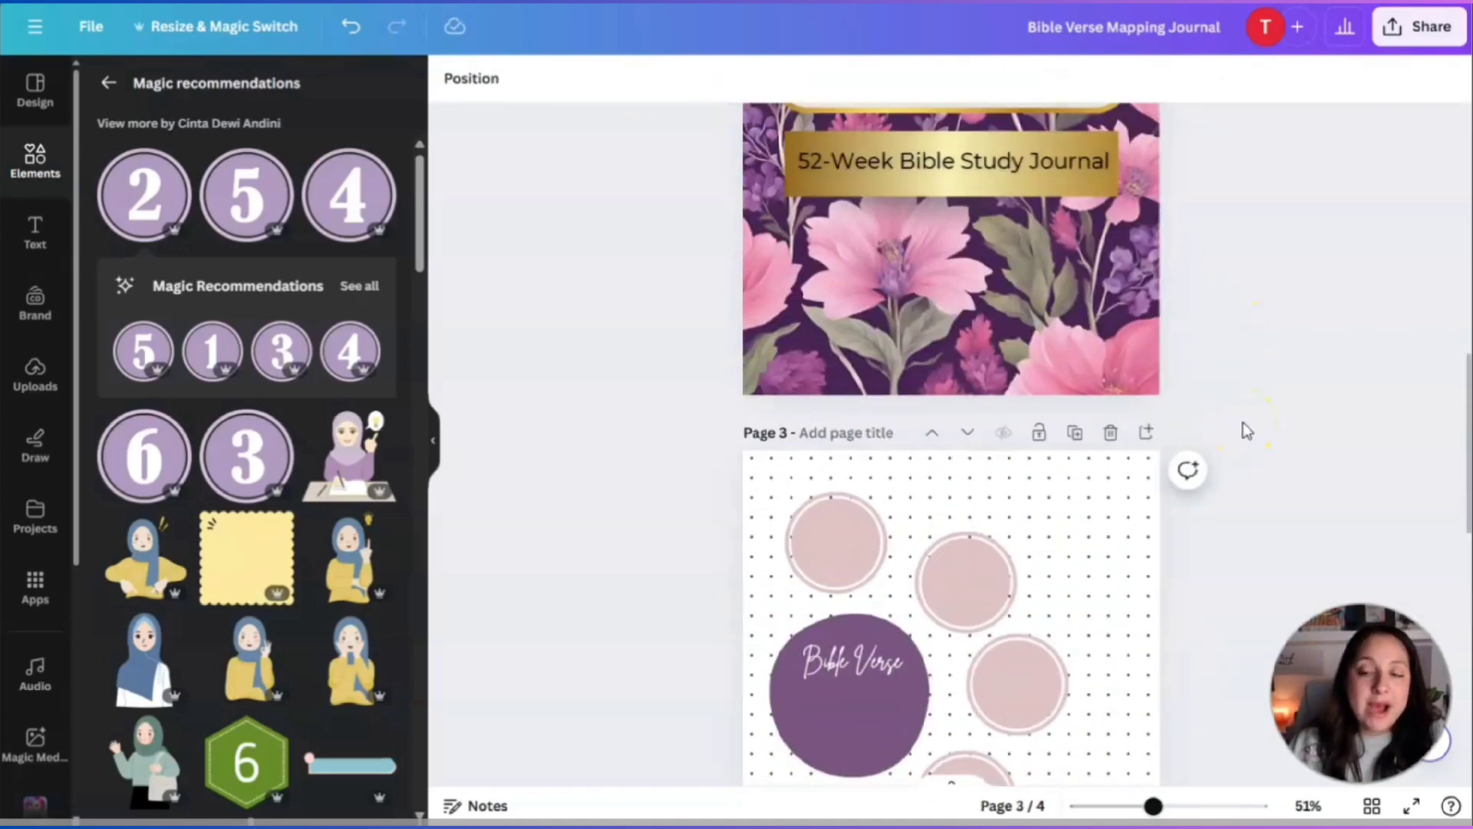
pyautogui.scroll(-3, 1225, 398)
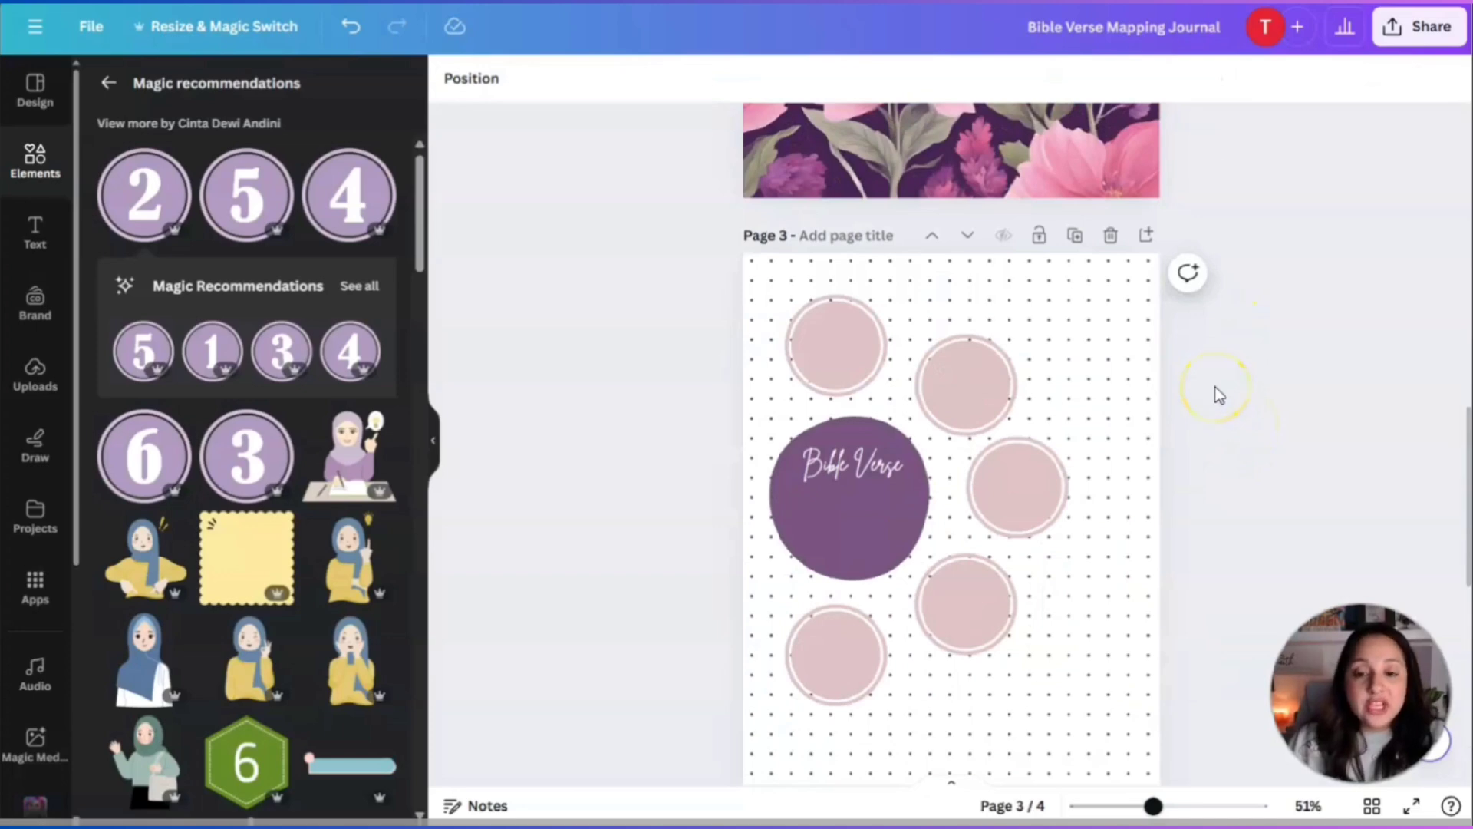
pyautogui.scroll(-3, 1222, 399)
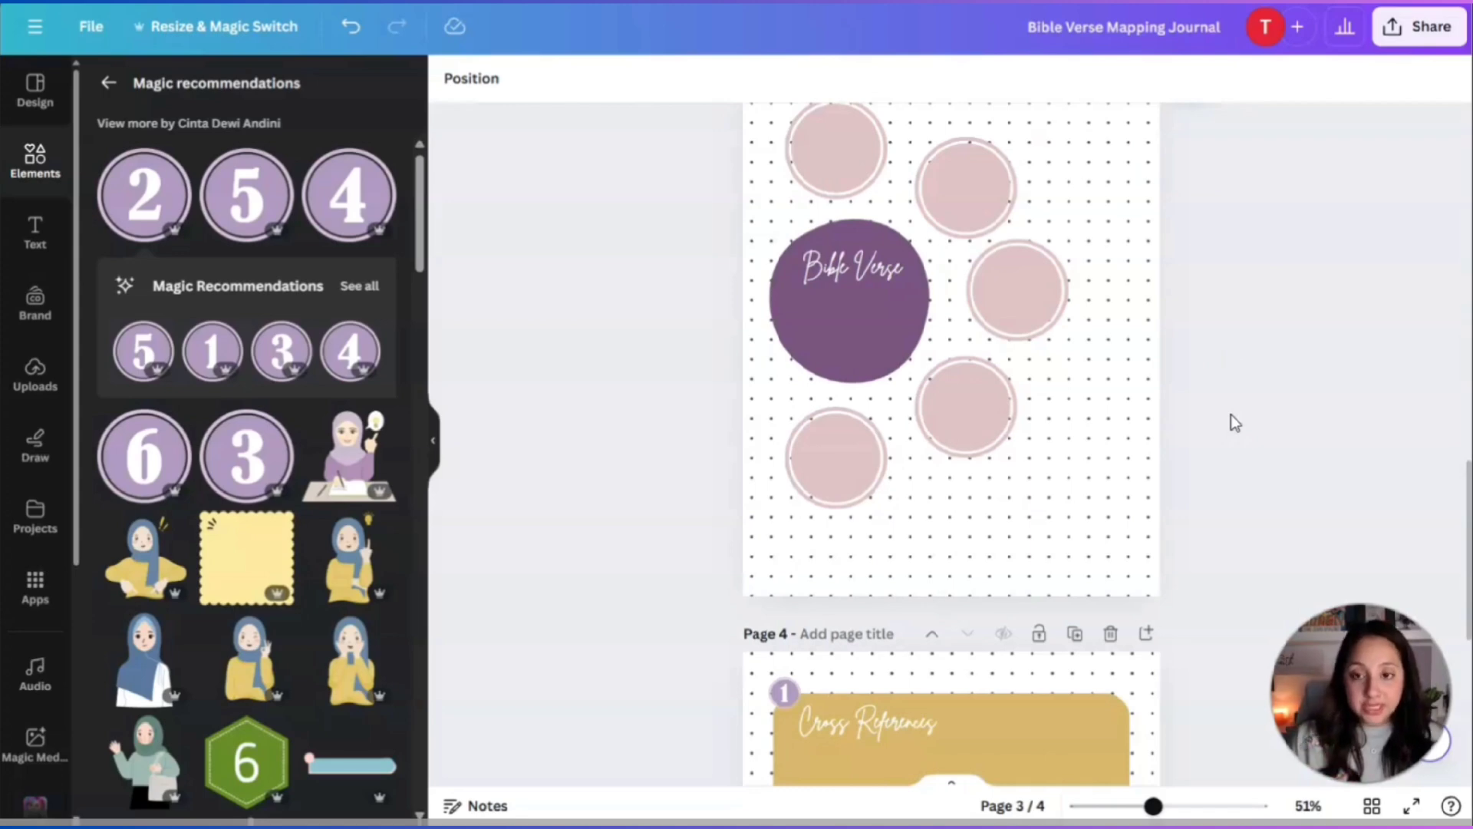
pyautogui.scroll(-3, 1237, 373)
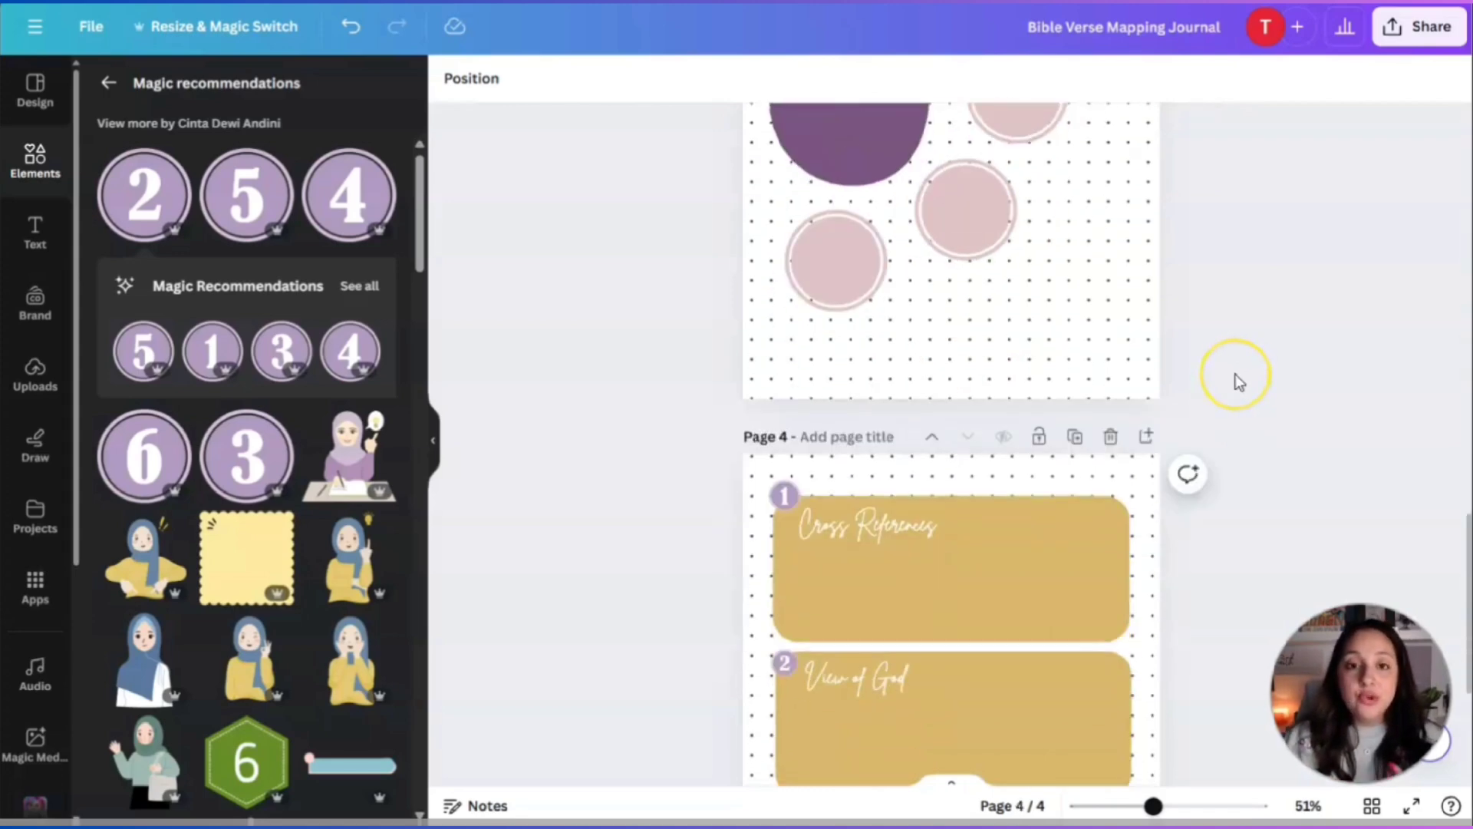
pyautogui.scroll(-4, 1235, 374)
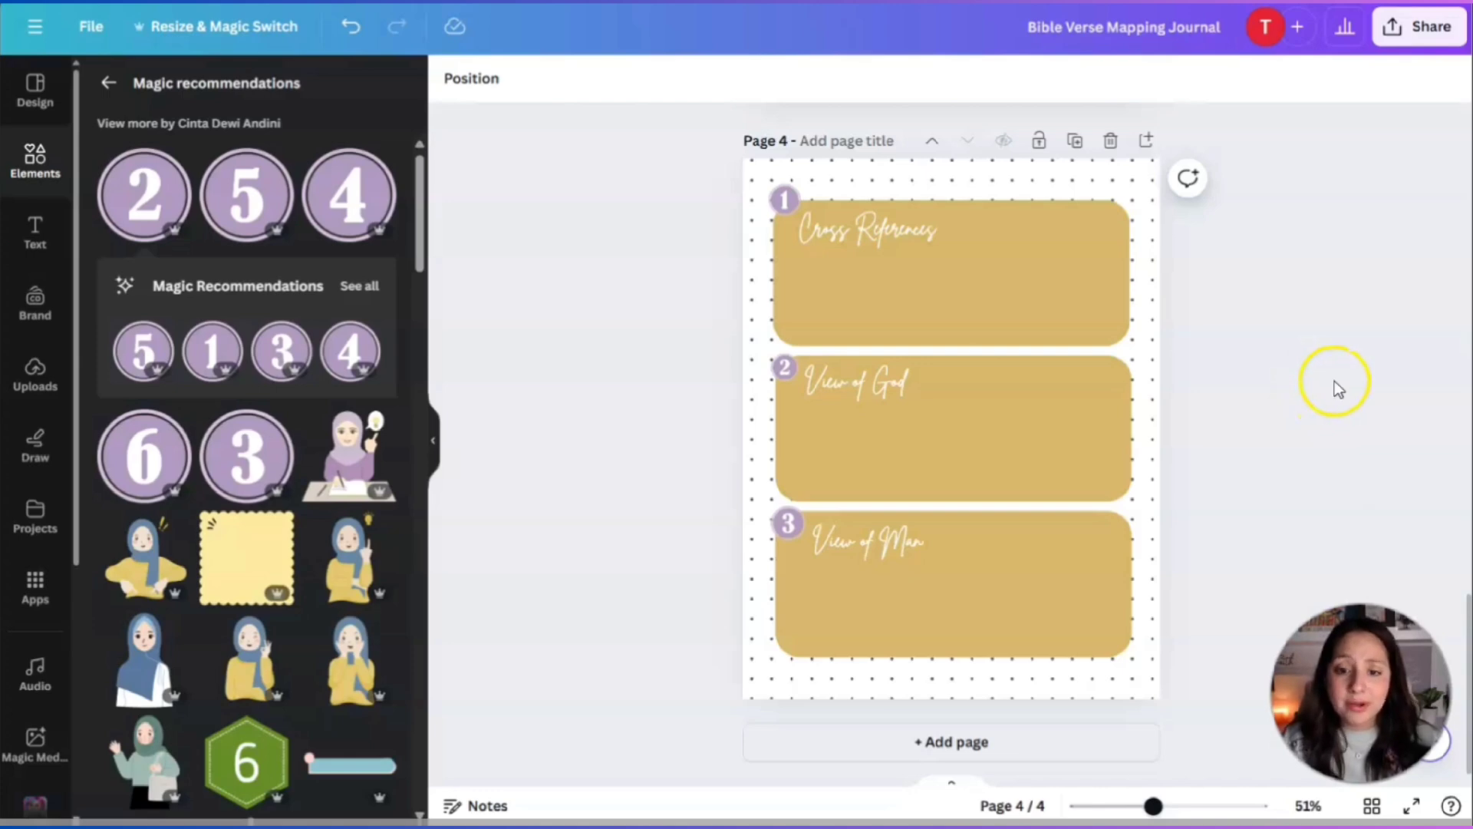
pyautogui.scroll(5, 1332, 364)
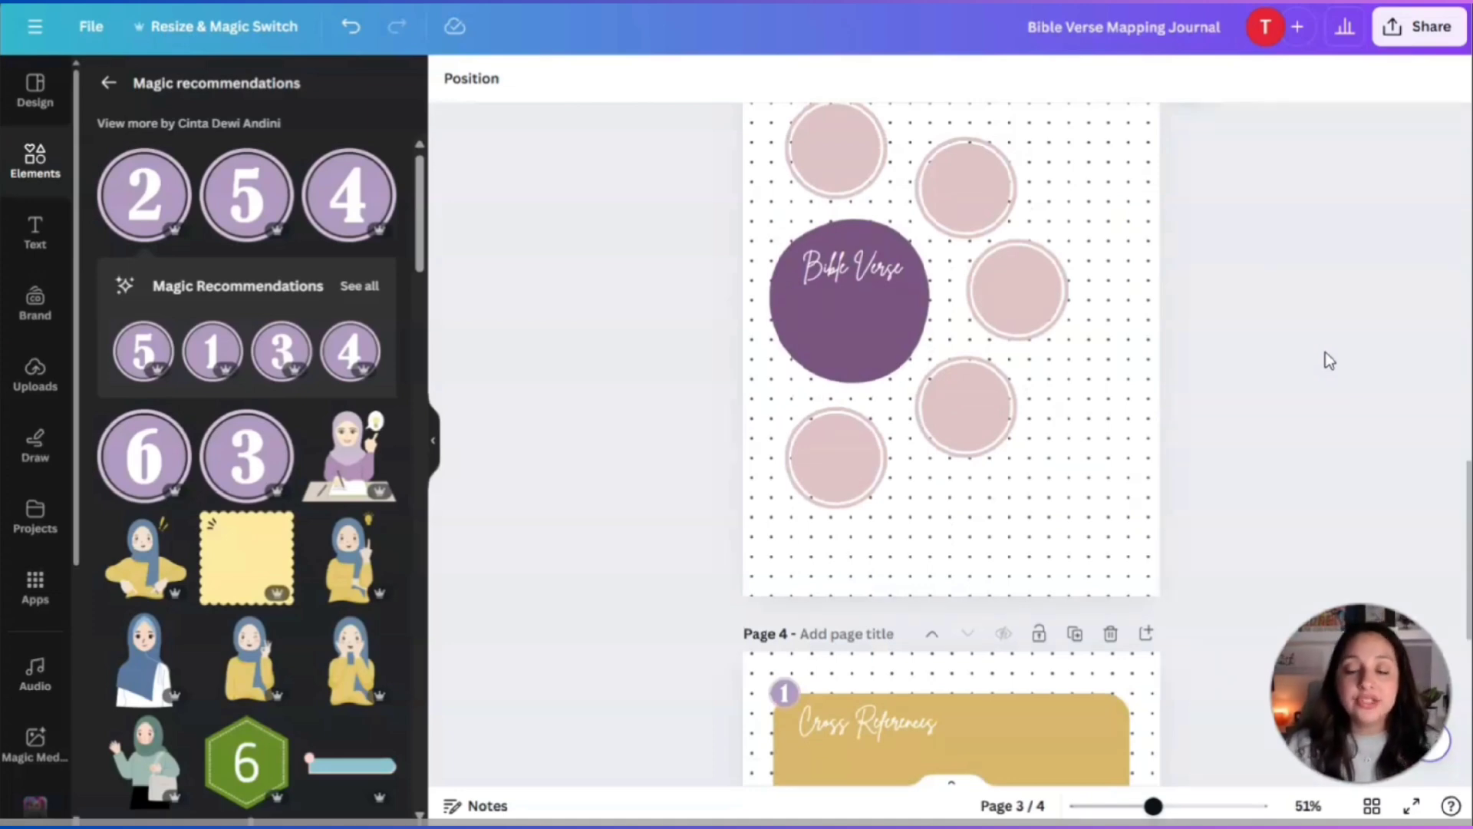
pyautogui.scroll(-5, 1325, 354)
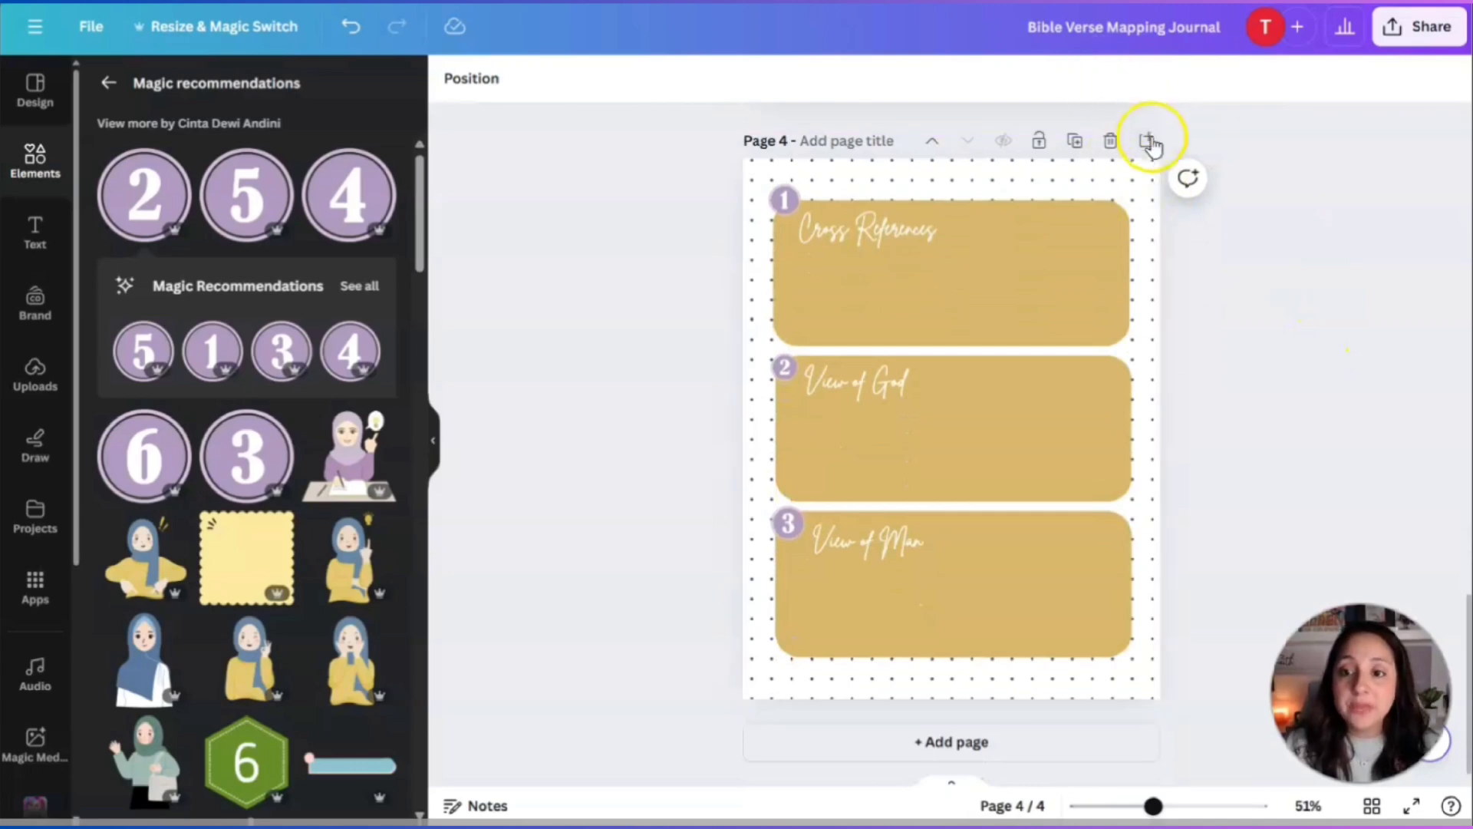
# Add page 5 and stretch the recently used dotted paper to cover it.
pyautogui.click(1146, 141)
pyautogui.click(963, 392)
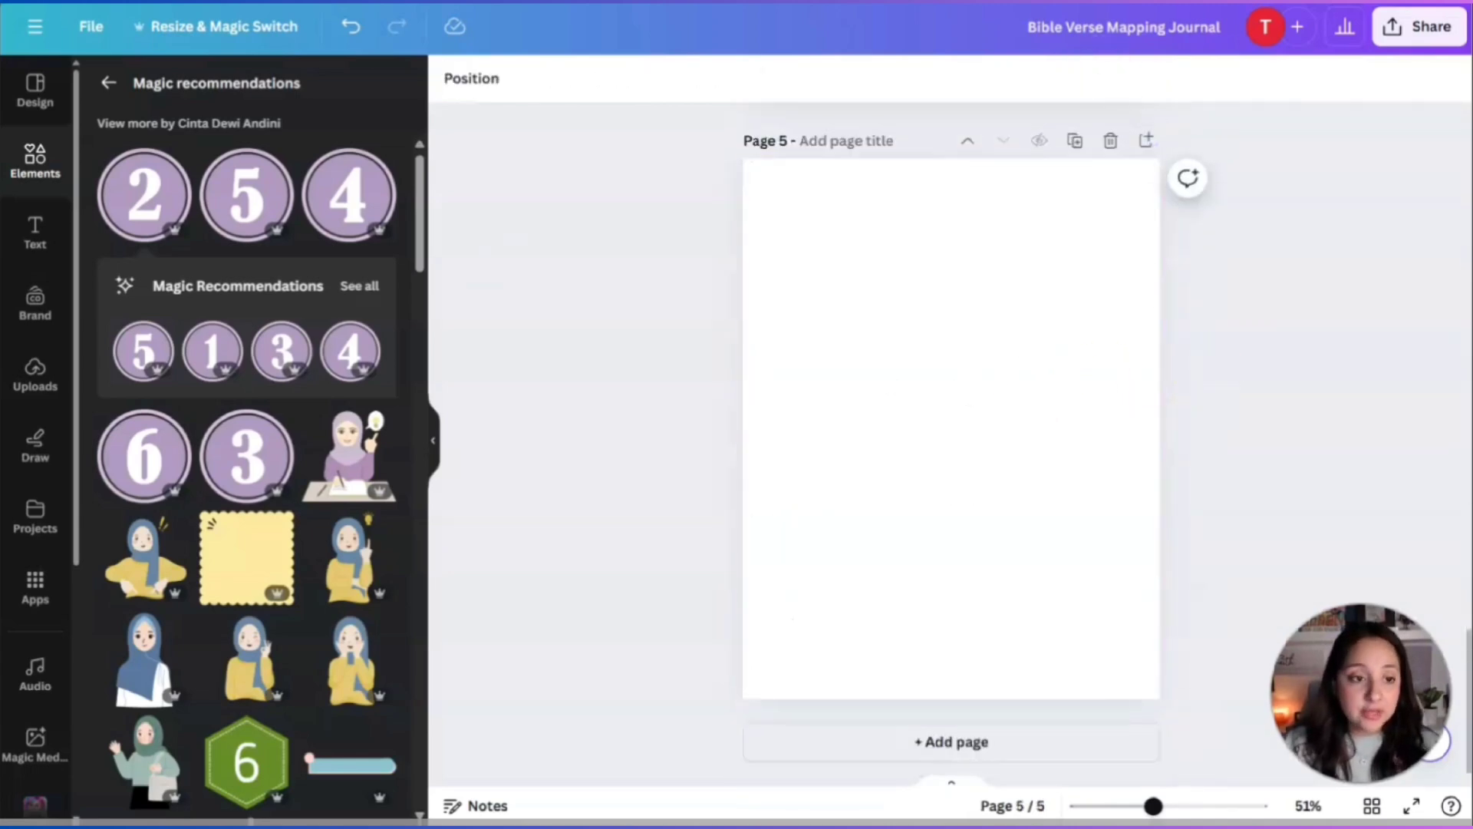
pyautogui.click(56, 183)
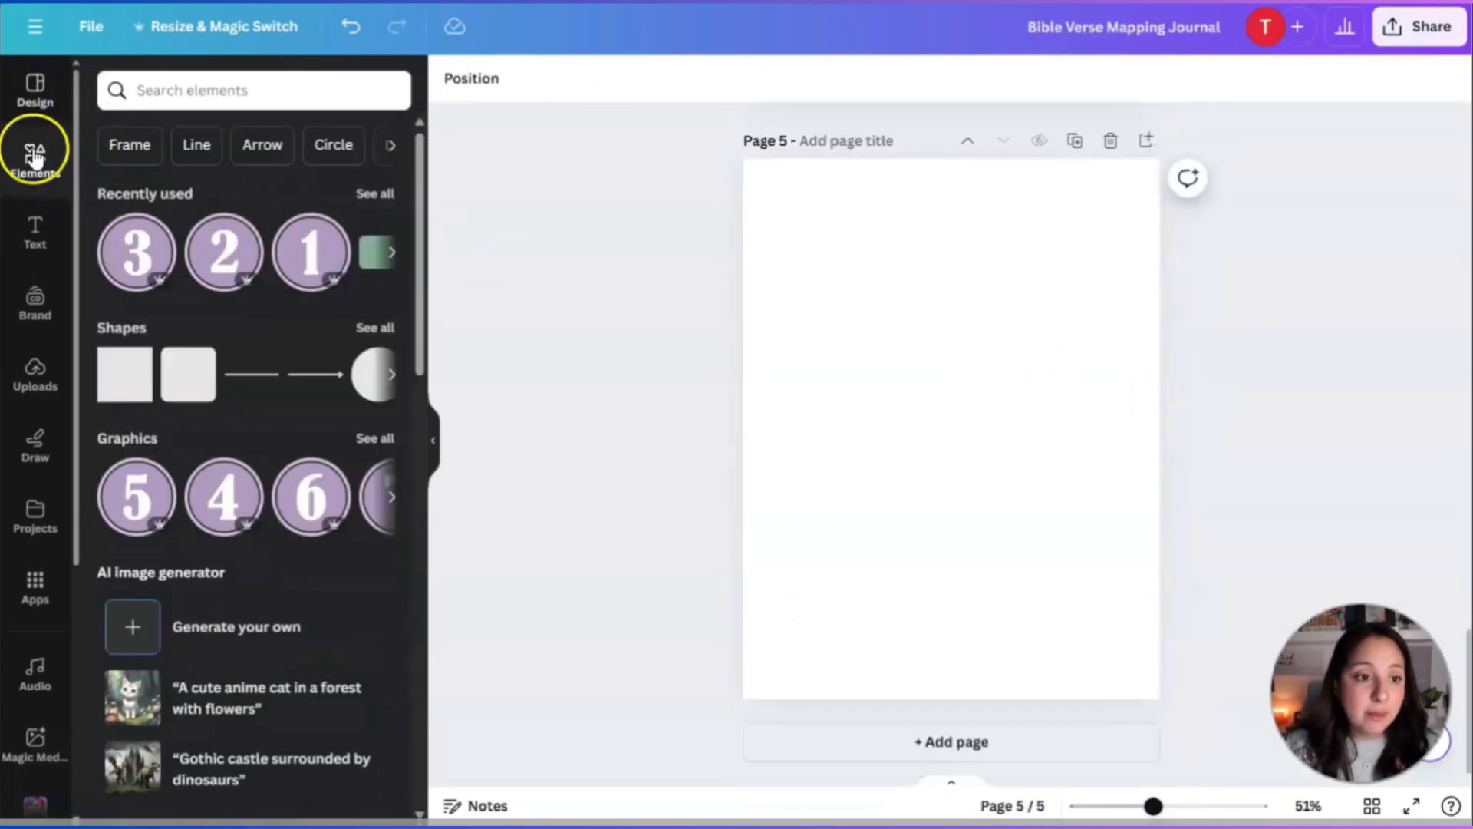
pyautogui.click(376, 198)
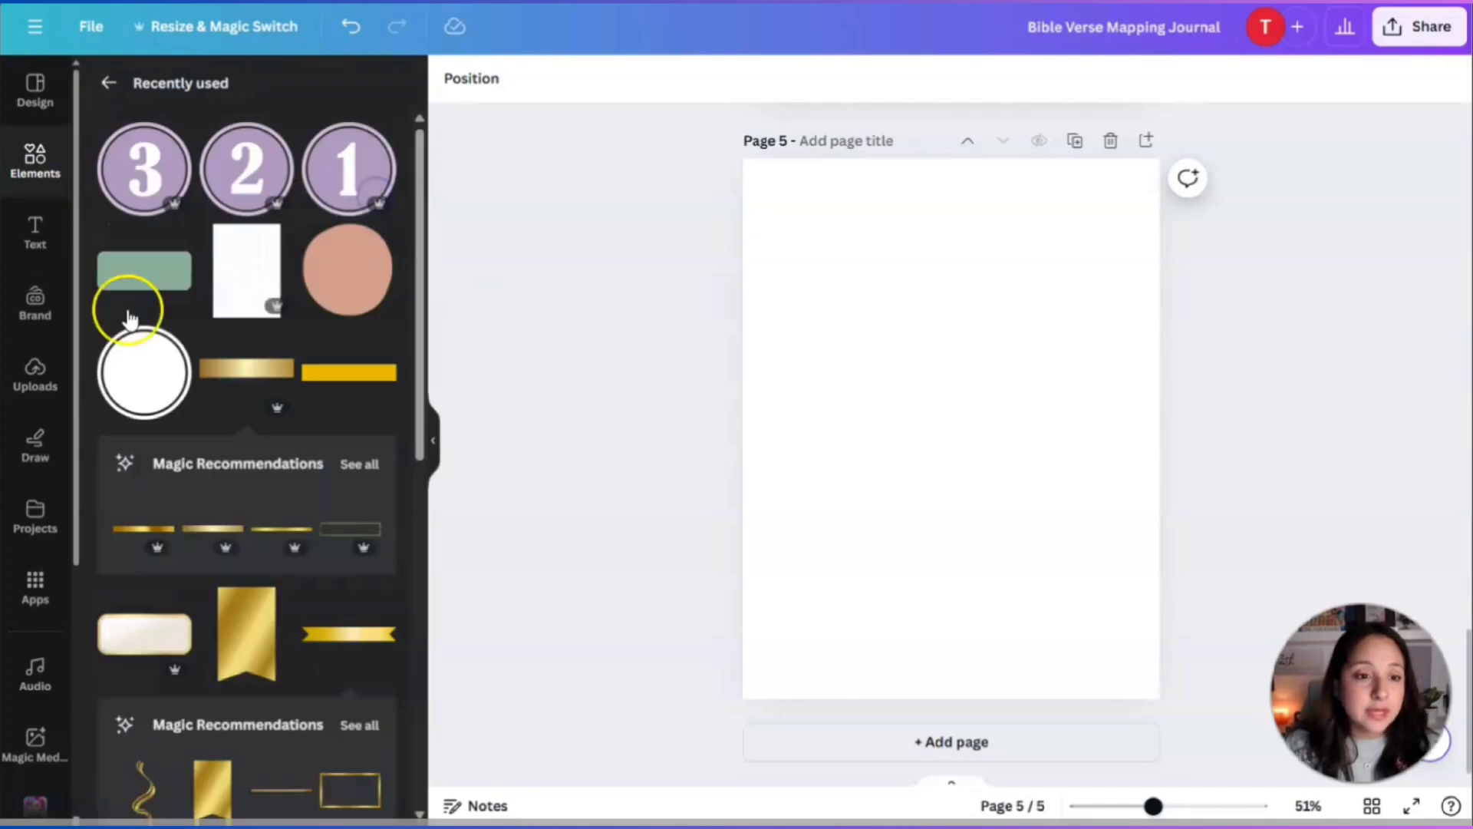
pyautogui.click(233, 264)
pyautogui.moveTo(981, 405); pyautogui.dragTo(854, 249)
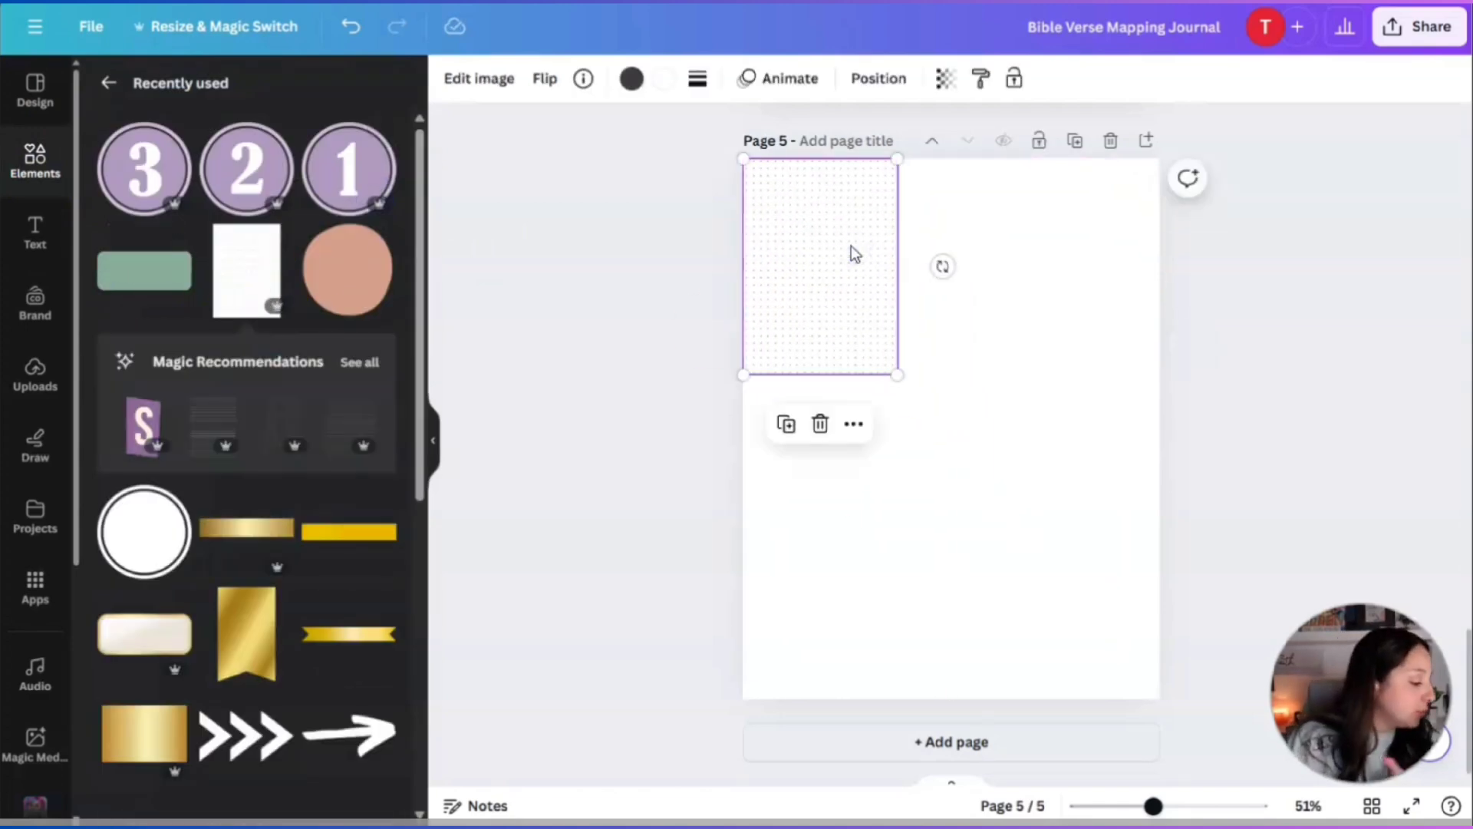
pyautogui.moveTo(897, 375); pyautogui.dragTo(1272, 667)
pyautogui.moveTo(1010, 503); pyautogui.dragTo(1010, 503)
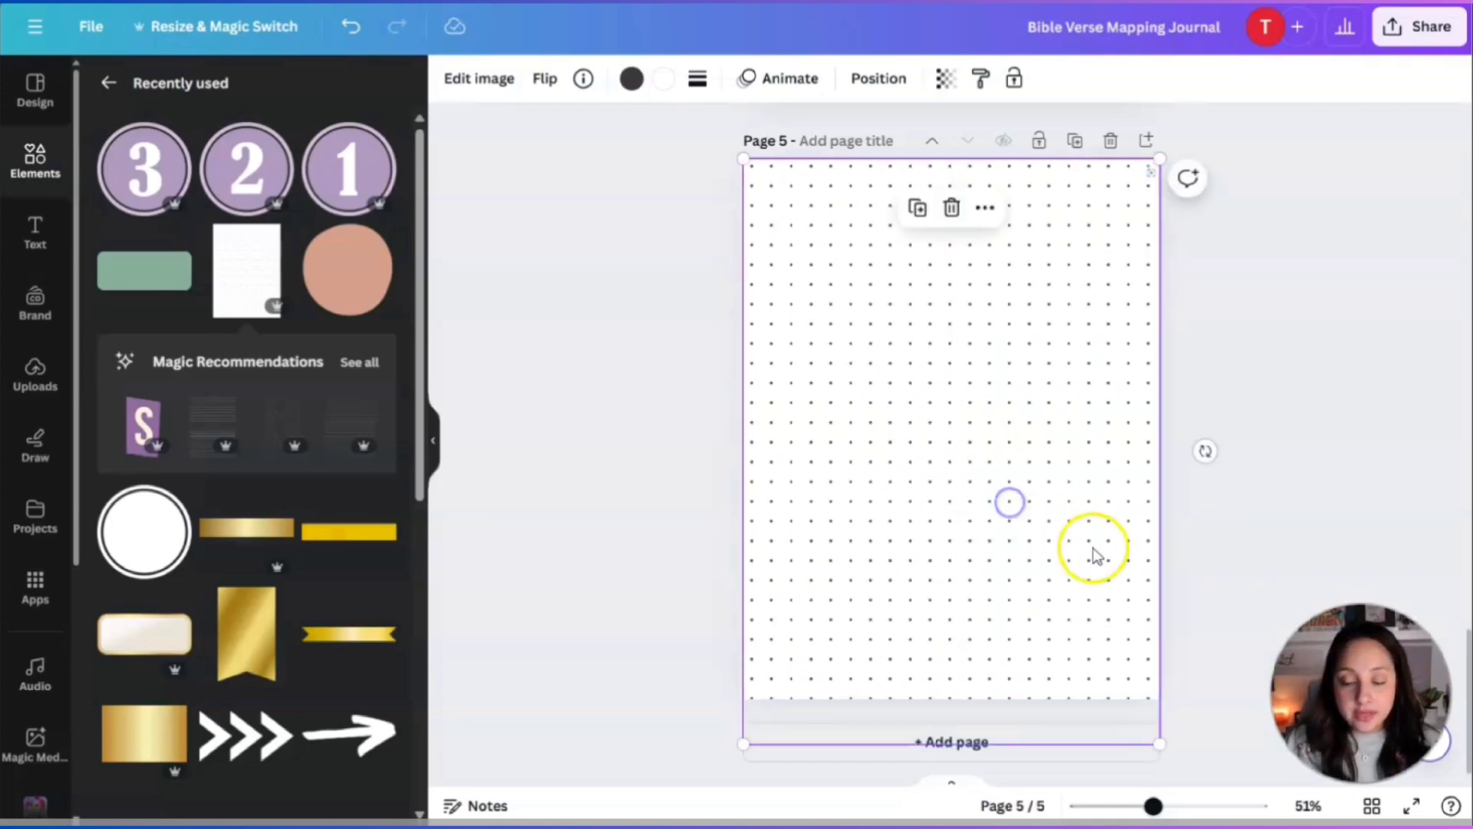
pyautogui.moveTo(1198, 458); pyautogui.dragTo(1198, 458)
pyautogui.click(1231, 351)
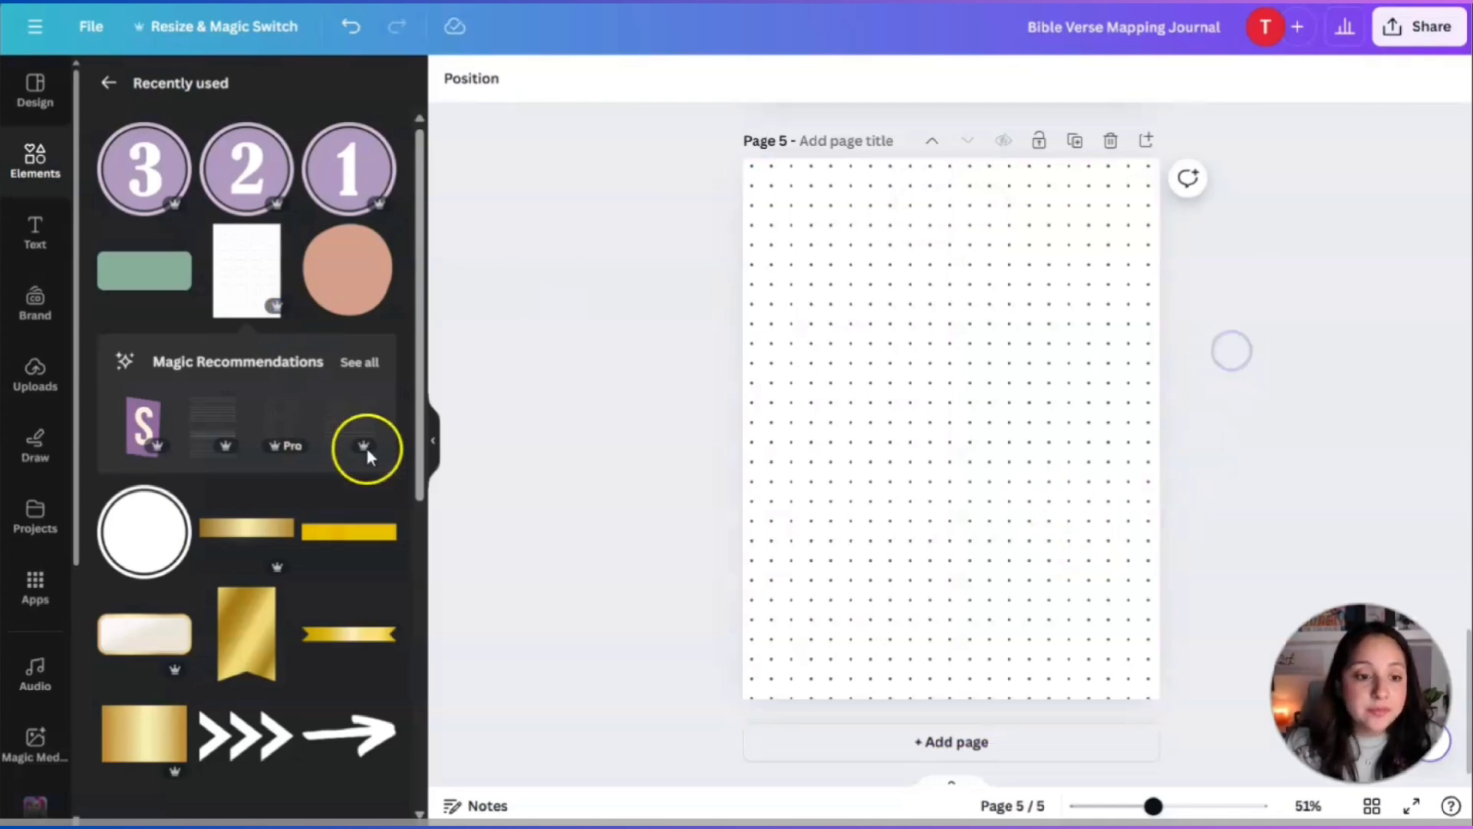
pyautogui.scroll(-3, 270, 463)
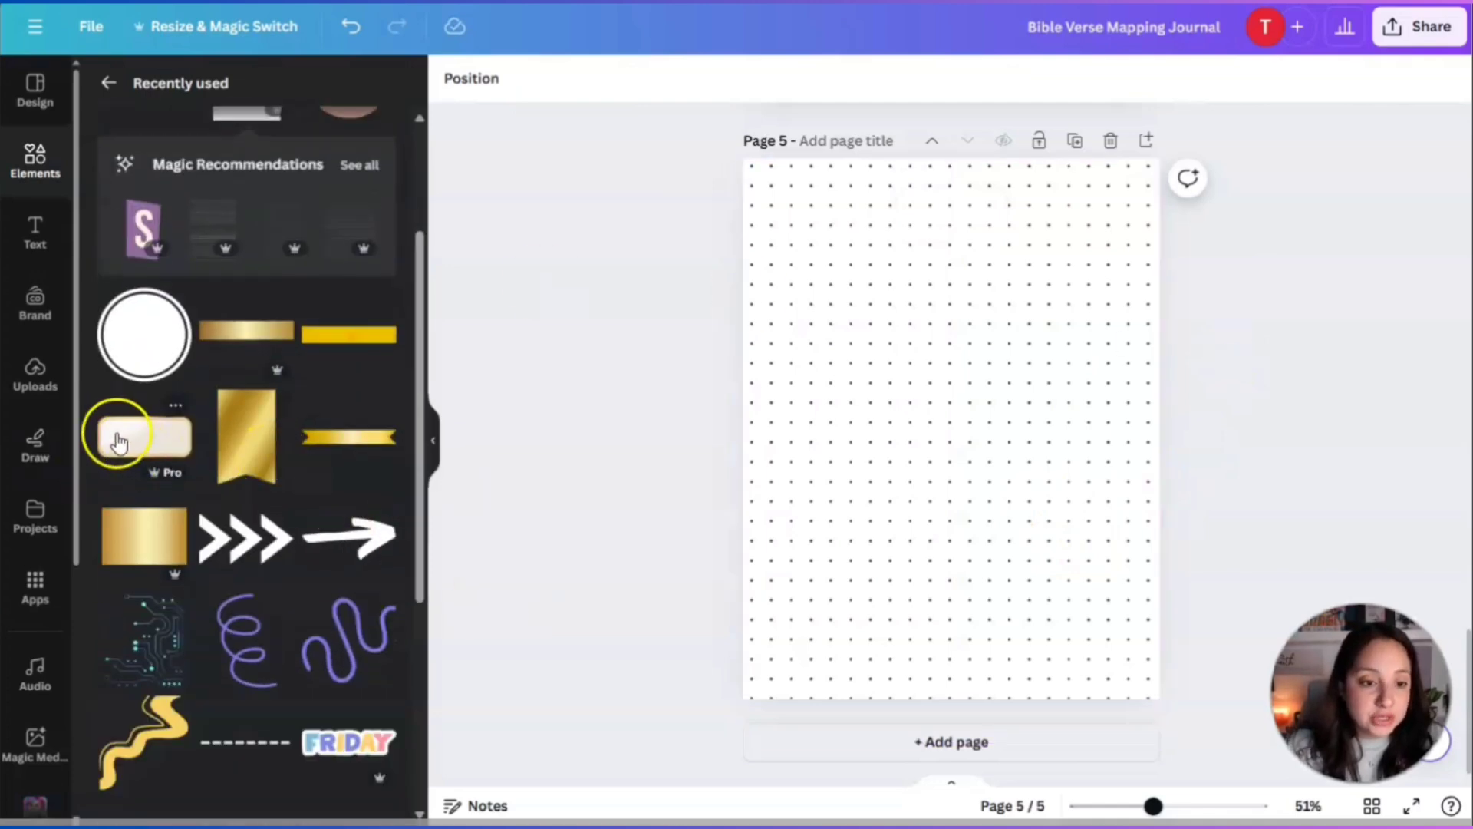
pyautogui.scroll(3, 105, 509)
# Search elements for 'rectangle' shapes, then 'rectangle post it'.
pyautogui.click(108, 82)
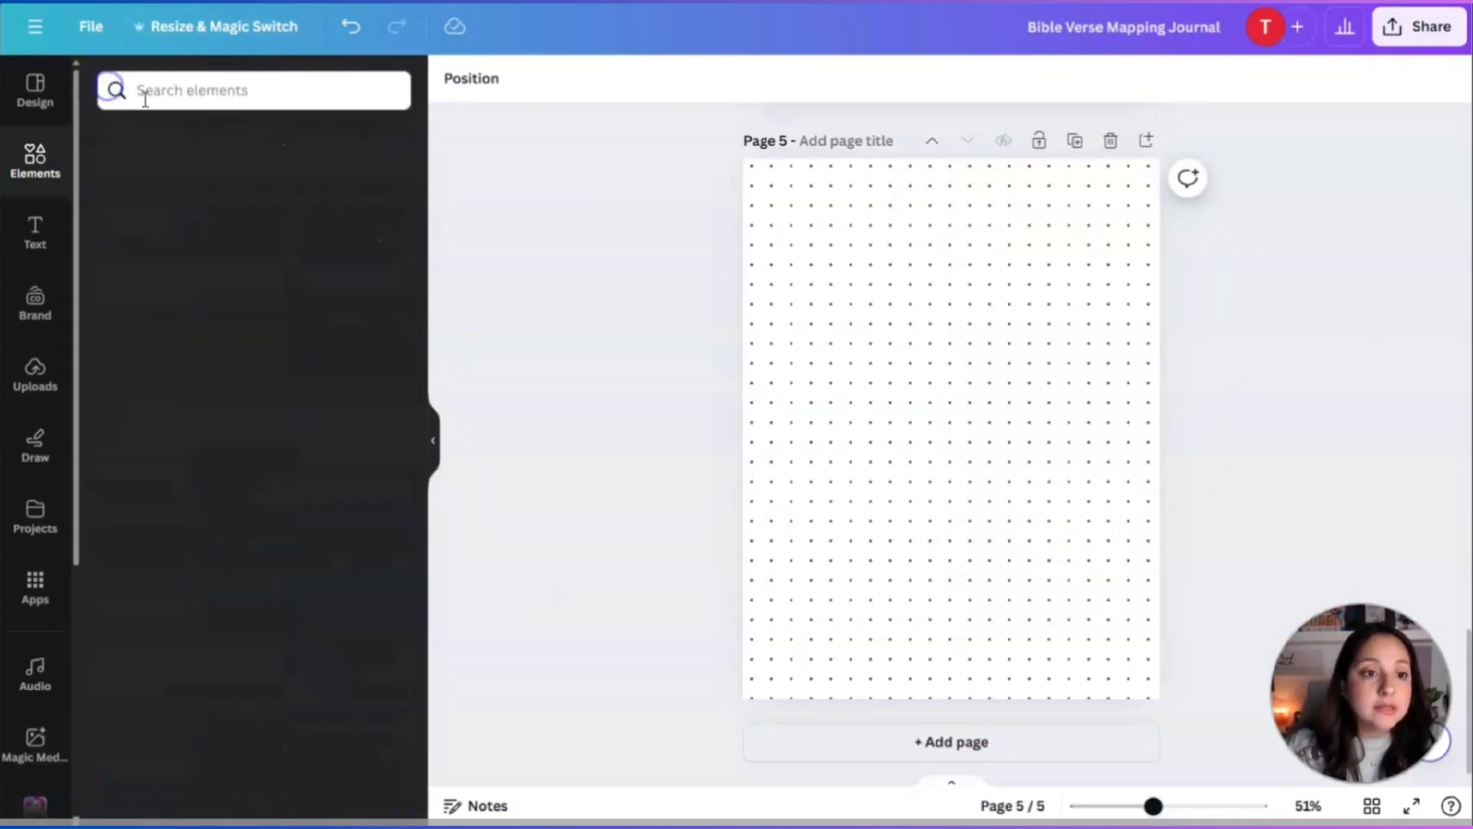
pyautogui.click(218, 92)
pyautogui.write('rectangl')
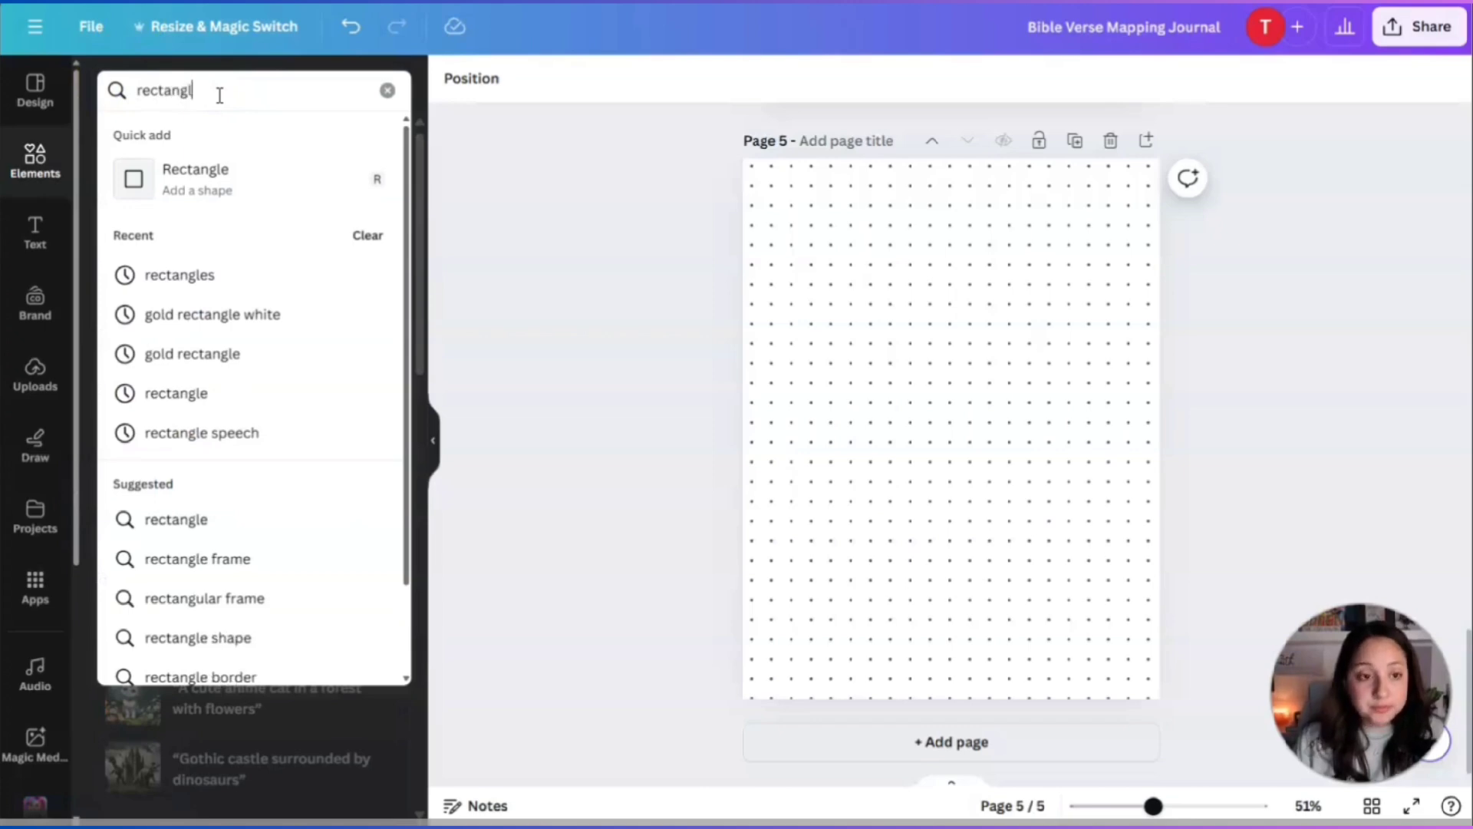
pyautogui.write('e')
pyautogui.press('Return')
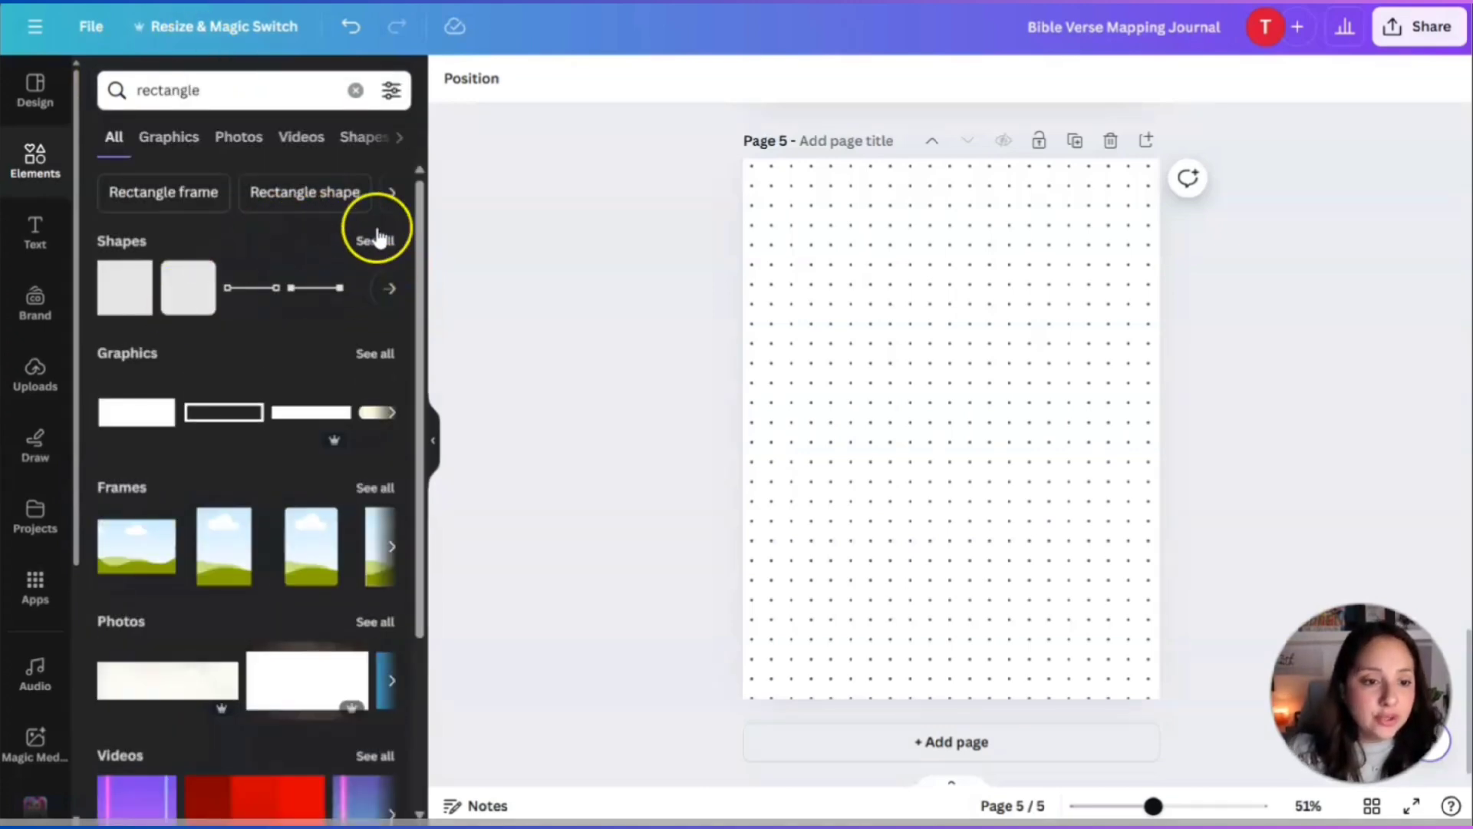
pyautogui.click(376, 240)
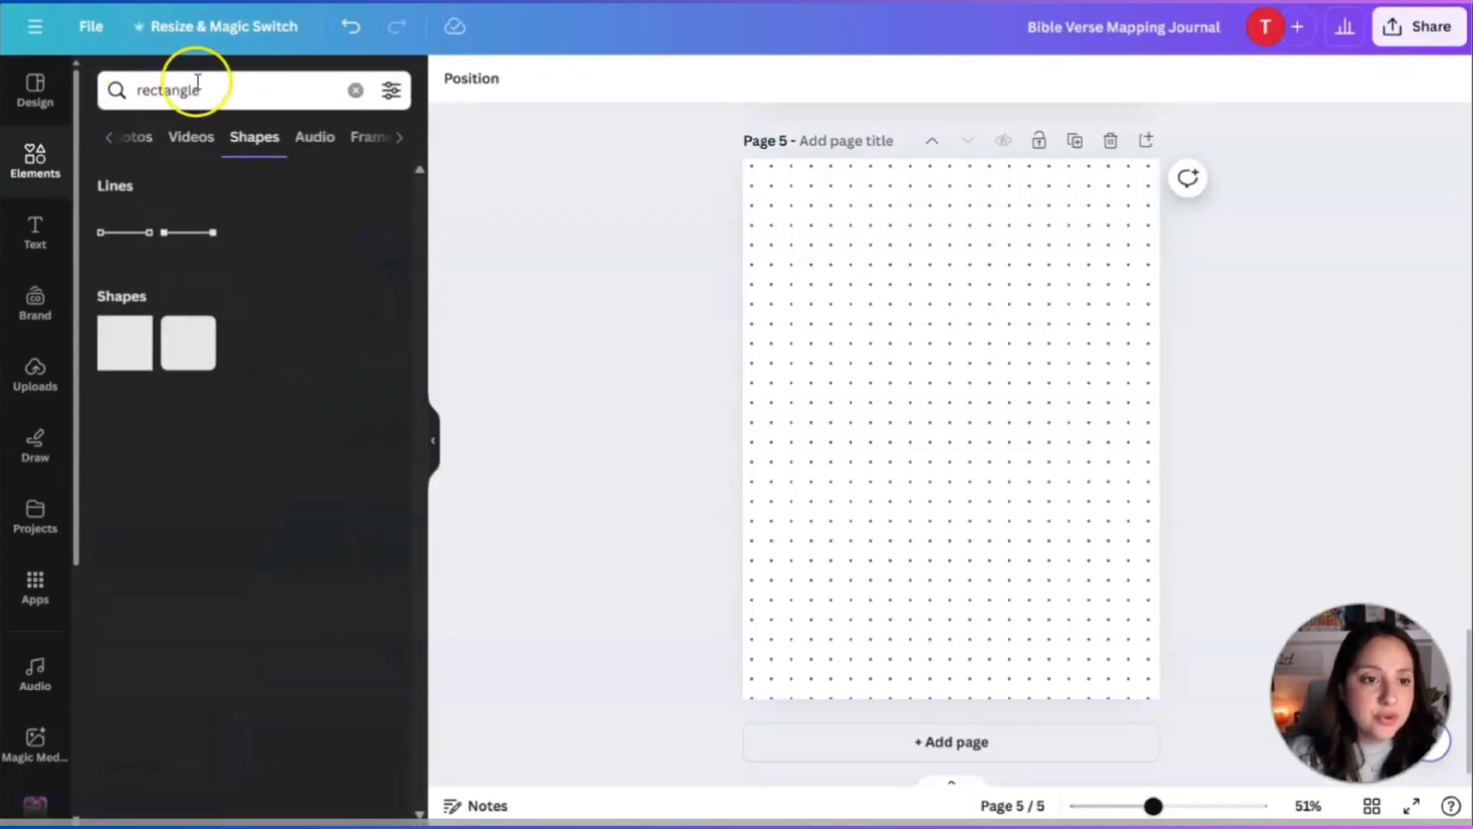
pyautogui.moveTo(198, 90); pyautogui.dragTo(145, 85)
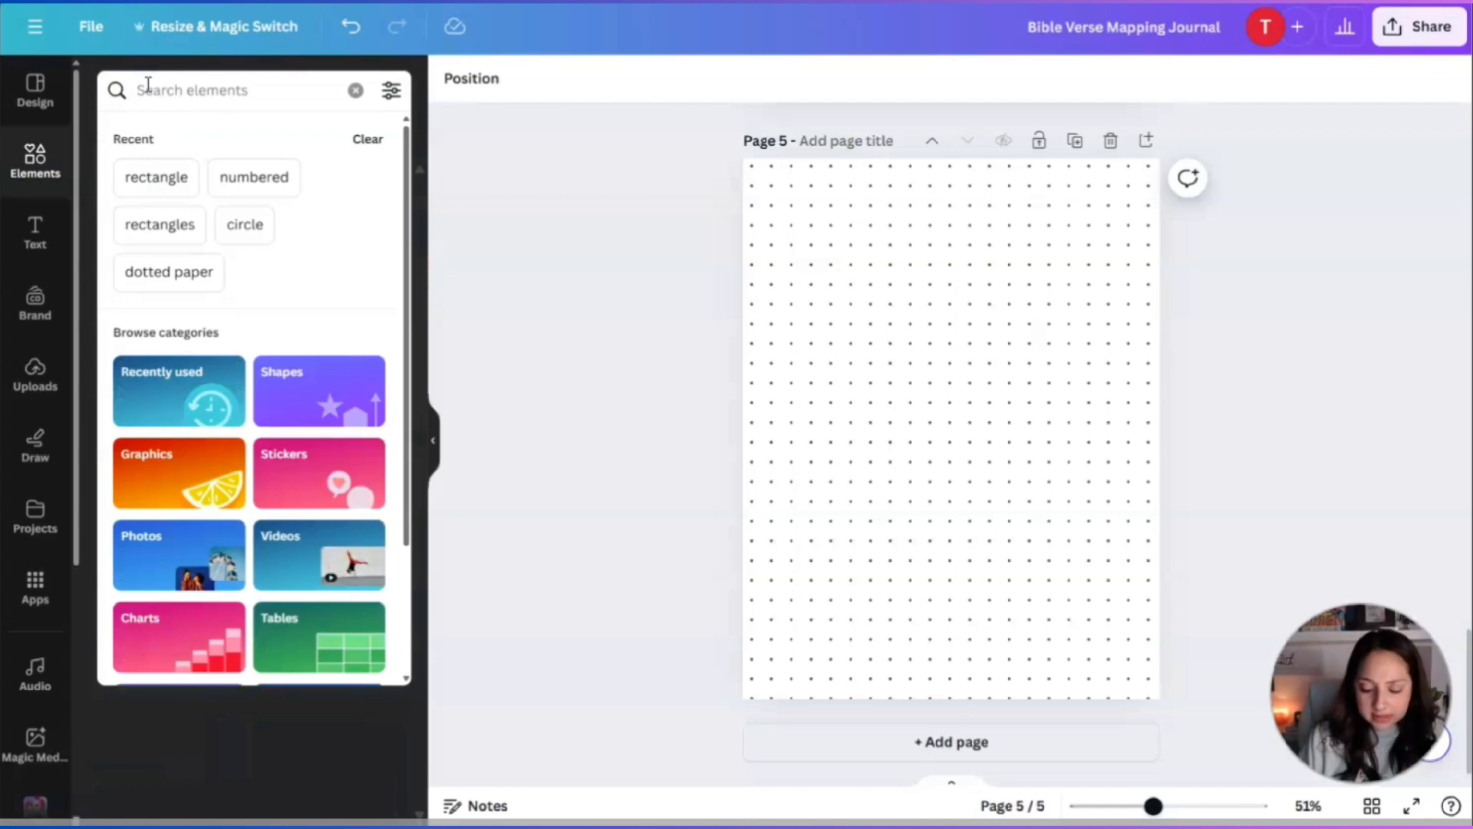
pyautogui.write('rectangle p')
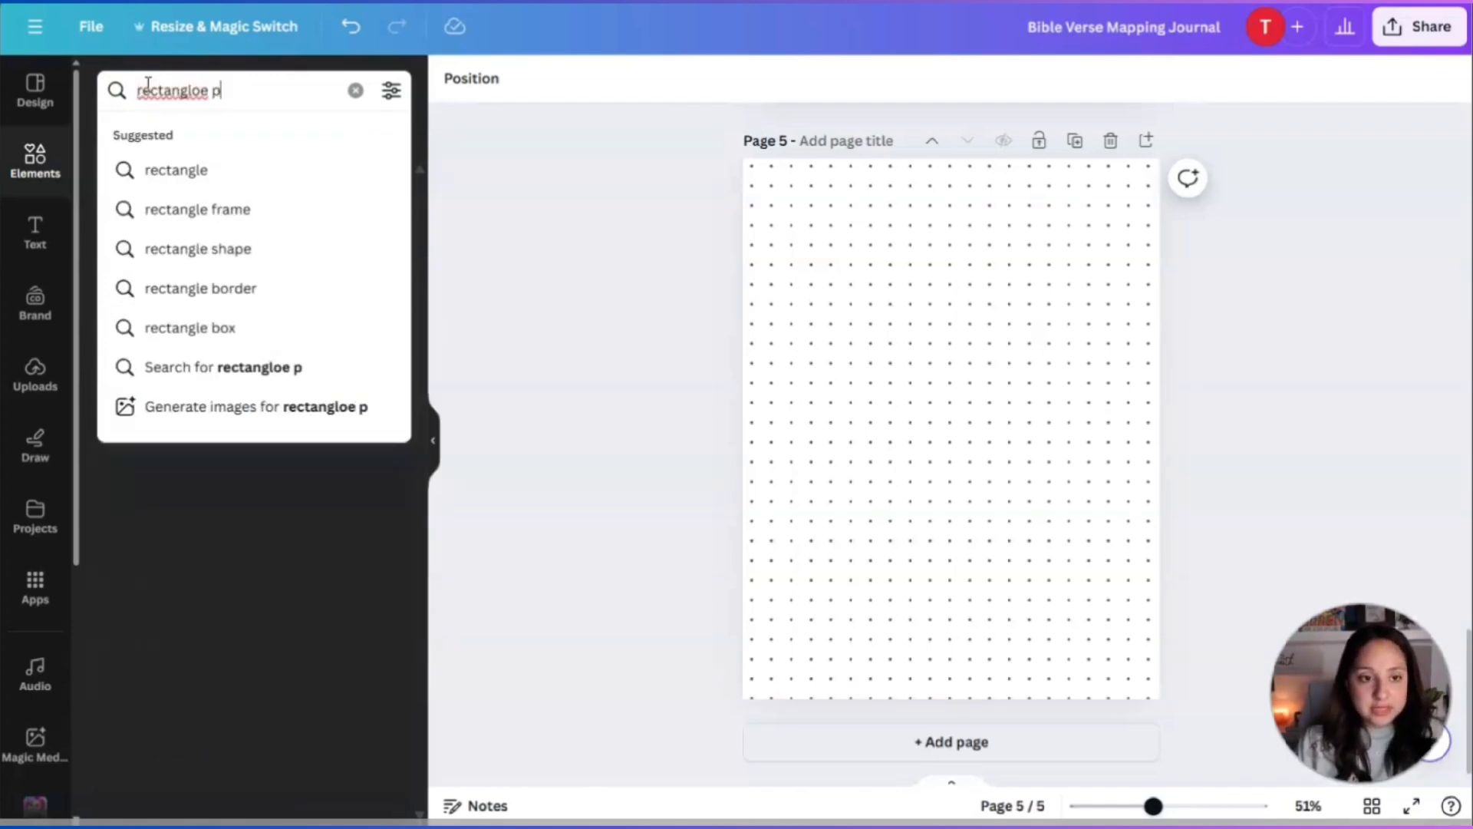
pyautogui.press('BackSpace')
pyautogui.press('BackSpace')
pyautogui.press('BackSpace')
pyautogui.write('e post it')
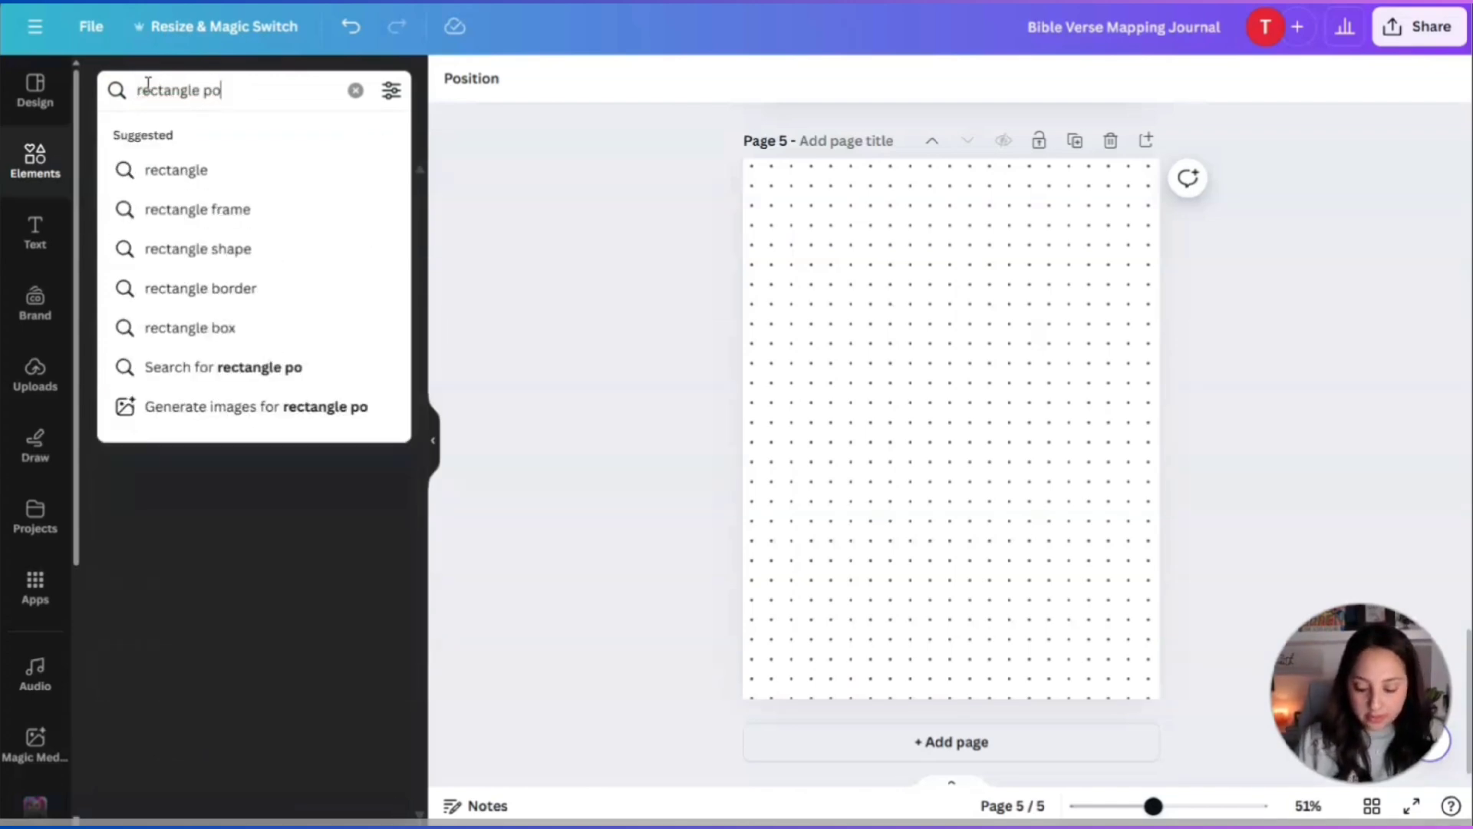
pyautogui.press('Return')
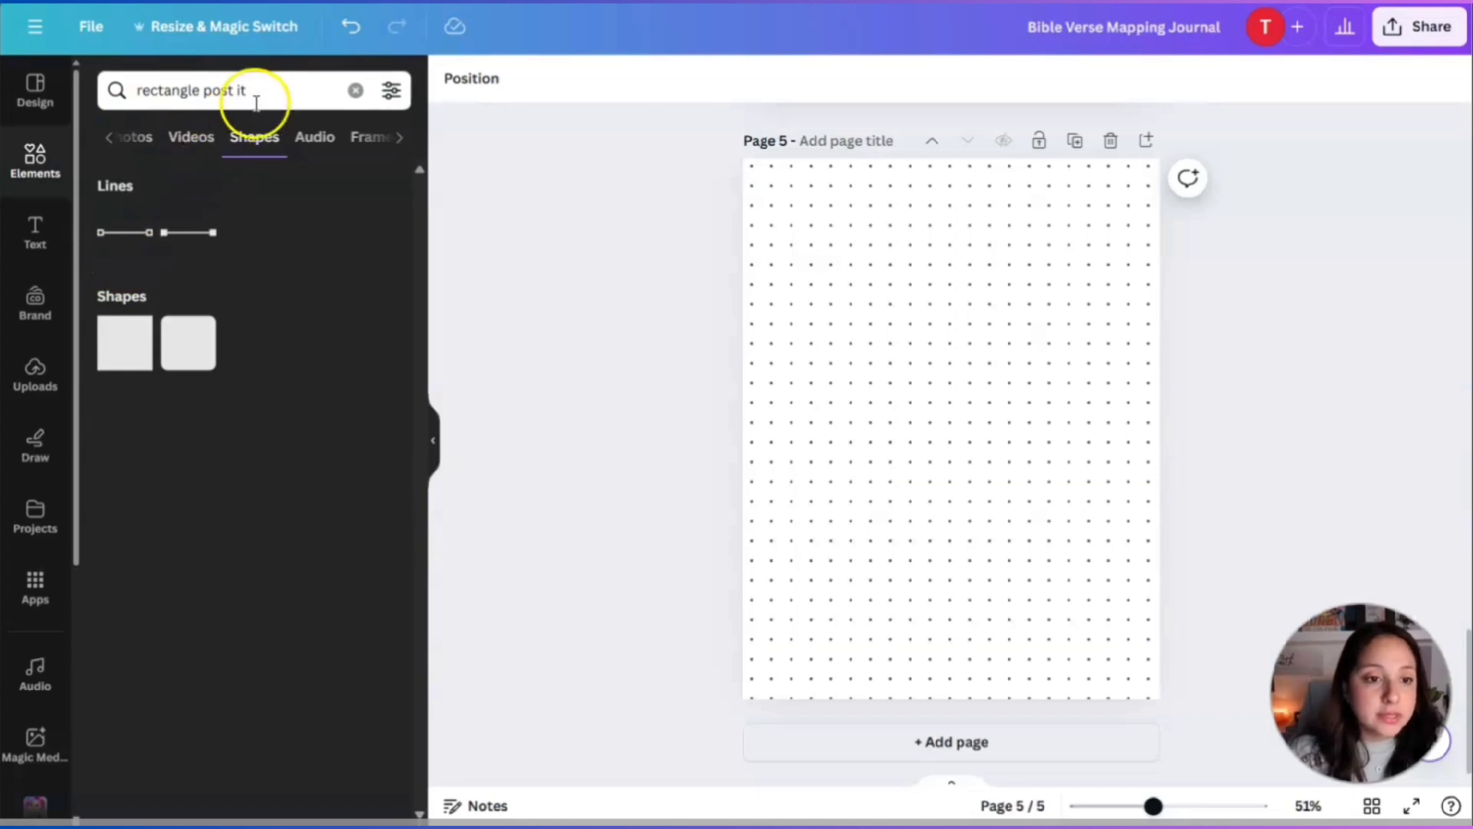
# Search 'post it' and browse the sticky-note graphics results.
pyautogui.moveTo(247, 90); pyautogui.dragTo(105, 93)
pyautogui.write('post it')
pyautogui.press('Return')
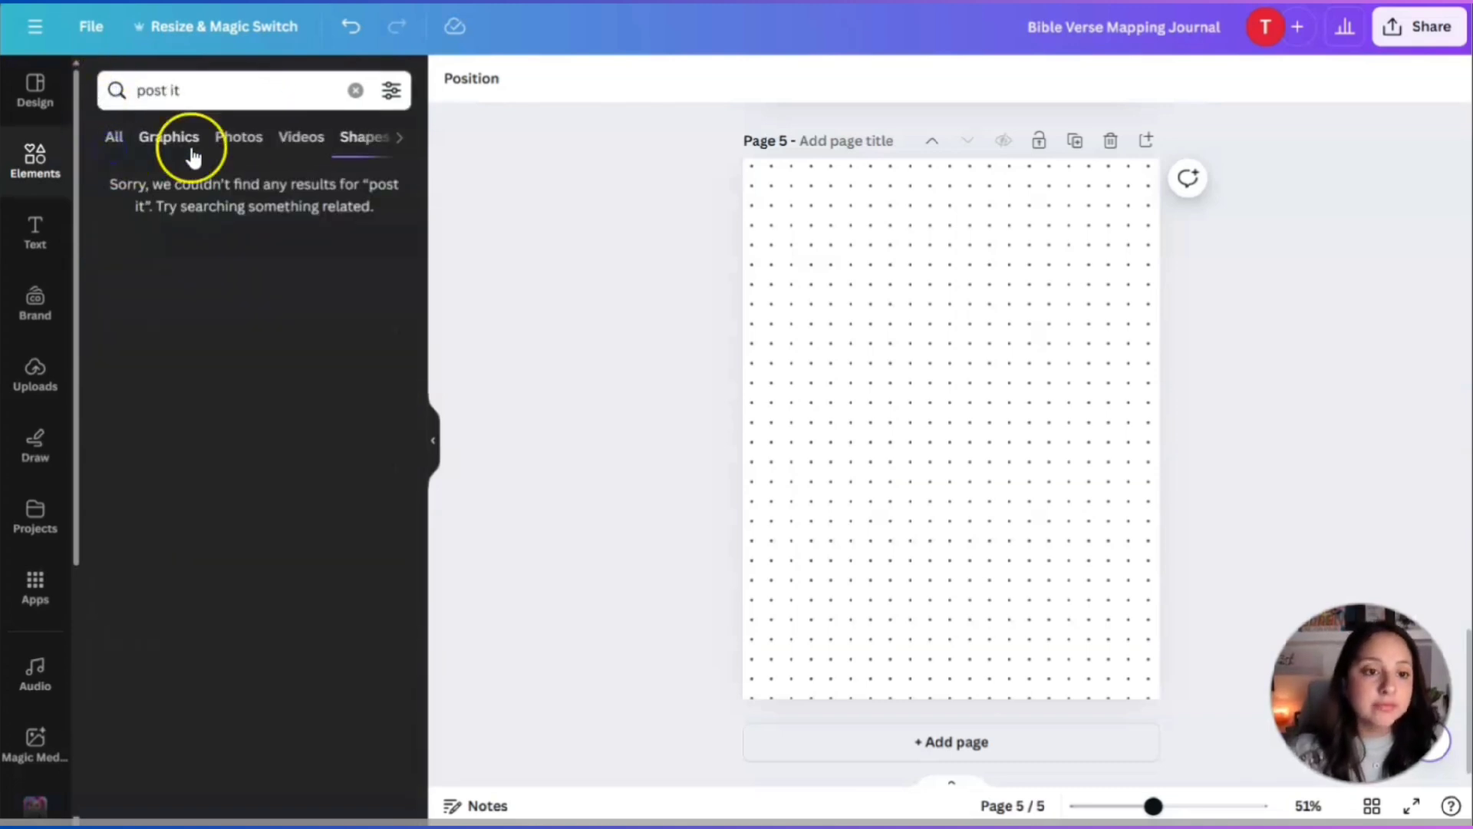
pyautogui.click(192, 155)
pyautogui.scroll(-2, 336, 562)
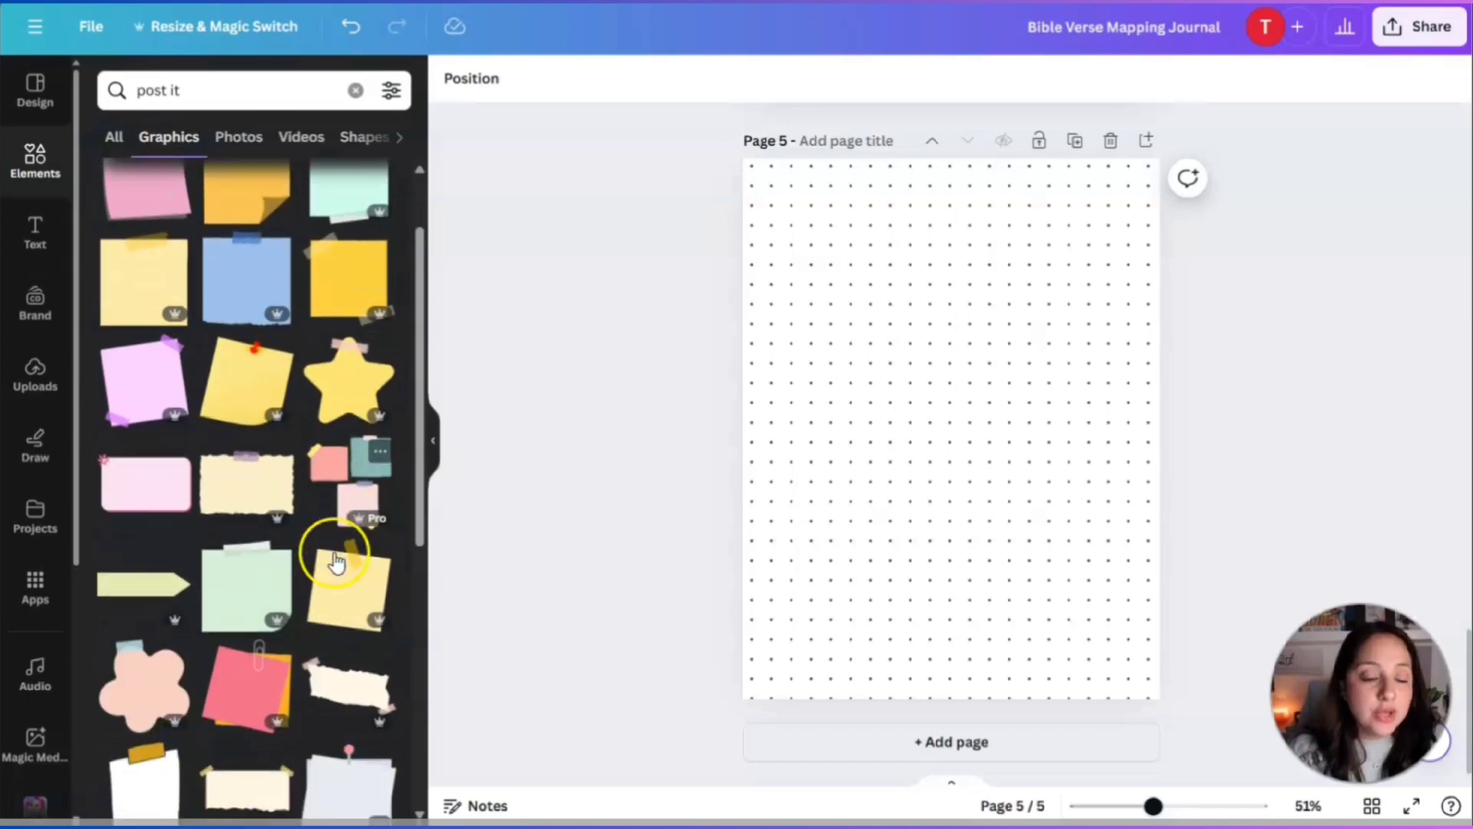
pyautogui.scroll(-3, 291, 591)
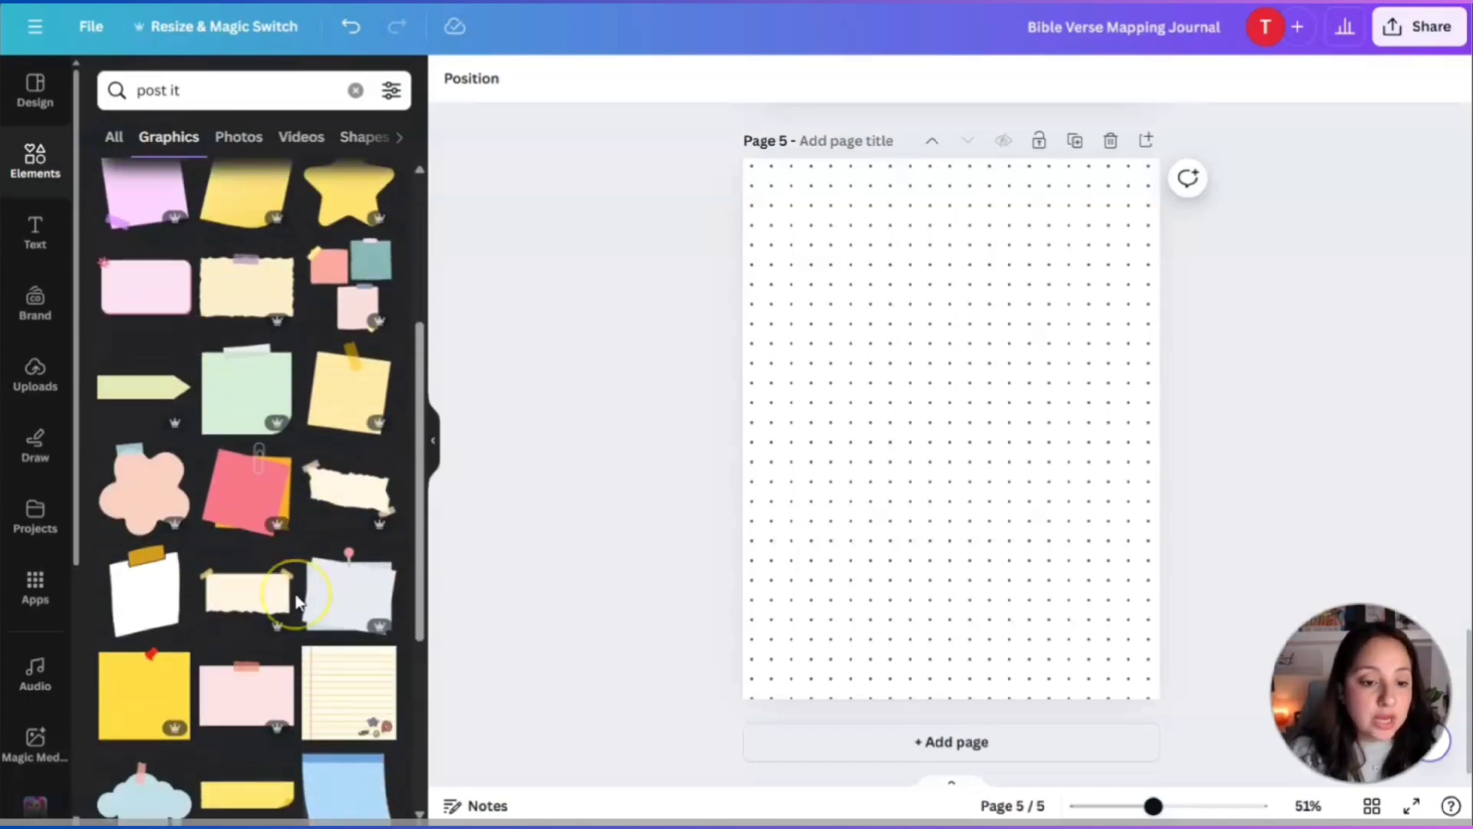
pyautogui.scroll(-3, 280, 690)
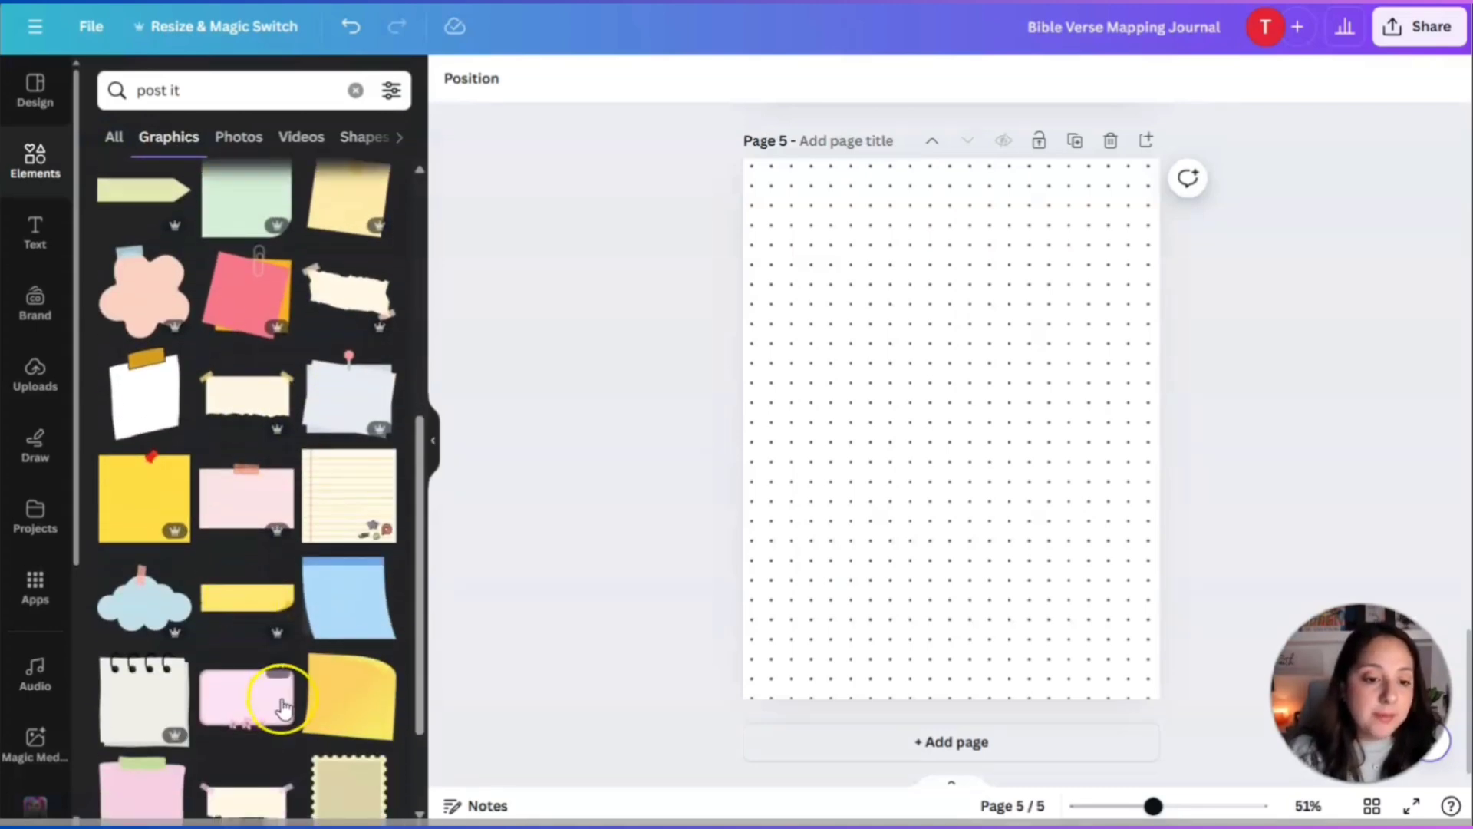
pyautogui.scroll(-2, 276, 706)
pyautogui.scroll(4, 250, 612)
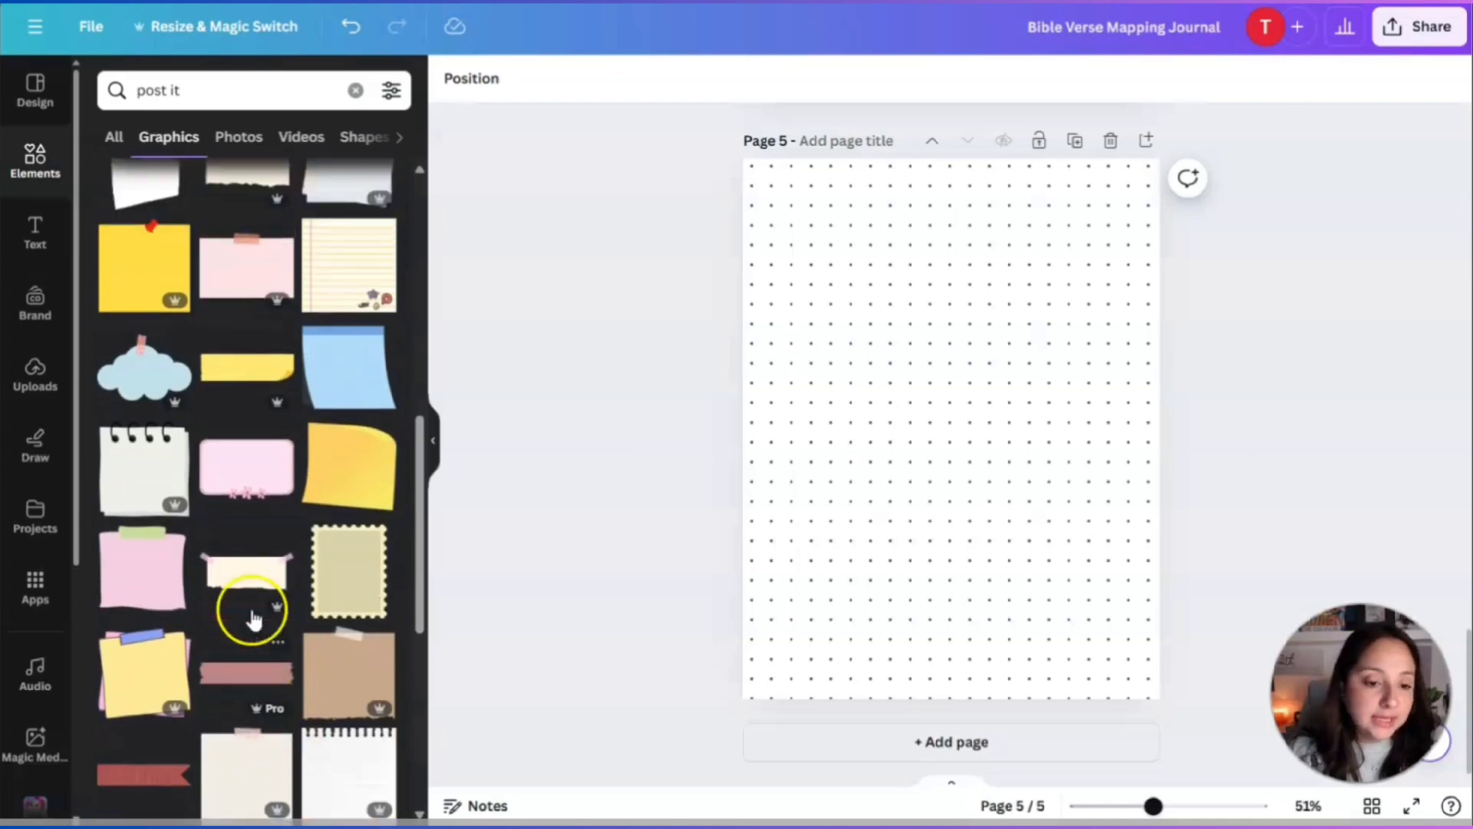
pyautogui.scroll(4, 253, 617)
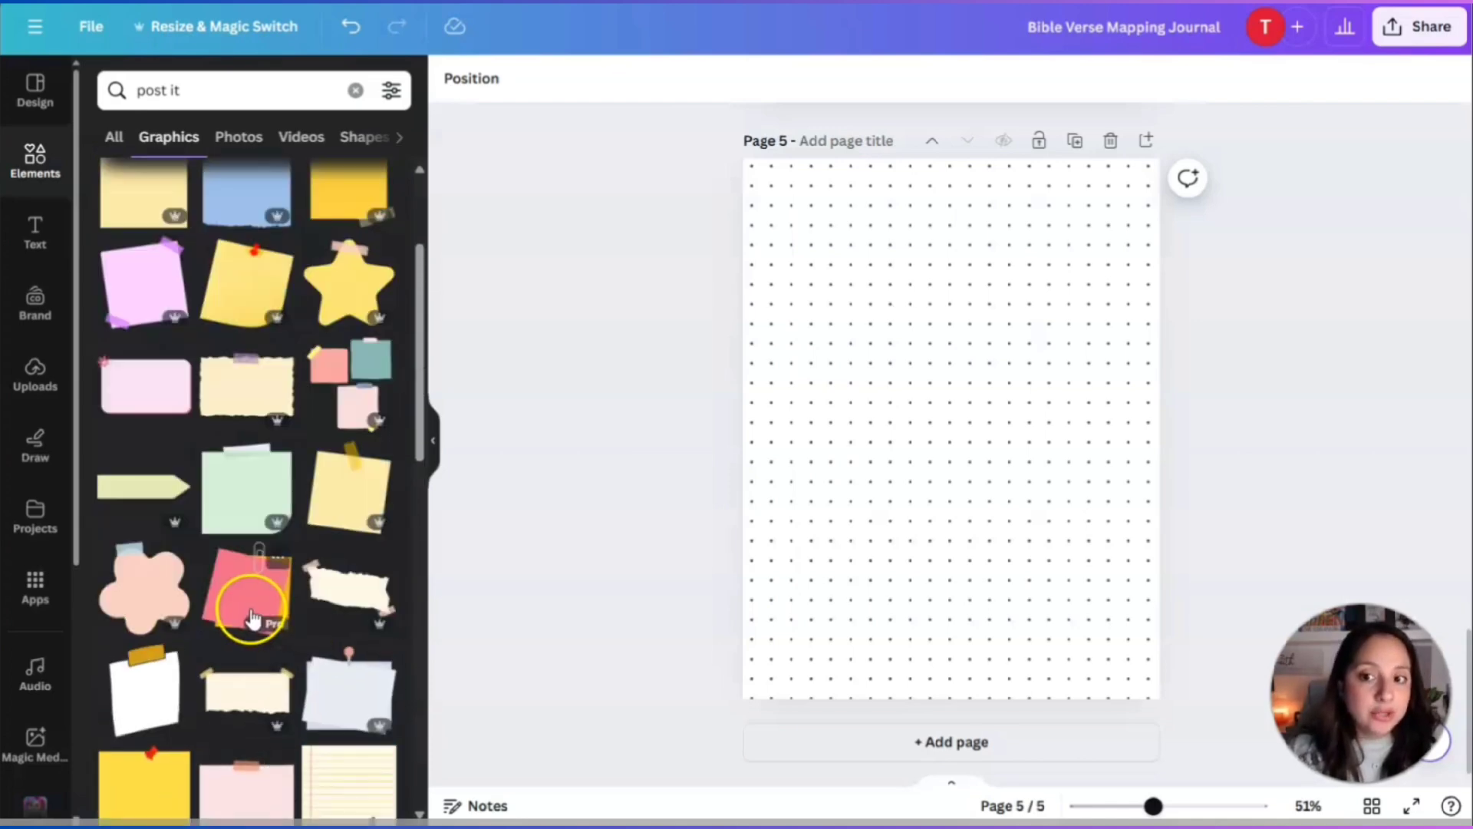
# Add the cream taped sticky note, enlarge it and move it to page 5's upper area.
pyautogui.click(250, 405)
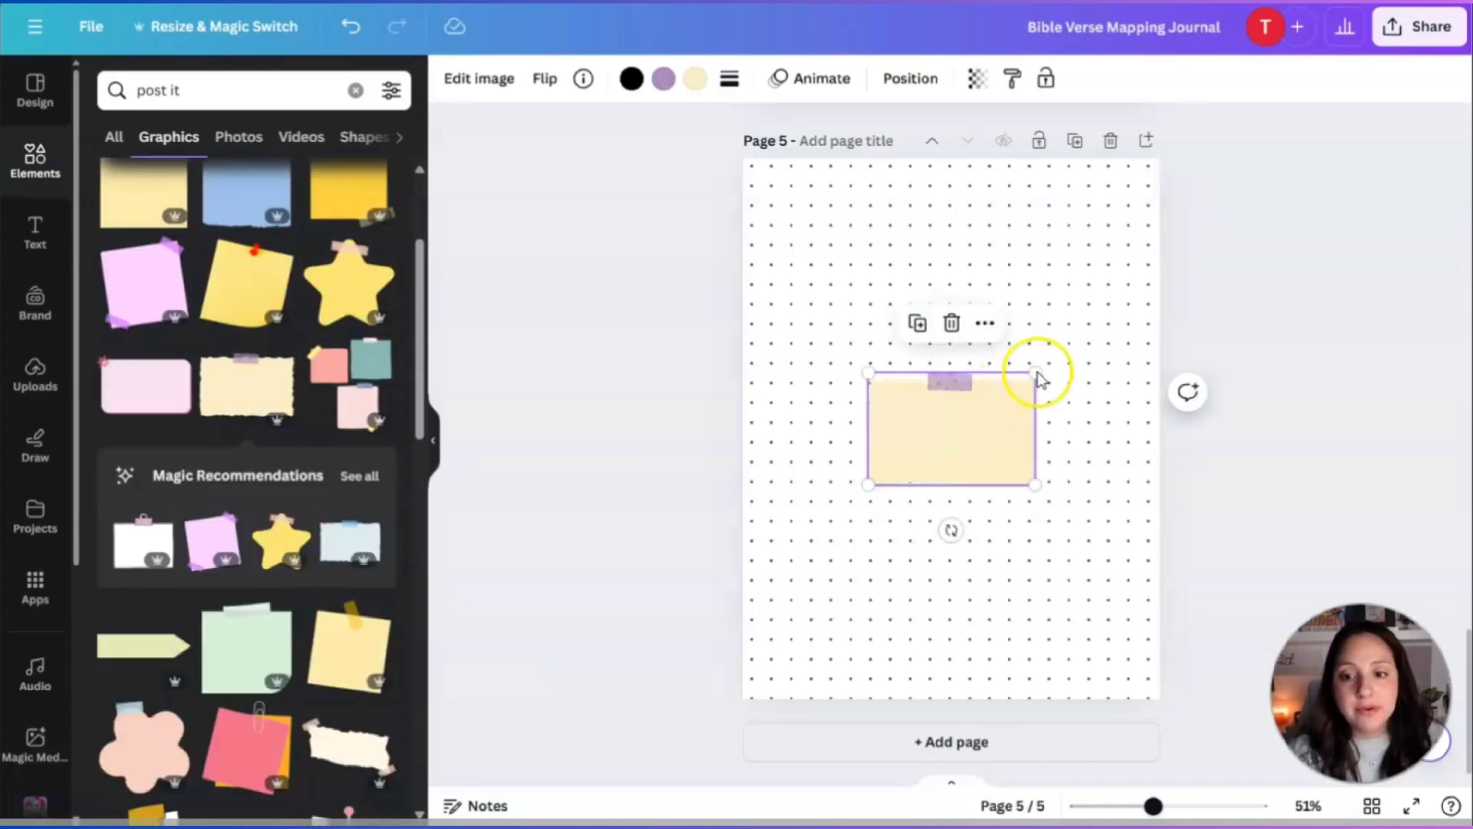
pyautogui.moveTo(1037, 373); pyautogui.dragTo(1221, 236)
pyautogui.moveTo(1037, 360); pyautogui.dragTo(953, 332)
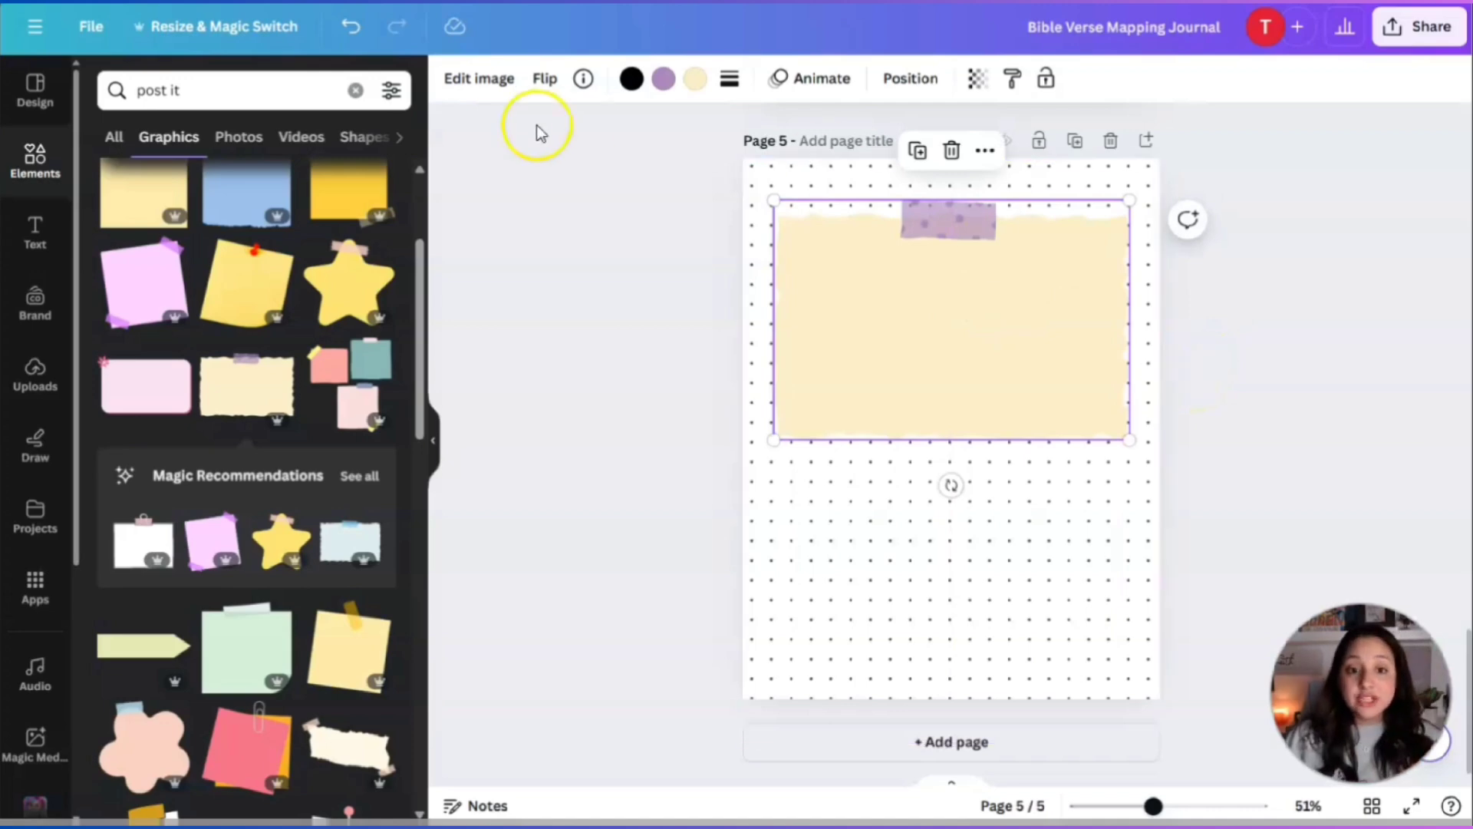
# Add a subheading text box and place the Reflection & Application heading at the sticky note's top.
pyautogui.click(35, 231)
pyautogui.click(181, 311)
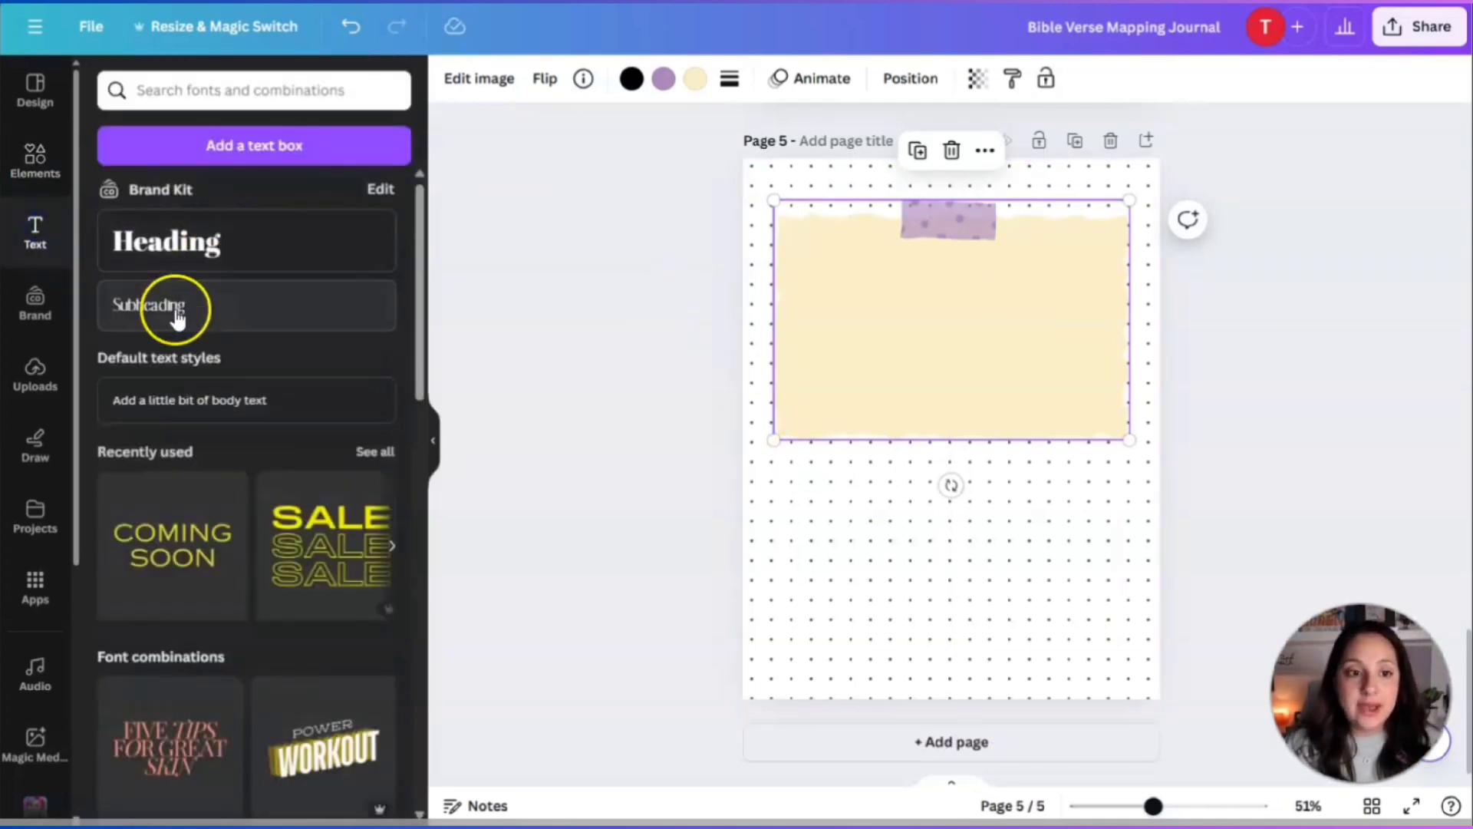
pyautogui.doubleClick(969, 451)
pyautogui.write('Ke')
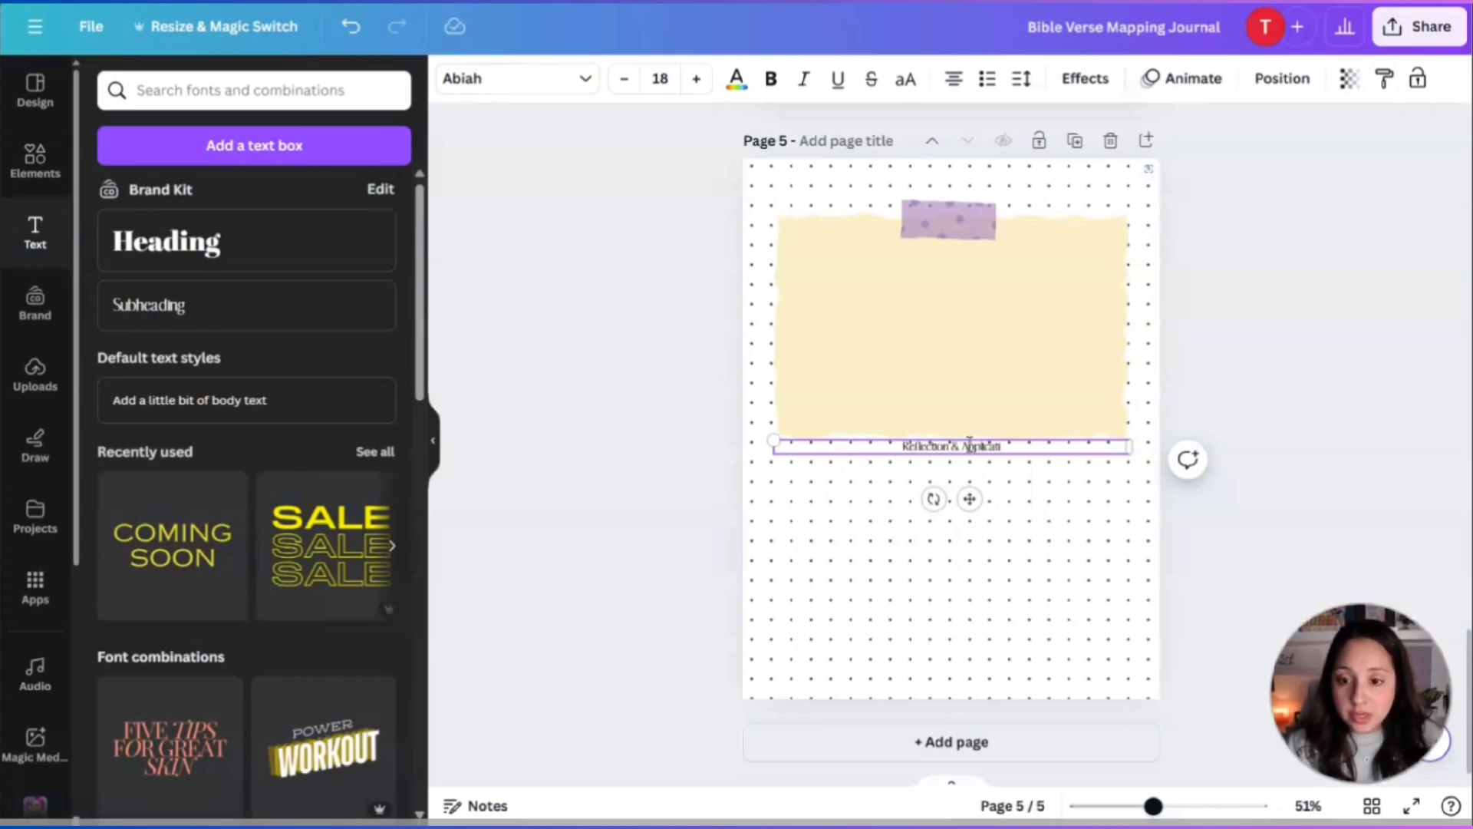
pyautogui.moveTo(970, 498); pyautogui.dragTo(970, 306)
pyautogui.click(1011, 265)
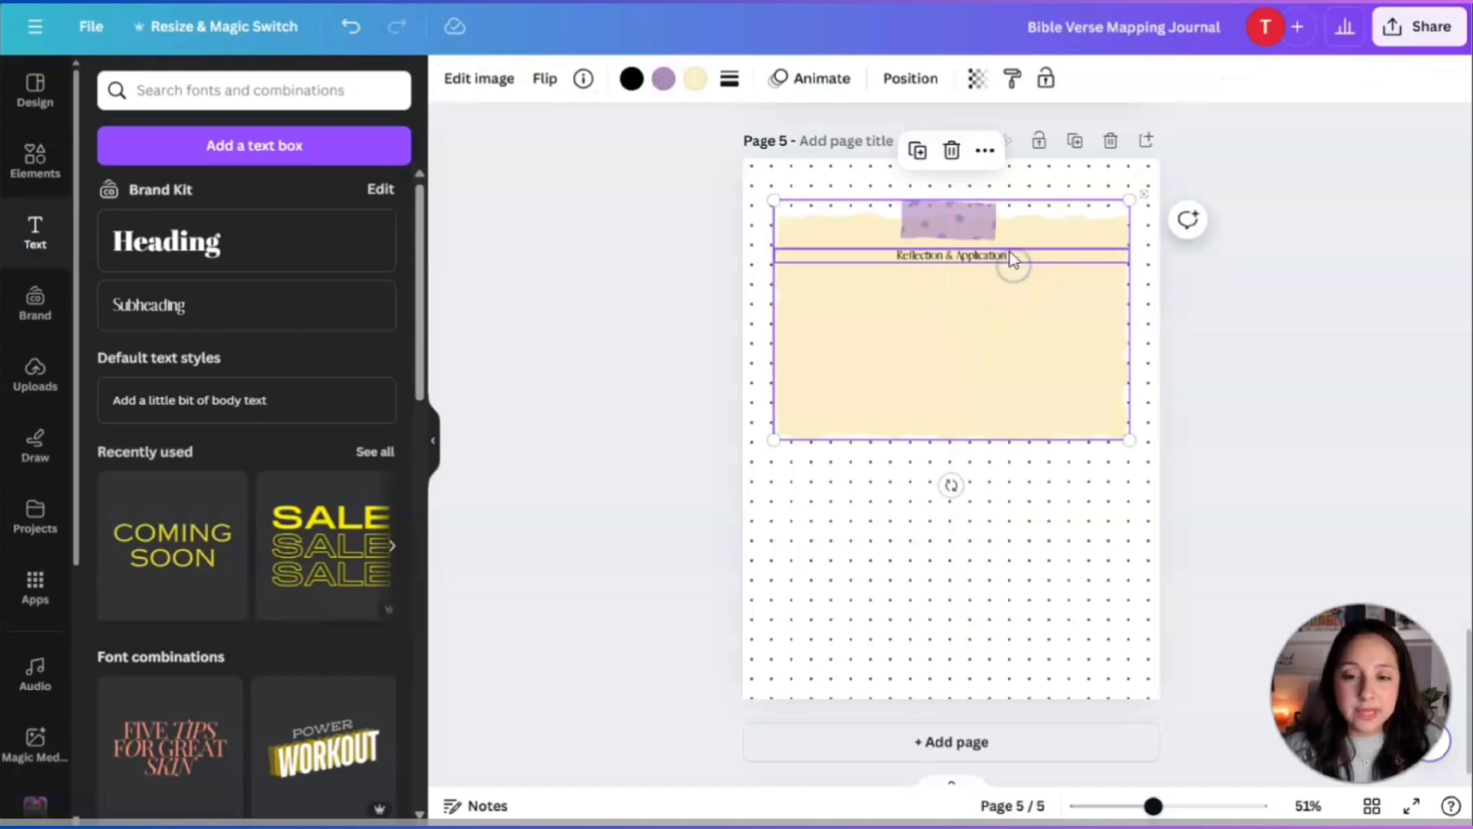
pyautogui.click(1010, 256)
pyautogui.click(998, 256)
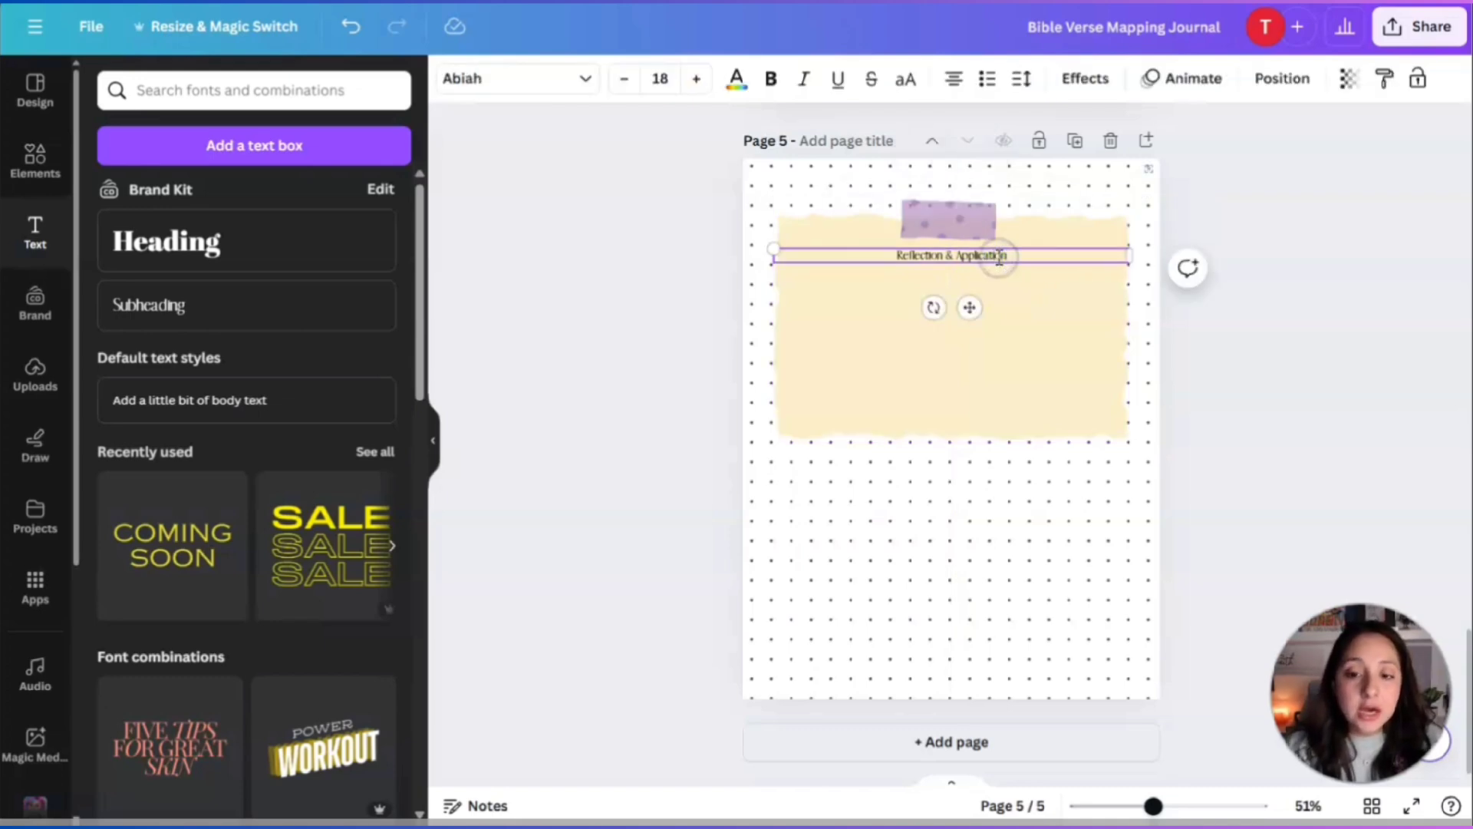
pyautogui.click(790, 298)
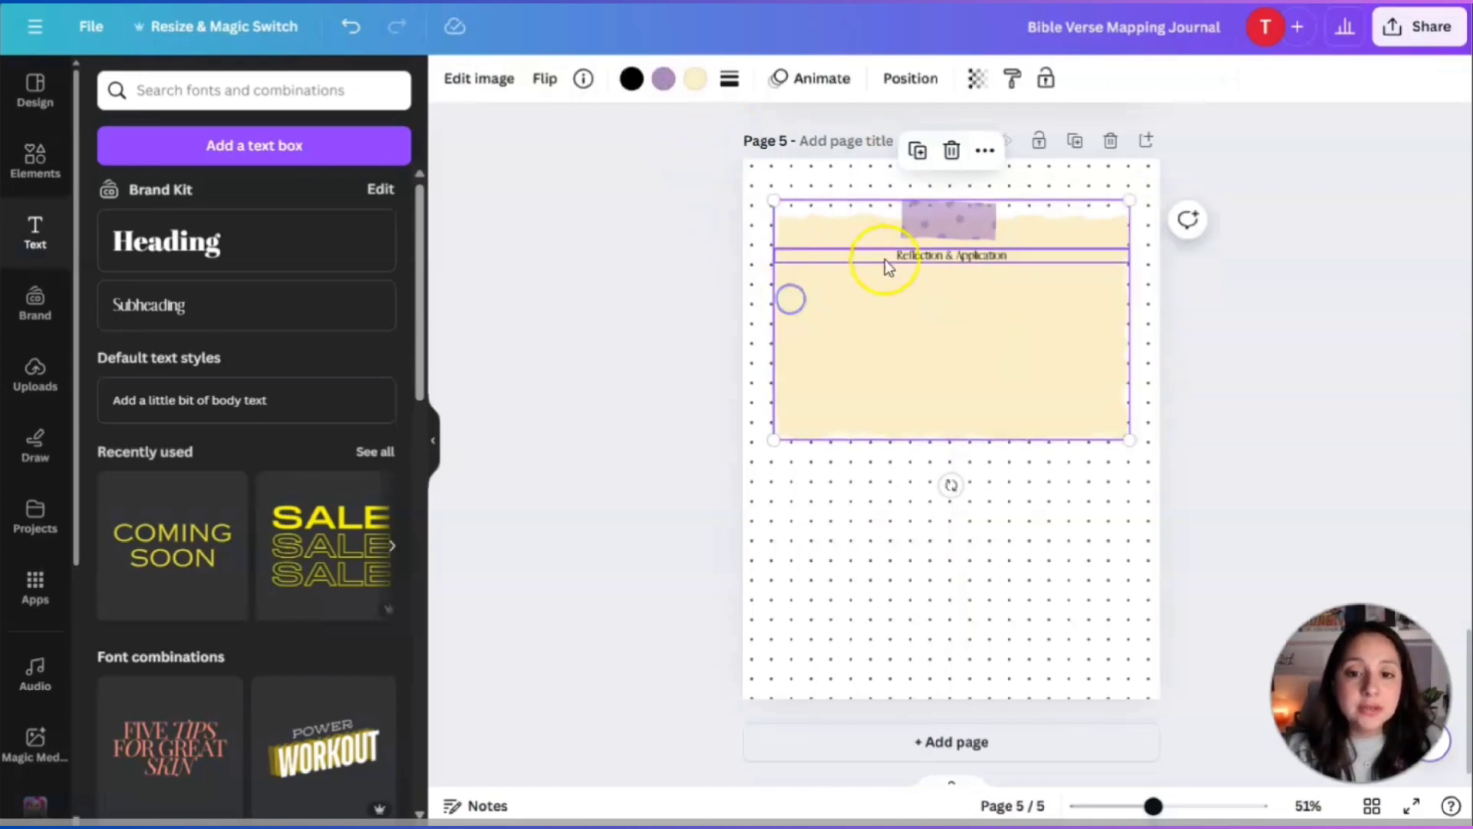
pyautogui.click(935, 266)
# Set the heading font to Brittany at size 30.
pyautogui.click(553, 80)
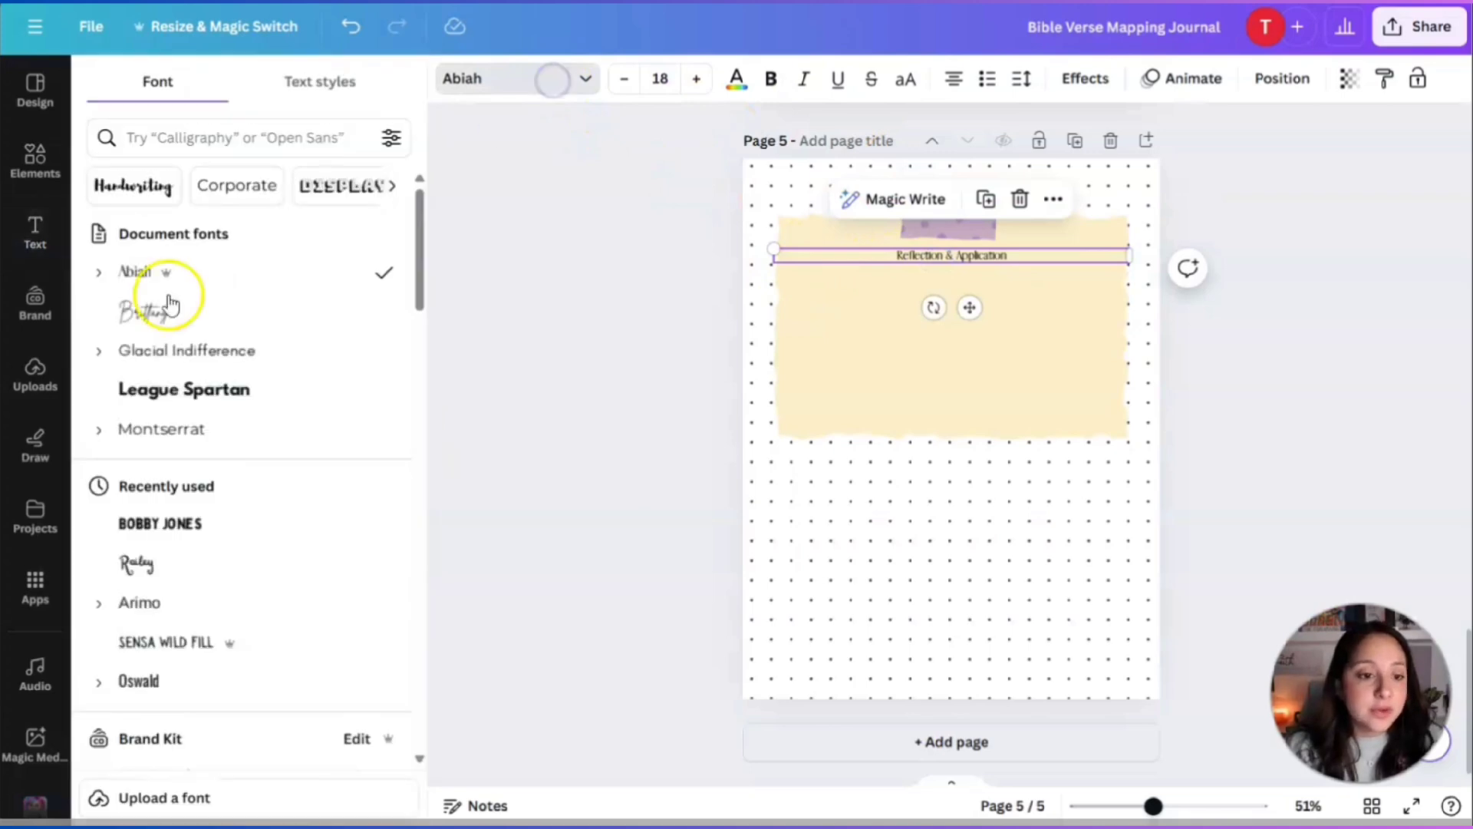
pyautogui.click(140, 308)
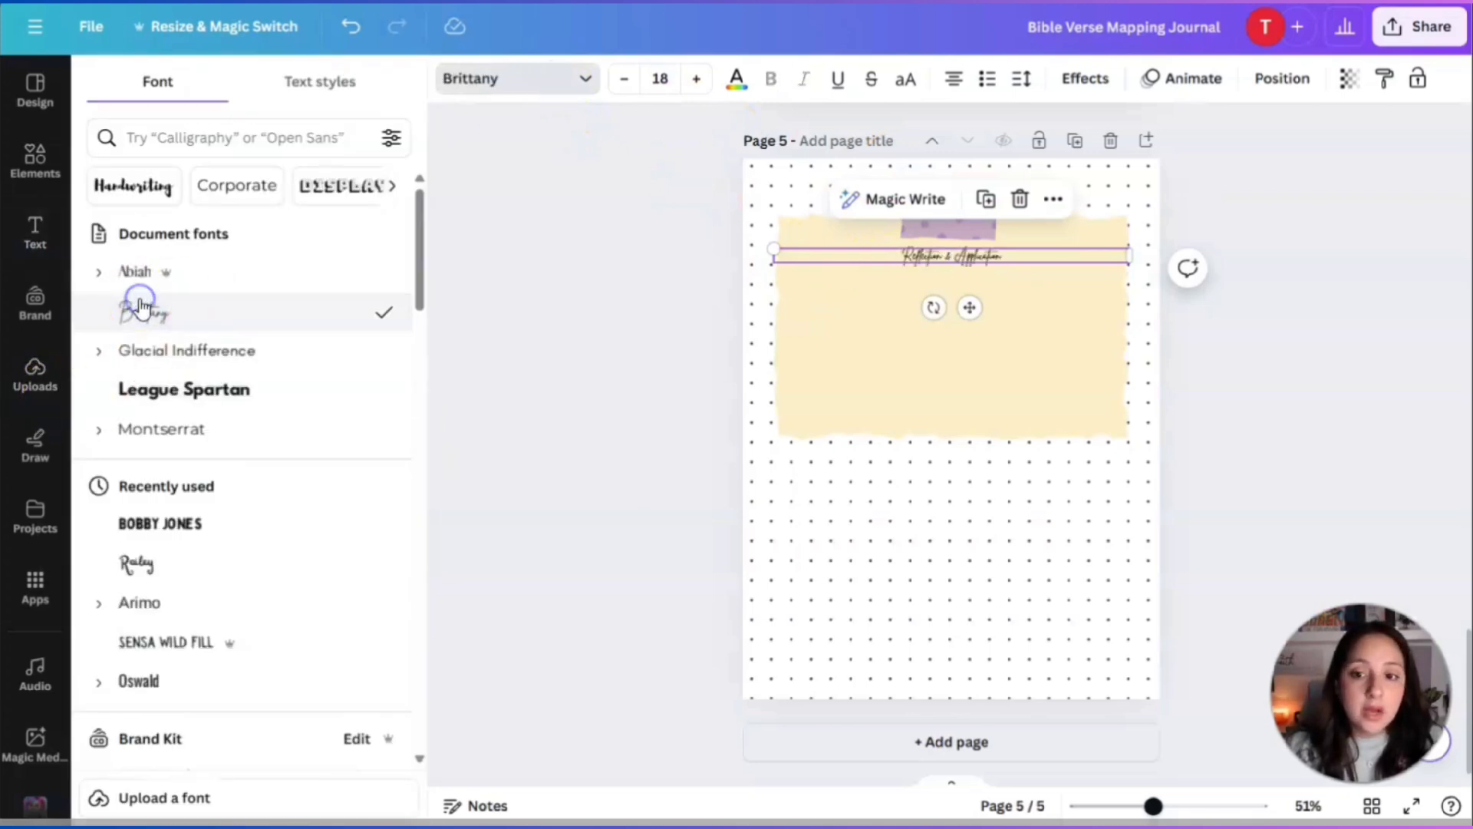
pyautogui.click(698, 80)
pyautogui.click(698, 80)
pyautogui.click(698, 80)
pyautogui.click(698, 80)
pyautogui.click(698, 80)
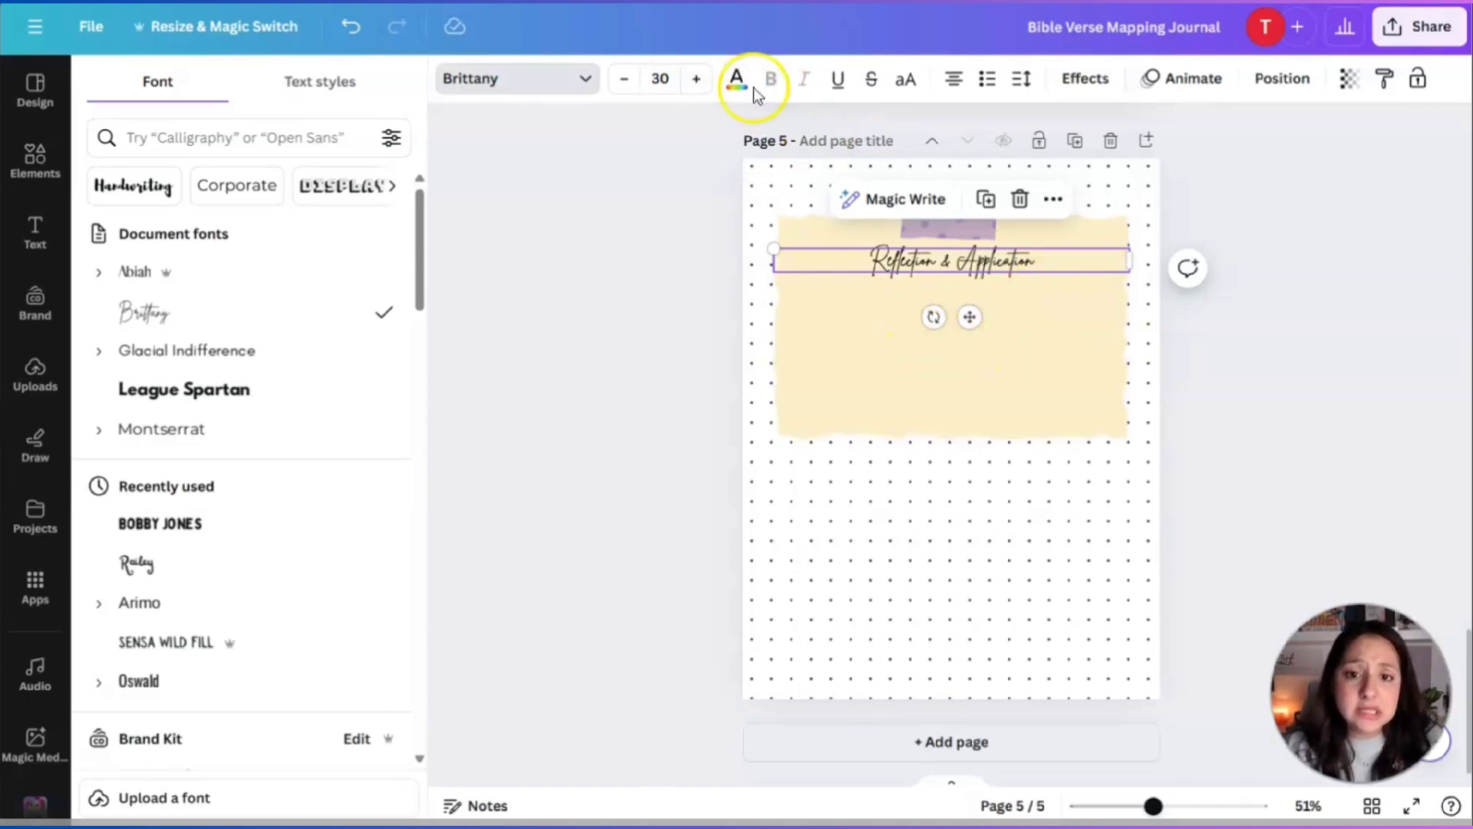
# Colour the heading with the purple #784f7d document swatch.
pyautogui.click(738, 79)
pyautogui.click(271, 198)
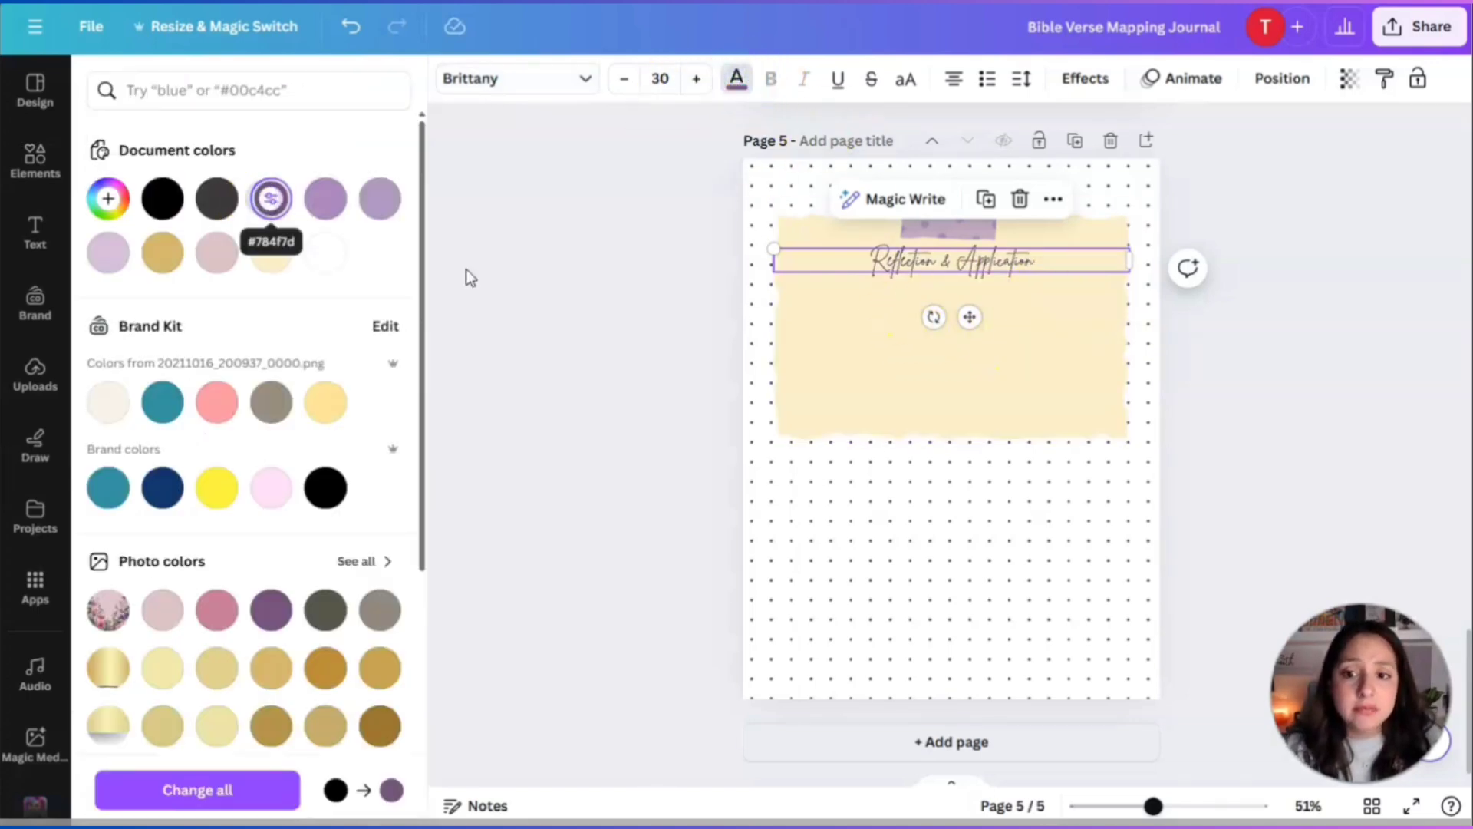
pyautogui.click(1215, 374)
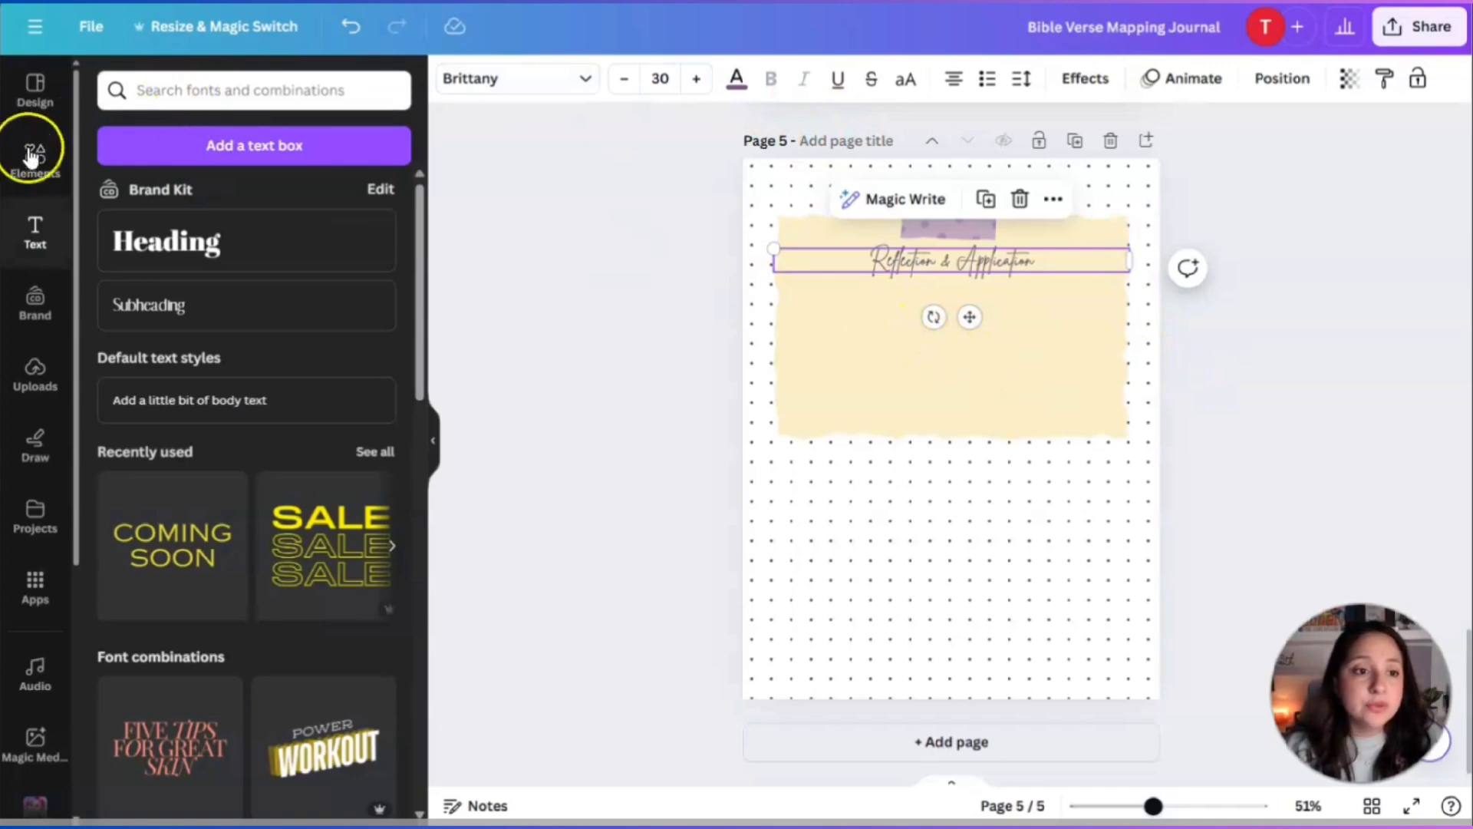
pyautogui.click(173, 107)
# Search elements for 'paper lines' and add a dark ruled-lines graphic to page 5.
pyautogui.click(108, 91)
pyautogui.write('l')
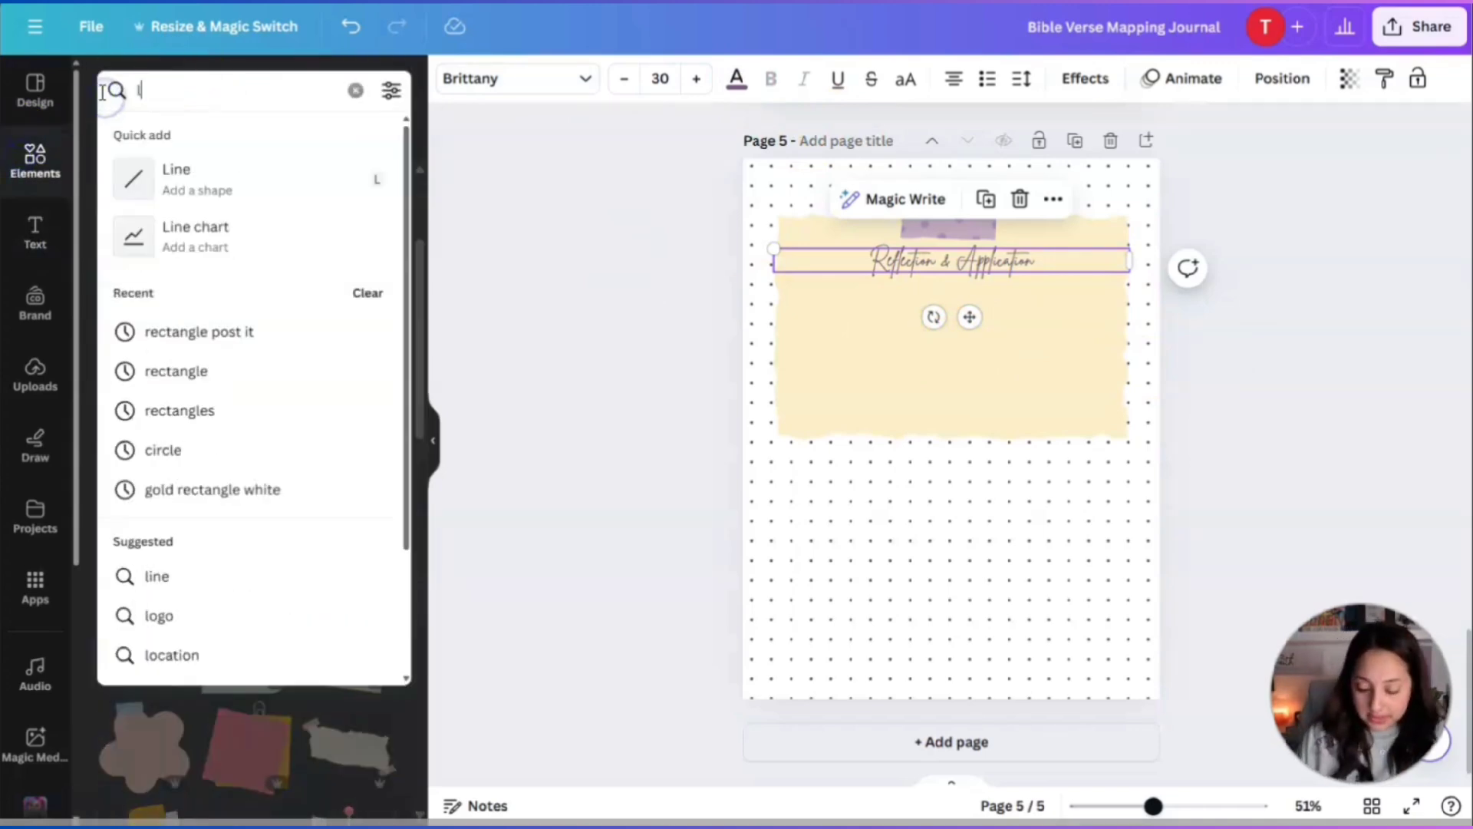
pyautogui.write('ined paper')
pyautogui.press('BackSpace')
pyautogui.press('BackSpace')
pyautogui.press('BackSpace')
pyautogui.press('BackSpace')
pyautogui.press('BackSpace')
pyautogui.press('BackSpace')
pyautogui.press('BackSpace')
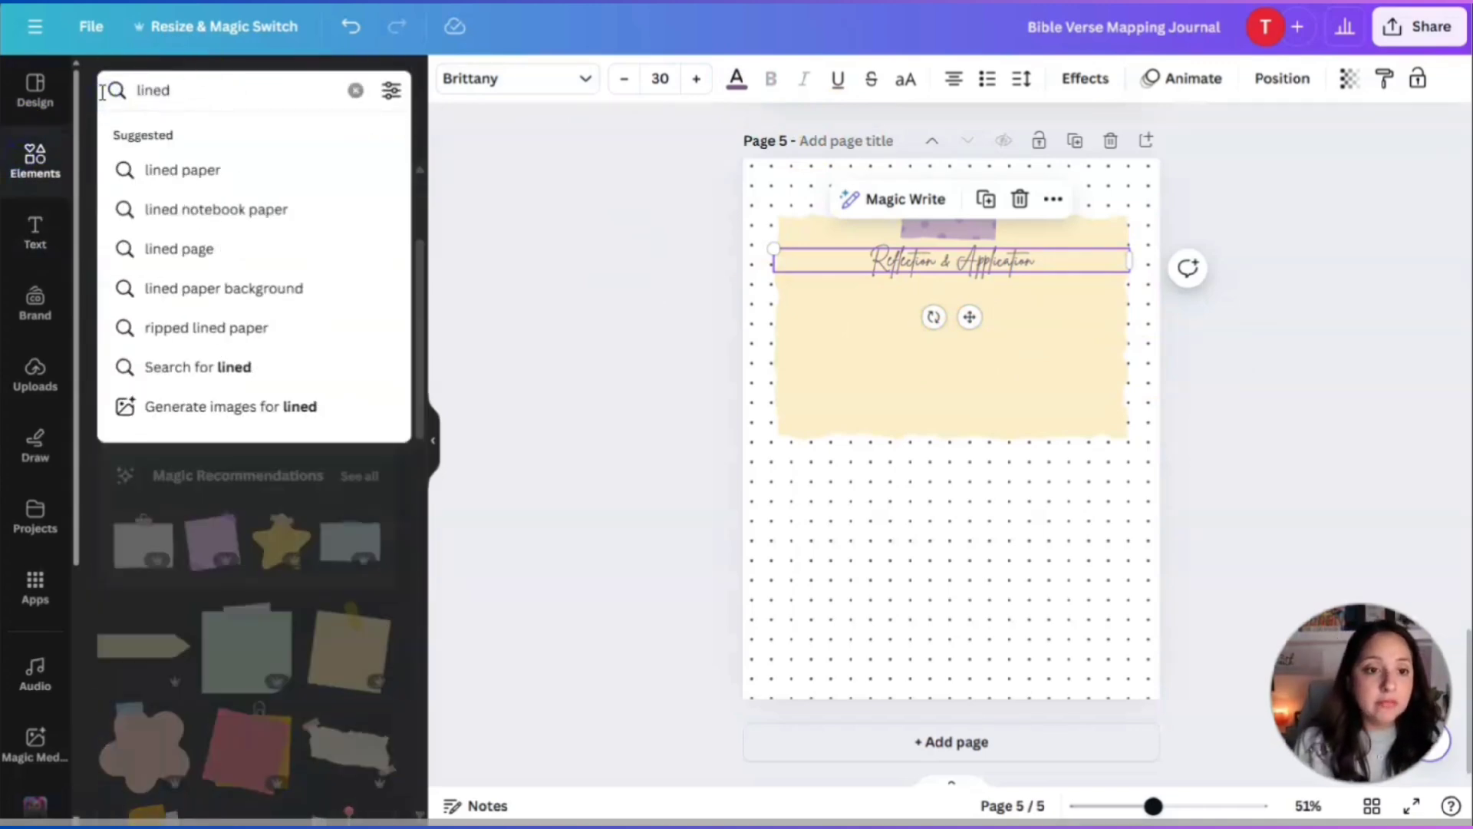
pyautogui.press('BackSpace')
pyautogui.press('BackSpace')
pyautogui.press('BackSpace')
pyautogui.write('pap')
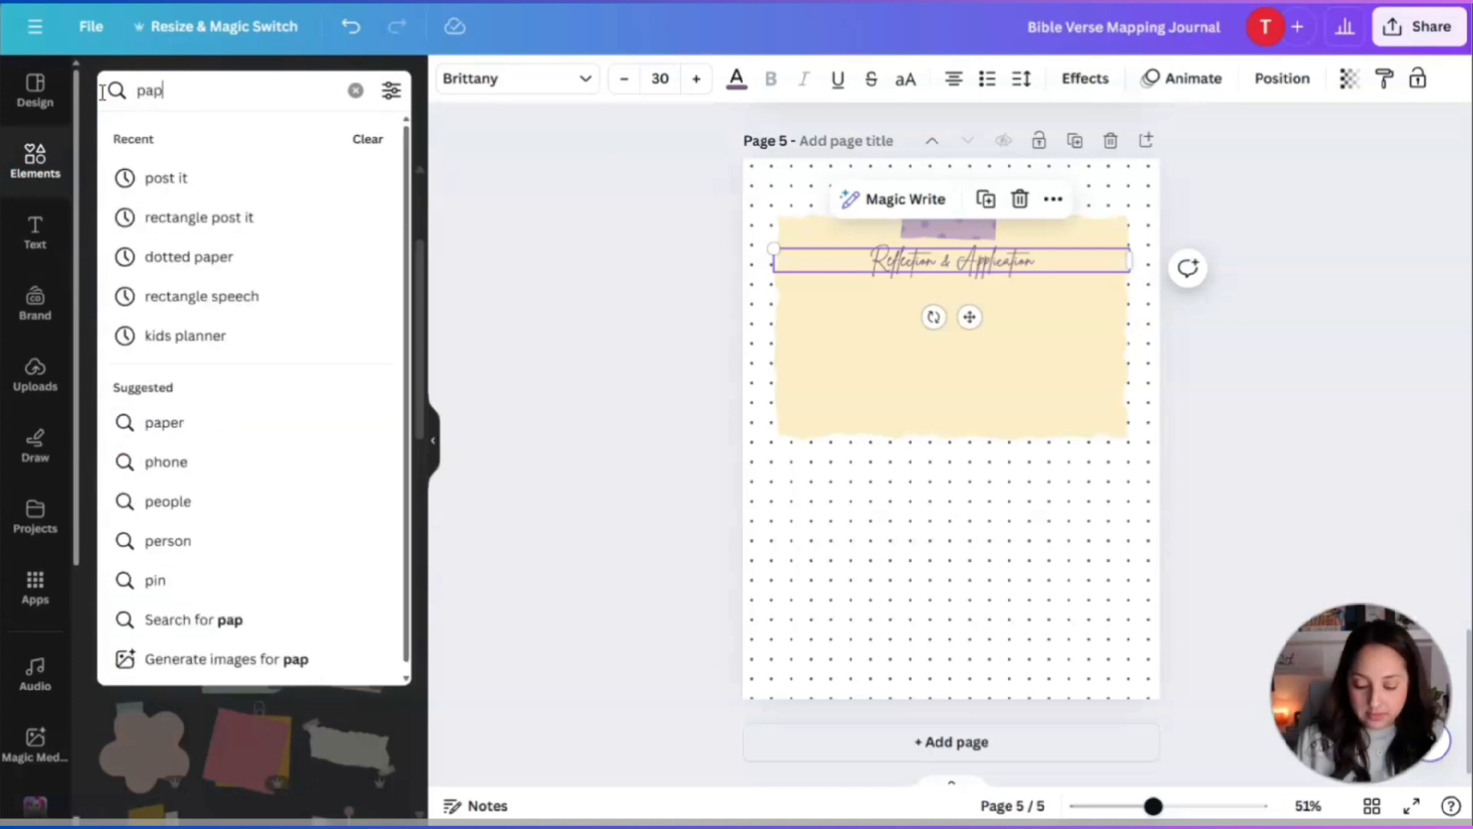
pyautogui.write('er lines')
pyautogui.press('Return')
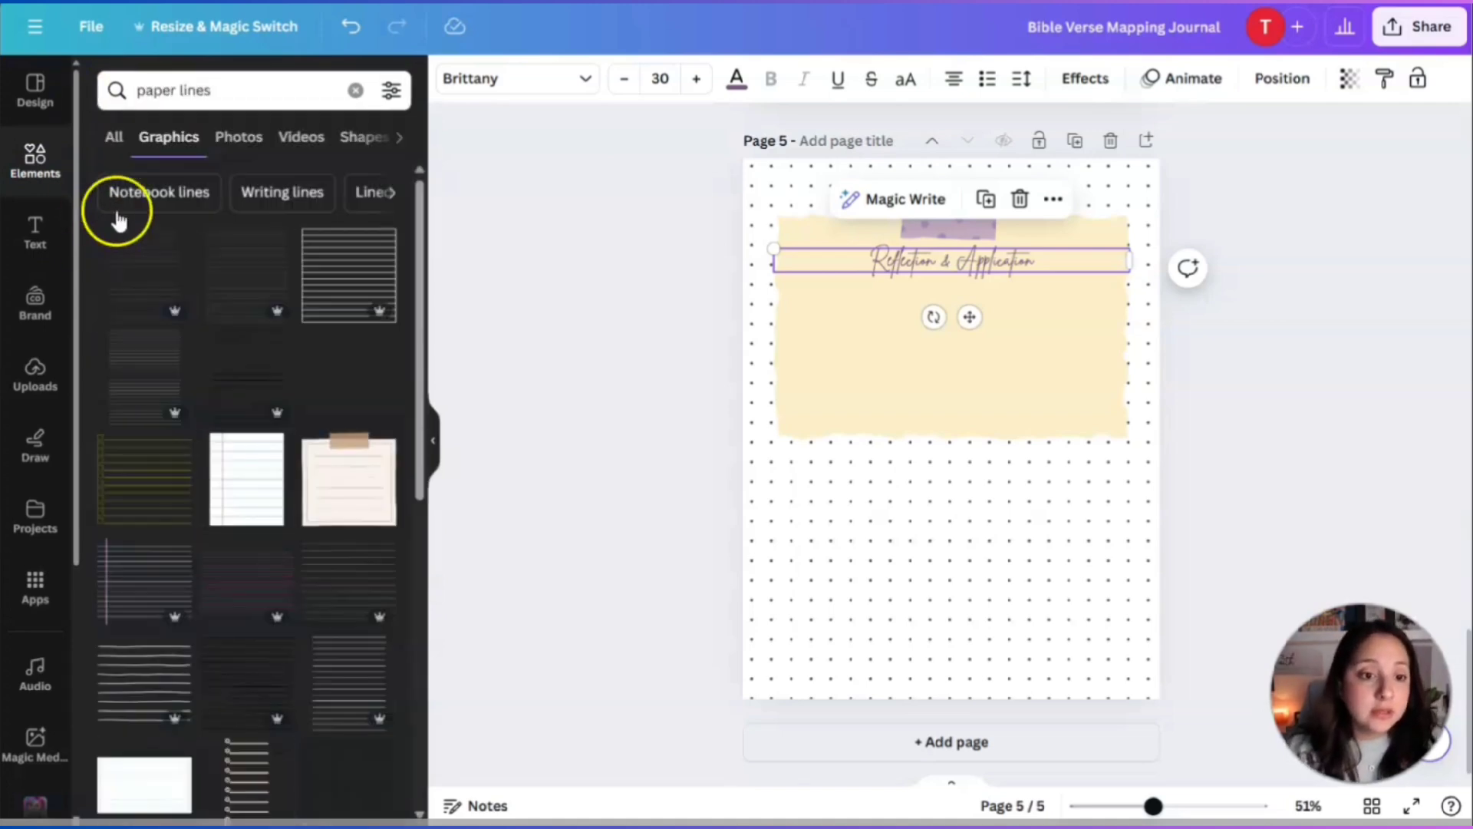
pyautogui.scroll(-2, 184, 429)
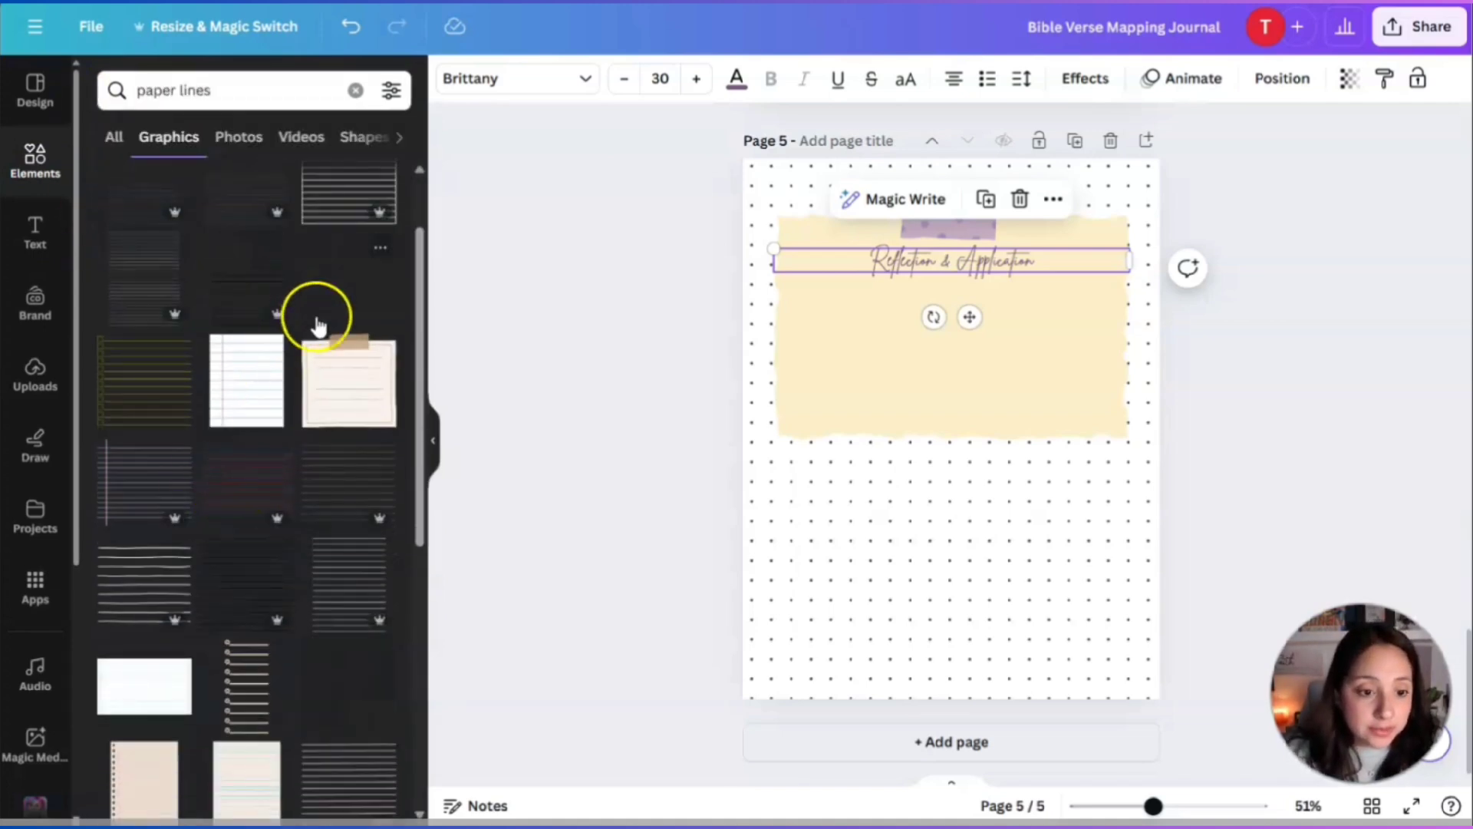
pyautogui.scroll(-2, 284, 422)
pyautogui.scroll(-1, 250, 529)
pyautogui.click(240, 392)
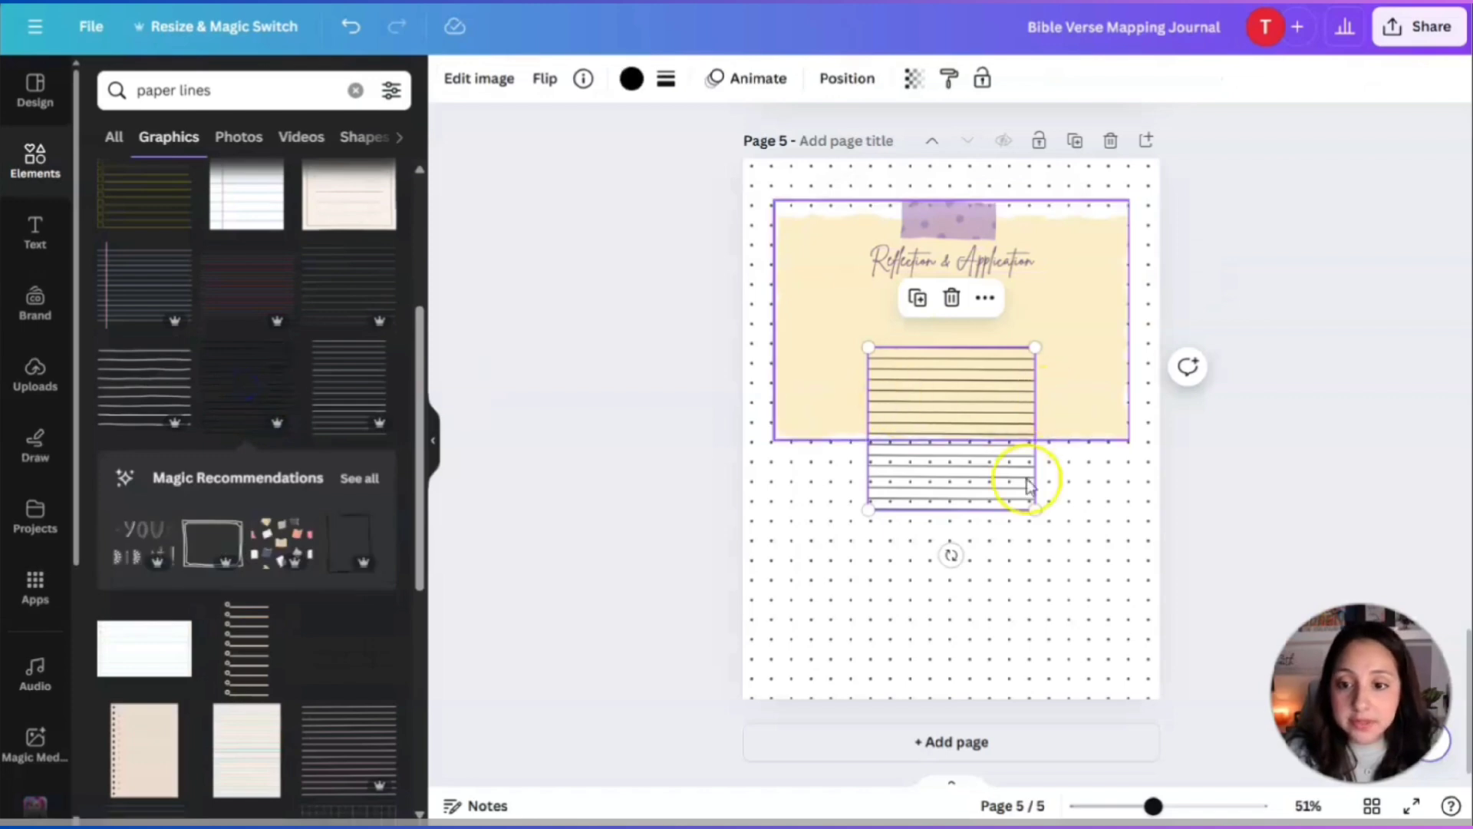
# Resize the lines graphic and centre it over the yellow note below the heading.
pyautogui.moveTo(1035, 508); pyautogui.dragTo(1215, 690)
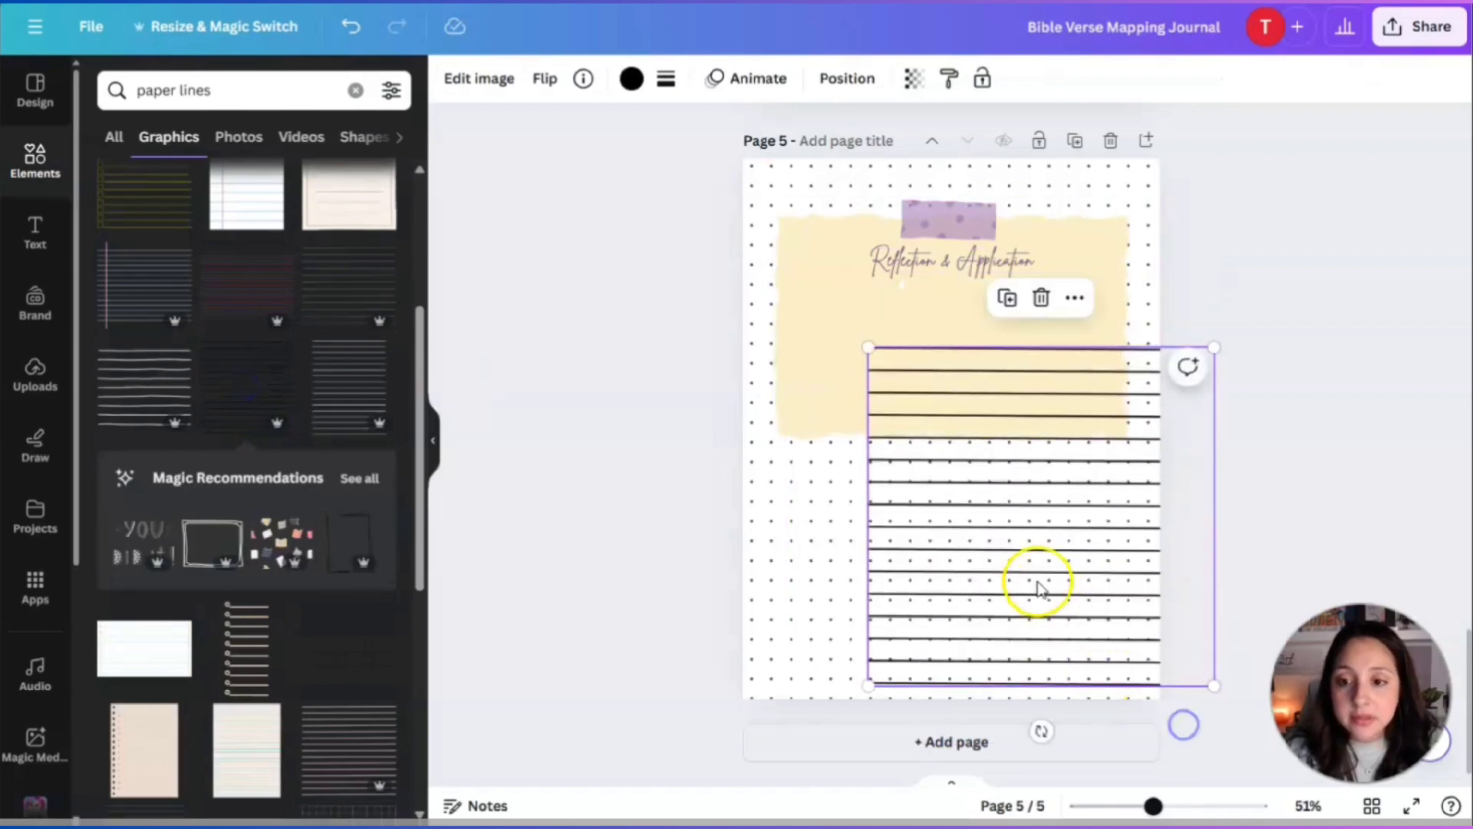
pyautogui.moveTo(1036, 586); pyautogui.dragTo(942, 511)
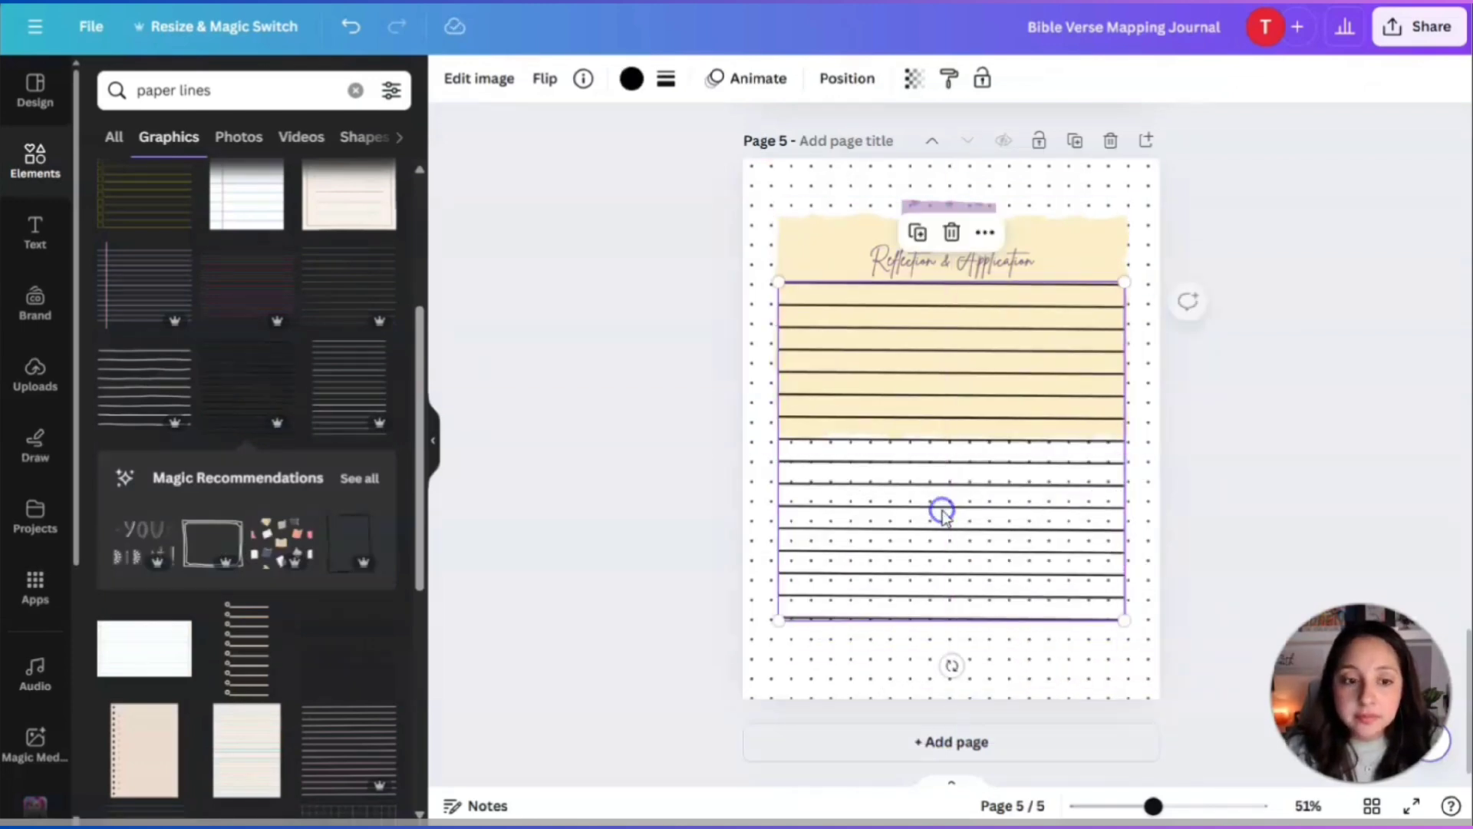
pyautogui.moveTo(775, 617); pyautogui.dragTo(826, 565)
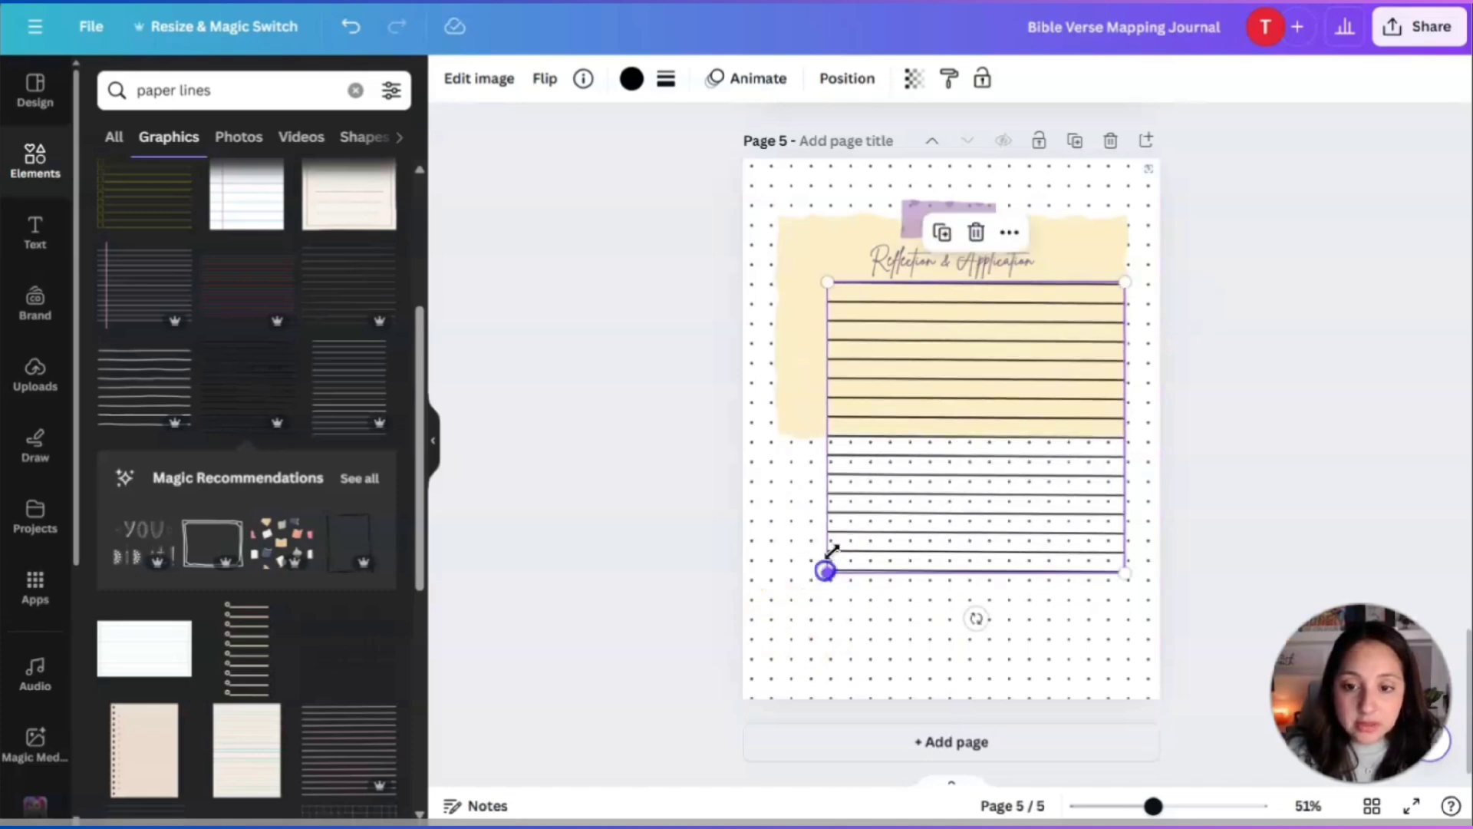
pyautogui.moveTo(1003, 421); pyautogui.dragTo(975, 444)
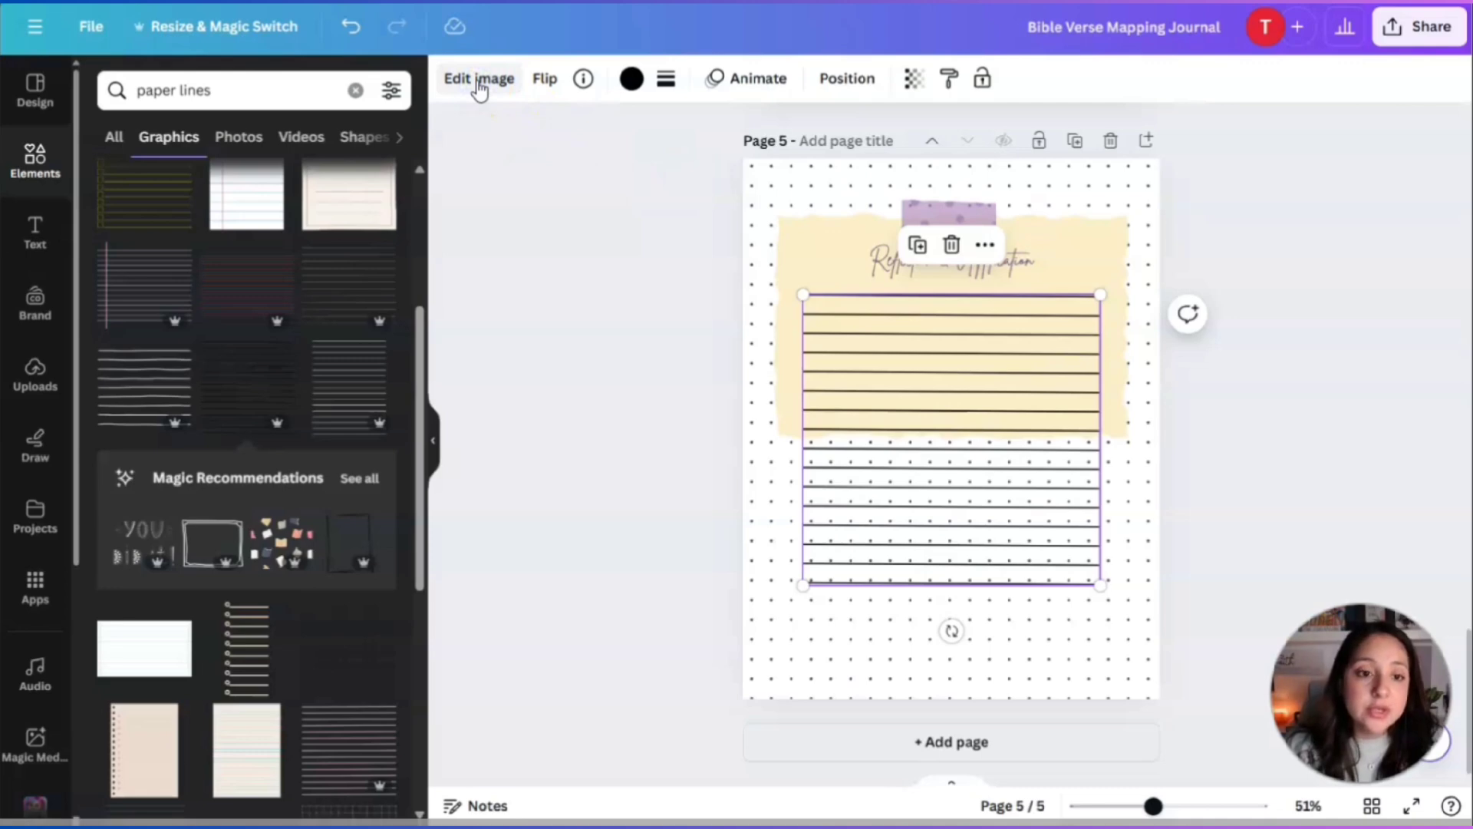
# Crop the bottom of the ruled lines so they end at the sticky note's bottom edge.
pyautogui.click(479, 80)
pyautogui.click(373, 86)
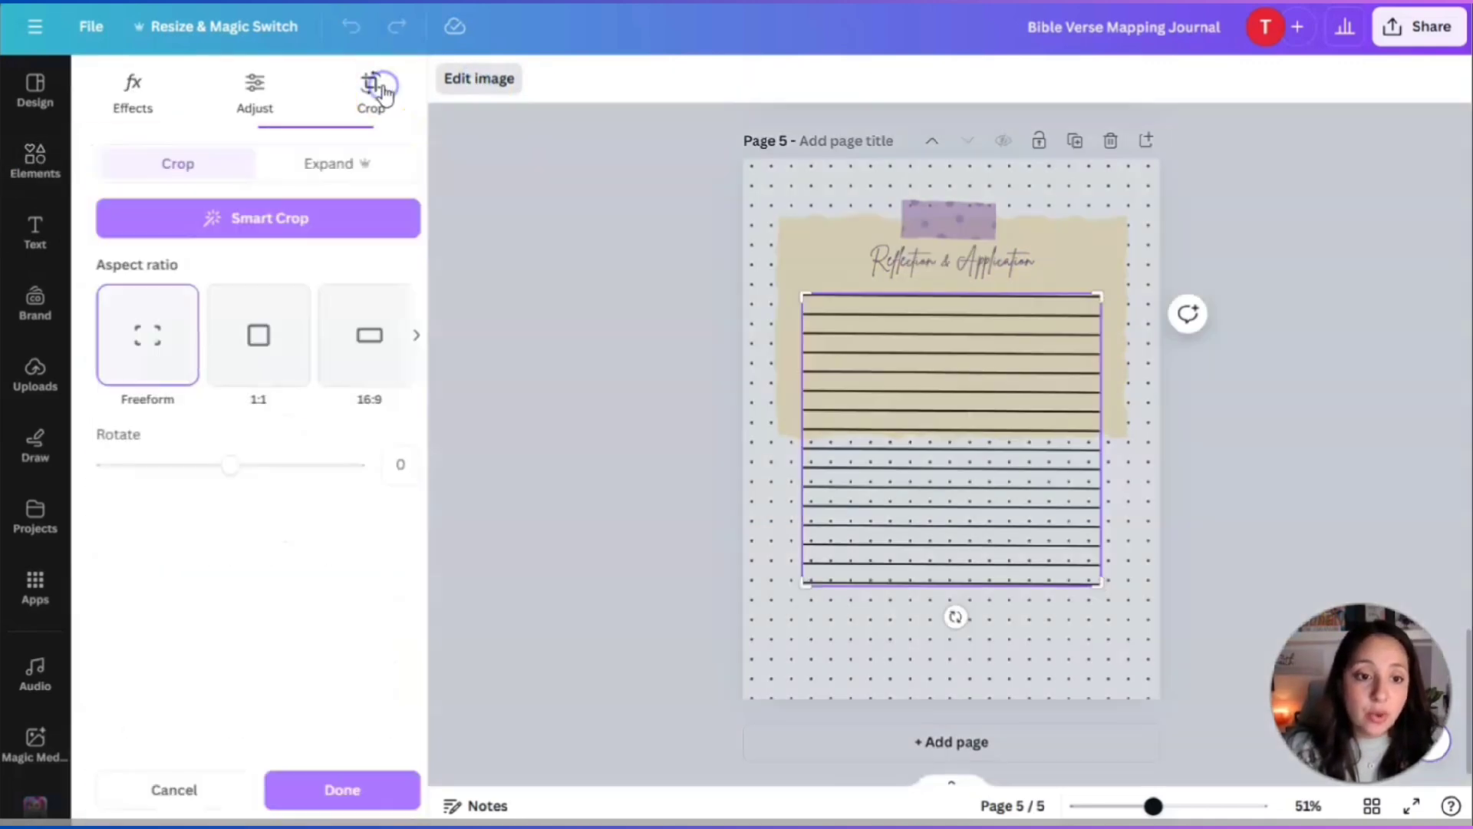
pyautogui.moveTo(808, 588); pyautogui.dragTo(799, 424)
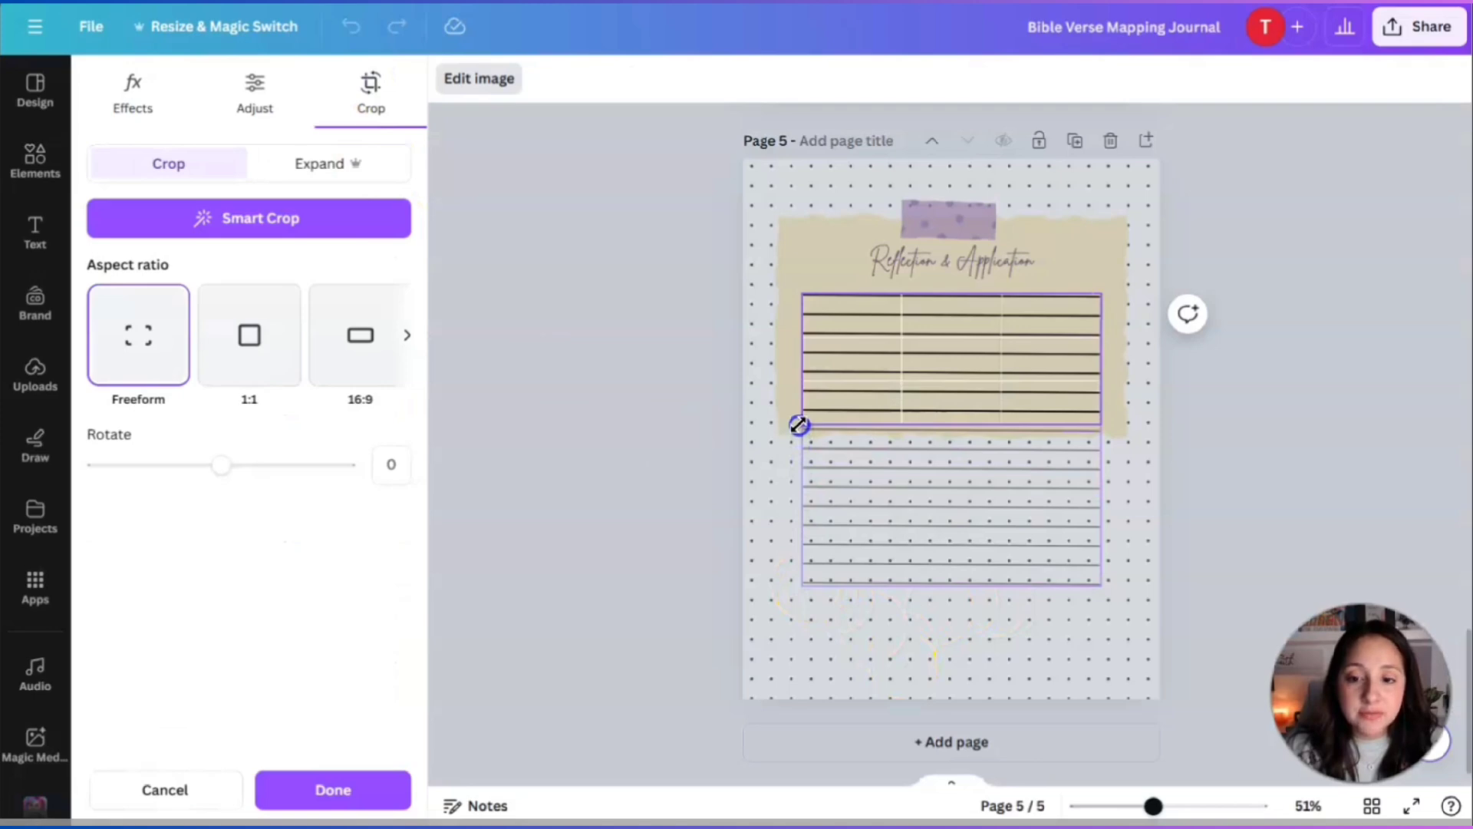
pyautogui.click(333, 789)
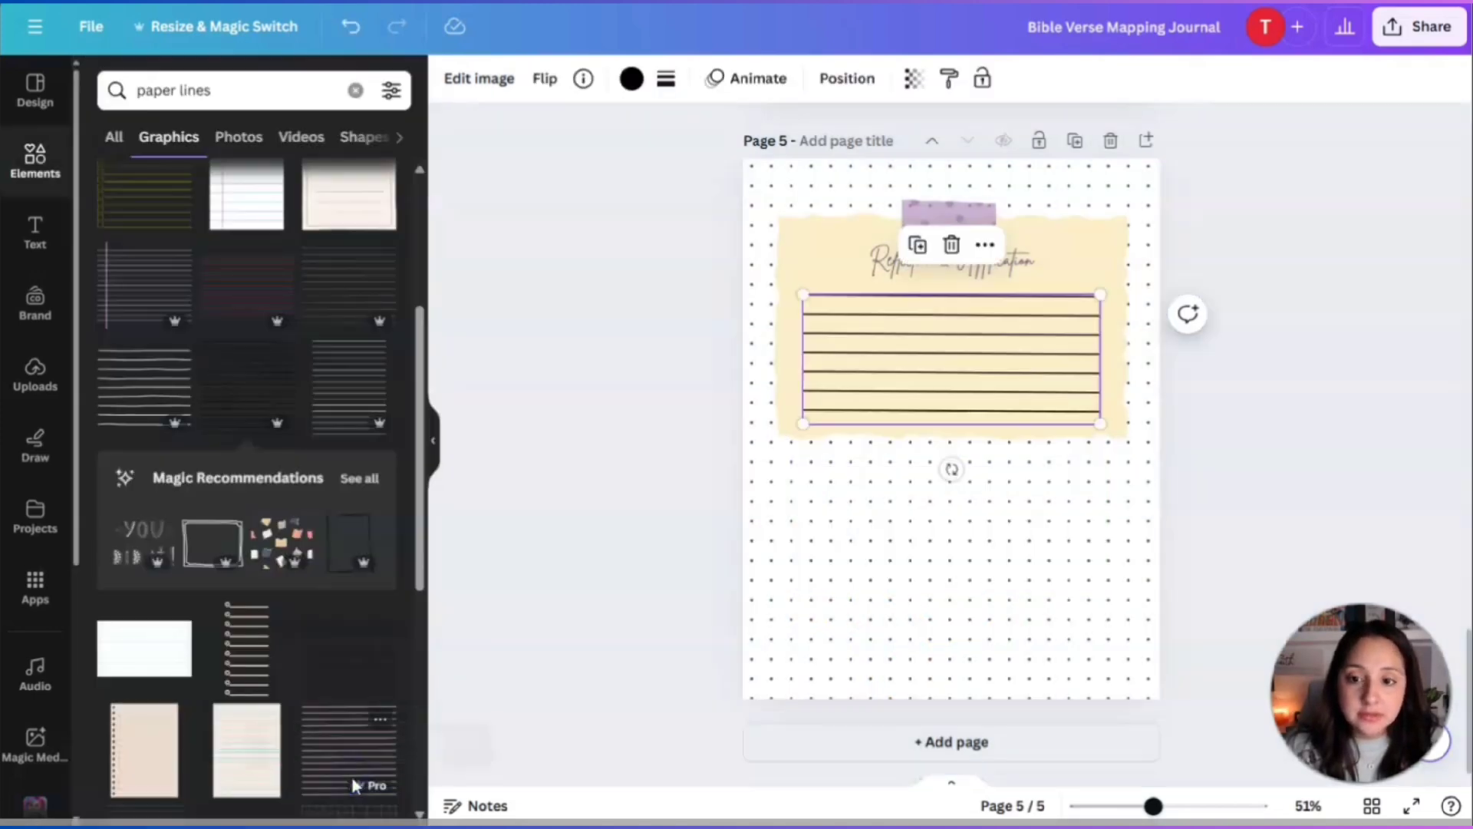
pyautogui.click(953, 586)
pyautogui.click(1031, 348)
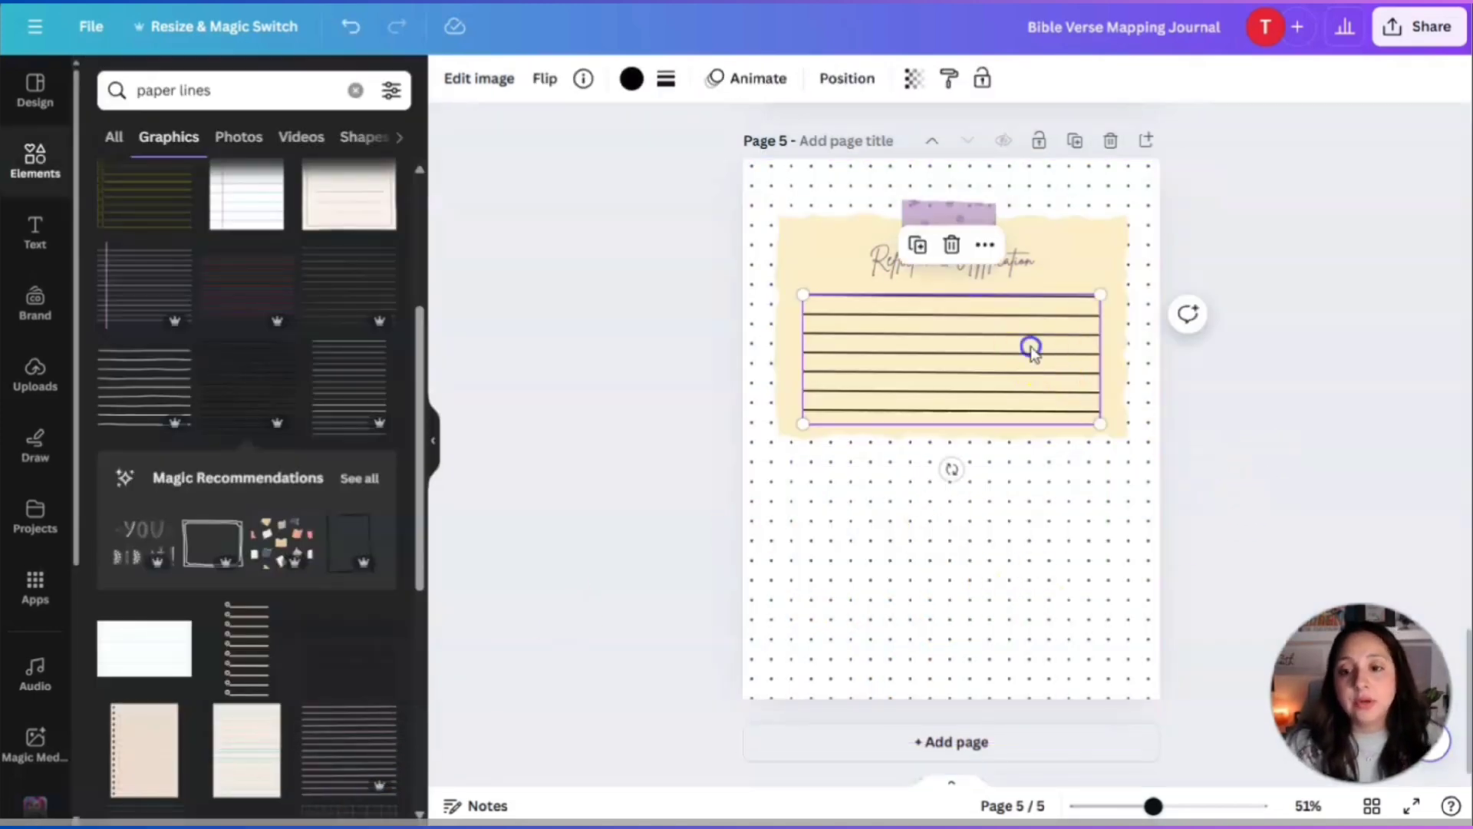
pyautogui.click(1261, 410)
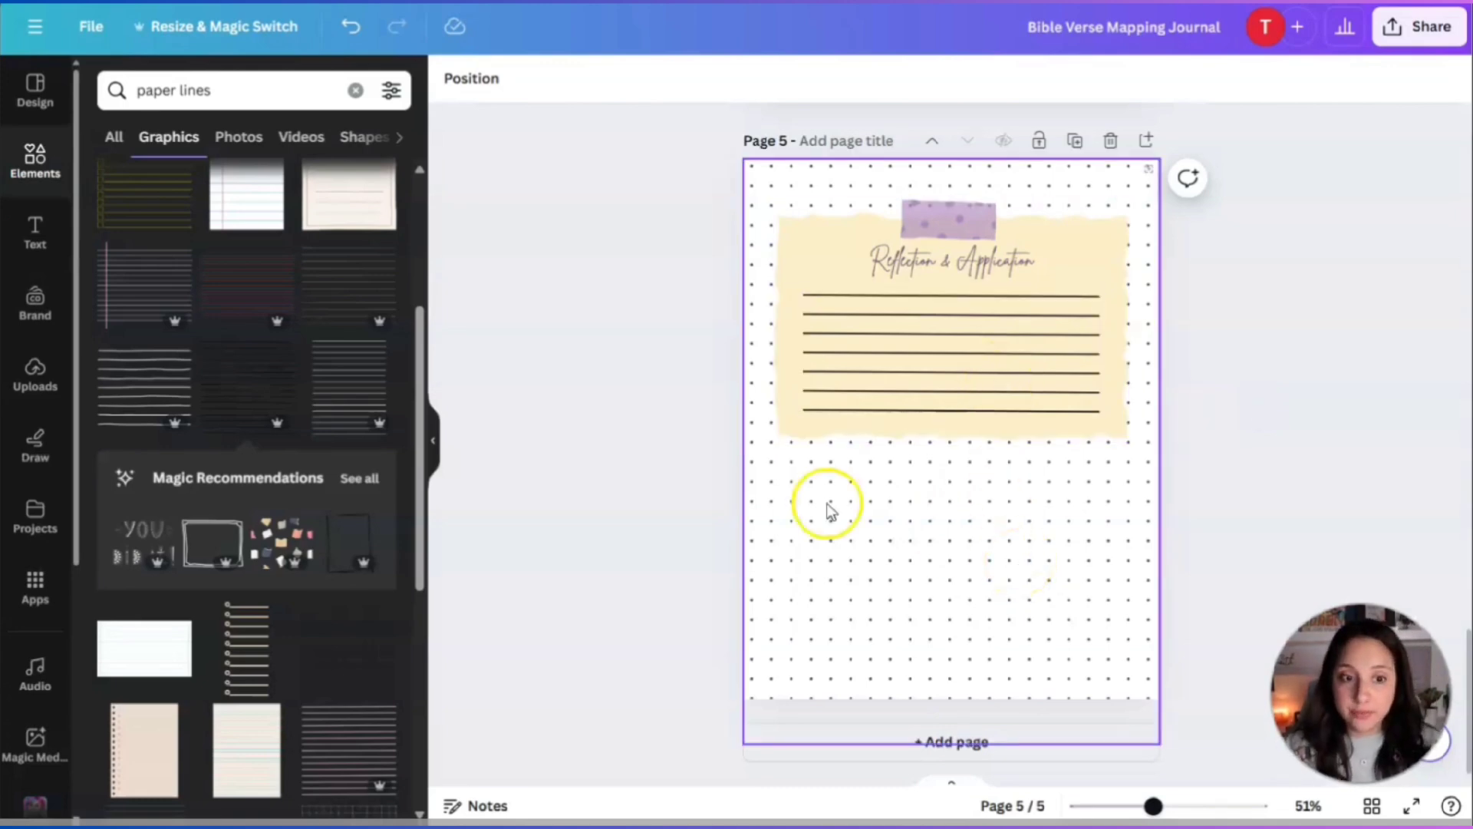
# Replace the 'paper lines' search with 'post it' and filter the results to Graphics.
pyautogui.scroll(2, 789, 519)
pyautogui.scroll(-2, 1069, 519)
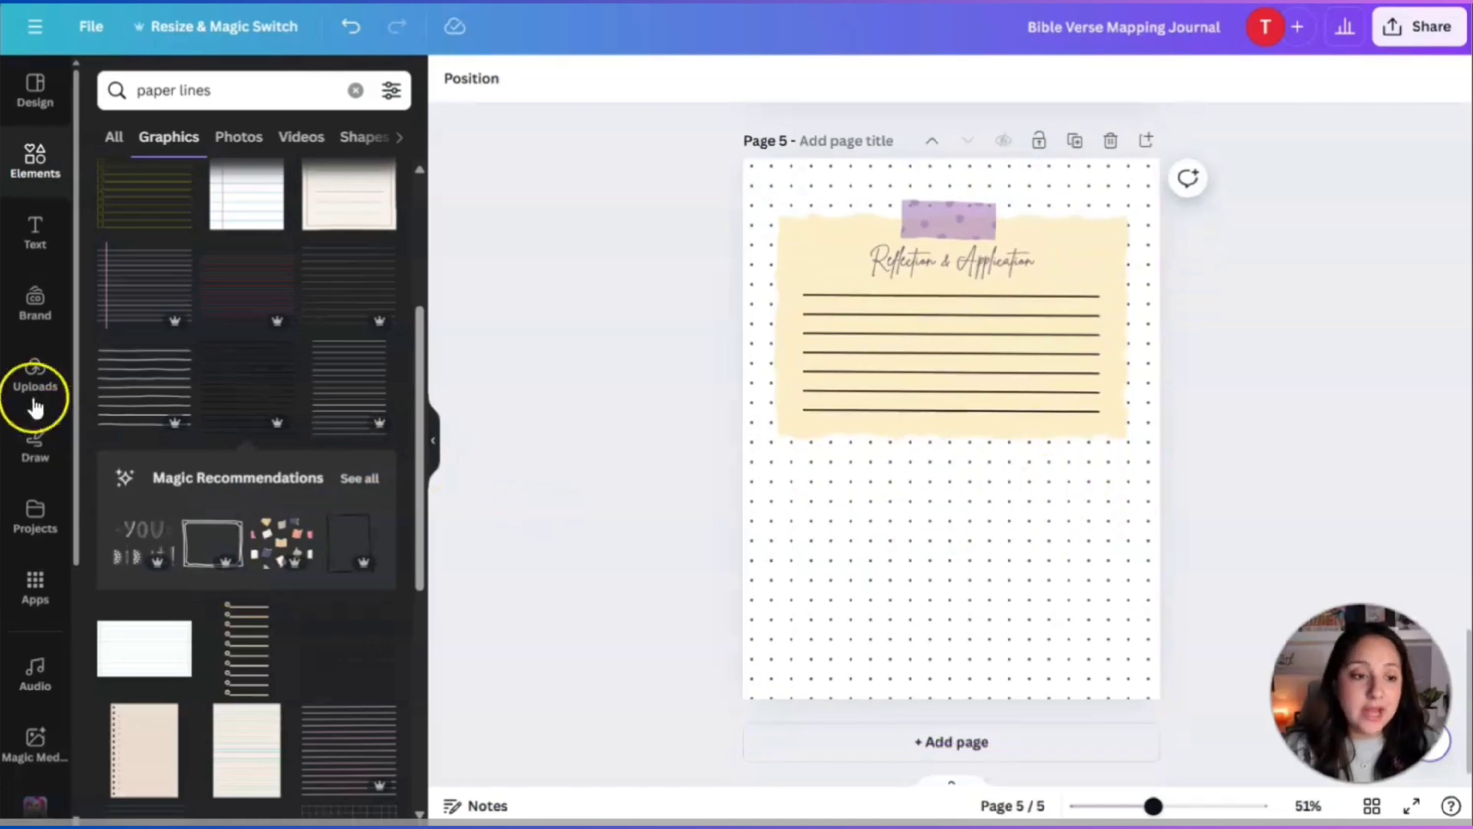
pyautogui.click(111, 150)
pyautogui.click(320, 89)
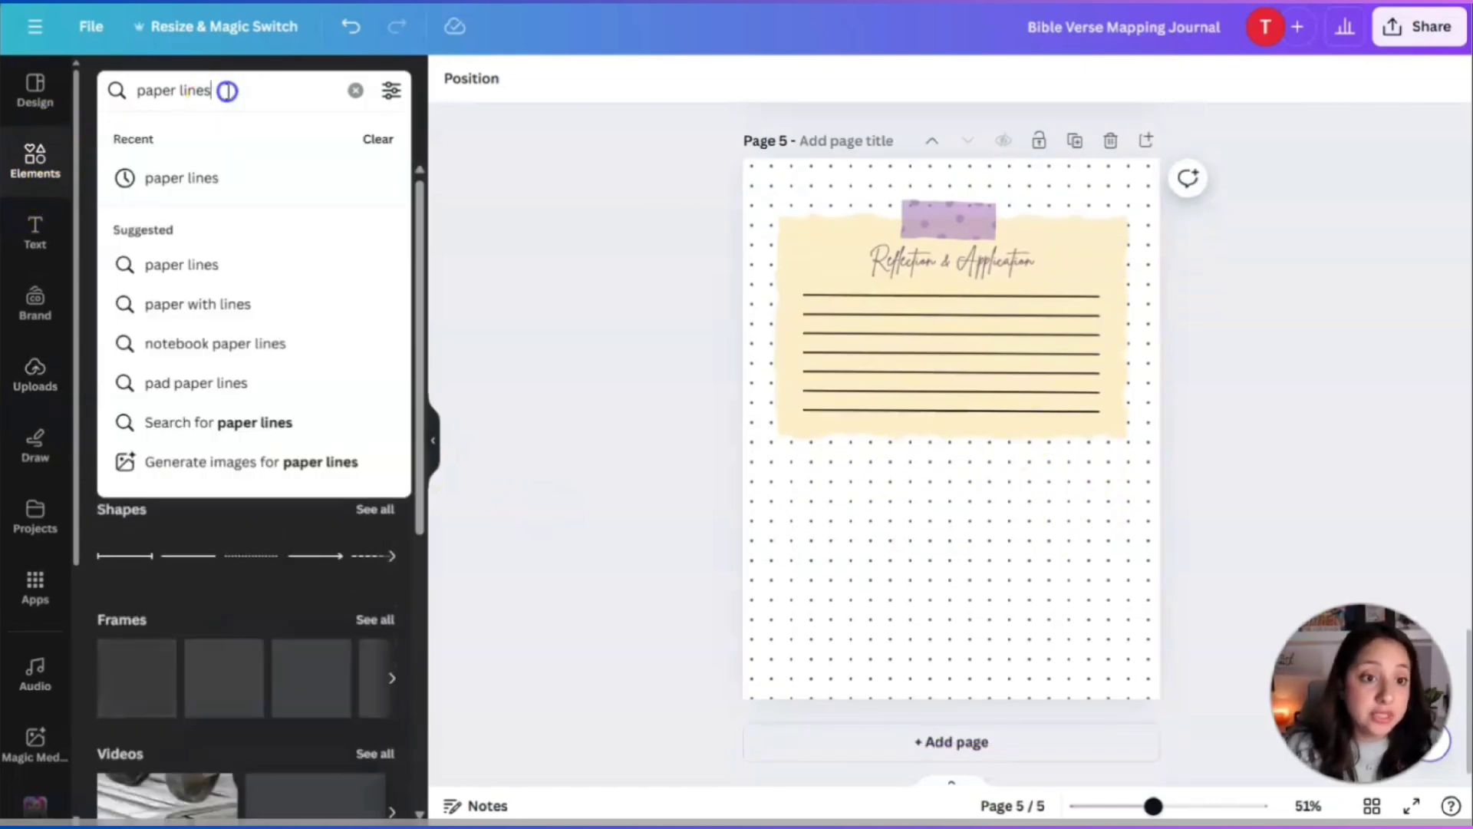
pyautogui.click(356, 90)
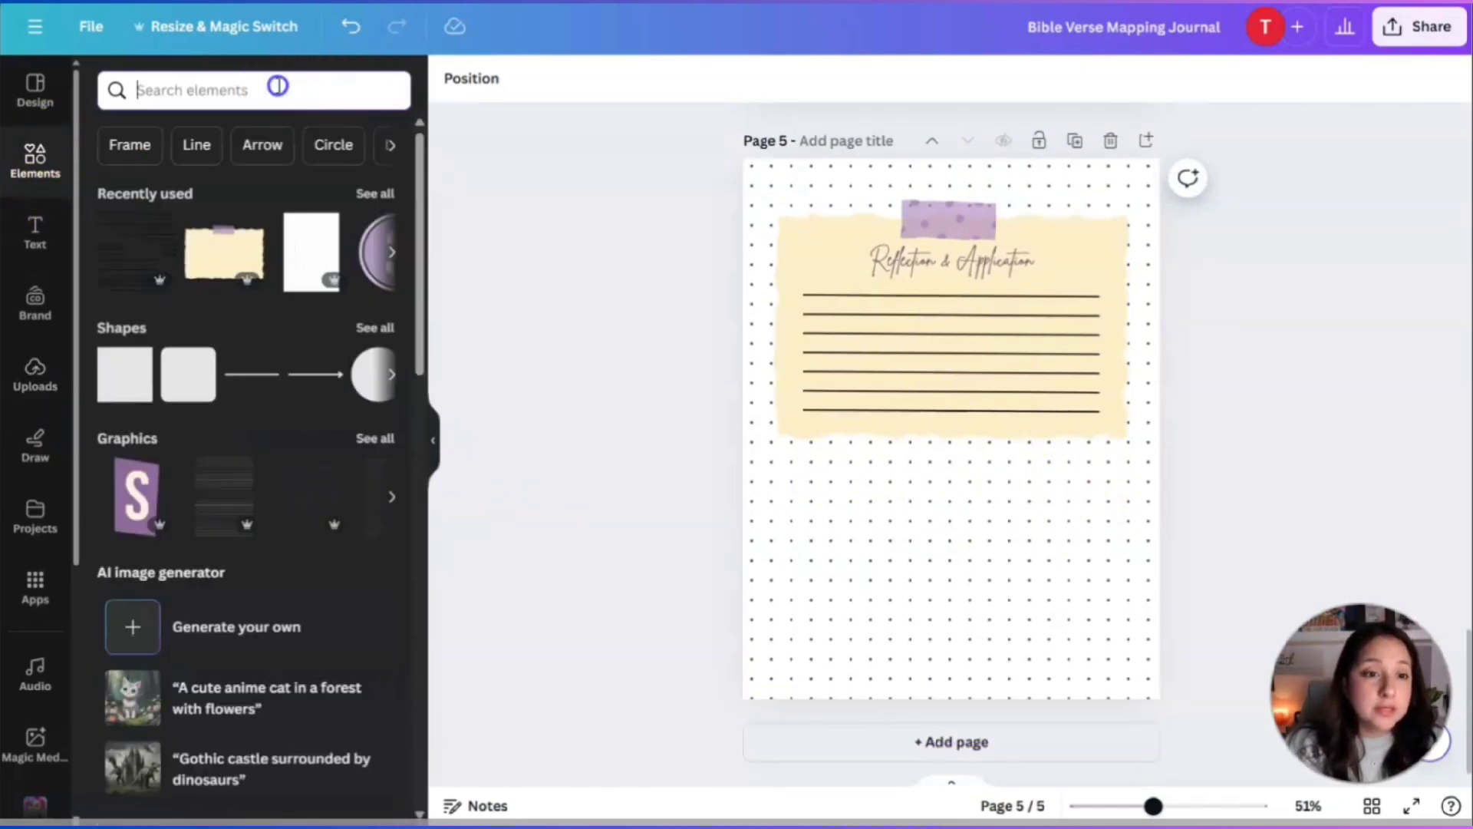
pyautogui.write('po')
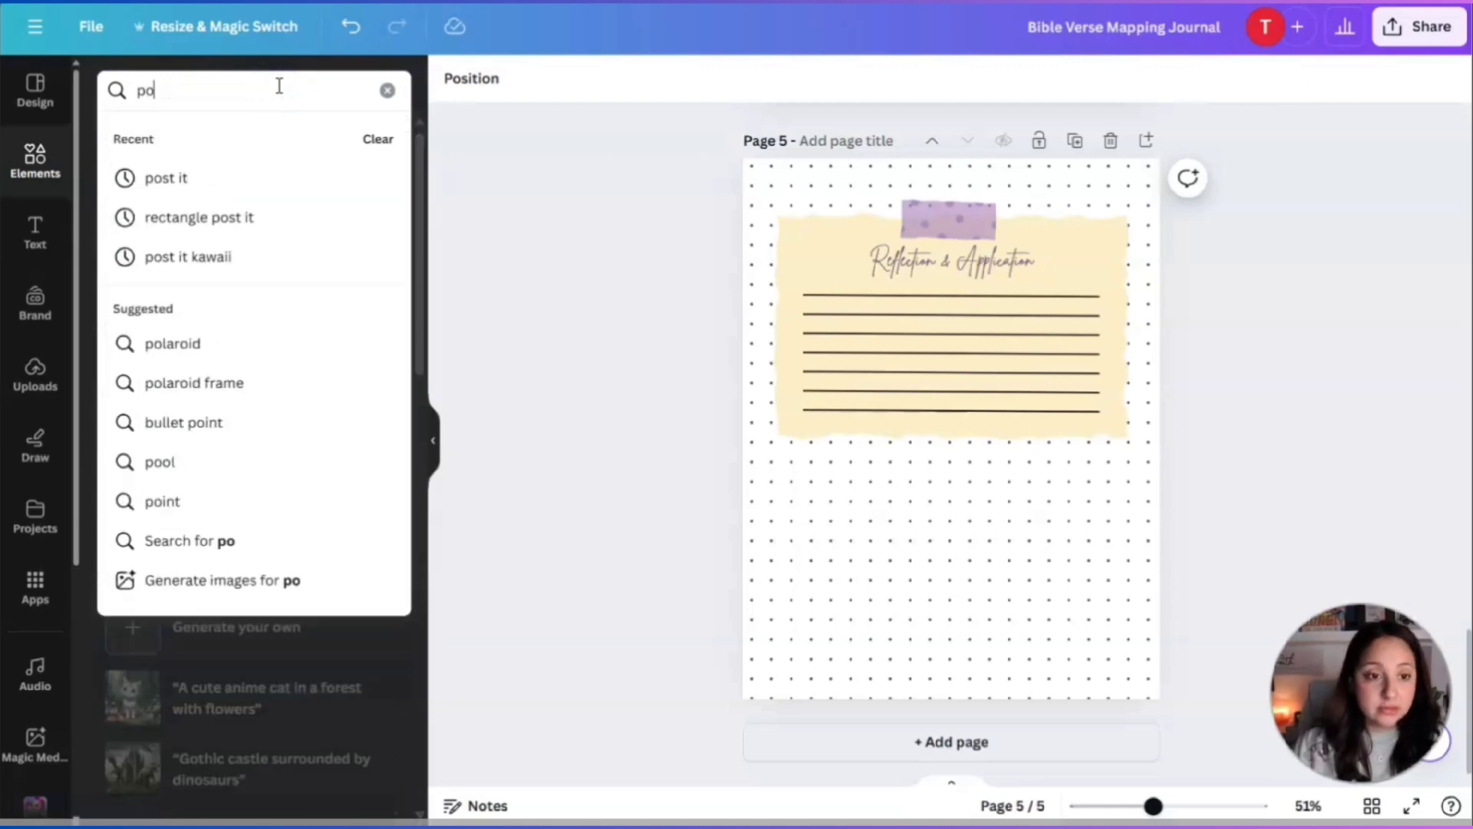
pyautogui.click(191, 188)
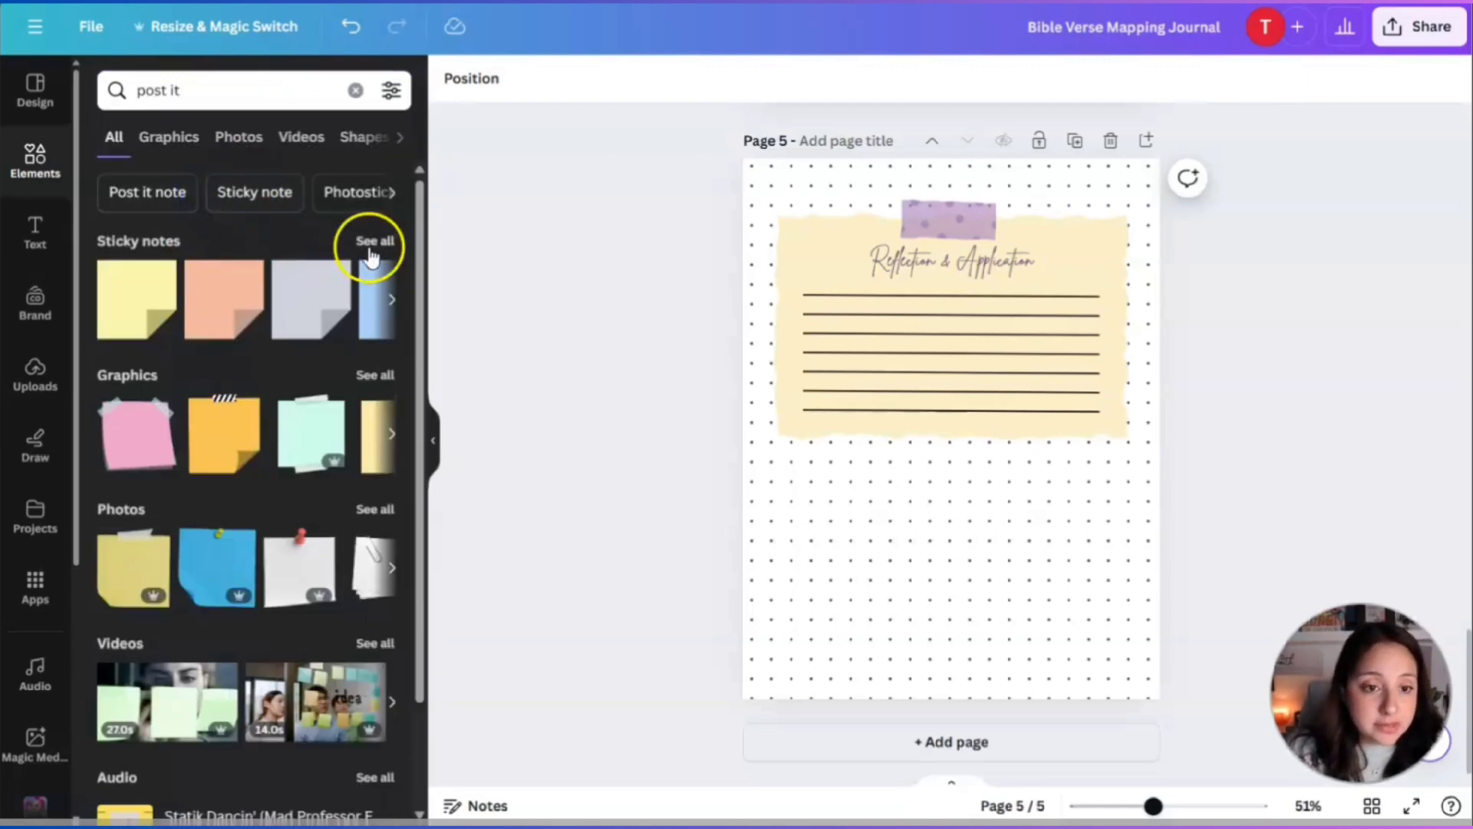
pyautogui.scroll(-2, 280, 460)
pyautogui.scroll(3, 214, 361)
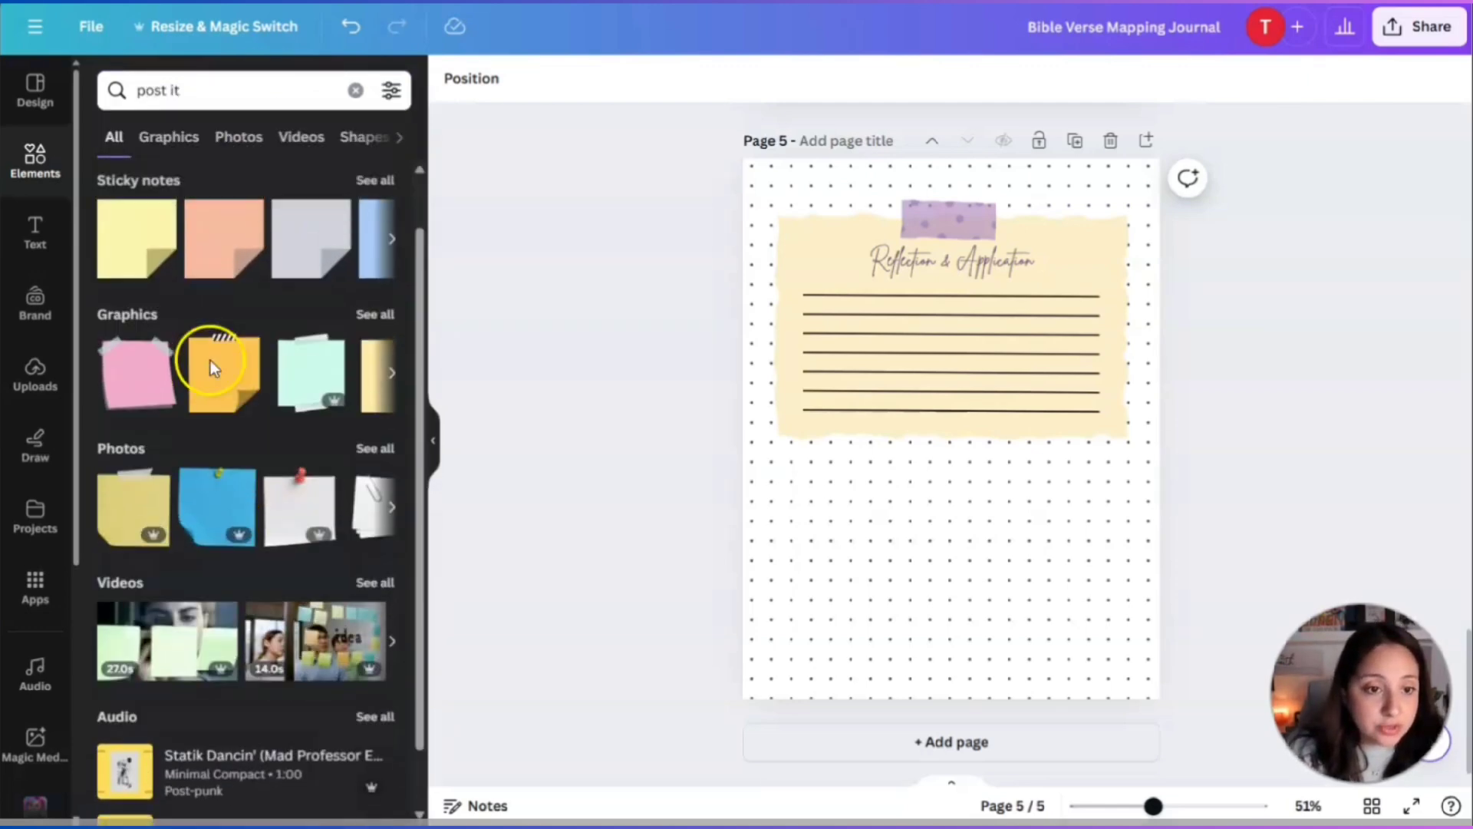
pyautogui.click(172, 138)
pyautogui.scroll(-4, 314, 429)
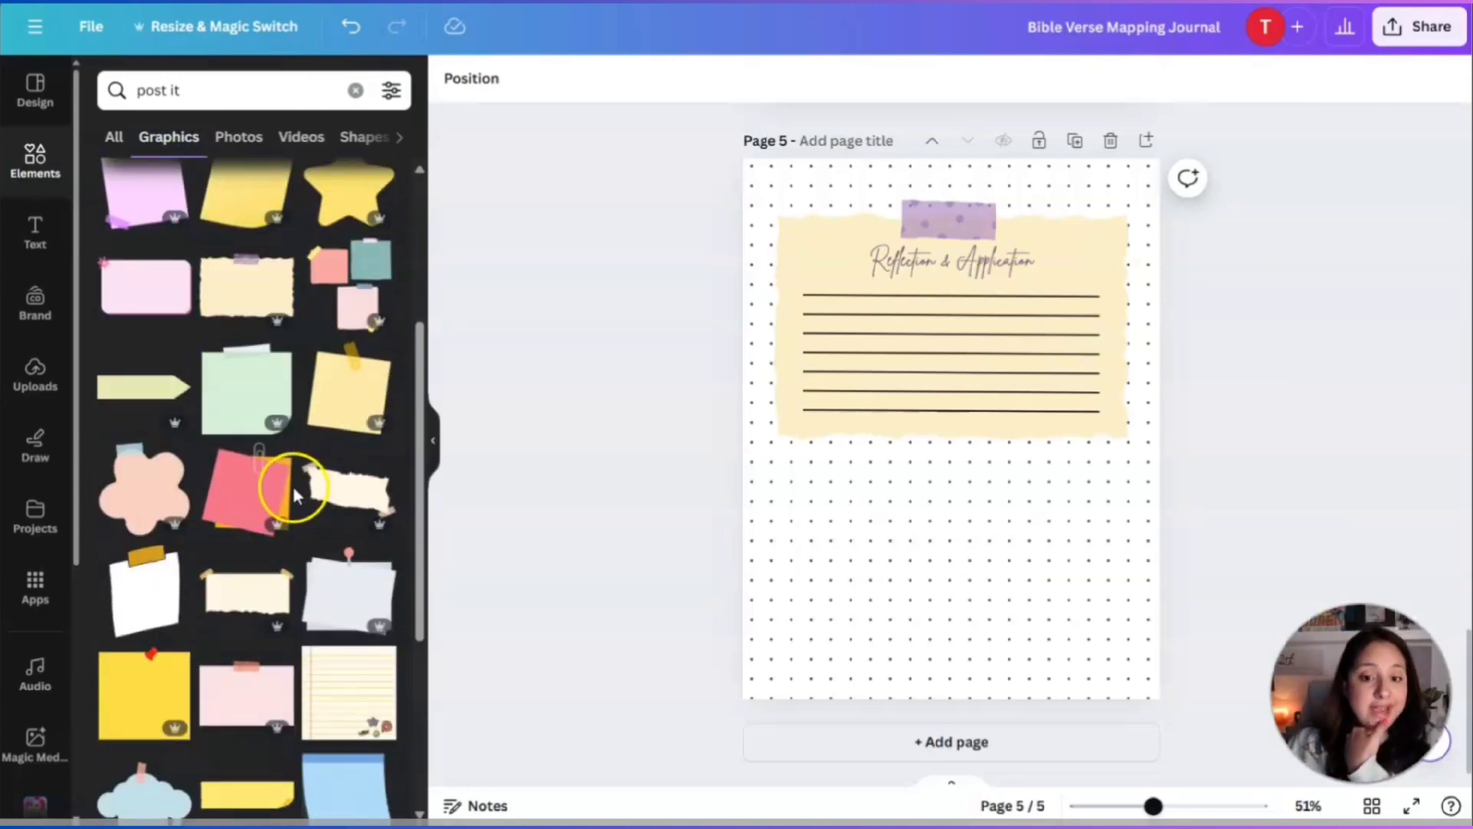
# Add an arrow graphic below the note, narrow it and recolour it purple.
pyautogui.click(142, 393)
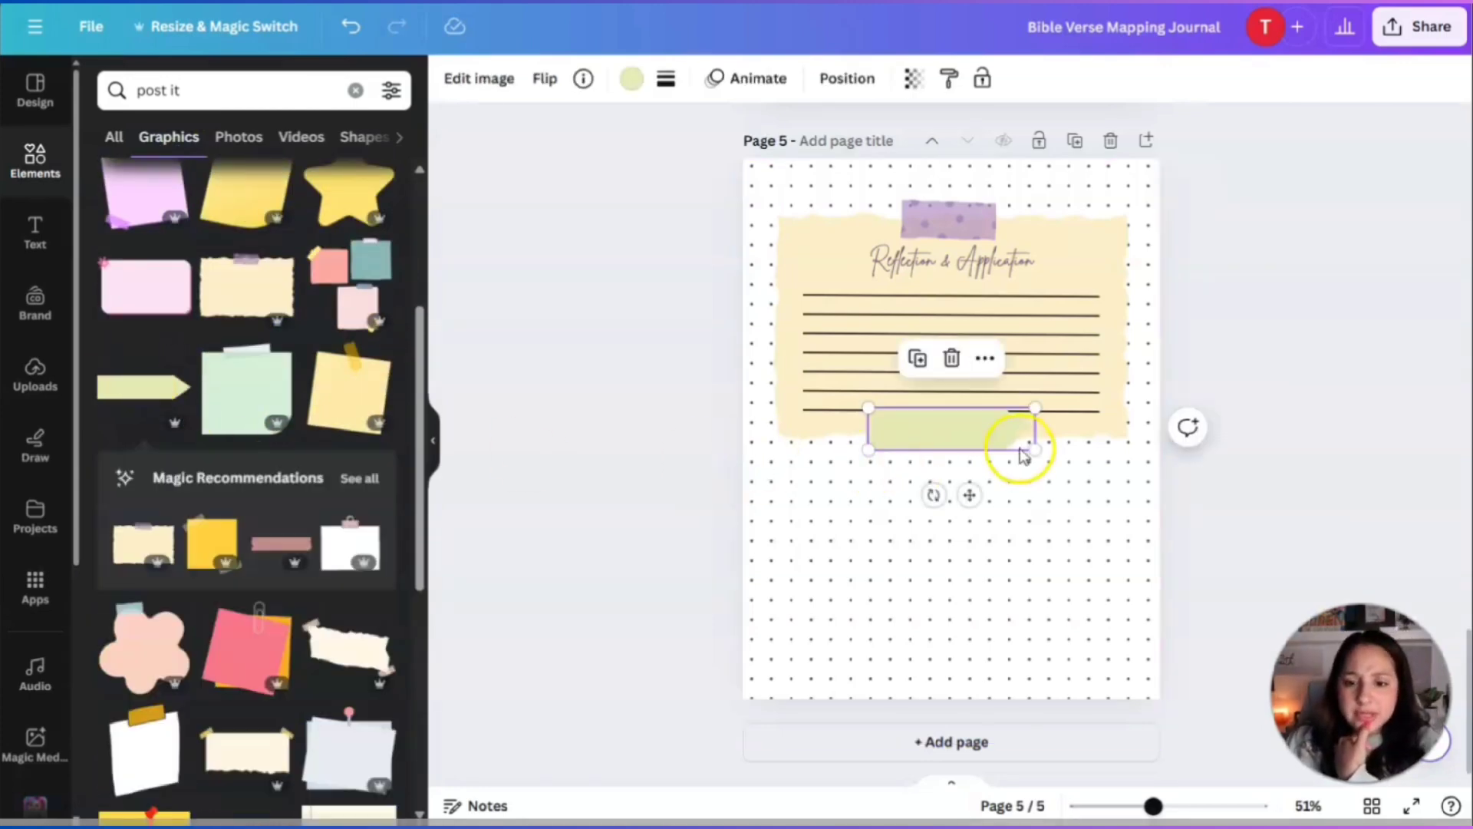
pyautogui.moveTo(1030, 445); pyautogui.dragTo(941, 493)
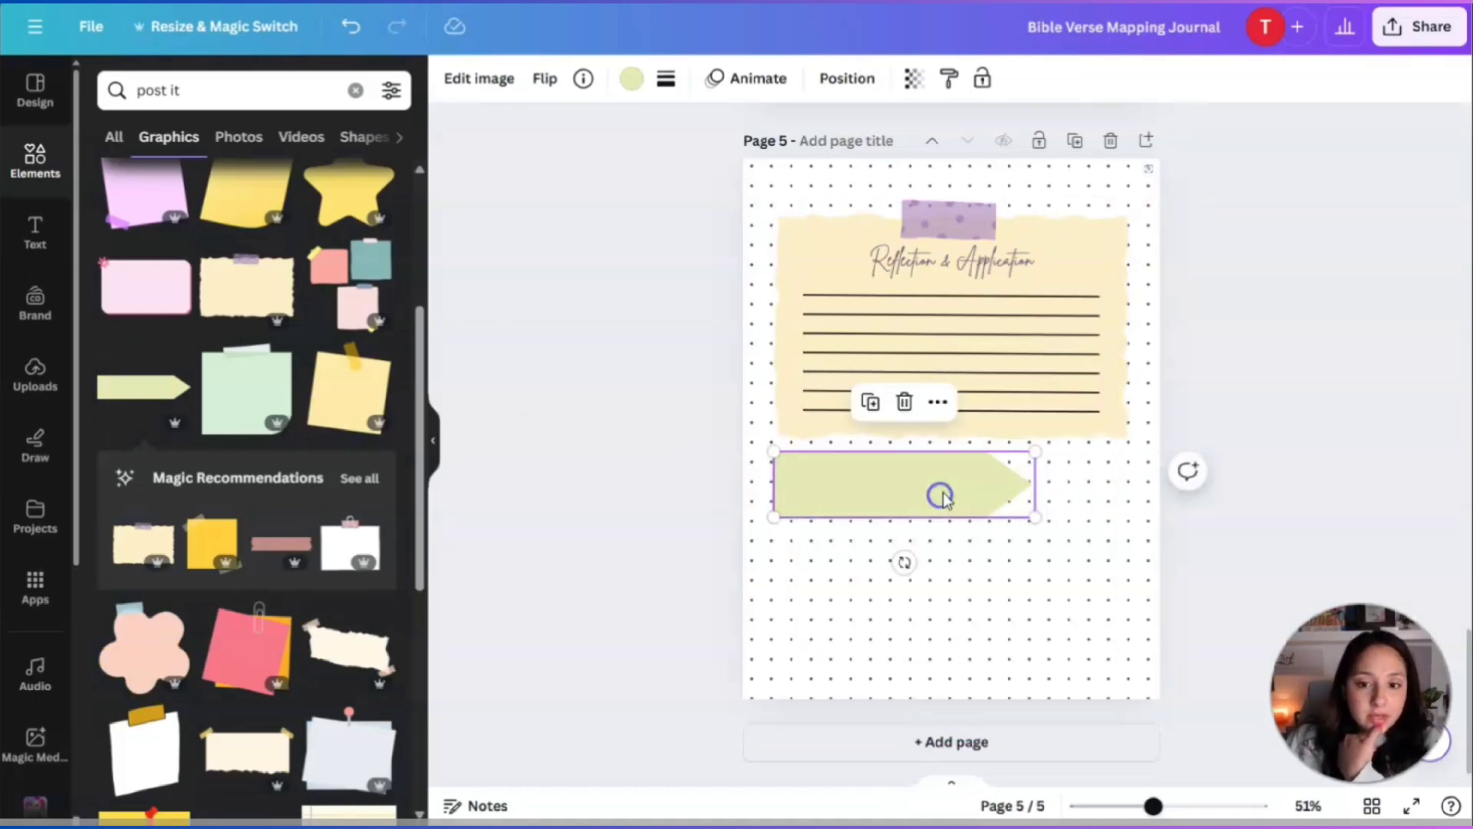
pyautogui.moveTo(1033, 516); pyautogui.dragTo(992, 499)
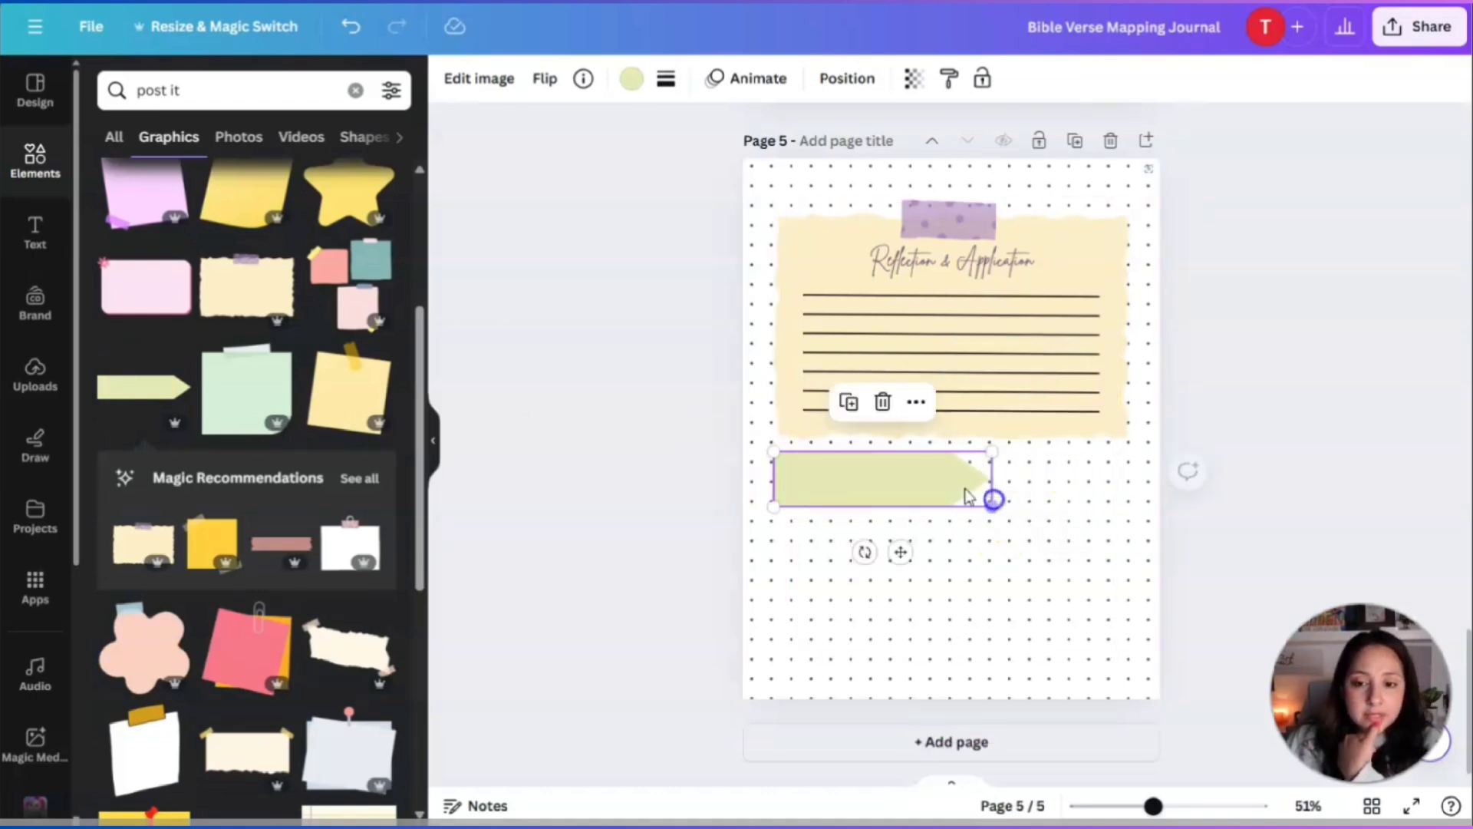
pyautogui.click(849, 468)
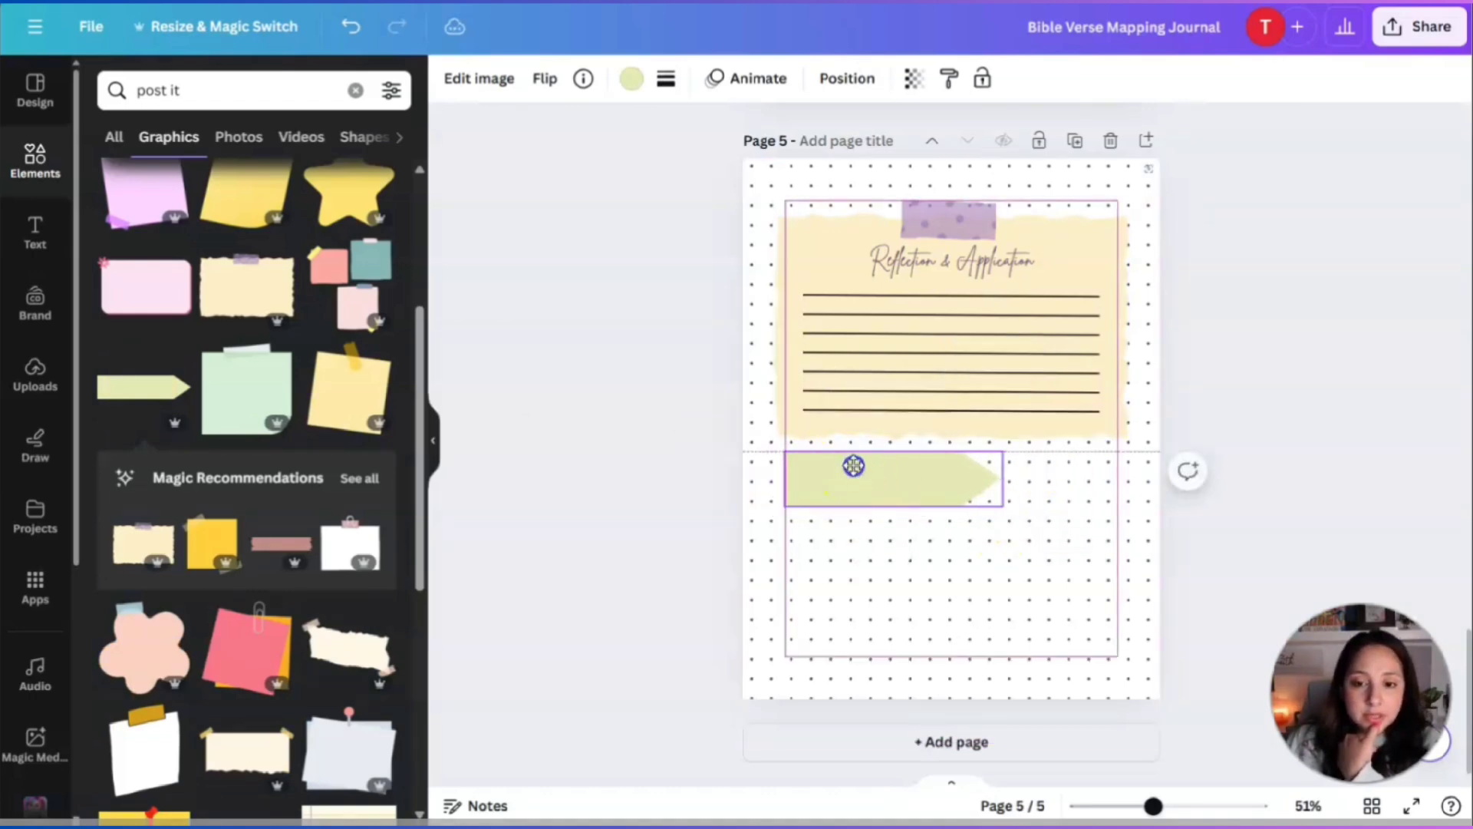
pyautogui.click(630, 86)
pyautogui.click(272, 203)
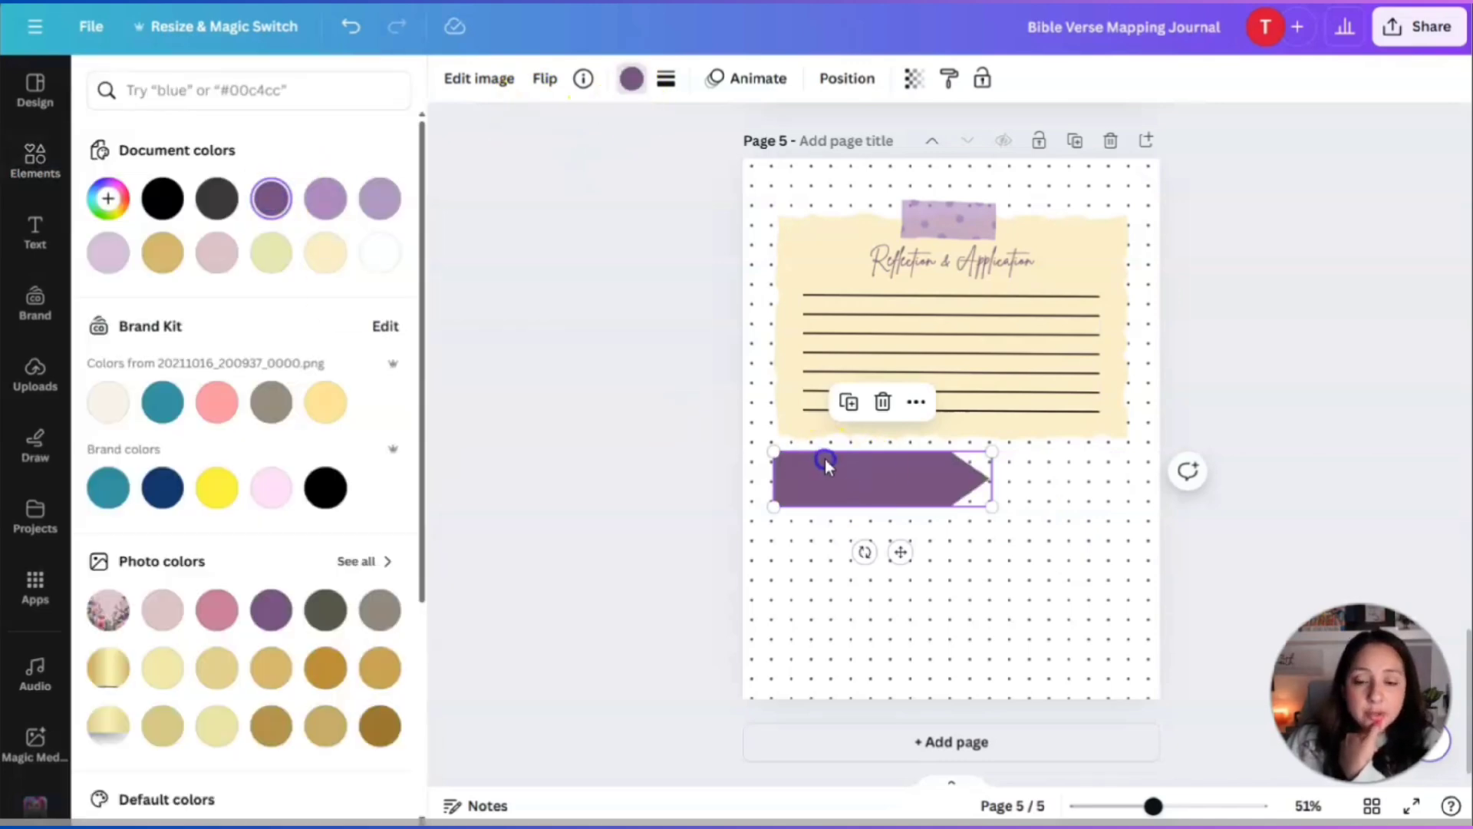
pyautogui.moveTo(826, 460); pyautogui.dragTo(831, 463)
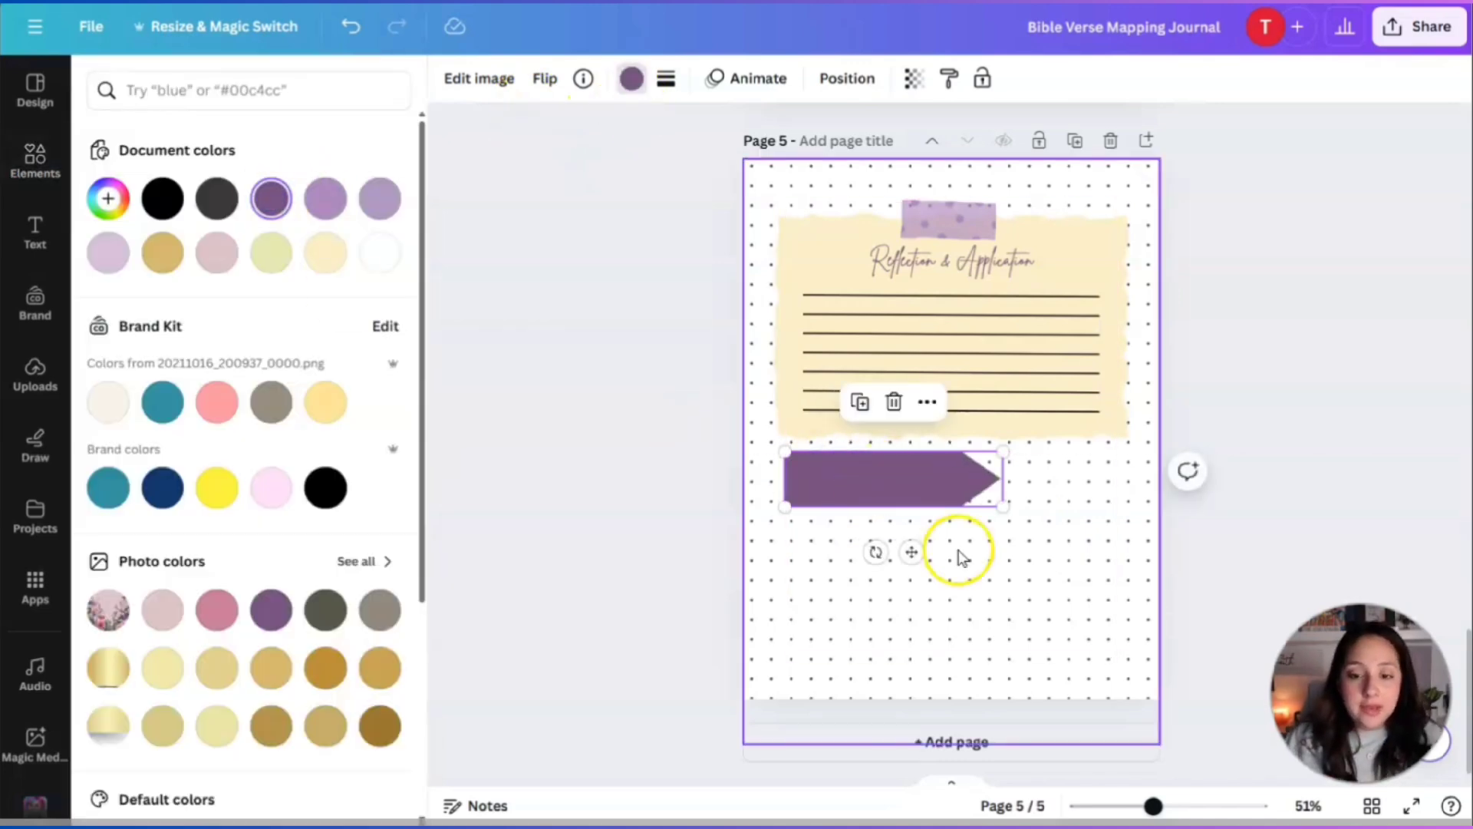
pyautogui.click(506, 227)
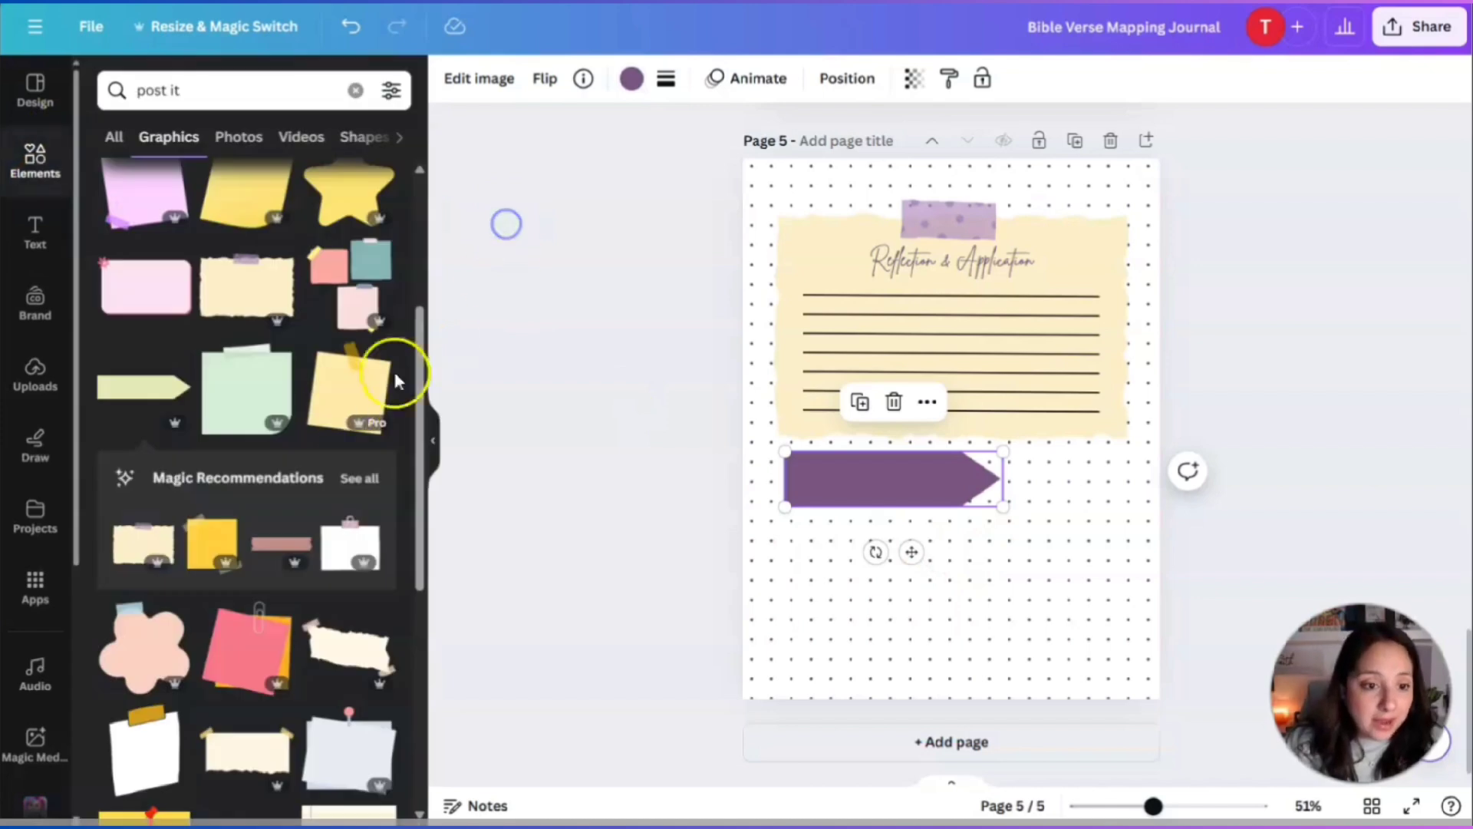
# Add the lined notebook-paper graphic and move it down over the purple arrow.
pyautogui.scroll(-10, 337, 404)
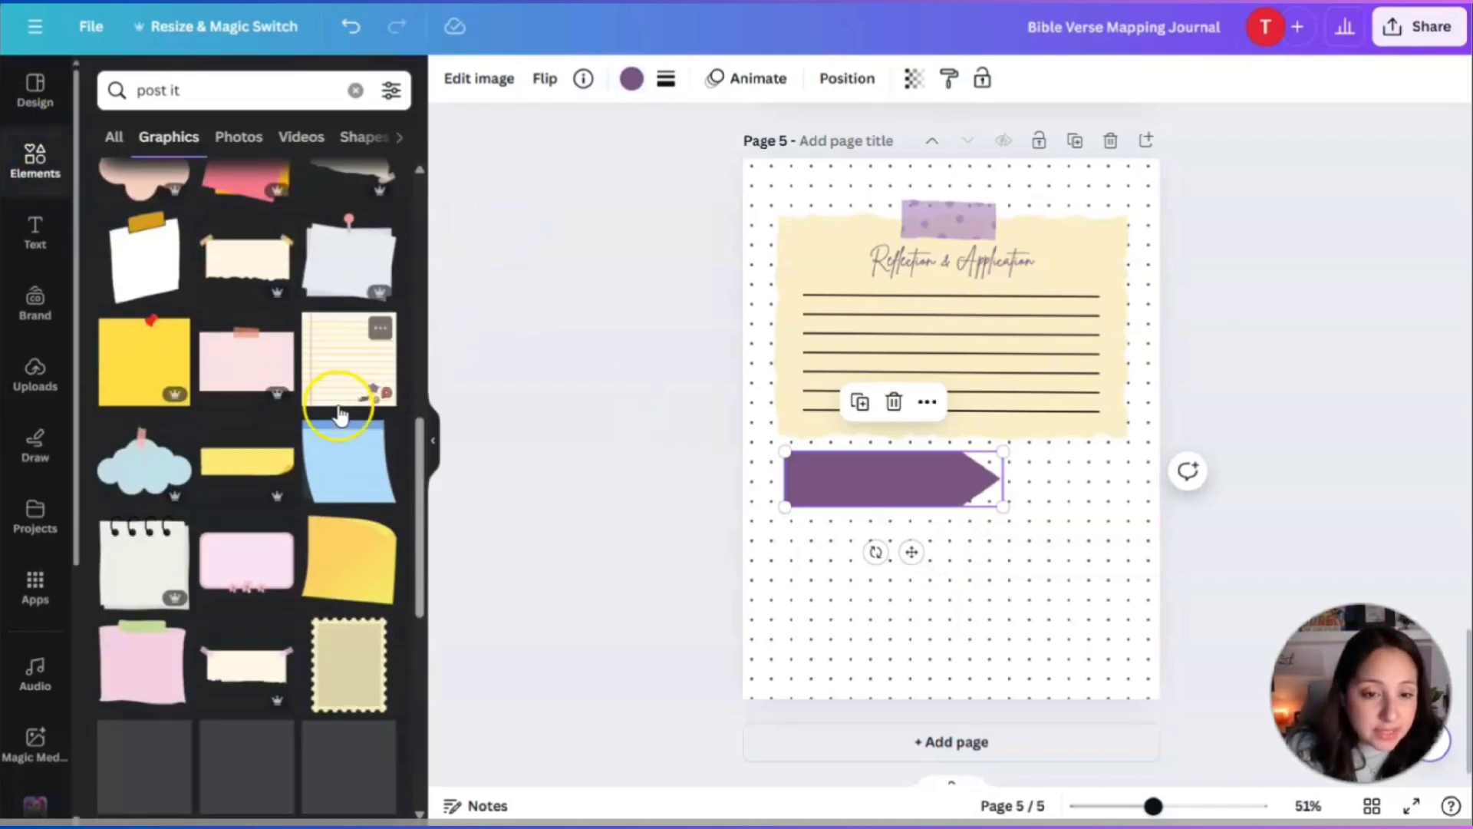
pyautogui.click(348, 364)
pyautogui.moveTo(937, 428); pyautogui.dragTo(974, 593)
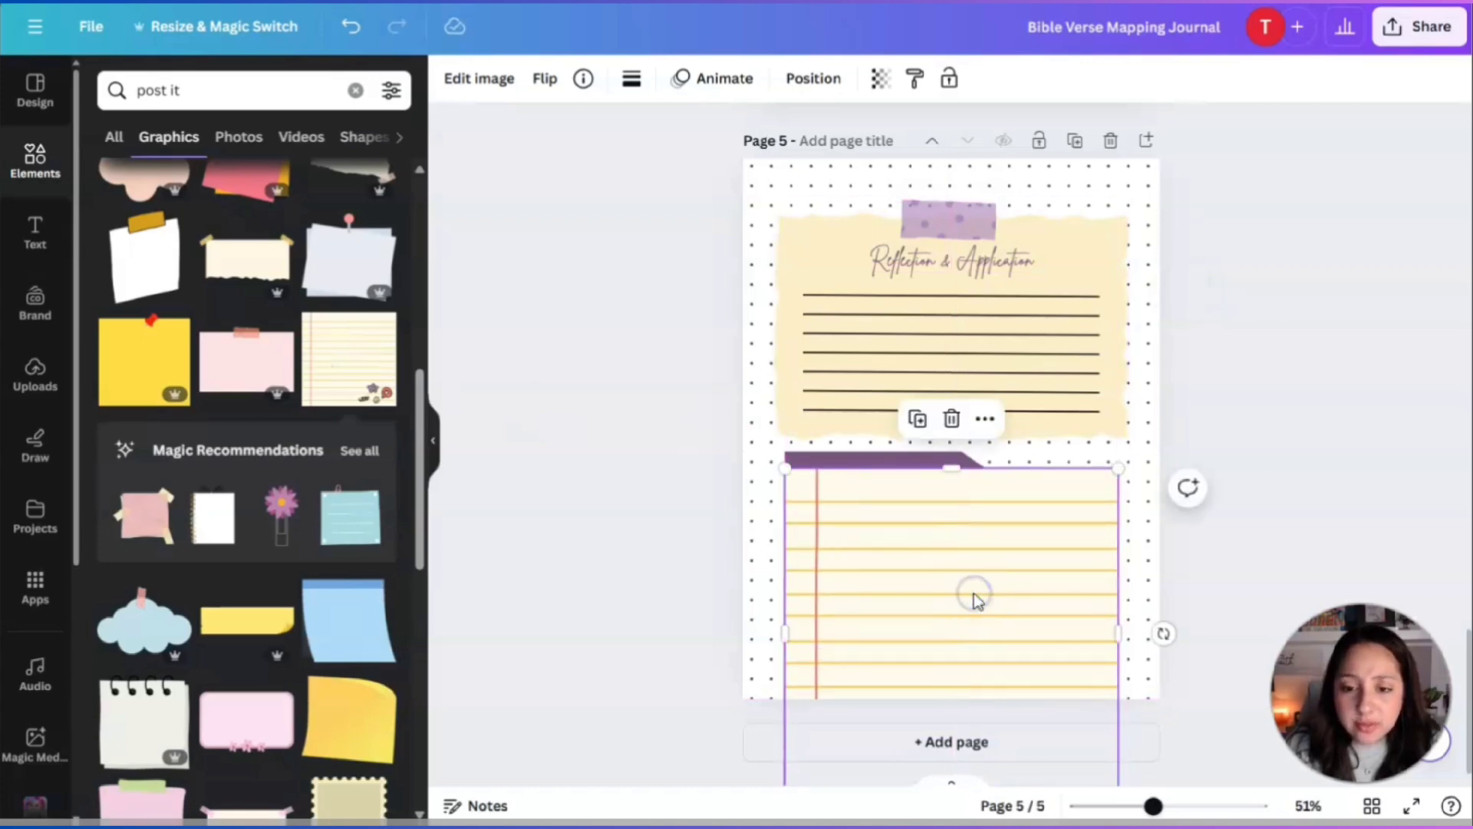
# Crop the doodles off the bottom of the lined notebook paper.
pyautogui.scroll(-1, 969, 592)
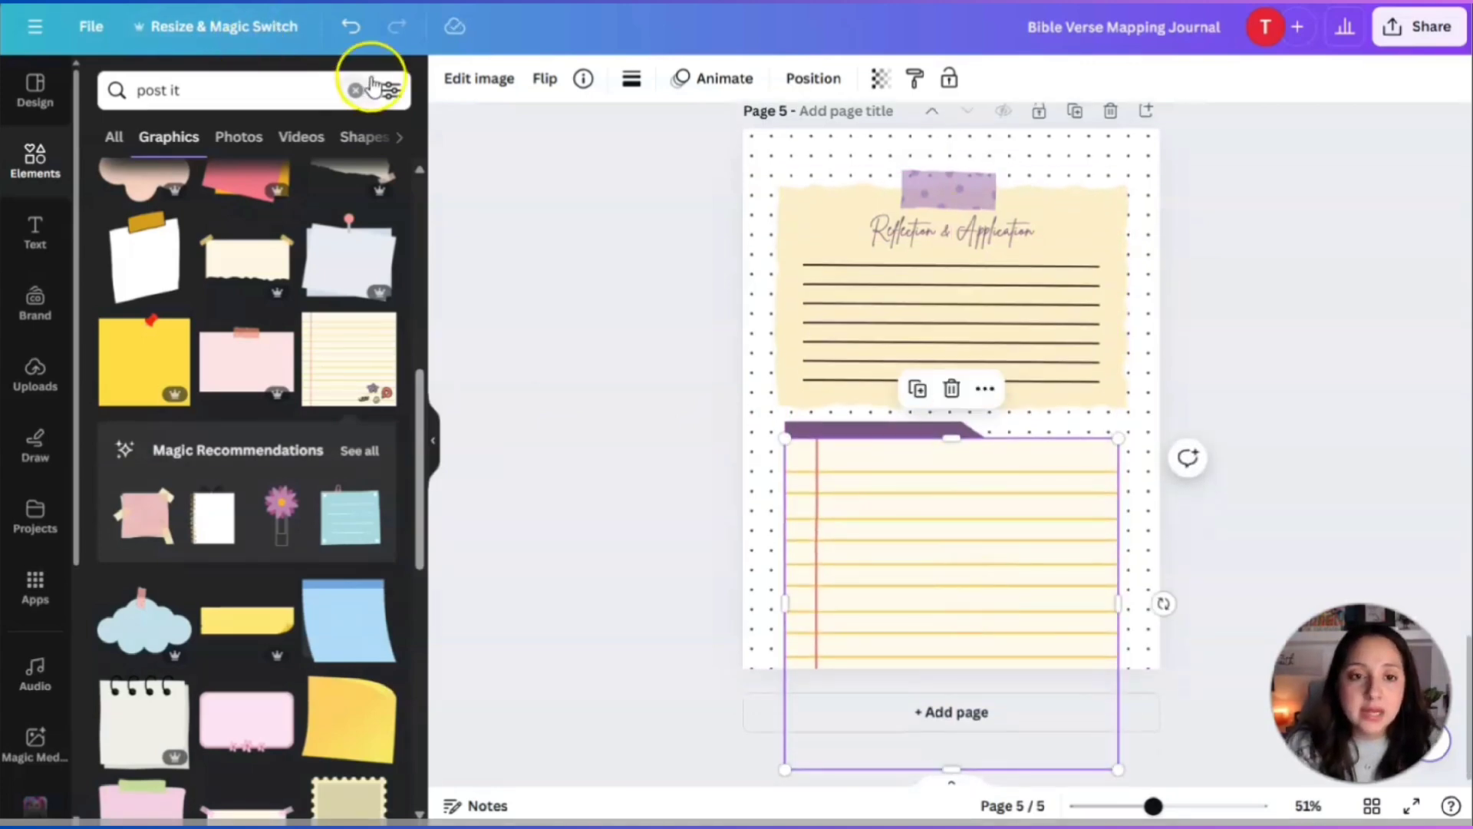
pyautogui.click(493, 82)
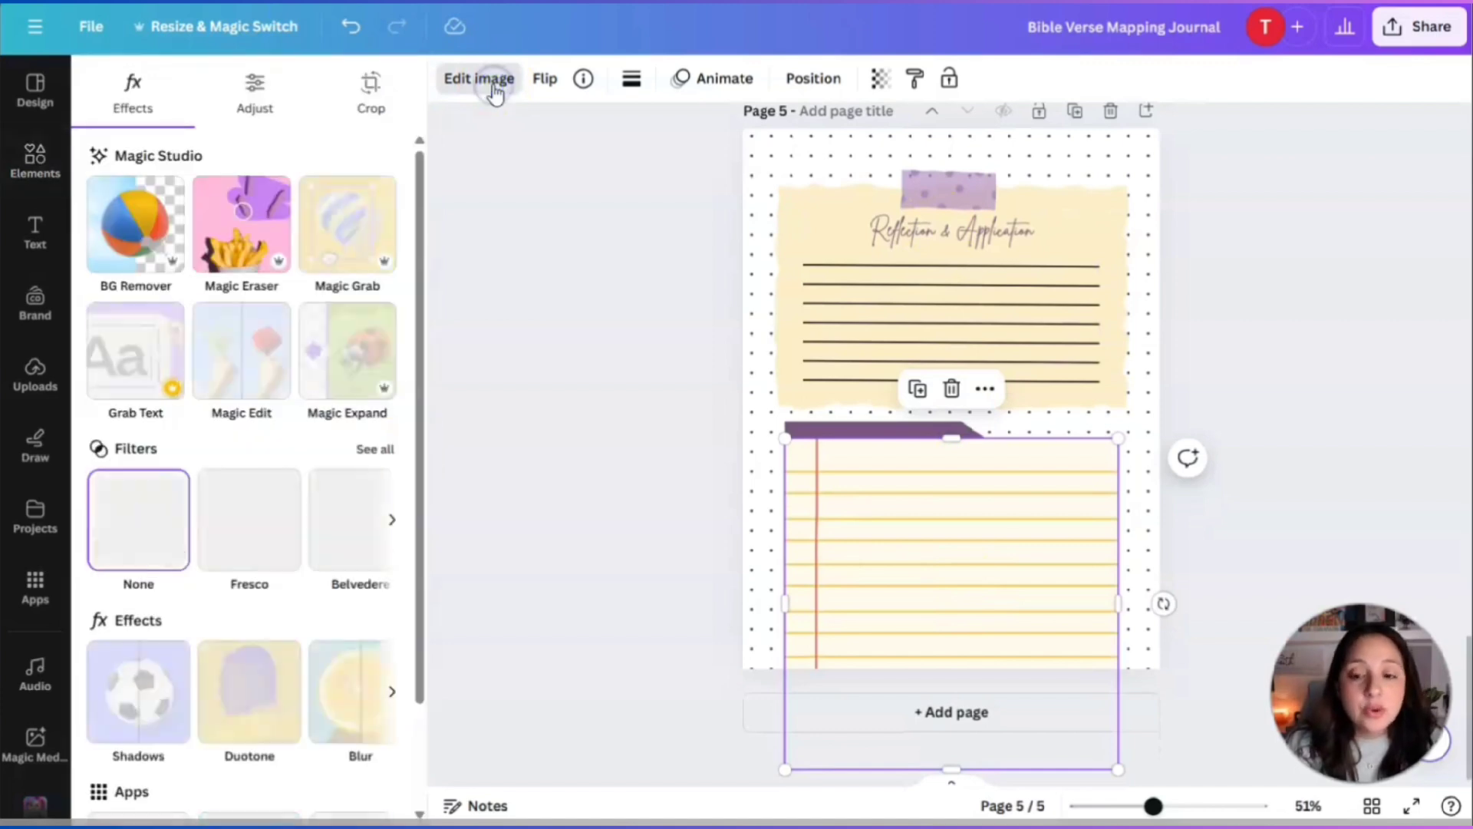
pyautogui.click(368, 90)
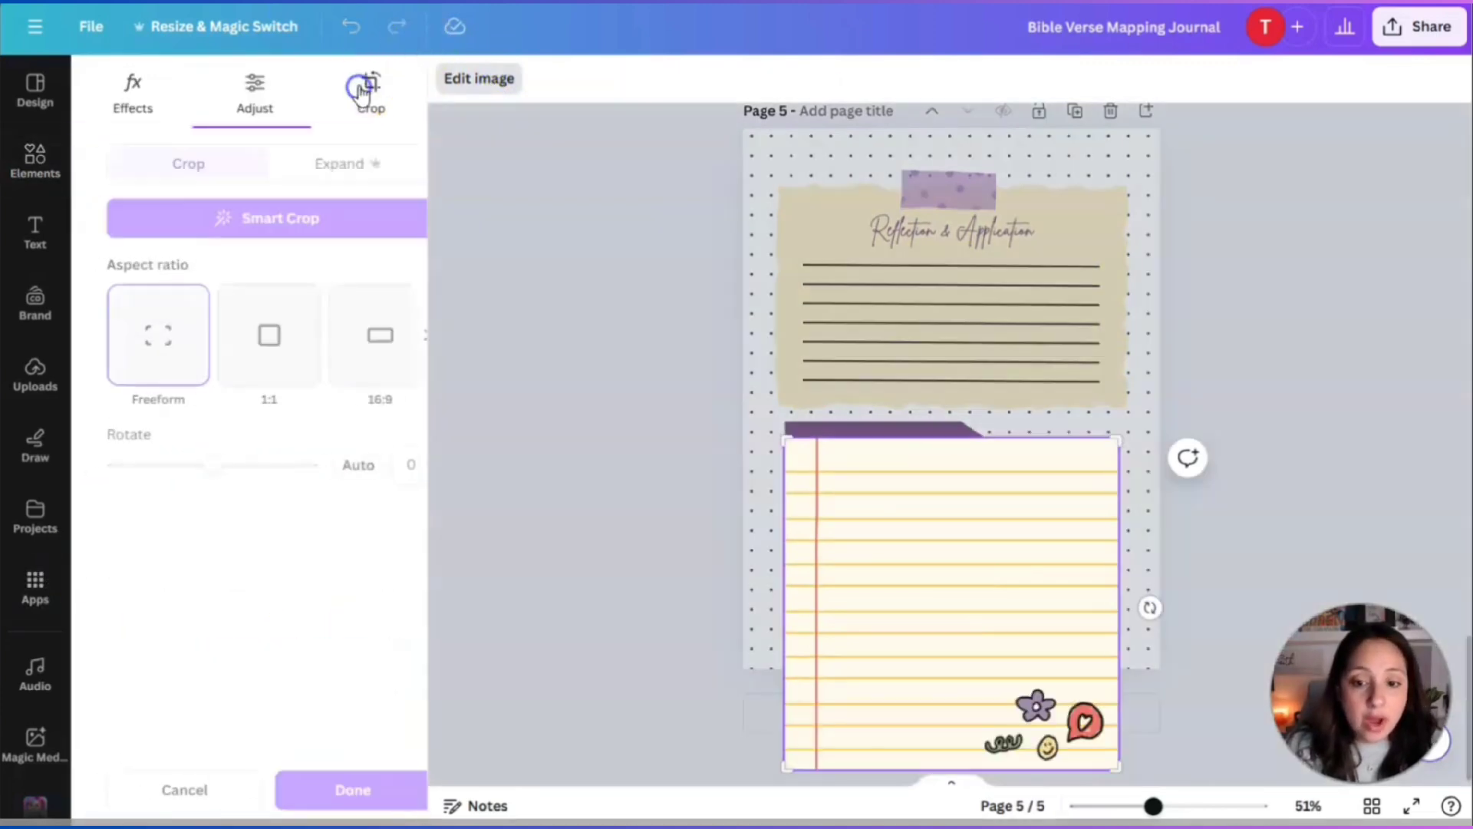
pyautogui.moveTo(792, 765); pyautogui.dragTo(783, 643)
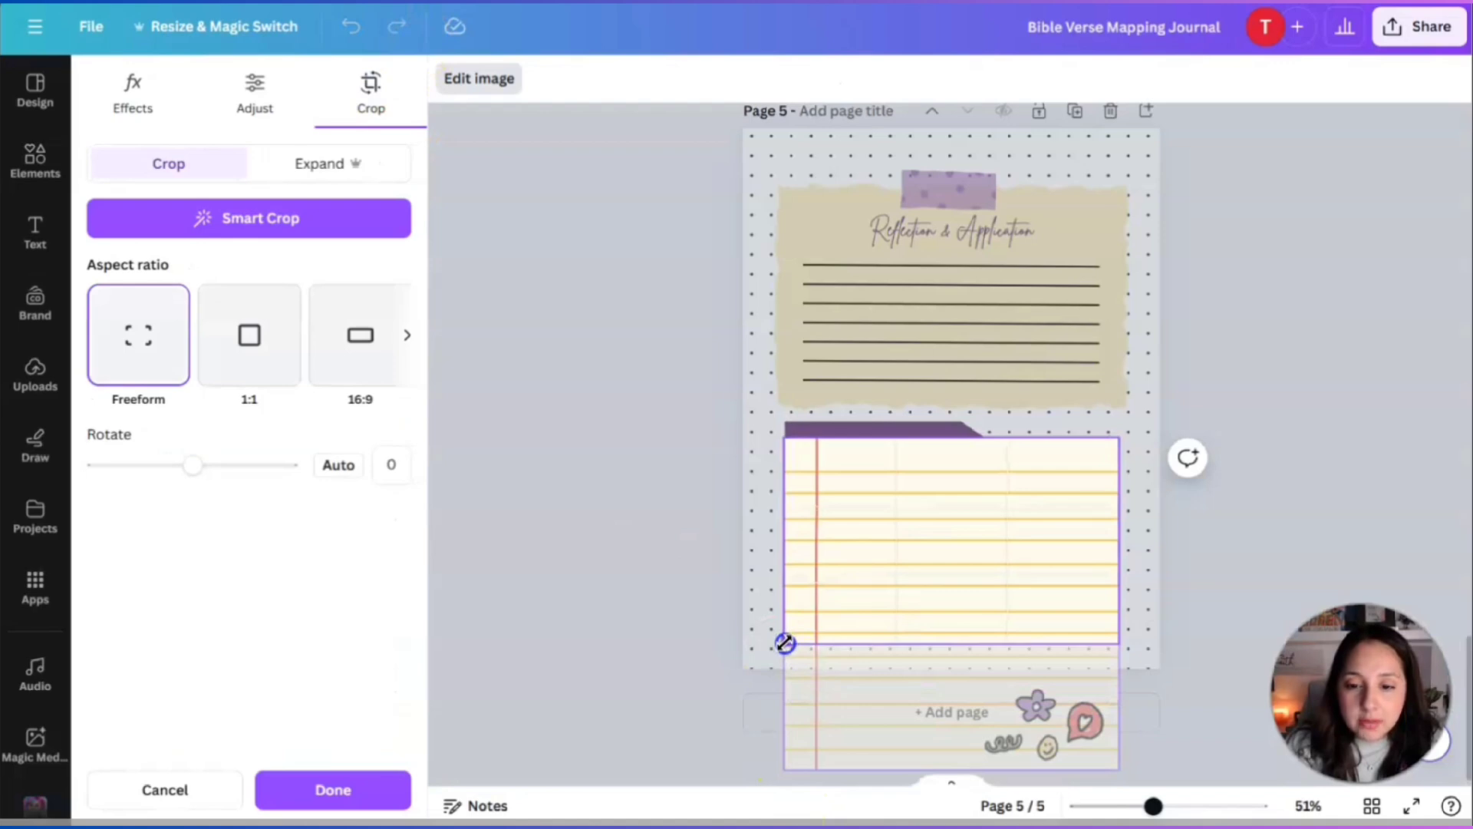
pyautogui.click(333, 790)
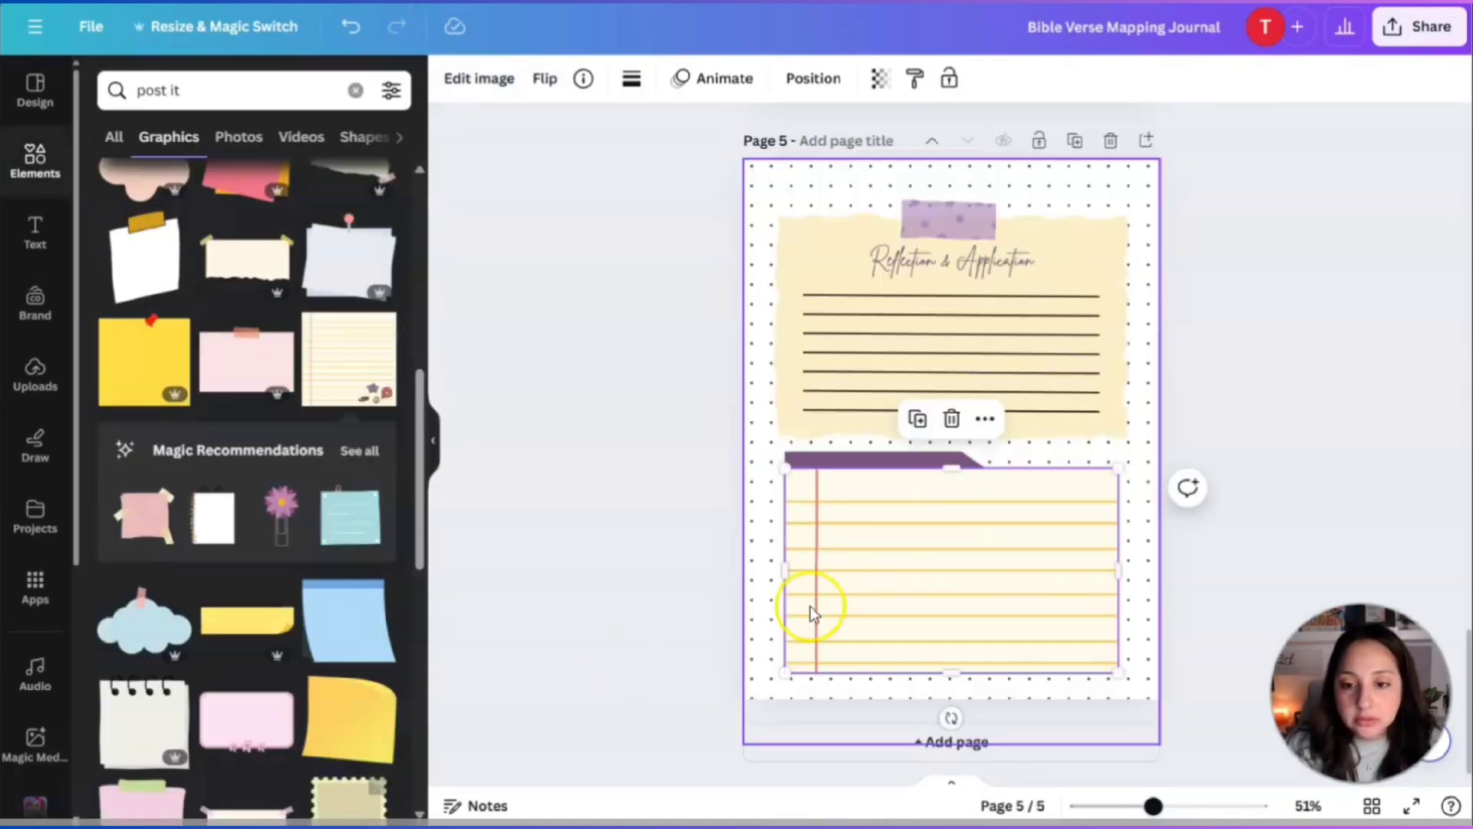
# Send the lined paper backward so it sits behind the purple arrow.
pyautogui.click(829, 76)
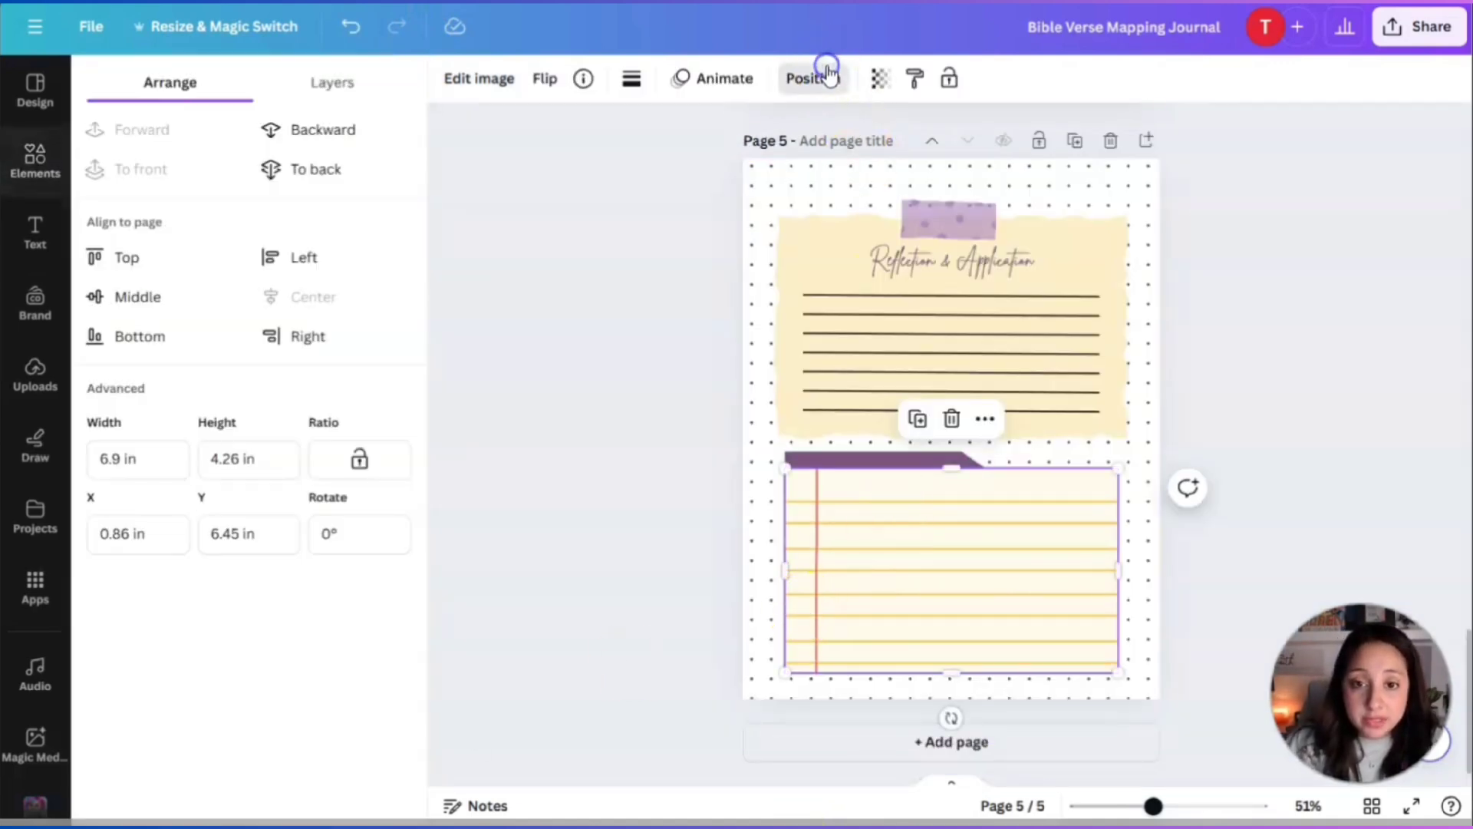
pyautogui.click(307, 136)
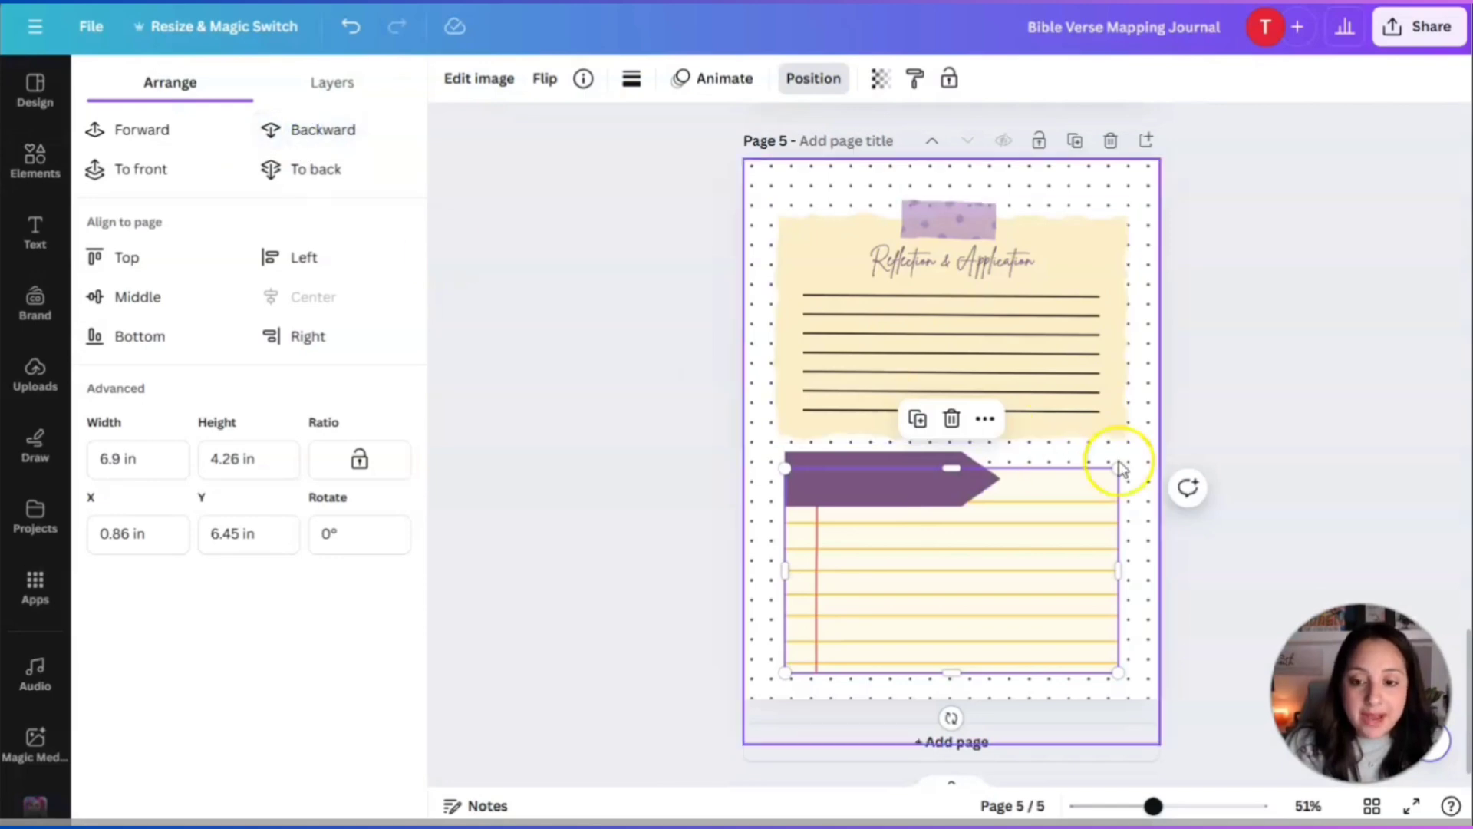
pyautogui.click(1251, 440)
pyautogui.click(1345, 439)
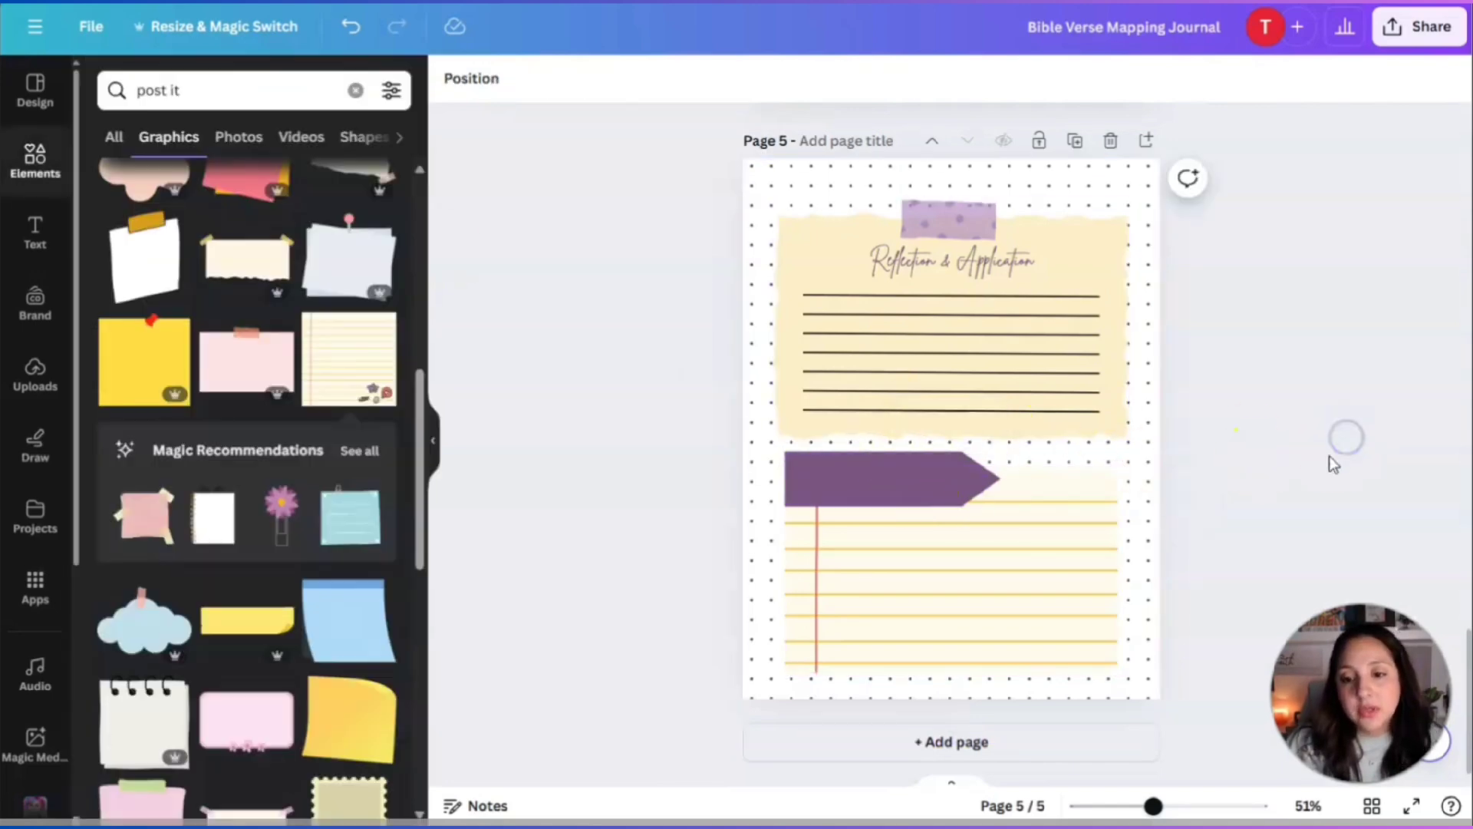
pyautogui.click(927, 488)
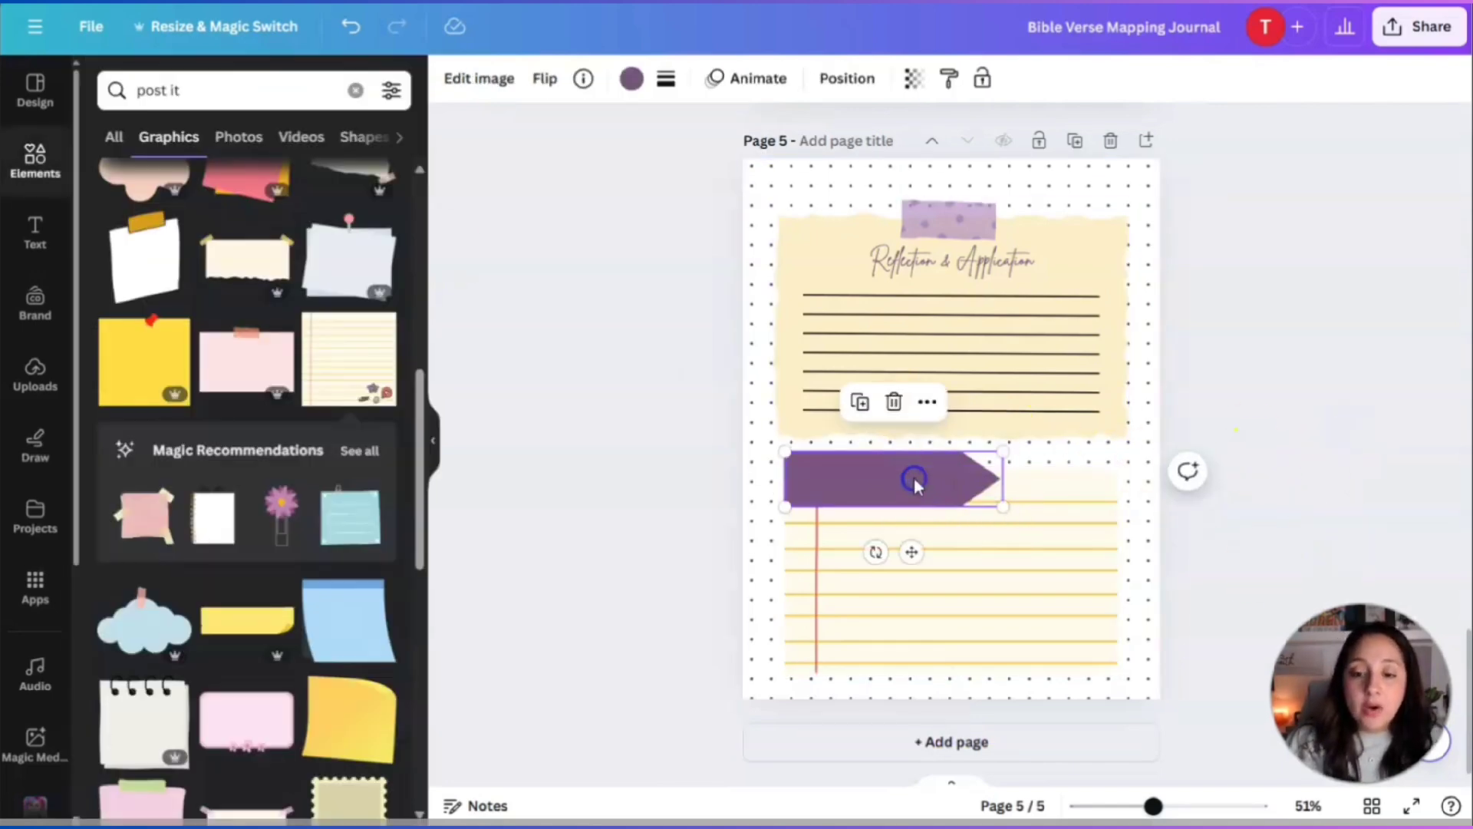
# Duplicate the heading onto the purple arrow as white 'Prayer' text at size 41.7.
pyautogui.click(1237, 402)
pyautogui.click(979, 261)
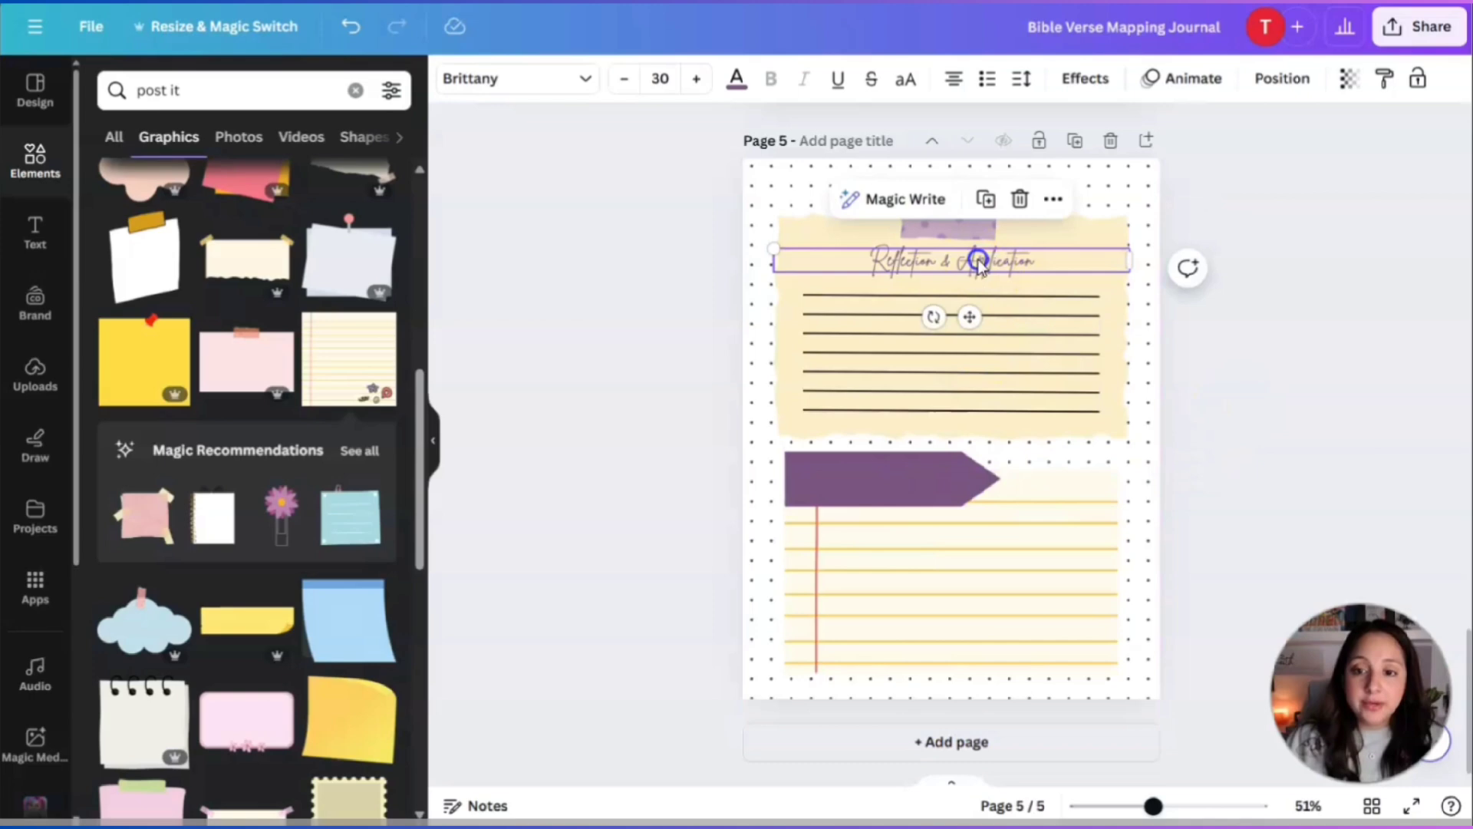
pyautogui.click(986, 201)
pyautogui.moveTo(985, 267); pyautogui.dragTo(931, 480)
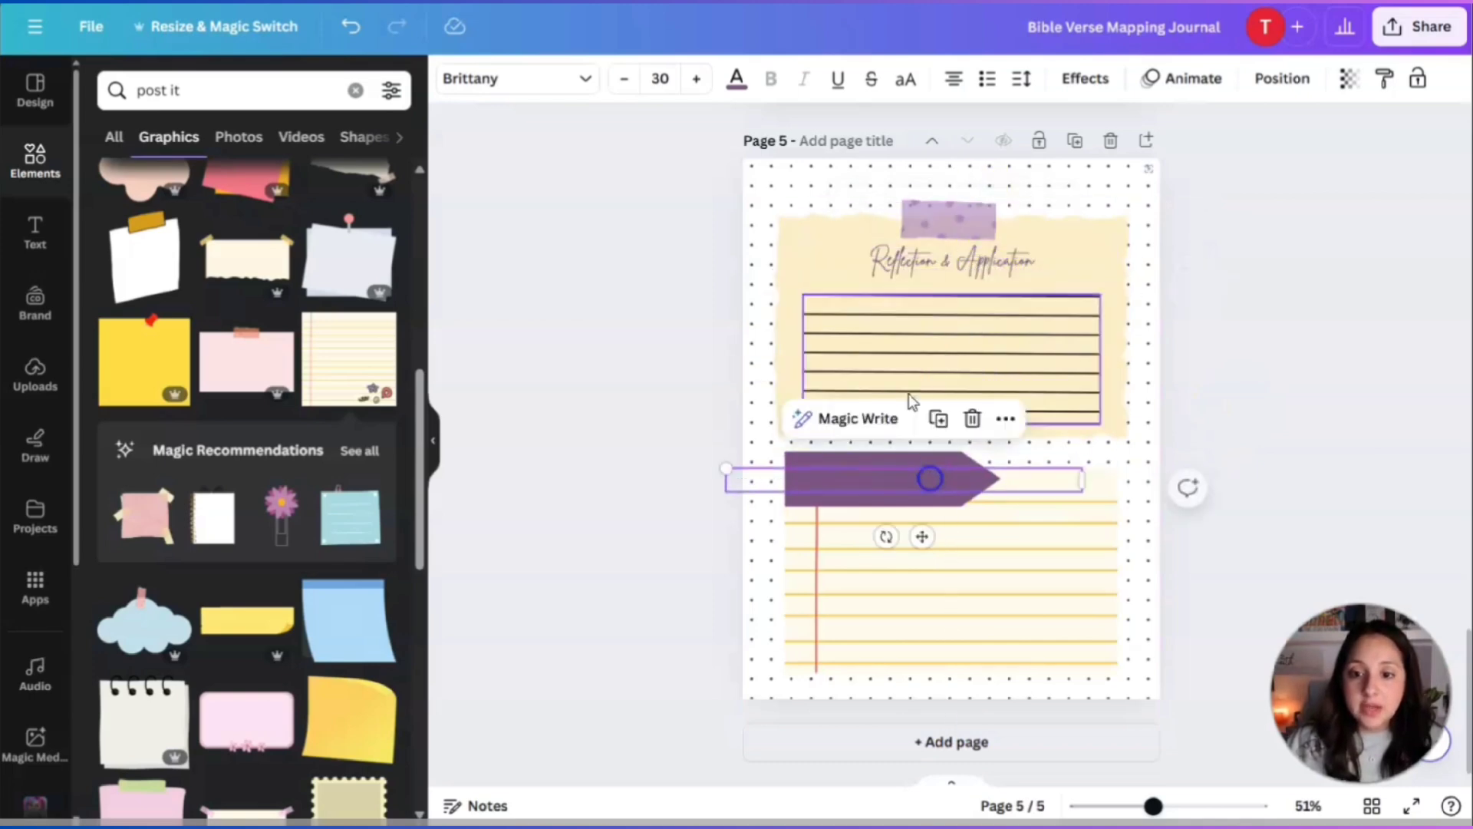
pyautogui.click(735, 76)
pyautogui.click(325, 253)
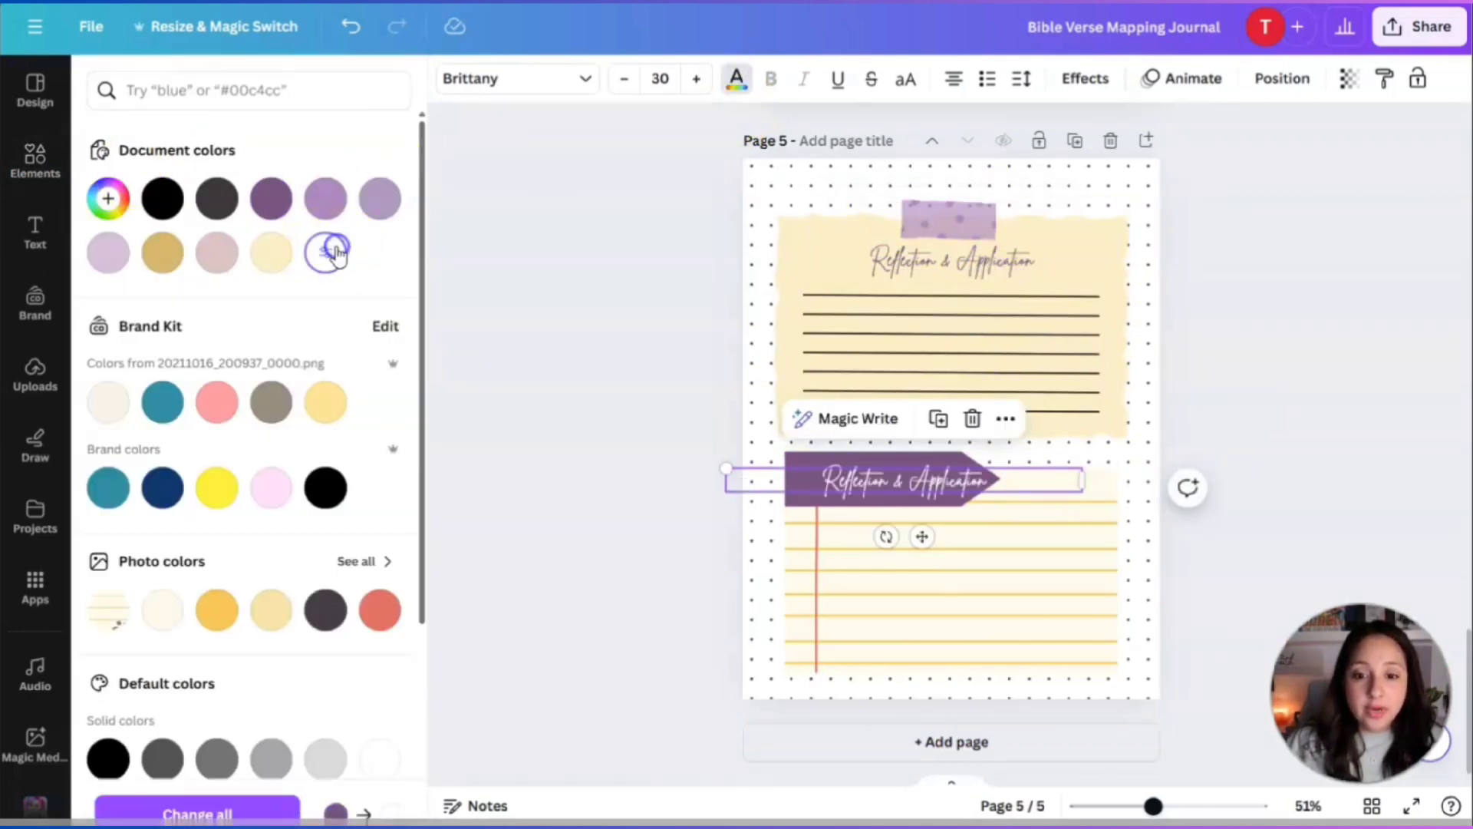
pyautogui.doubleClick(984, 483)
pyautogui.write('Prayer')
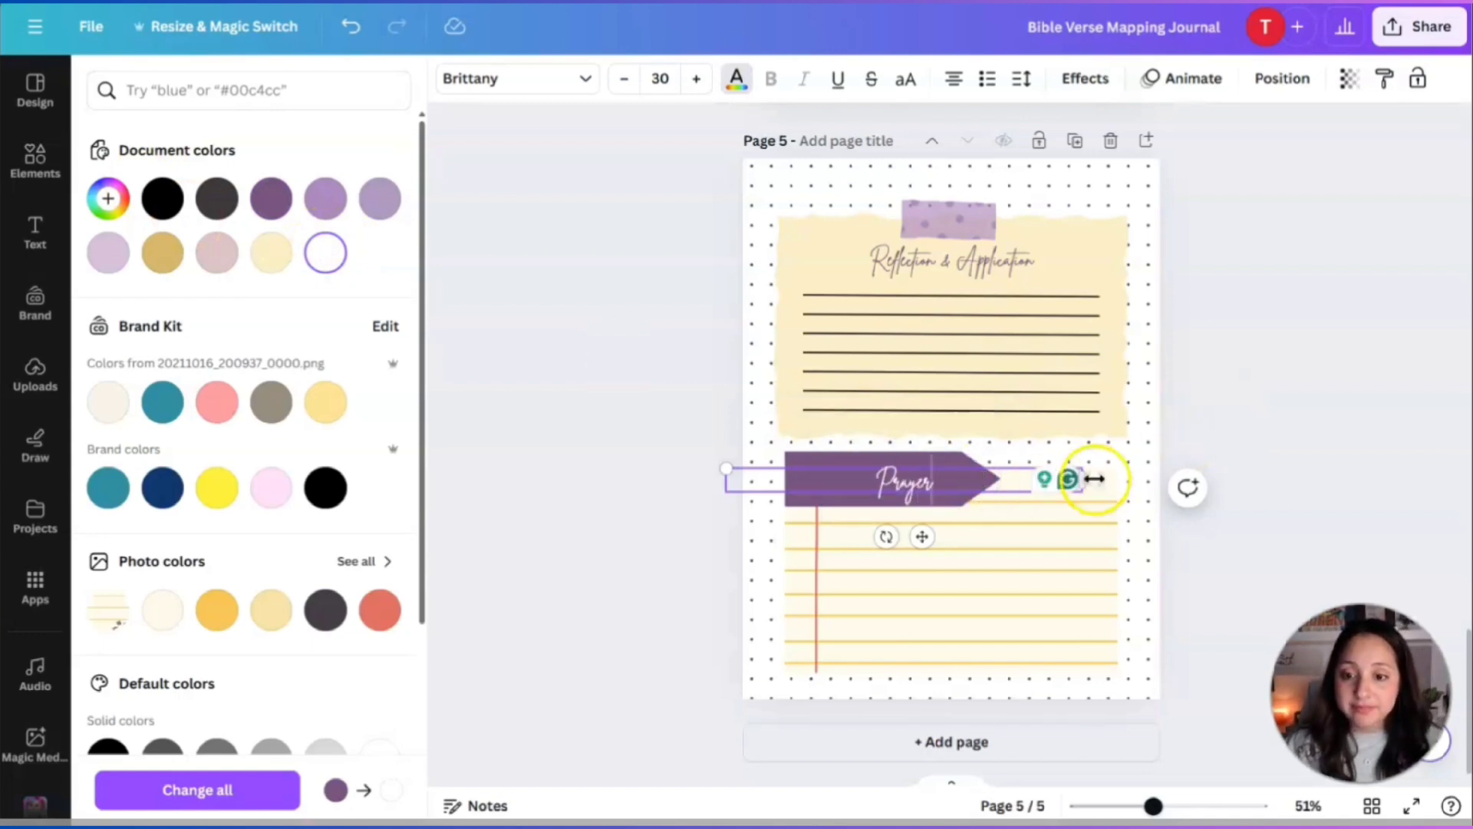
pyautogui.moveTo(1093, 479); pyautogui.dragTo(827, 479)
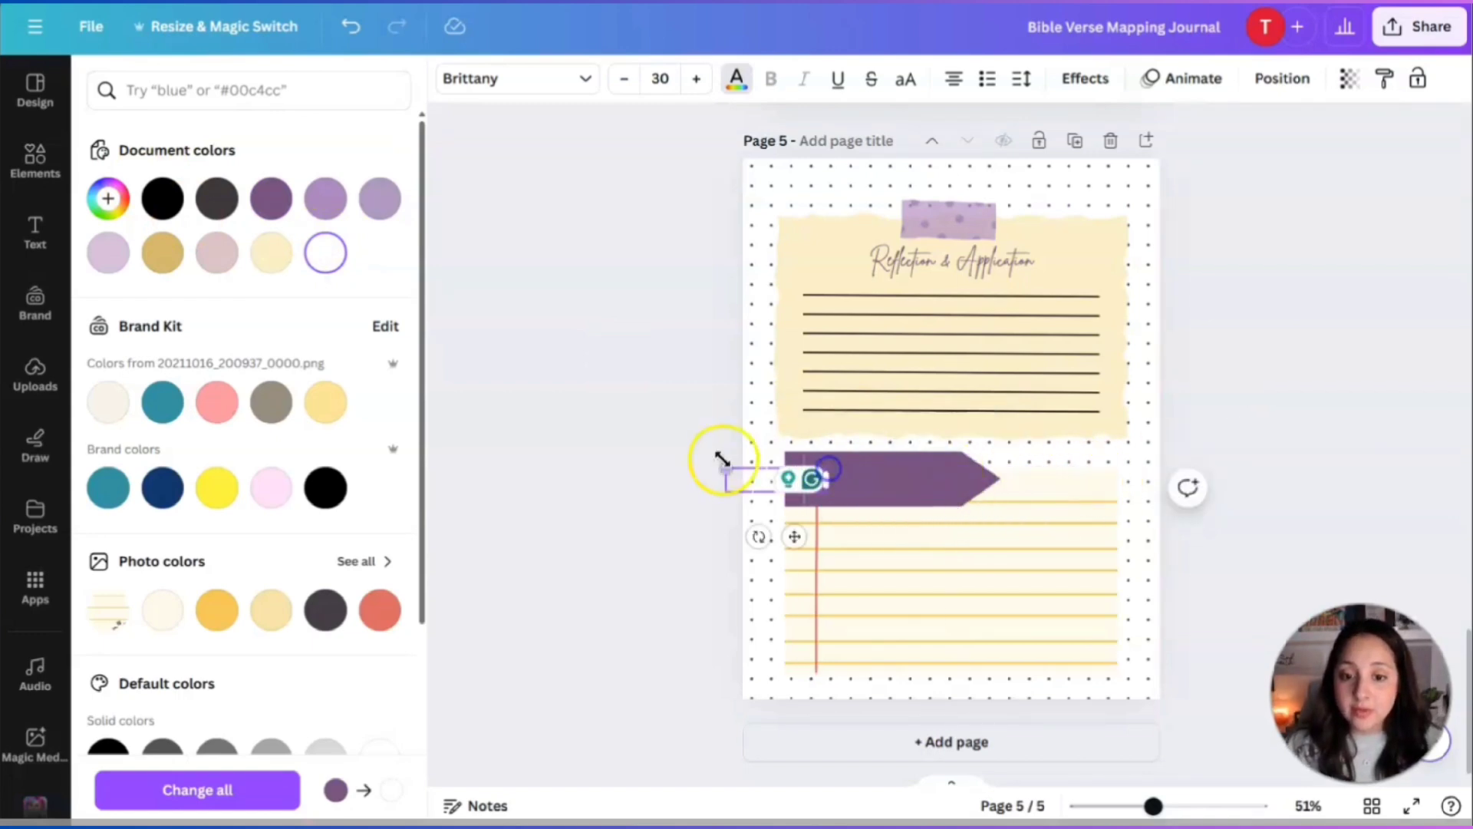
pyautogui.moveTo(722, 468); pyautogui.dragTo(690, 443)
pyautogui.moveTo(749, 535); pyautogui.dragTo(871, 536)
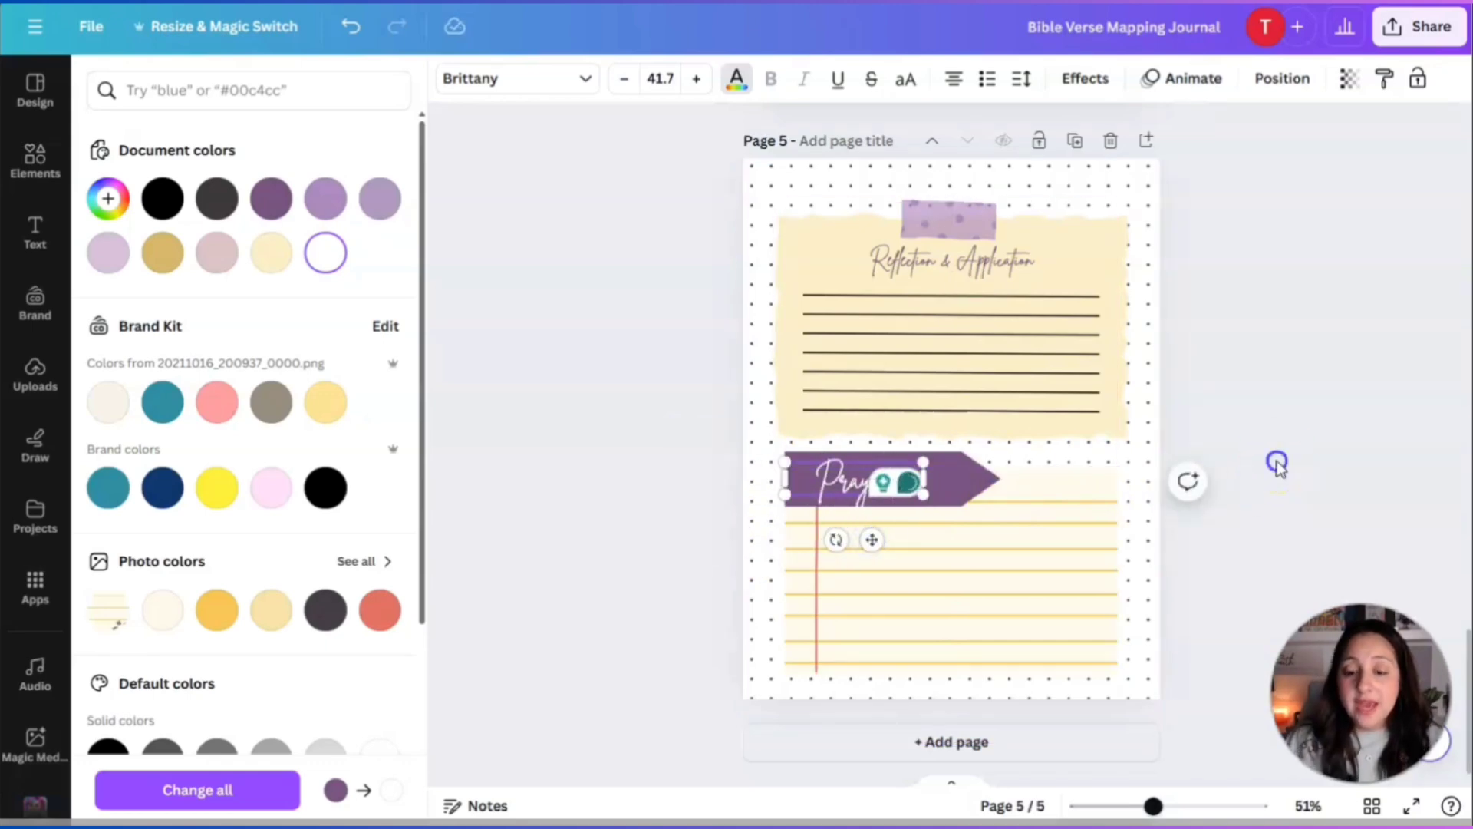
pyautogui.click(1309, 537)
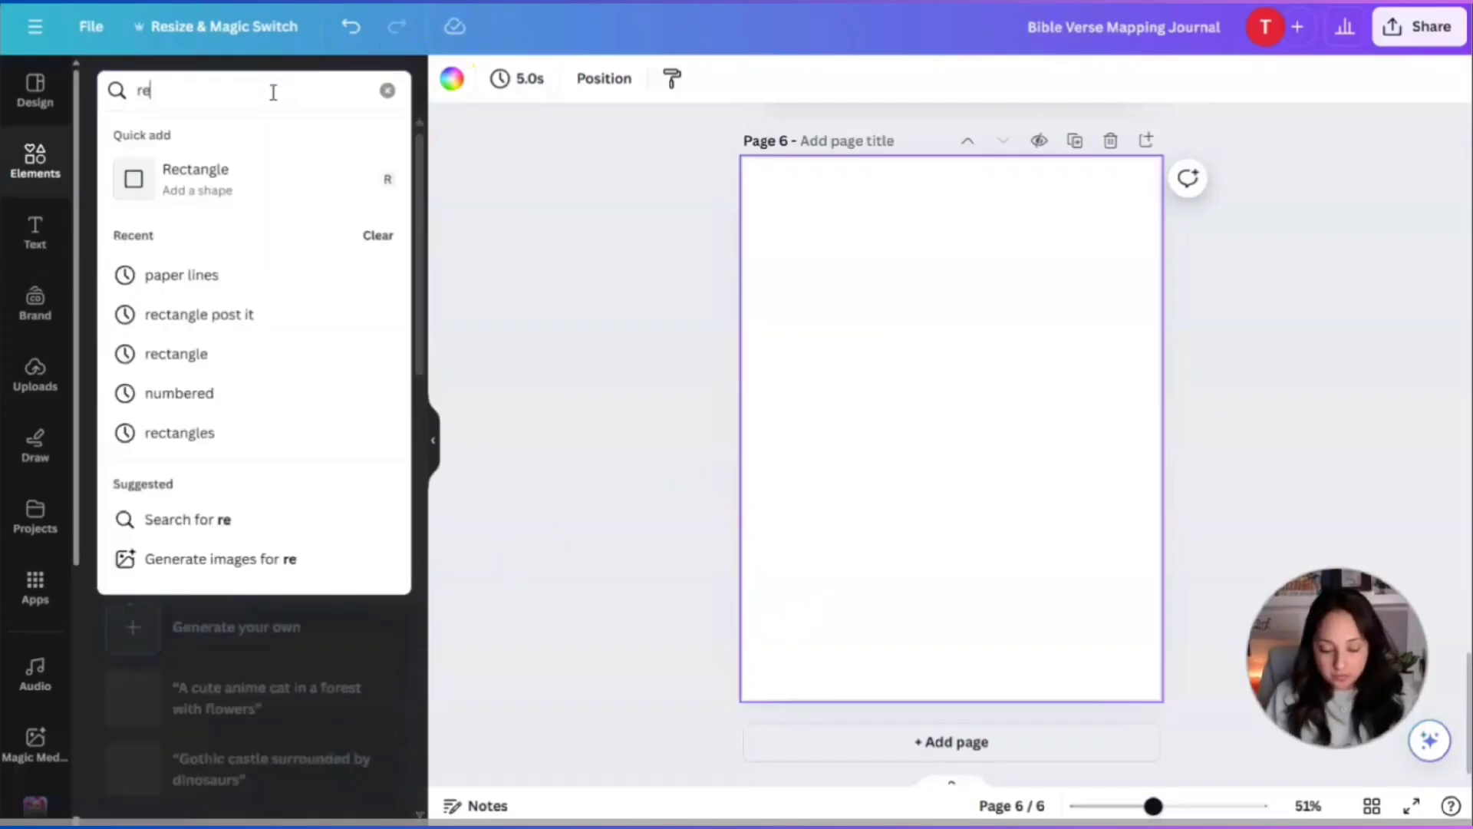
# Search graphics for 'rectangle', try a white rectangle bar on page 6, then delete it.
pyautogui.write('c')
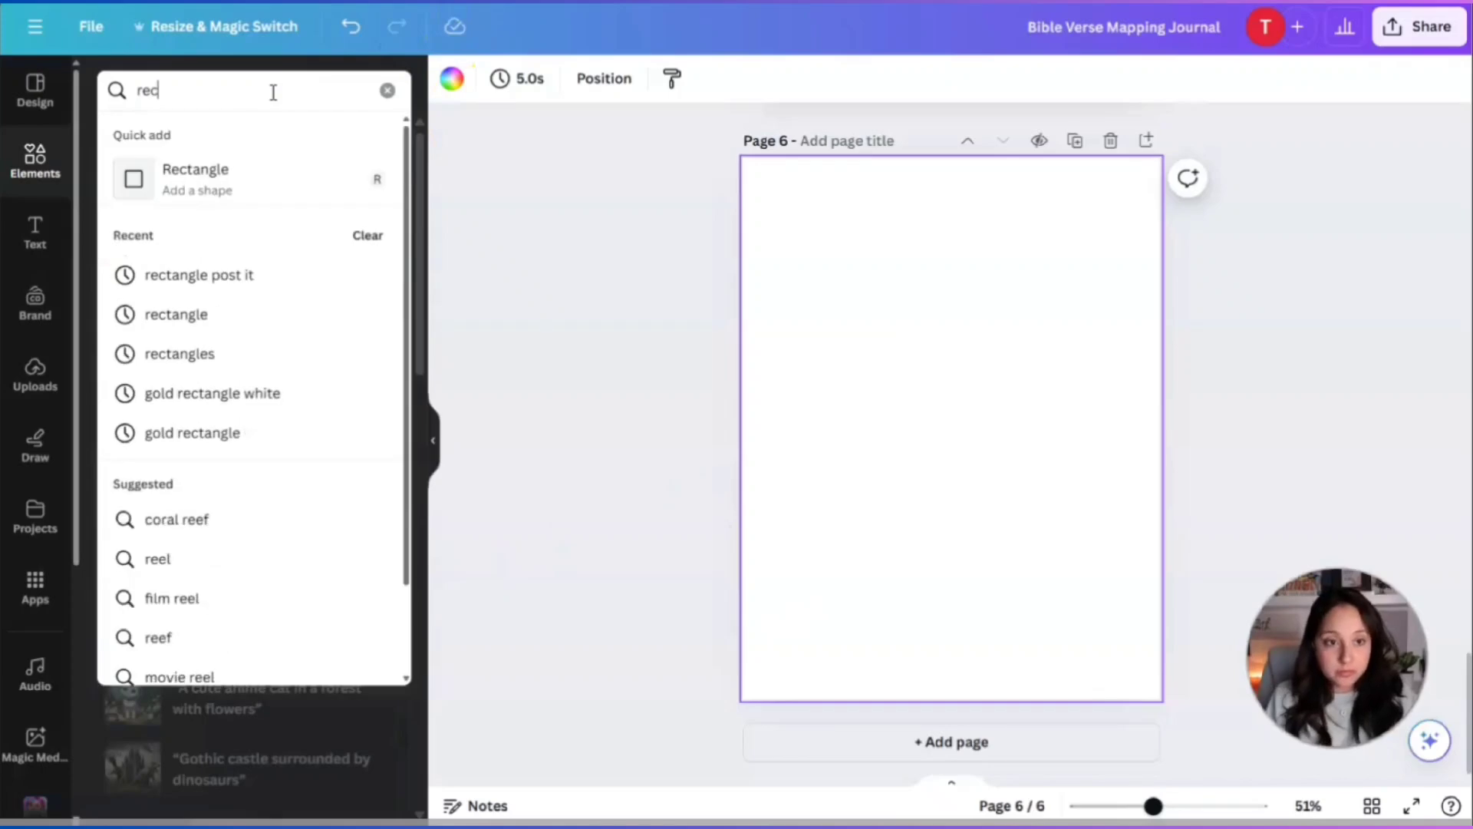
pyautogui.write('tna')
pyautogui.write('gle')
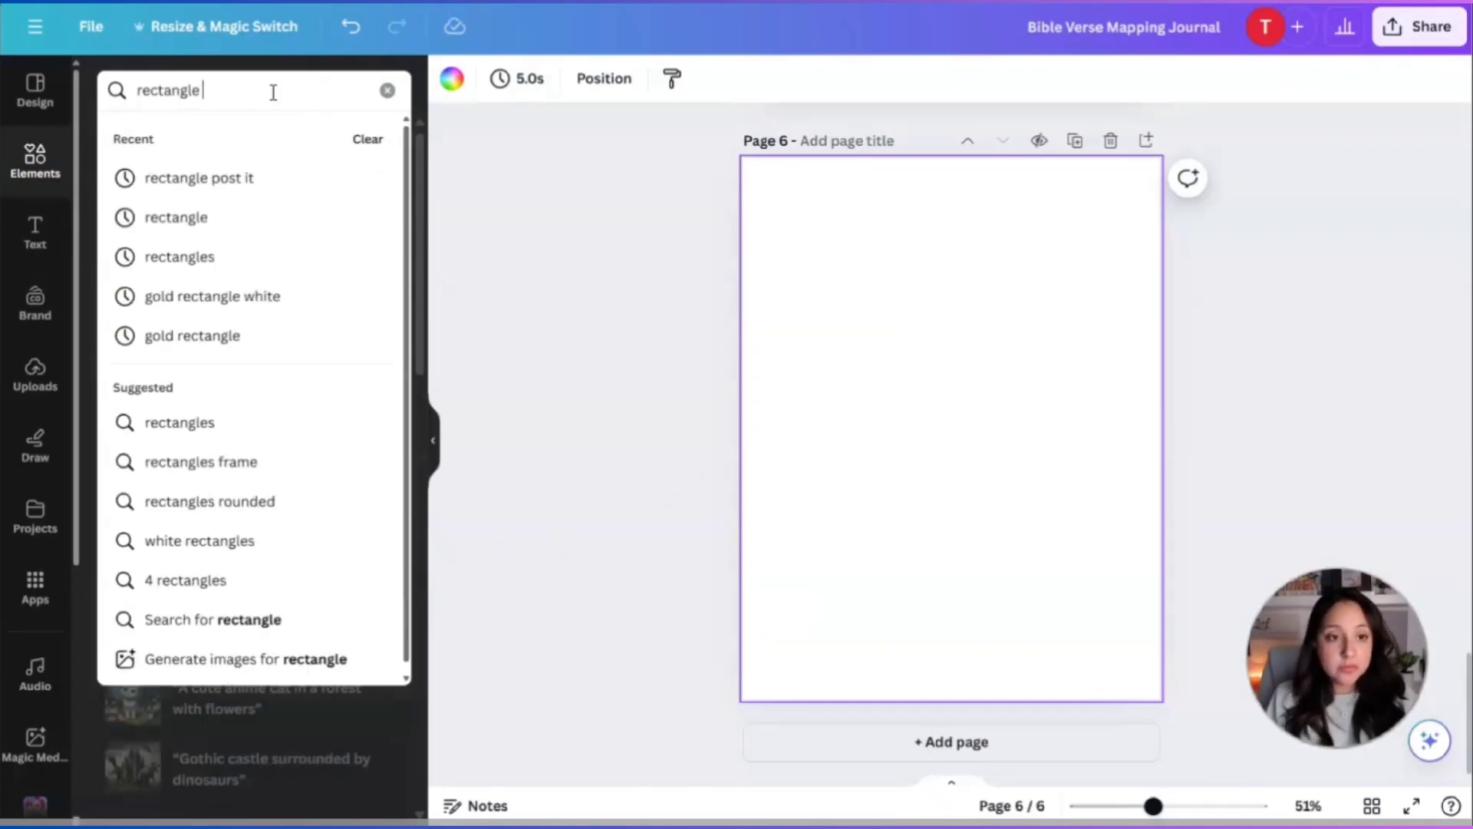
pyautogui.press('Return')
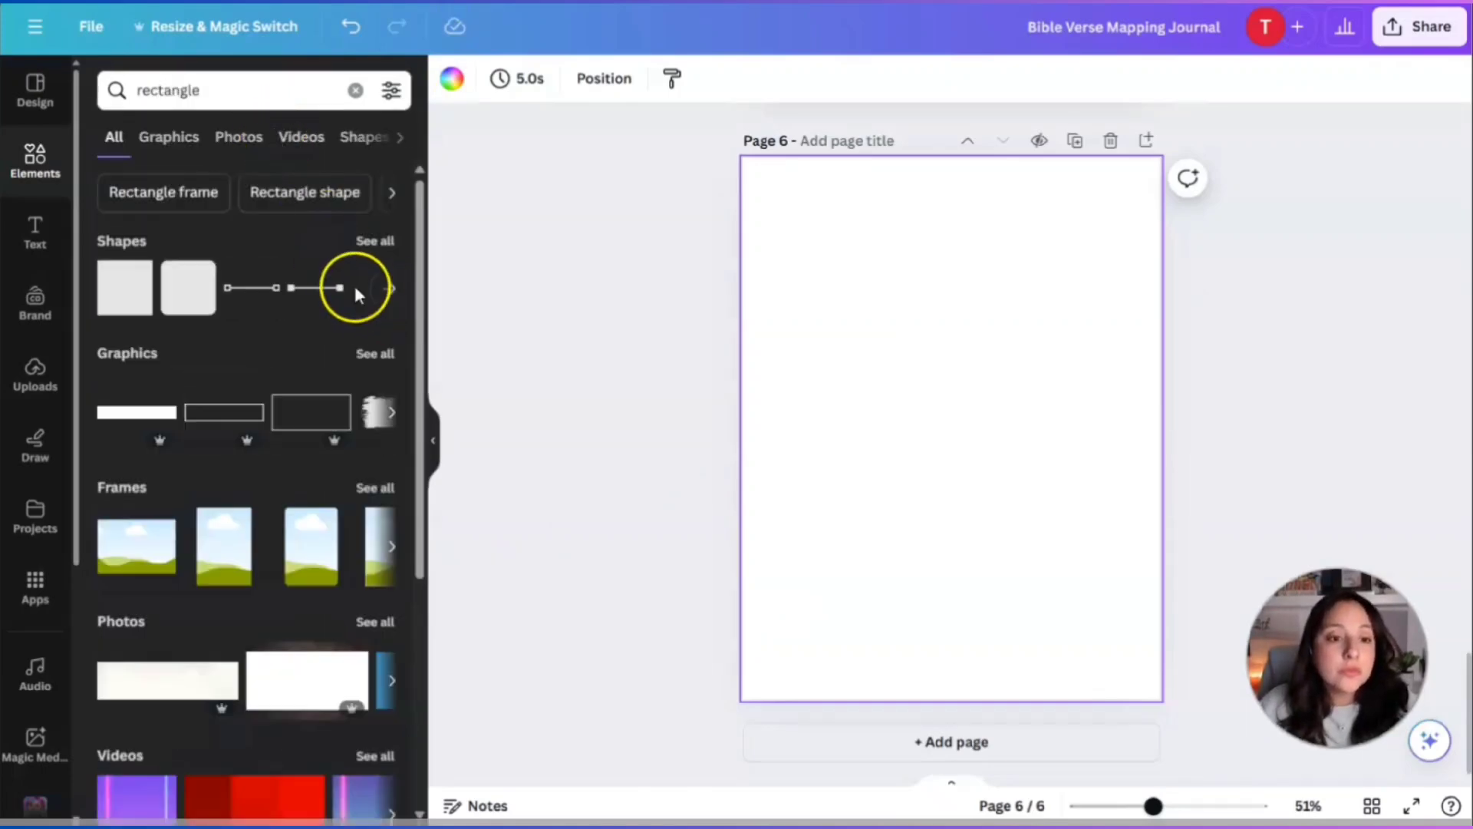
pyautogui.click(376, 355)
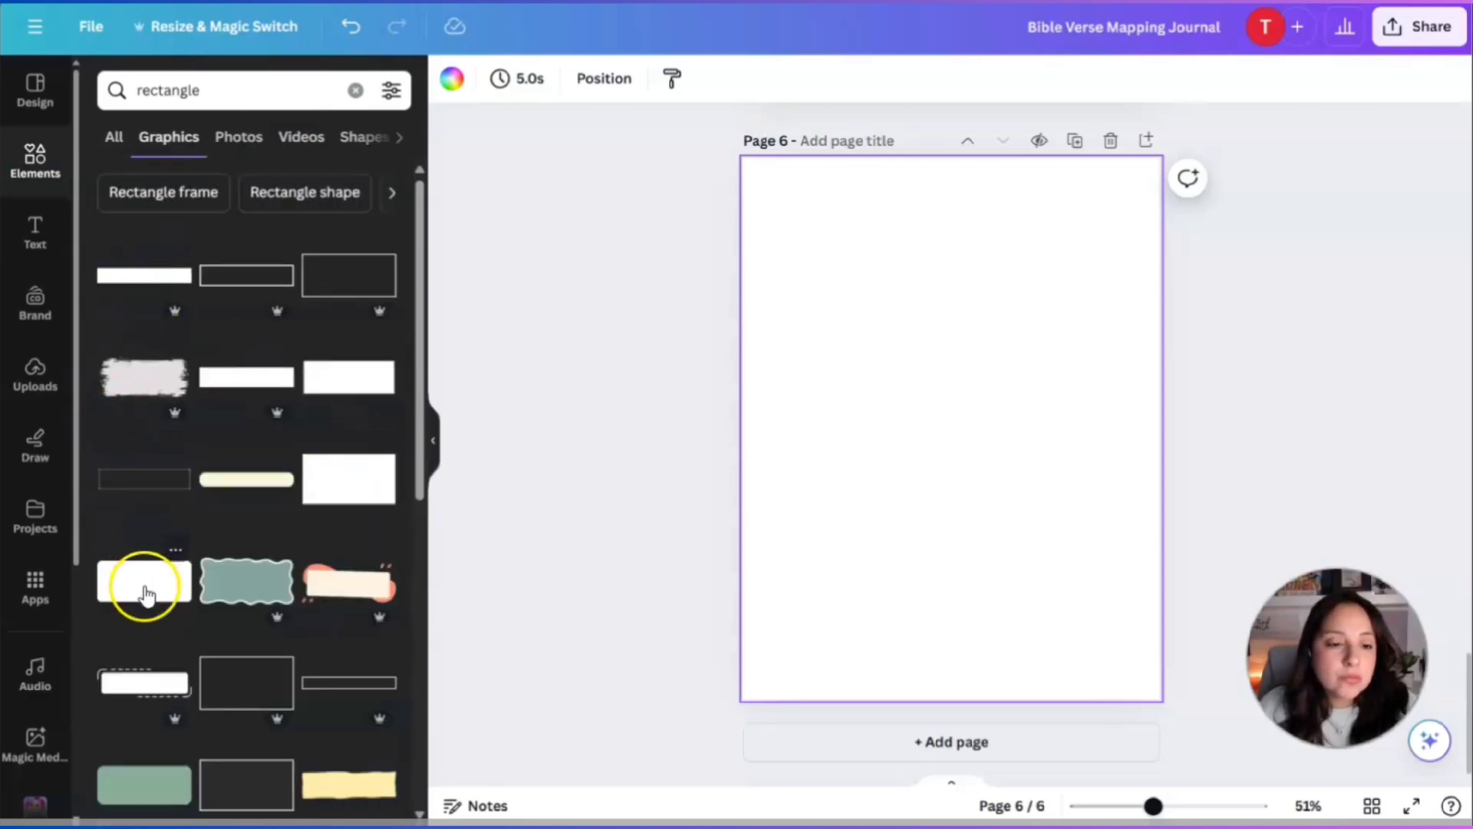
pyautogui.click(127, 283)
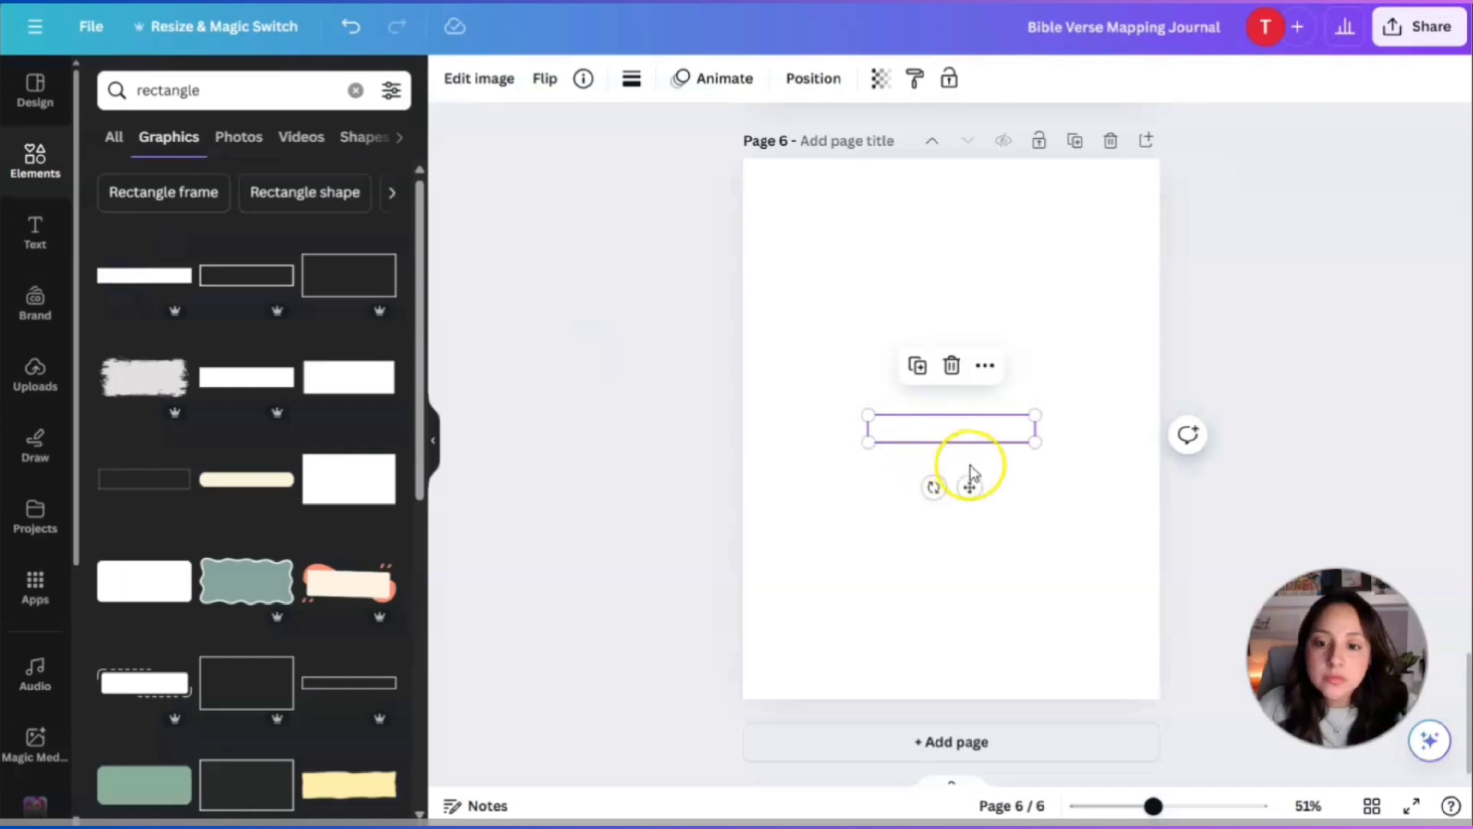
pyautogui.click(1050, 477)
pyautogui.click(959, 428)
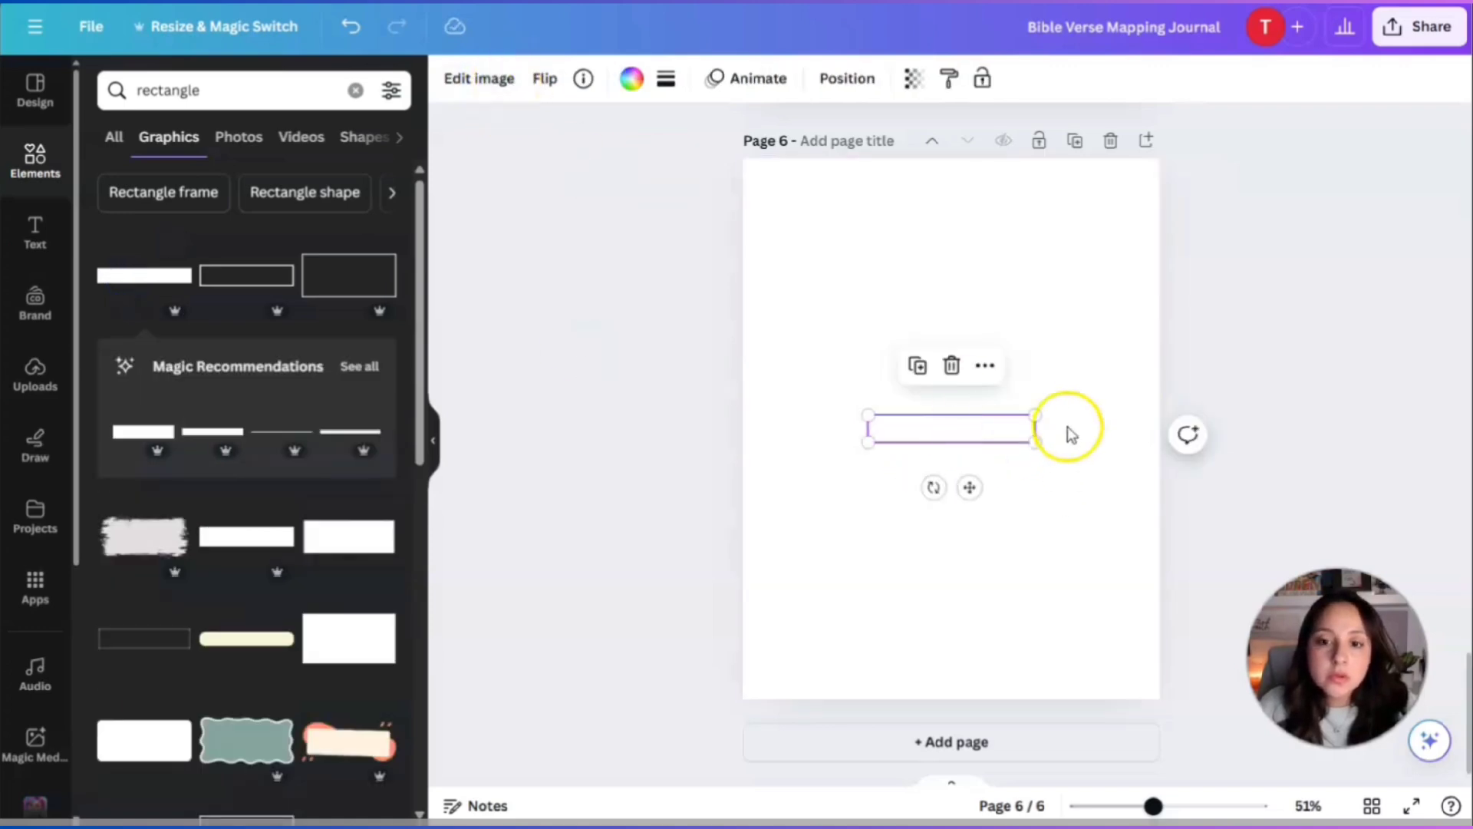
pyautogui.click(951, 365)
# Try and delete a thin outlined rectangle, then add a dark filled rectangle to page 6.
pyautogui.scroll(-3, 325, 384)
pyautogui.scroll(-2, 318, 394)
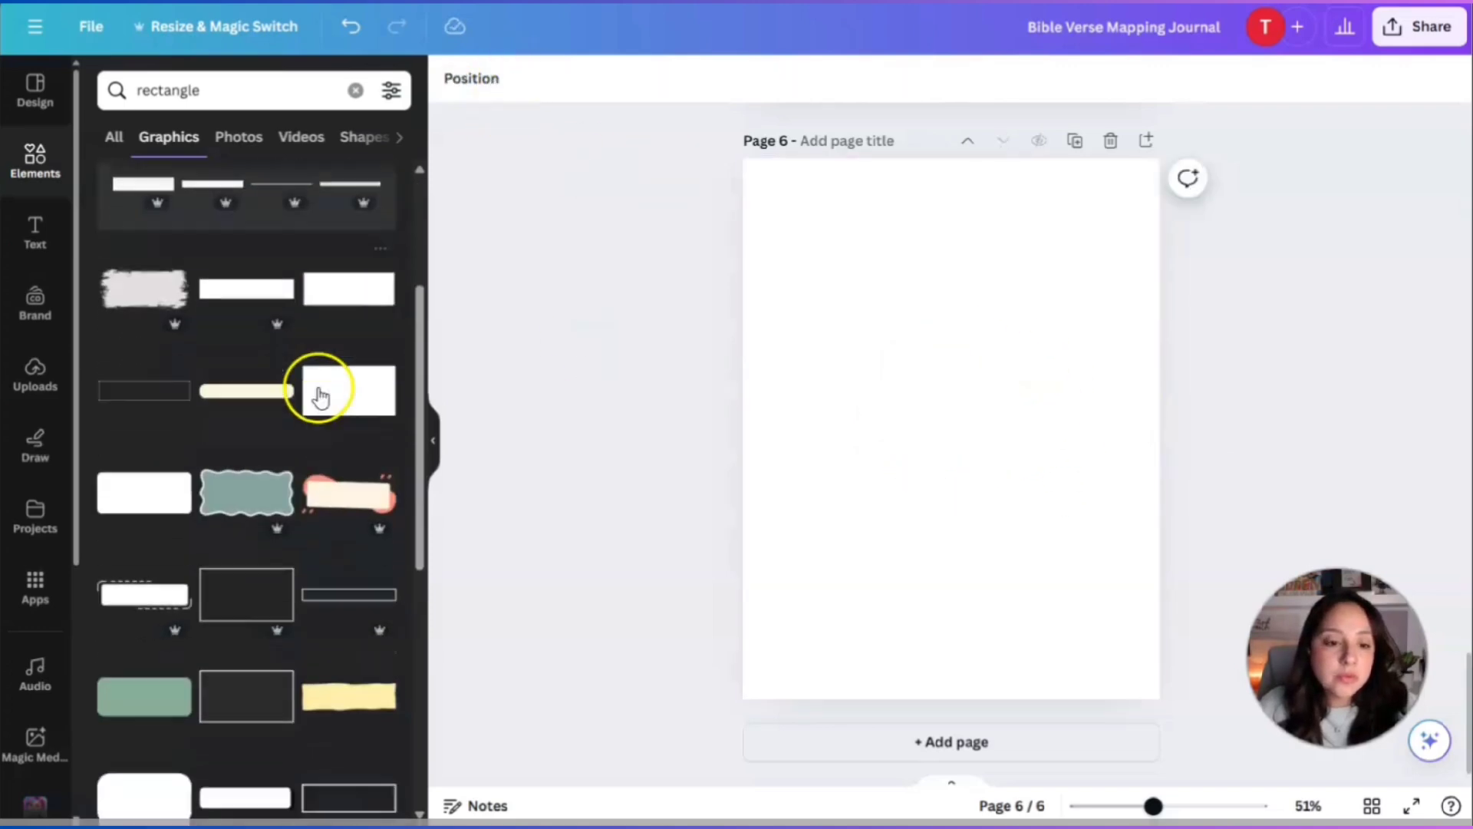
pyautogui.click(340, 547)
pyautogui.click(937, 532)
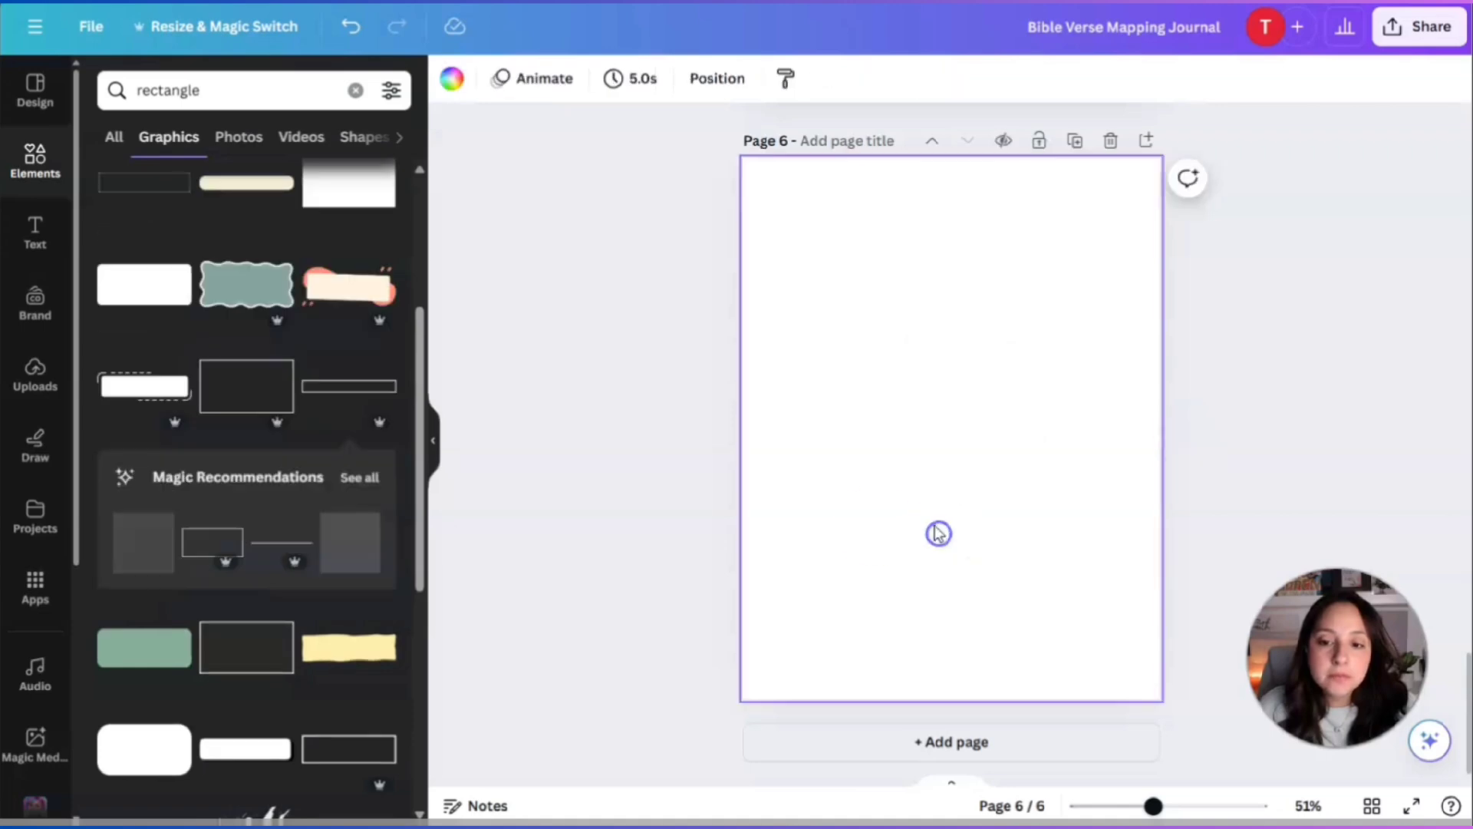
pyautogui.click(937, 427)
pyautogui.click(945, 368)
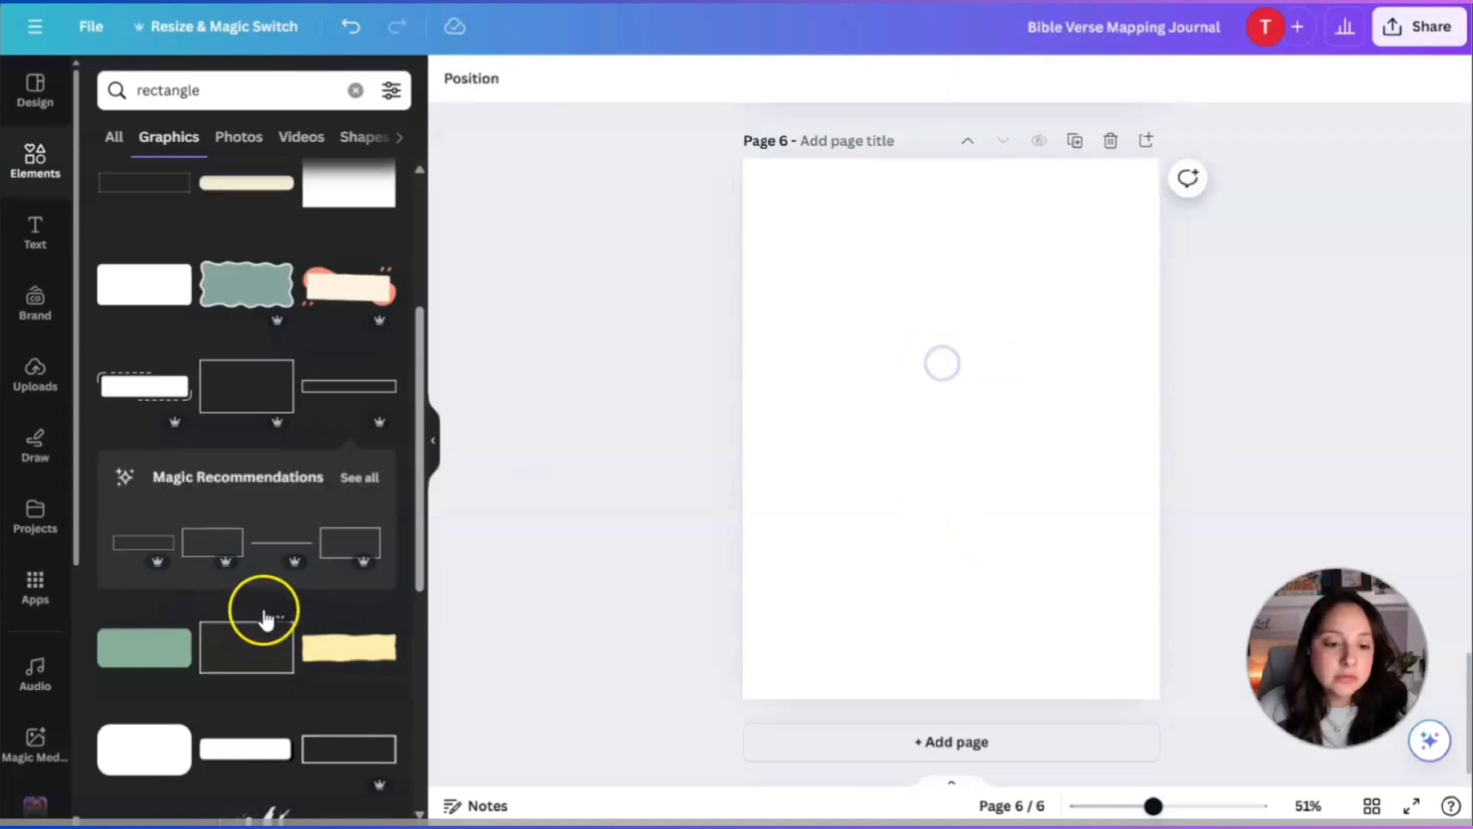
pyautogui.scroll(-4, 263, 610)
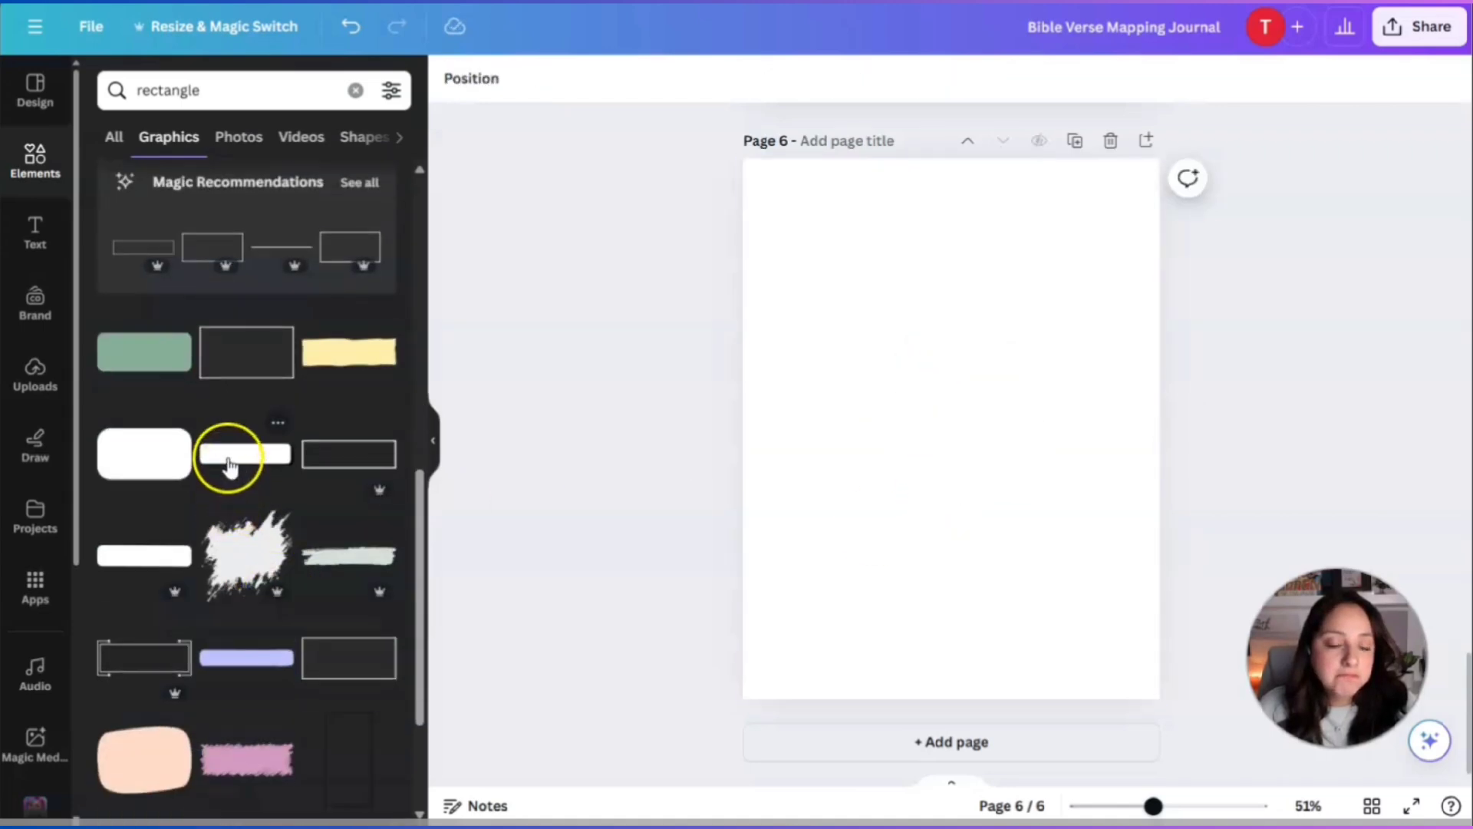
pyautogui.click(356, 673)
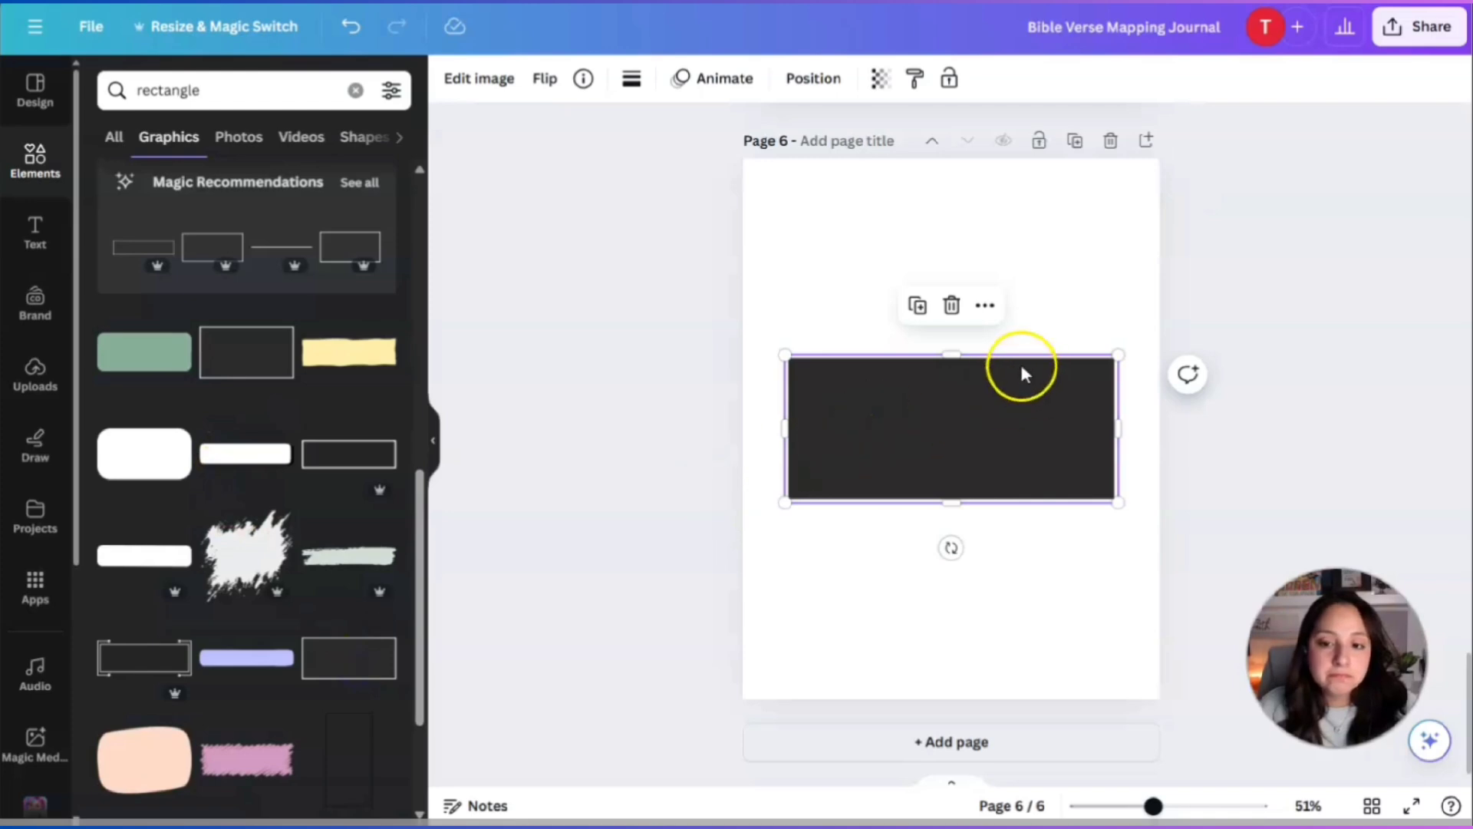
# Shrink the dark rectangle into a thin bar near the top of page 6.
pyautogui.moveTo(1121, 354); pyautogui.dragTo(1035, 474)
pyautogui.moveTo(890, 405); pyautogui.dragTo(1128, 221)
pyautogui.click(955, 398)
pyautogui.click(980, 497)
pyautogui.click(1009, 230)
pyautogui.click(997, 223)
pyautogui.moveTo(957, 247); pyautogui.dragTo(959, 223)
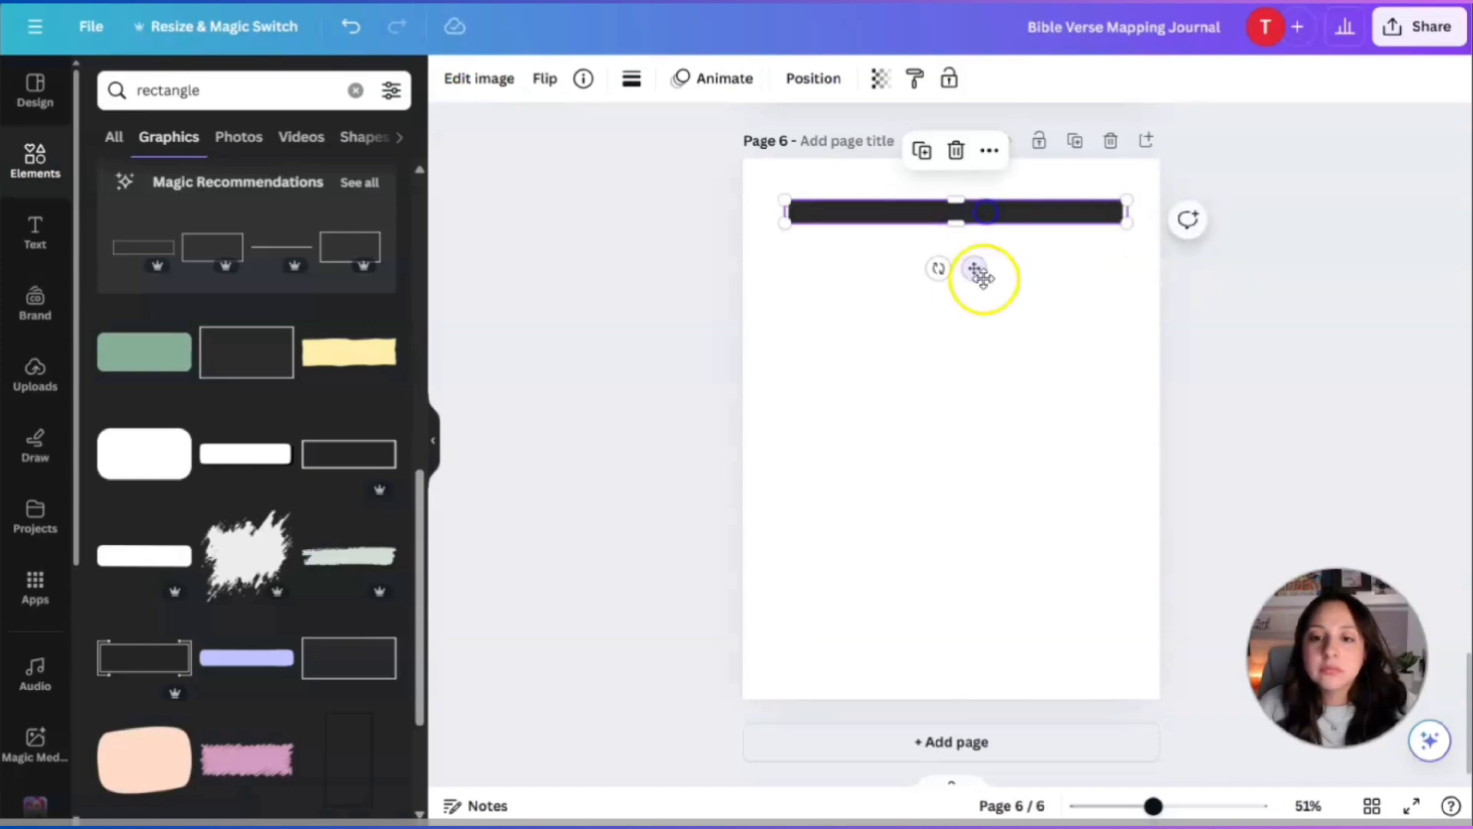
pyautogui.click(989, 333)
# Duplicate the black bar and place the copy just below the original.
pyautogui.click(896, 210)
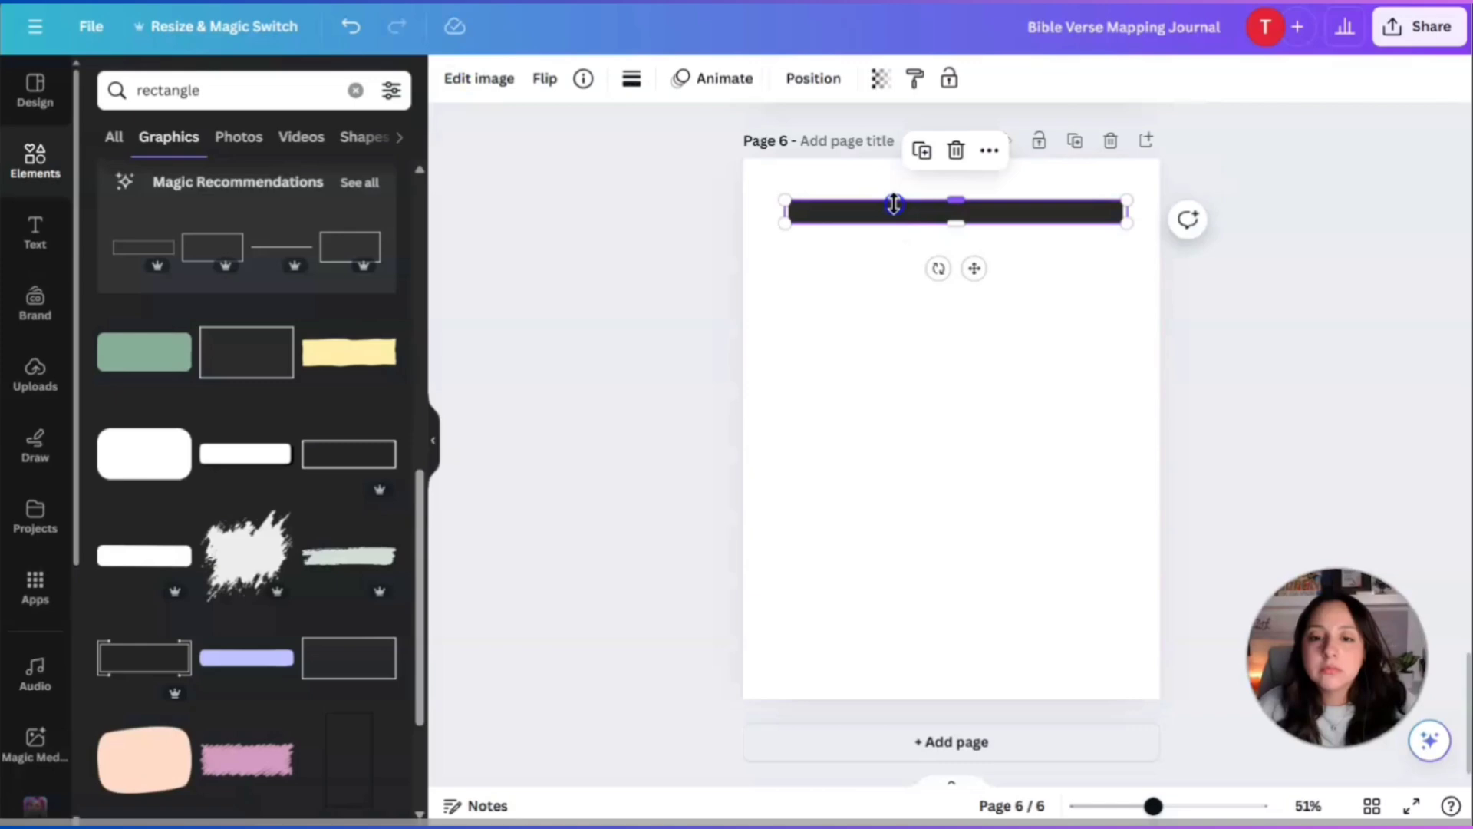
pyautogui.click(921, 154)
pyautogui.moveTo(1008, 224); pyautogui.dragTo(942, 353)
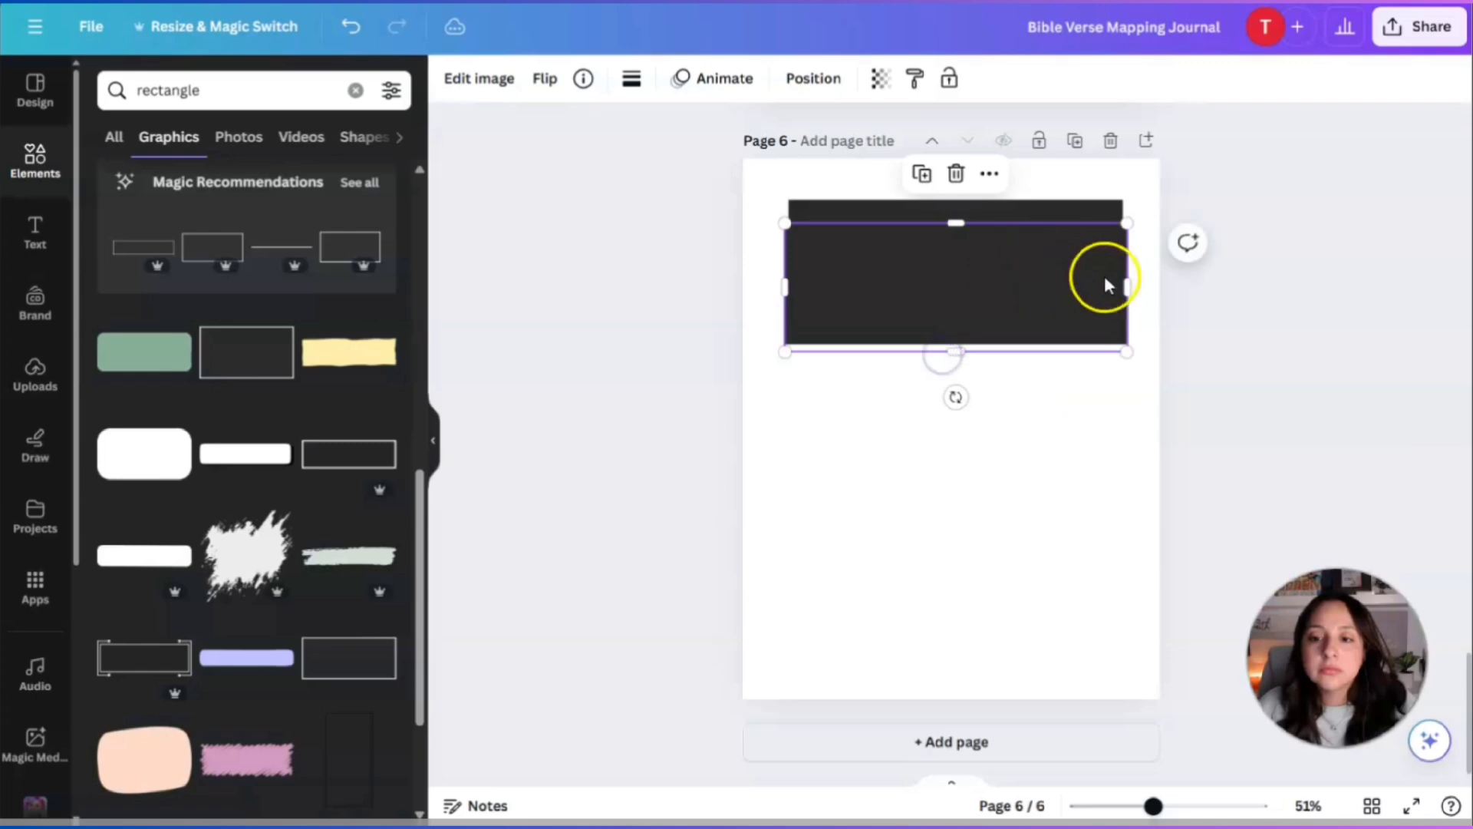
pyautogui.moveTo(1132, 285); pyautogui.dragTo(1129, 286)
pyautogui.click(974, 399)
# Delete the large black rectangle and the thin top bar from page 6.
pyautogui.moveTo(977, 301); pyautogui.dragTo(973, 314)
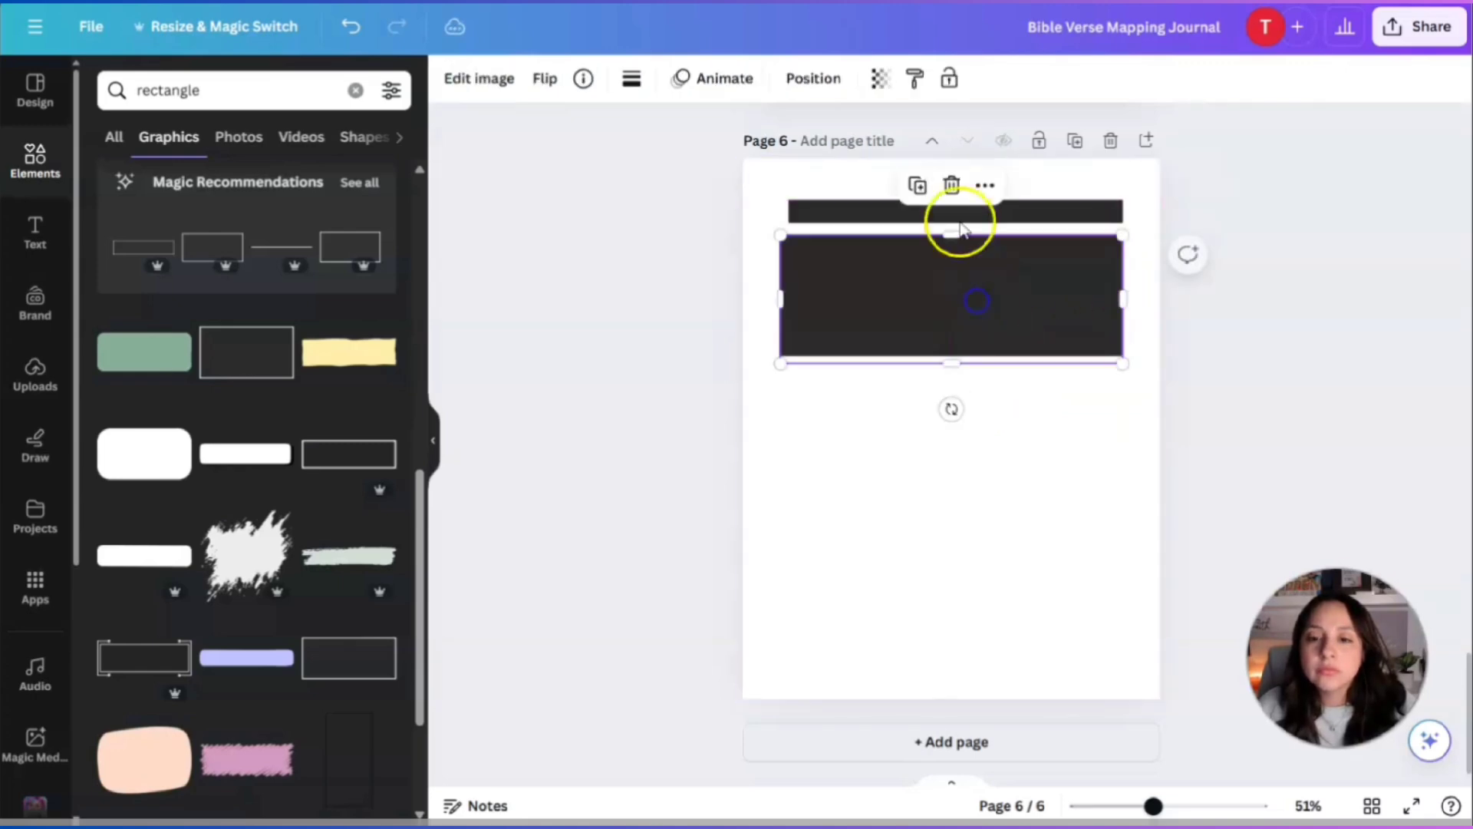
pyautogui.click(952, 188)
pyautogui.moveTo(950, 219); pyautogui.dragTo(952, 228)
pyautogui.scroll(-3, 293, 553)
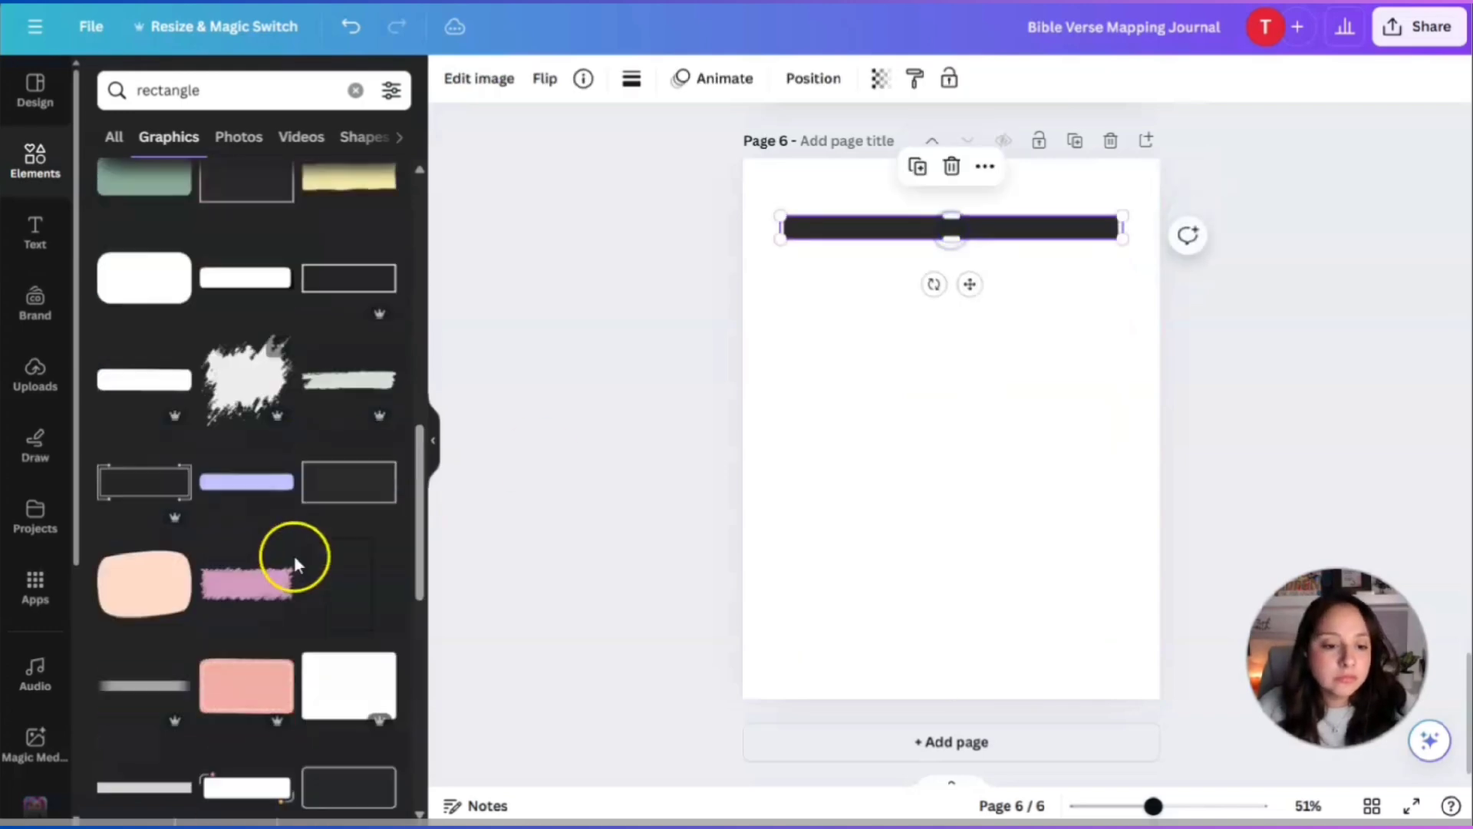
pyautogui.scroll(-3, 294, 554)
pyautogui.click(951, 167)
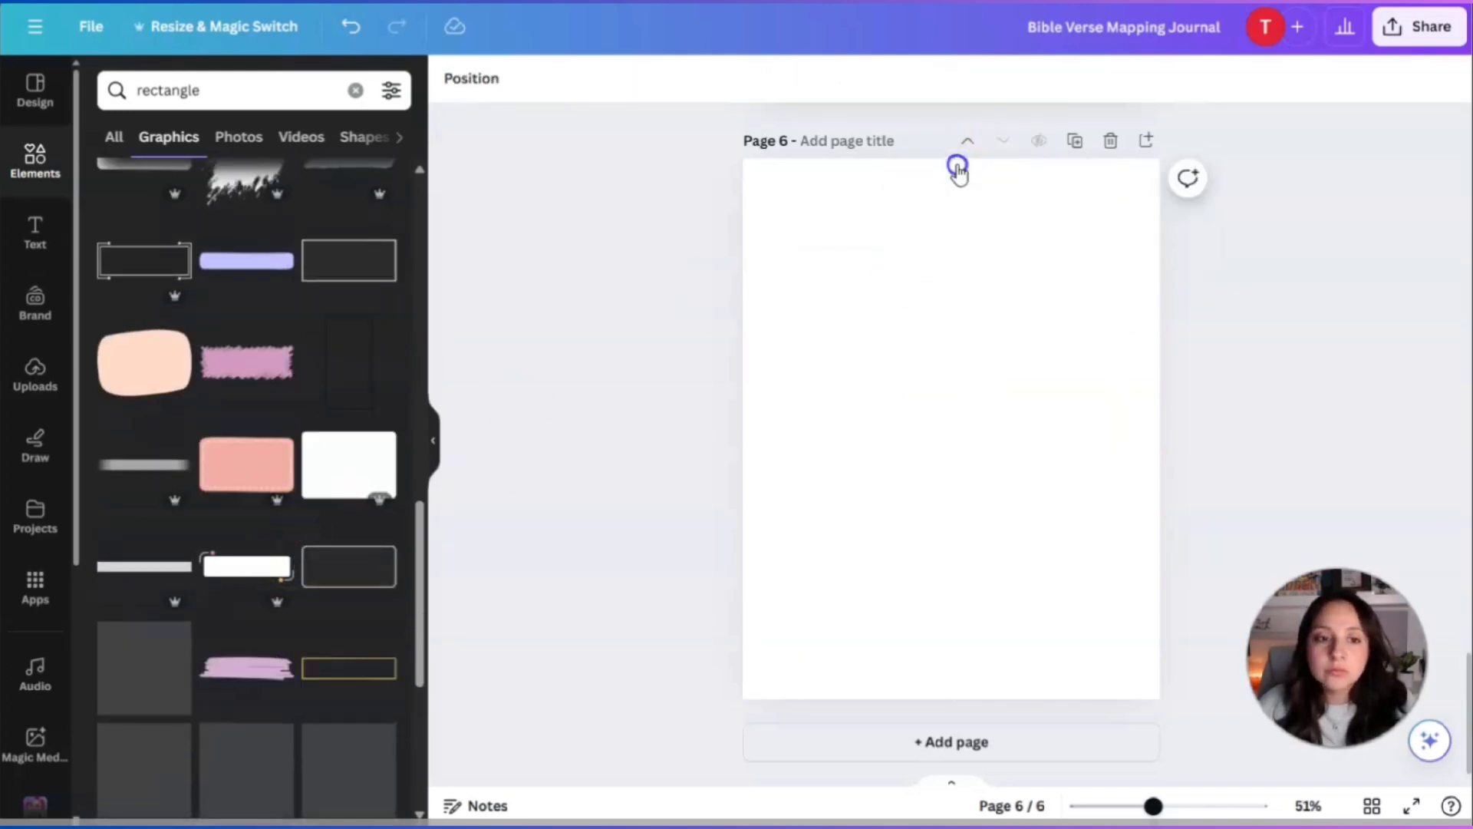
# Search templates for 'journal' and apply the Gray & Black Minimalist lined planner to page 6.
pyautogui.click(20, 108)
pyautogui.click(239, 102)
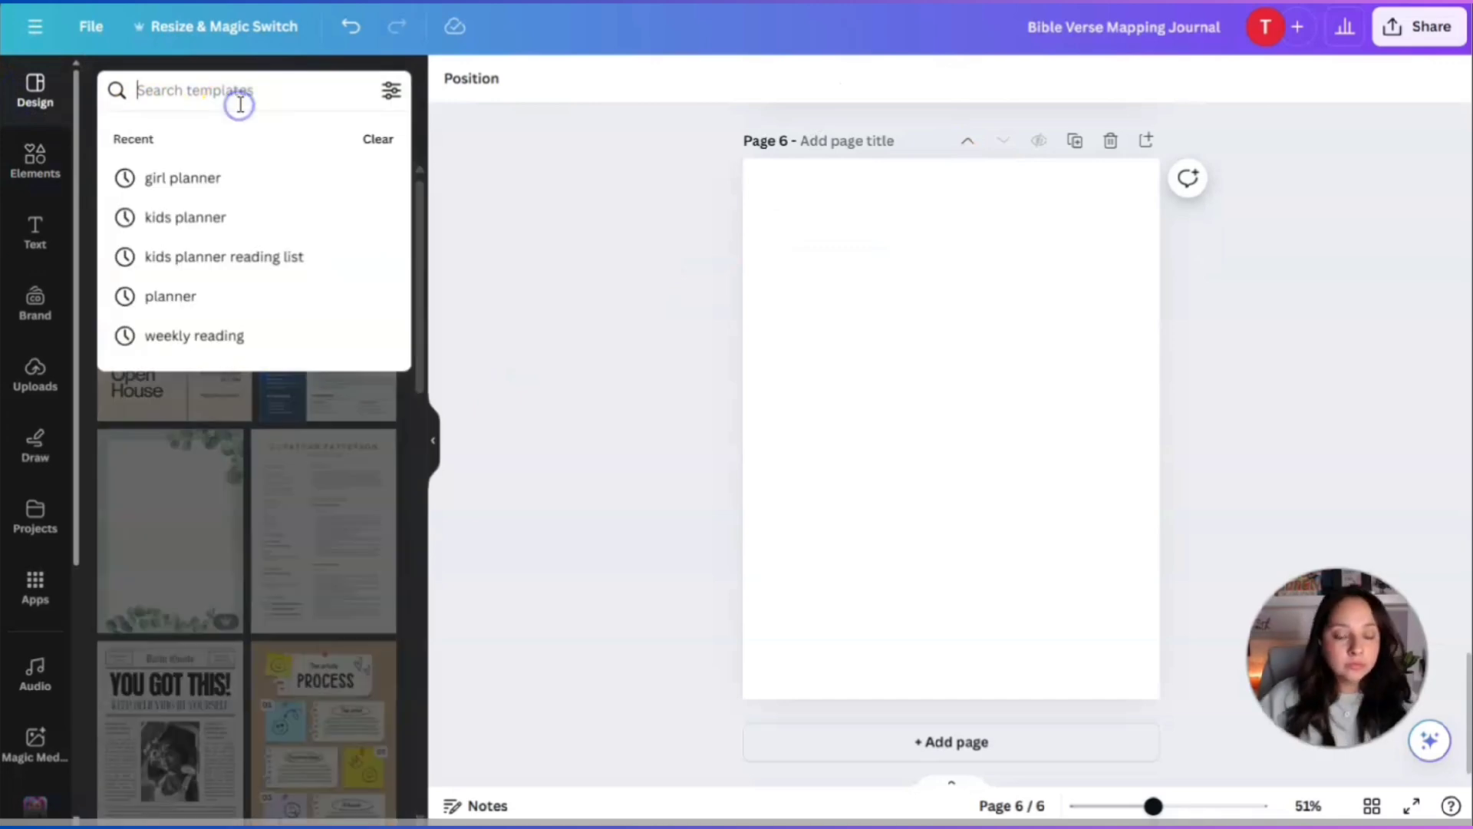
pyautogui.write('journal')
pyautogui.press('Return')
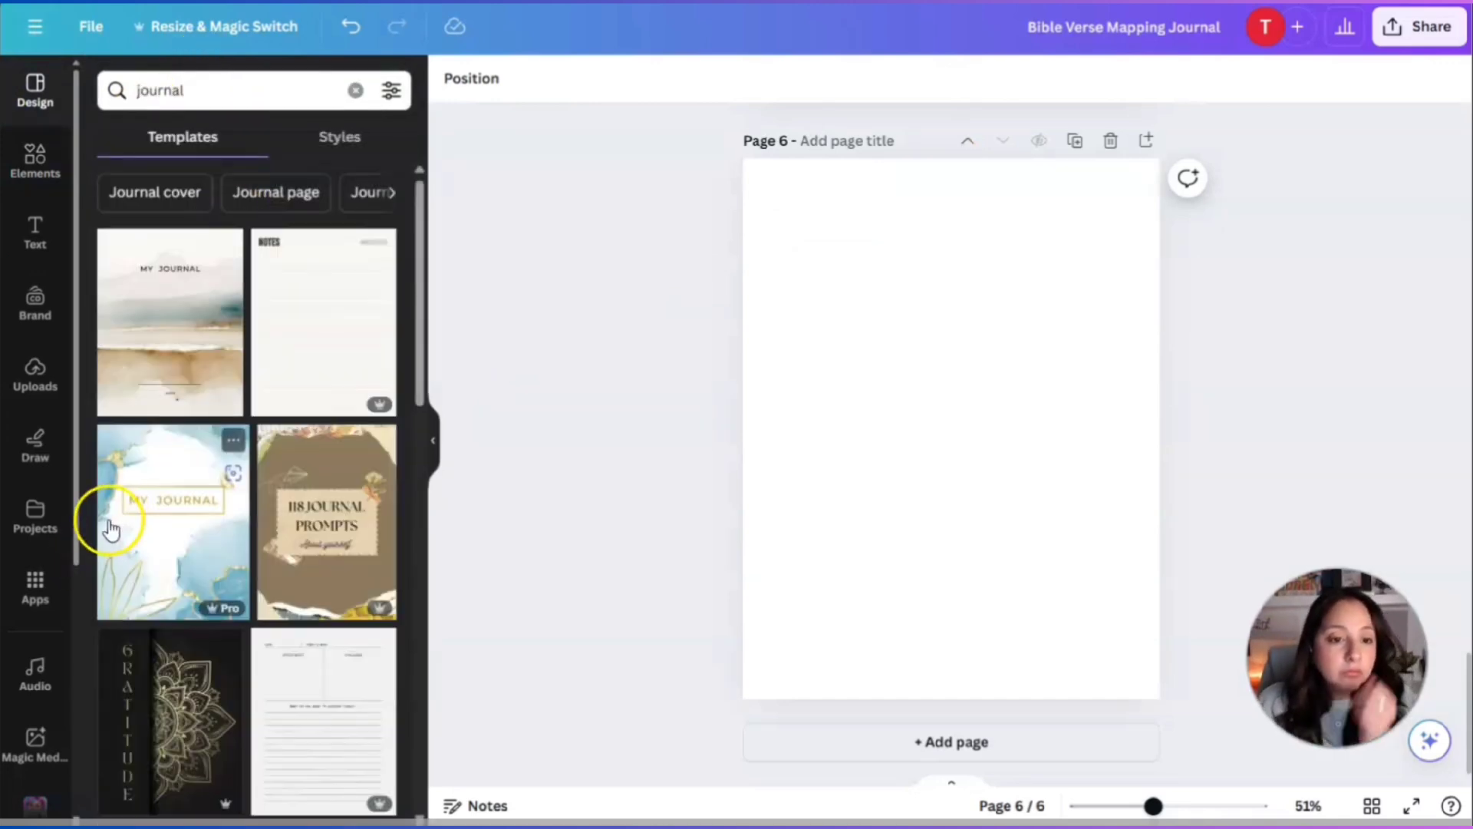
pyautogui.scroll(-3, 279, 681)
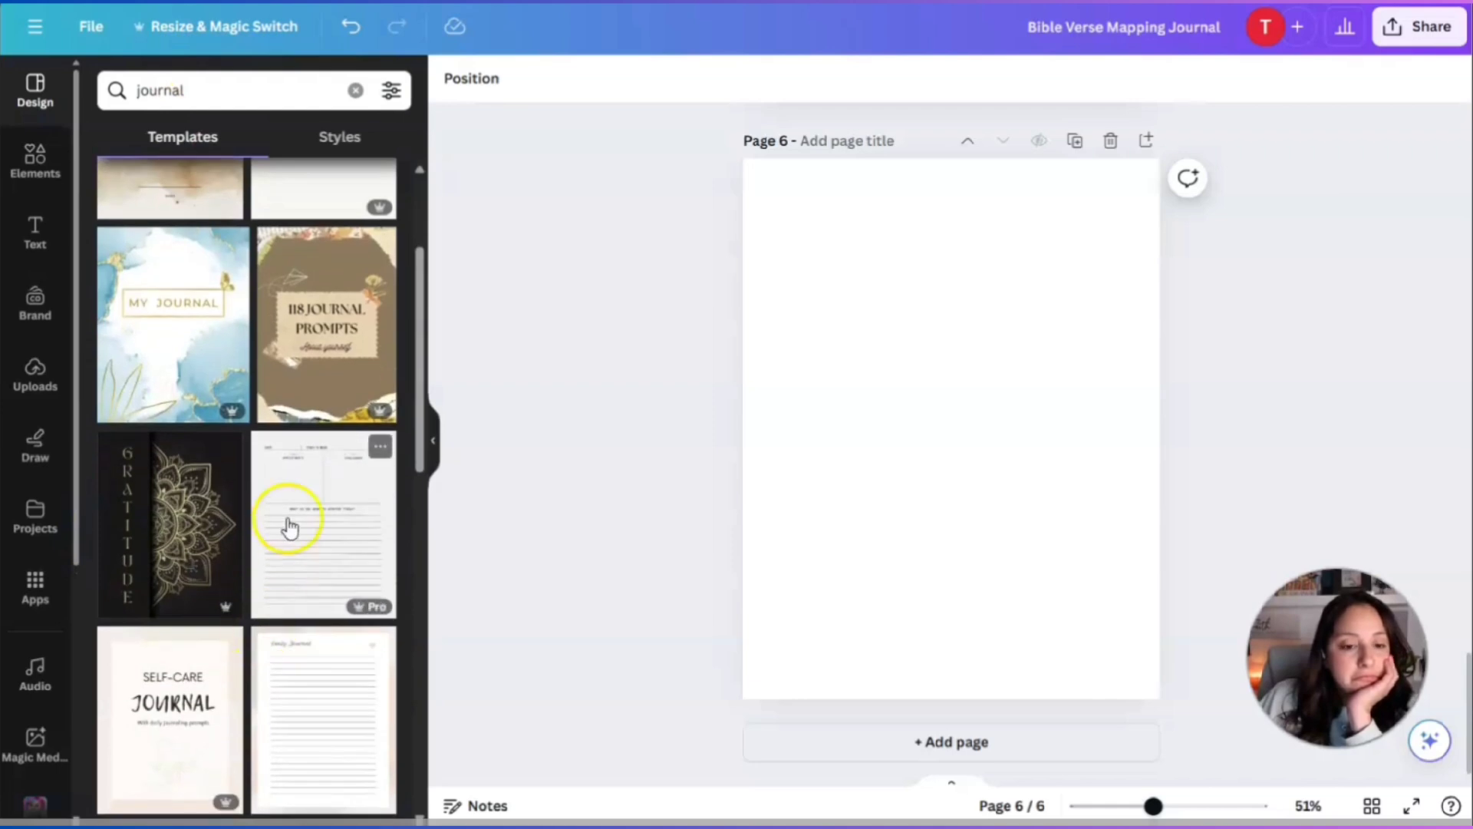
pyautogui.click(294, 512)
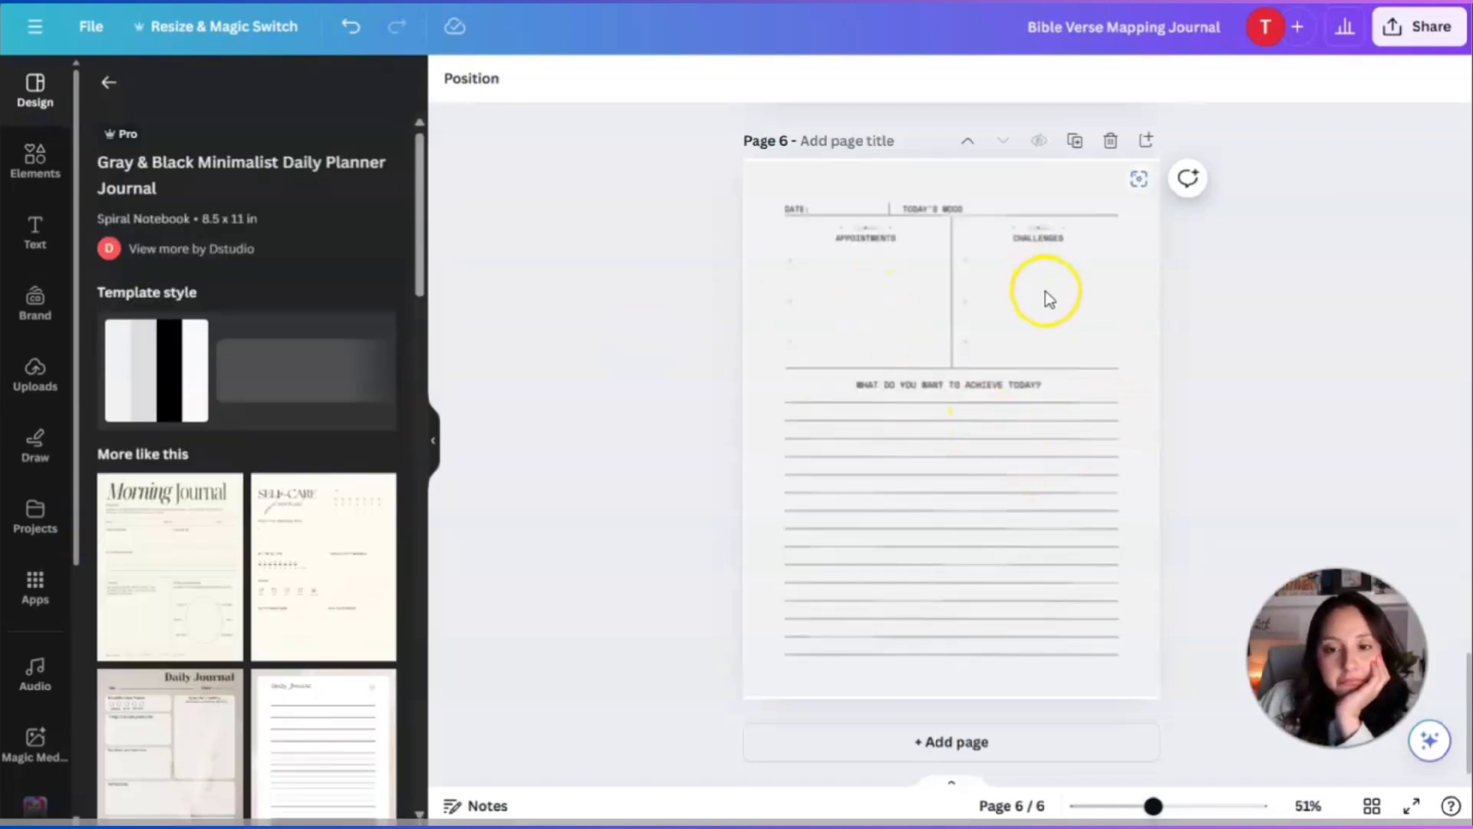
# Remove the DATE and TODAY'S MOOD labels from the top of page 6.
pyautogui.click(1045, 293)
pyautogui.click(805, 210)
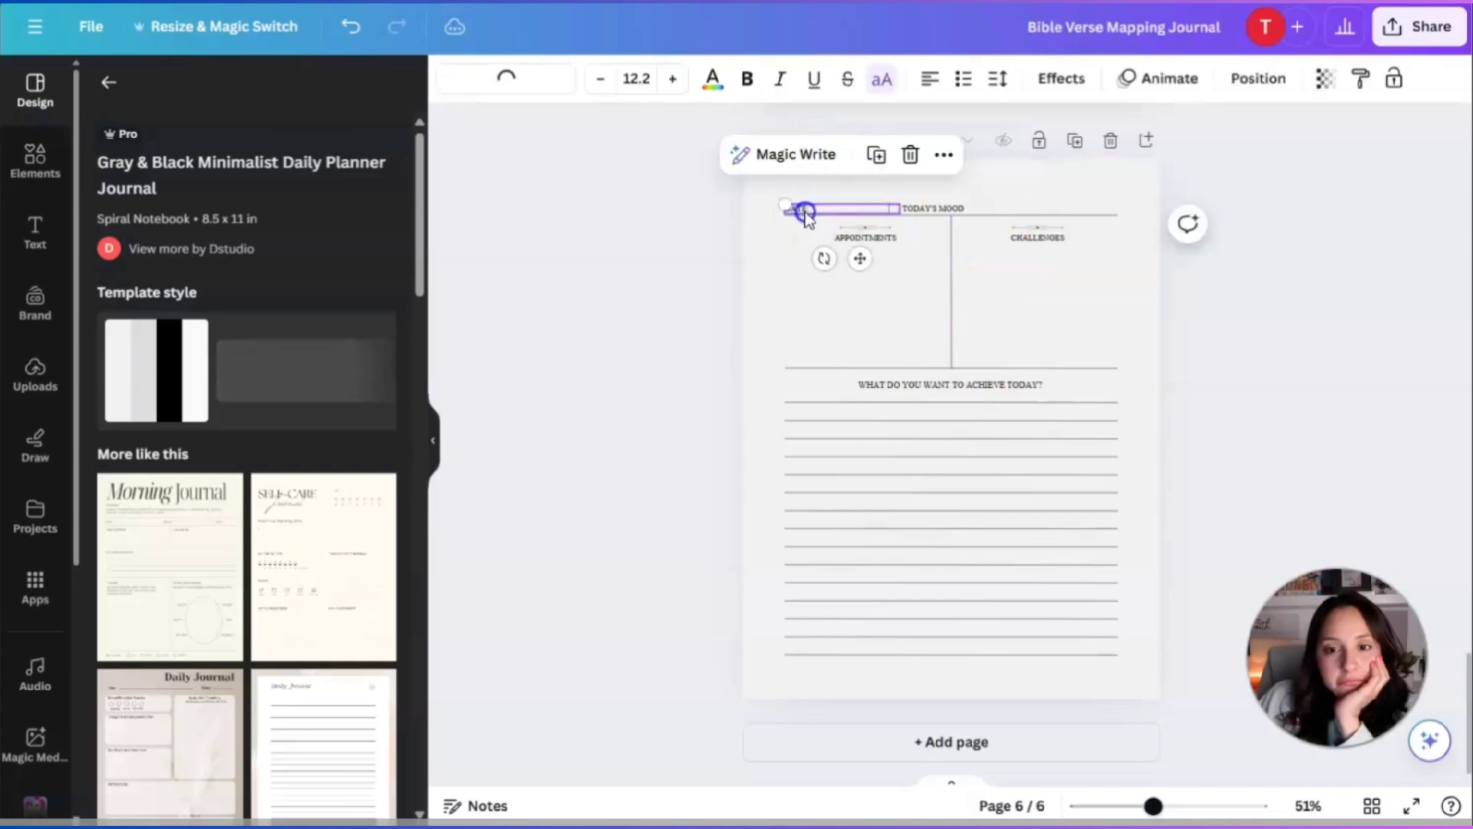
pyautogui.click(806, 218)
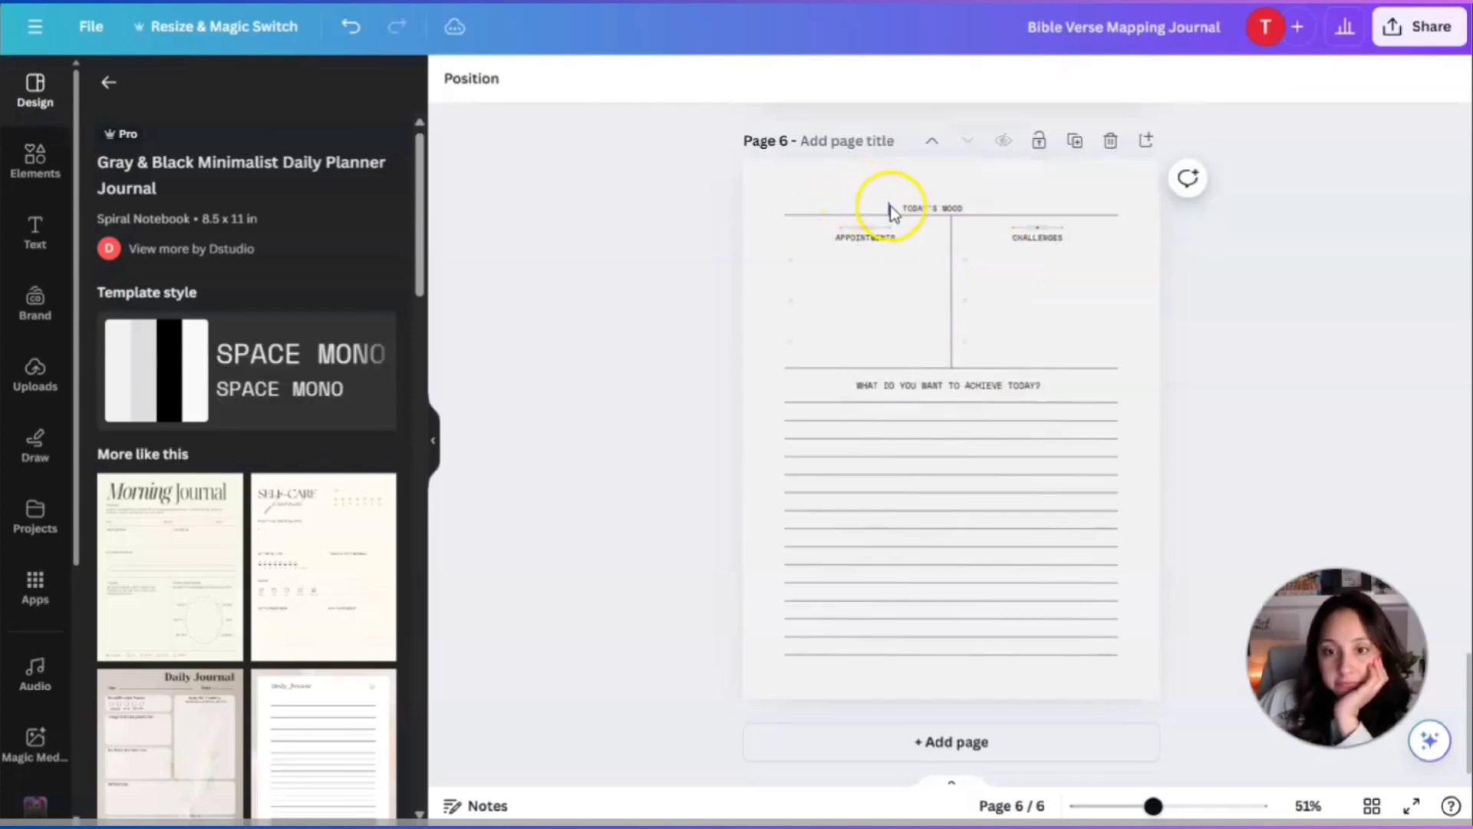
pyautogui.click(925, 210)
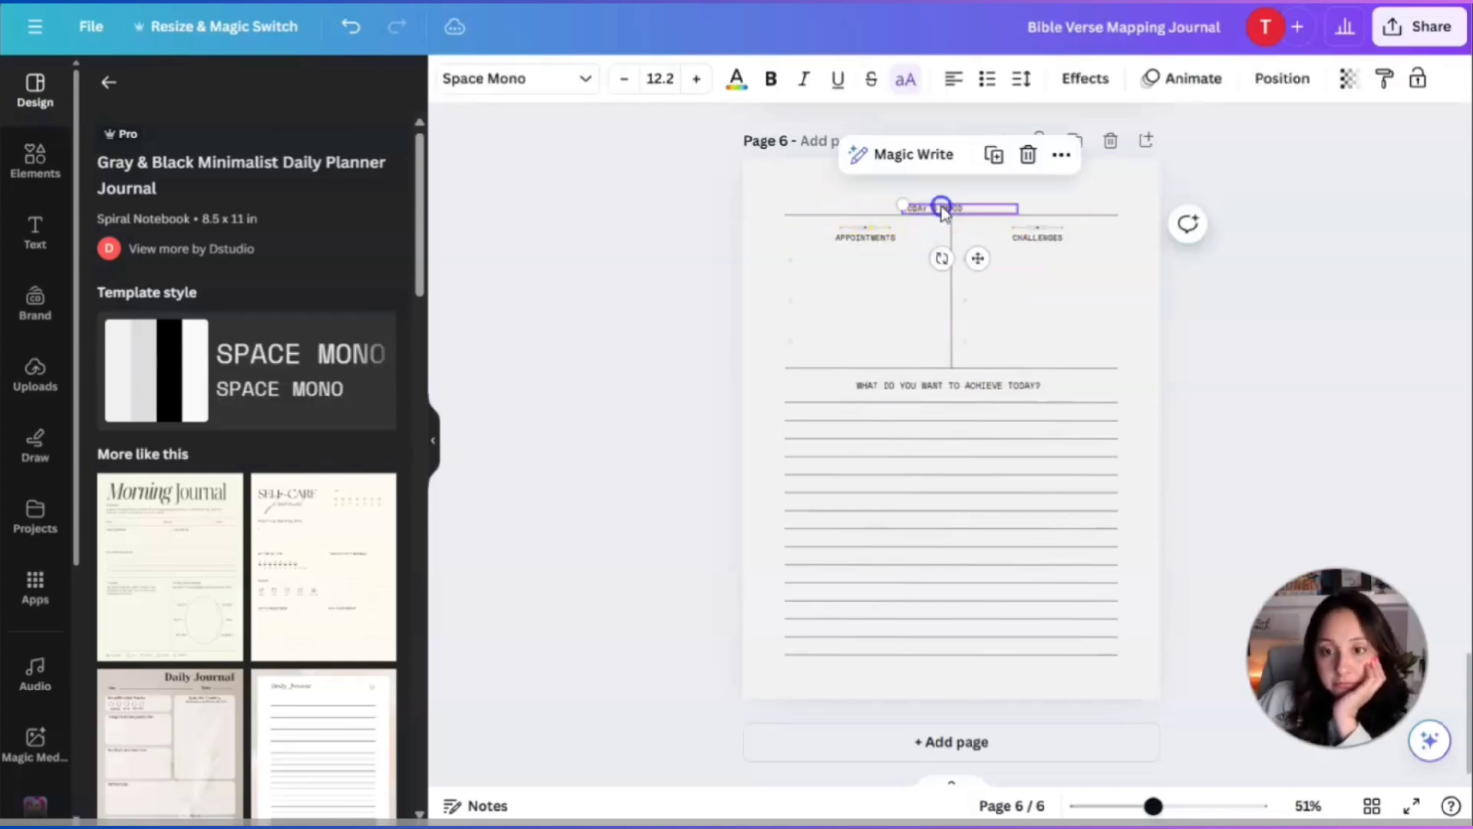
pyautogui.press('Delete')
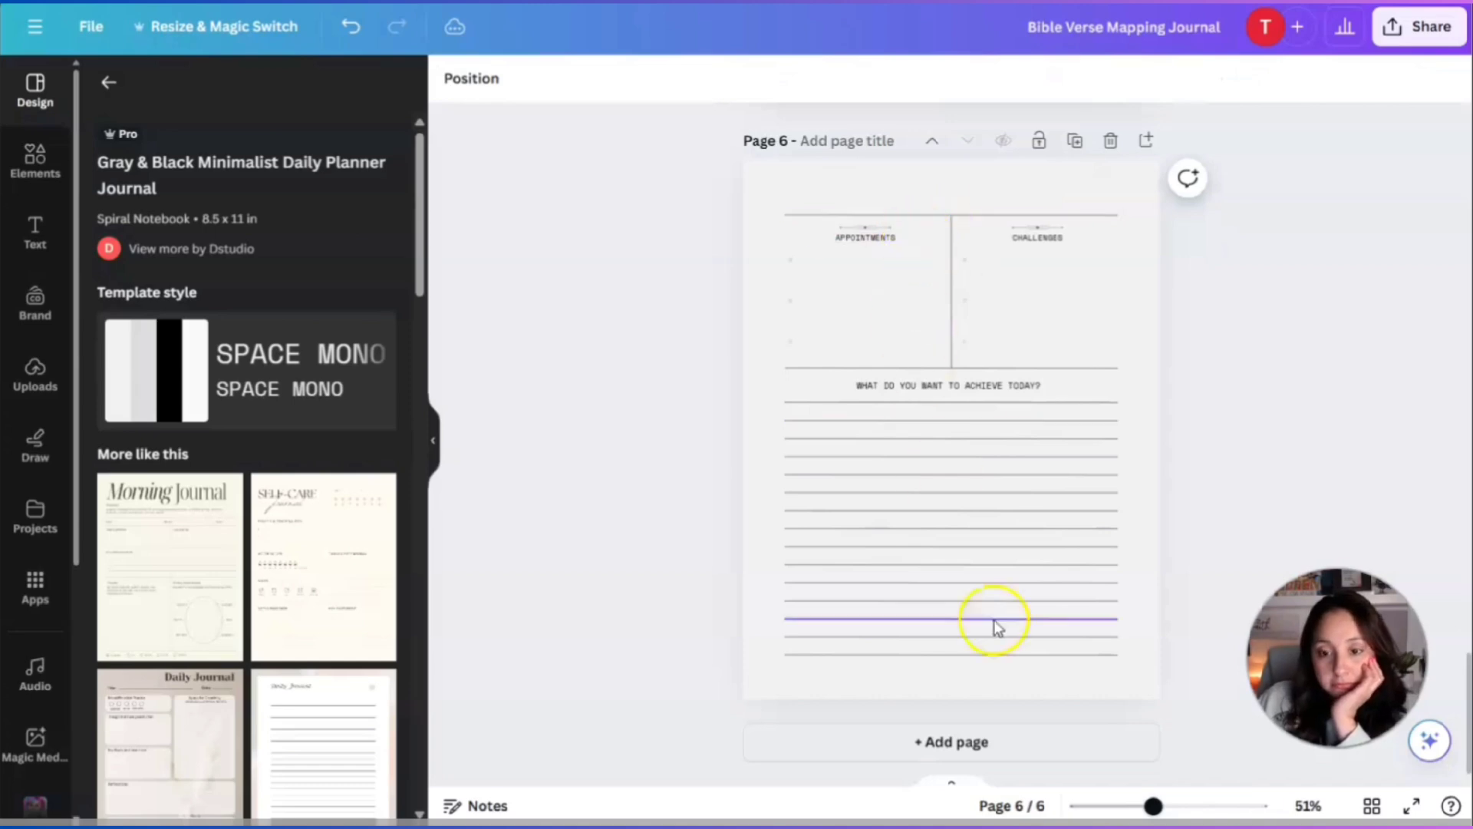
# Zoom to 93% and reposition the heading ornament and bullet dots in the two columns.
pyautogui.moveTo(1153, 805); pyautogui.dragTo(1183, 812)
pyautogui.scroll(3, 1161, 759)
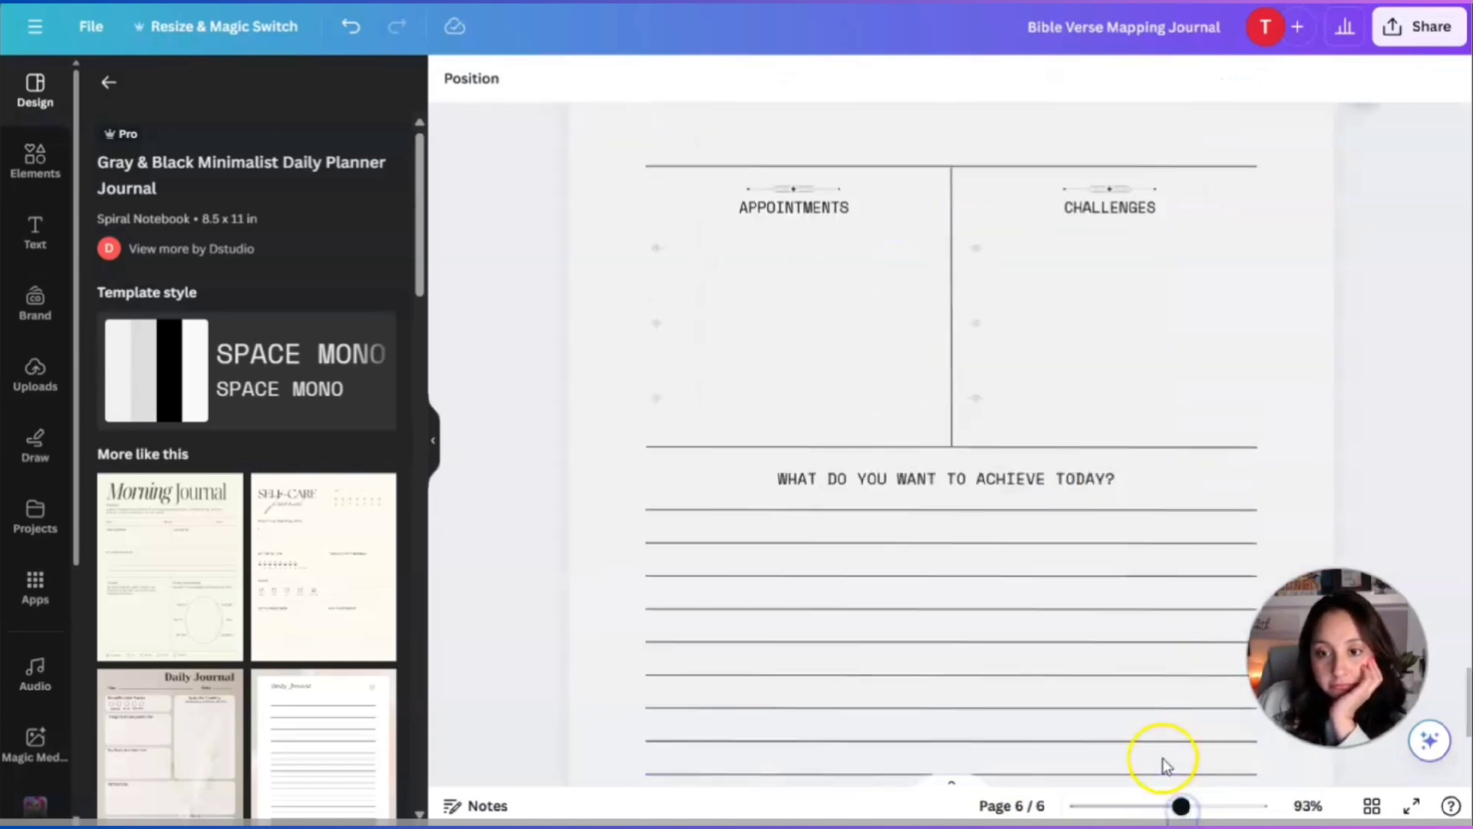
pyautogui.click(850, 311)
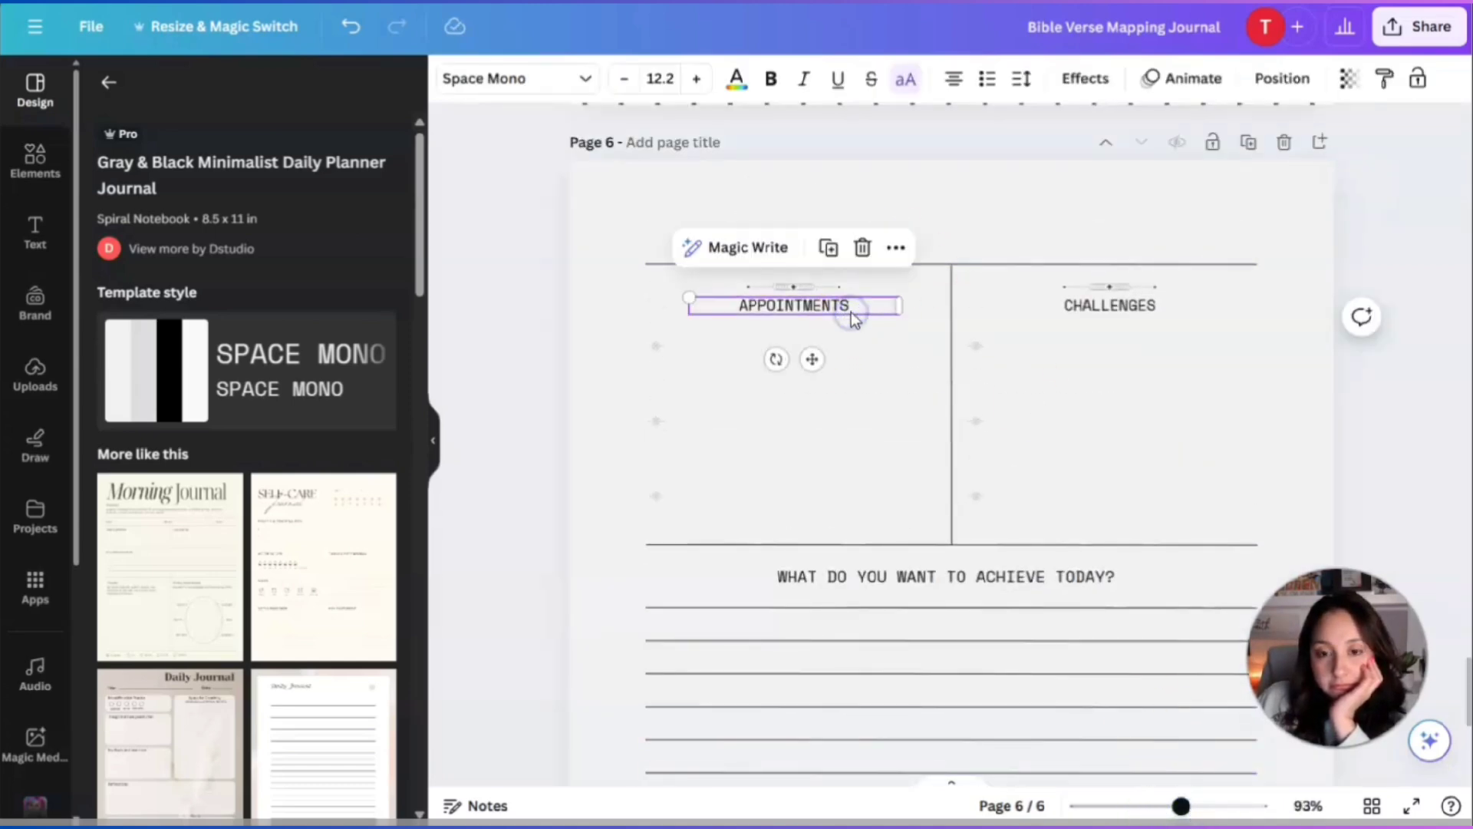
pyautogui.moveTo(817, 291); pyautogui.dragTo(1077, 289)
pyautogui.click(976, 348)
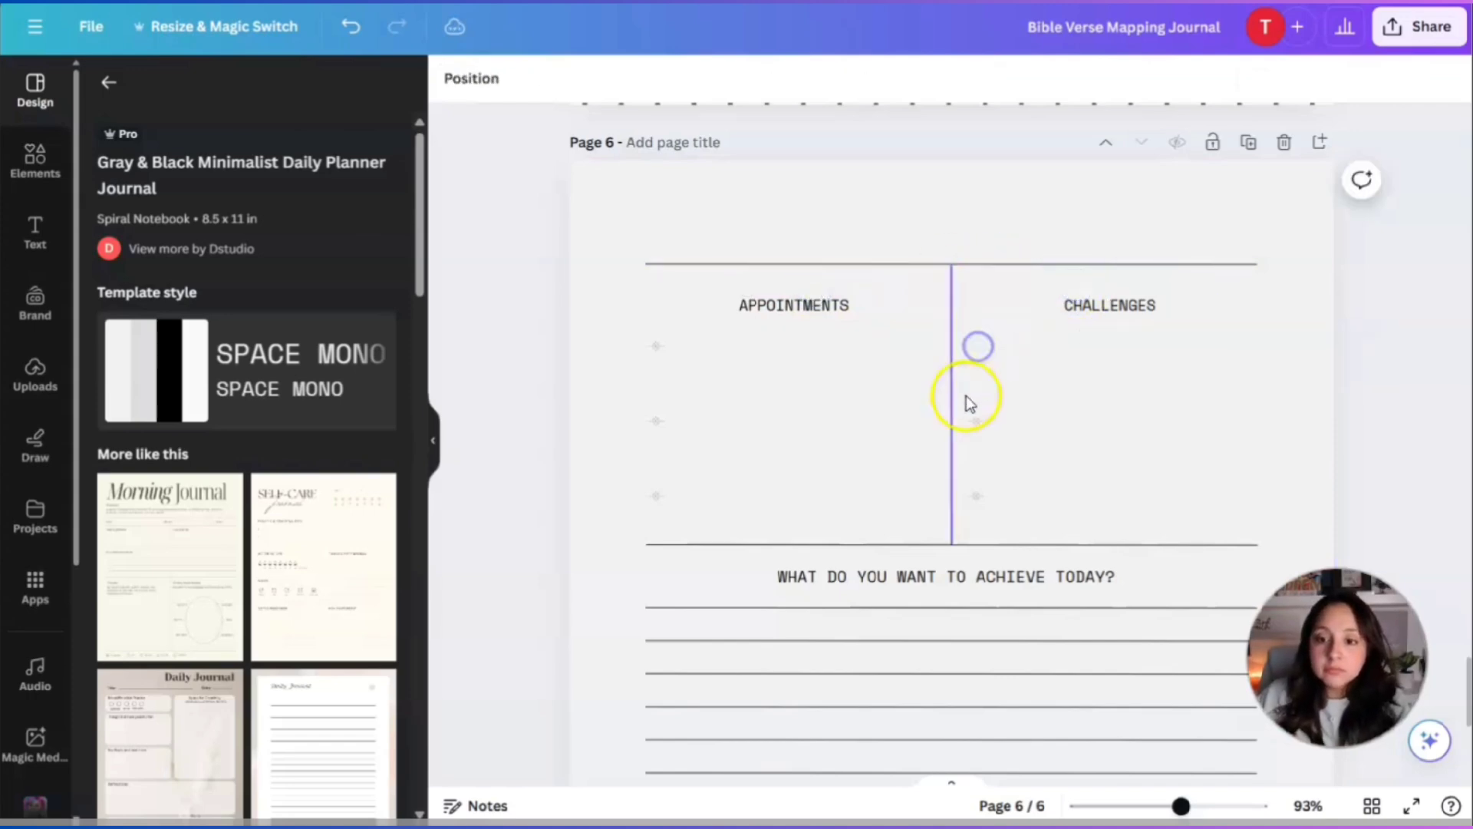
pyautogui.moveTo(967, 402); pyautogui.dragTo(971, 423)
pyautogui.click(693, 356)
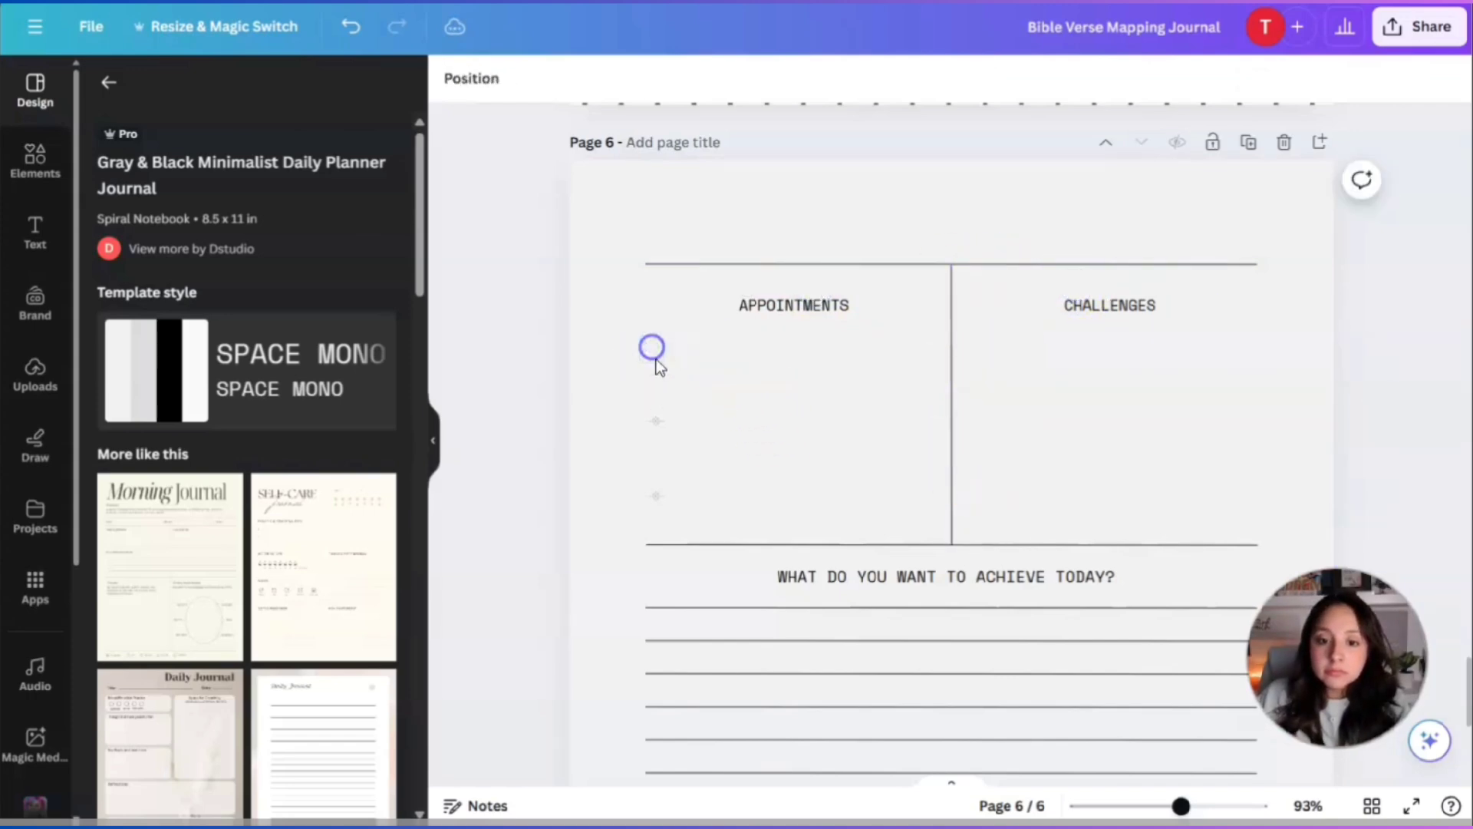
pyautogui.click(656, 420)
# Retitle the APPOINTMENTS and CHALLENGES columns as VIEWS OF GOD and VIEWS OF MAN.
pyautogui.click(774, 311)
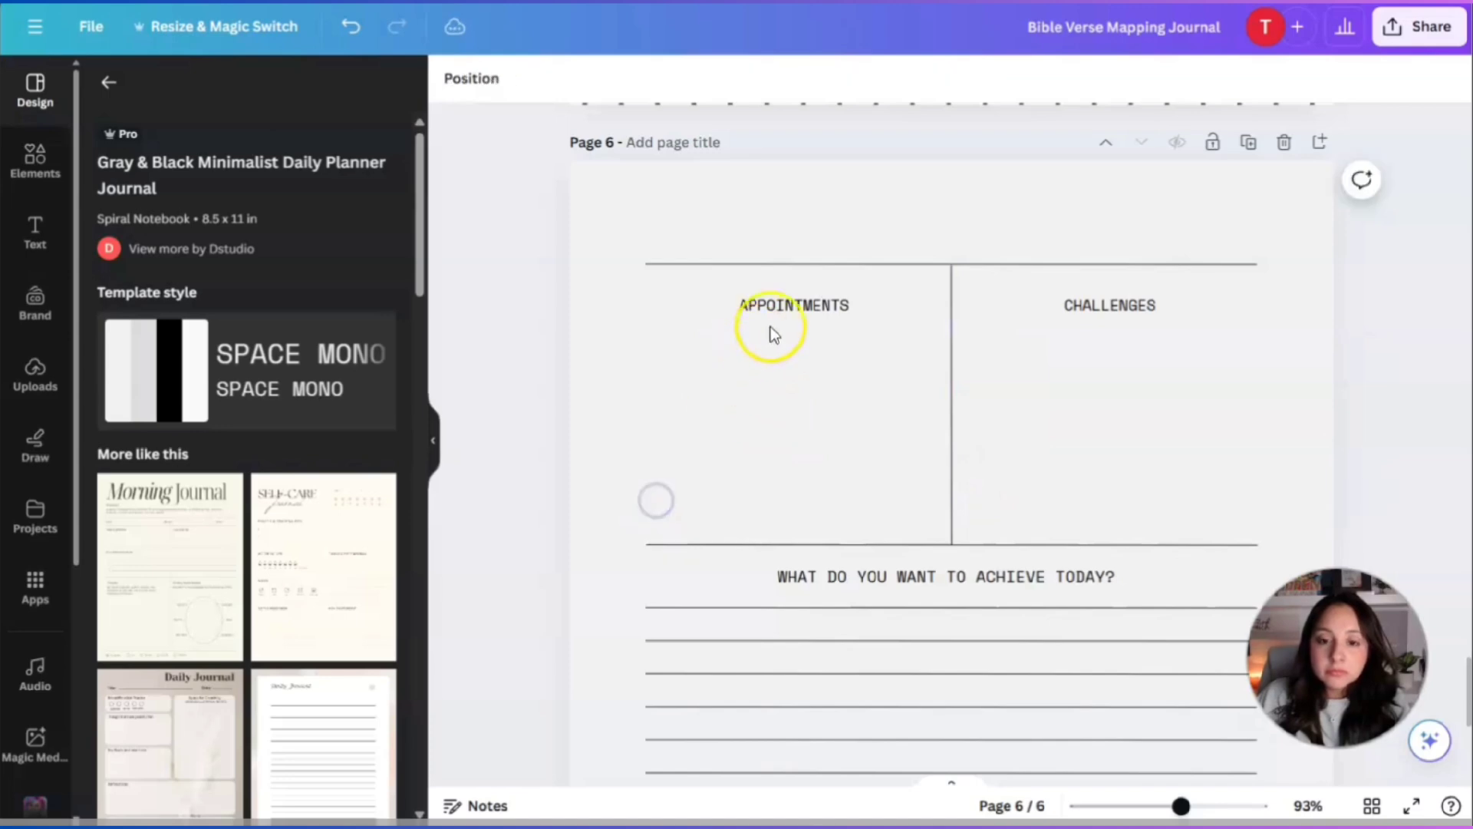
pyautogui.doubleClick(781, 307)
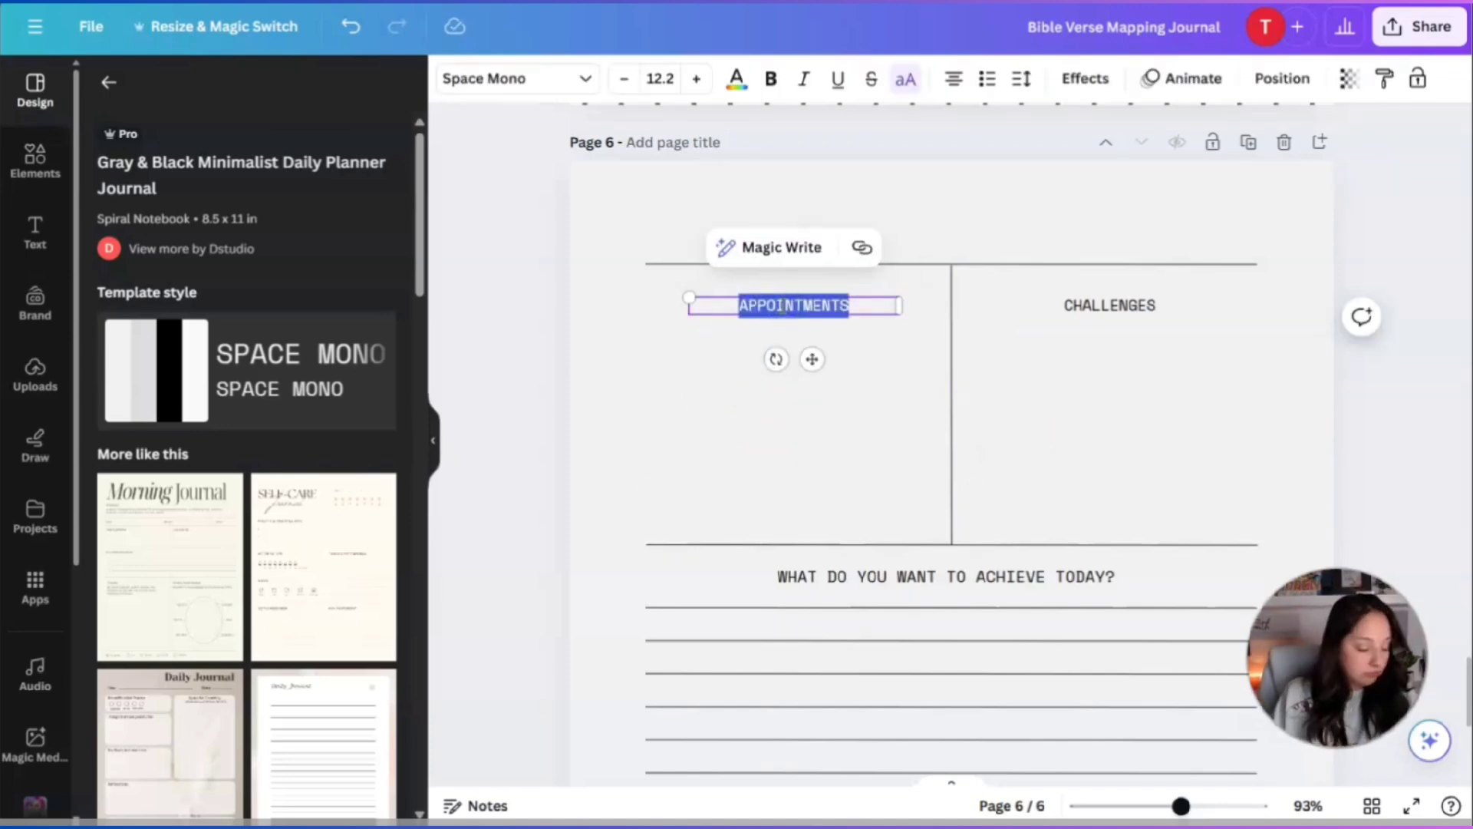
pyautogui.write('VIEWS OF GOD')
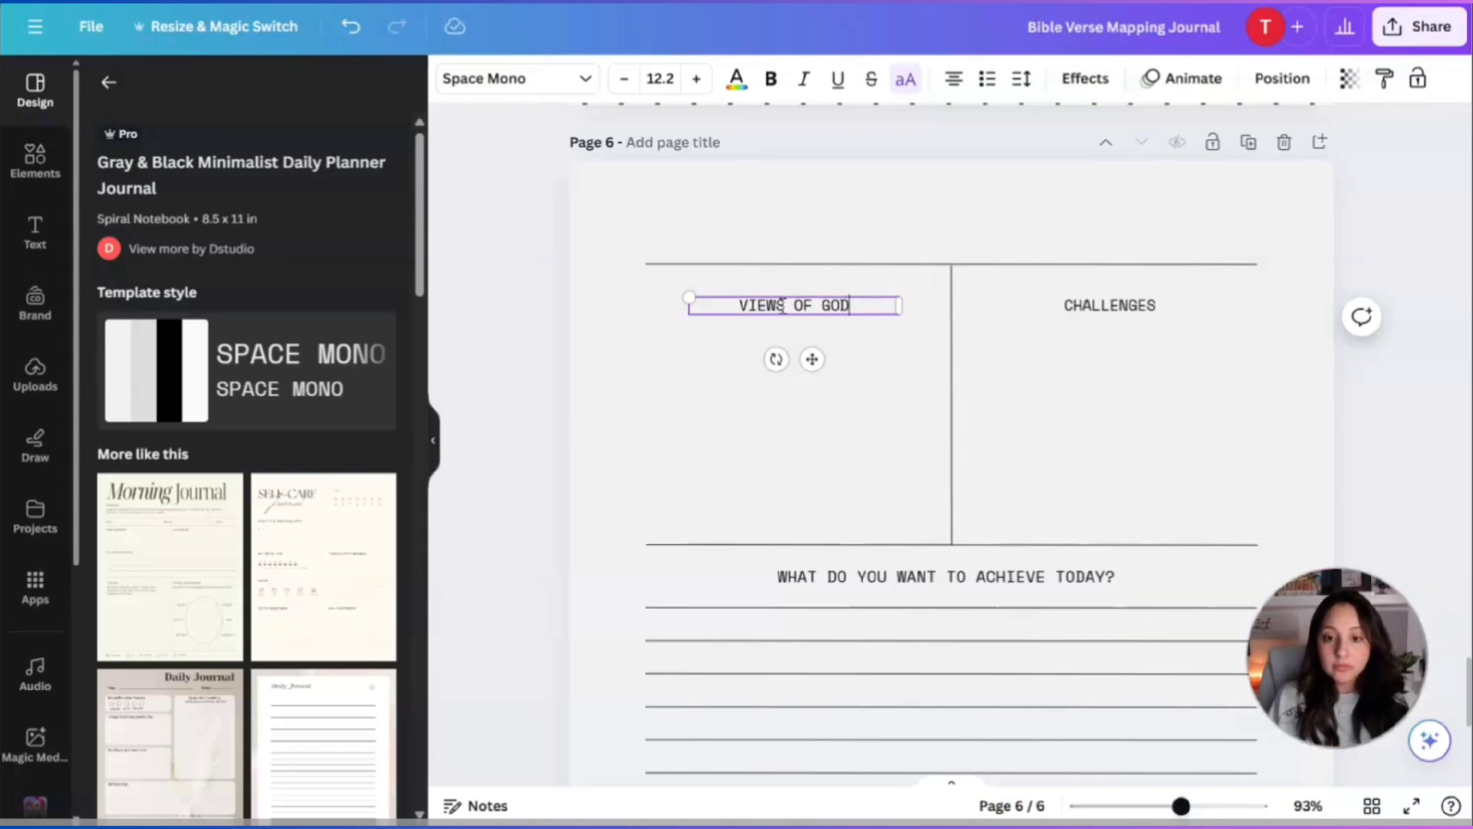
pyautogui.click(1069, 309)
pyautogui.doubleClick(1071, 307)
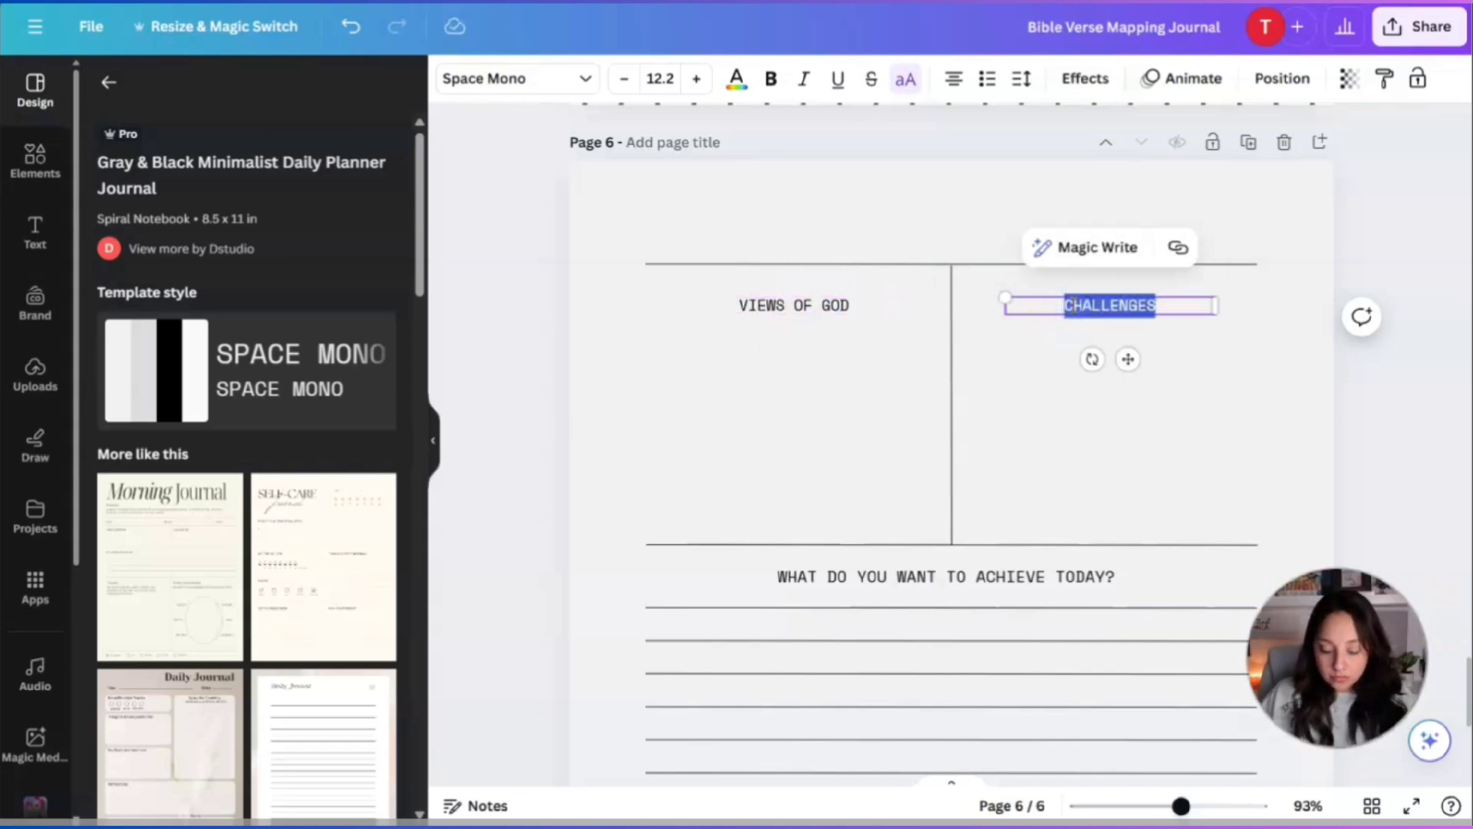
pyautogui.write('VIEWS OF MAN')
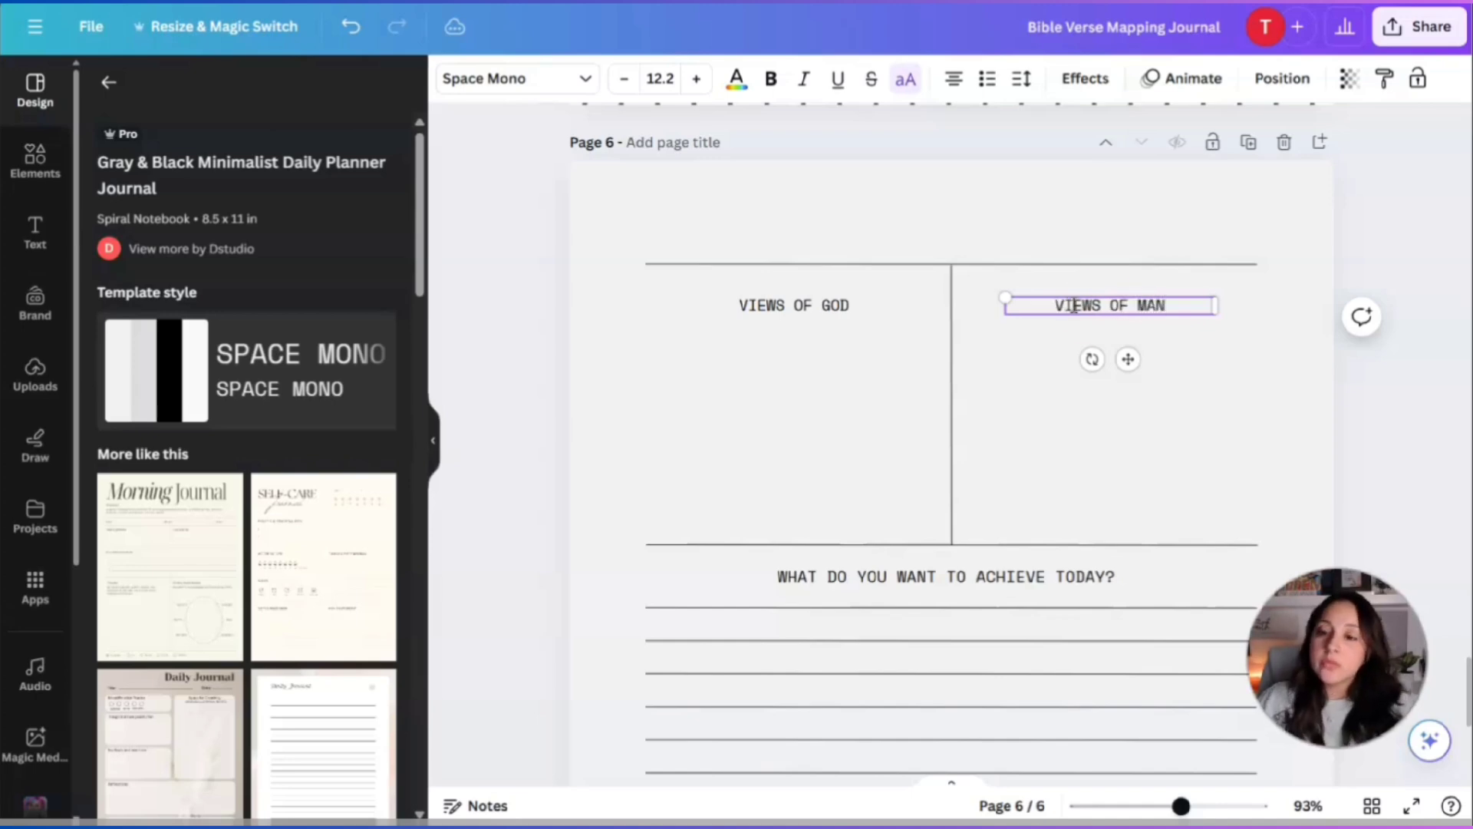
pyautogui.click(1325, 407)
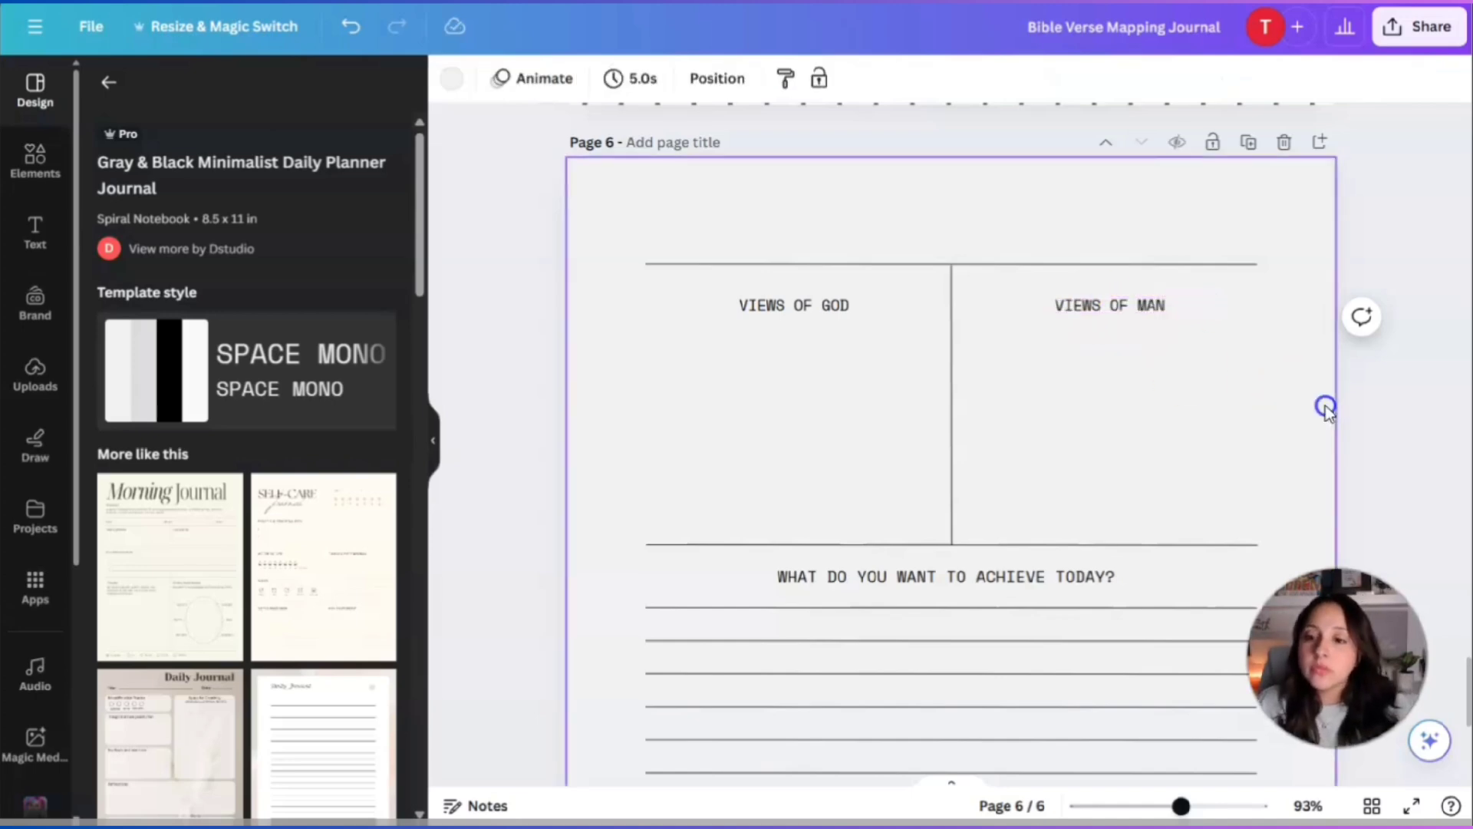
# Replace the lined-section heading with RELECTION & APPLICATION.
pyautogui.scroll(-3, 799, 427)
pyautogui.doubleClick(905, 379)
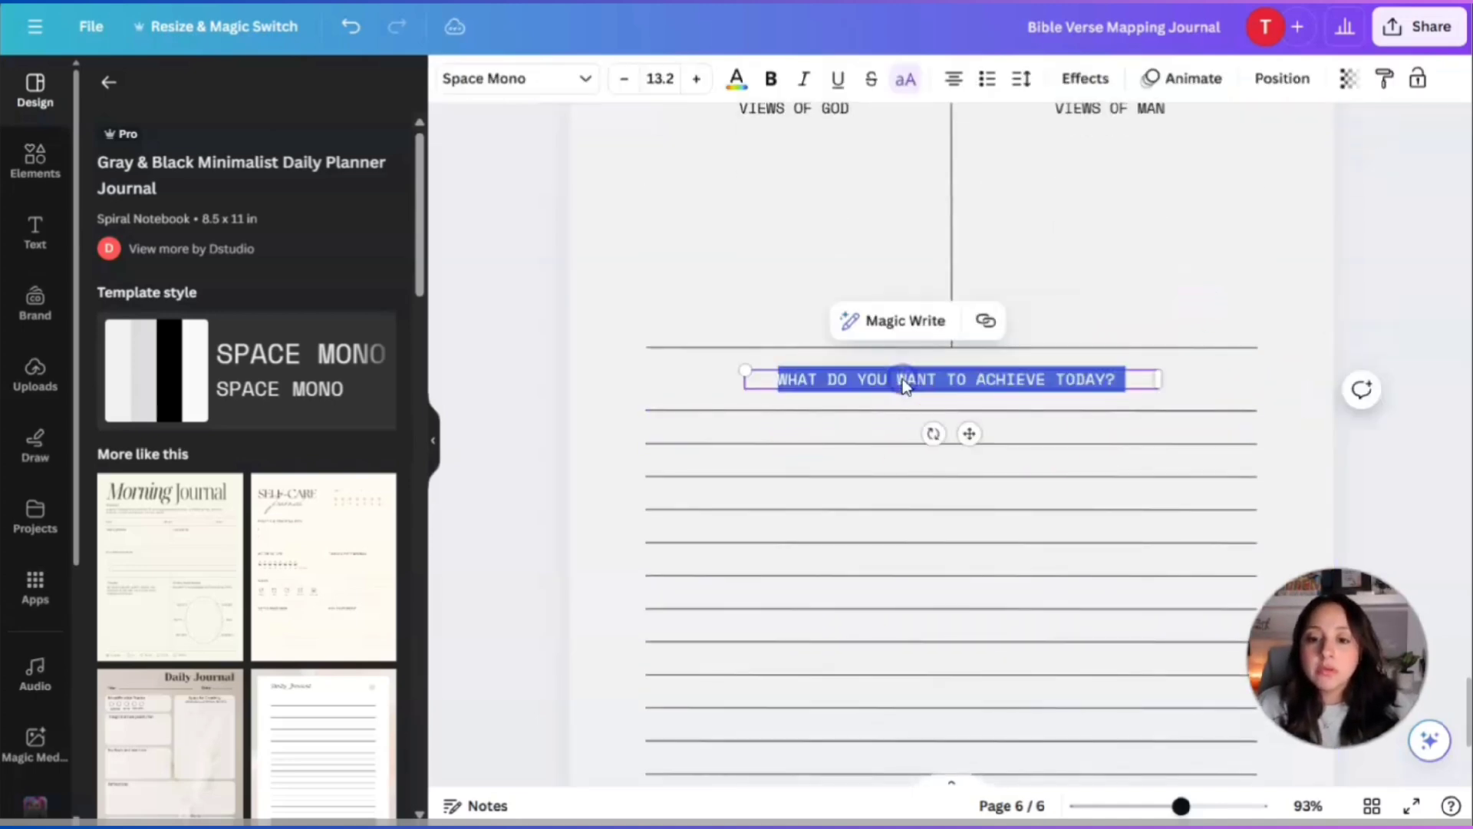
pyautogui.write('RELECTION & APPLICATION')
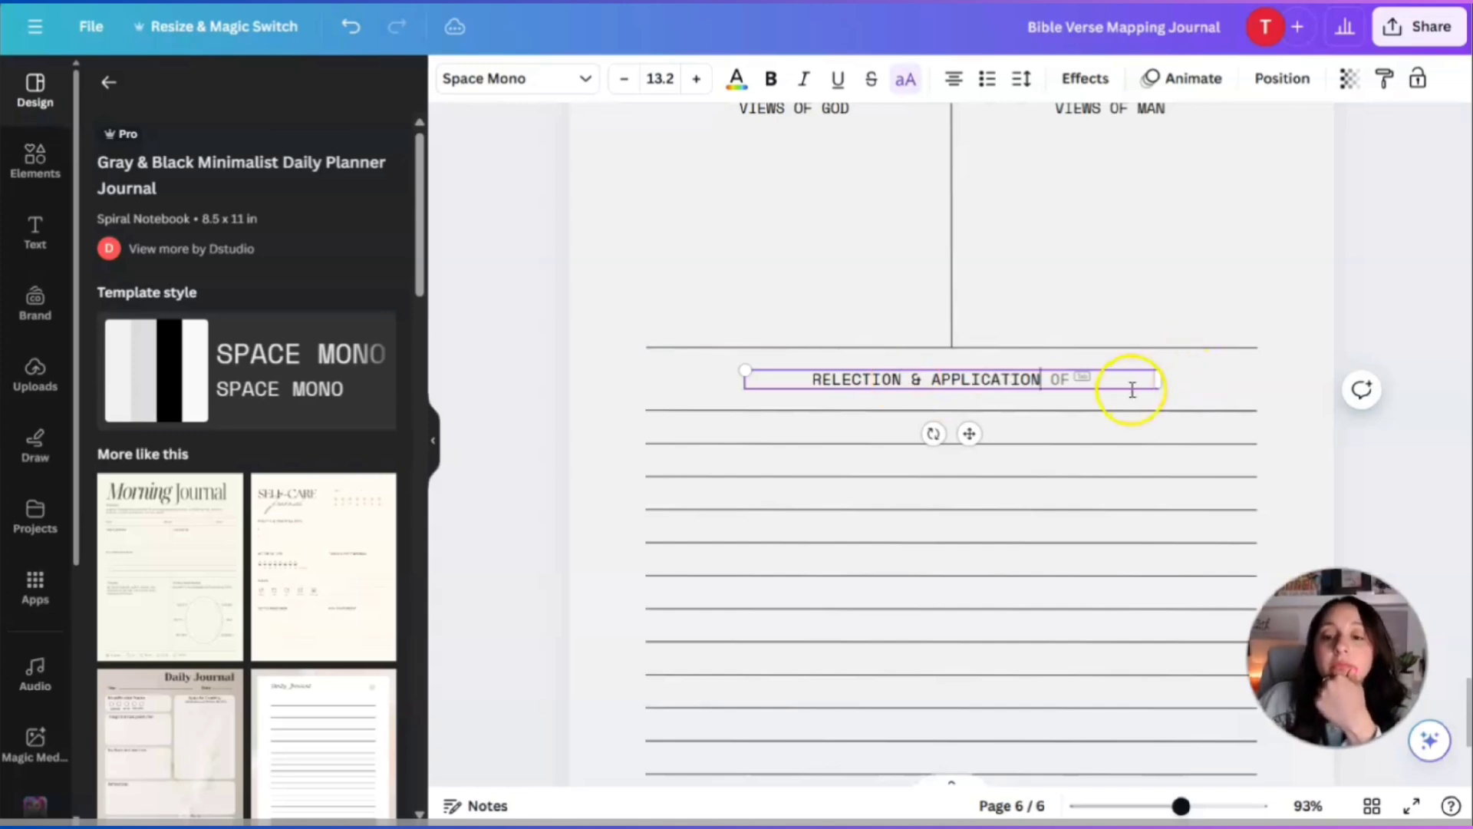
pyautogui.click(1289, 379)
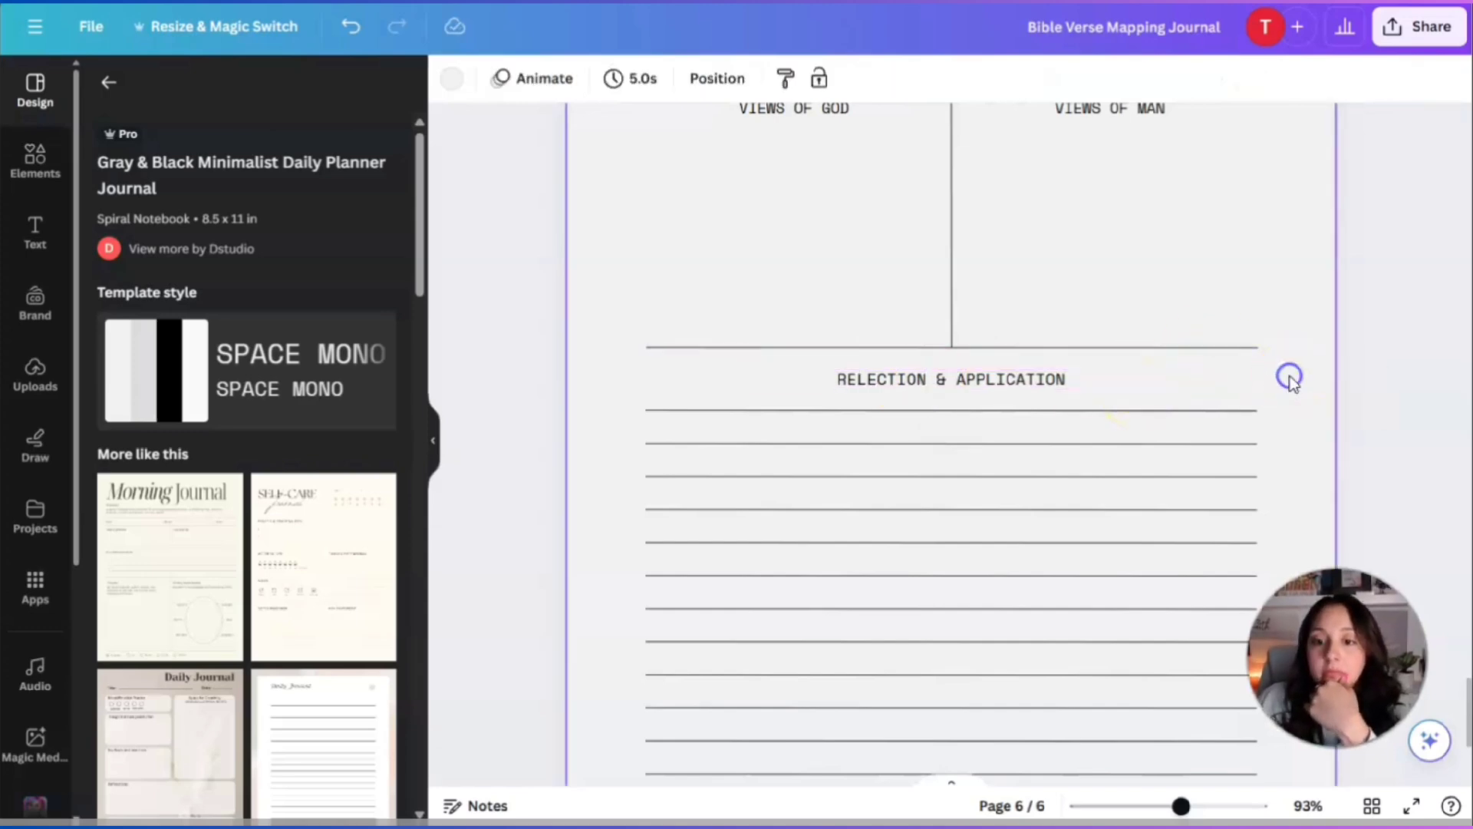
pyautogui.scroll(-3, 1267, 404)
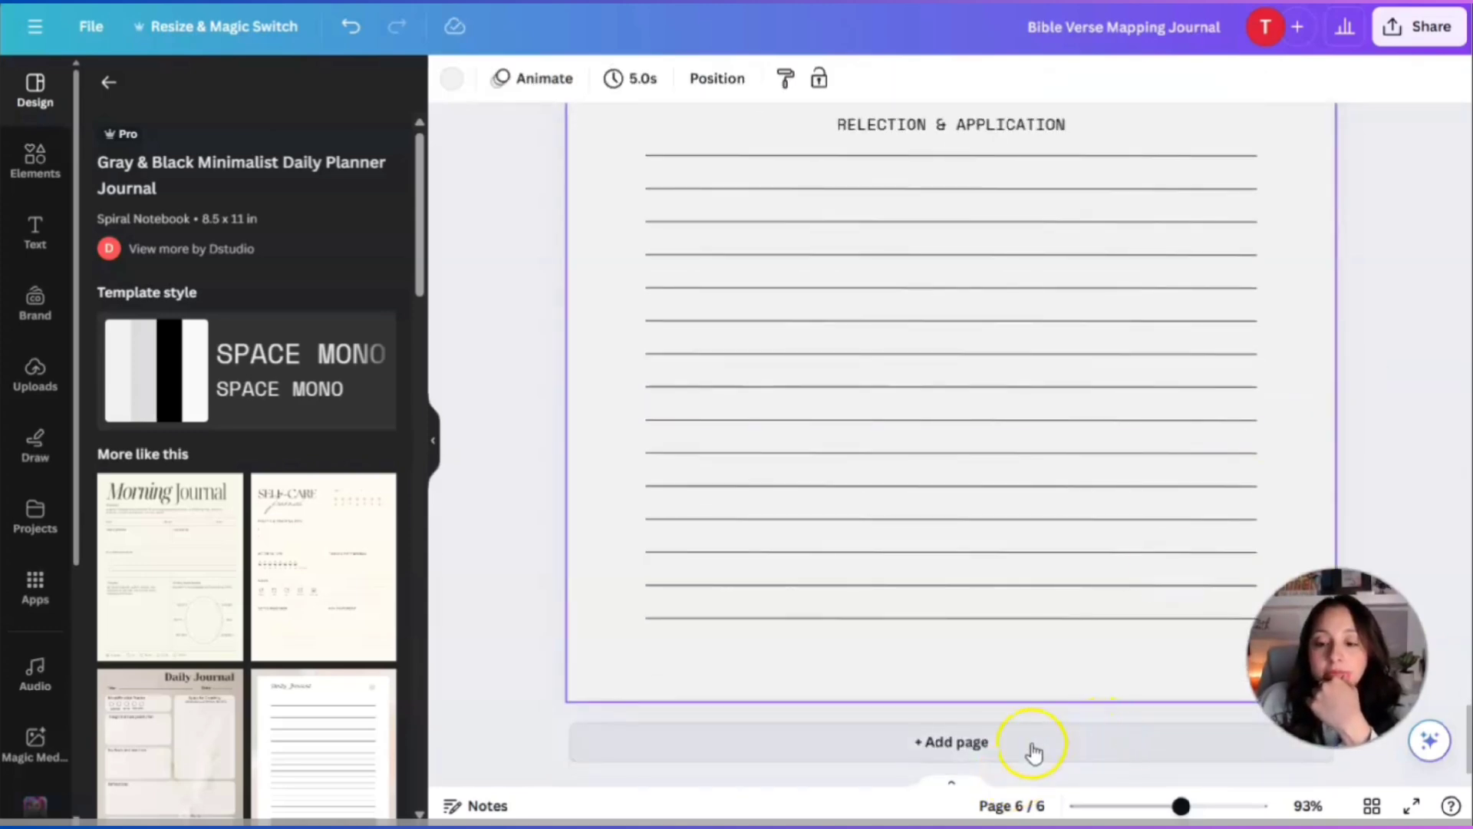
pyautogui.scroll(5, 1028, 668)
pyautogui.scroll(-5, 1030, 659)
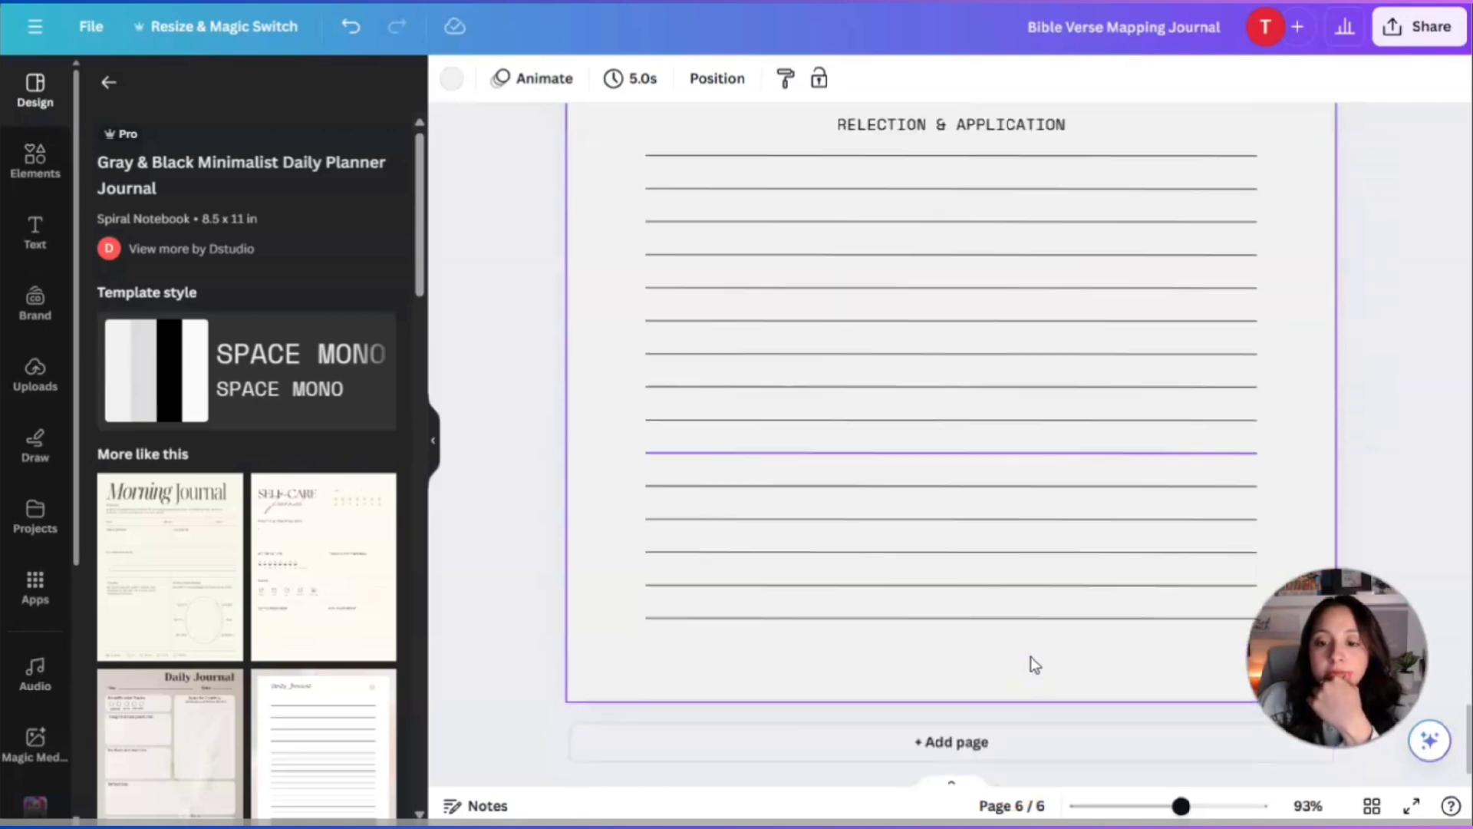
# Add a new page 7 and apply the lined teacup template to it.
pyautogui.click(988, 735)
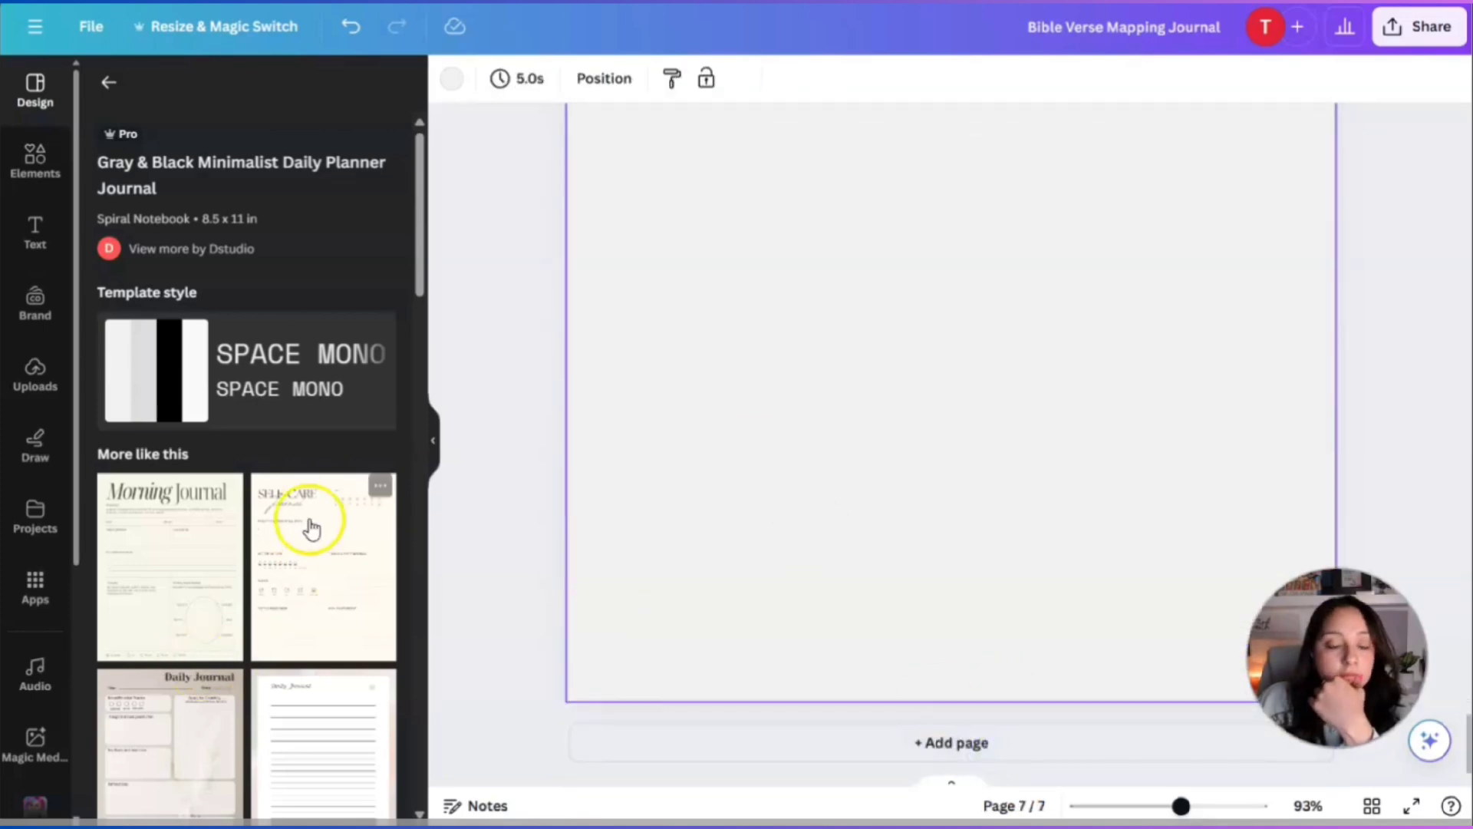
pyautogui.scroll(-3, 311, 527)
pyautogui.scroll(-2, 304, 545)
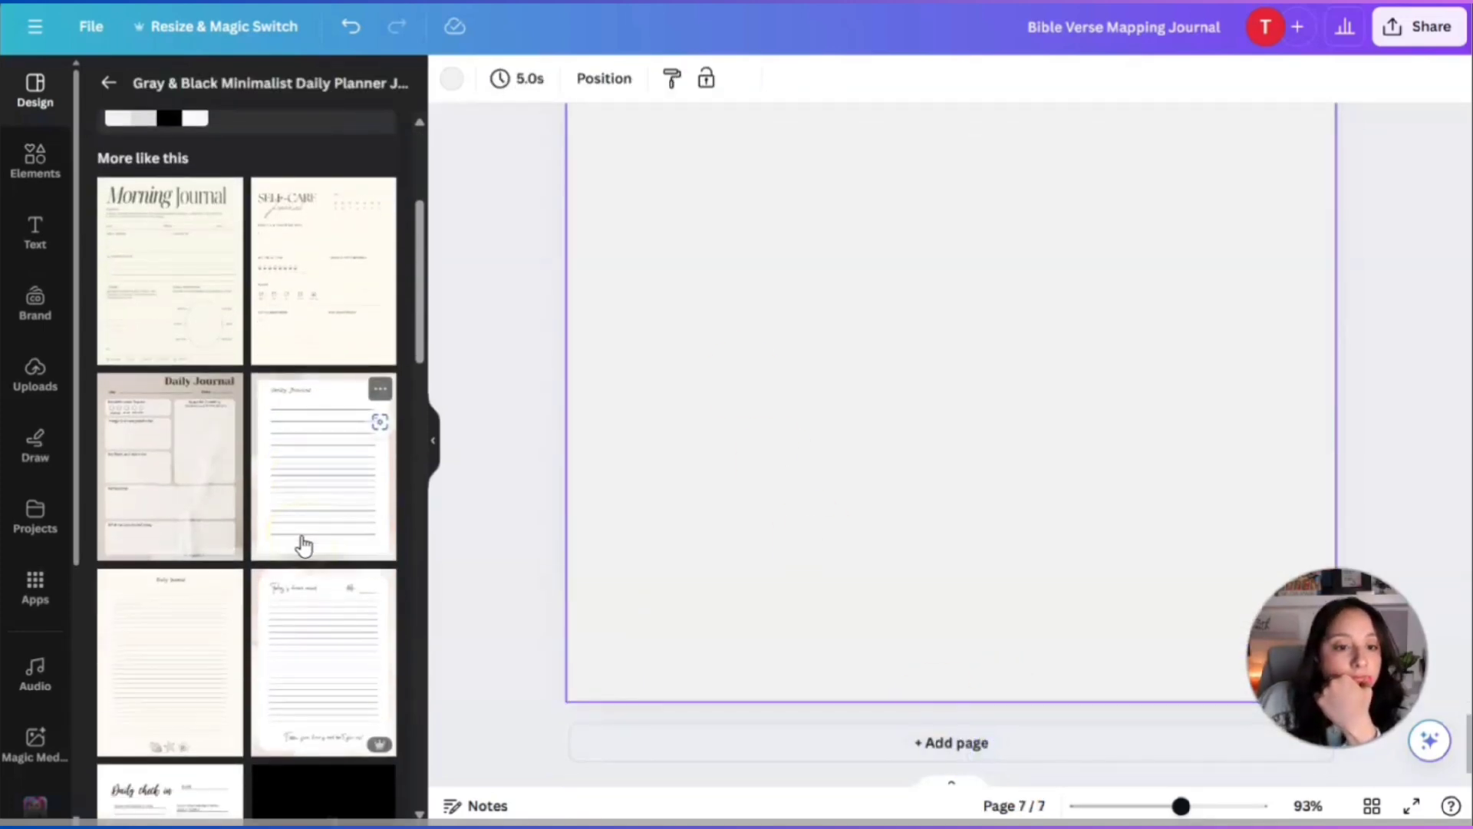
pyautogui.scroll(-2, 304, 545)
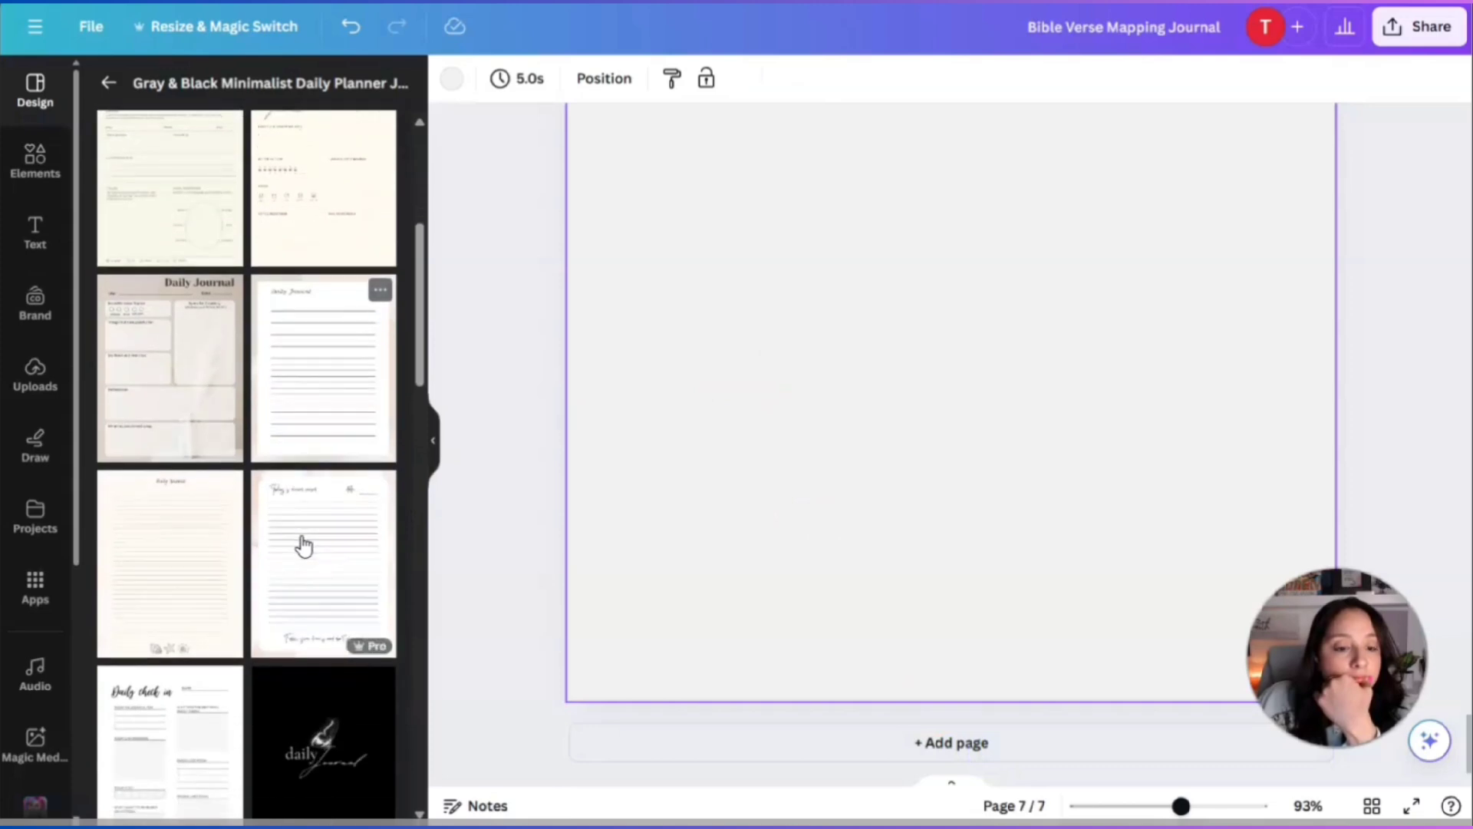
pyautogui.scroll(-2, 332, 581)
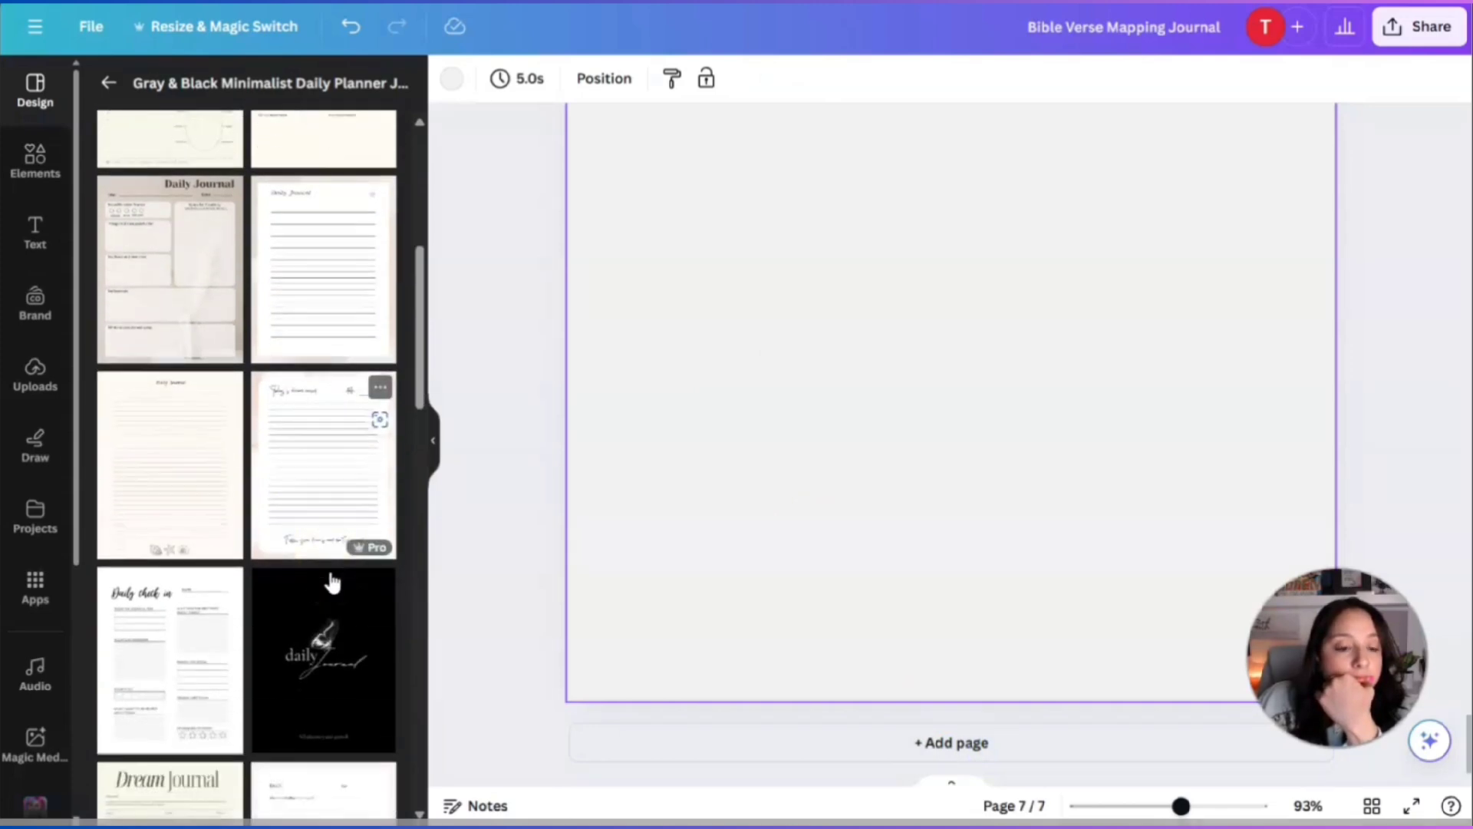
pyautogui.scroll(-6, 332, 581)
pyautogui.scroll(-2, 332, 581)
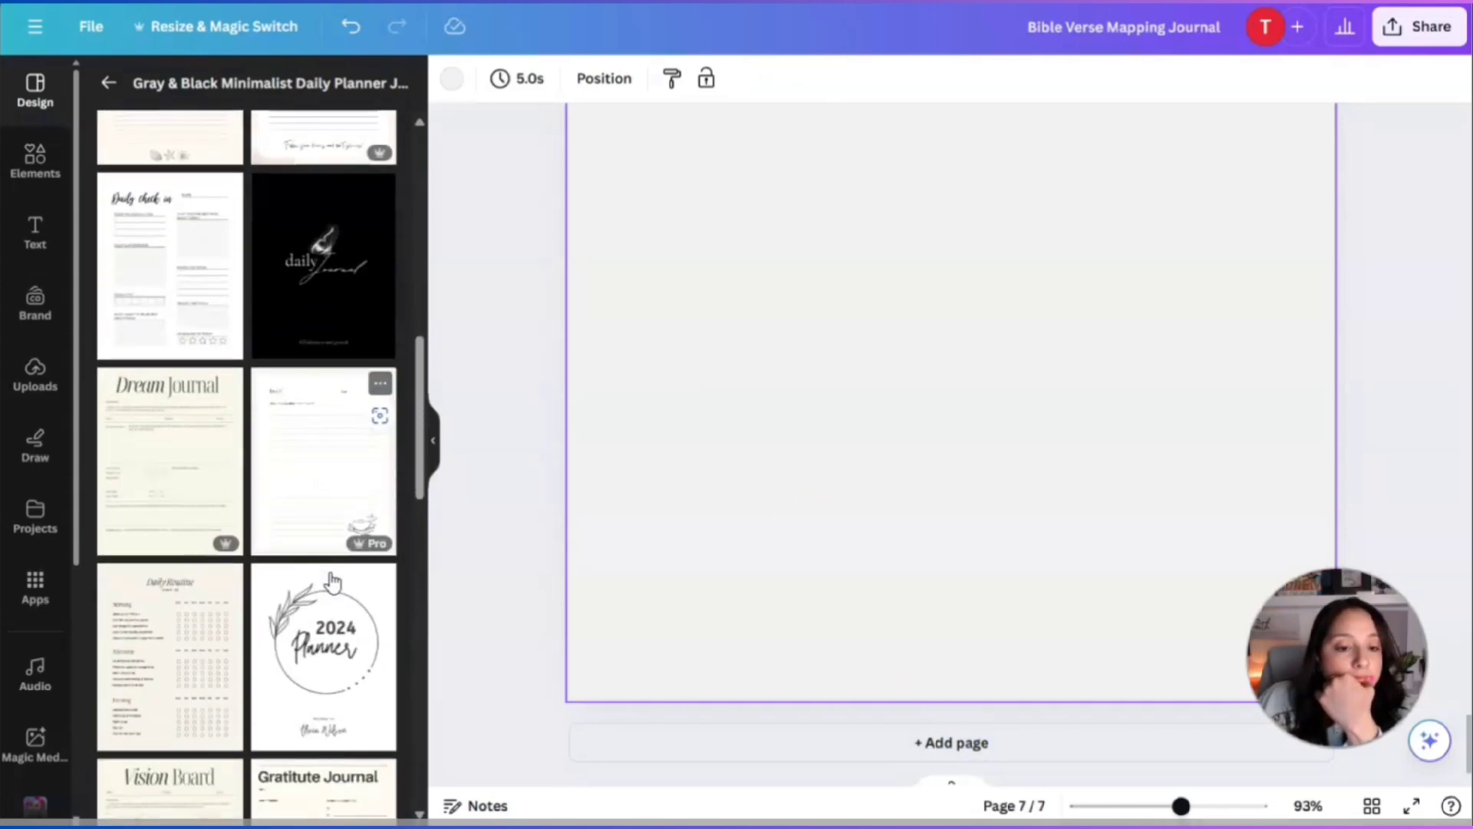
pyautogui.click(281, 479)
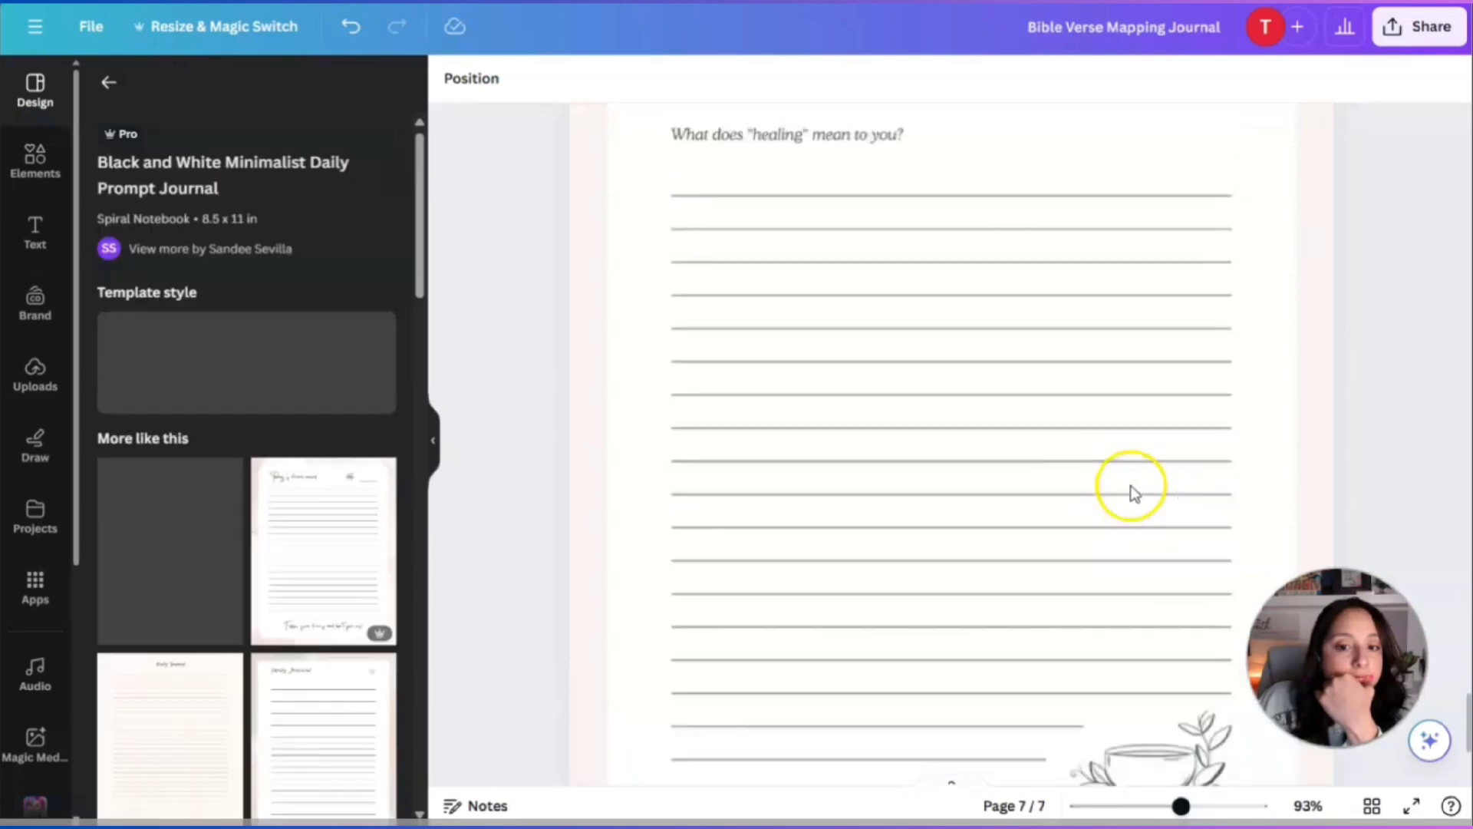
pyautogui.scroll(5, 1127, 491)
# Set page 7's background colour to light grey #f1f1f1.
pyautogui.click(1018, 218)
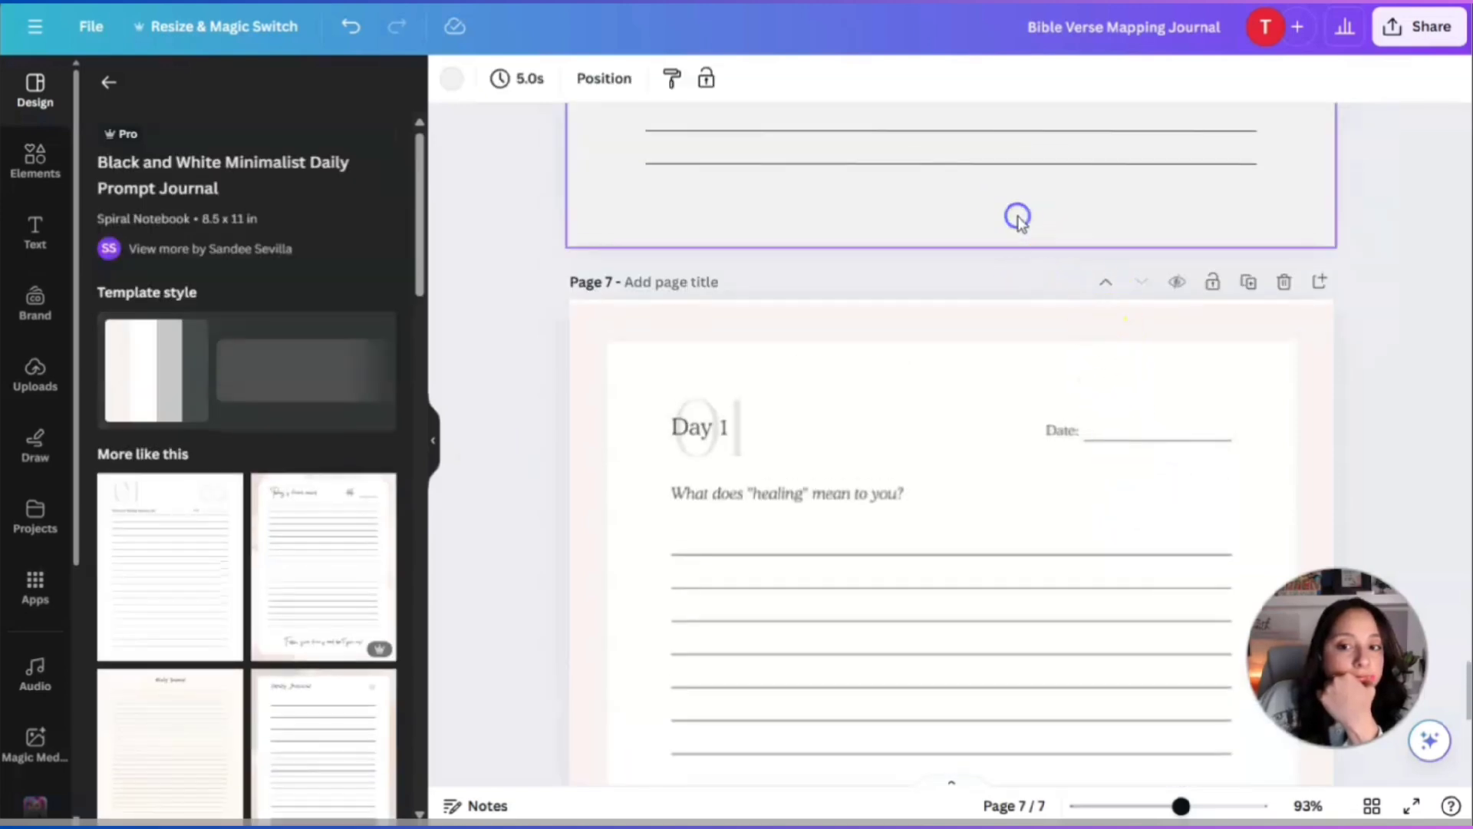
pyautogui.click(982, 315)
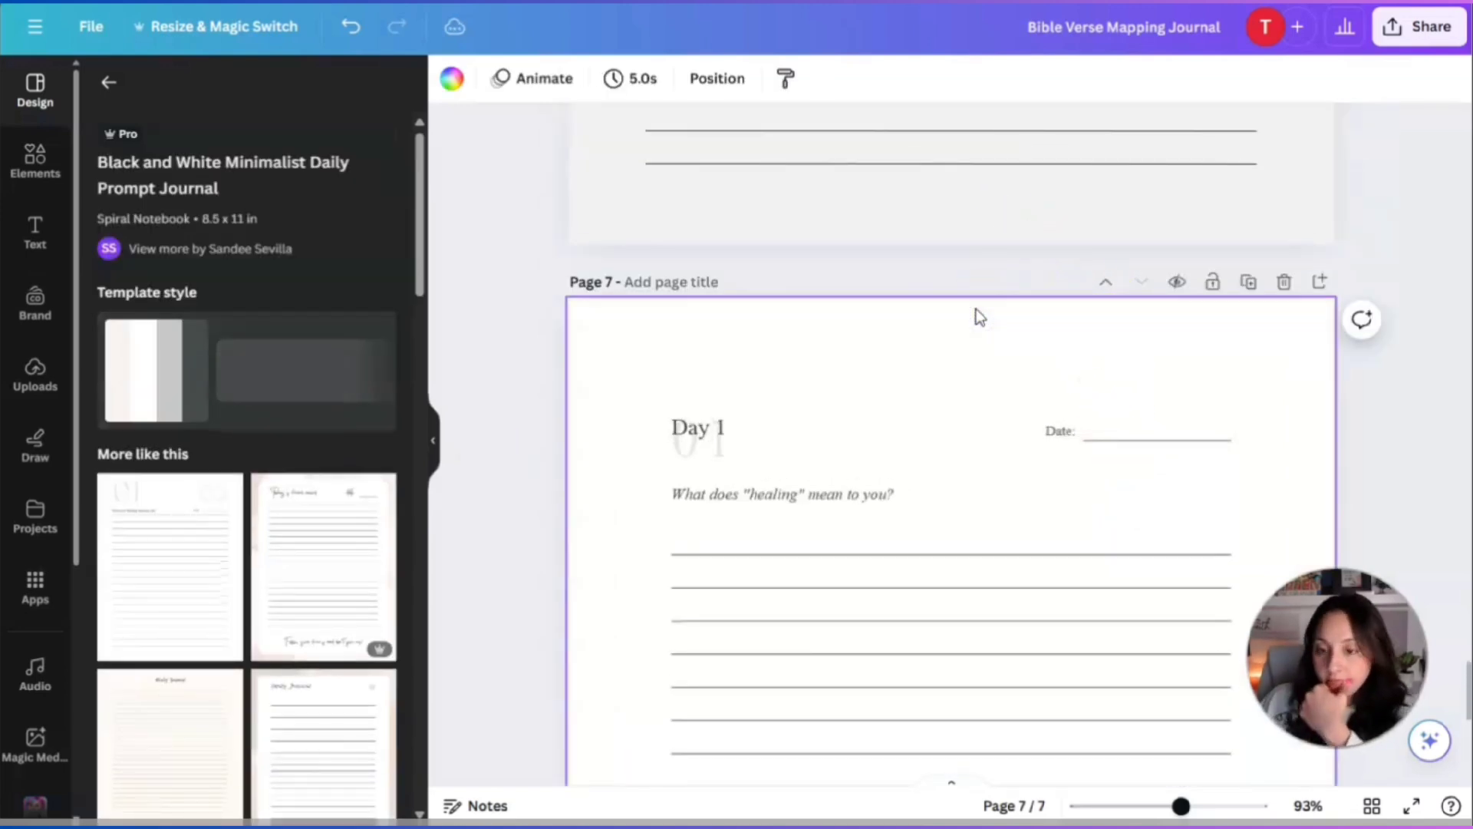
pyautogui.click(451, 77)
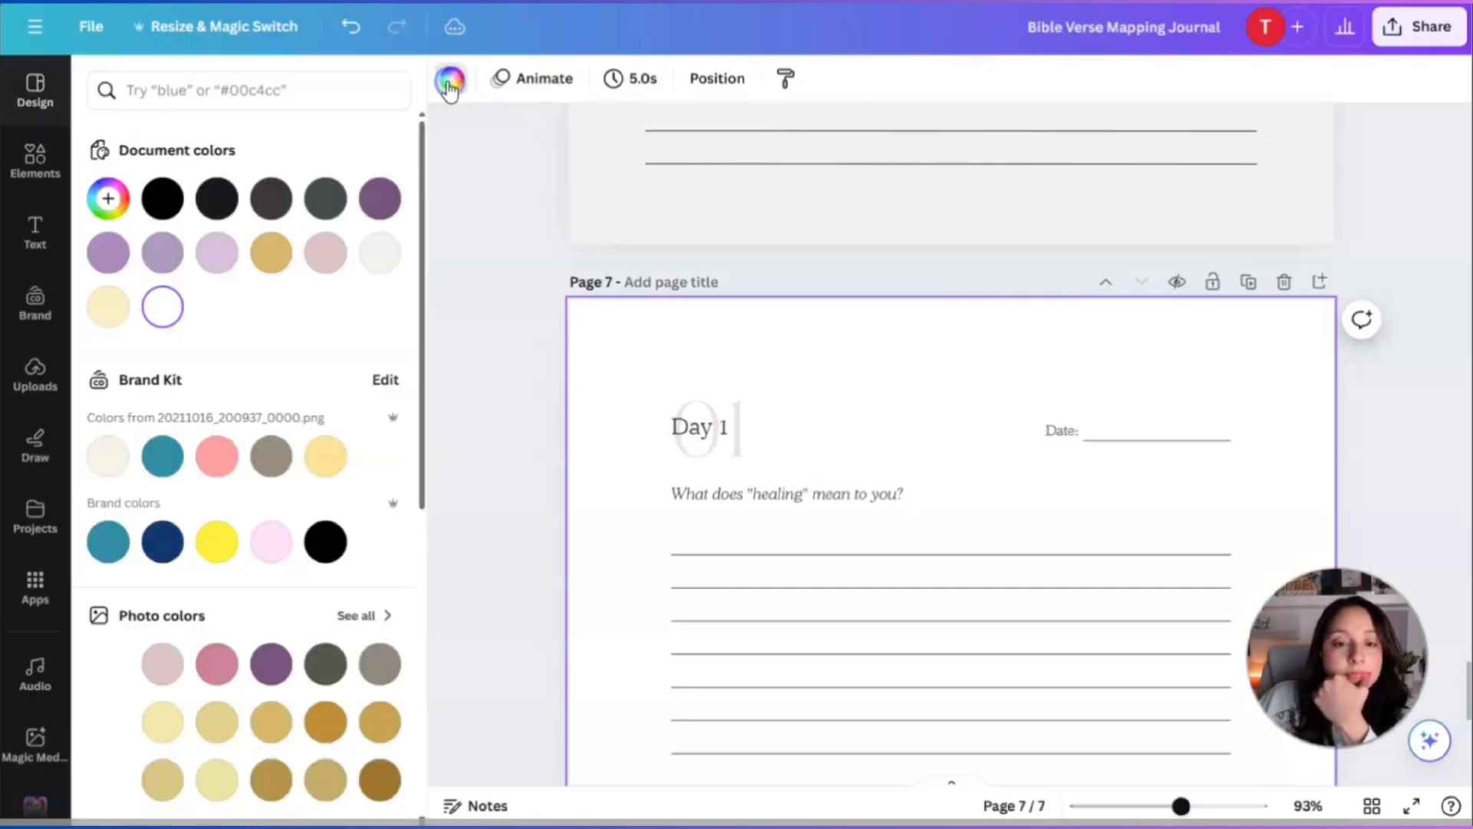
pyautogui.click(376, 265)
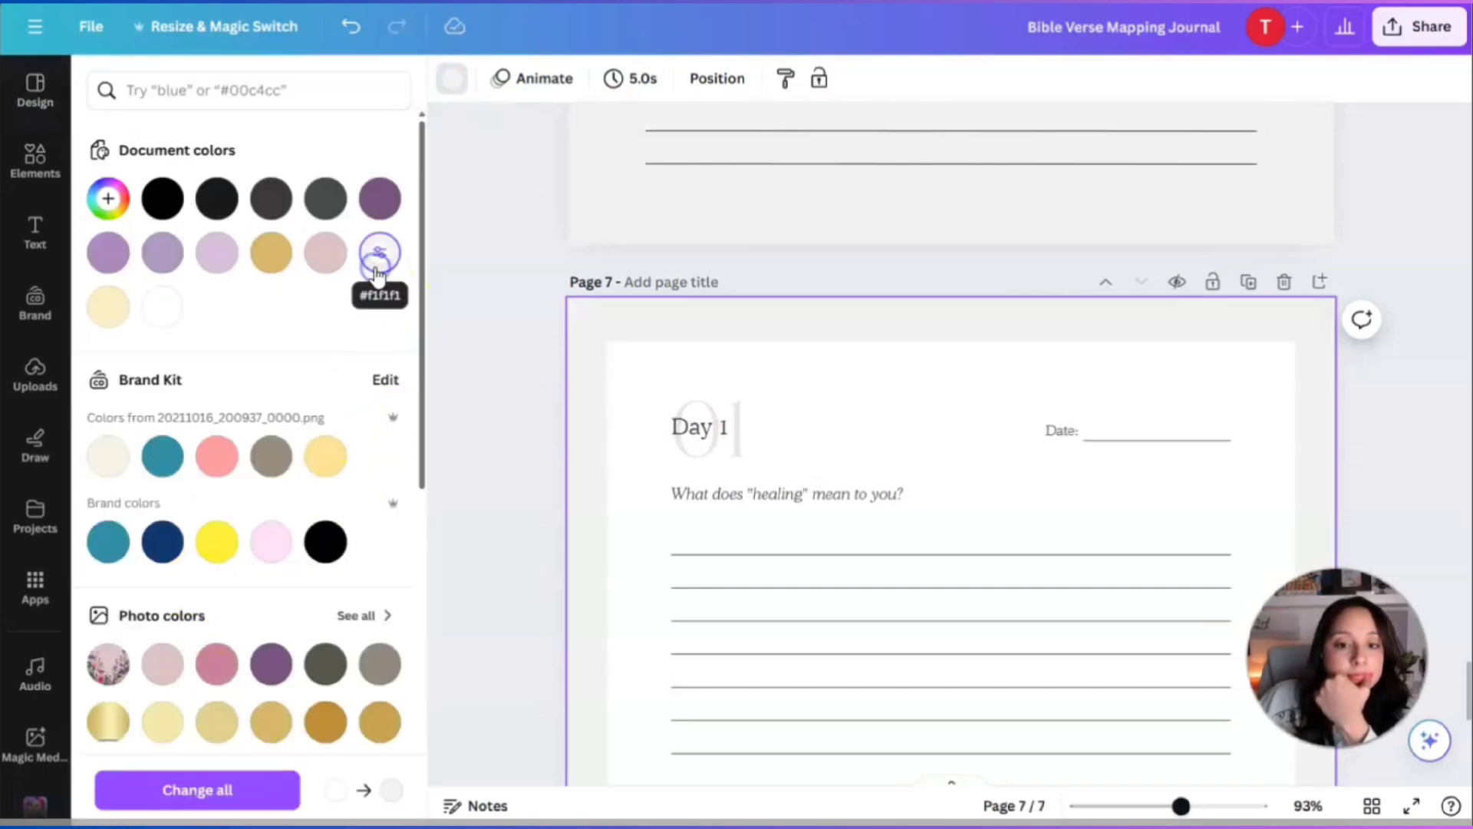
pyautogui.scroll(3, 966, 583)
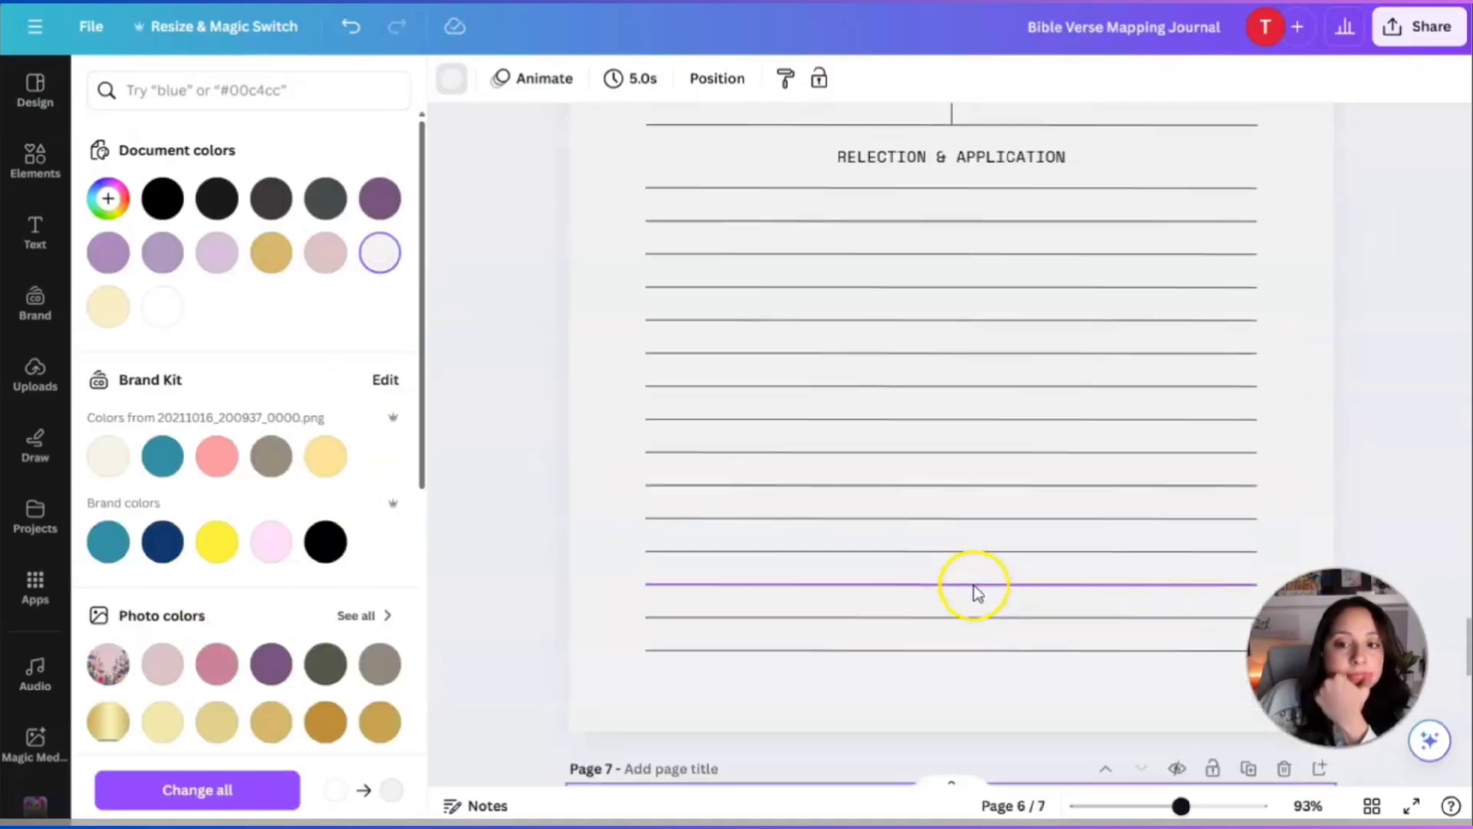
# Delete the faded 01 and the Day 1 text from page 7.
pyautogui.scroll(5, 951, 491)
pyautogui.click(928, 365)
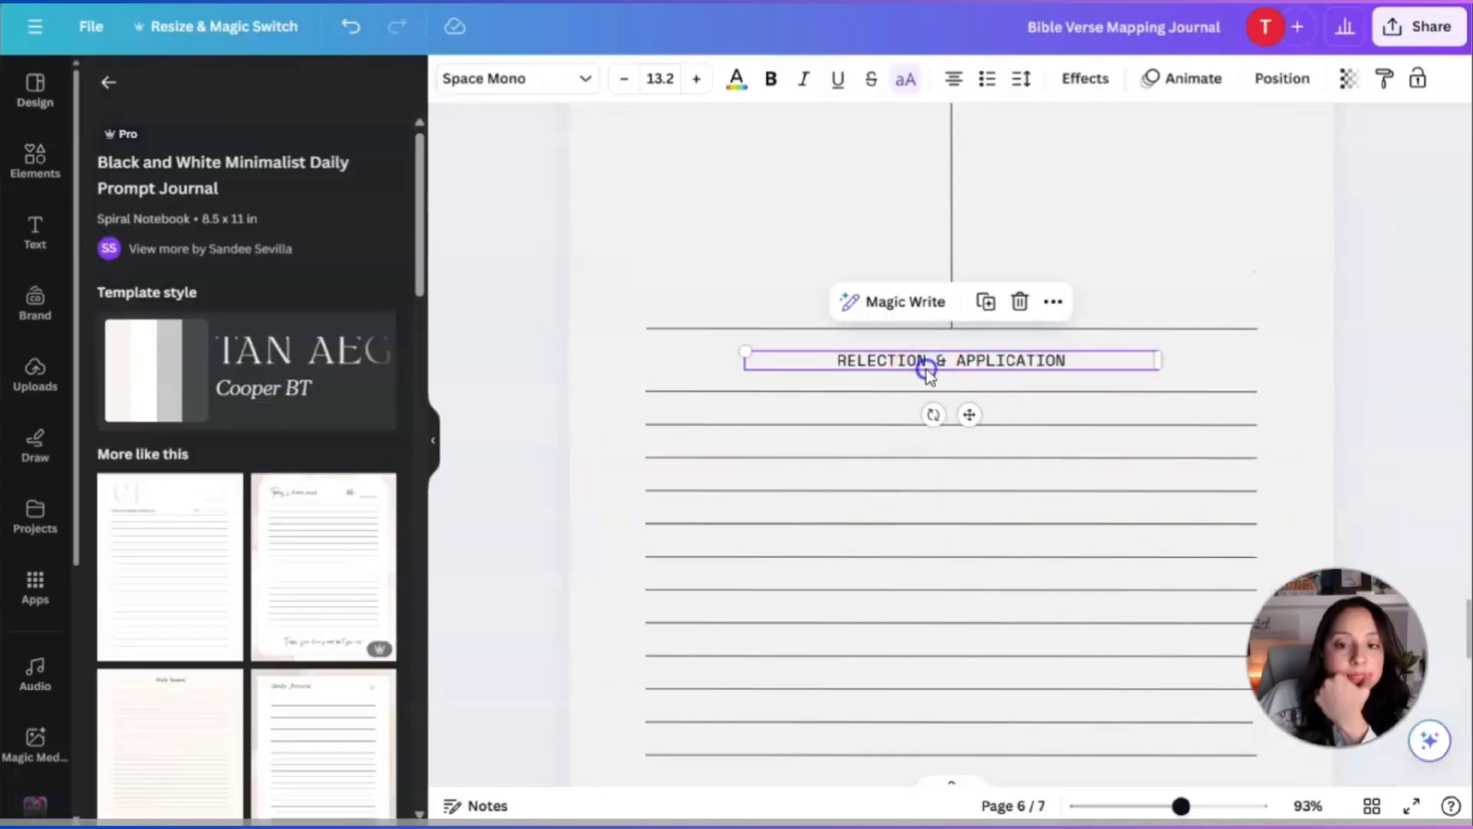
pyautogui.scroll(-8, 970, 625)
pyautogui.click(731, 535)
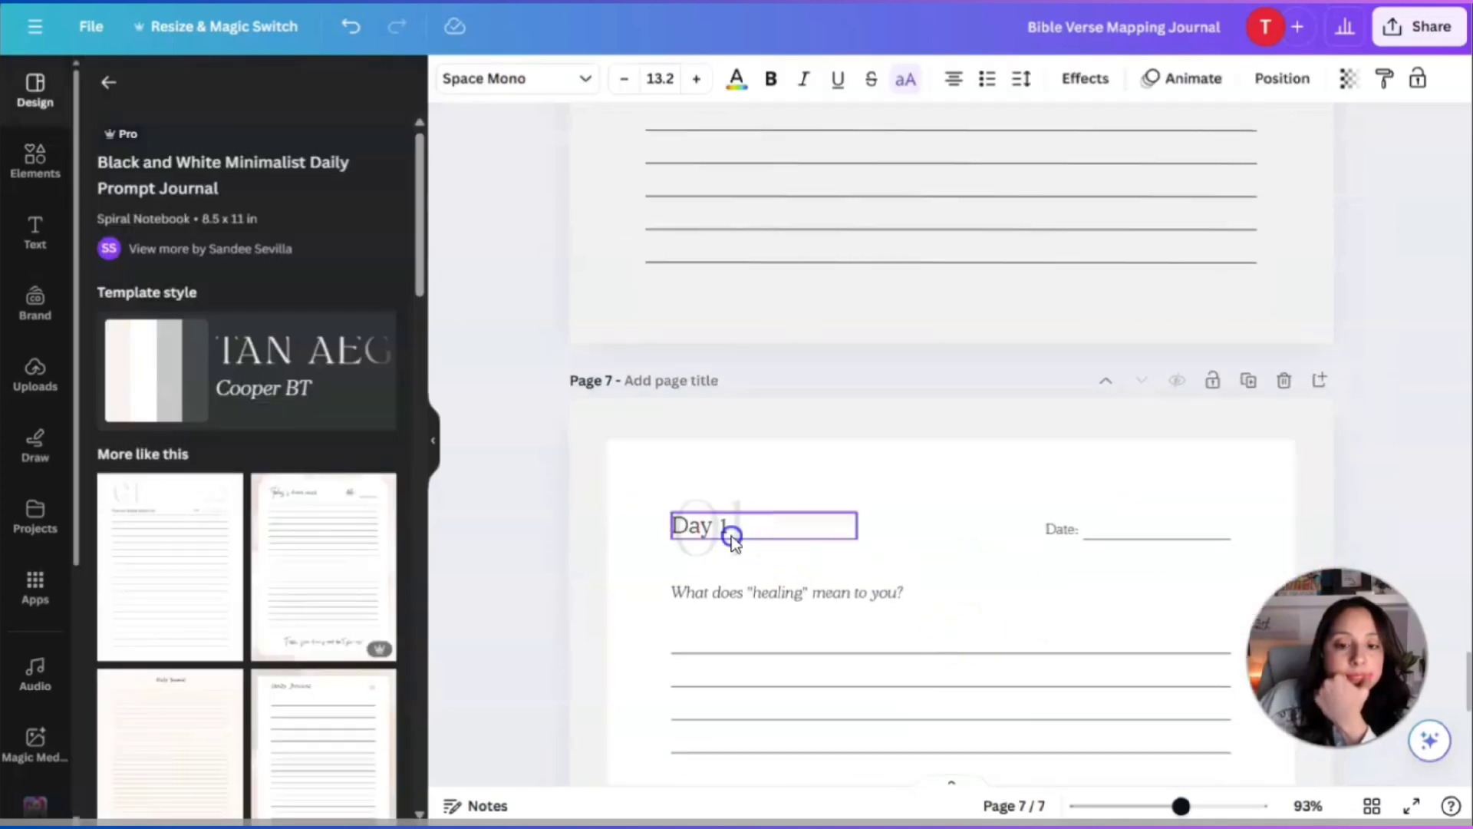
pyautogui.click(836, 595)
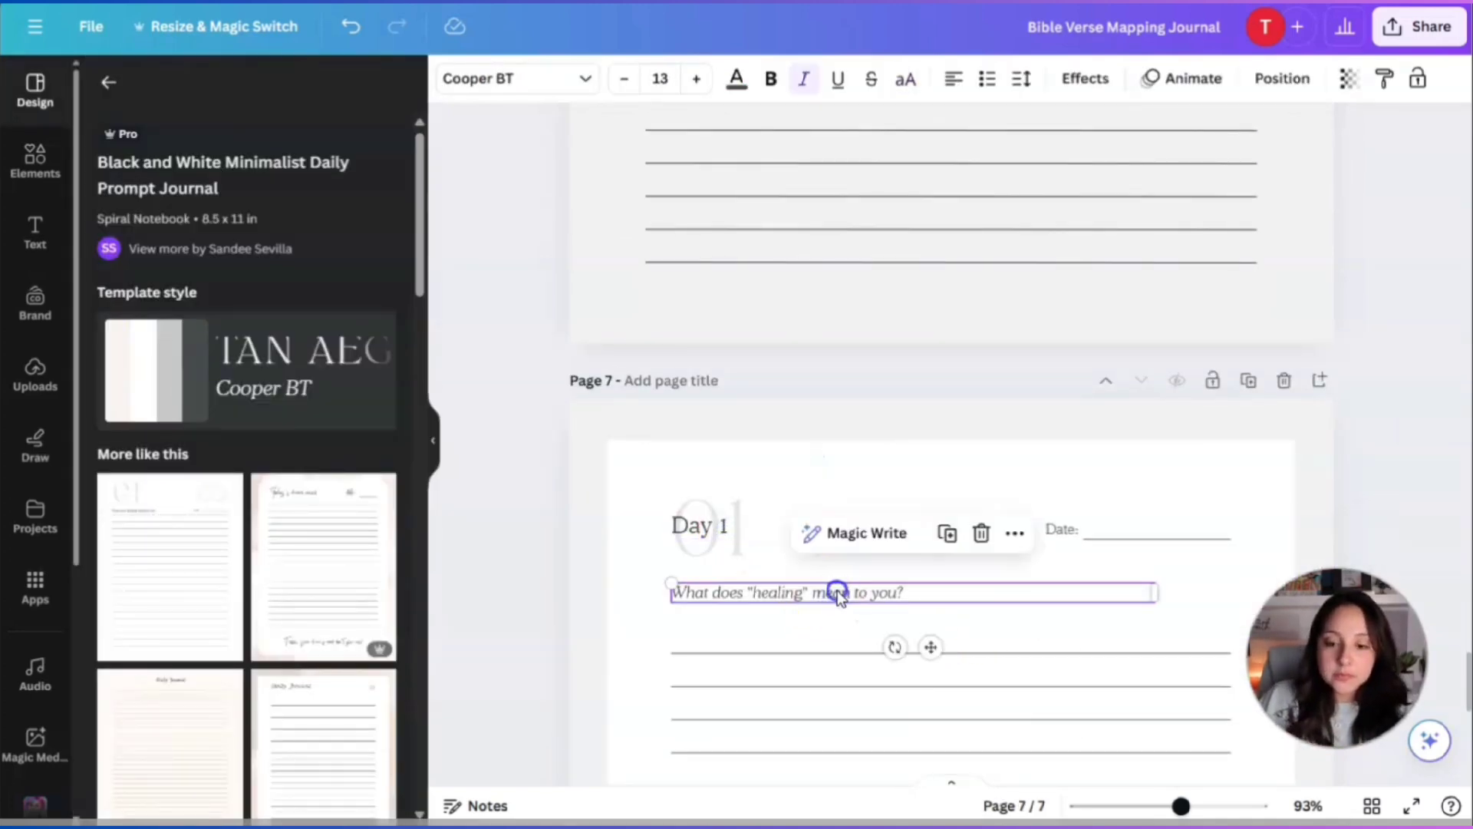
pyautogui.click(763, 510)
pyautogui.press('Delete')
pyautogui.click(730, 527)
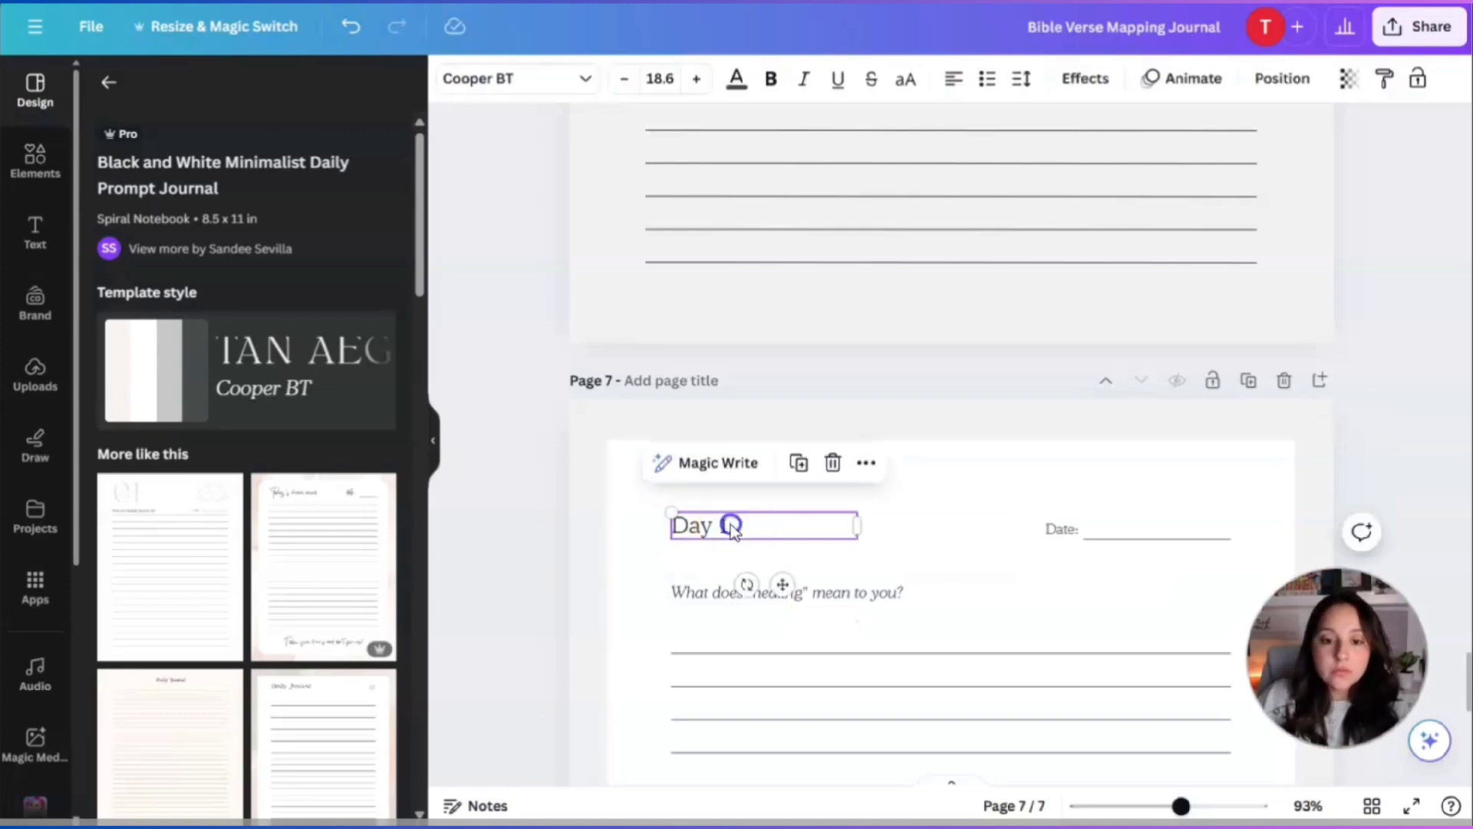
pyautogui.press('Delete')
# Set the question text to Space Mono, retype it as Prayer, and remove italics.
pyautogui.click(910, 596)
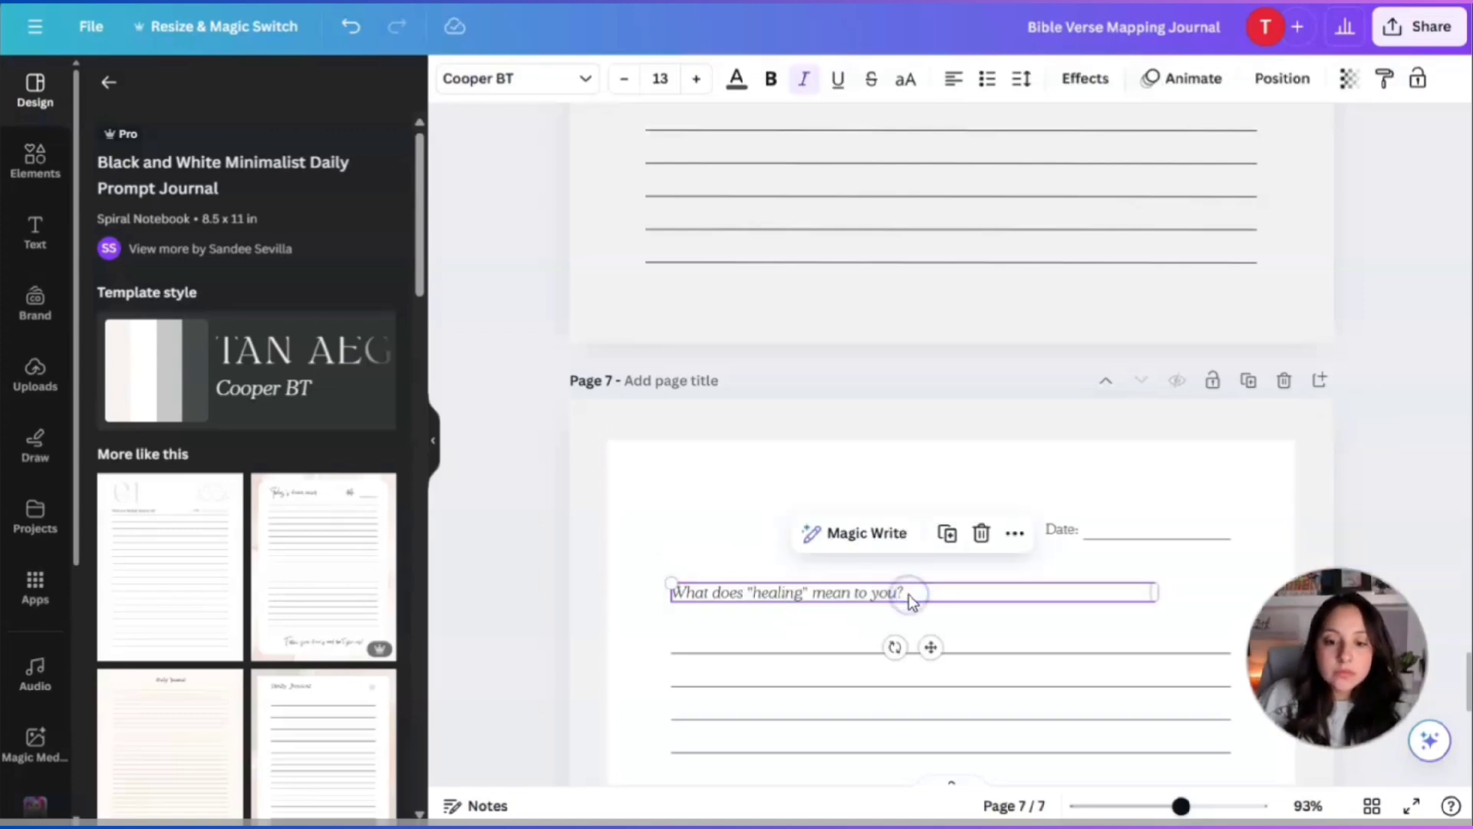
pyautogui.click(527, 74)
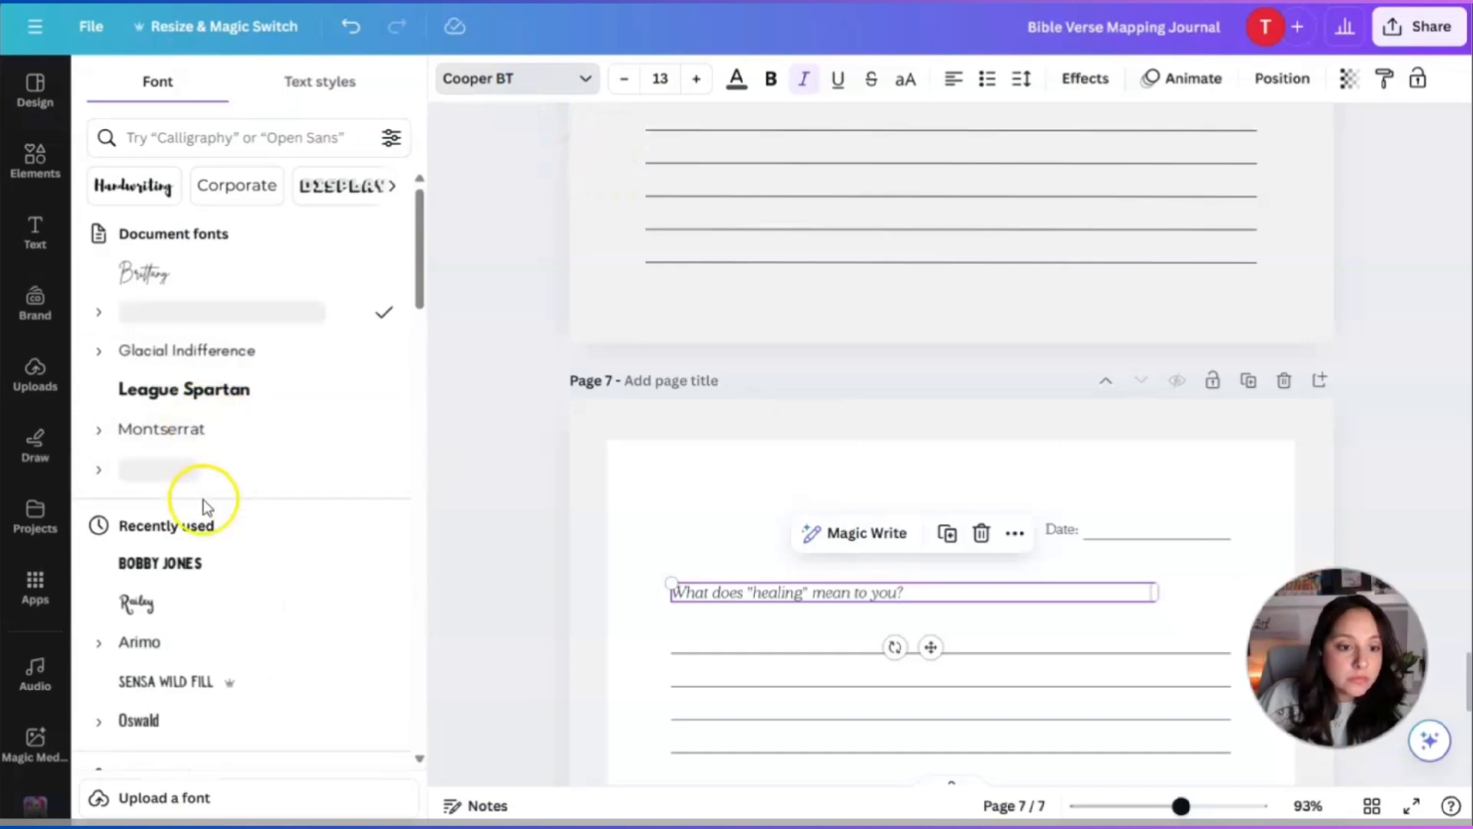
pyautogui.scroll(-3, 204, 506)
pyautogui.click(192, 370)
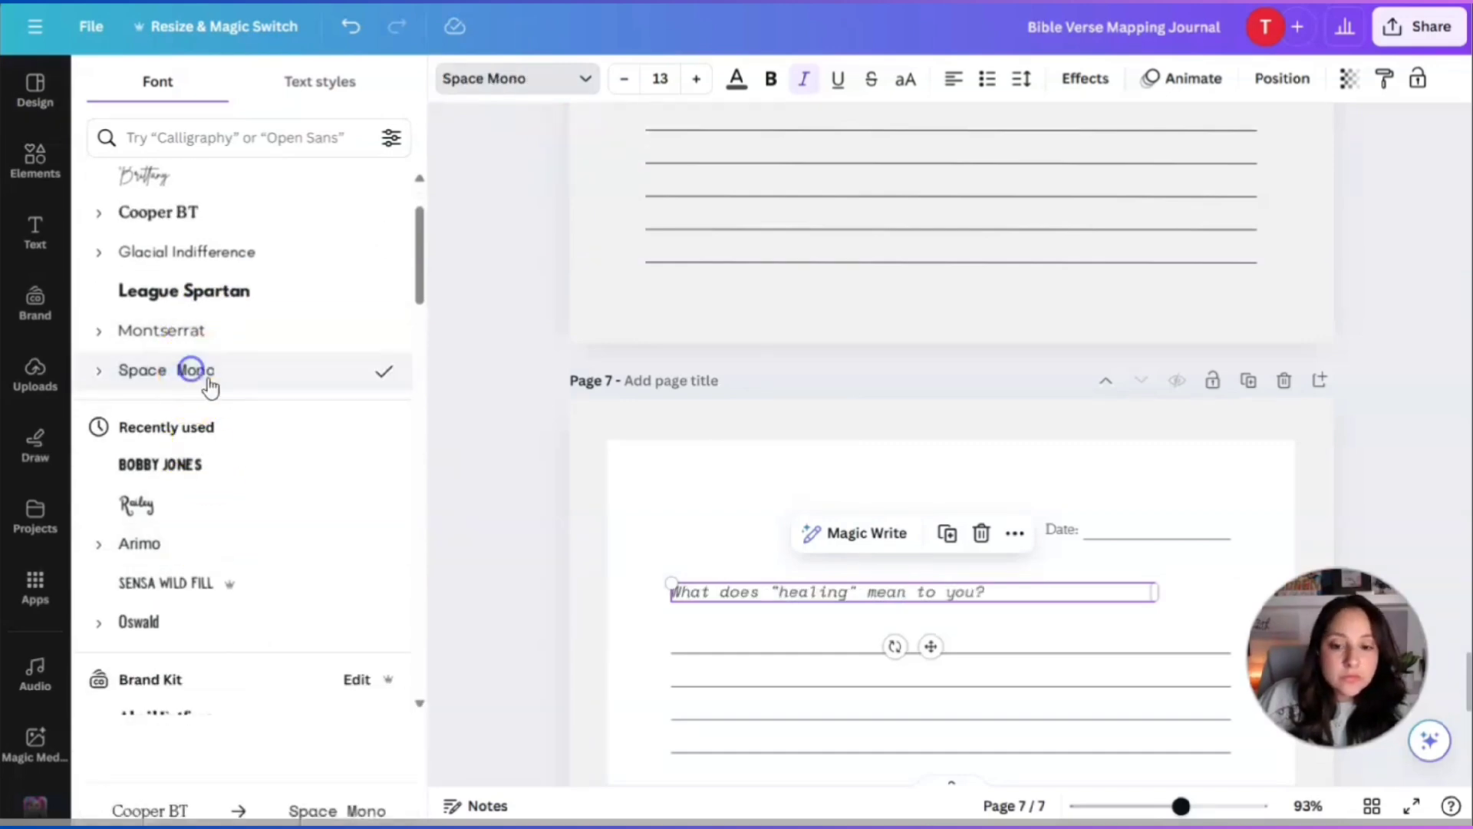
pyautogui.scroll(8, 961, 577)
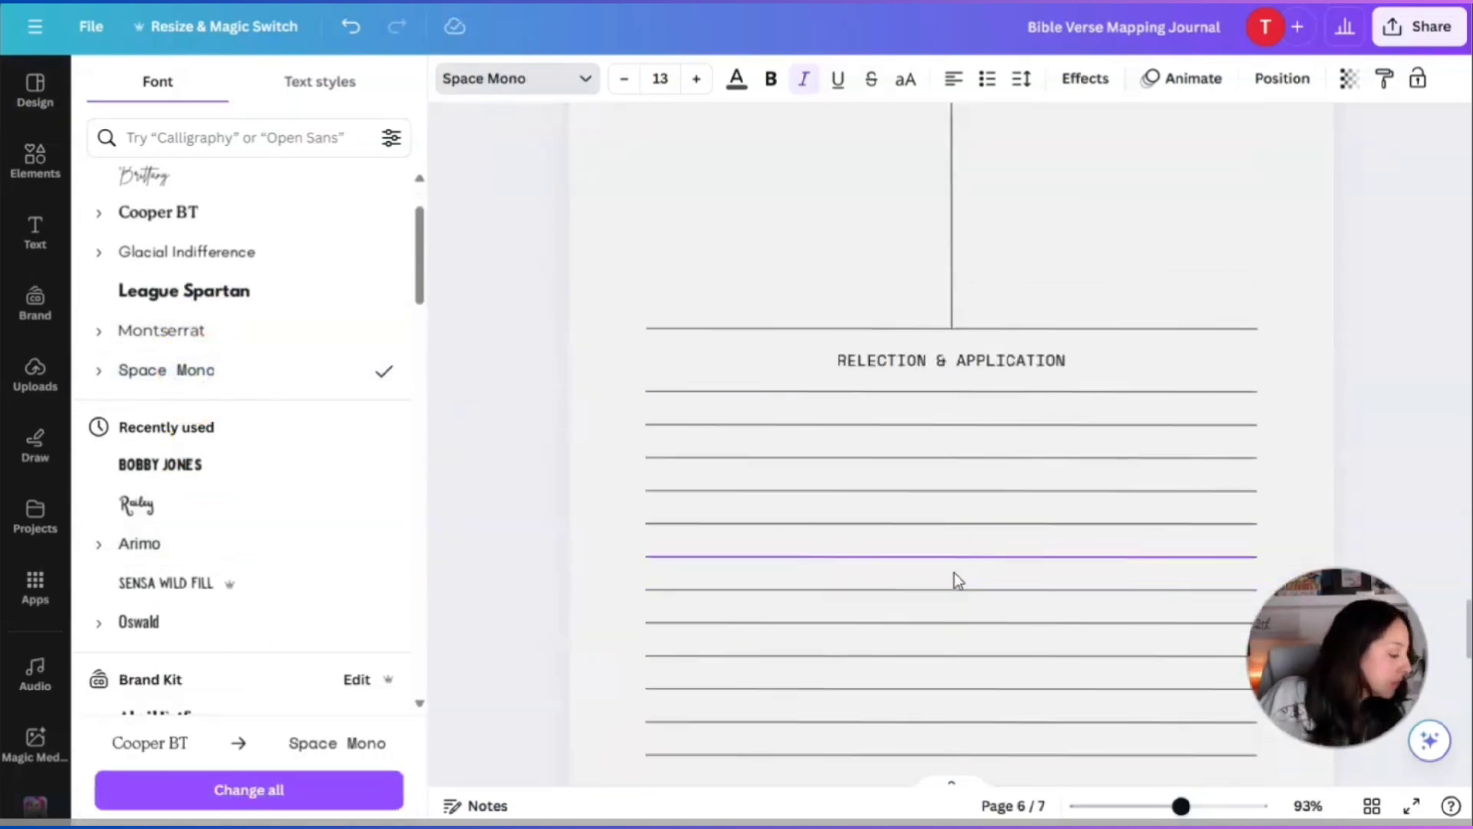
pyautogui.scroll(-6, 955, 572)
pyautogui.click(939, 591)
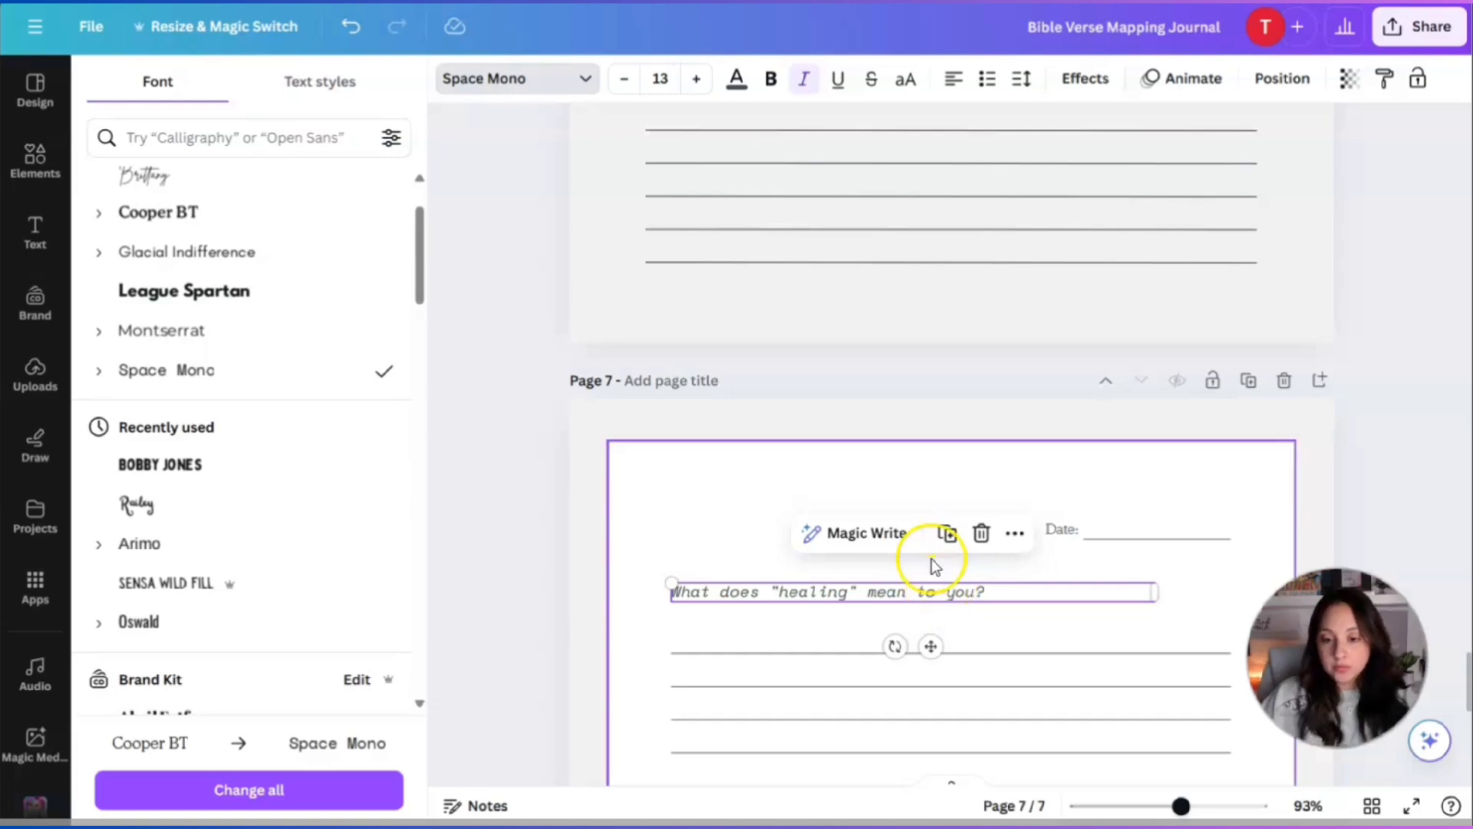
pyautogui.doubleClick(985, 593)
pyautogui.write('Prayer')
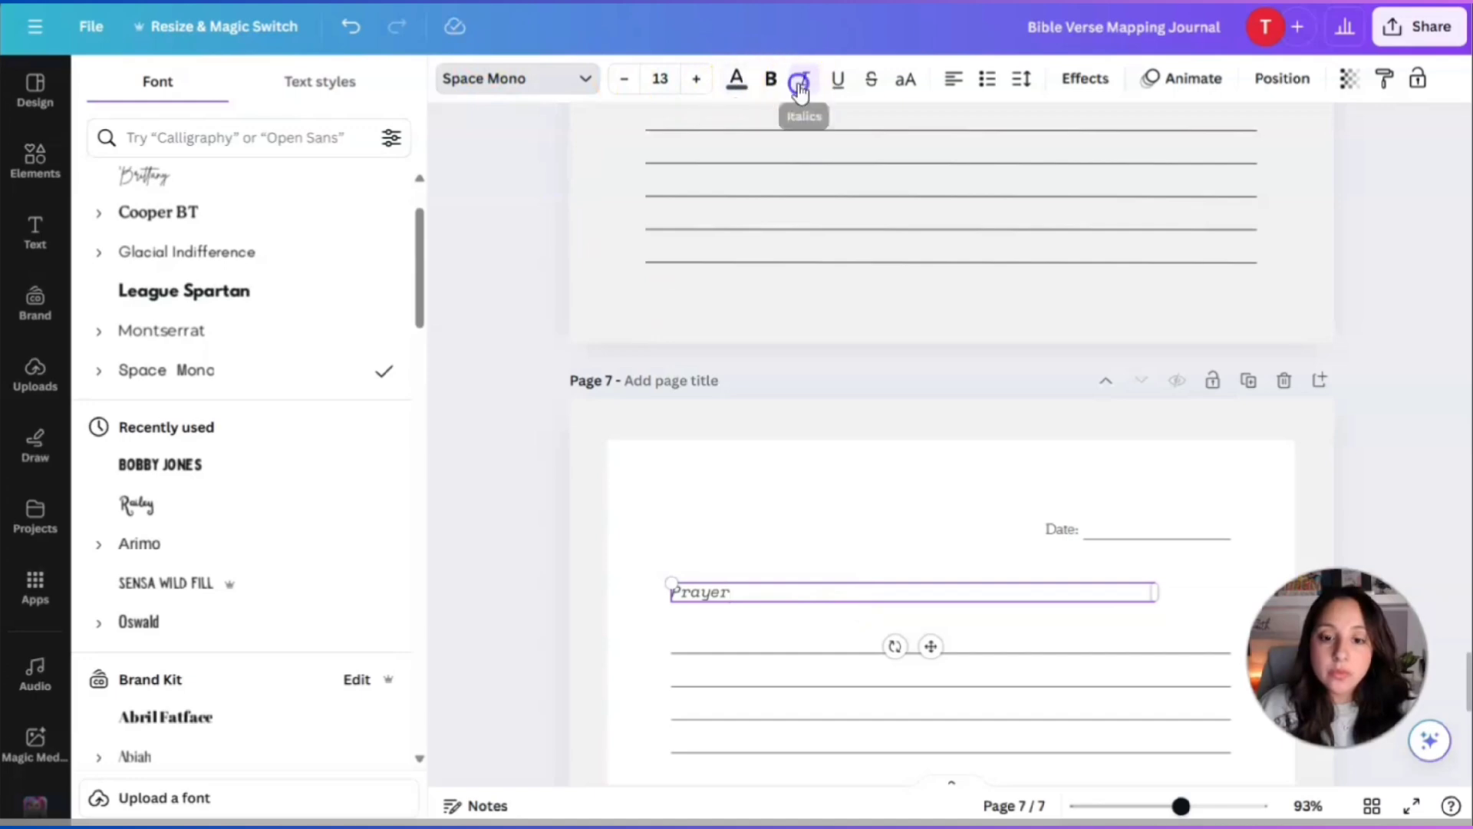
pyautogui.click(873, 583)
pyautogui.click(755, 594)
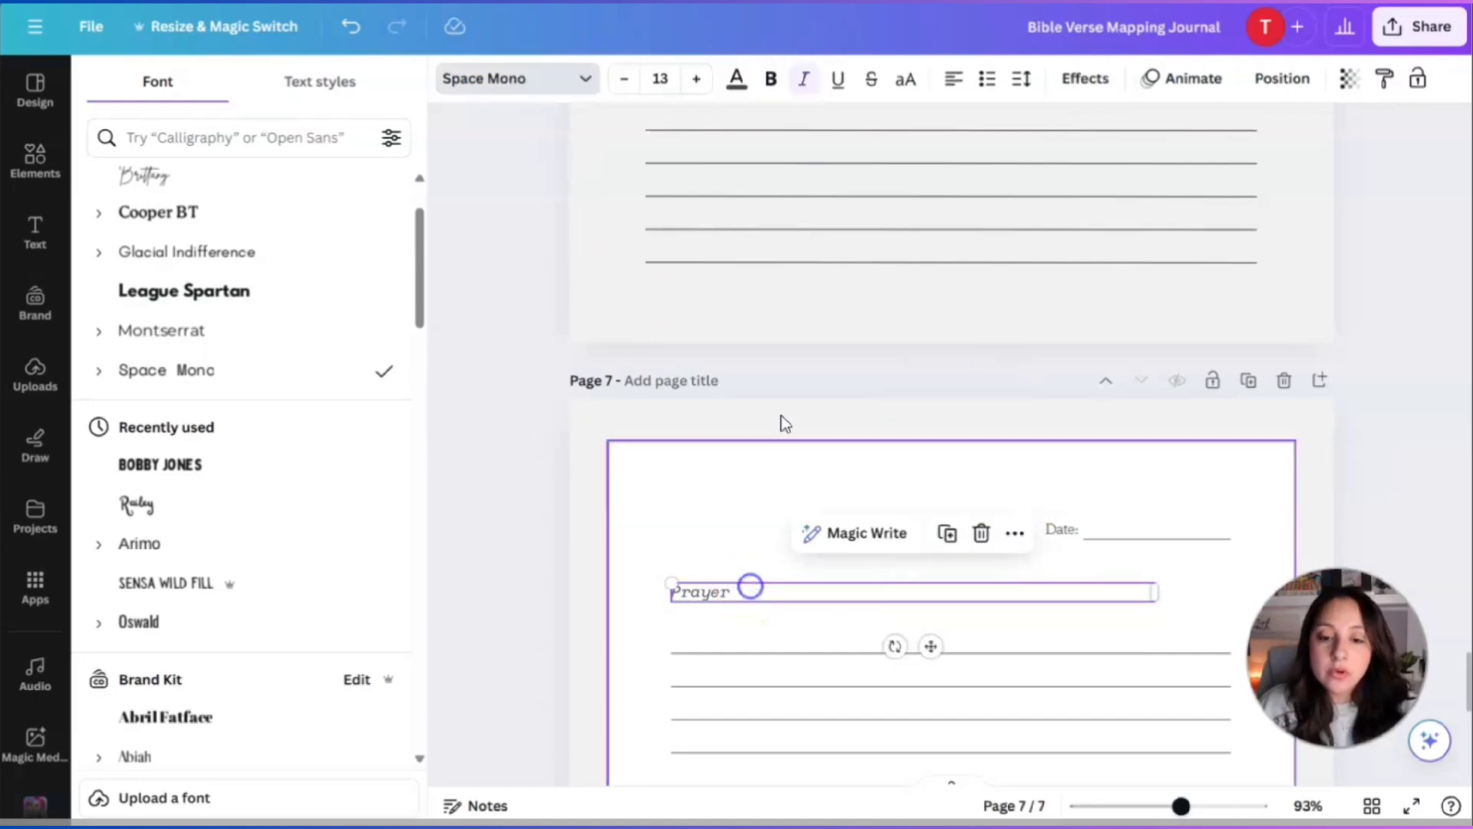
pyautogui.click(803, 86)
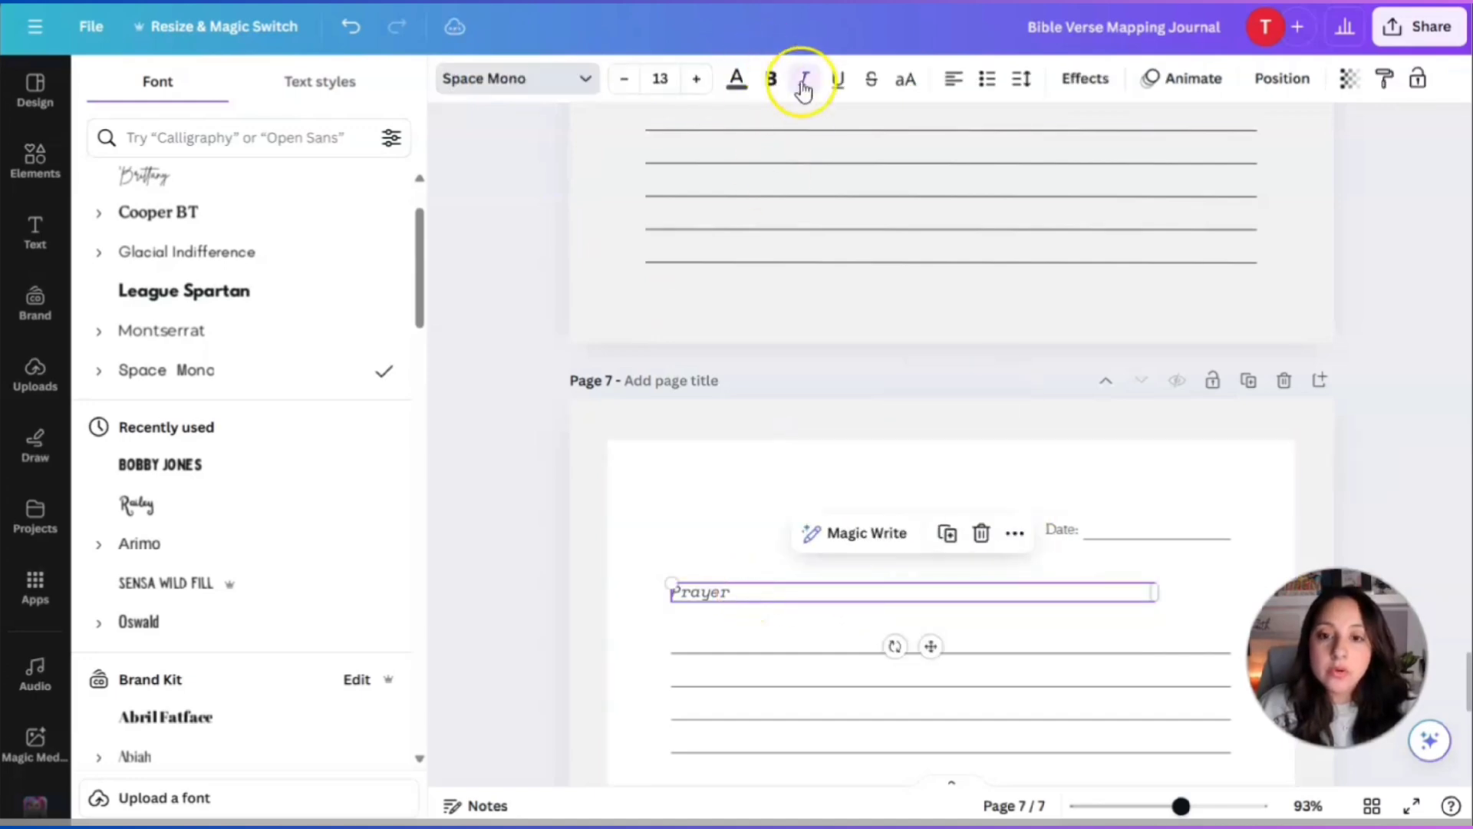
# Delete the Date label and its underline.
pyautogui.click(1157, 532)
pyautogui.click(1157, 537)
pyautogui.press('Delete')
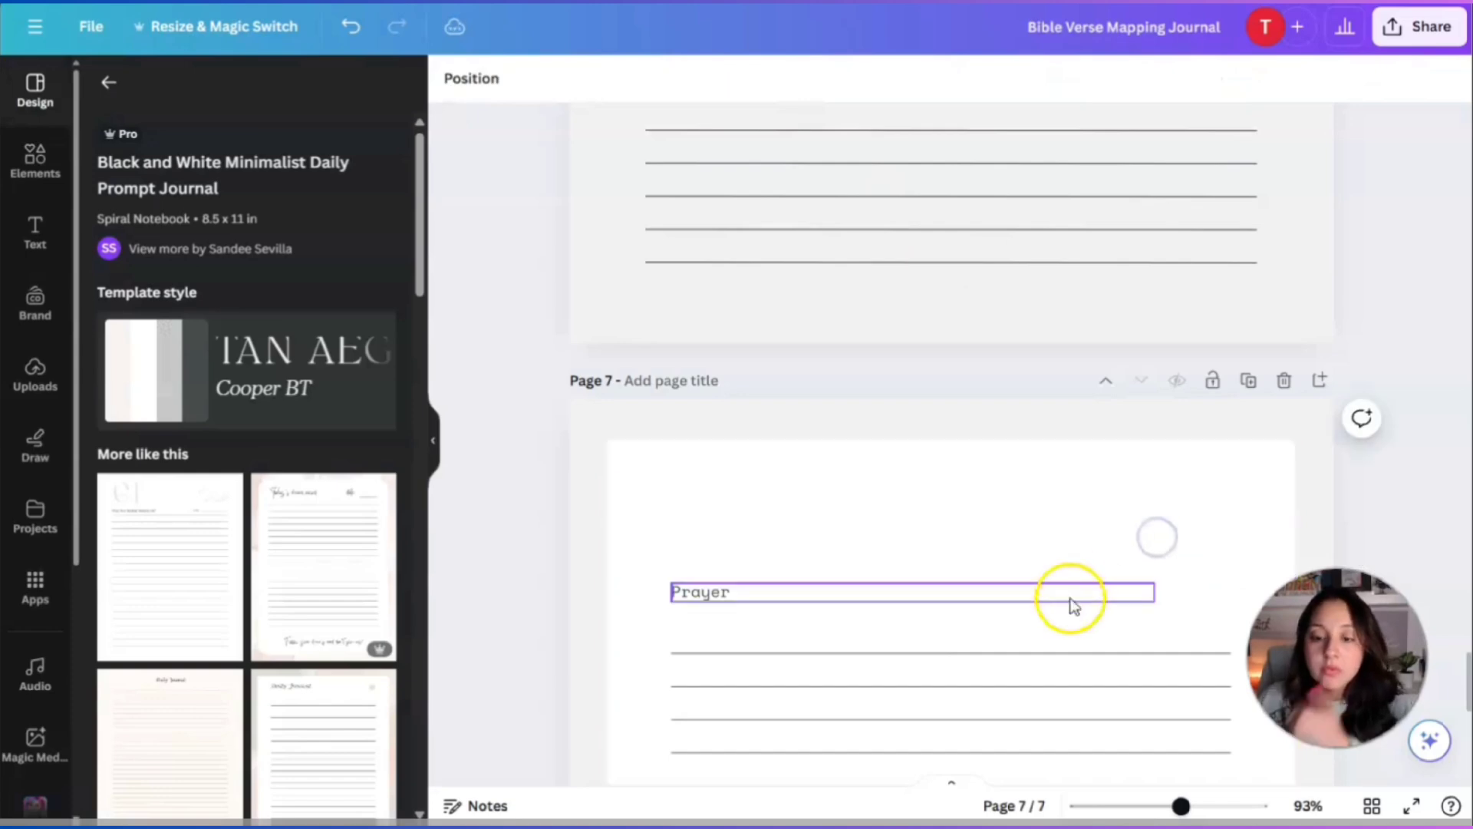
# Enlarge the Prayer heading to size 18 and nudge it slightly upward.
pyautogui.scroll(-3, 1058, 594)
pyautogui.click(748, 397)
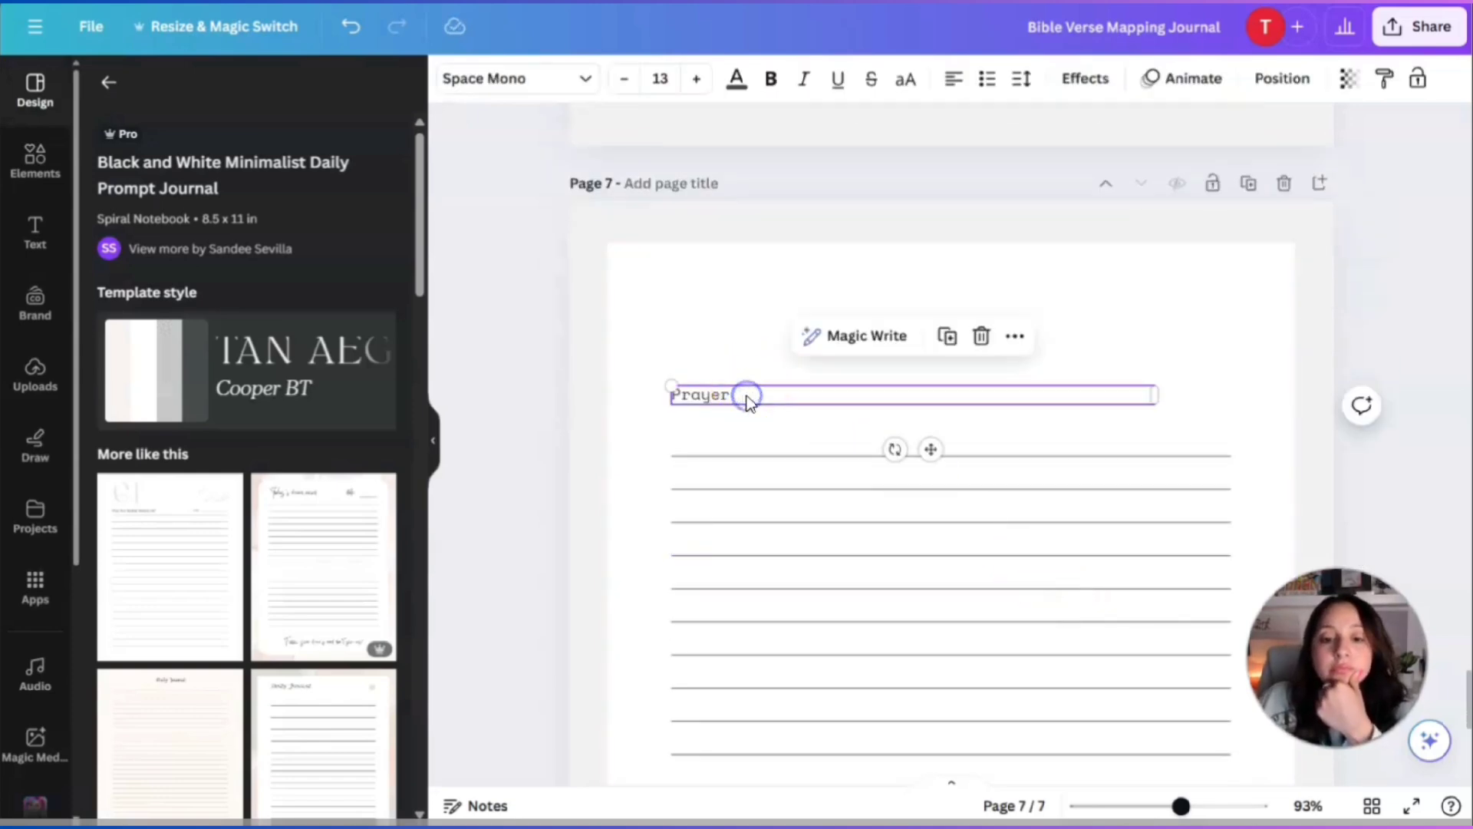
pyautogui.click(696, 79)
pyautogui.click(696, 79)
pyautogui.click(697, 79)
pyautogui.click(697, 79)
pyautogui.click(697, 79)
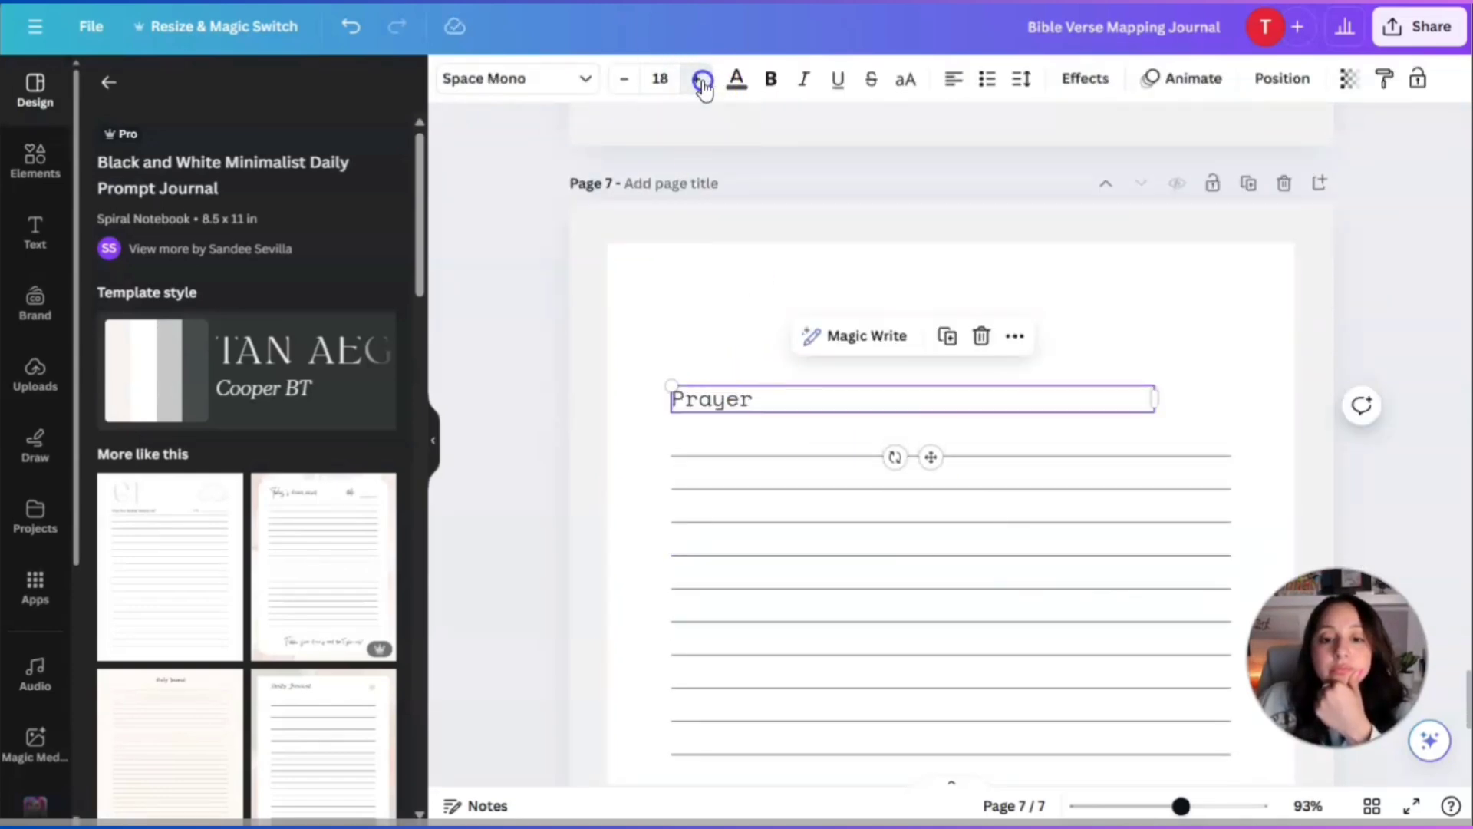
pyautogui.moveTo(931, 456); pyautogui.dragTo(932, 452)
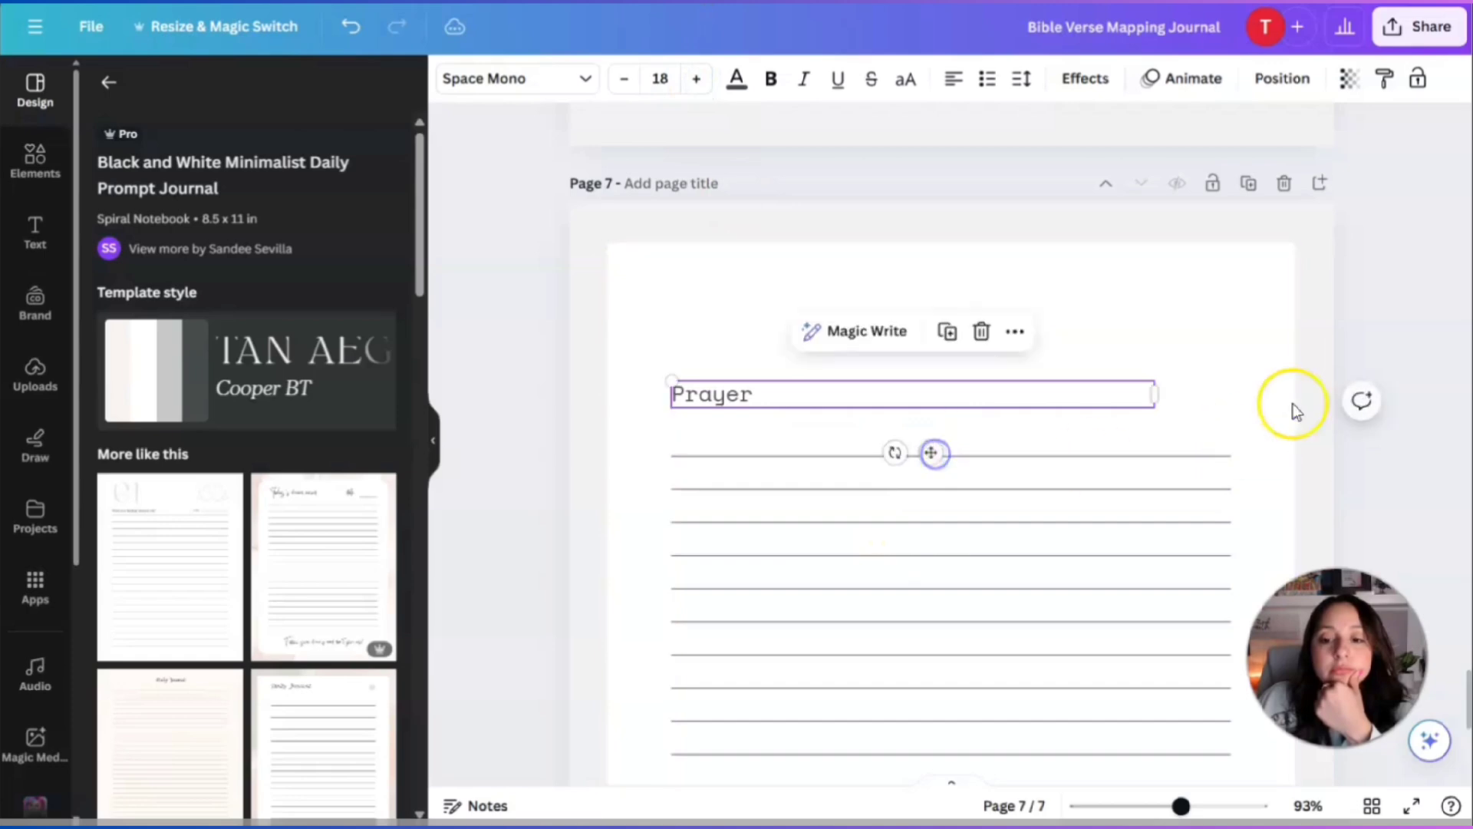
pyautogui.click(1432, 475)
# Delete the eight short ruled lines, leaving only the full-width lines.
pyautogui.scroll(-6, 1427, 499)
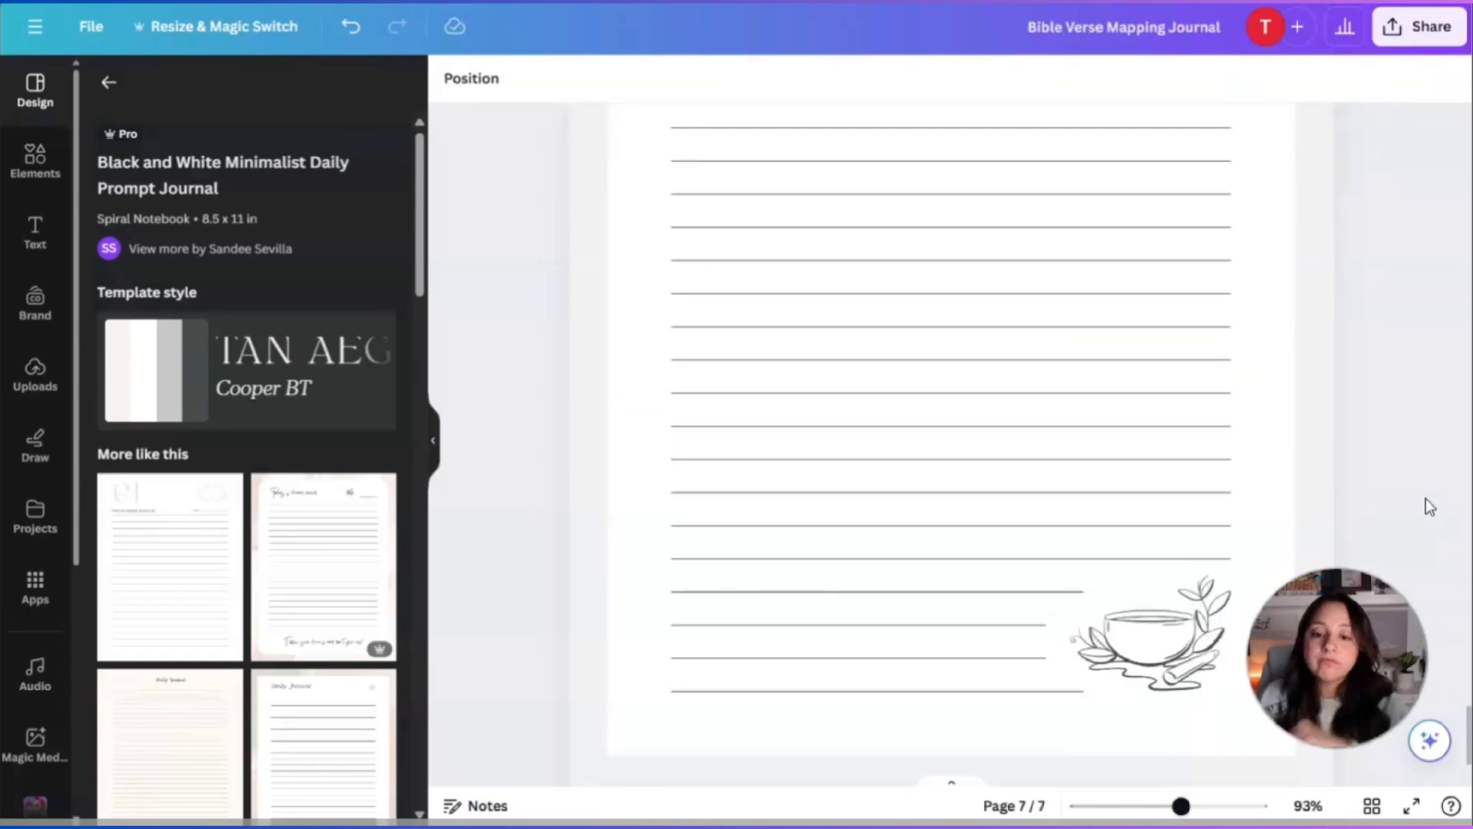
pyautogui.scroll(6, 1427, 503)
pyautogui.click(741, 292)
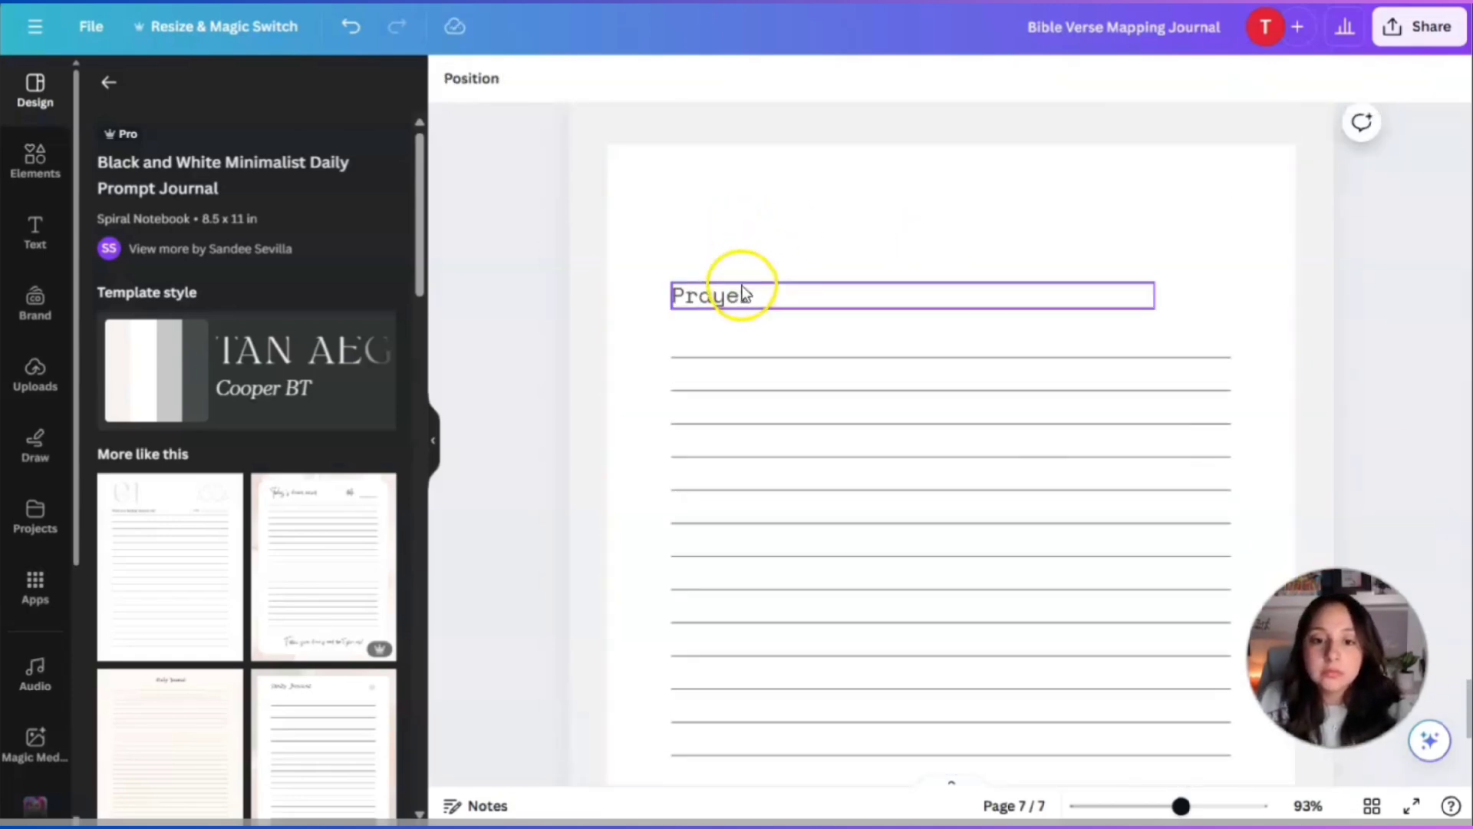
pyautogui.scroll(-5, 844, 430)
pyautogui.click(853, 592)
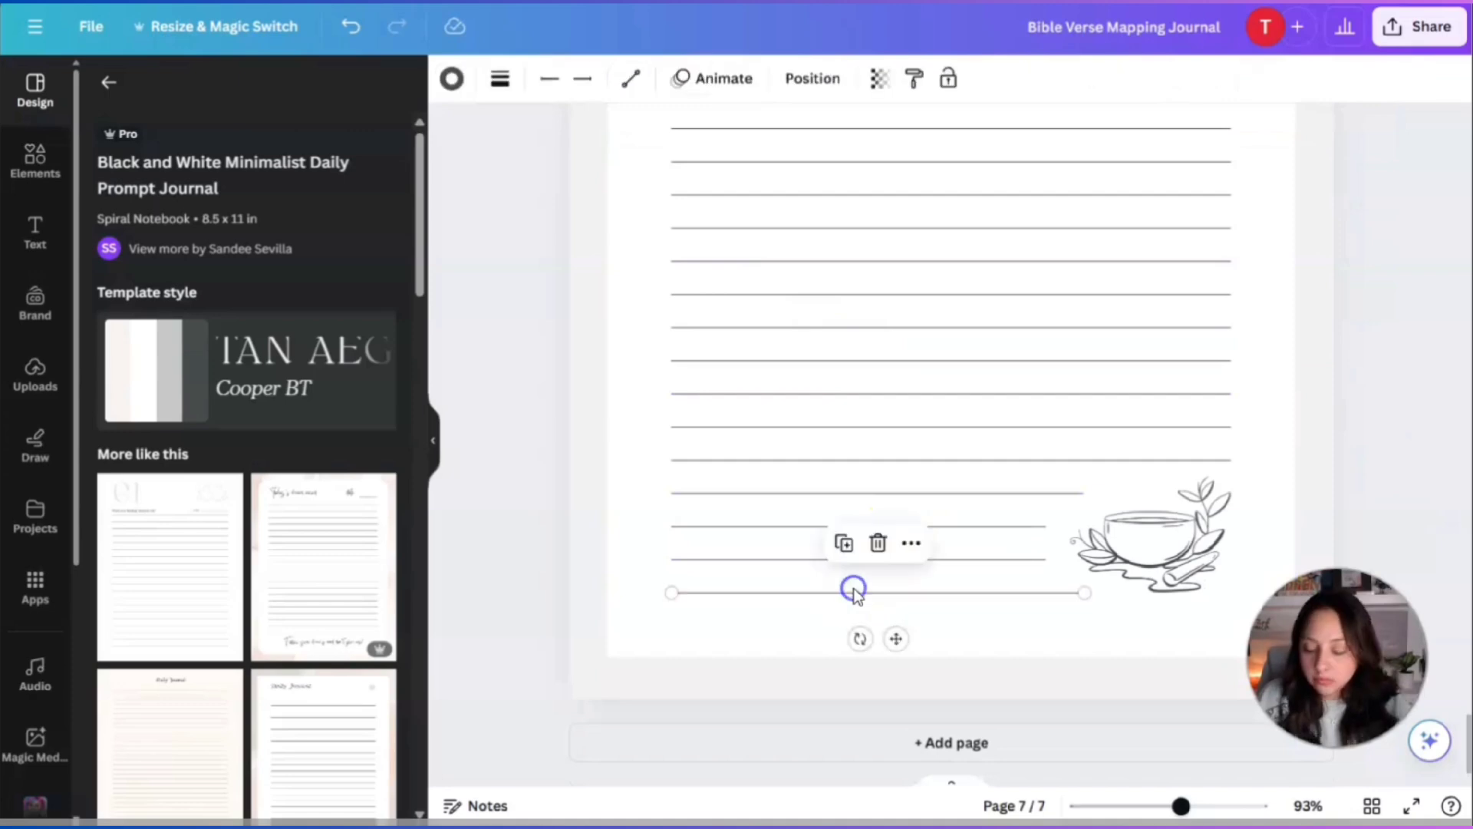
pyautogui.press('Delete')
pyautogui.click(862, 559)
pyautogui.press('Delete')
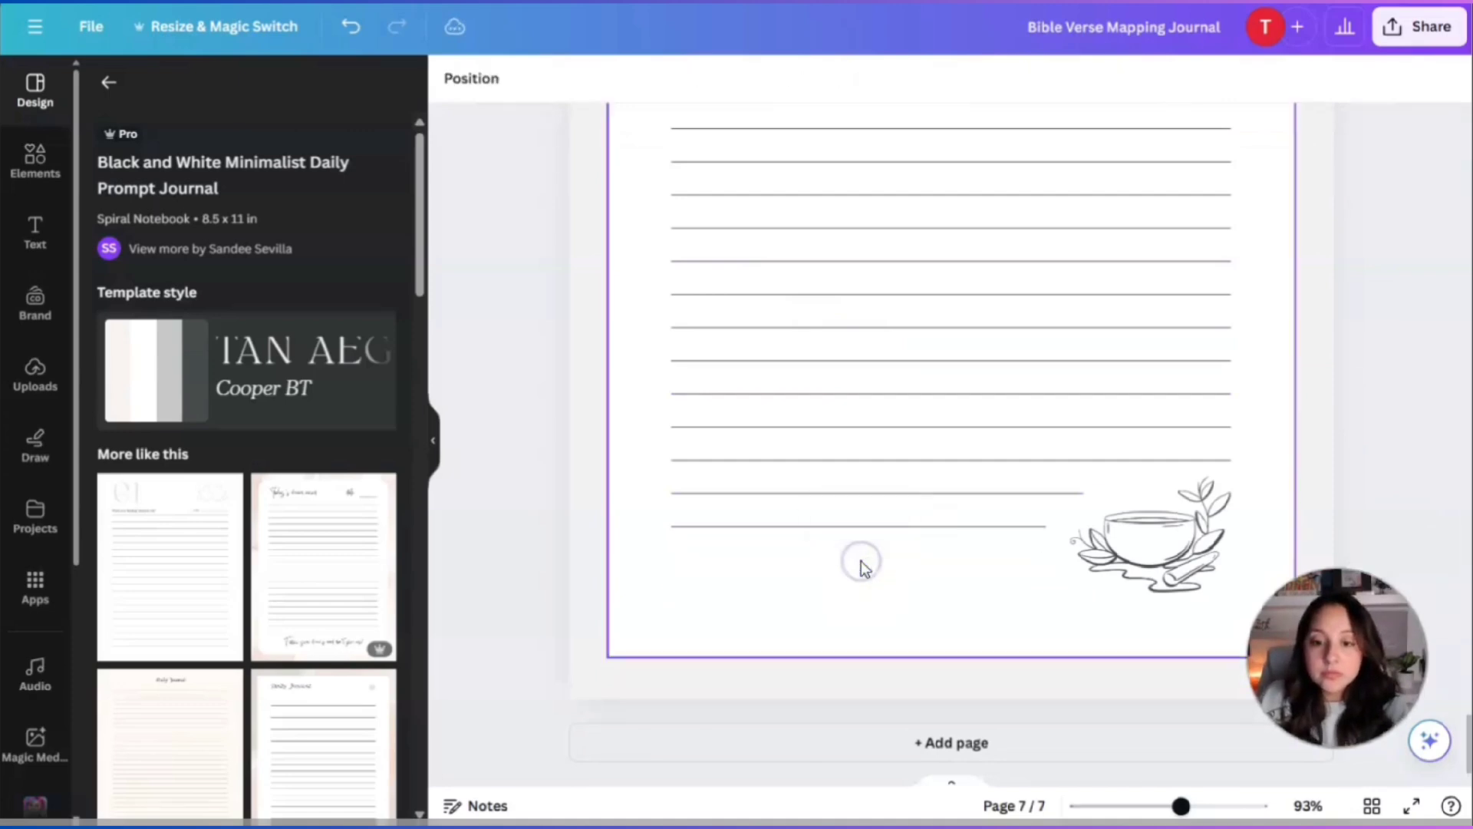
pyautogui.click(874, 528)
pyautogui.press('Delete')
pyautogui.click(883, 493)
pyautogui.press('Delete')
pyautogui.click(890, 460)
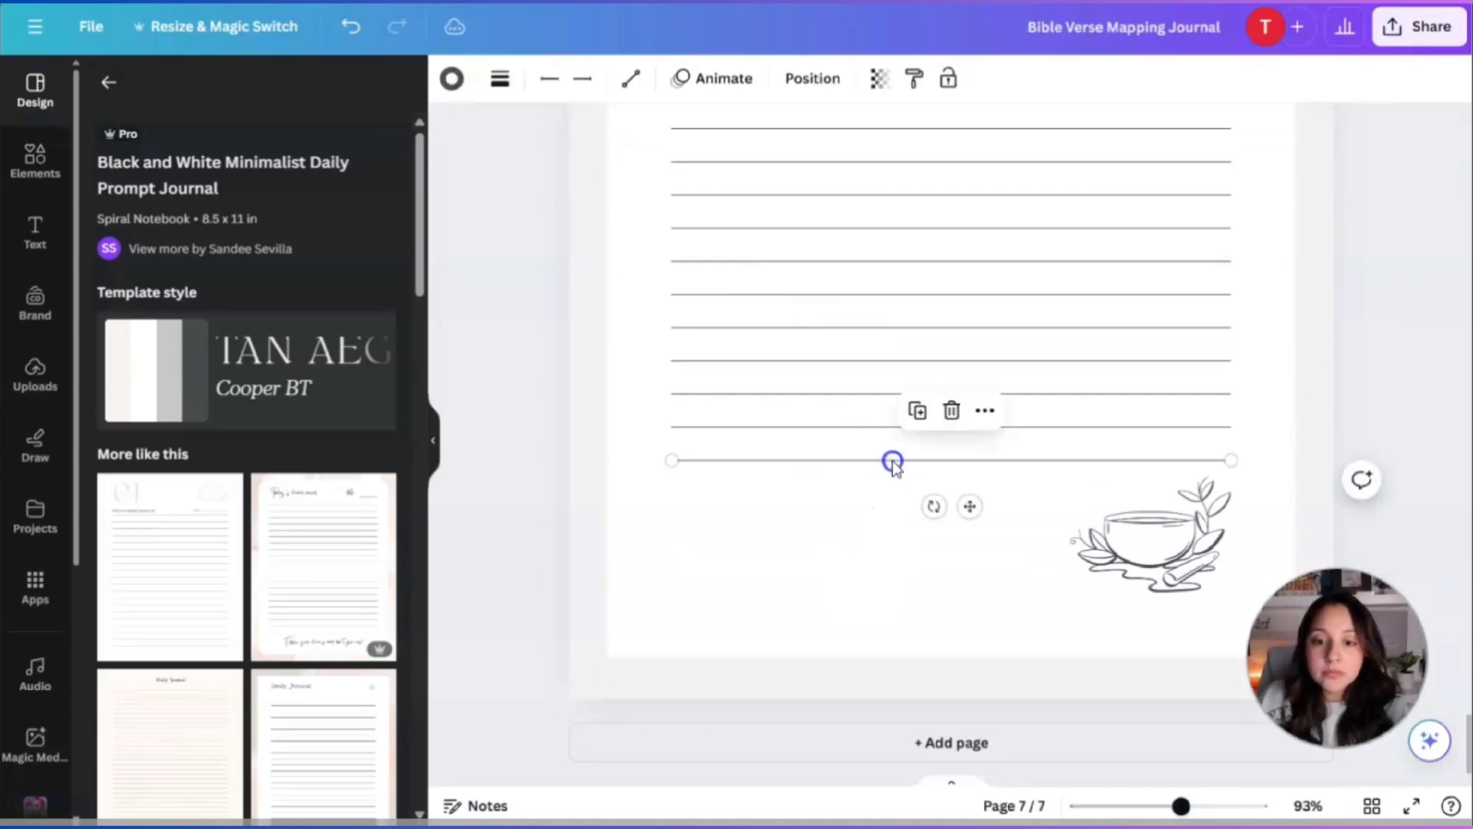
pyautogui.press('Delete')
pyautogui.click(886, 426)
pyautogui.press('Delete')
pyautogui.click(878, 394)
pyautogui.press('Delete')
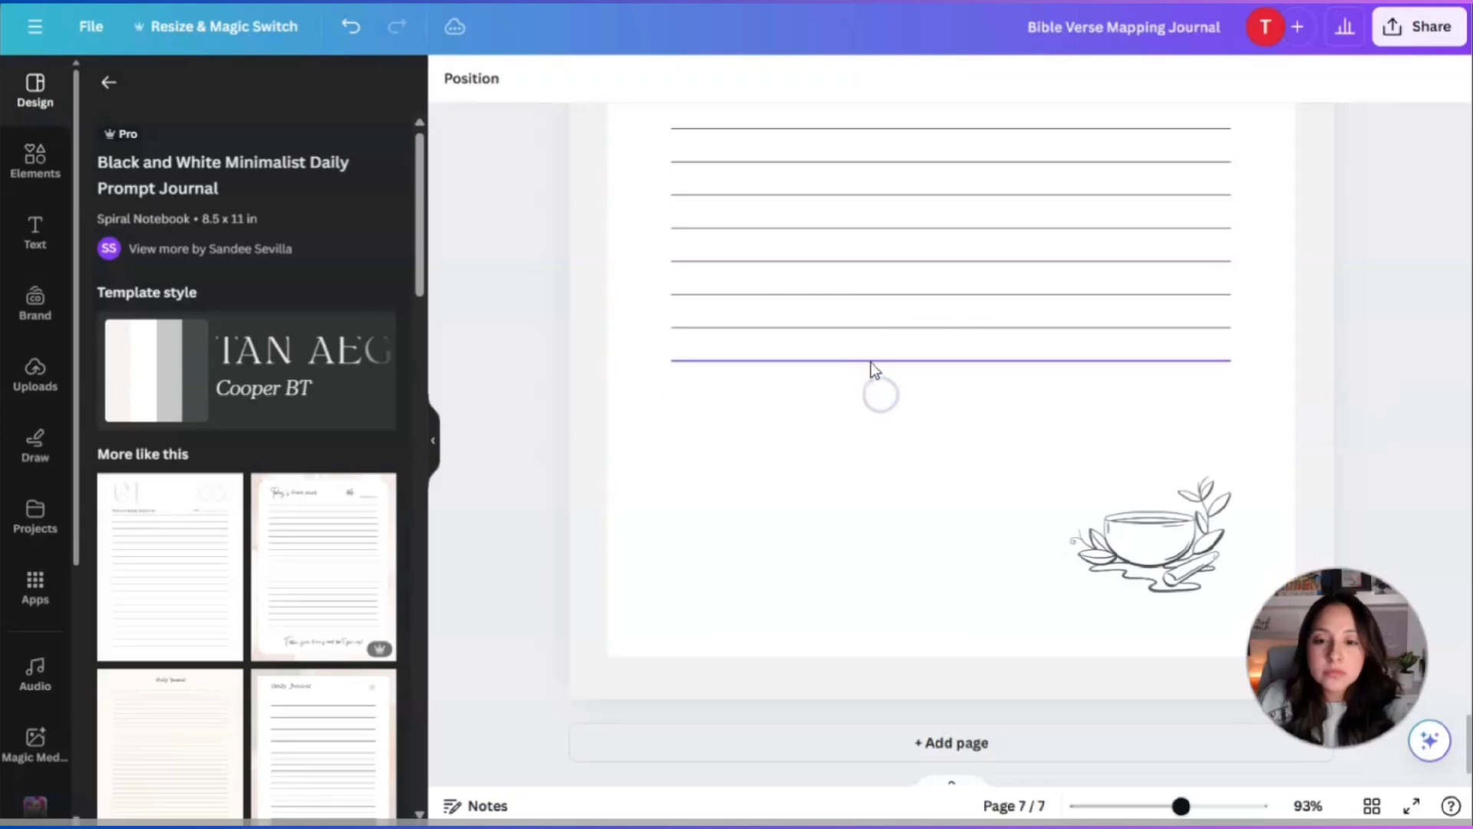
pyautogui.click(873, 361)
pyautogui.press('Delete')
# Remove the teacup sketch from page 7.
pyautogui.scroll(5, 917, 484)
pyautogui.scroll(-3, 917, 483)
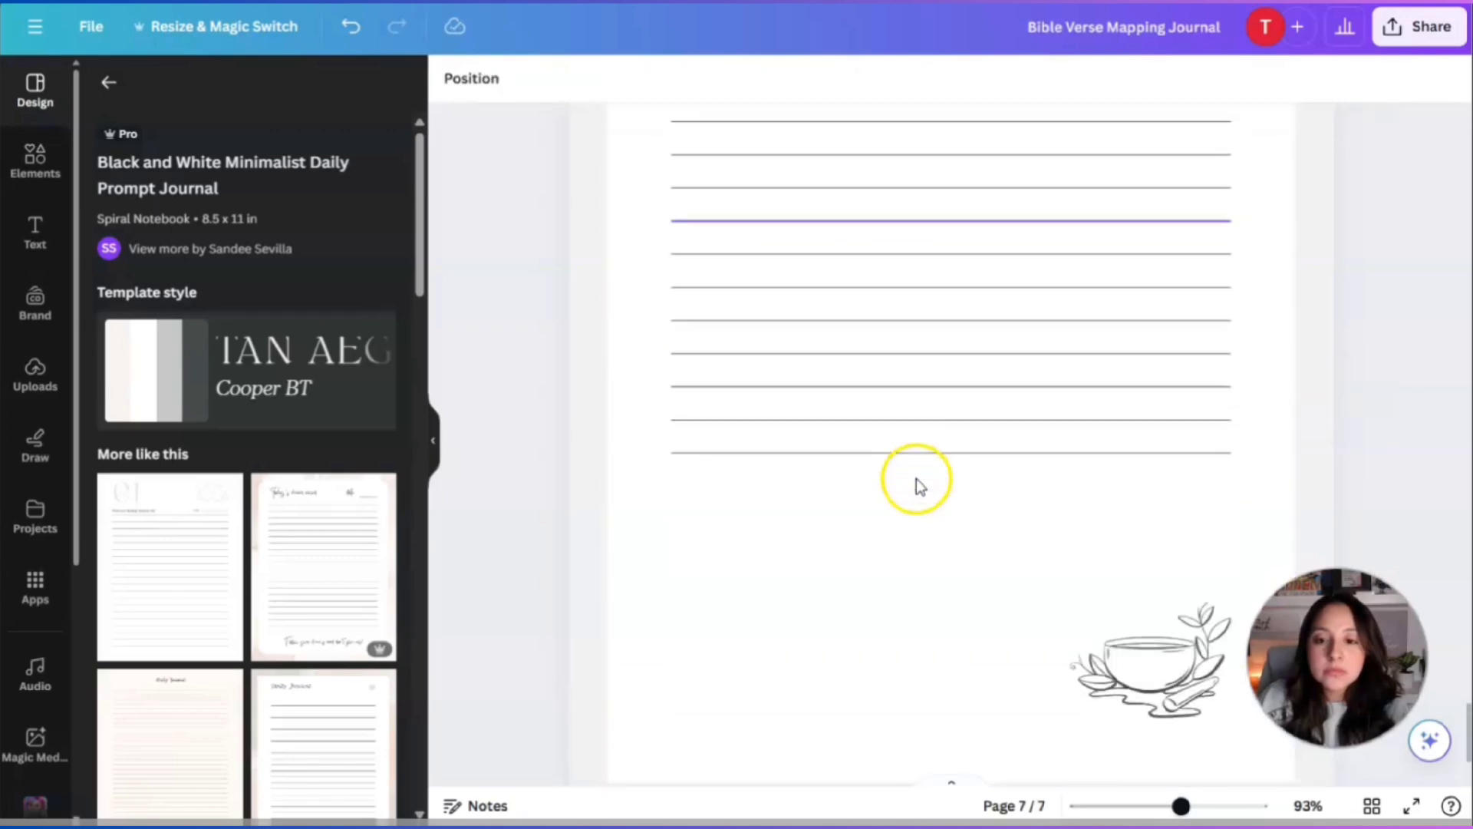
pyautogui.scroll(1, 918, 484)
pyautogui.moveTo(1202, 733); pyautogui.dragTo(1174, 604)
pyautogui.click(1361, 471)
pyautogui.scroll(-3, 1358, 479)
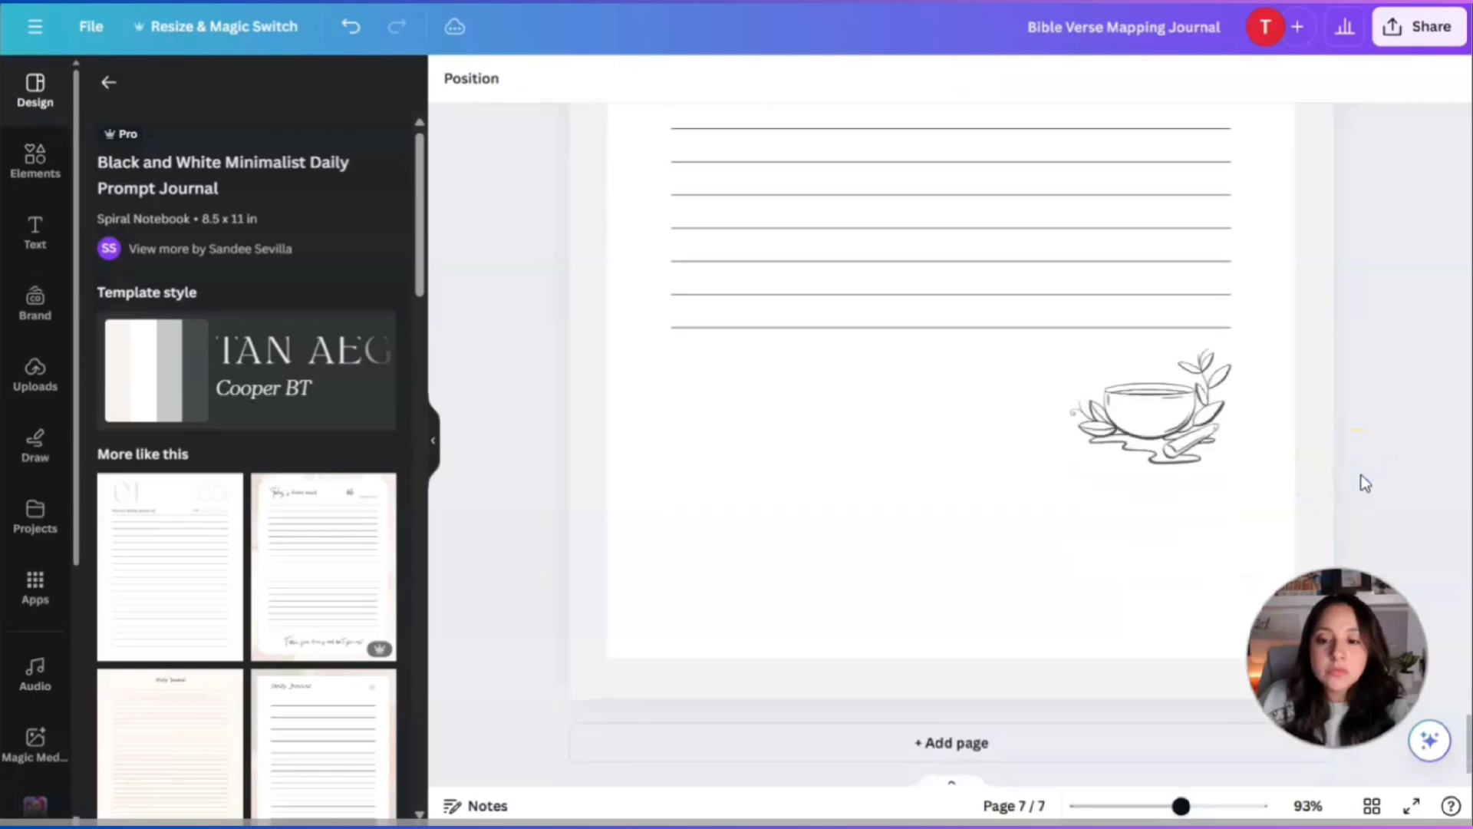
pyautogui.scroll(3, 1362, 486)
pyautogui.click(1163, 638)
pyautogui.press('Delete')
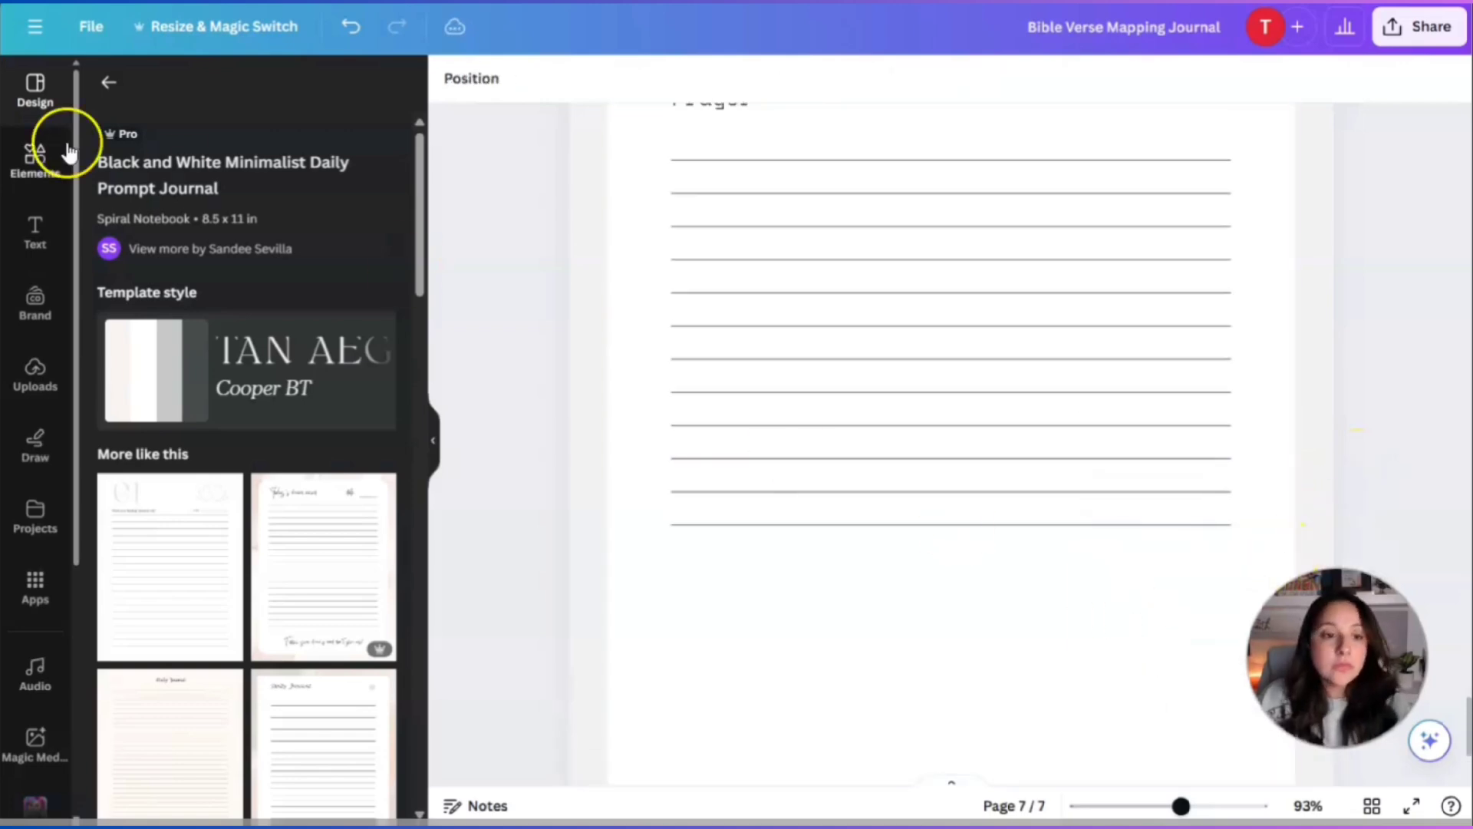
# Add the peach rounded blob below the Prayer lines and recolour it grey-brown.
pyautogui.click(34, 160)
pyautogui.moveTo(259, 100); pyautogui.dragTo(155, 101)
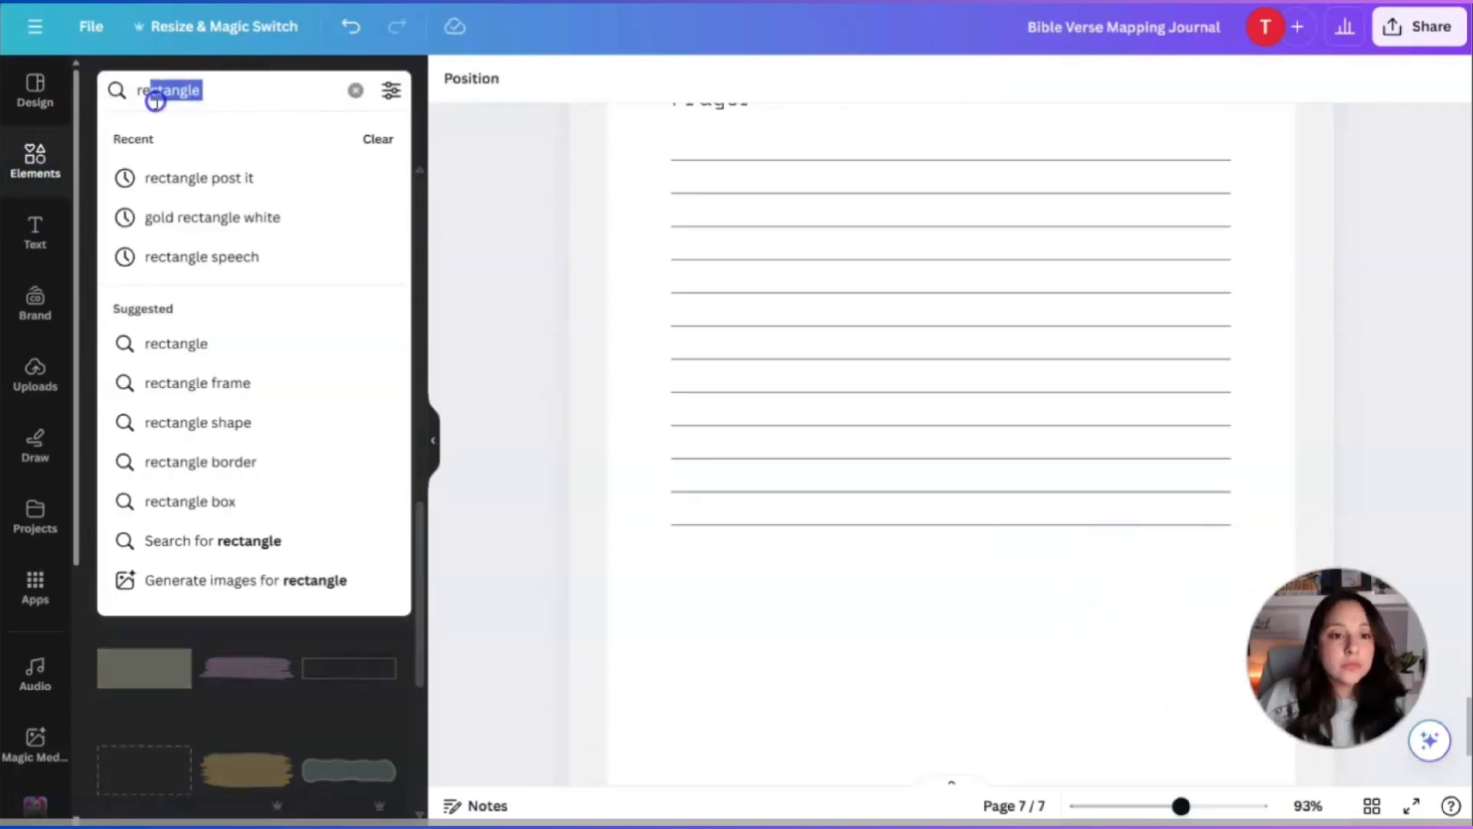
pyautogui.click(263, 95)
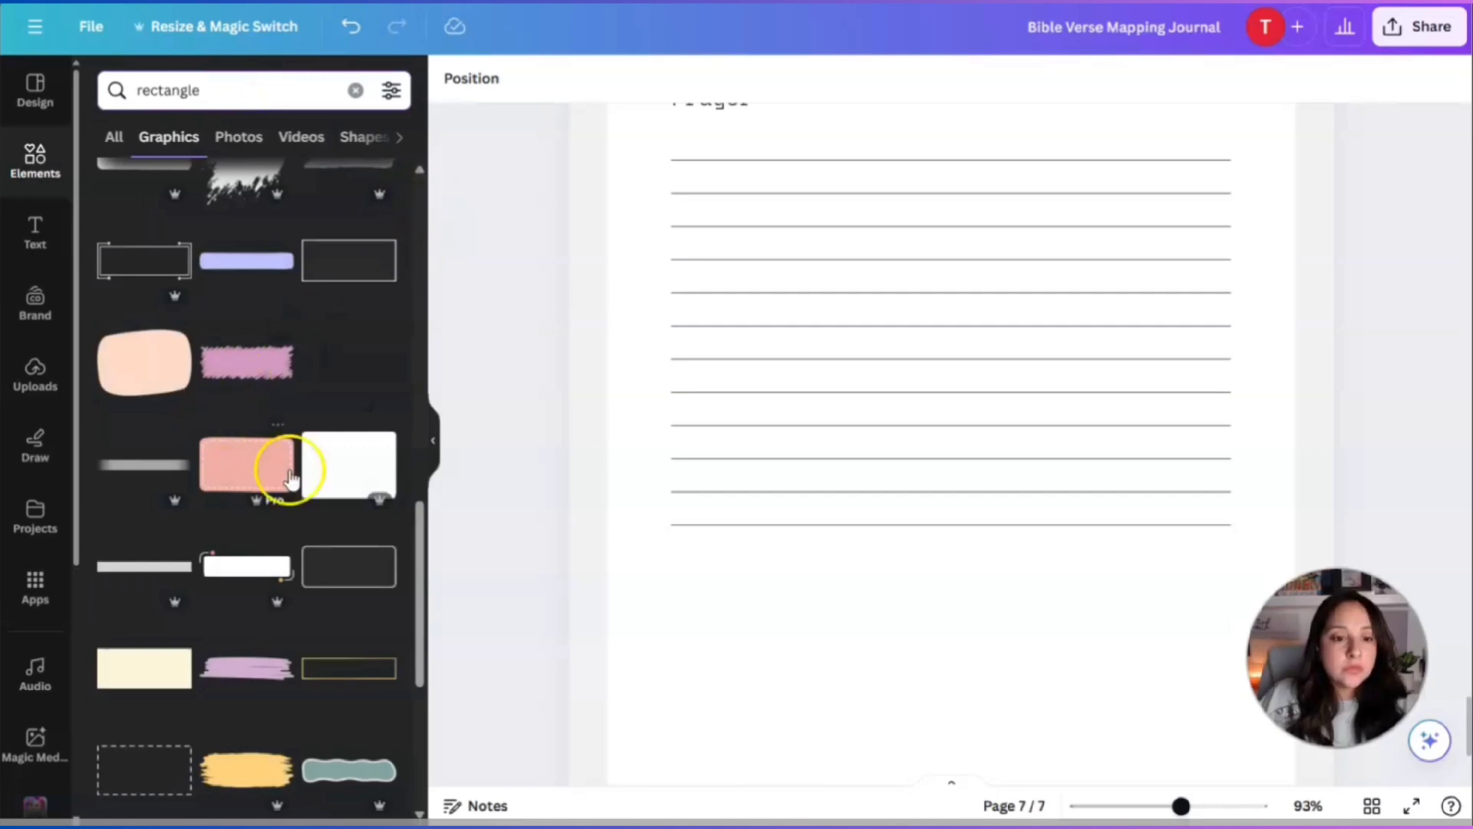
pyautogui.scroll(-1, 411, 493)
pyautogui.click(125, 264)
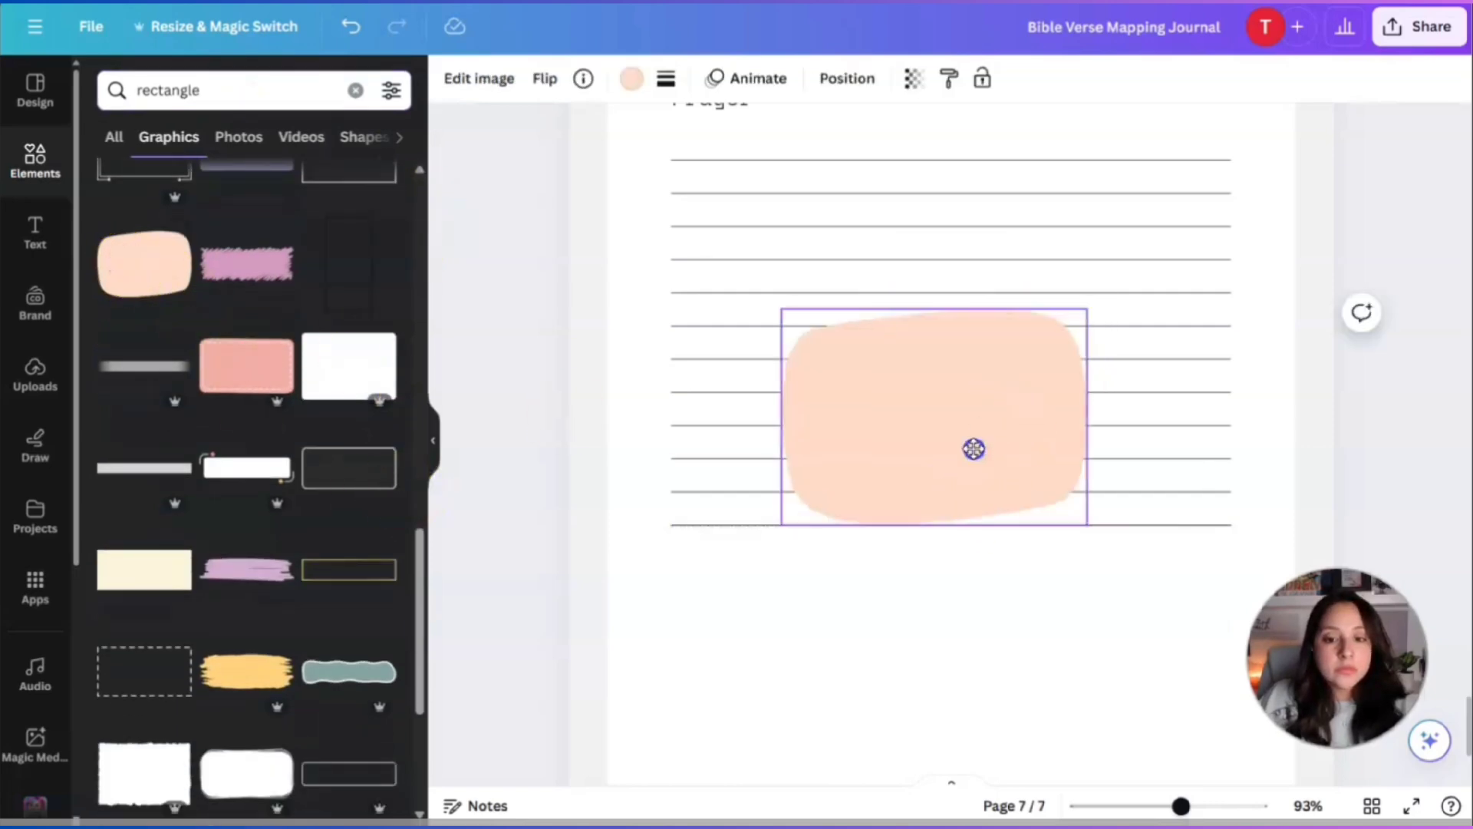
pyautogui.moveTo(974, 449); pyautogui.dragTo(888, 674)
pyautogui.scroll(3, 1070, 674)
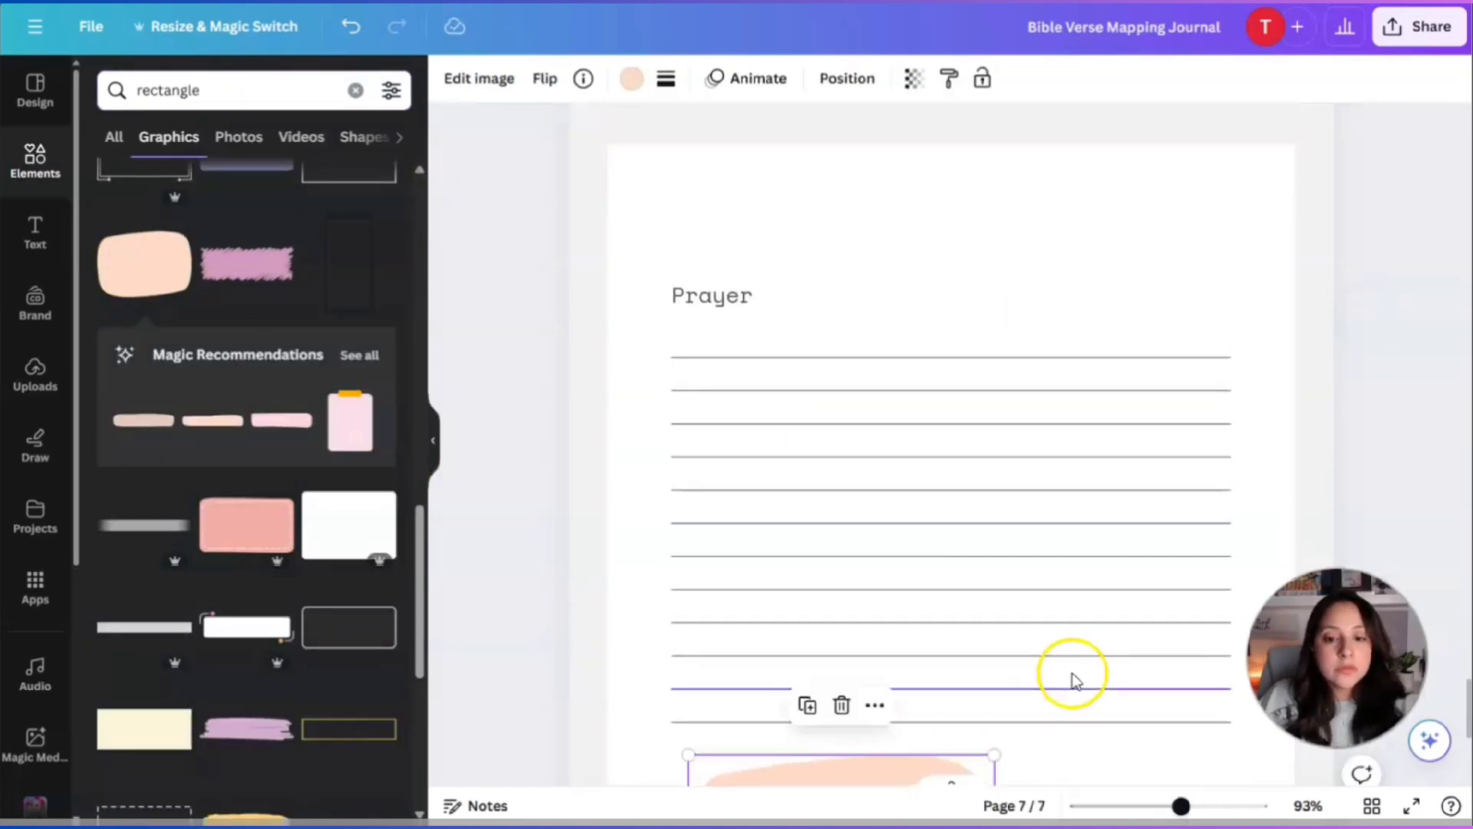
pyautogui.scroll(-4, 1073, 679)
pyautogui.moveTo(931, 582); pyautogui.dragTo(917, 578)
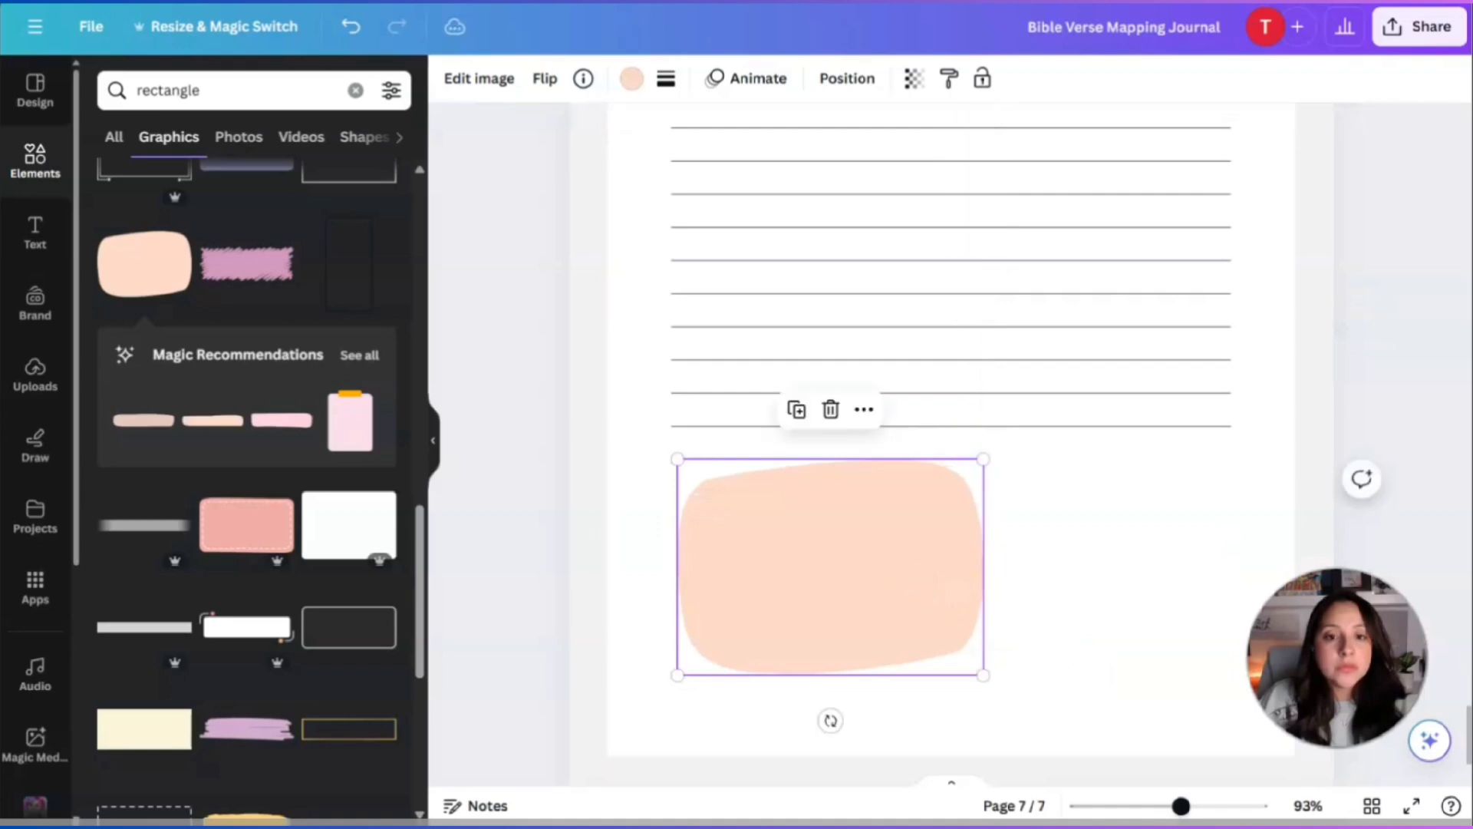
pyautogui.click(636, 88)
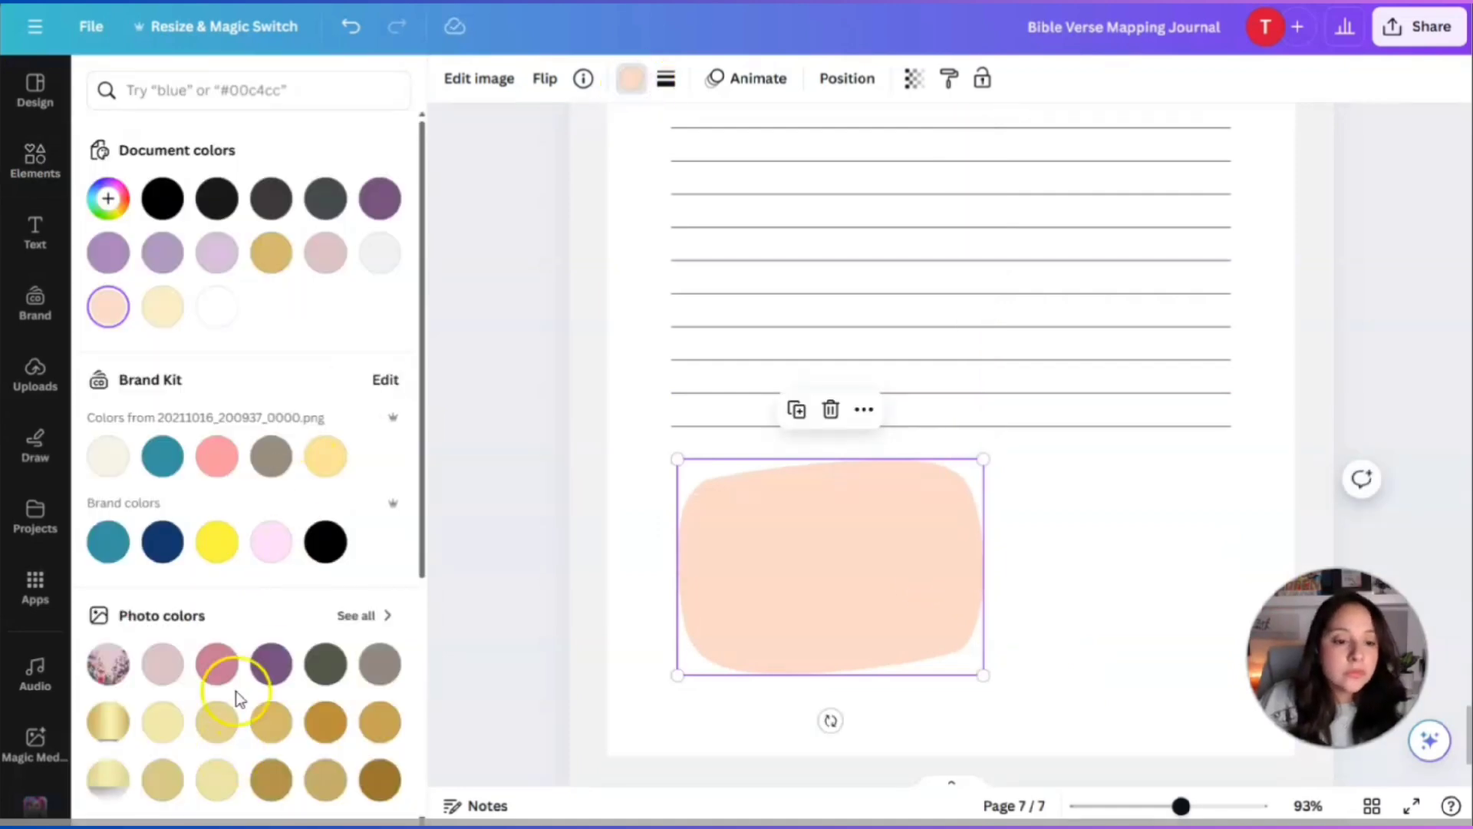
pyautogui.click(381, 666)
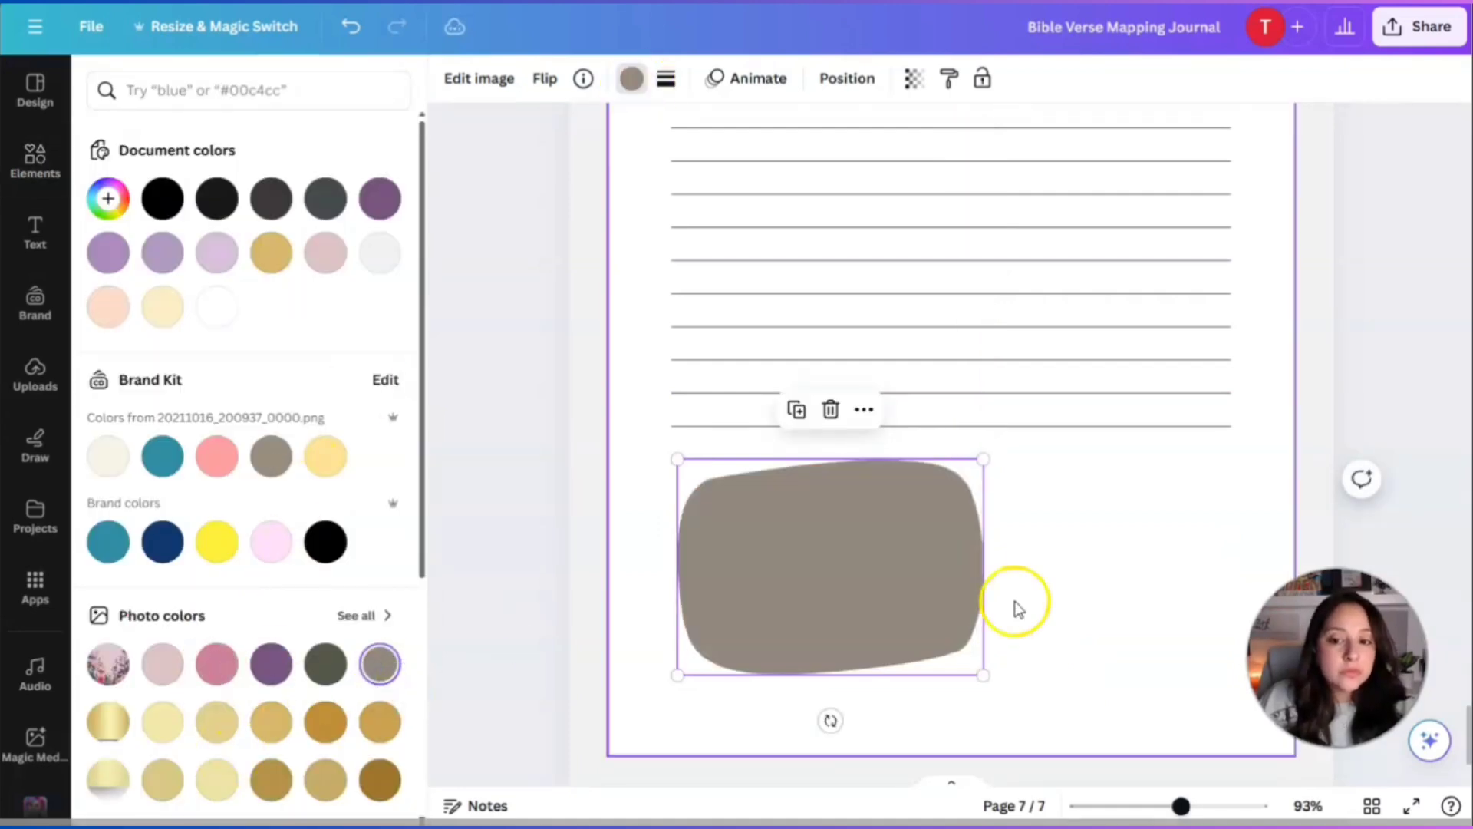
# Duplicate the Prayer heading onto the blob and retype it as Affirmation.
pyautogui.scroll(3, 1066, 556)
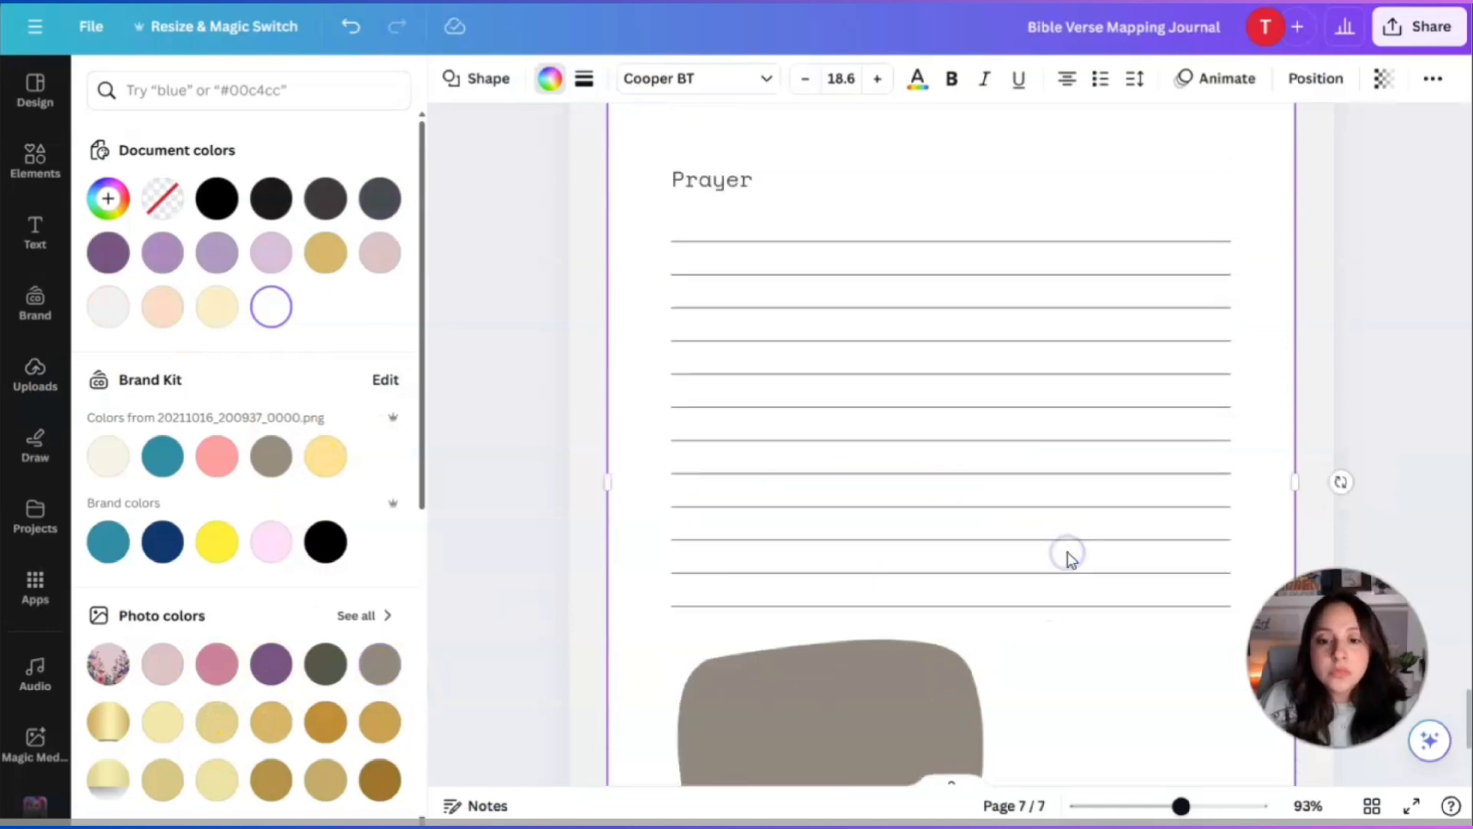
pyautogui.click(759, 207)
pyautogui.click(949, 146)
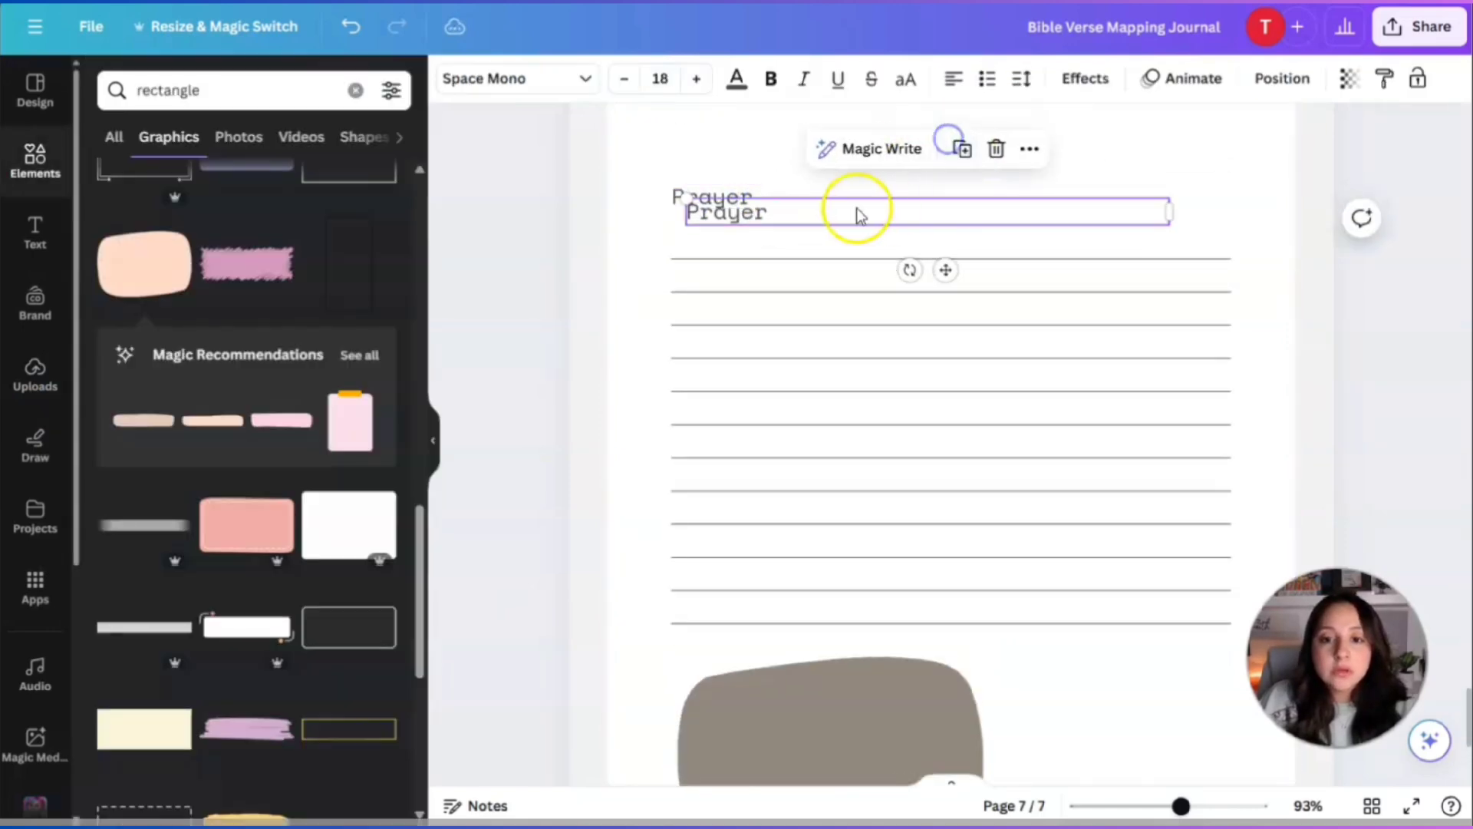
pyautogui.moveTo(854, 210); pyautogui.dragTo(899, 710)
pyautogui.scroll(-2, 882, 614)
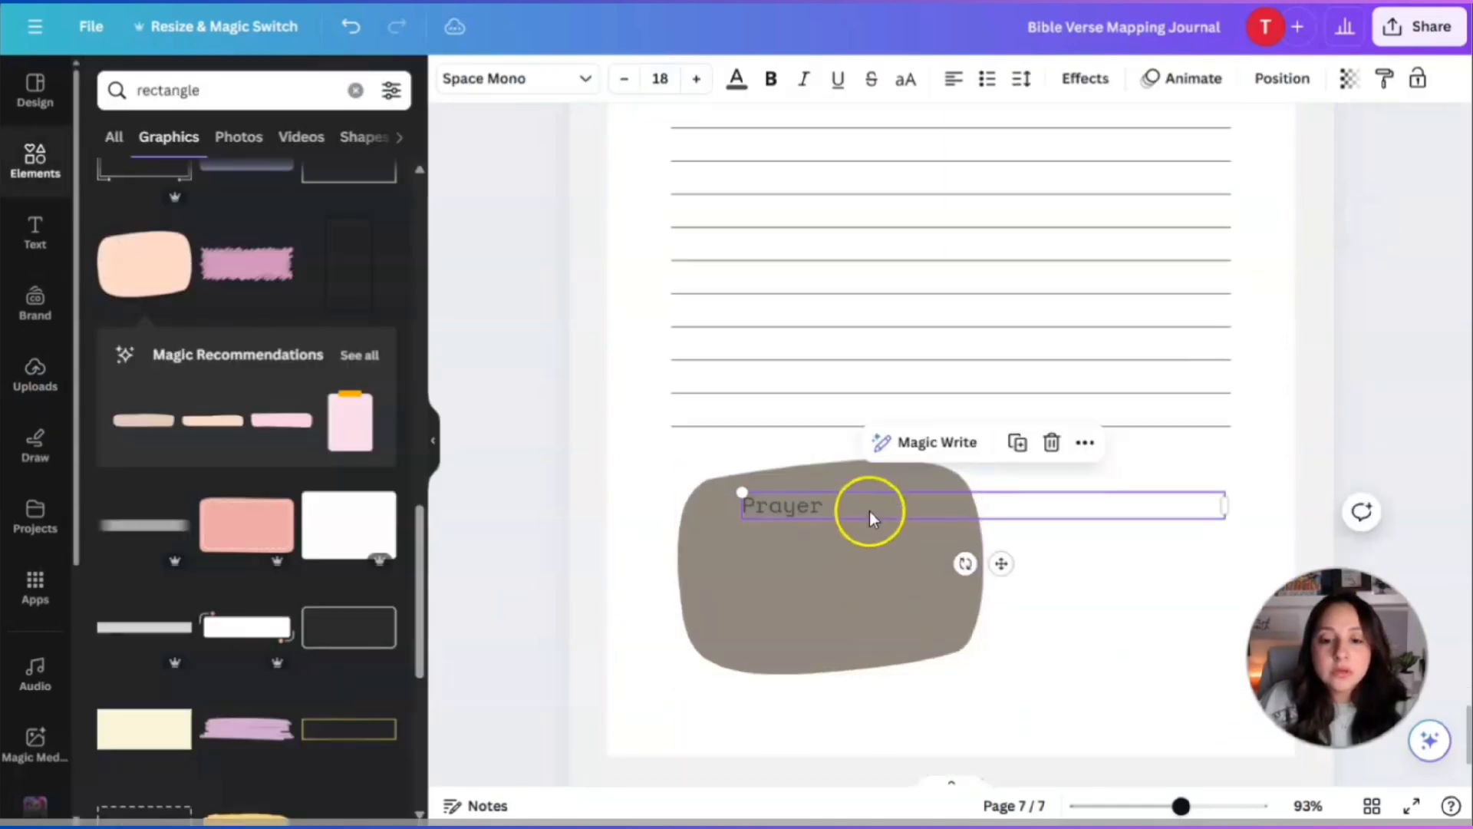
pyautogui.moveTo(872, 517); pyautogui.dragTo(833, 507)
pyautogui.doubleClick(834, 507)
pyautogui.write('Affirmation')
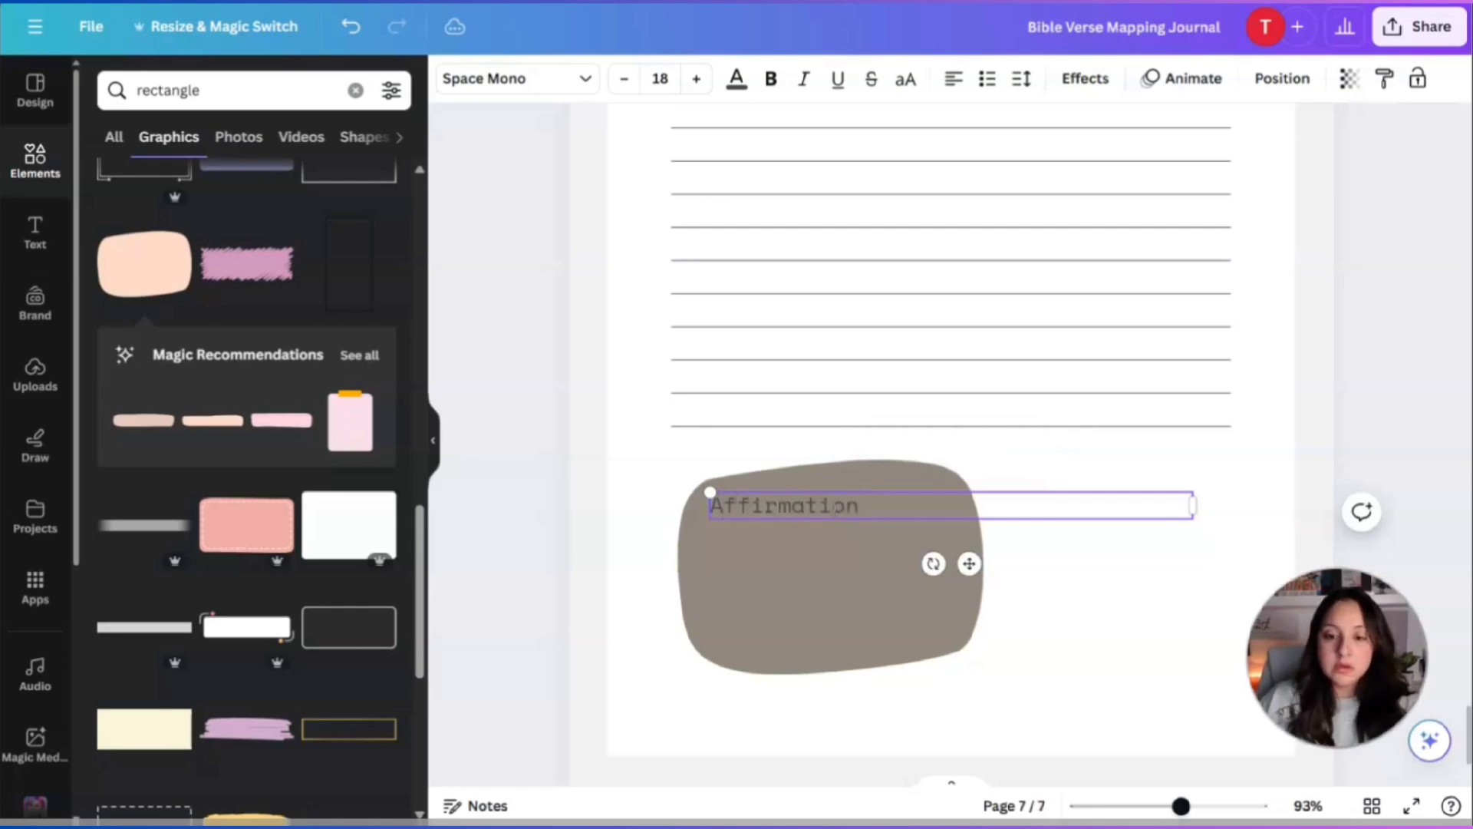
pyautogui.click(1045, 470)
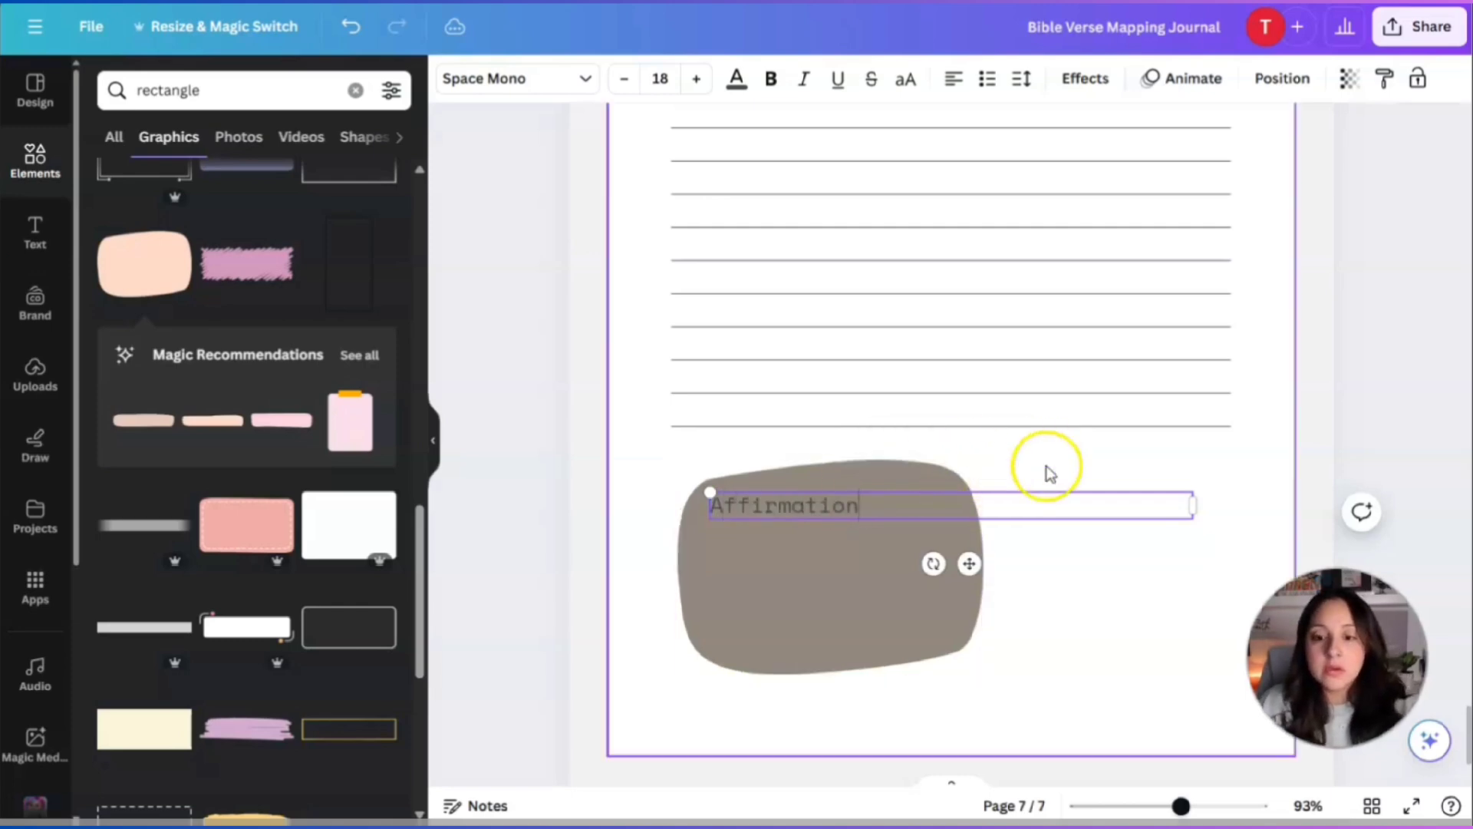
# Make the Affirmation label text light off-white.
pyautogui.click(841, 486)
pyautogui.click(839, 493)
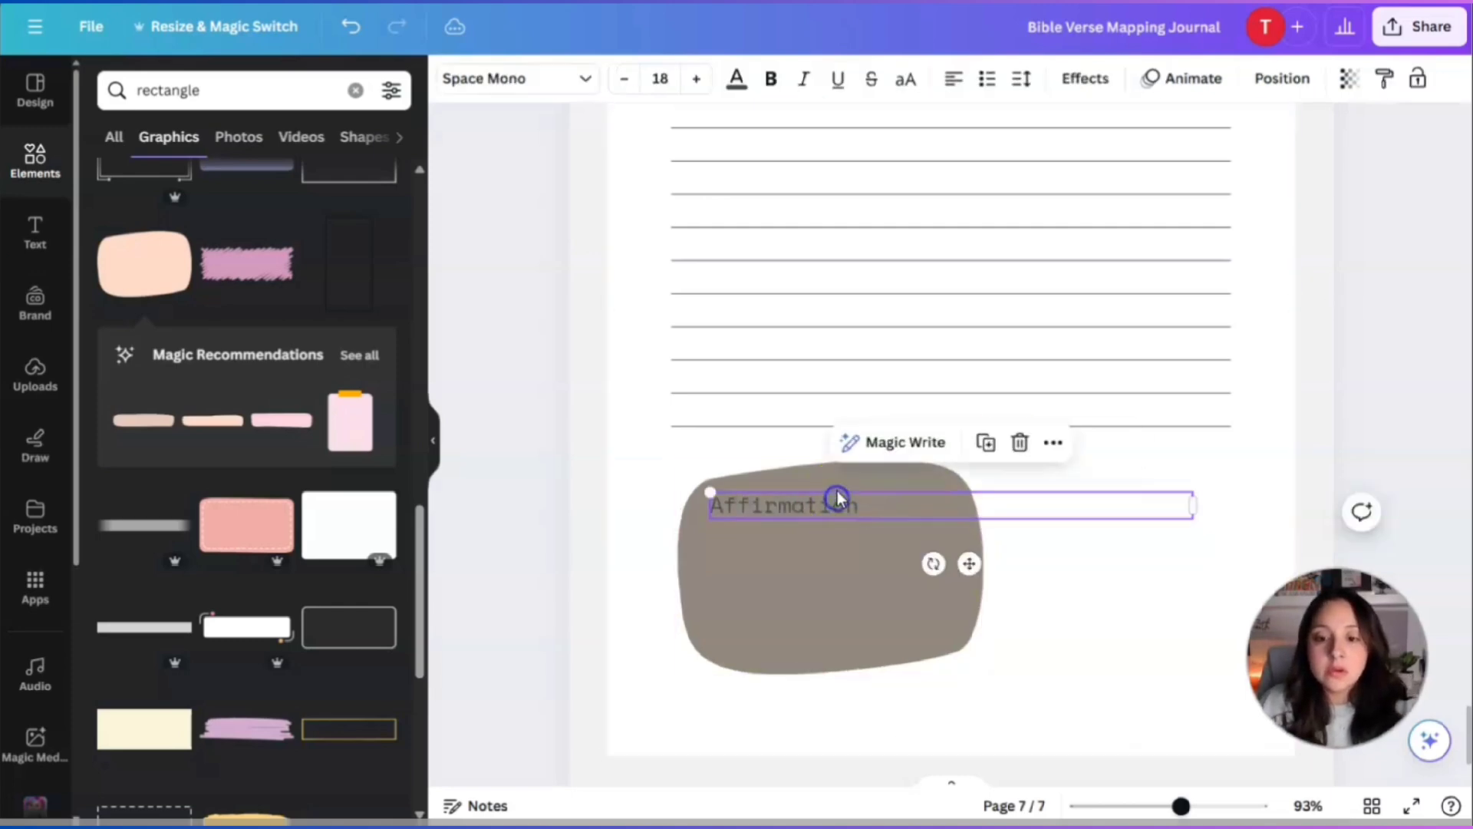
pyautogui.click(734, 81)
pyautogui.click(108, 308)
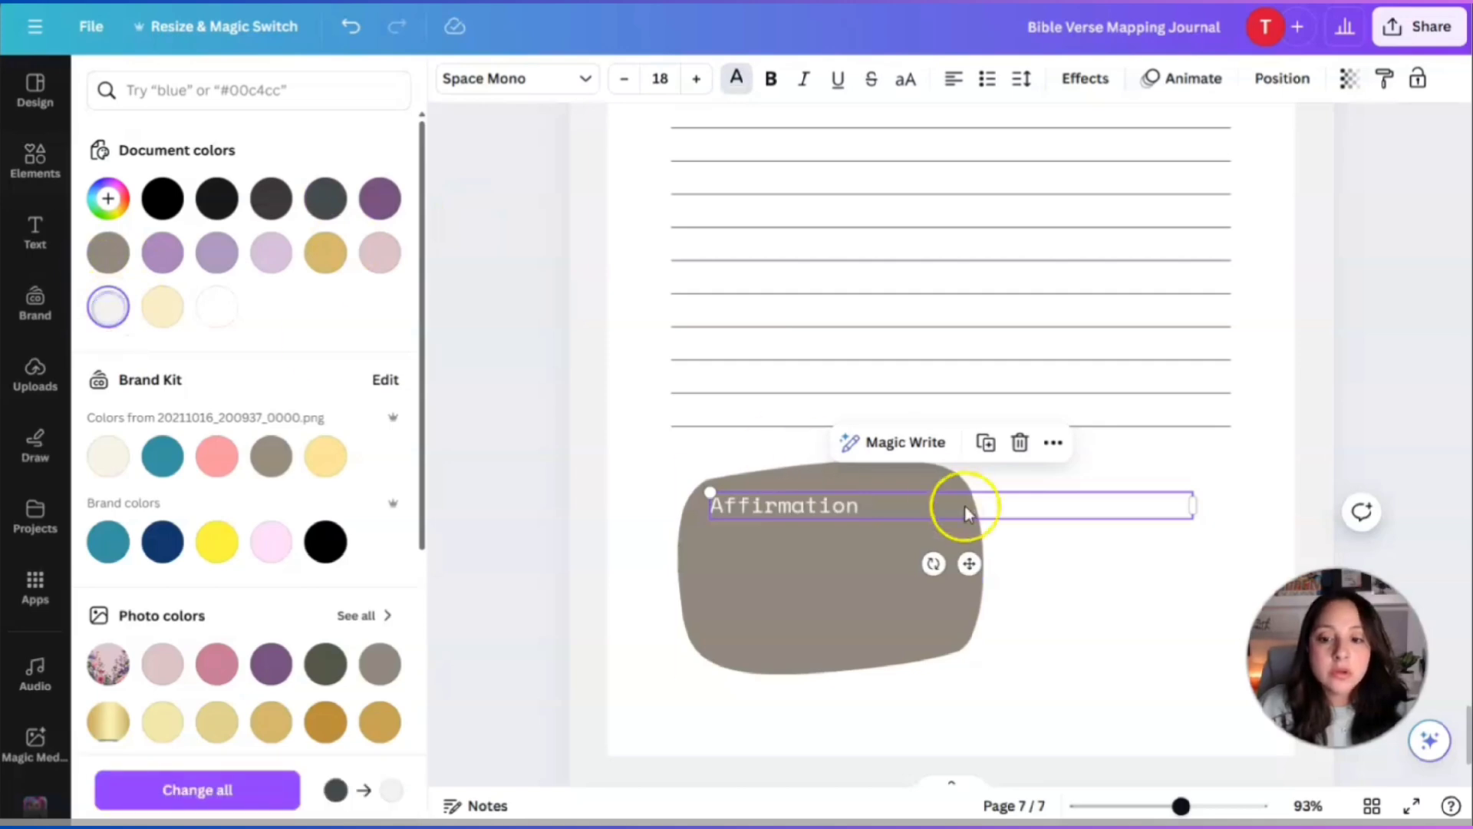
pyautogui.click(1055, 588)
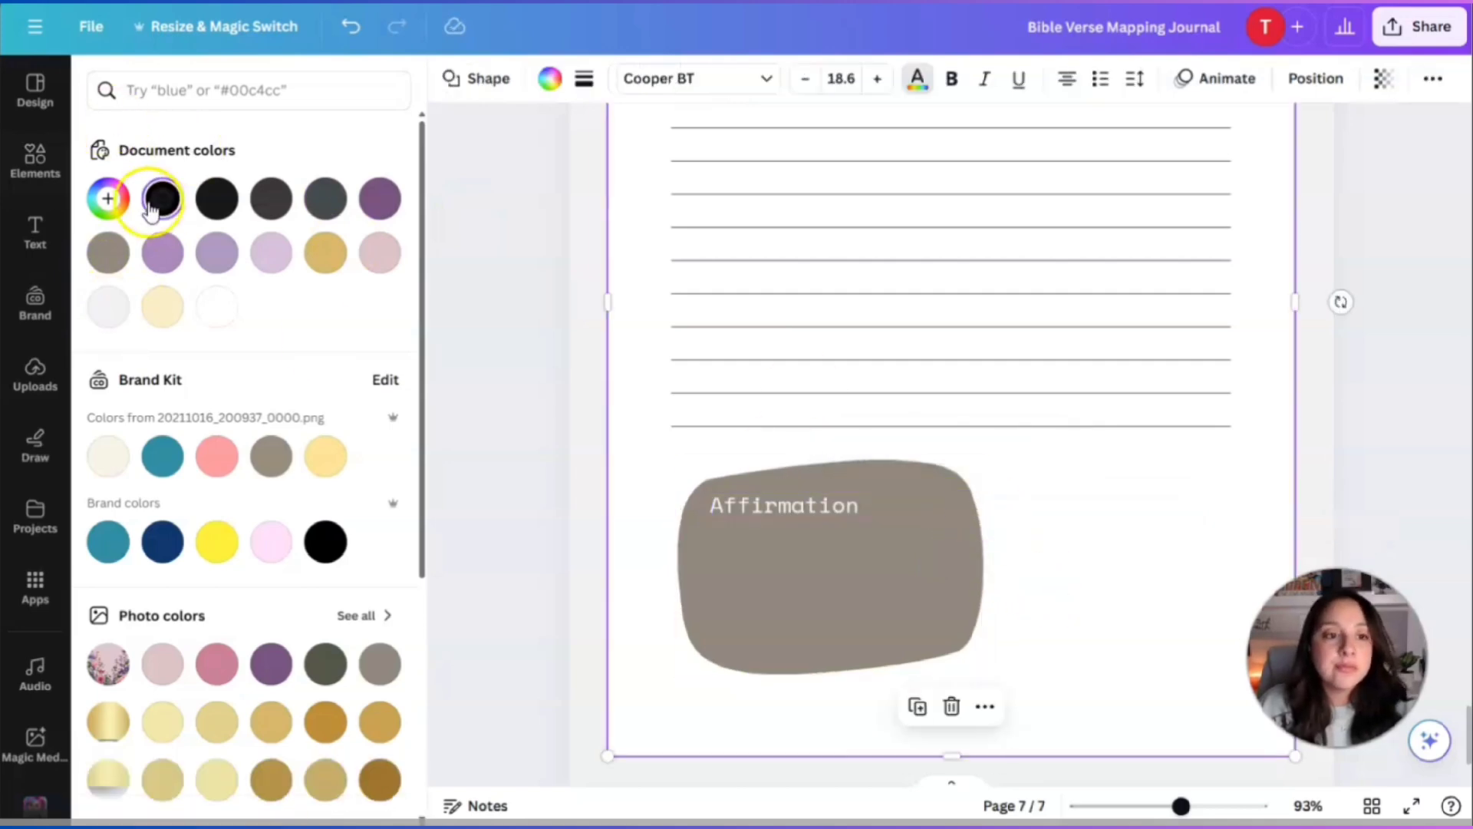
pyautogui.click(34, 159)
pyautogui.click(240, 90)
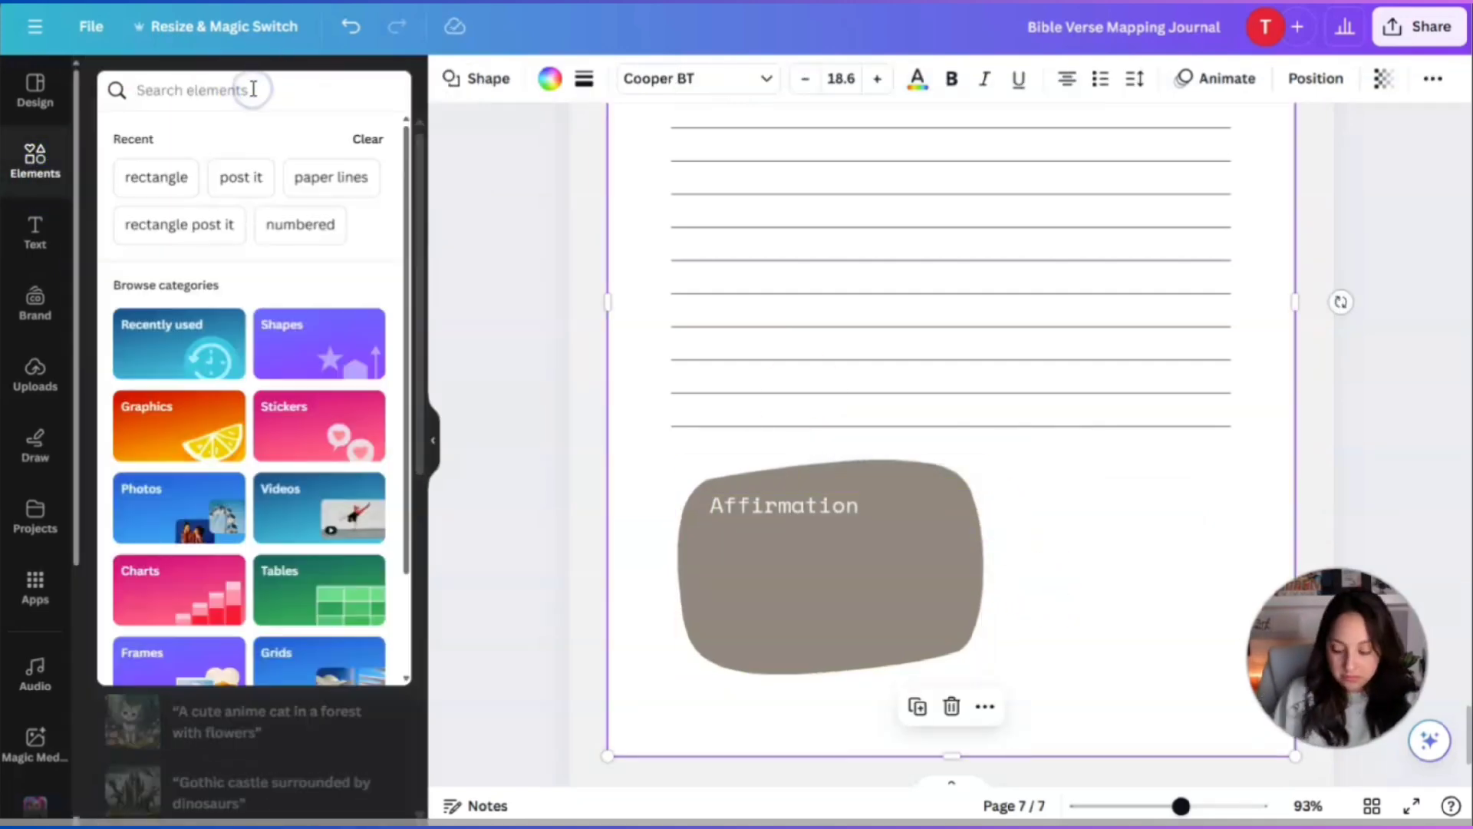
# Search Elements for 'coffee sketch' and add the latte-art cup graphic to page 7.
pyautogui.write('coffee sk')
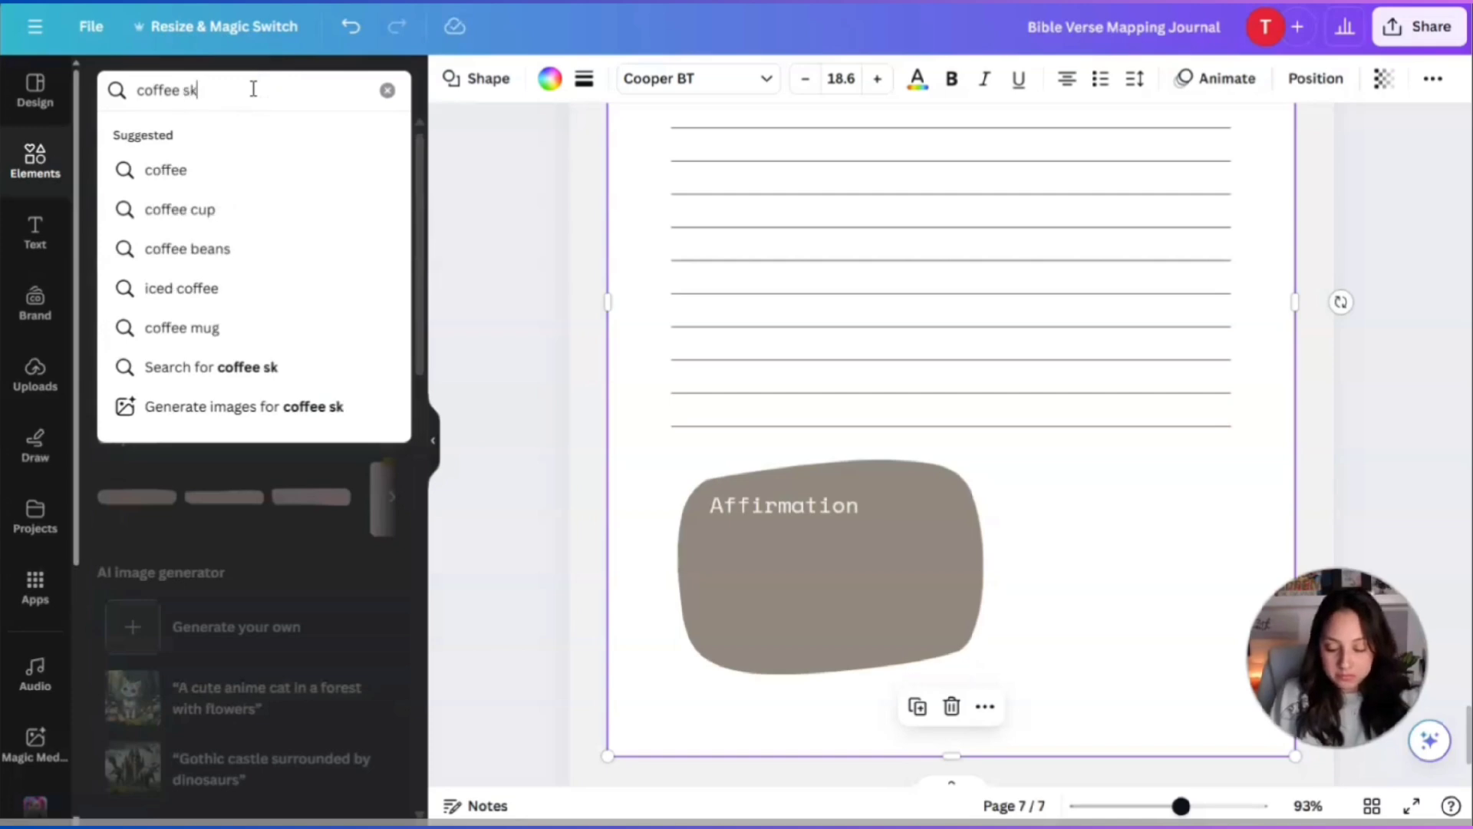
pyautogui.write('etch')
pyautogui.press('Return')
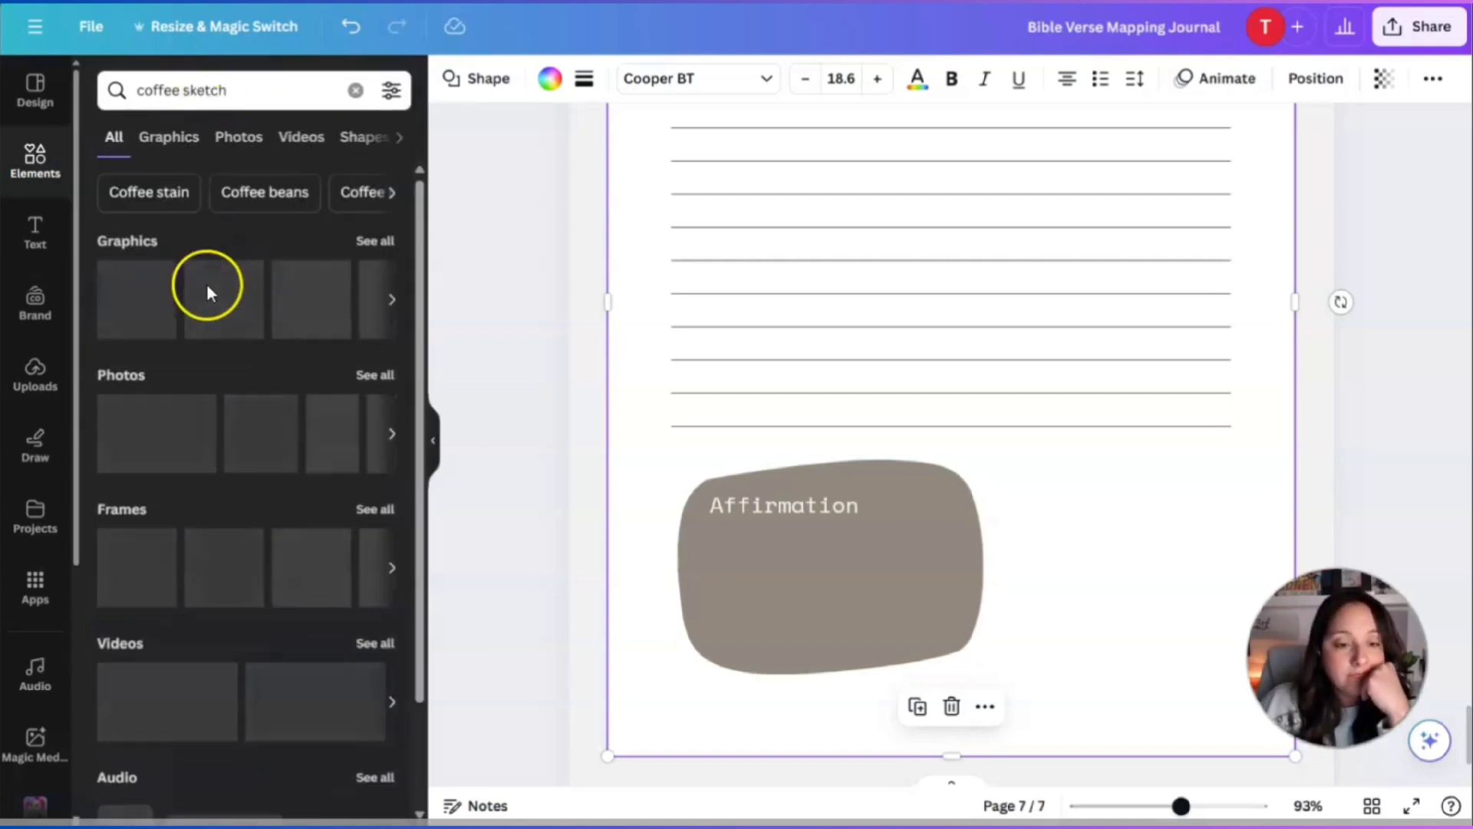
pyautogui.click(362, 240)
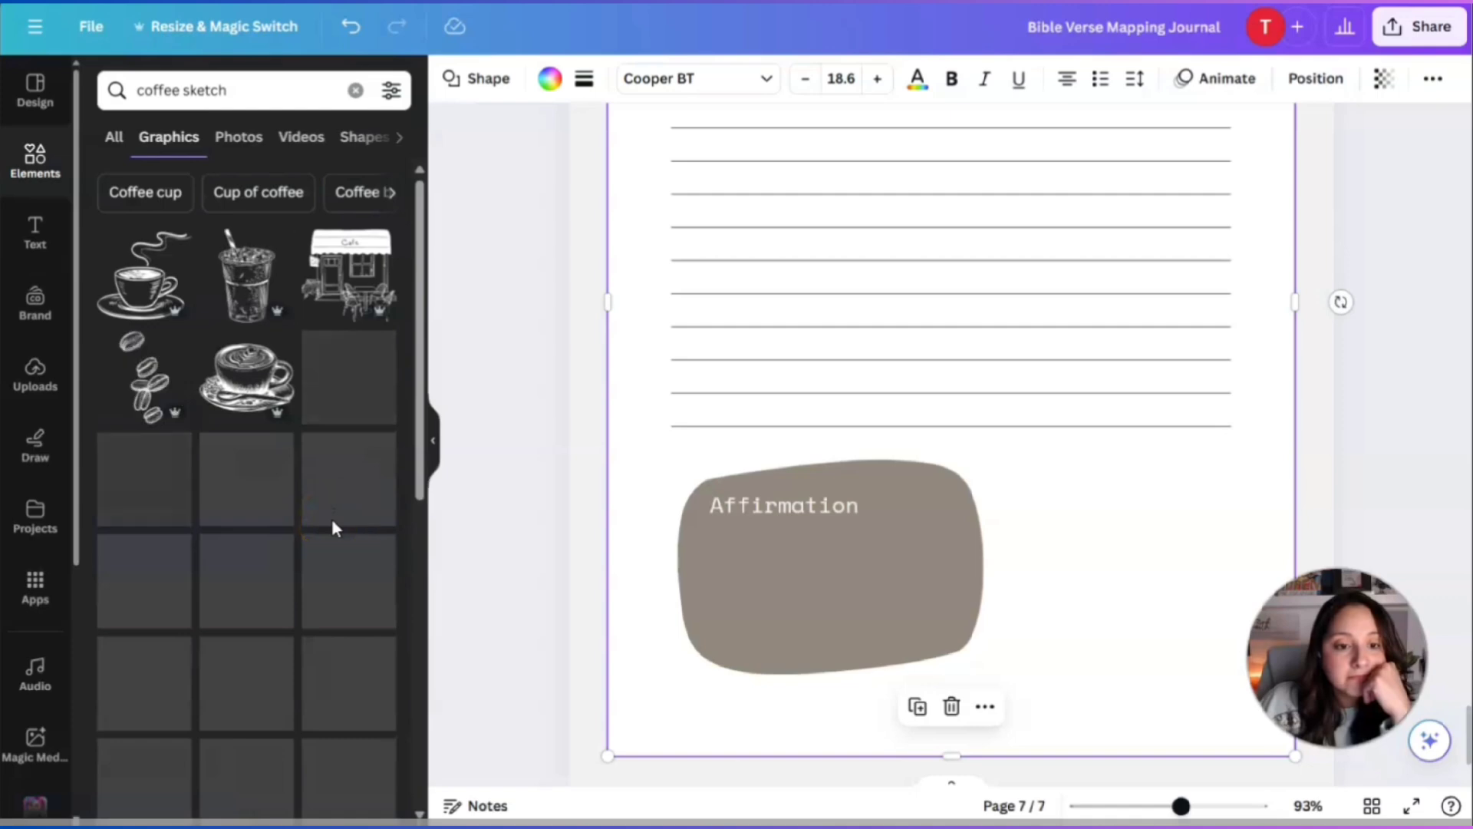
pyautogui.scroll(-5, 335, 528)
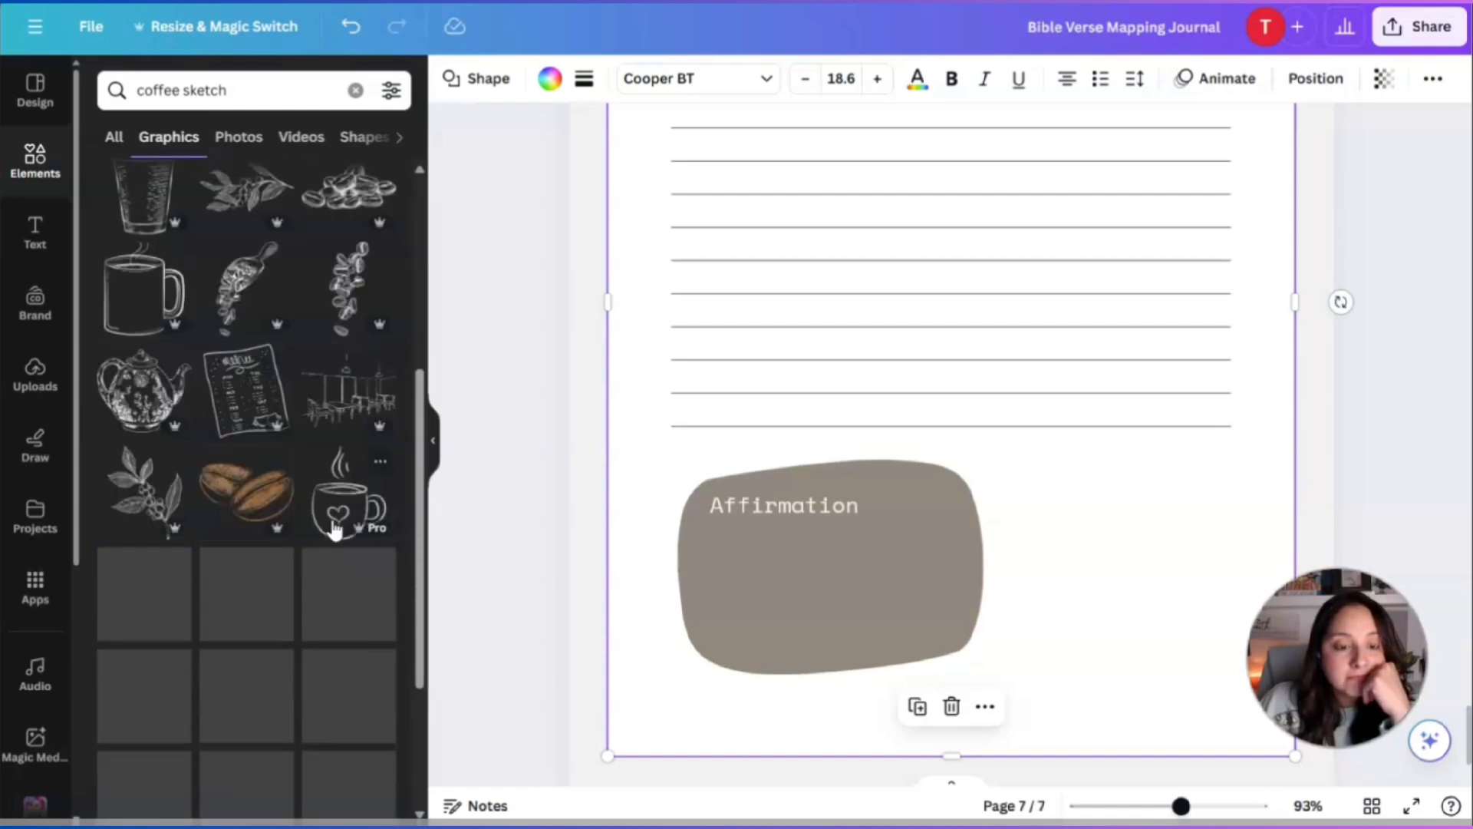
pyautogui.scroll(-3, 336, 529)
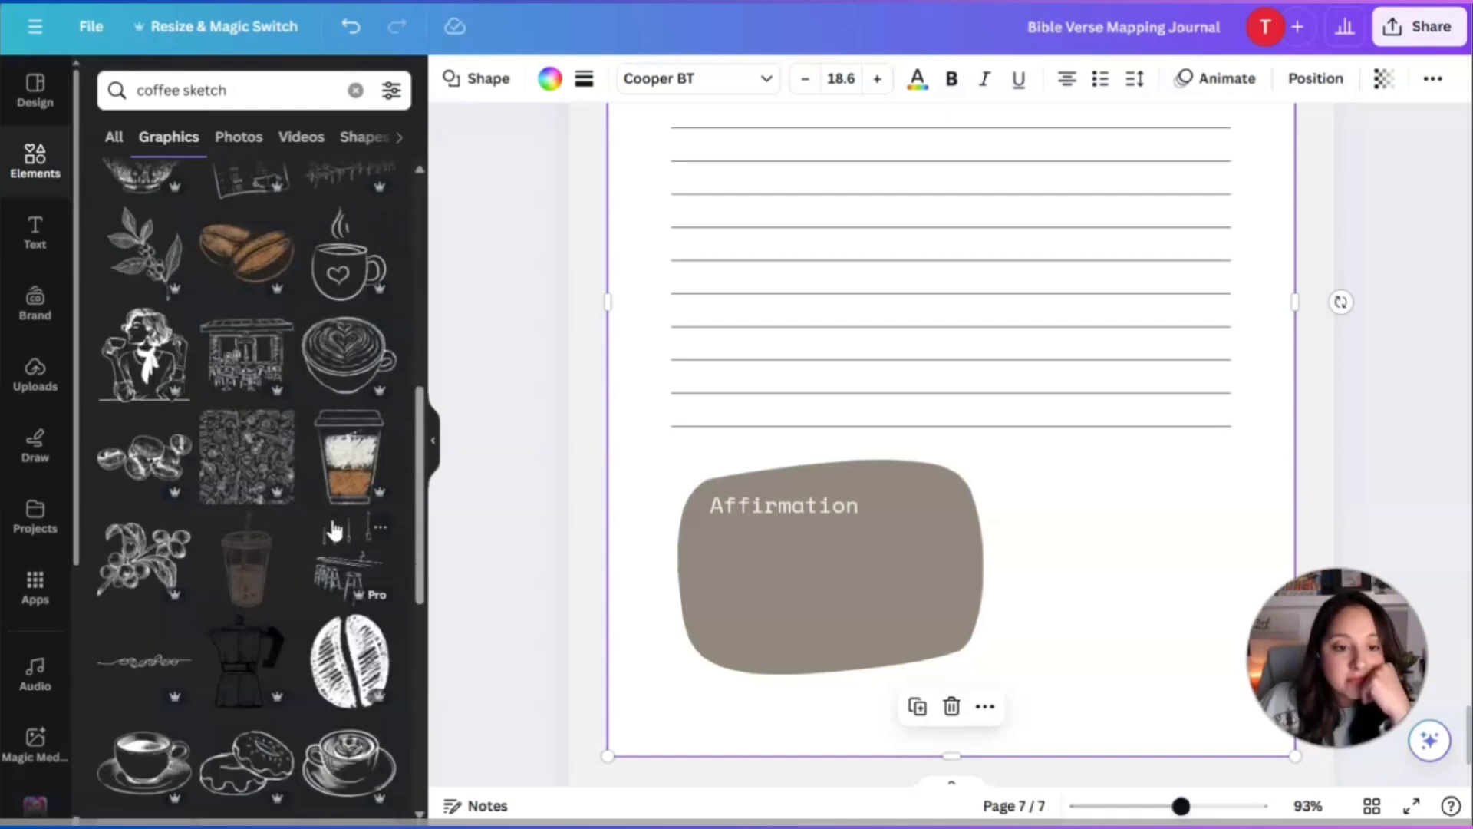
pyautogui.click(343, 337)
# Shrink the latte-art cup sketch and place it beside the Affirmation blob.
pyautogui.moveTo(891, 332); pyautogui.dragTo(1183, 586)
pyautogui.moveTo(1020, 460); pyautogui.dragTo(1183, 576)
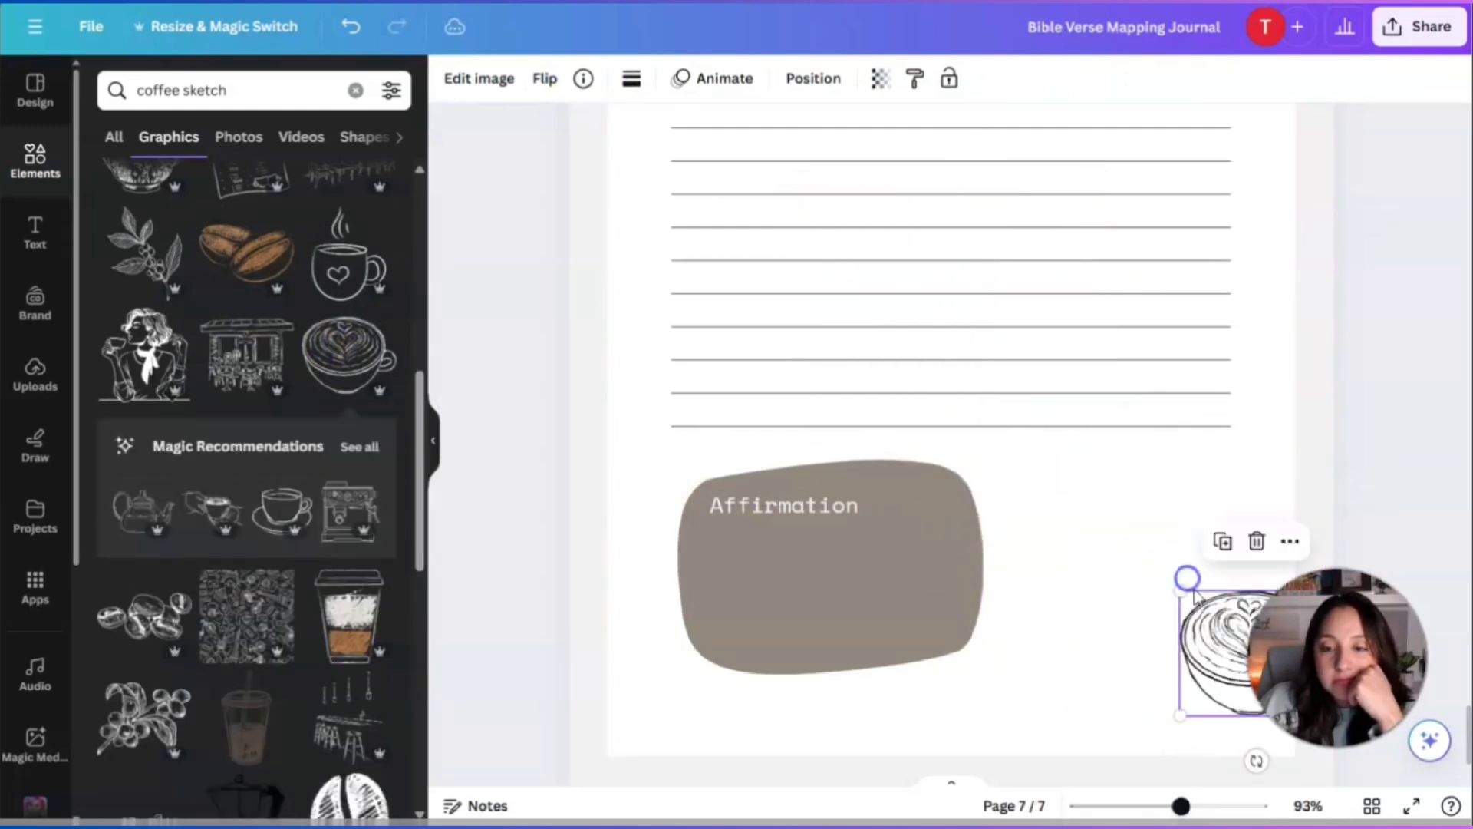
pyautogui.moveTo(1235, 649); pyautogui.dragTo(1083, 543)
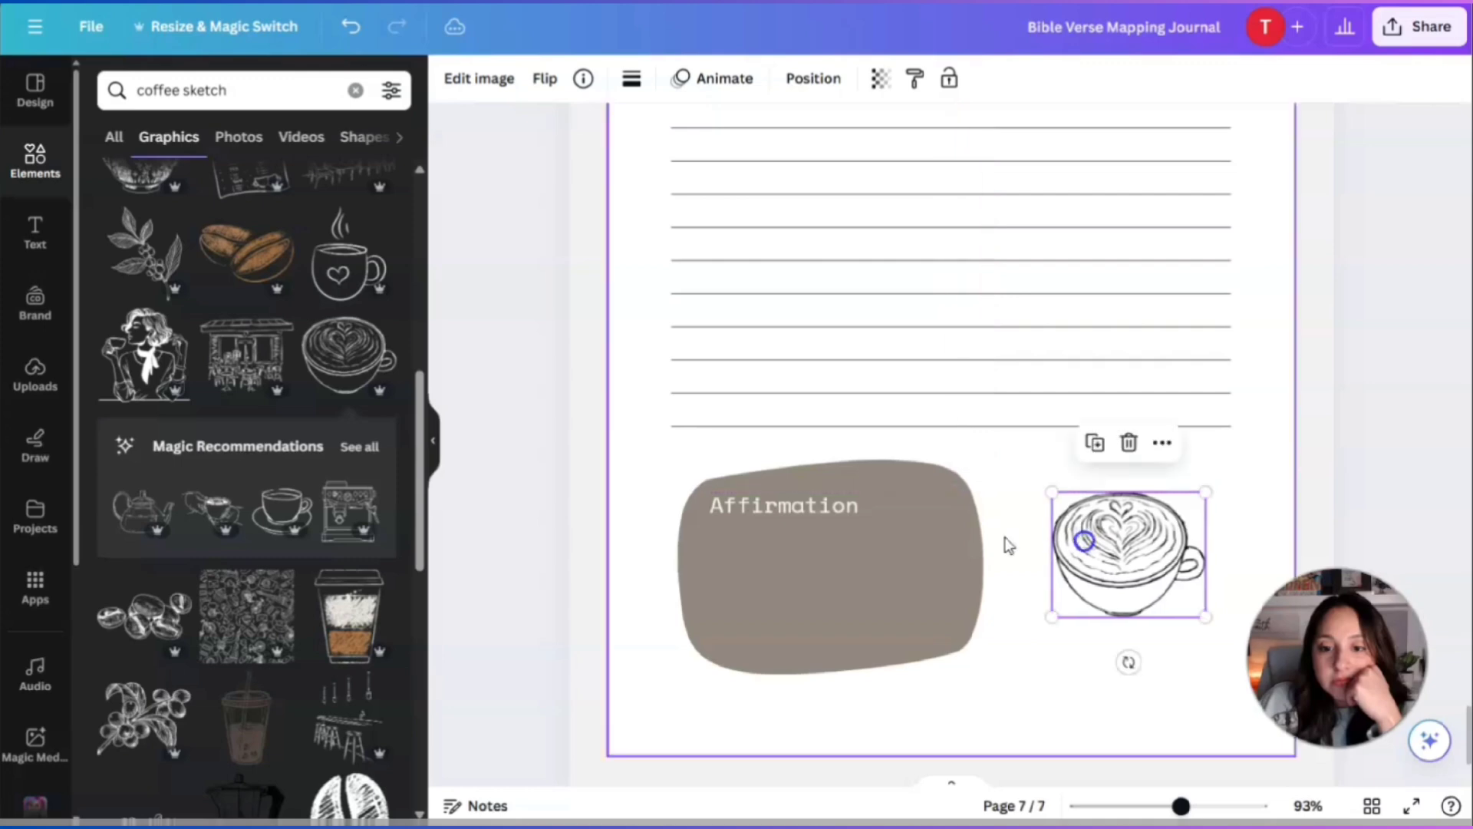
pyautogui.click(1395, 459)
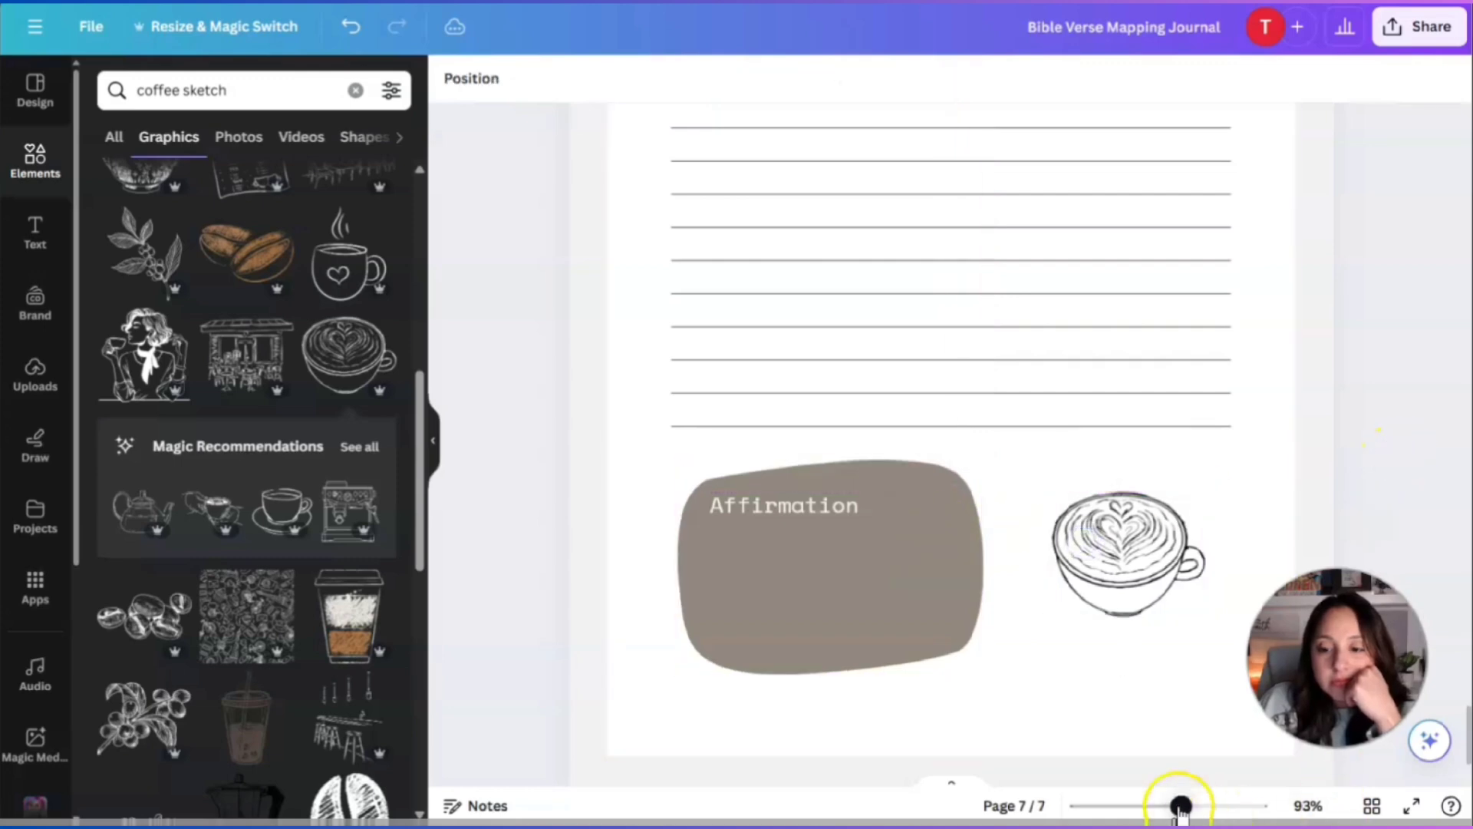
pyautogui.moveTo(1178, 805); pyautogui.dragTo(1157, 806)
# Duplicate page 6 so the journal has 8 pages.
pyautogui.scroll(8, 1132, 687)
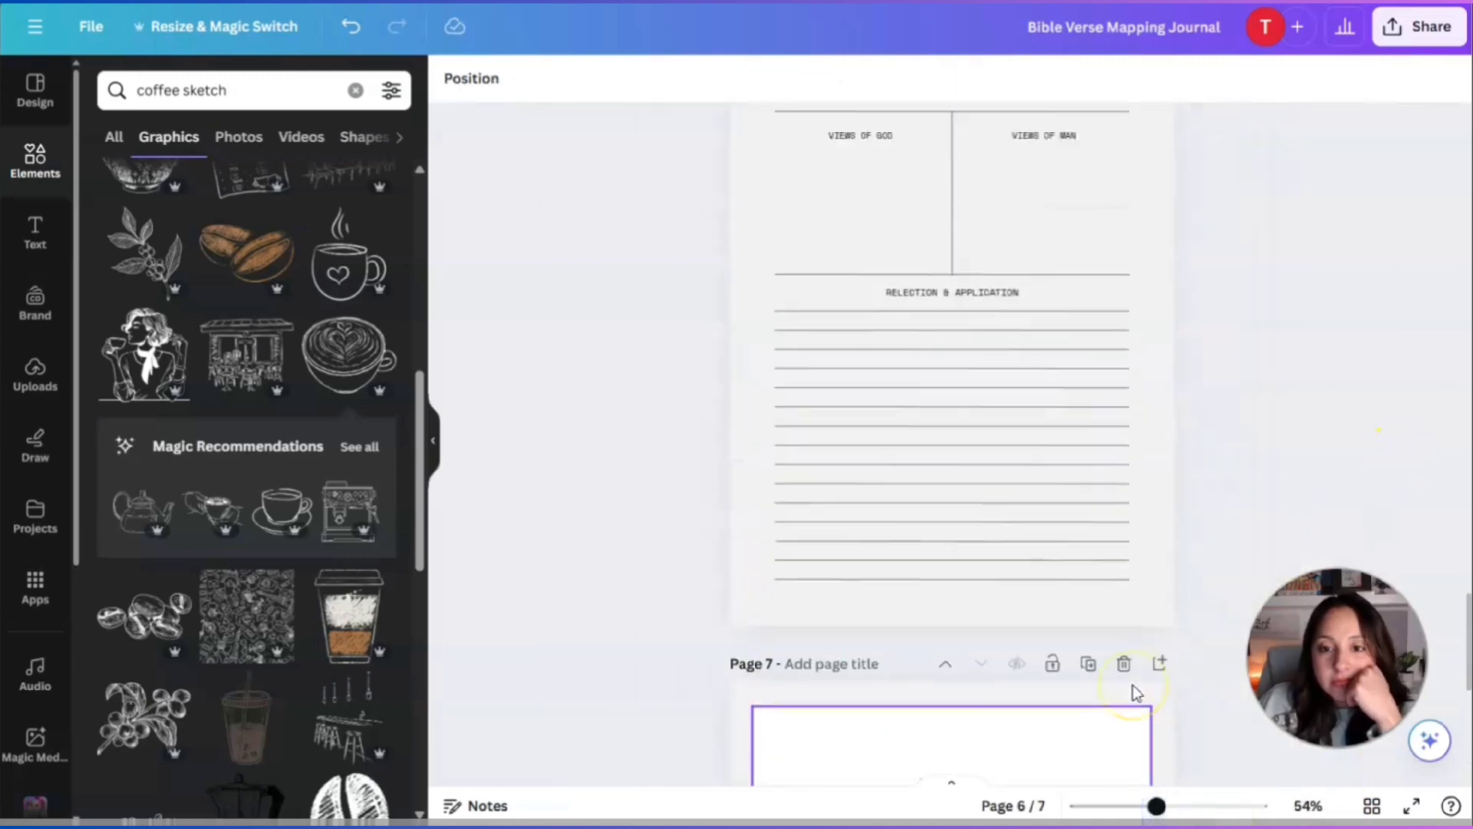
pyautogui.scroll(8, 1131, 676)
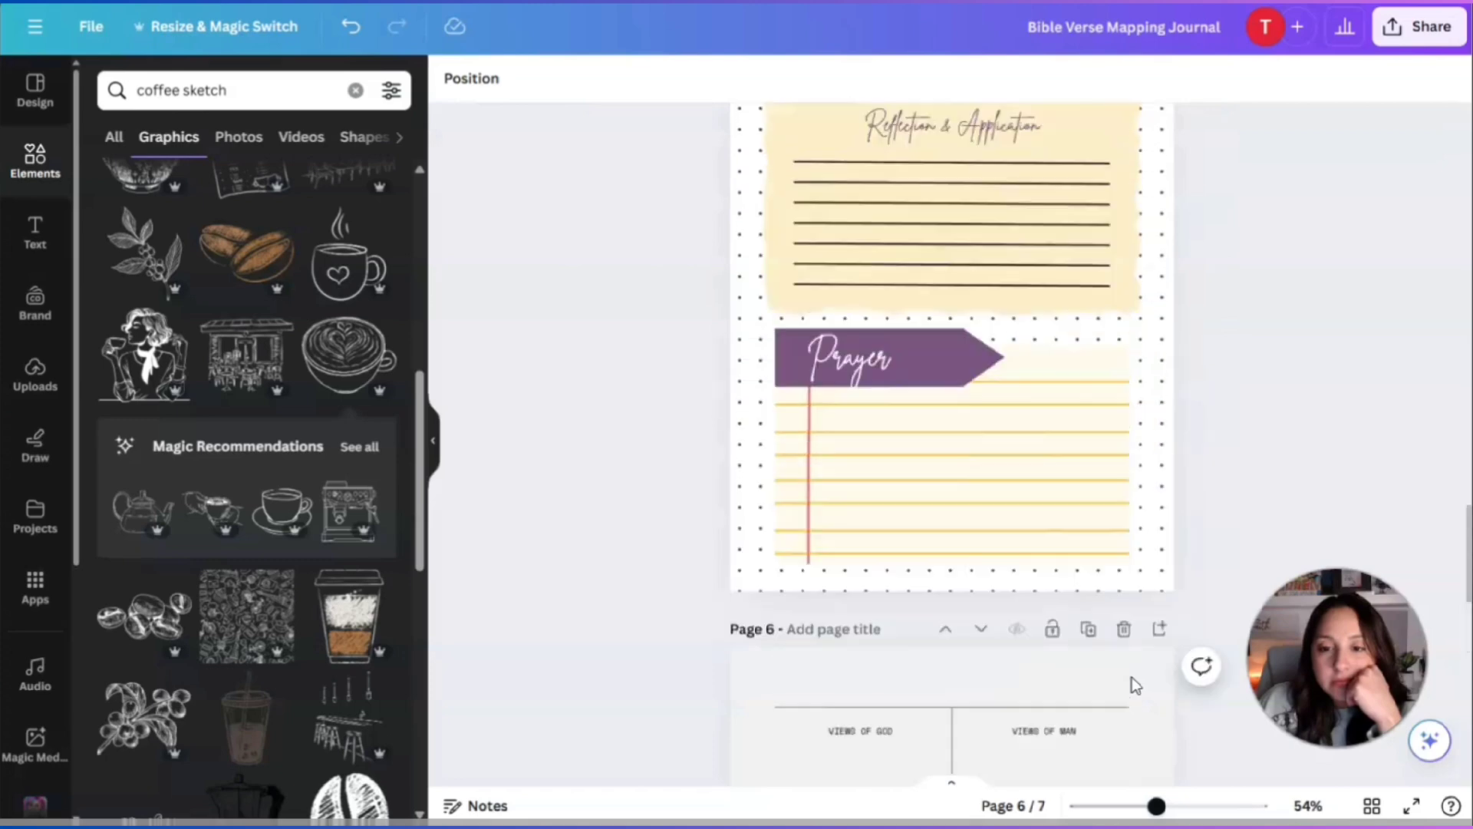
pyautogui.scroll(-6, 1131, 677)
pyautogui.scroll(-2, 1136, 685)
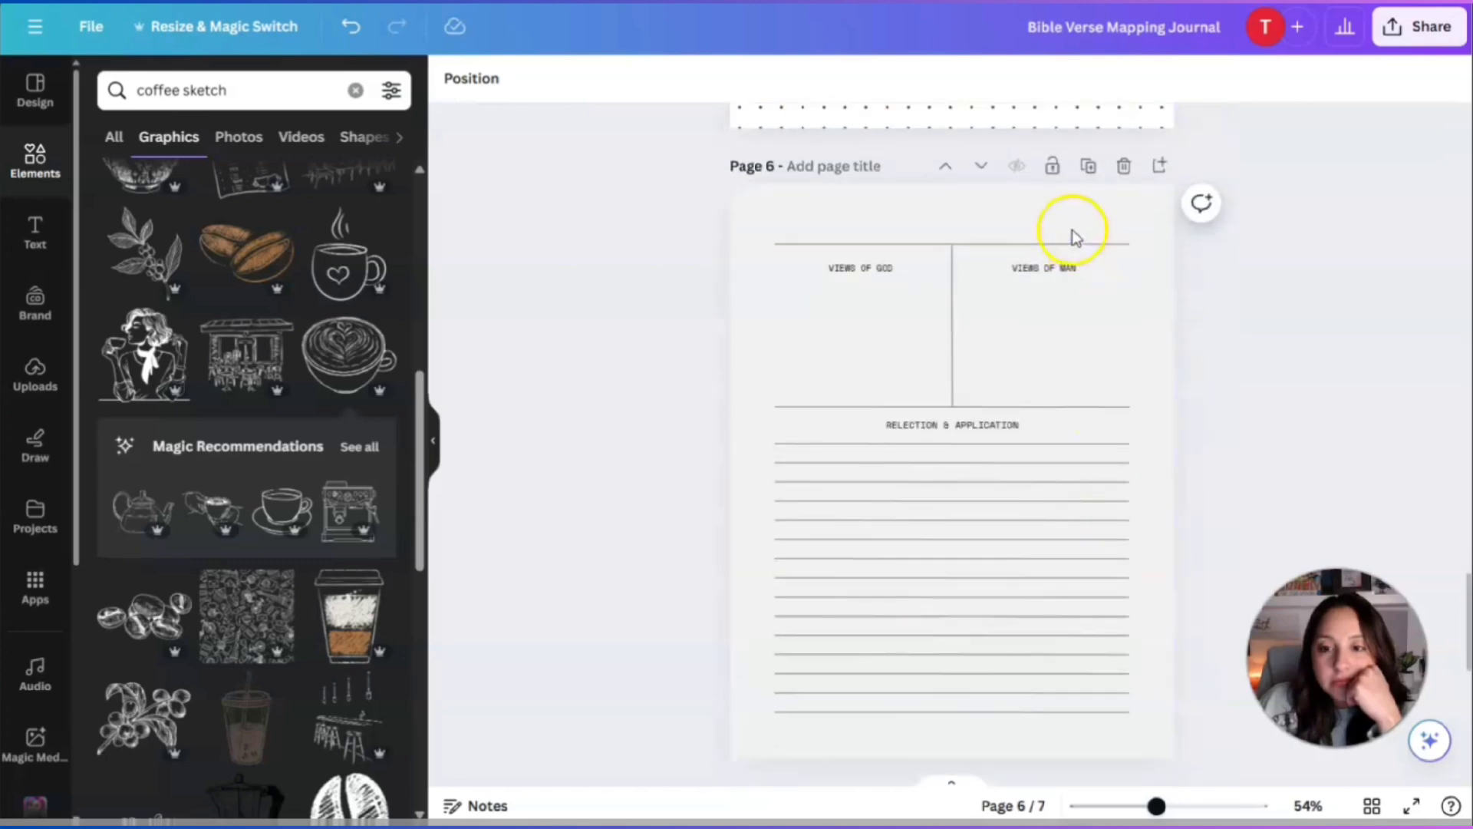
pyautogui.click(1086, 167)
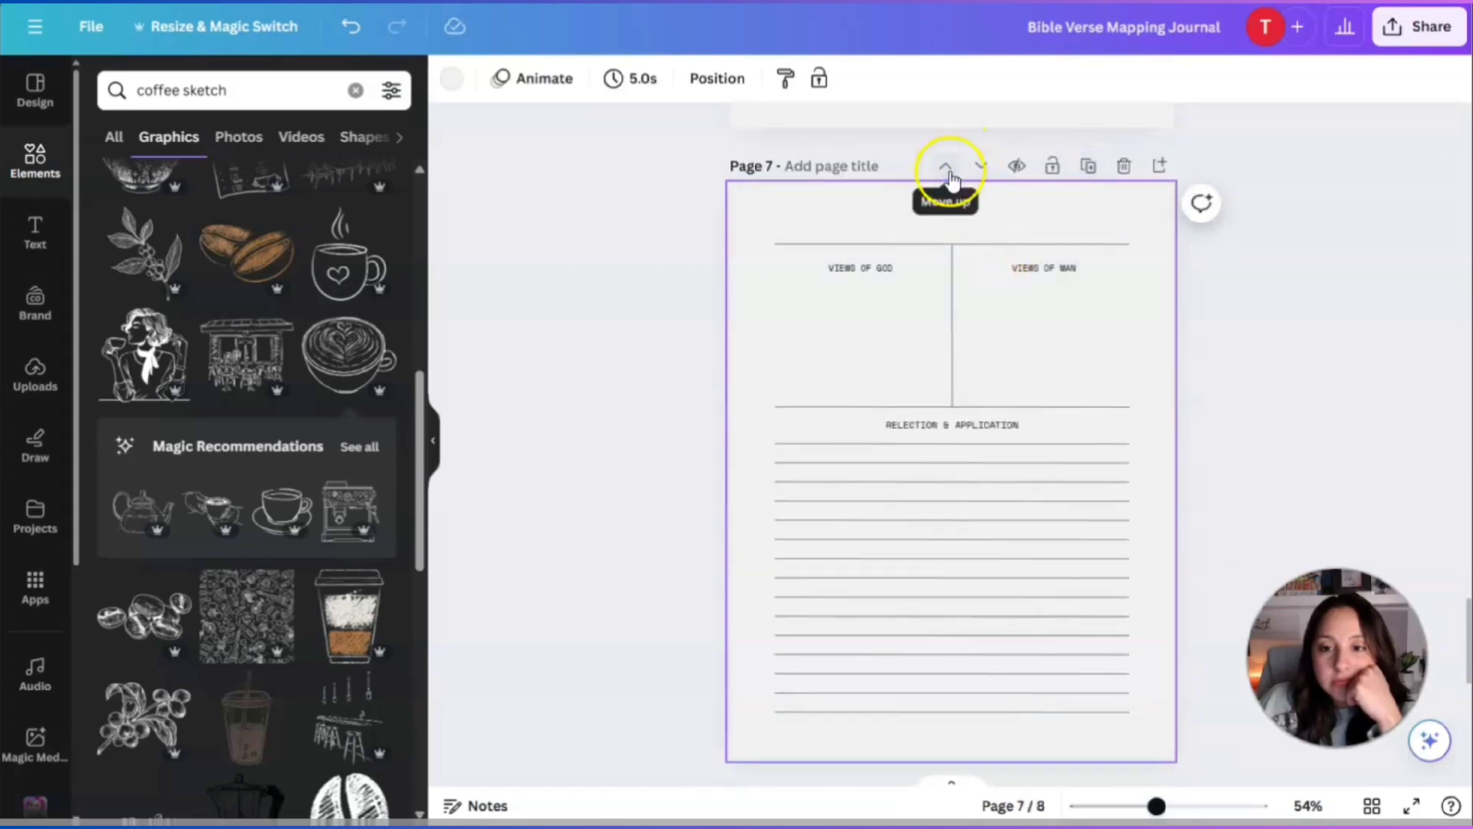
pyautogui.scroll(-3, 973, 310)
pyautogui.scroll(5, 1085, 537)
pyautogui.scroll(-3, 1075, 528)
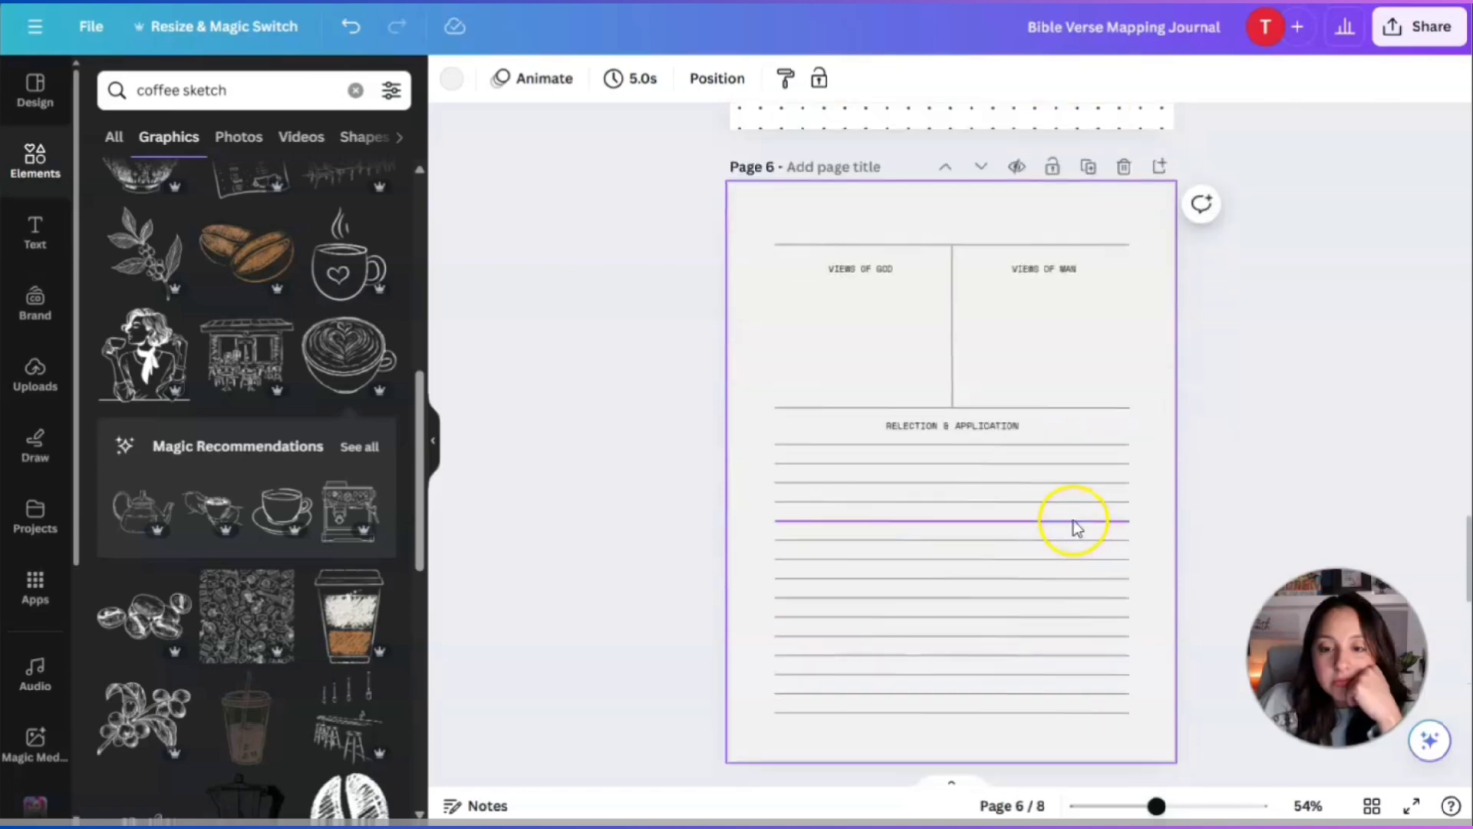
# Zoom in on page 6 and start retyping the VIEWS OF GOD heading as 'TRAN'.
pyautogui.moveTo(1157, 807); pyautogui.dragTo(1174, 808)
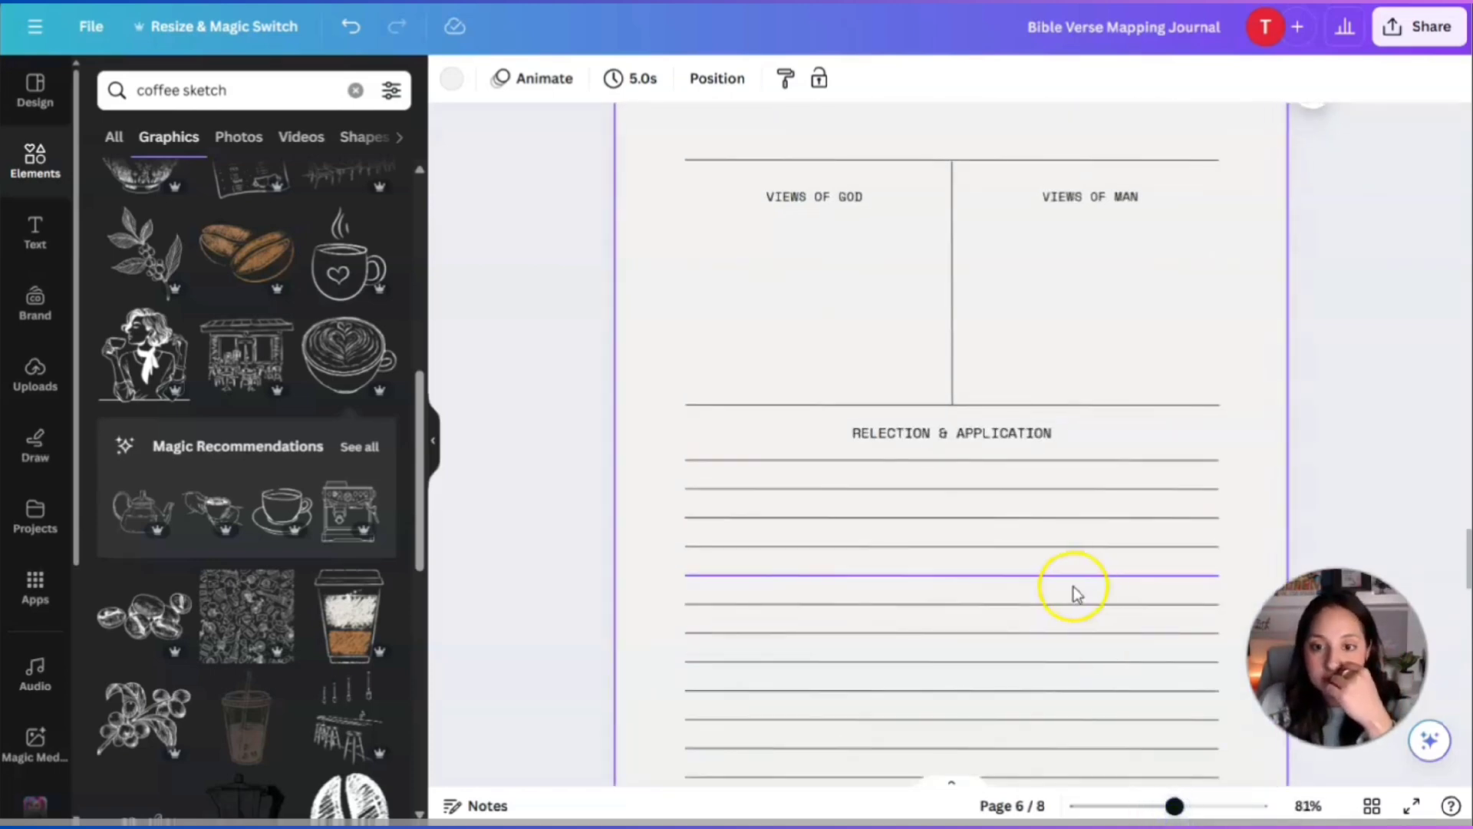
pyautogui.scroll(2, 1074, 592)
pyautogui.click(1141, 320)
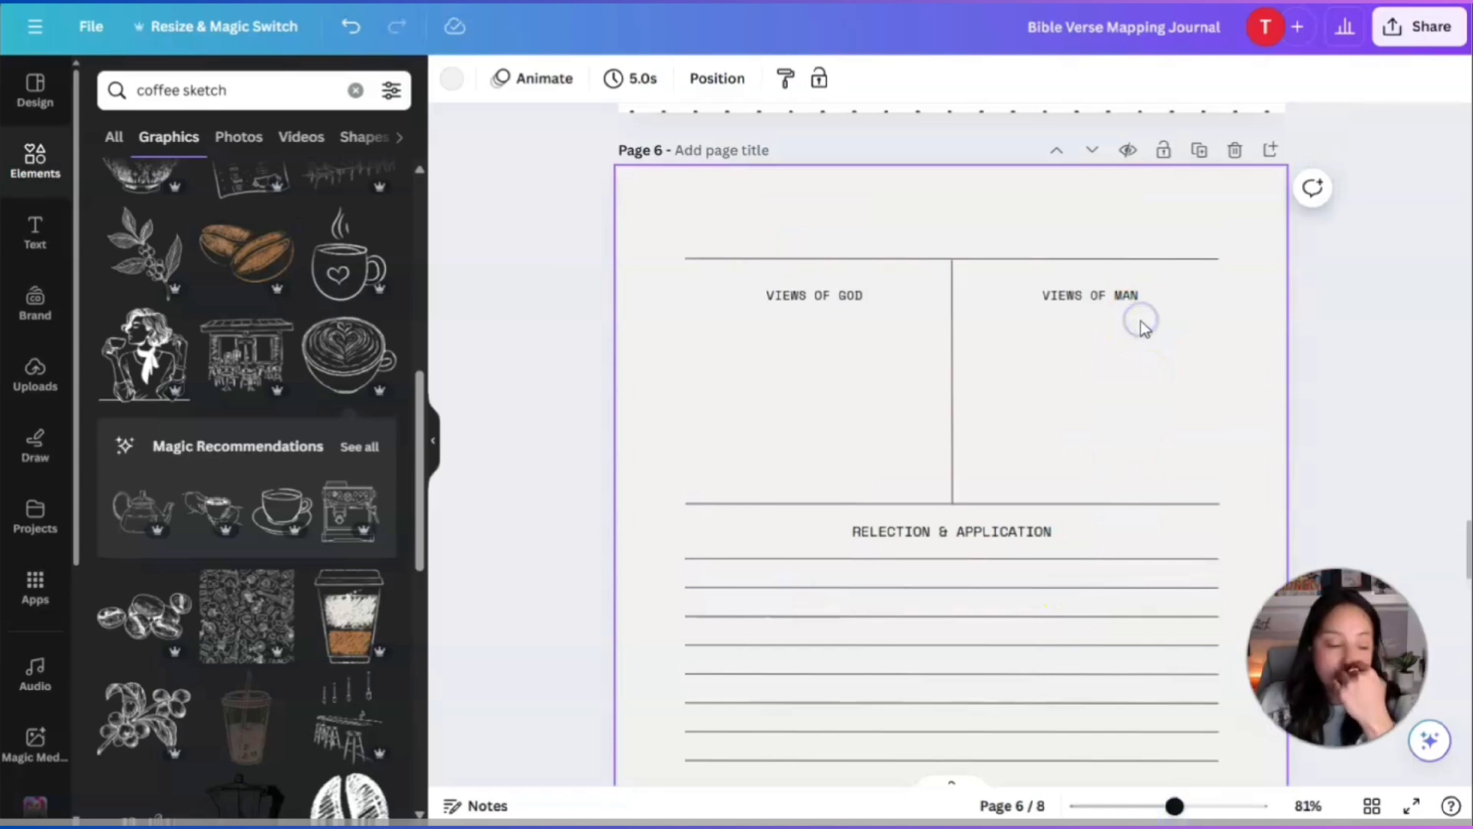
pyautogui.doubleClick(850, 294)
pyautogui.write('TRANSLATION')
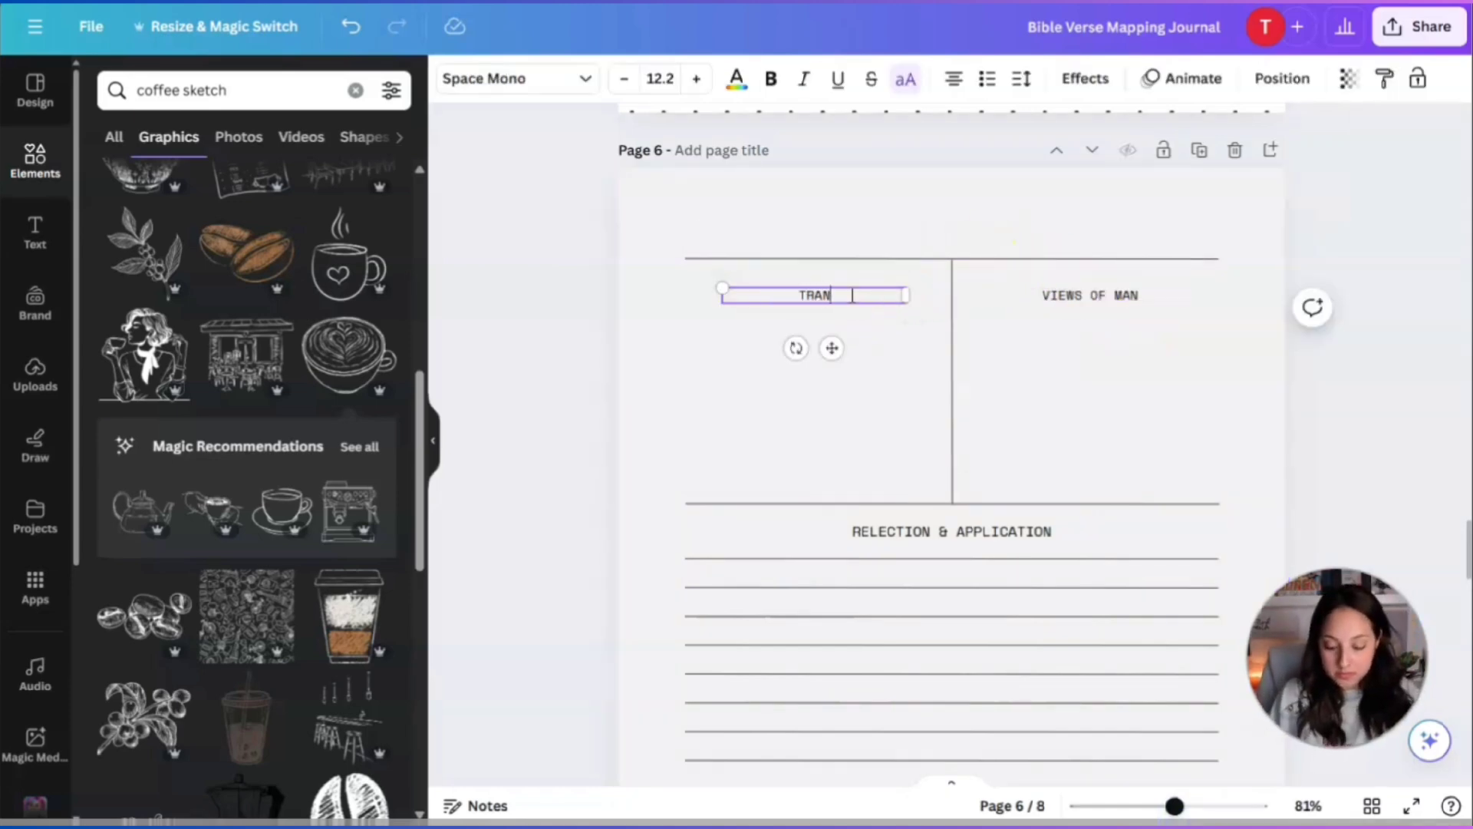
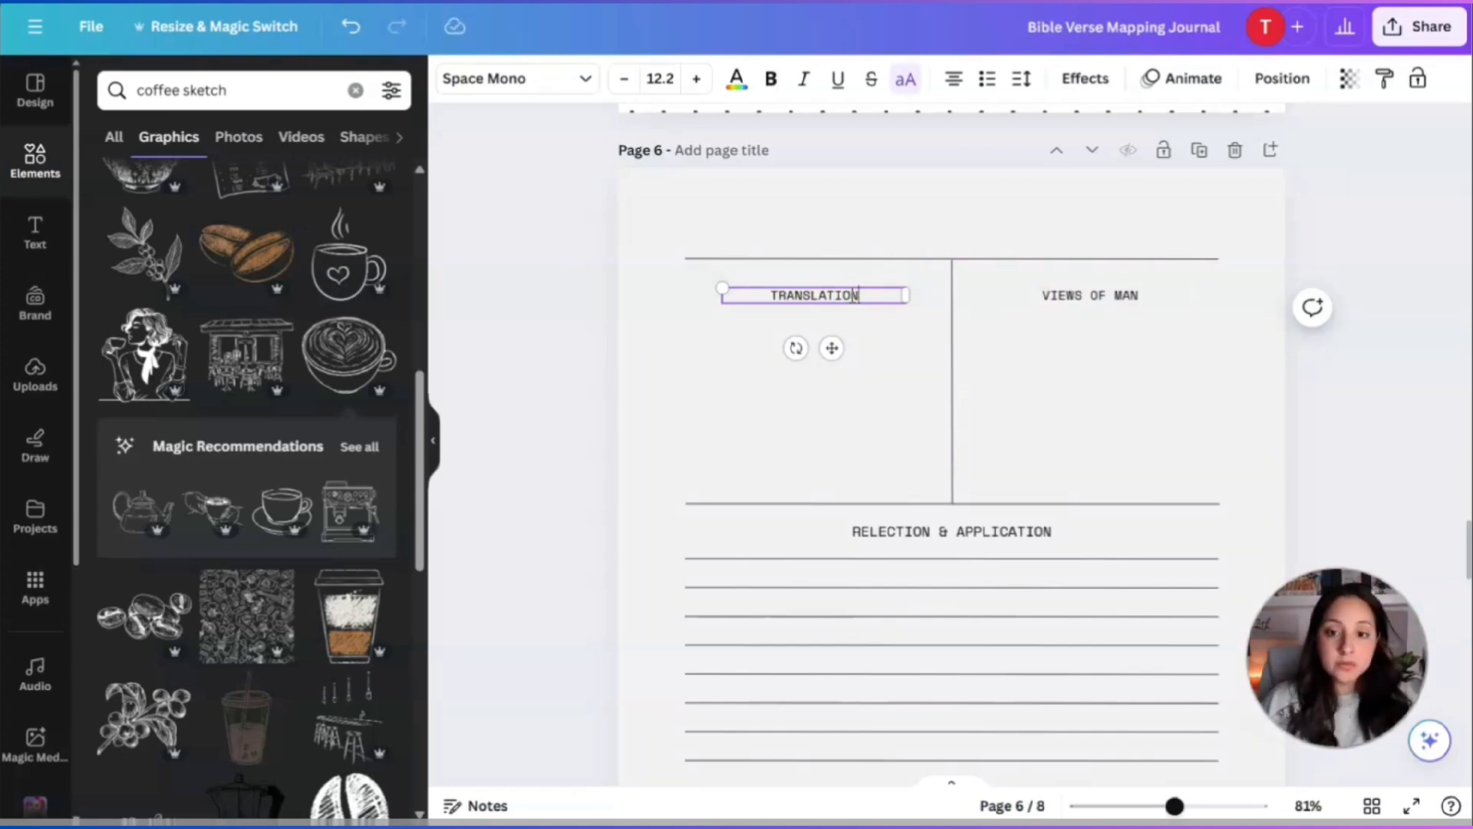
# Retype page 6's right column heading from VIEWS OF MAN to CROSS REFERENCES.
pyautogui.doubleClick(1104, 298)
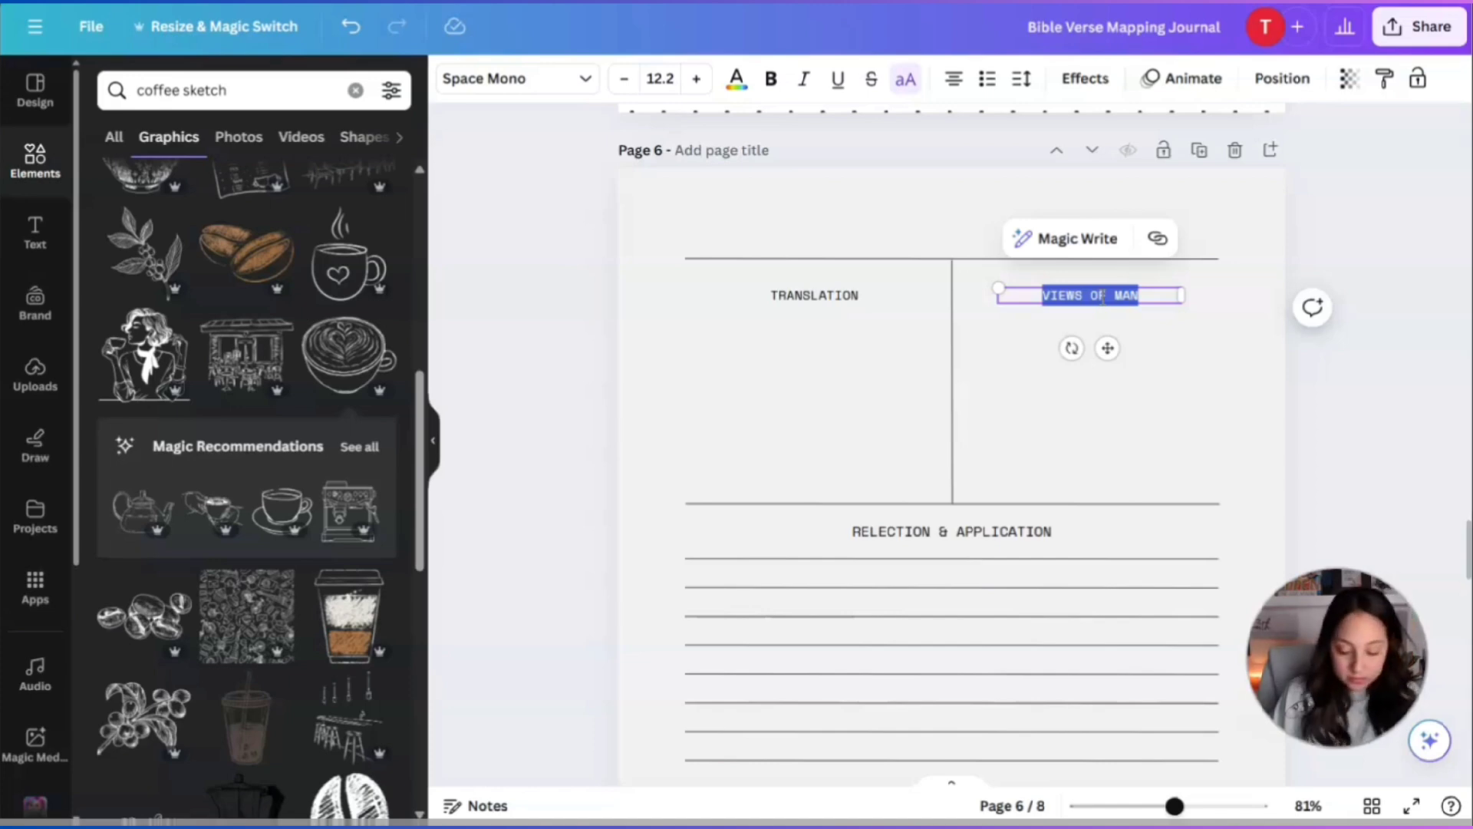
pyautogui.write('CROSS REFEREN')
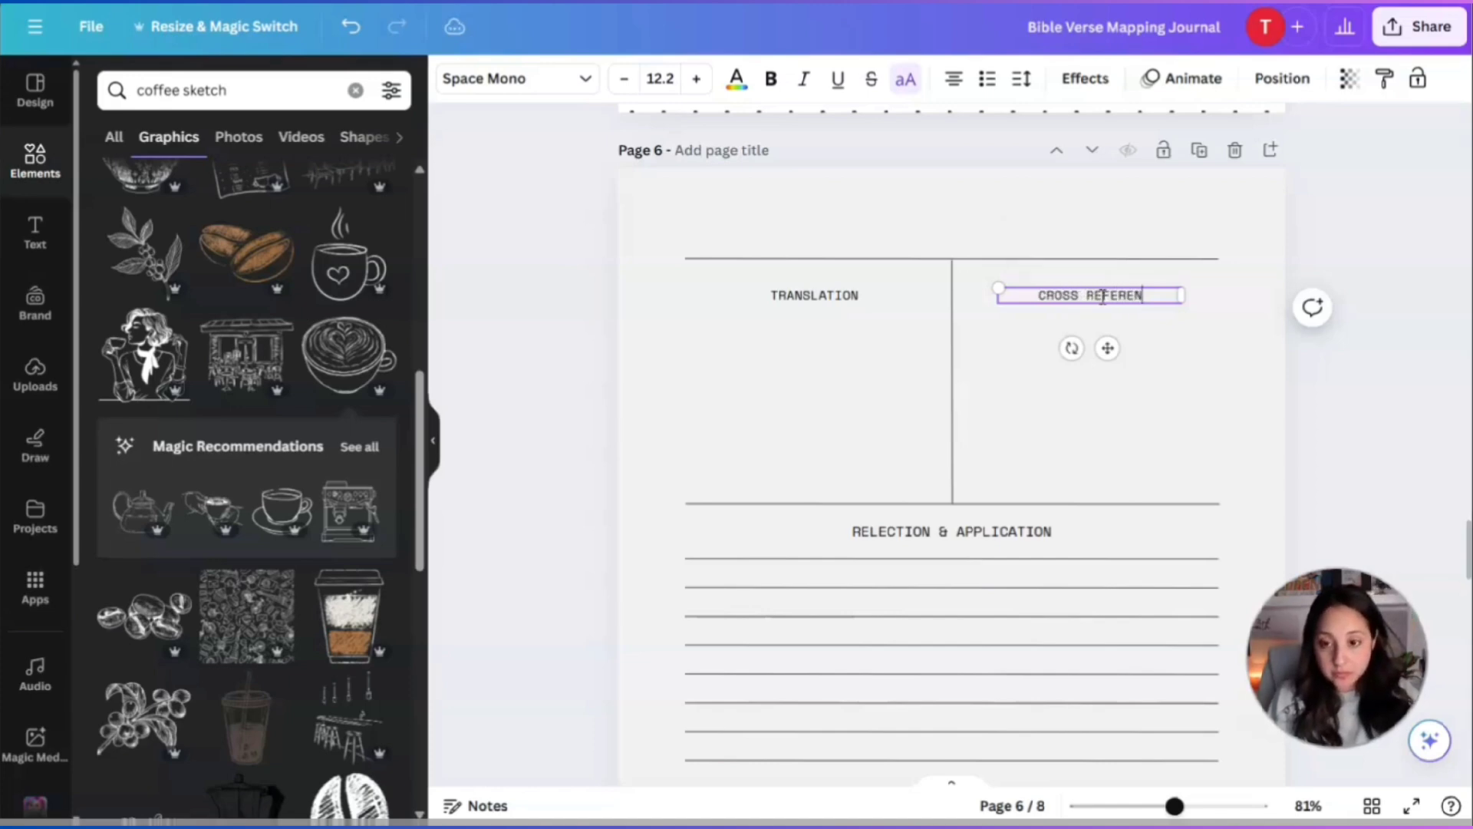
pyautogui.click(1151, 421)
pyautogui.scroll(-6, 1151, 421)
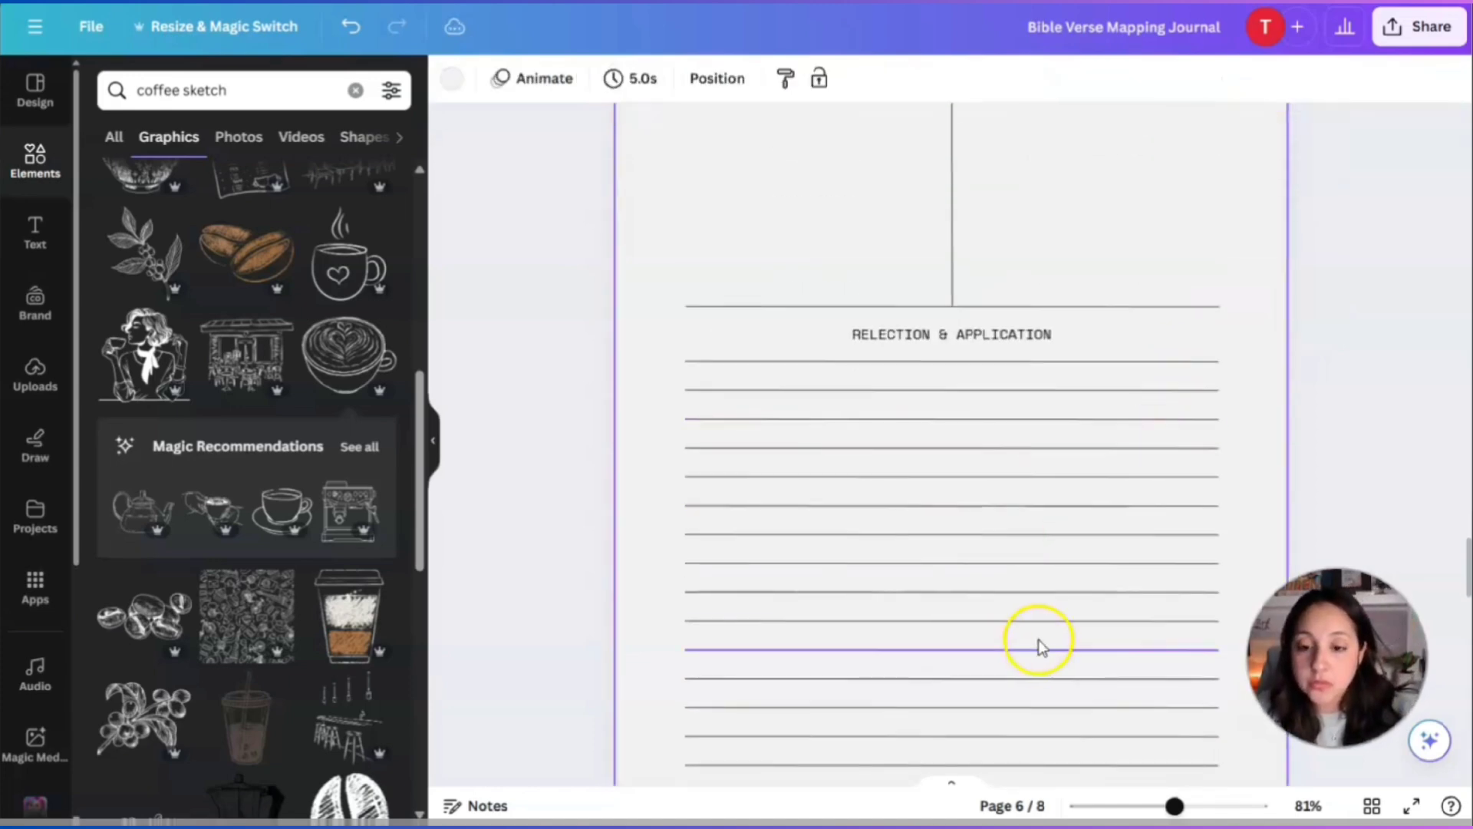
# Delete the lower block of ruled lines beneath the table on page 6.
pyautogui.moveTo(658, 281); pyautogui.dragTo(1259, 489)
pyautogui.press('Delete')
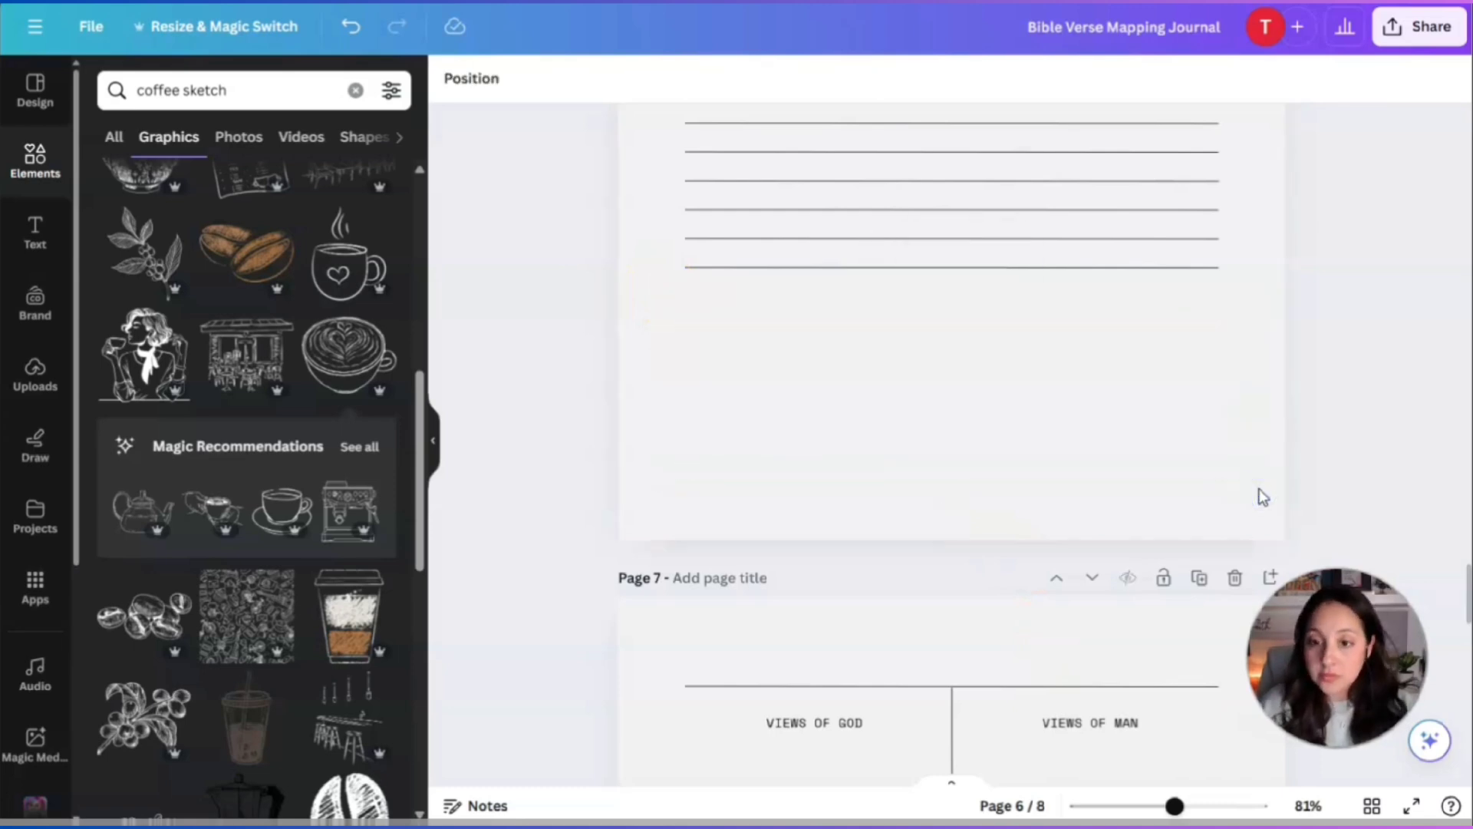
pyautogui.scroll(3, 1257, 494)
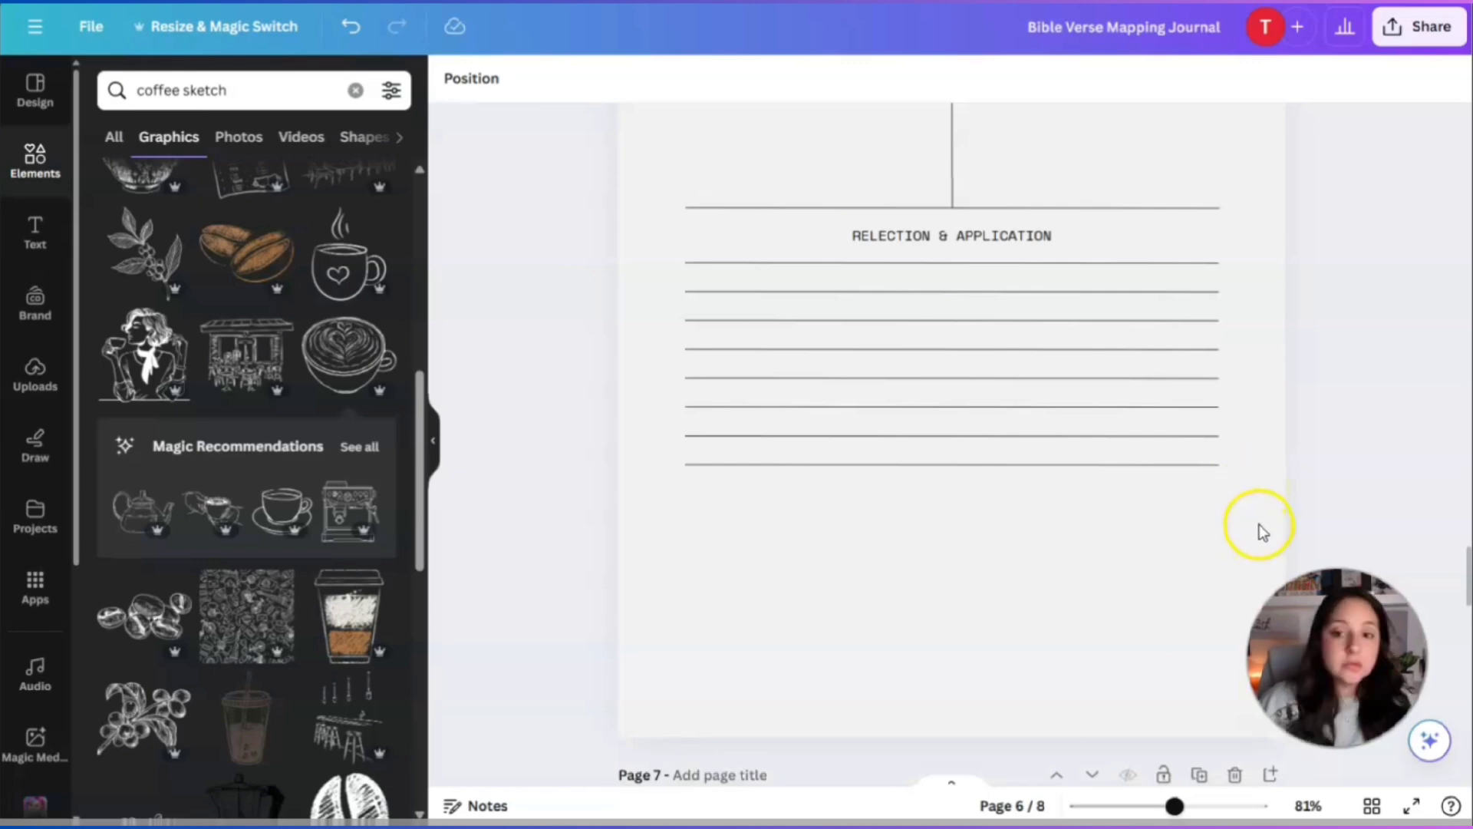
pyautogui.scroll(4, 1259, 525)
pyautogui.scroll(-3, 1261, 527)
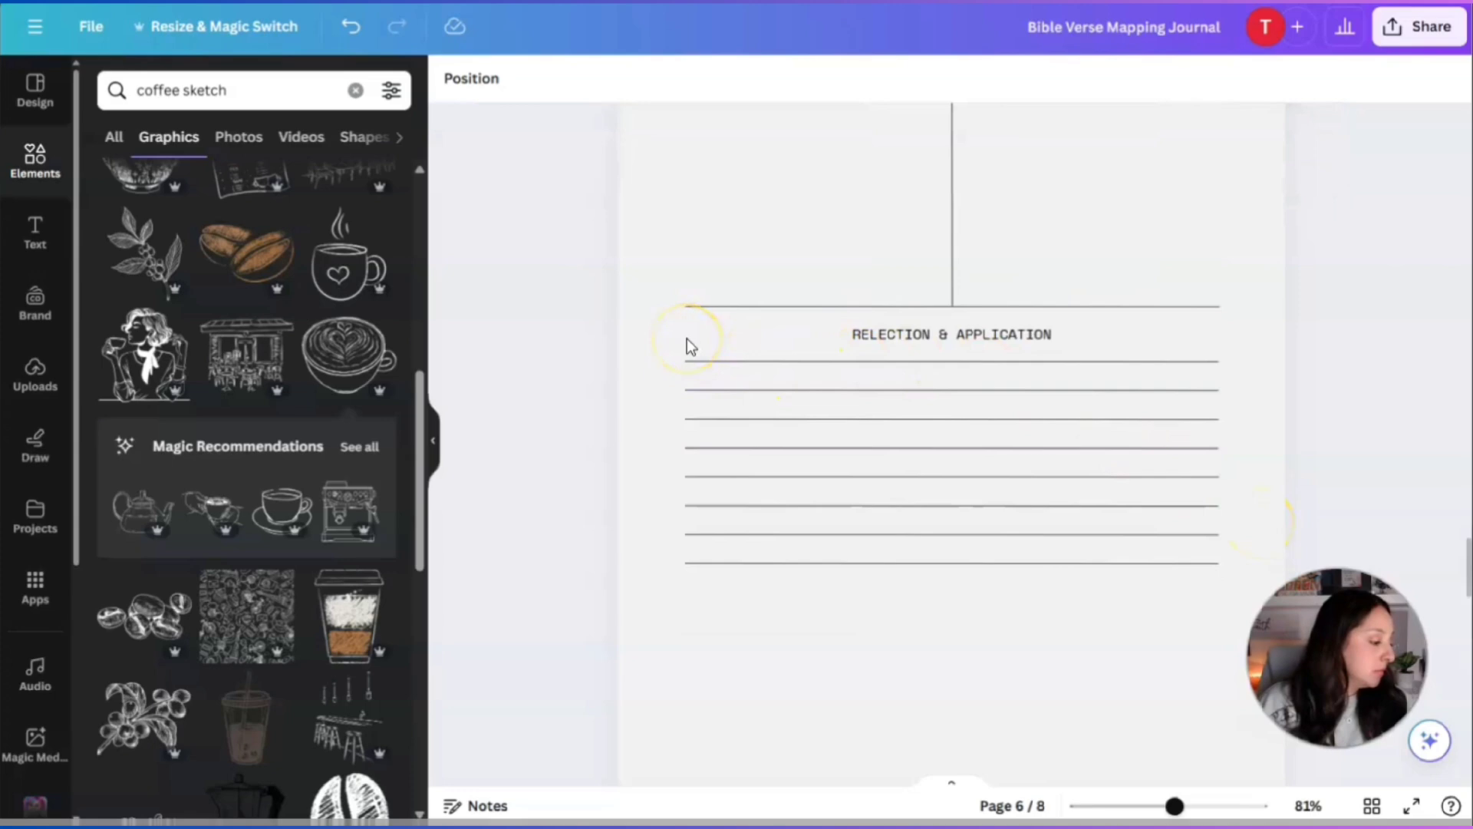
# Delete the RELECTION & APPLICATION heading along with its remaining ruled lines.
pyautogui.moveTo(672, 318); pyautogui.dragTo(1240, 589)
pyautogui.press('Delete')
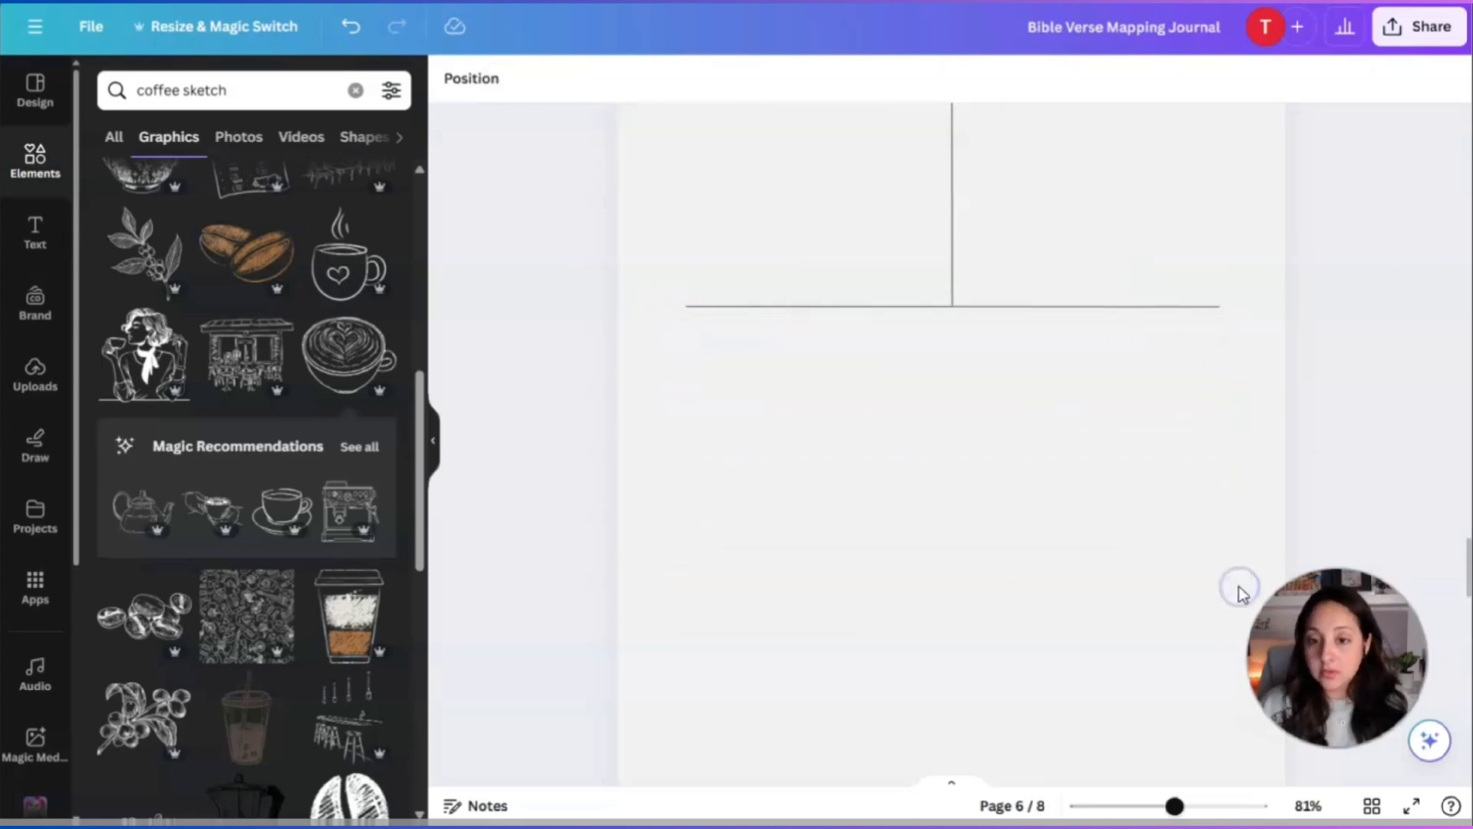
pyautogui.scroll(1, 1243, 579)
pyautogui.scroll(3, 1243, 574)
pyautogui.scroll(-1, 1242, 572)
pyautogui.scroll(1, 1243, 573)
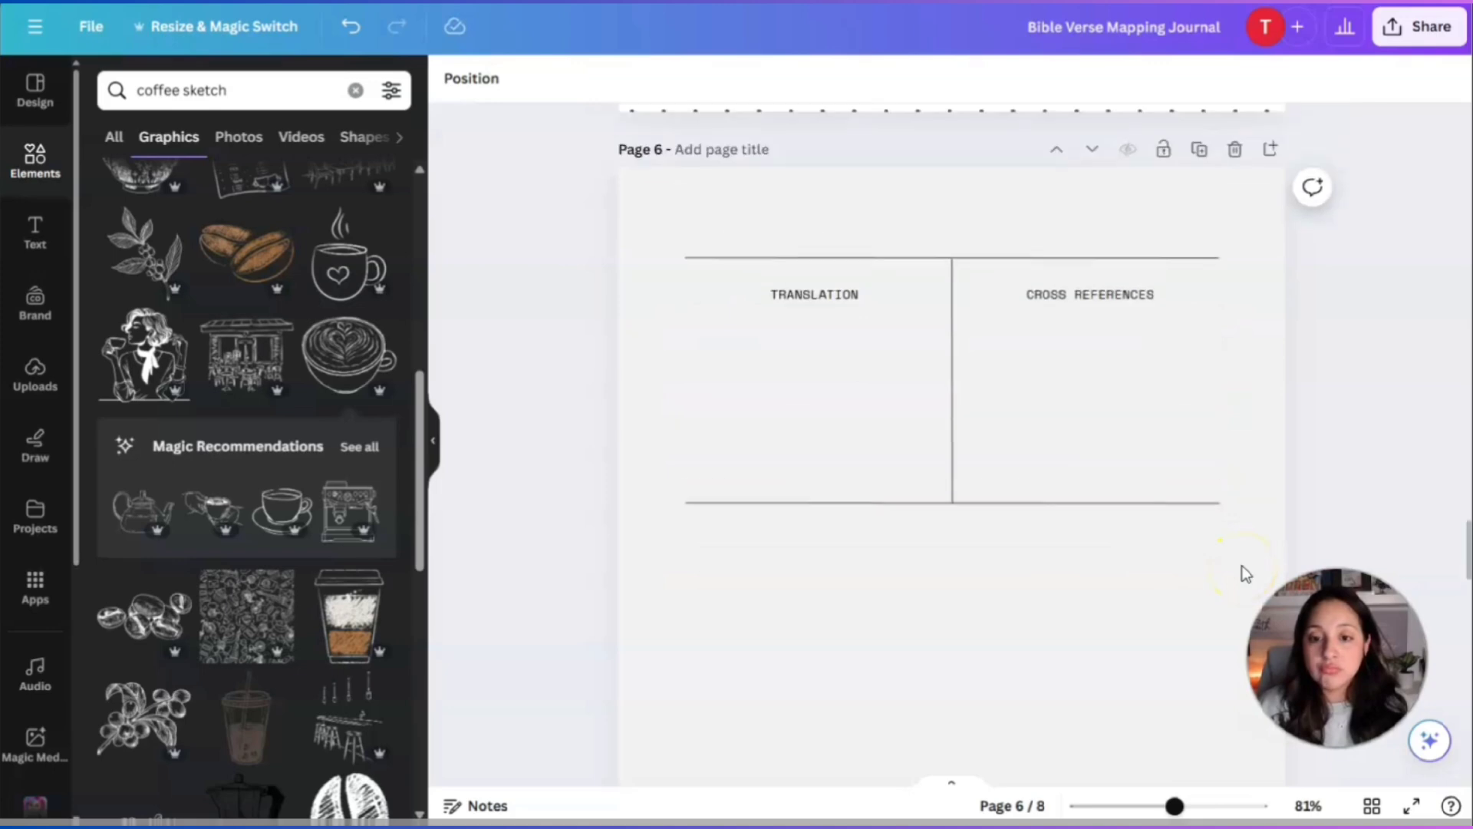
pyautogui.moveTo(678, 236); pyautogui.dragTo(1245, 610)
# Group the TRANSLATION / CROSS REFERENCES table, duplicate it, and move the copy below the original.
pyautogui.click(967, 215)
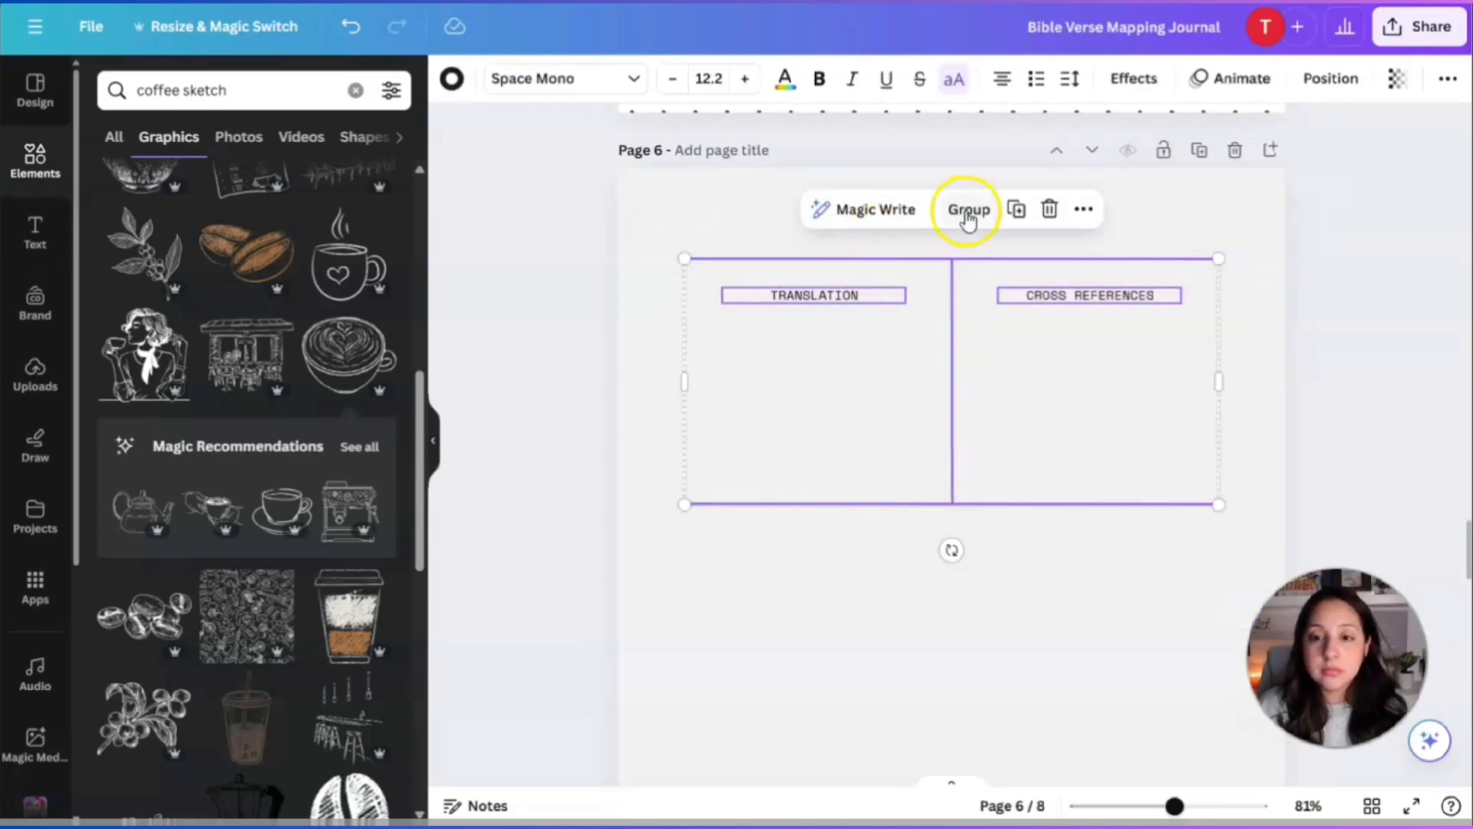
pyautogui.click(1015, 209)
pyautogui.moveTo(1028, 476); pyautogui.dragTo(1003, 648)
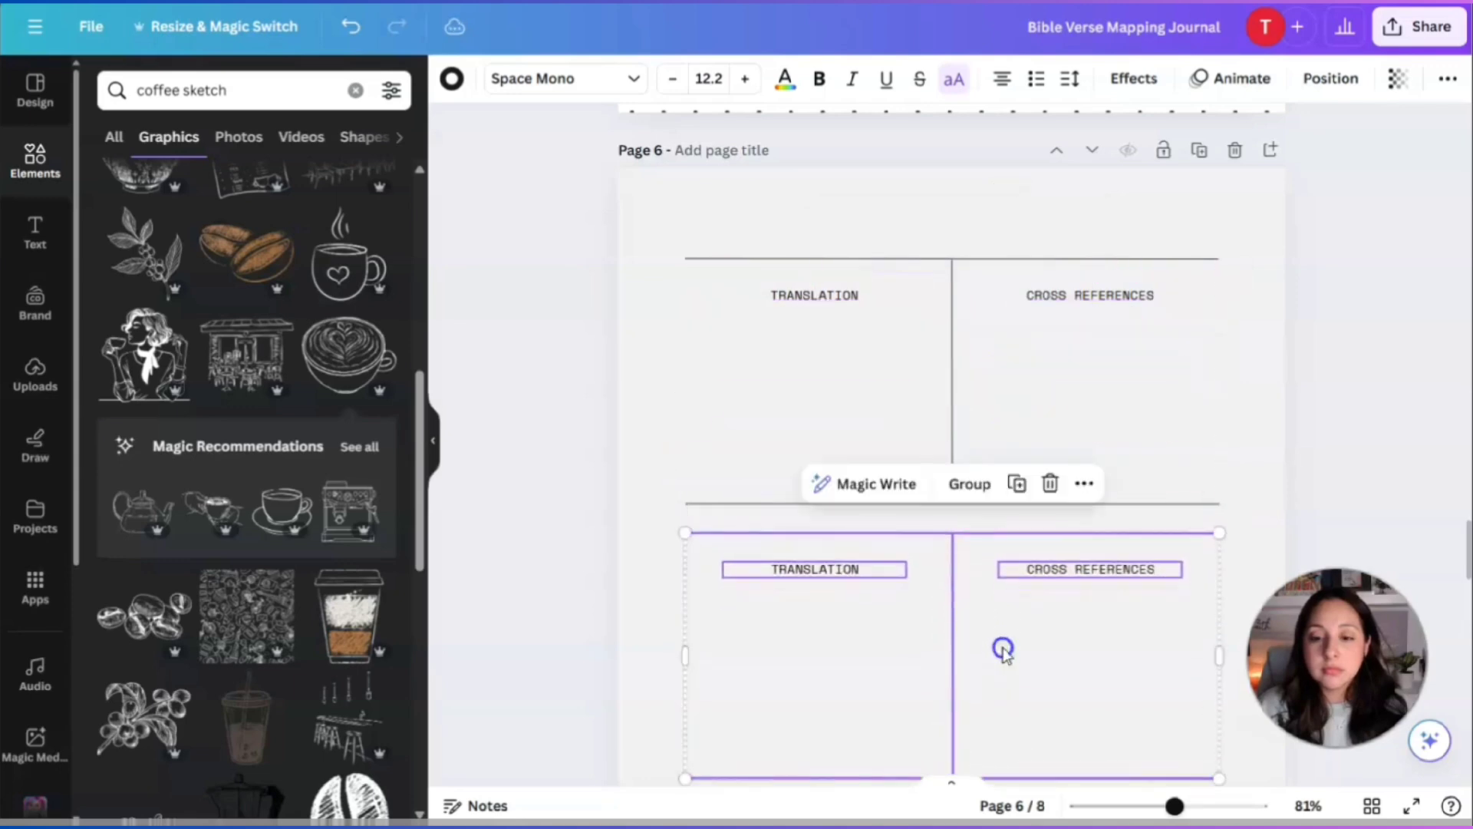
pyautogui.scroll(-2, 1005, 641)
pyautogui.moveTo(997, 536); pyautogui.dragTo(993, 586)
pyautogui.click(1279, 457)
pyautogui.scroll(-4, 1279, 457)
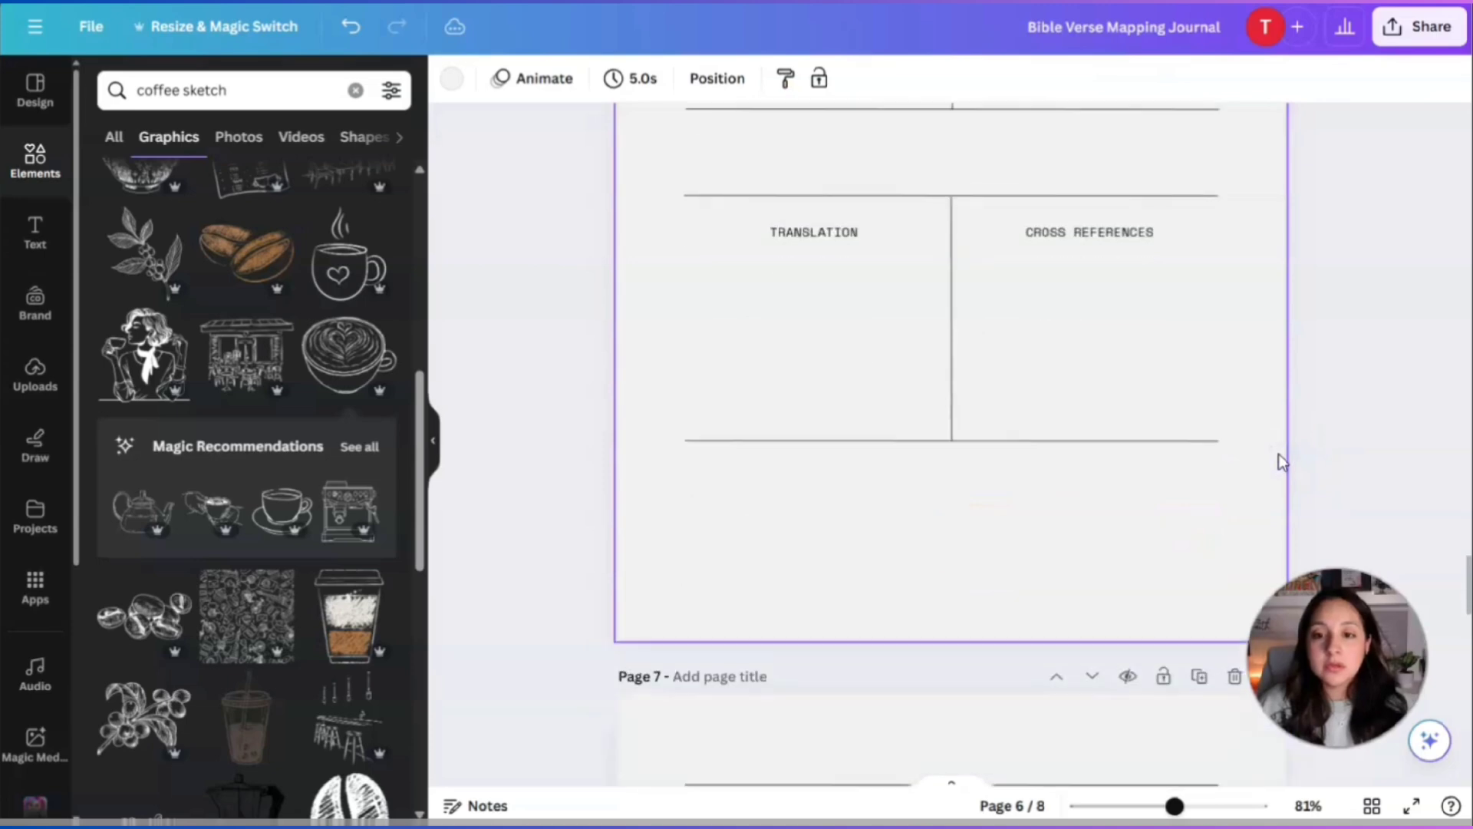
pyautogui.scroll(1, 1055, 469)
# Reselect the whole lower table copy and shift it further down page 6.
pyautogui.click(1046, 547)
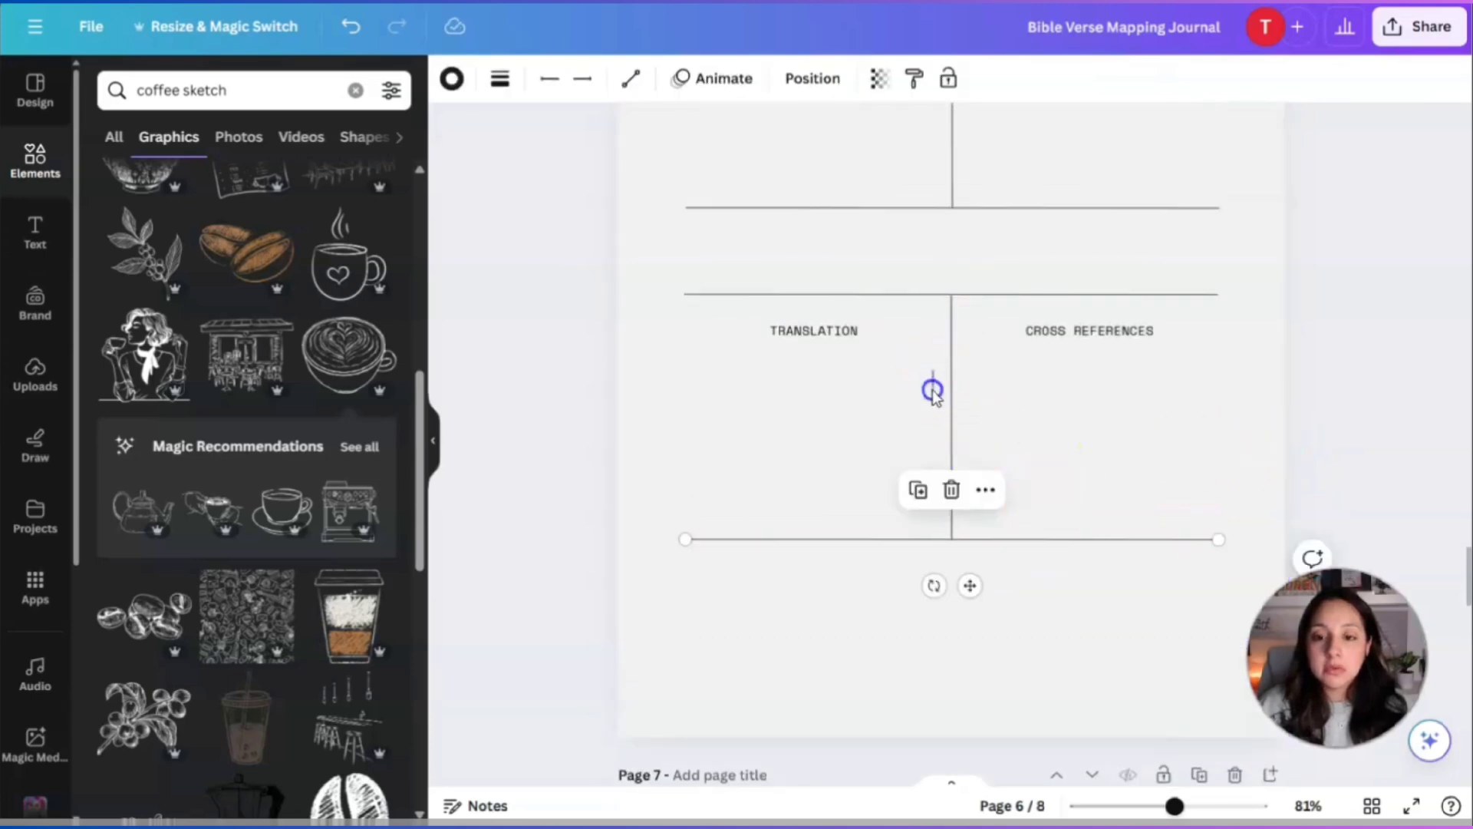
pyautogui.click(931, 388)
pyautogui.click(942, 286)
pyautogui.click(1184, 355)
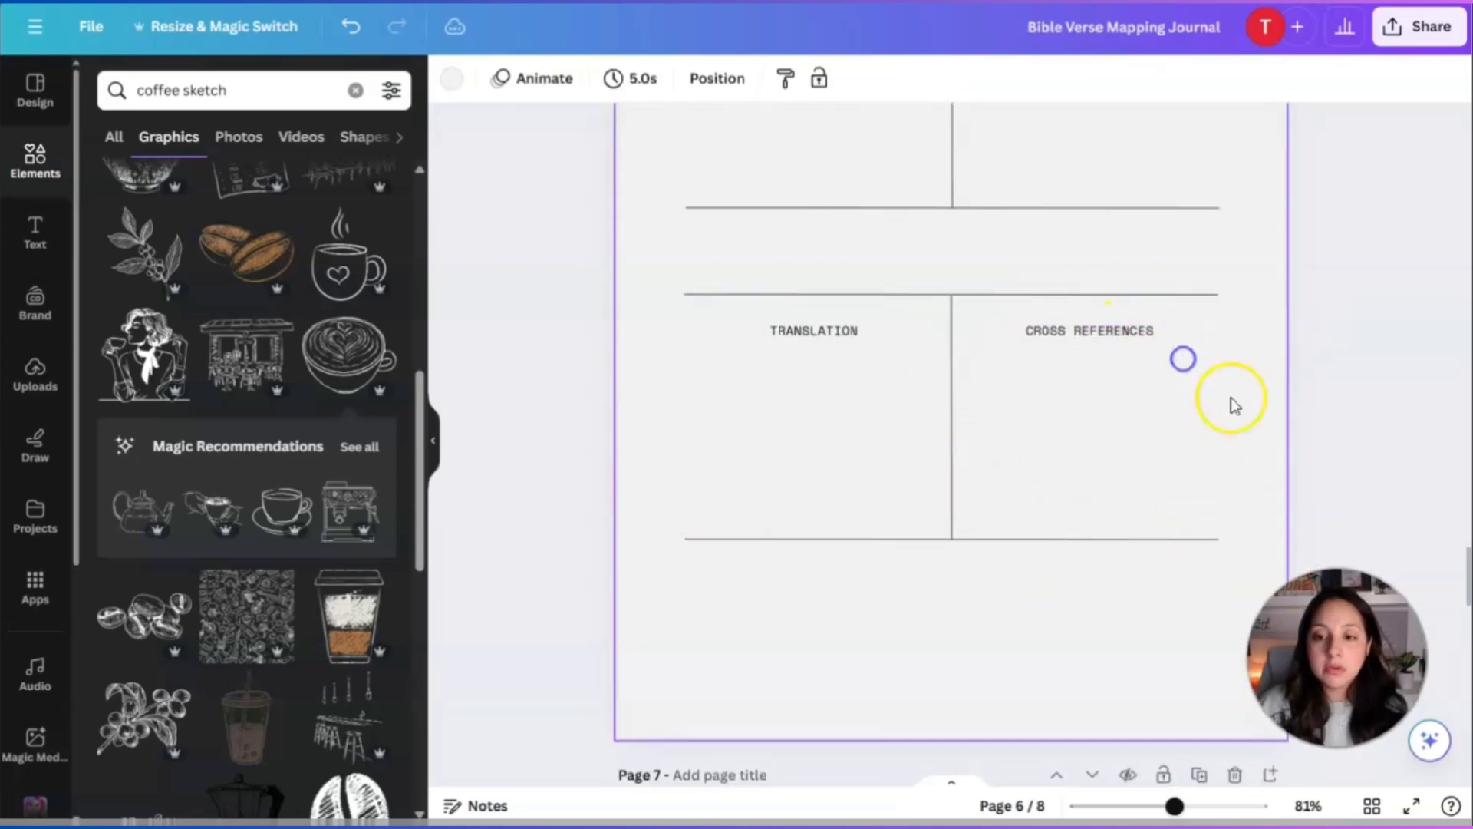
pyautogui.moveTo(653, 270); pyautogui.dragTo(1235, 586)
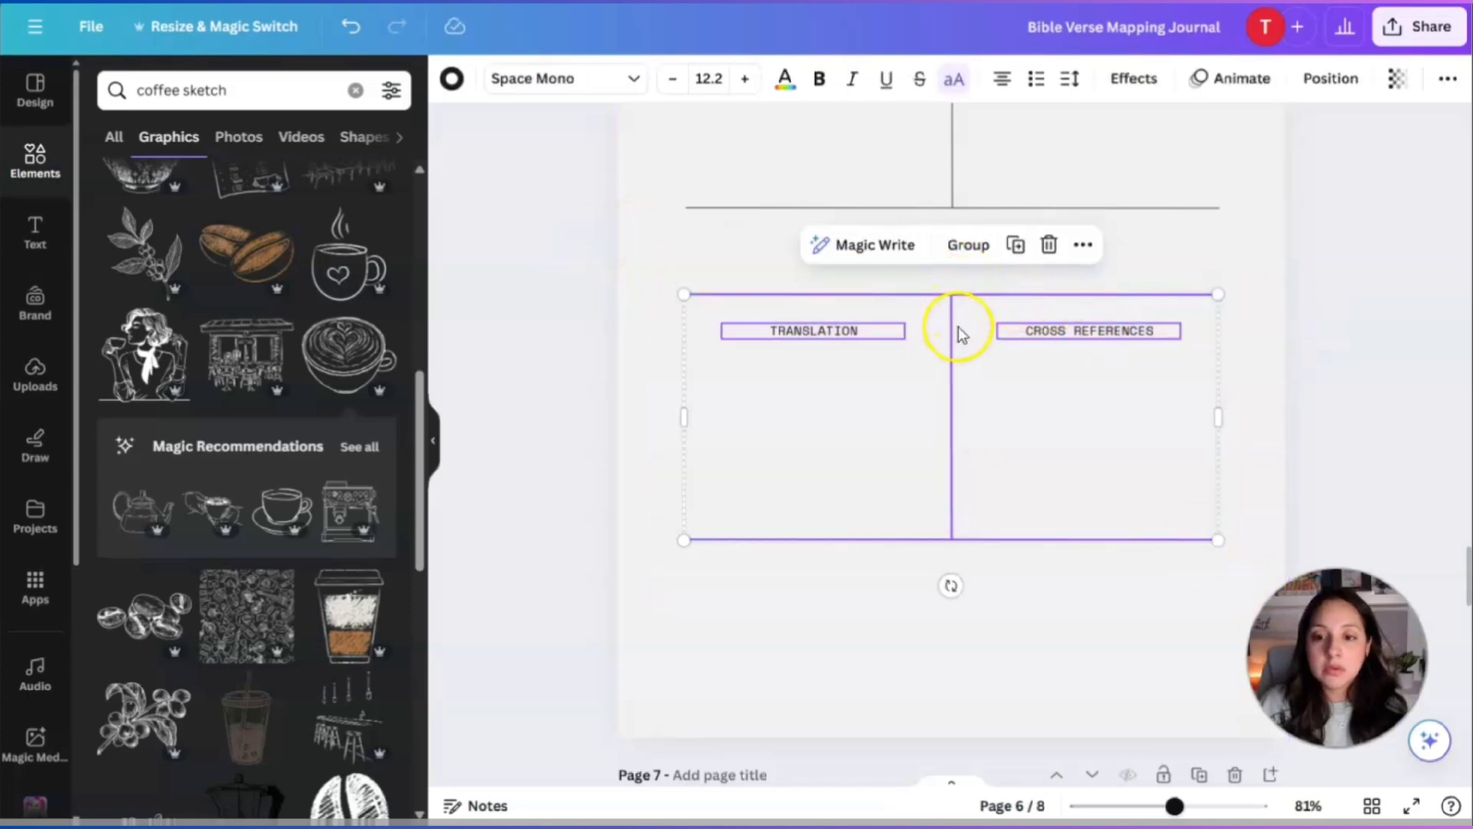
pyautogui.moveTo(961, 333); pyautogui.dragTo(961, 451)
pyautogui.scroll(2, 1099, 355)
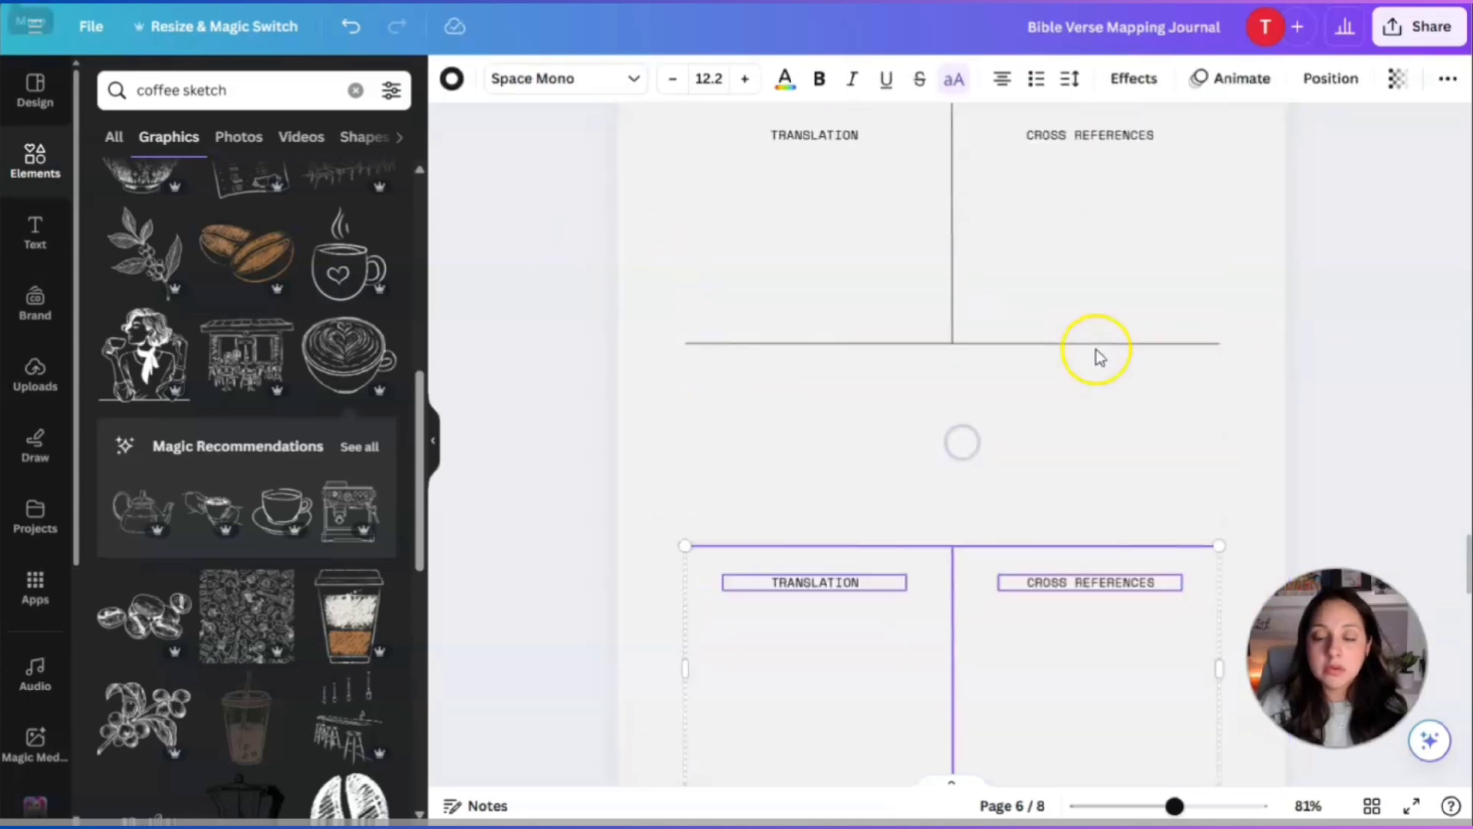
# Retype the lower table's TRANSLATION heading as CONTEXT.
pyautogui.click(1166, 426)
pyautogui.scroll(-5, 1164, 425)
pyautogui.click(826, 253)
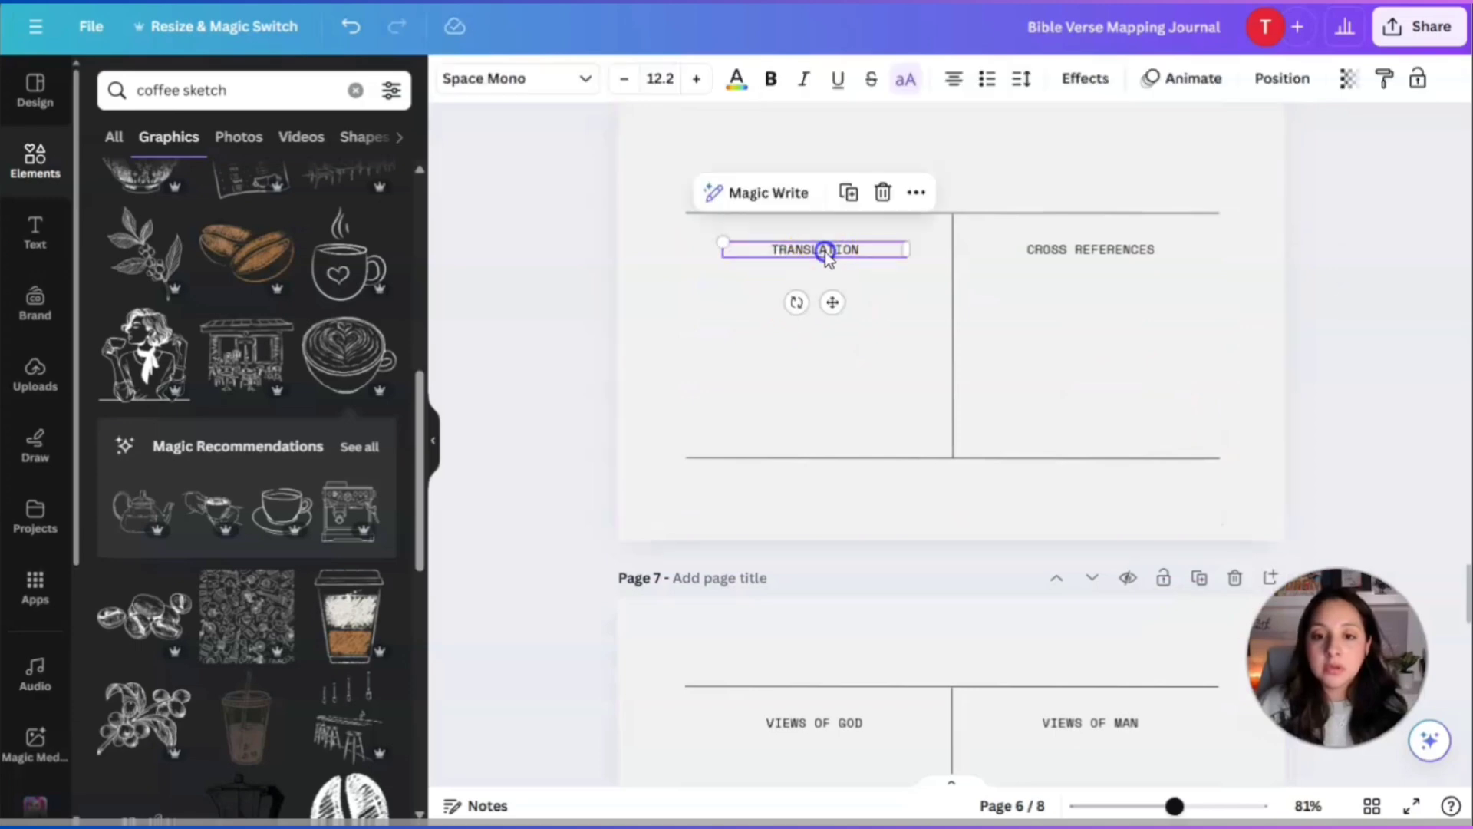
pyautogui.doubleClick(826, 254)
pyautogui.write('CONTEXT')
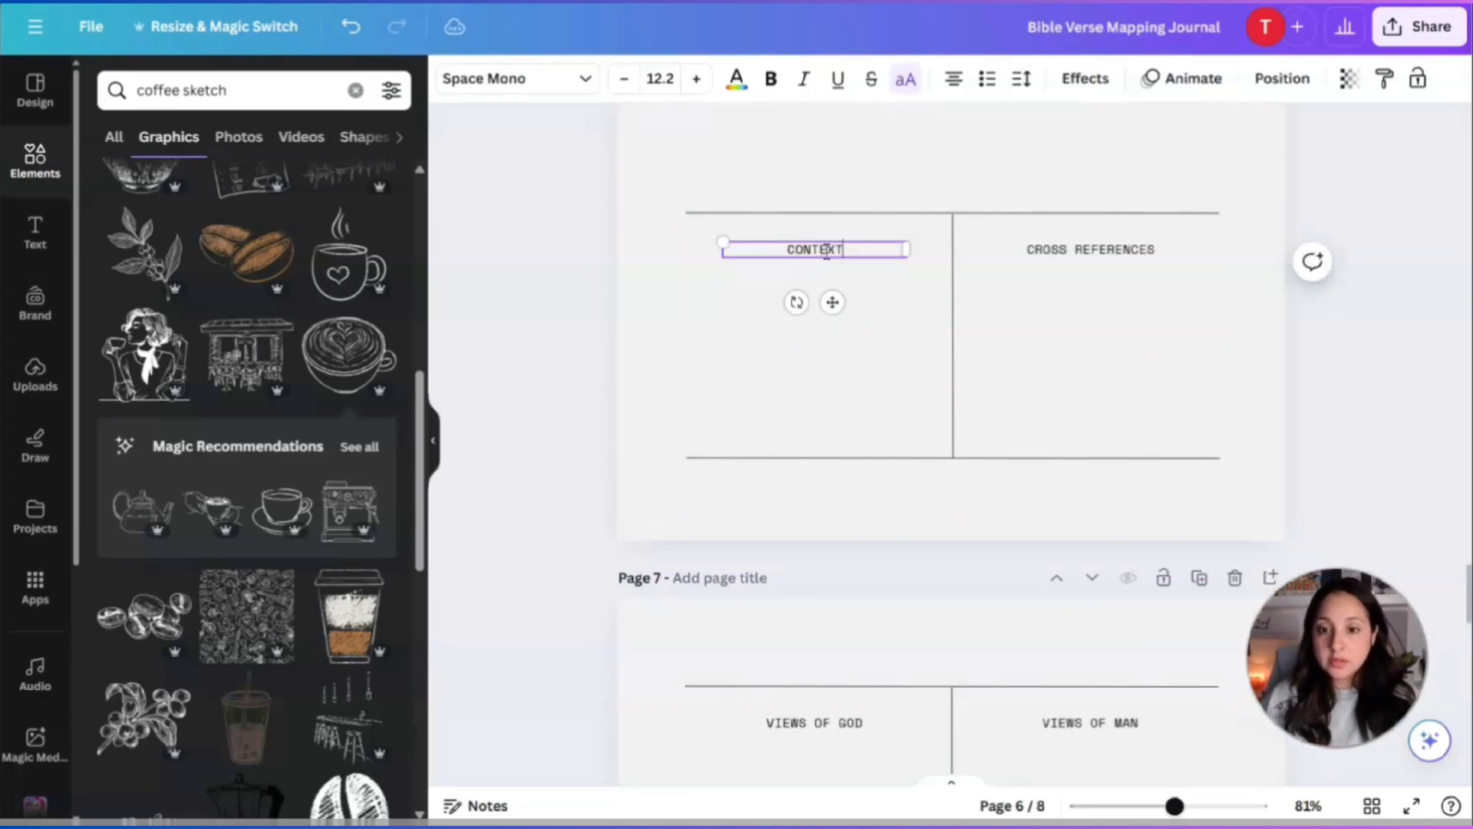
# Delete the copy's column divider and CROSS REFERENCES heading, then centre the CONTEXT heading.
pyautogui.doubleClick(1091, 252)
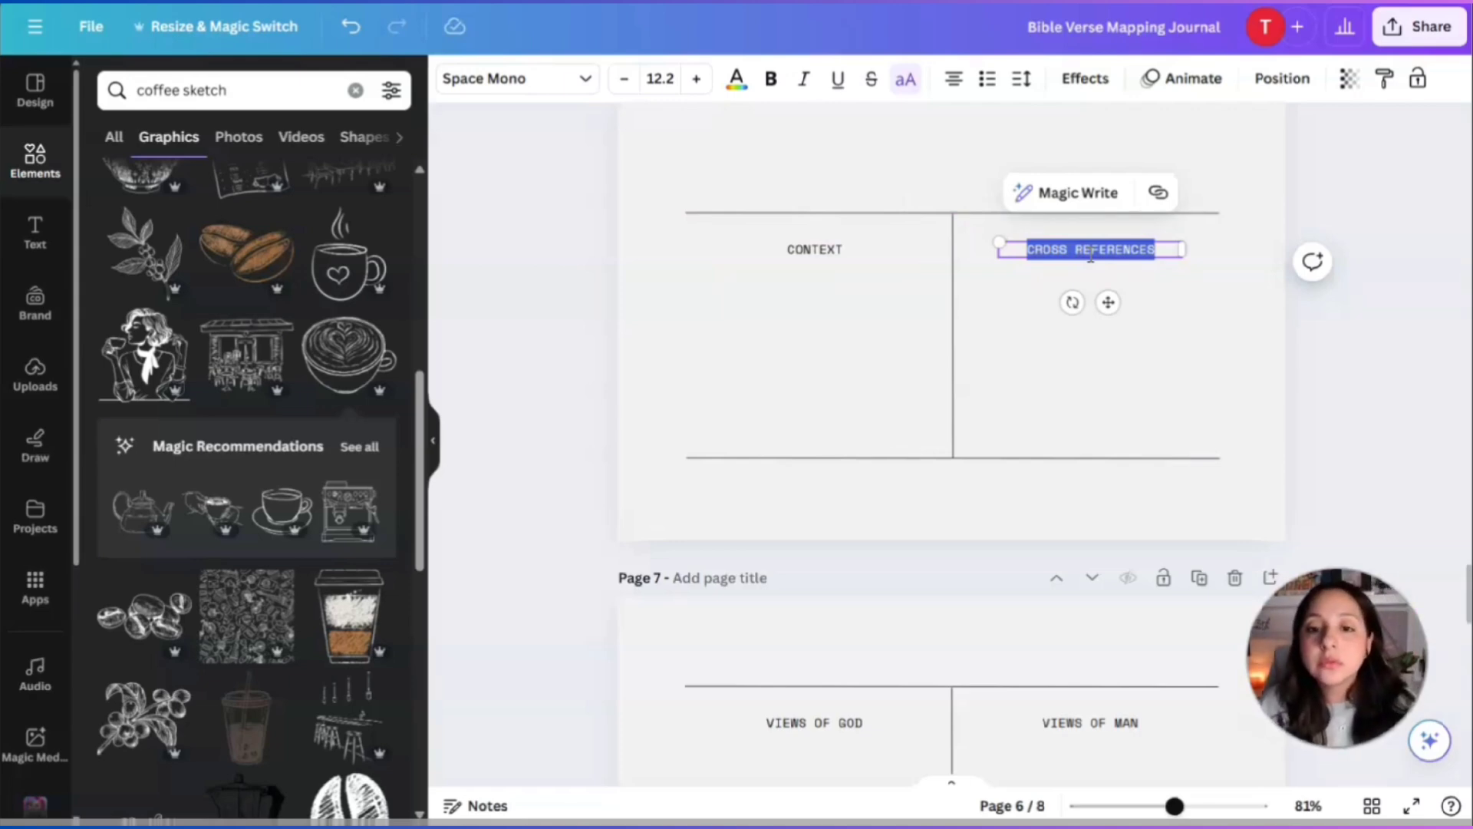
pyautogui.click(945, 253)
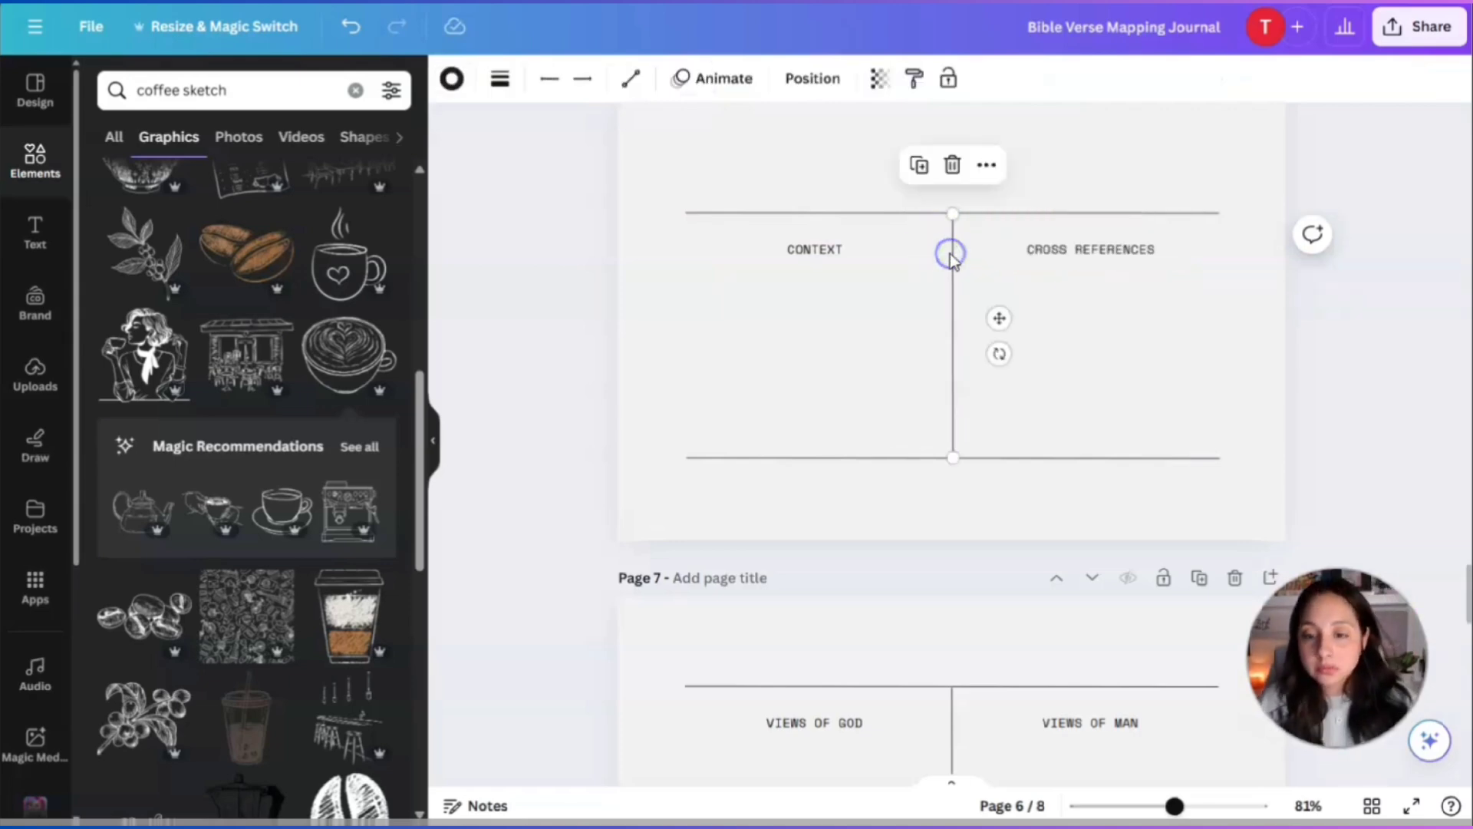
pyautogui.press('Delete')
pyautogui.click(1105, 250)
pyautogui.press('Delete')
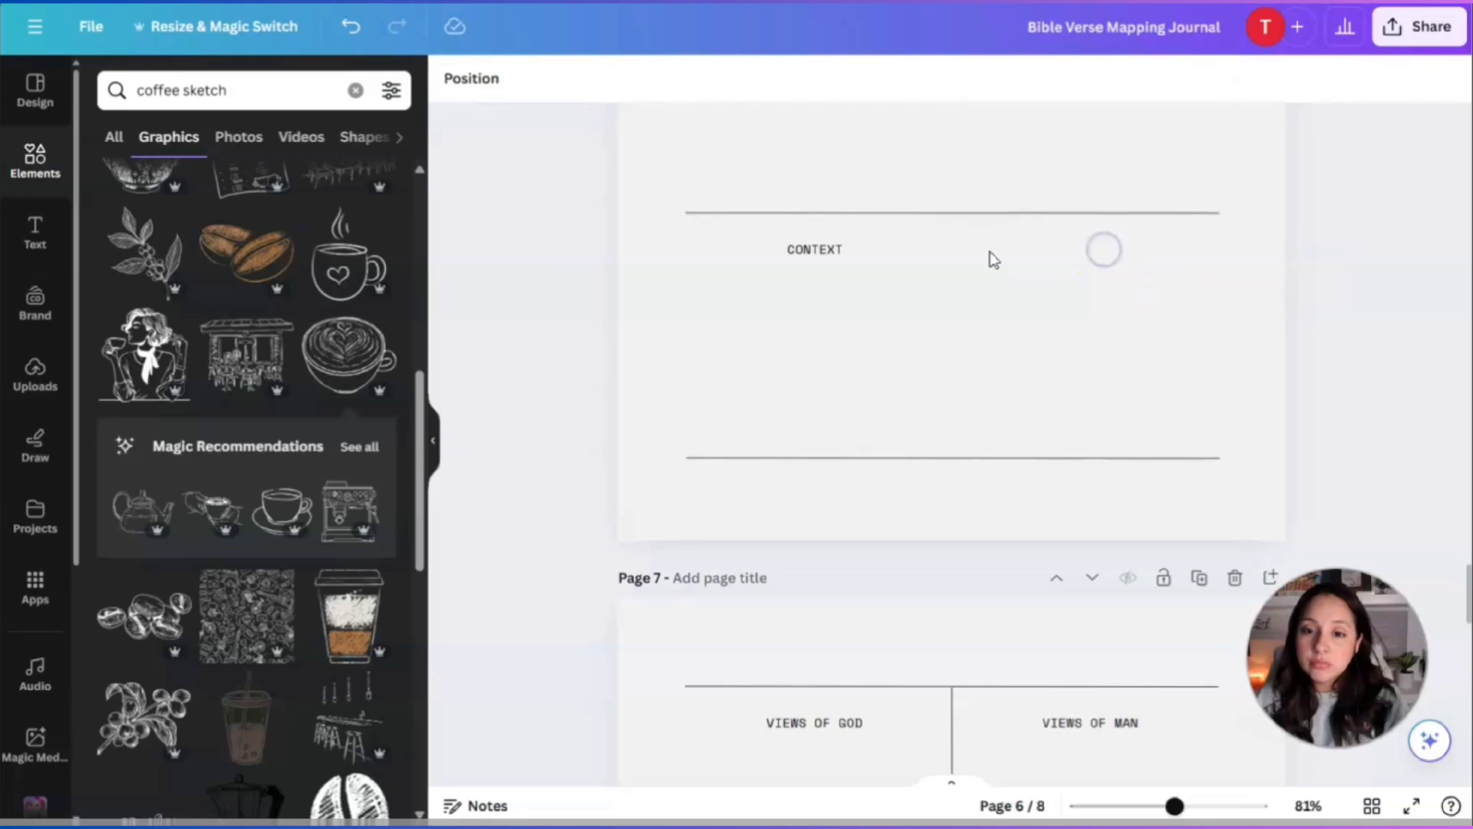
pyautogui.click(815, 244)
pyautogui.moveTo(812, 237); pyautogui.dragTo(962, 235)
pyautogui.click(1099, 300)
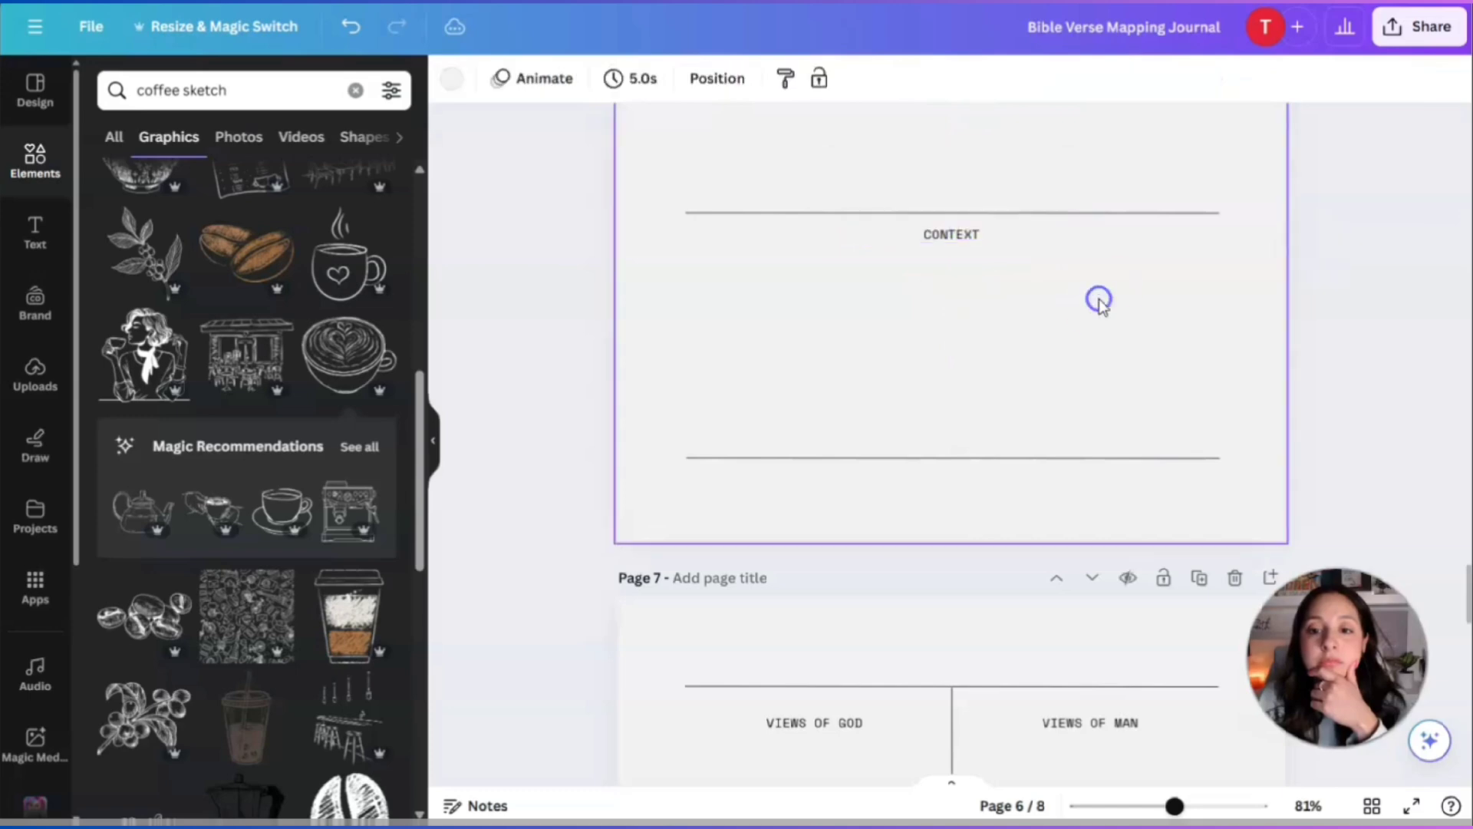
# Add a subheading reading 'Understanding of Bible Verse' just under the empty box's top line.
pyautogui.scroll(5, 1099, 299)
pyautogui.scroll(-5, 1099, 300)
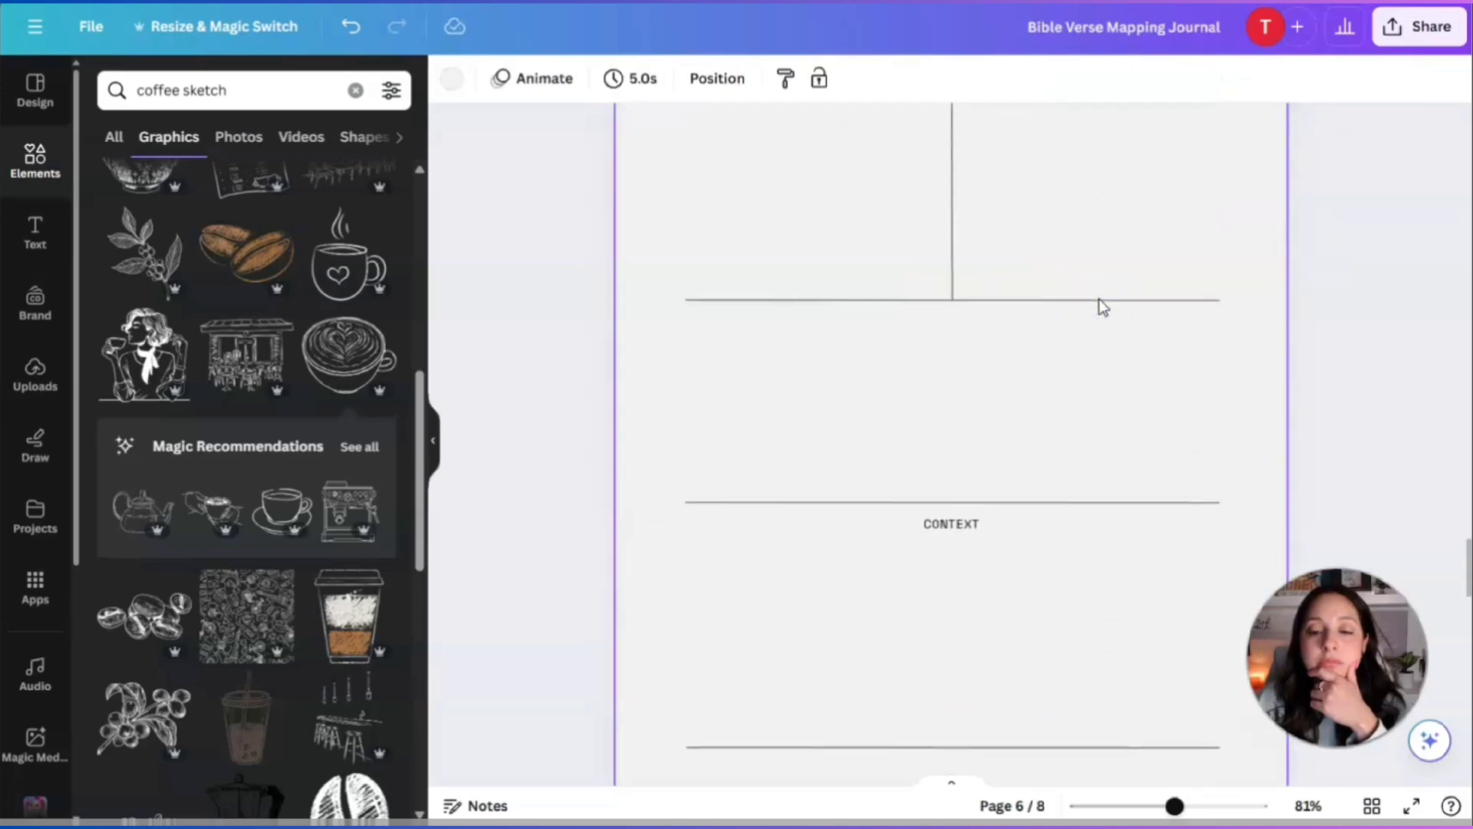
pyautogui.scroll(-3, 1159, 332)
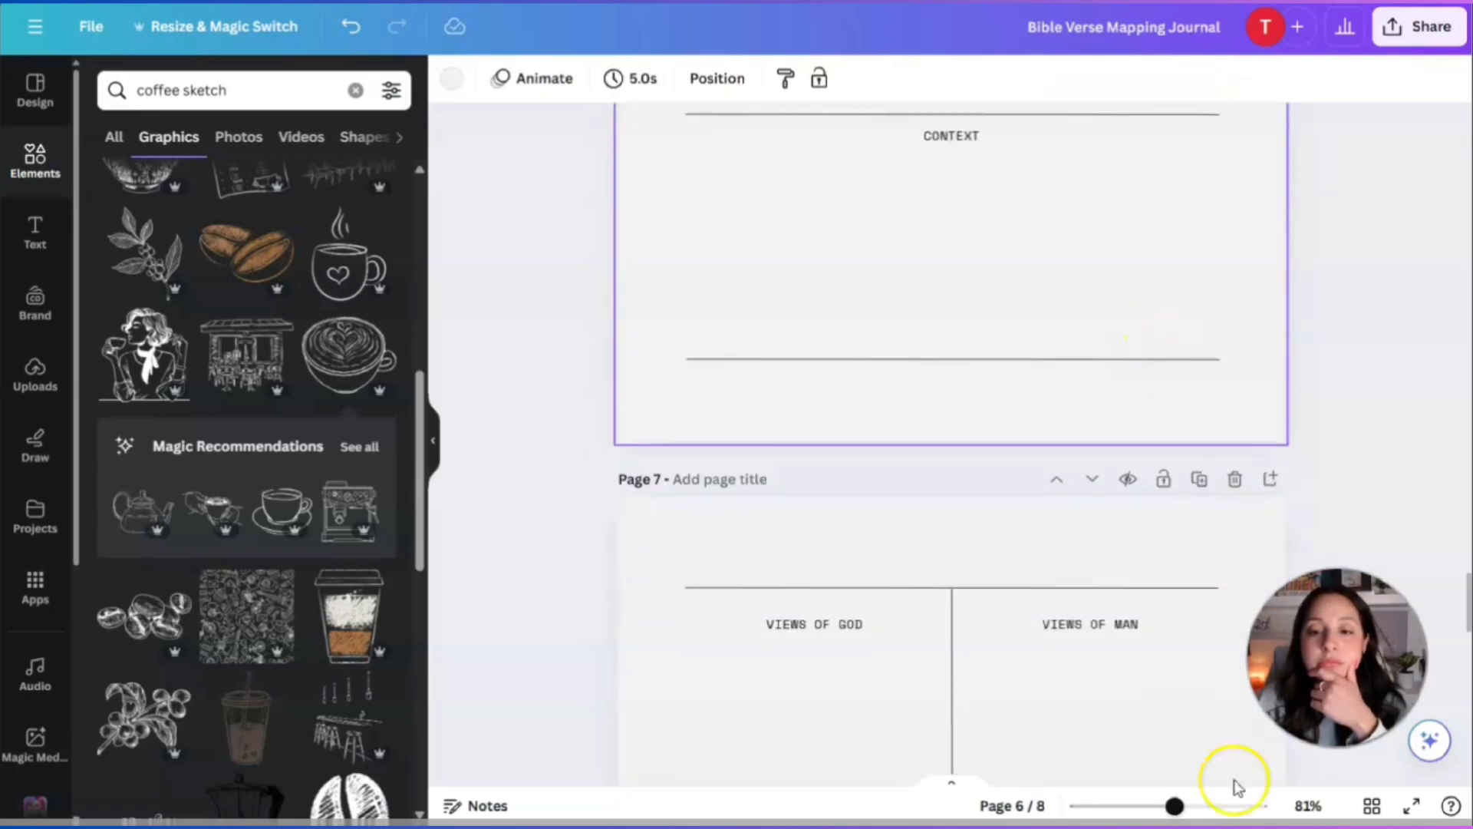
pyautogui.scroll(3, 988, 244)
pyautogui.scroll(5, 992, 246)
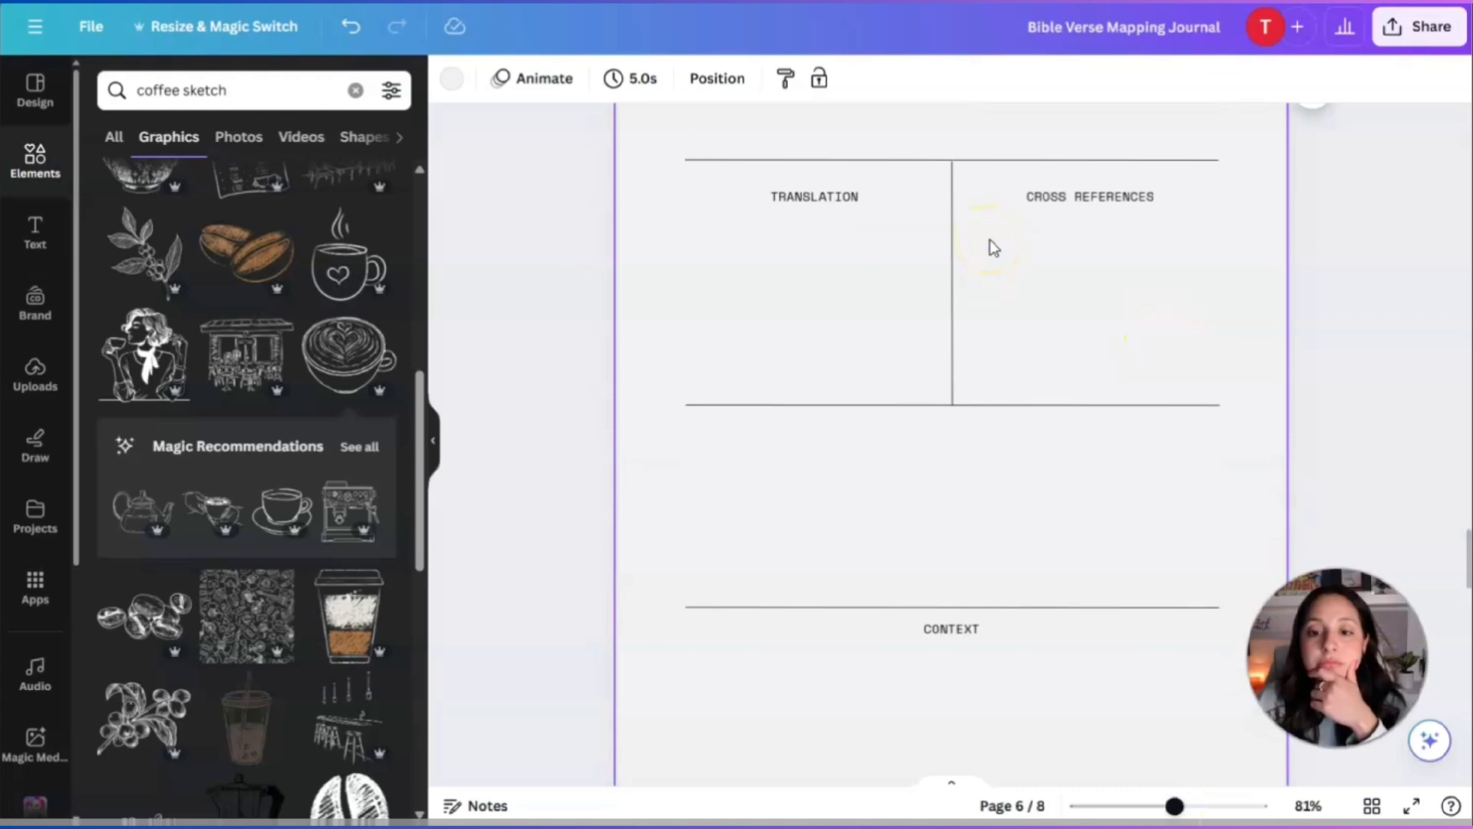
pyautogui.scroll(-3, 990, 246)
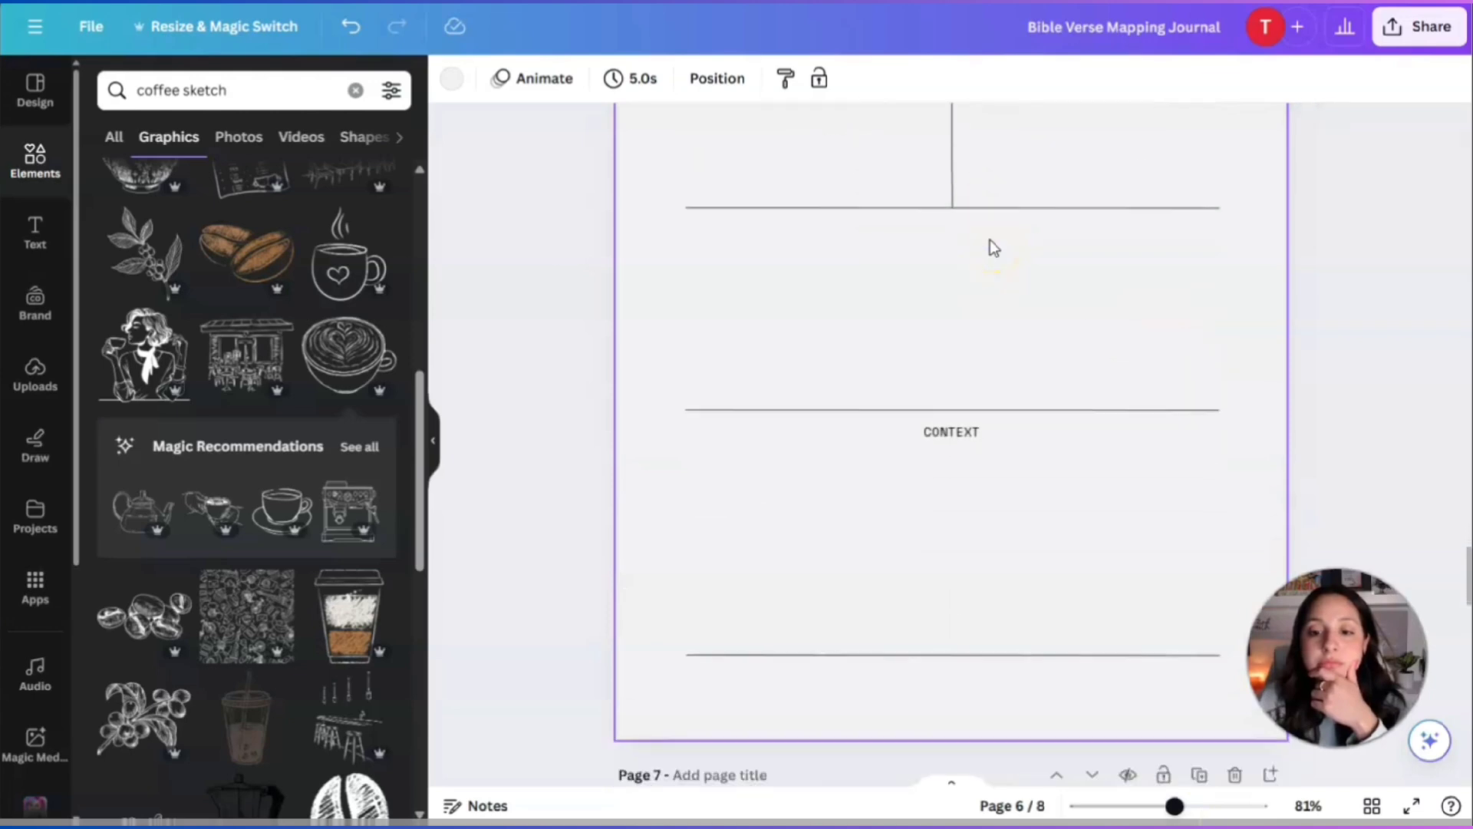
pyautogui.click(43, 241)
pyautogui.click(145, 302)
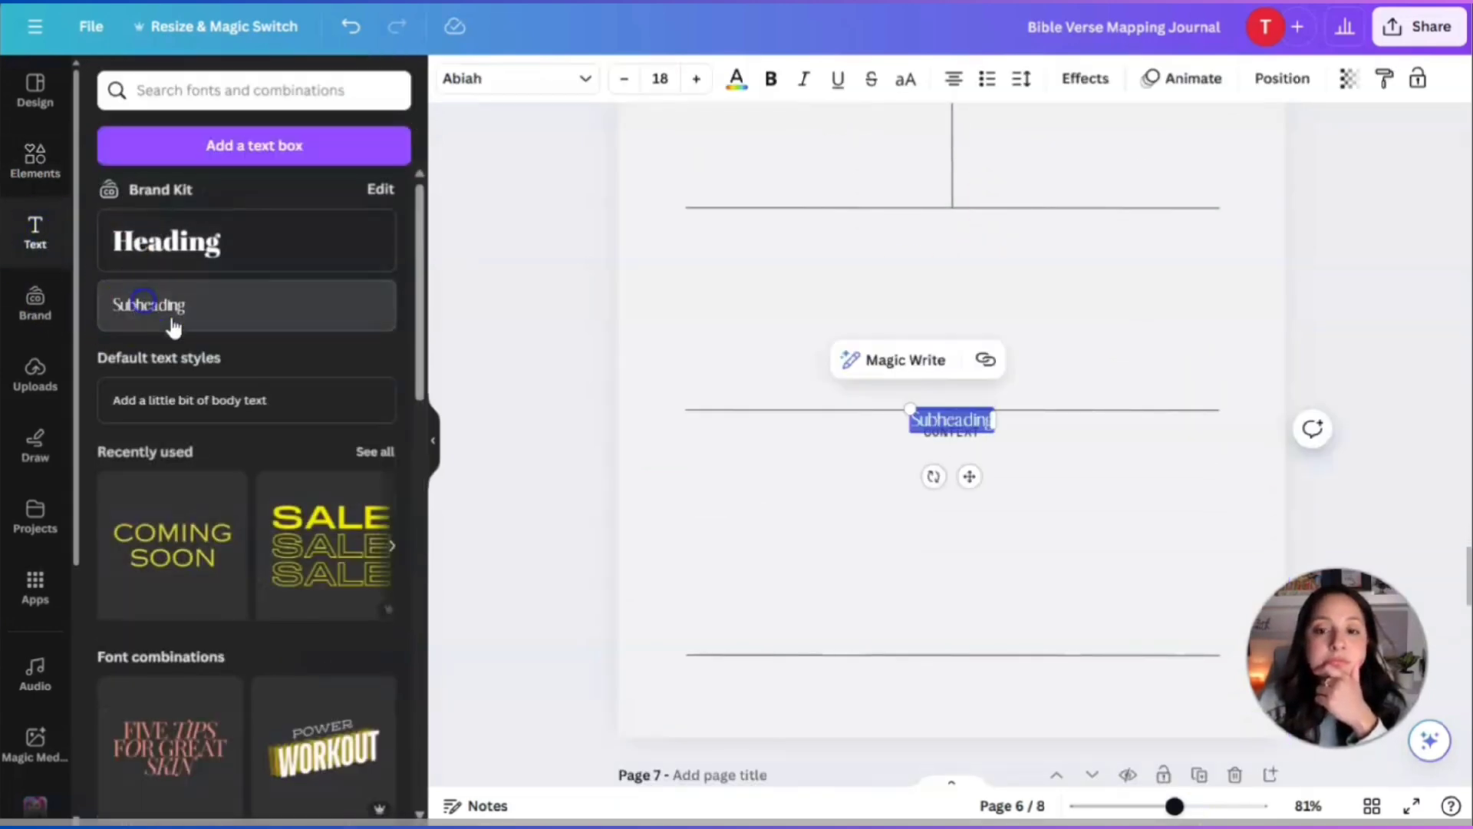
pyautogui.moveTo(969, 476); pyautogui.dragTo(970, 360)
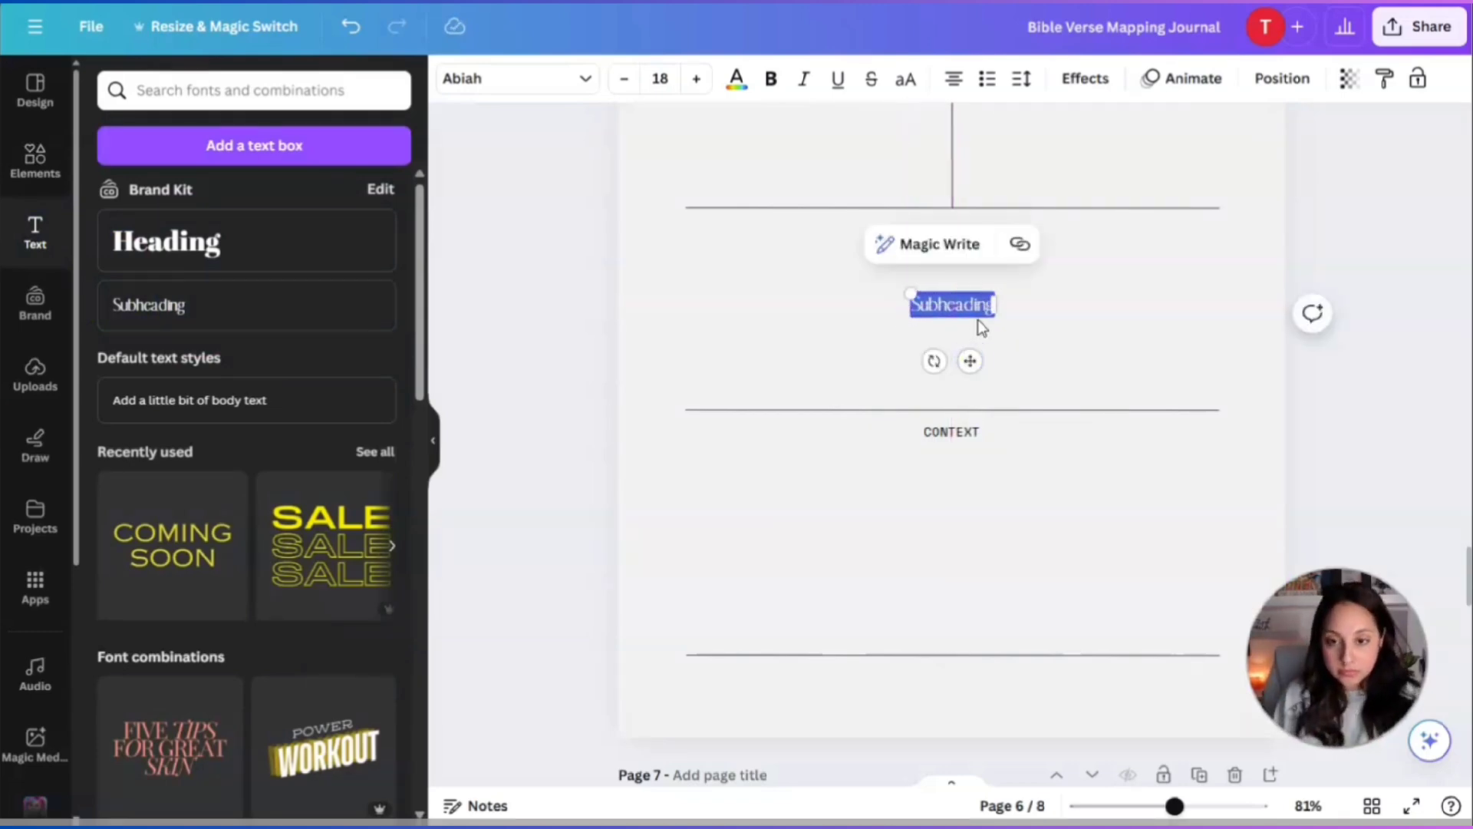
pyautogui.write('Understan')
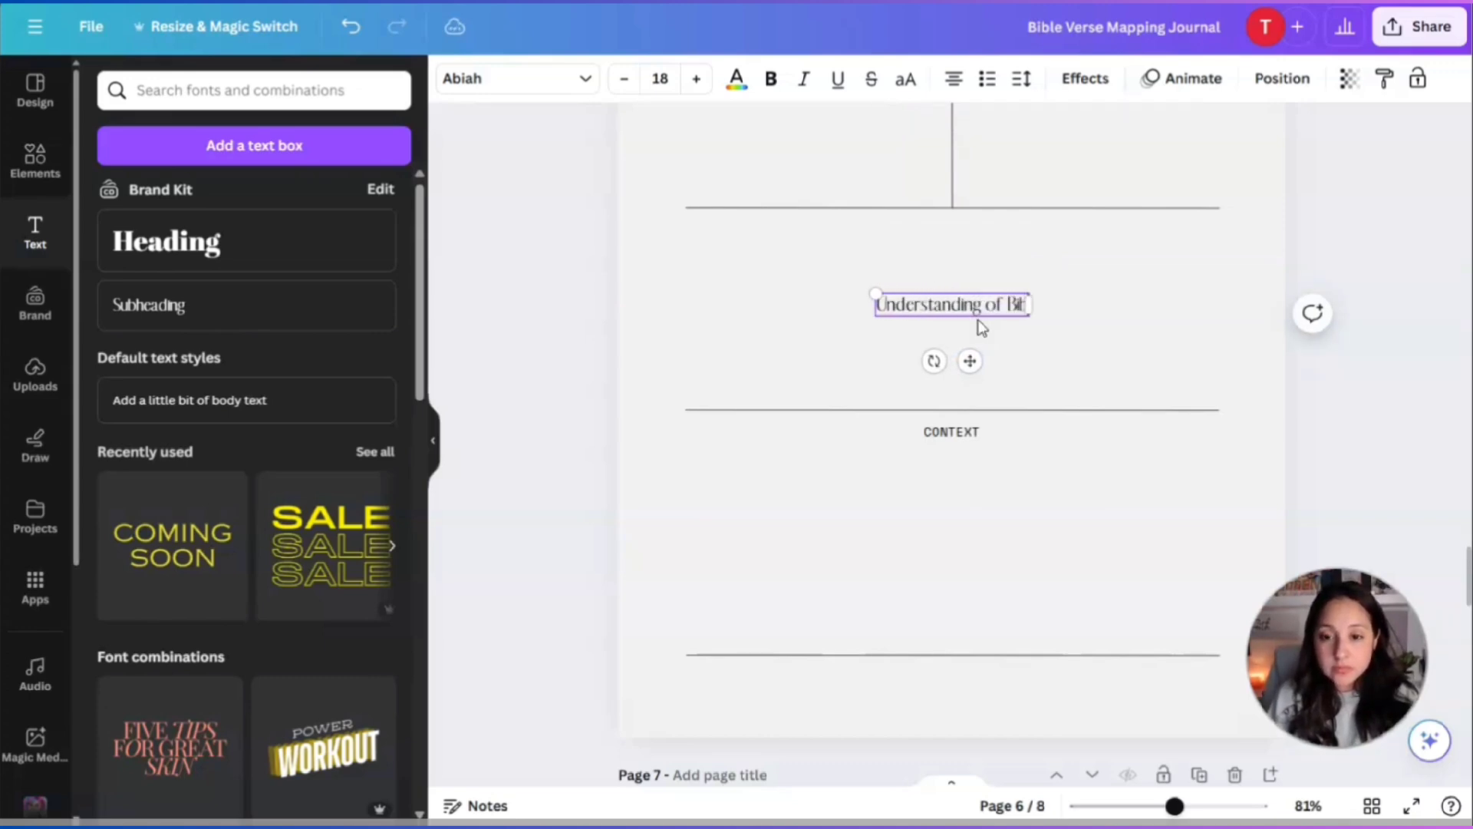
pyautogui.write('ding of Bible Verse')
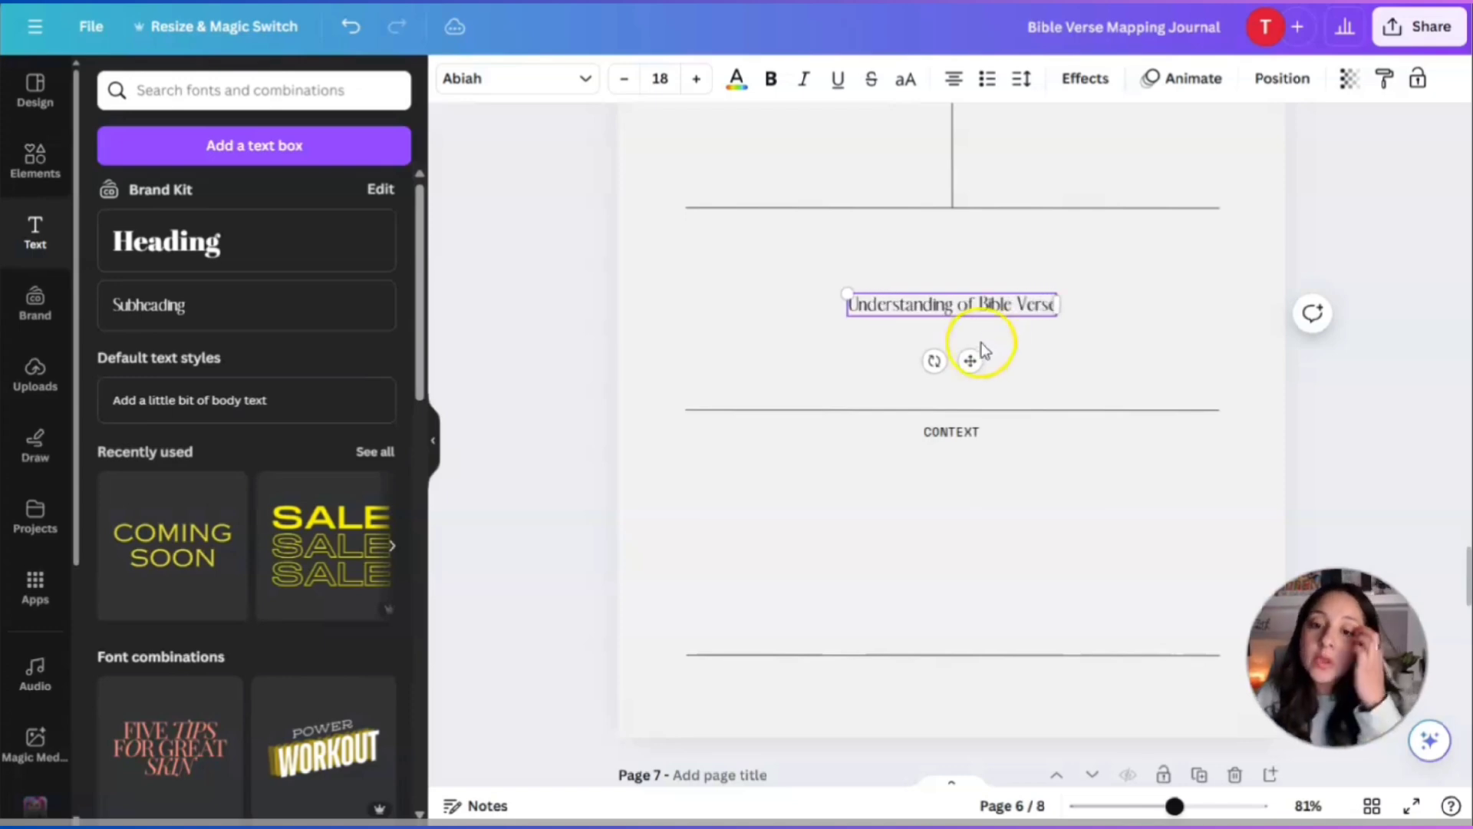
pyautogui.moveTo(970, 361); pyautogui.dragTo(974, 293)
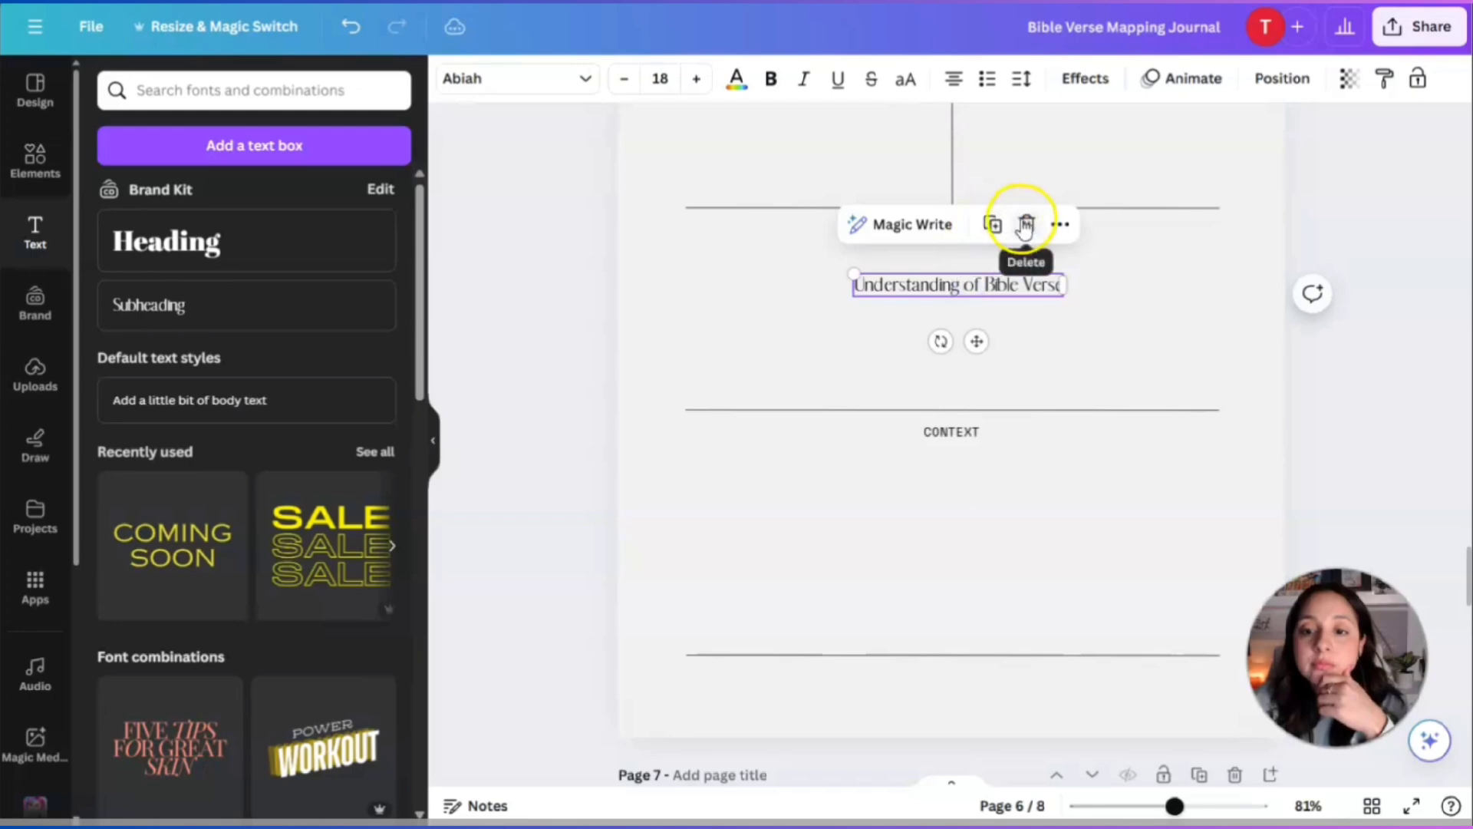
# Delete the long heading and turn a copy of the CONTEXT label into UNDERSTANDING.
pyautogui.click(1026, 224)
pyautogui.click(967, 429)
pyautogui.click(987, 373)
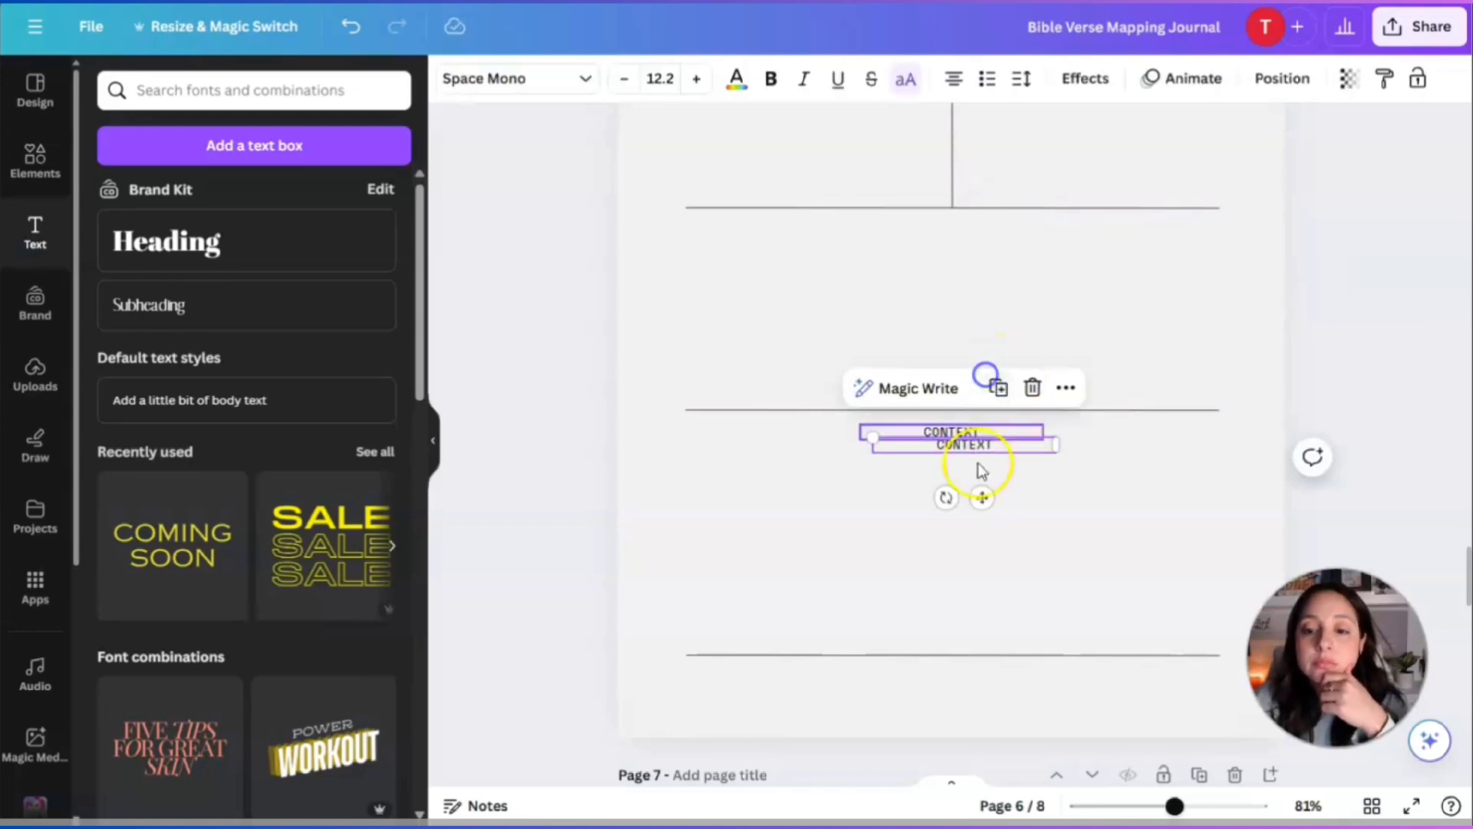
pyautogui.moveTo(980, 469); pyautogui.dragTo(973, 296)
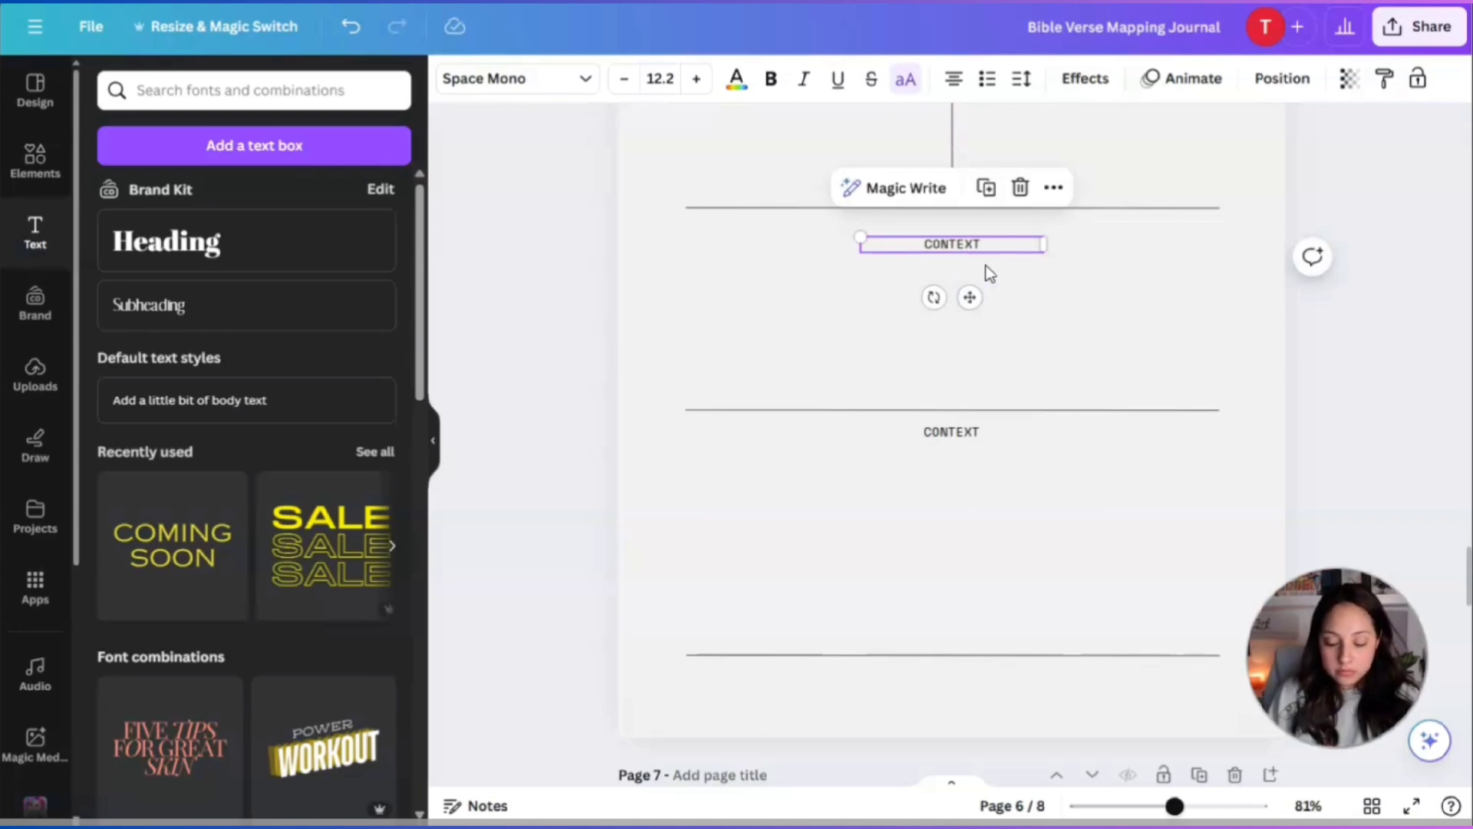
pyautogui.doubleClick(986, 250)
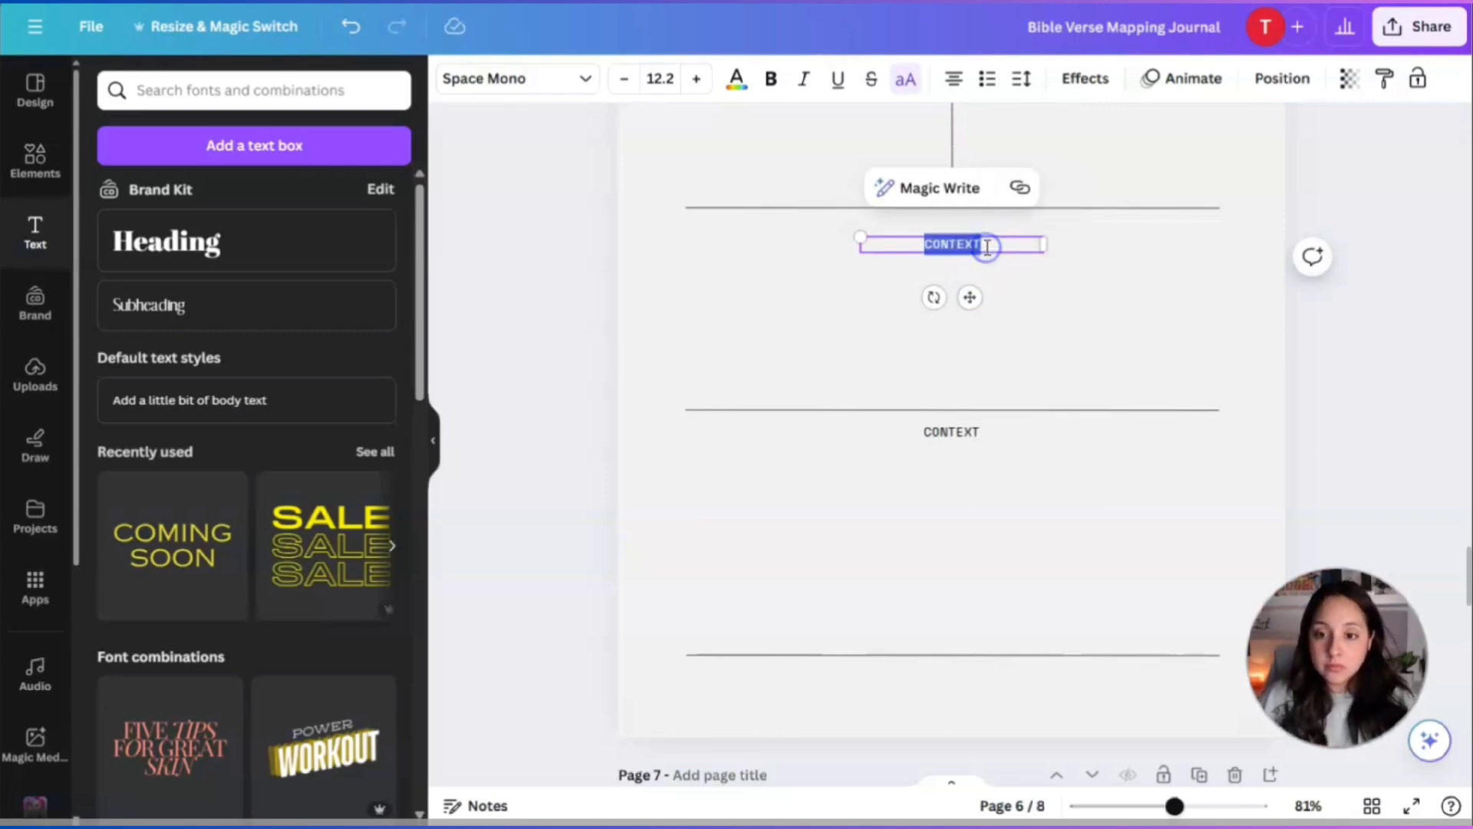
pyautogui.write('u')
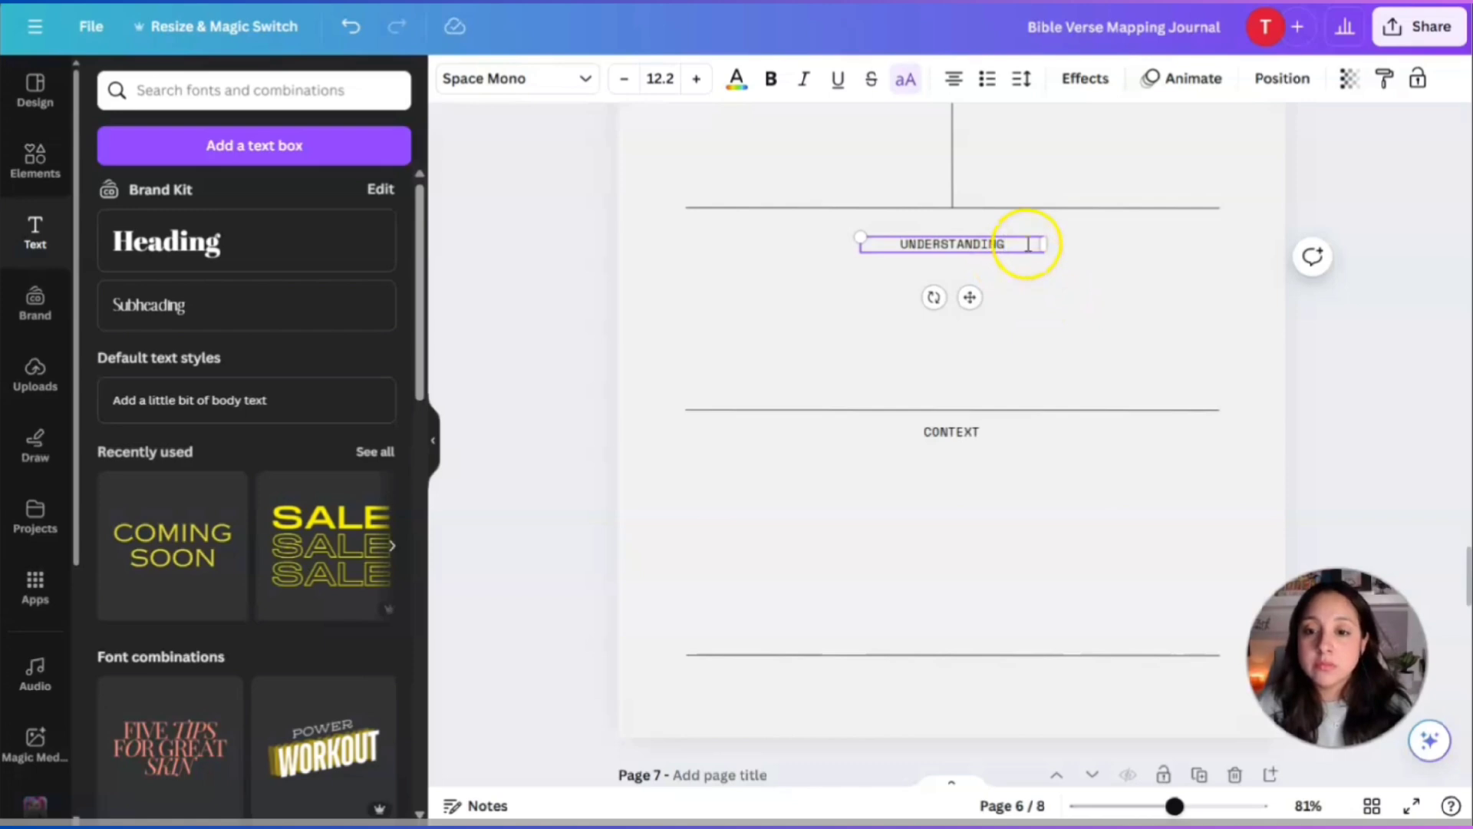
pyautogui.moveTo(865, 244); pyautogui.dragTo(691, 236)
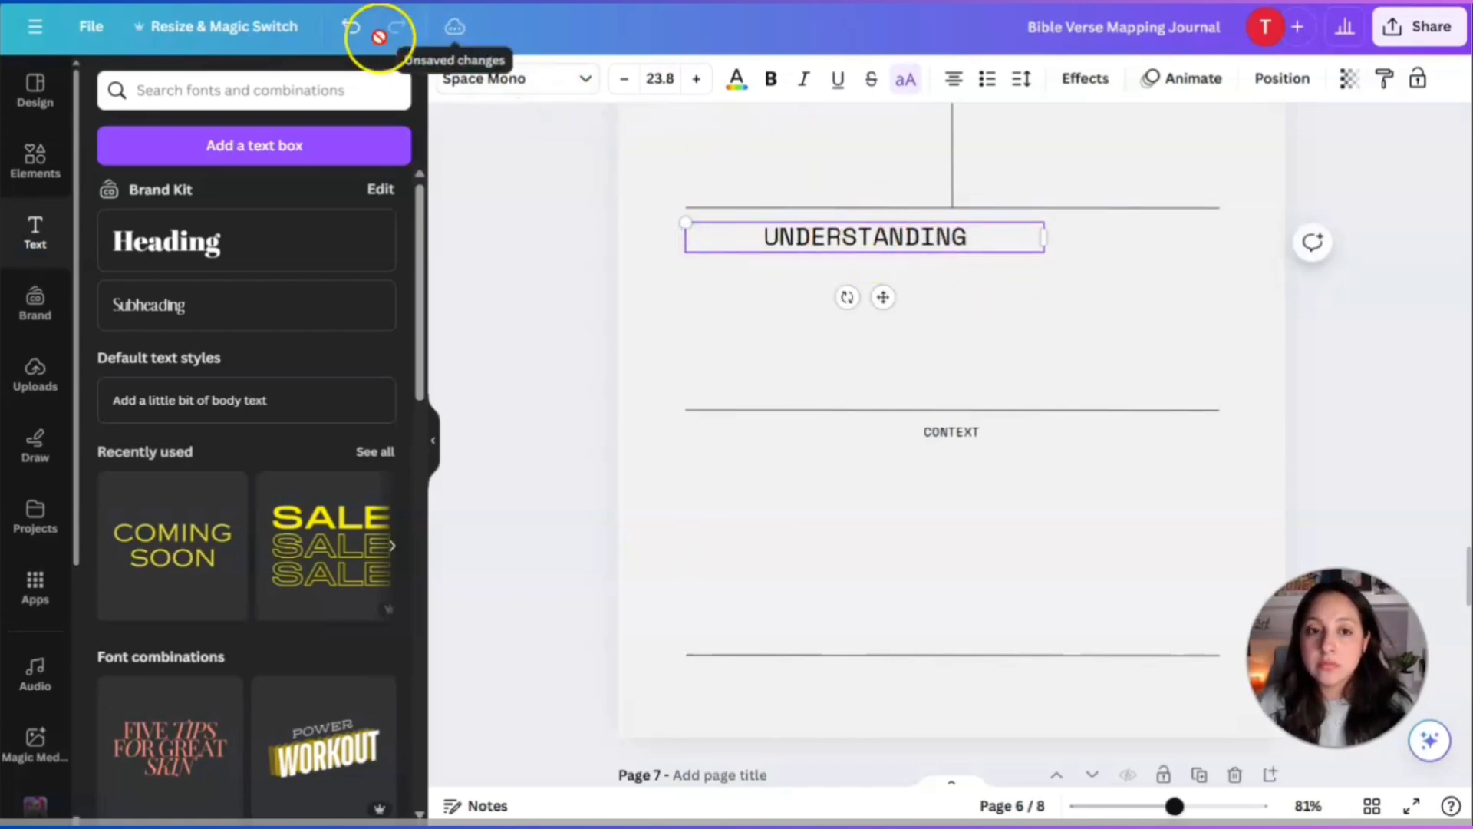
pyautogui.click(353, 30)
# Swap the labels so CONTEXT heads the upper box and UNDERSTANDING the lower one.
pyautogui.click(955, 431)
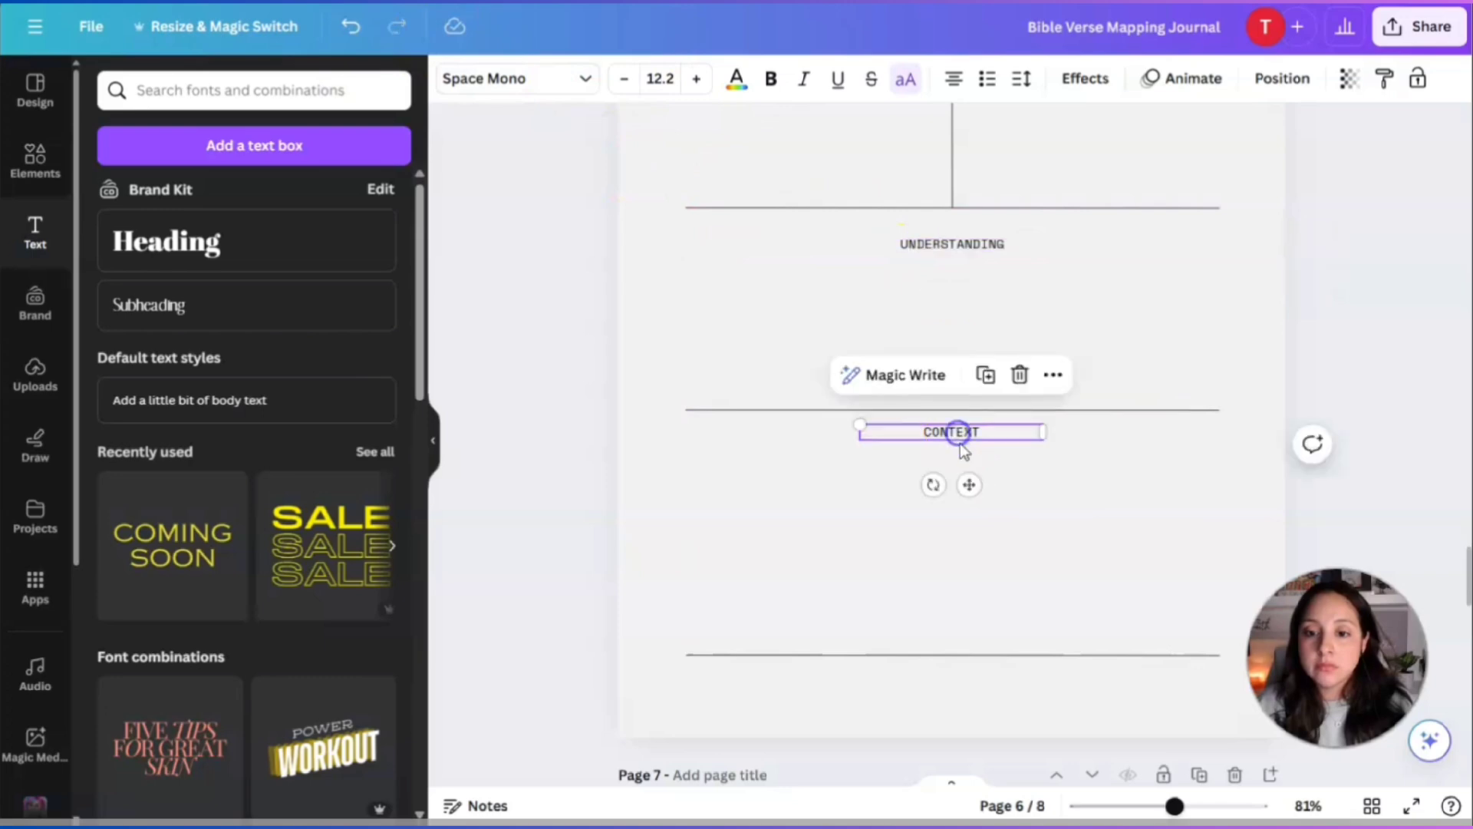
pyautogui.moveTo(964, 459); pyautogui.dragTo(965, 324)
pyautogui.moveTo(956, 264); pyautogui.dragTo(956, 430)
pyautogui.click(951, 299)
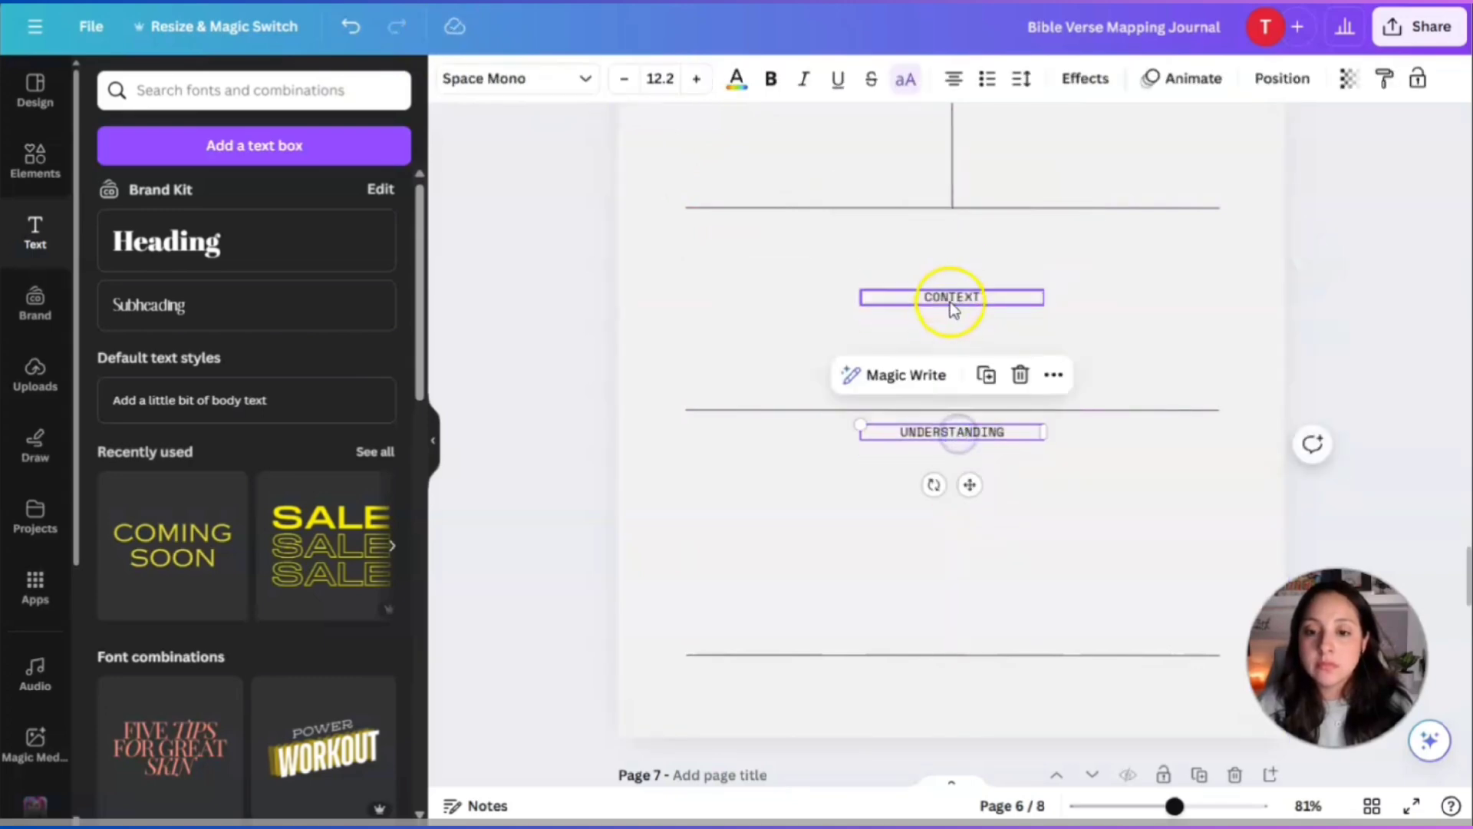
pyautogui.moveTo(950, 301); pyautogui.dragTo(954, 241)
pyautogui.moveTo(952, 233); pyautogui.dragTo(953, 232)
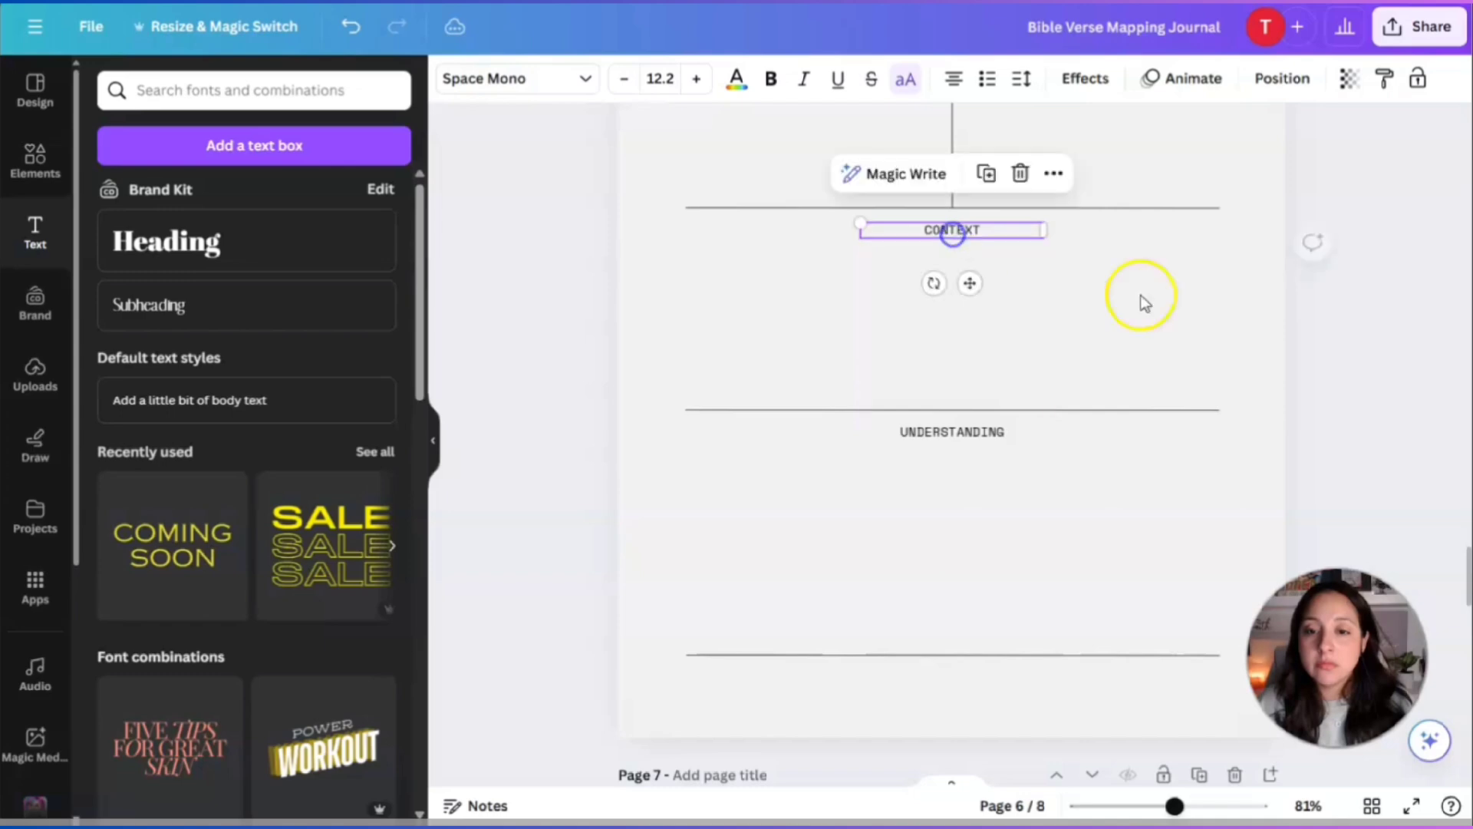
pyautogui.click(1147, 315)
pyautogui.moveTo(1174, 806); pyautogui.dragTo(1134, 805)
# Zoom out and scroll down until page 8 with its Prayer heading is in view.
pyautogui.scroll(-10, 1116, 472)
pyautogui.scroll(10, 1116, 473)
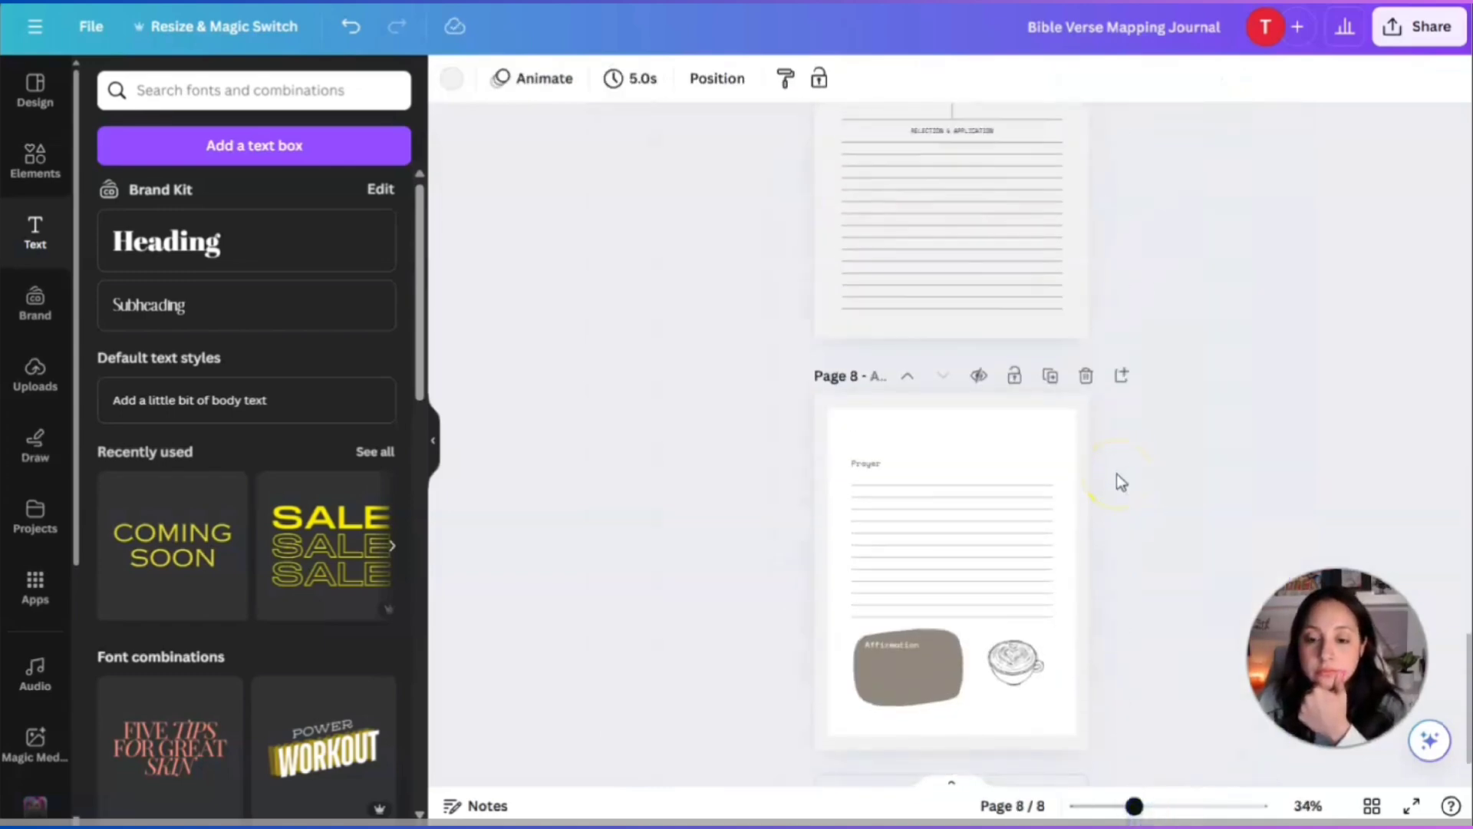
pyautogui.moveTo(1135, 806); pyautogui.dragTo(1176, 806)
pyautogui.scroll(-10, 1325, 349)
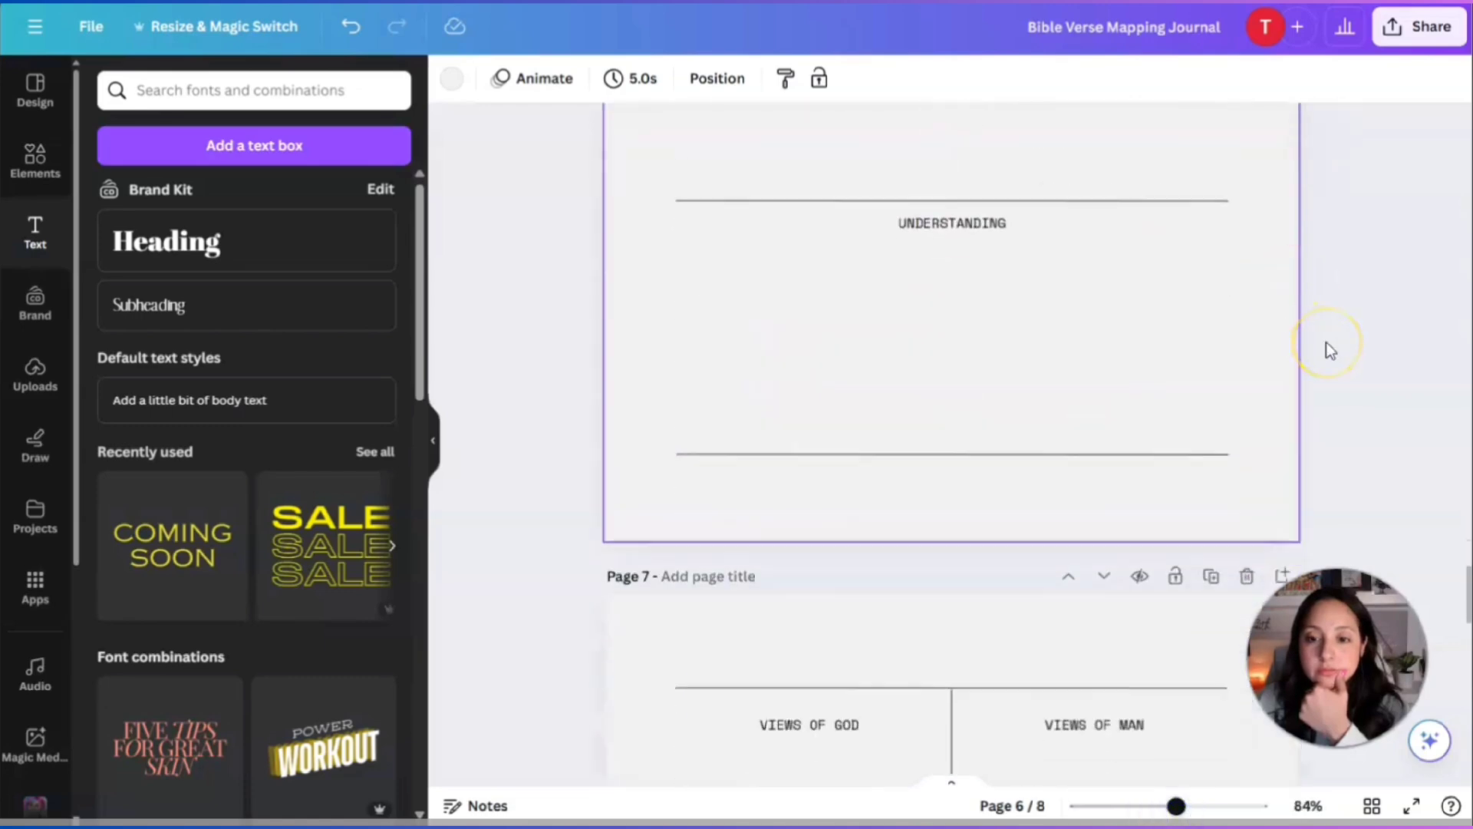
pyautogui.scroll(-6, 1330, 350)
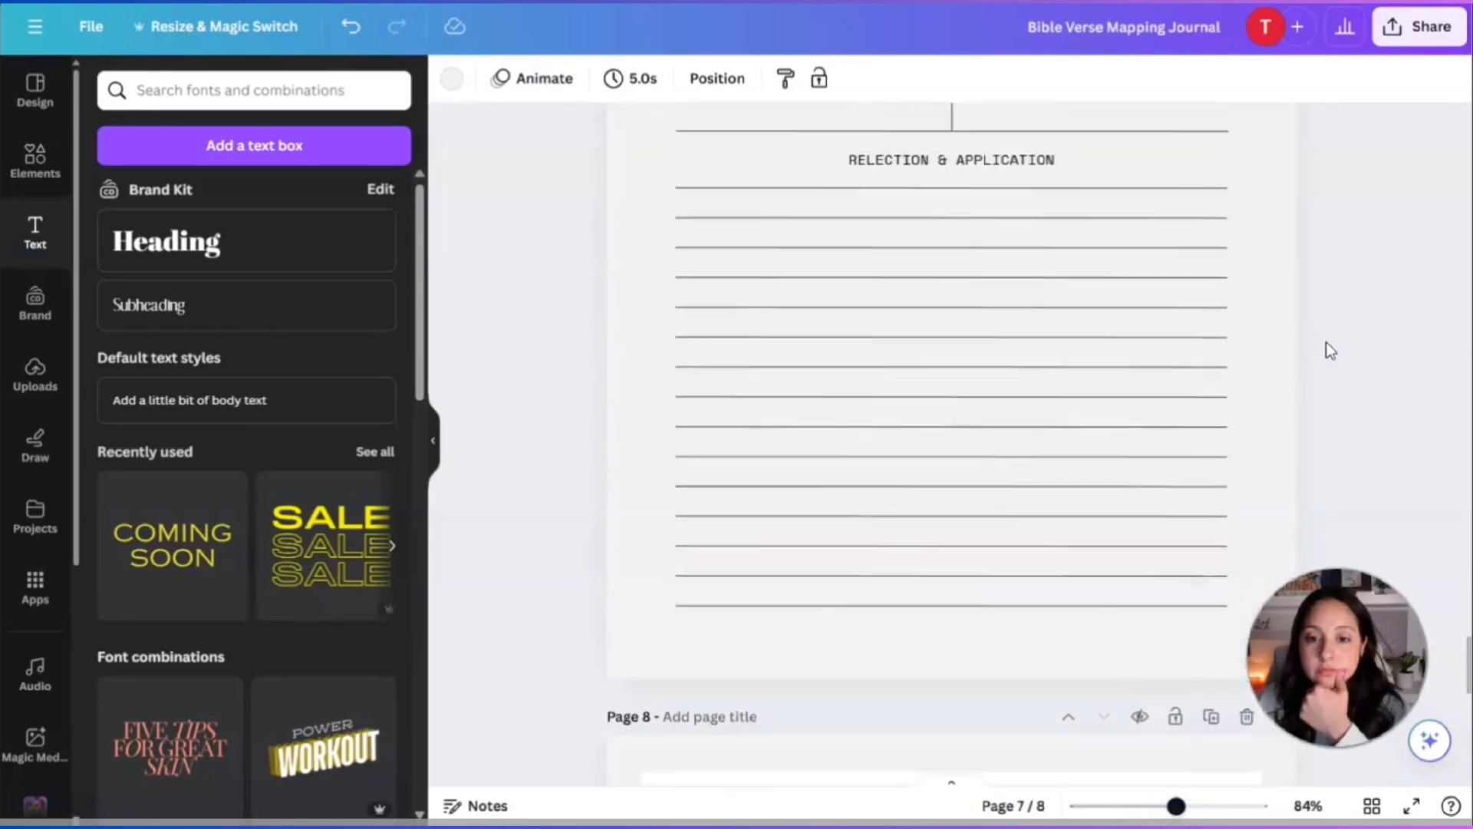
pyautogui.scroll(-5, 1327, 349)
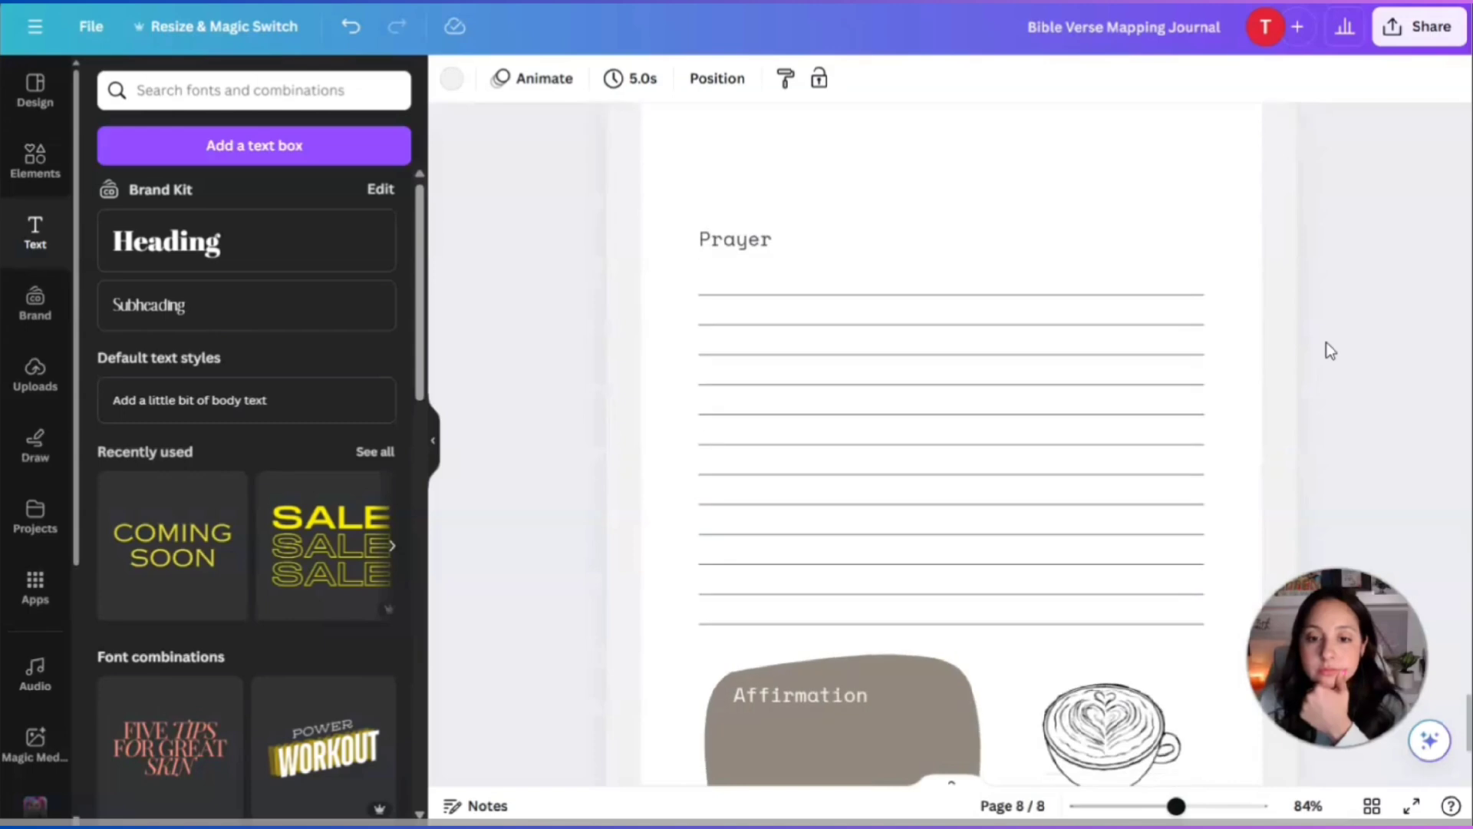
# Duplicate page 8's Prayer heading, enlarge the copy to about 43 pt, and fade it.
pyautogui.click(924, 161)
pyautogui.scroll(2, 922, 159)
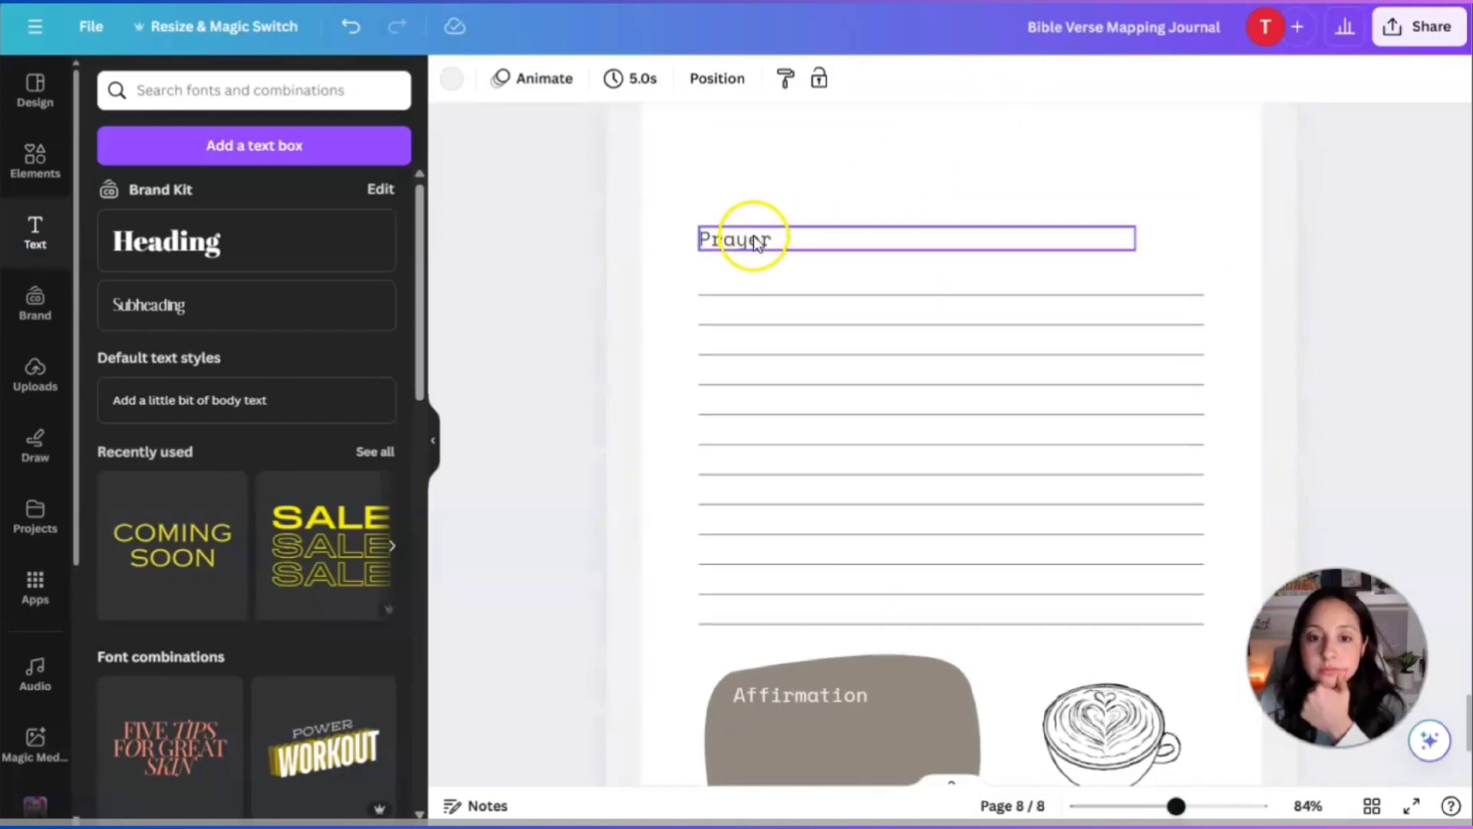
pyautogui.moveTo(751, 237); pyautogui.dragTo(674, 125)
pyautogui.click(951, 134)
pyautogui.moveTo(1134, 169); pyautogui.dragTo(575, 115)
pyautogui.moveTo(671, 149); pyautogui.dragTo(779, 184)
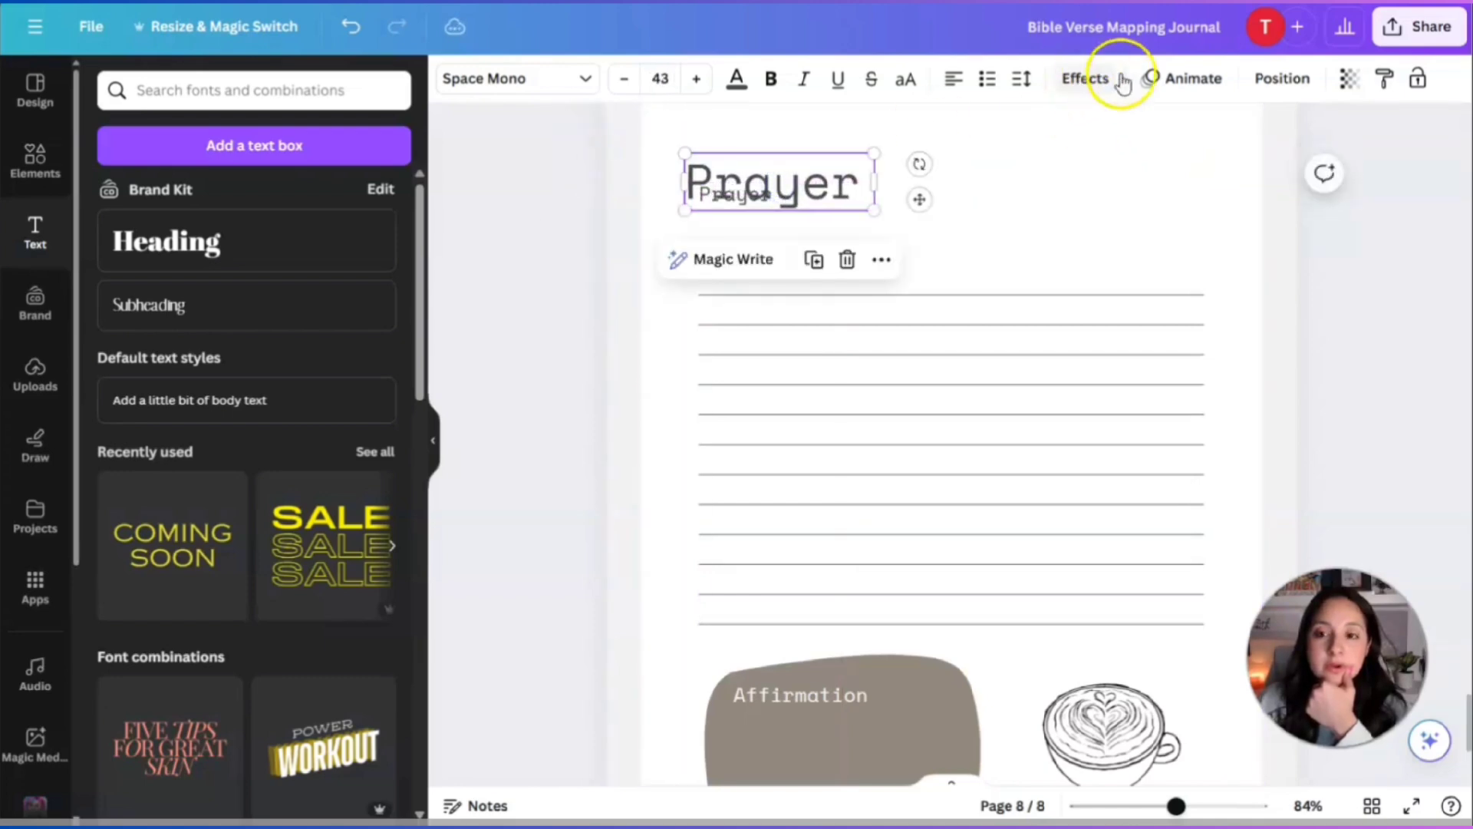
pyautogui.click(1352, 83)
pyautogui.moveTo(1280, 164); pyautogui.dragTo(1192, 167)
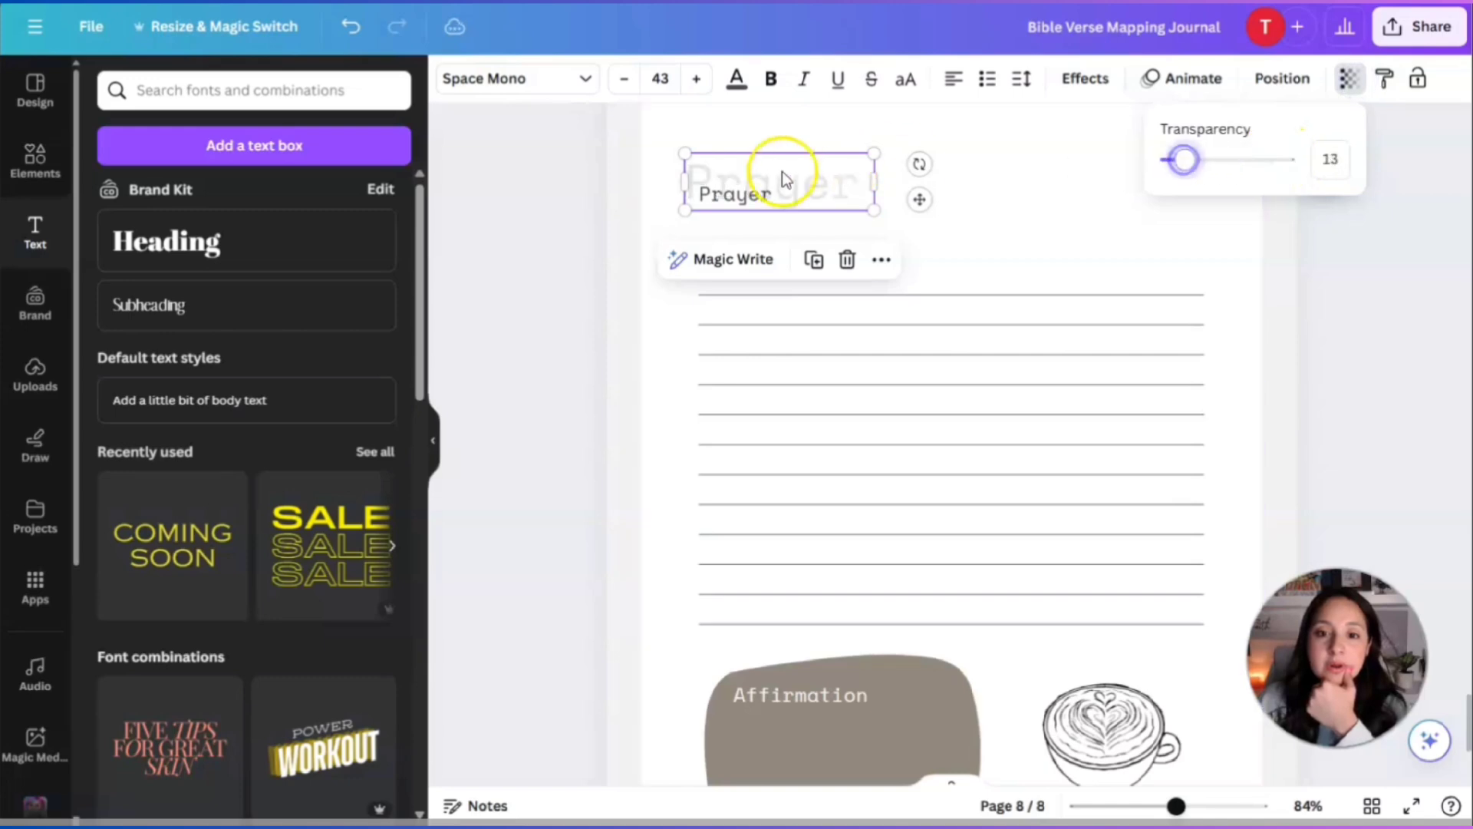
pyautogui.moveTo(784, 178); pyautogui.dragTo(823, 184)
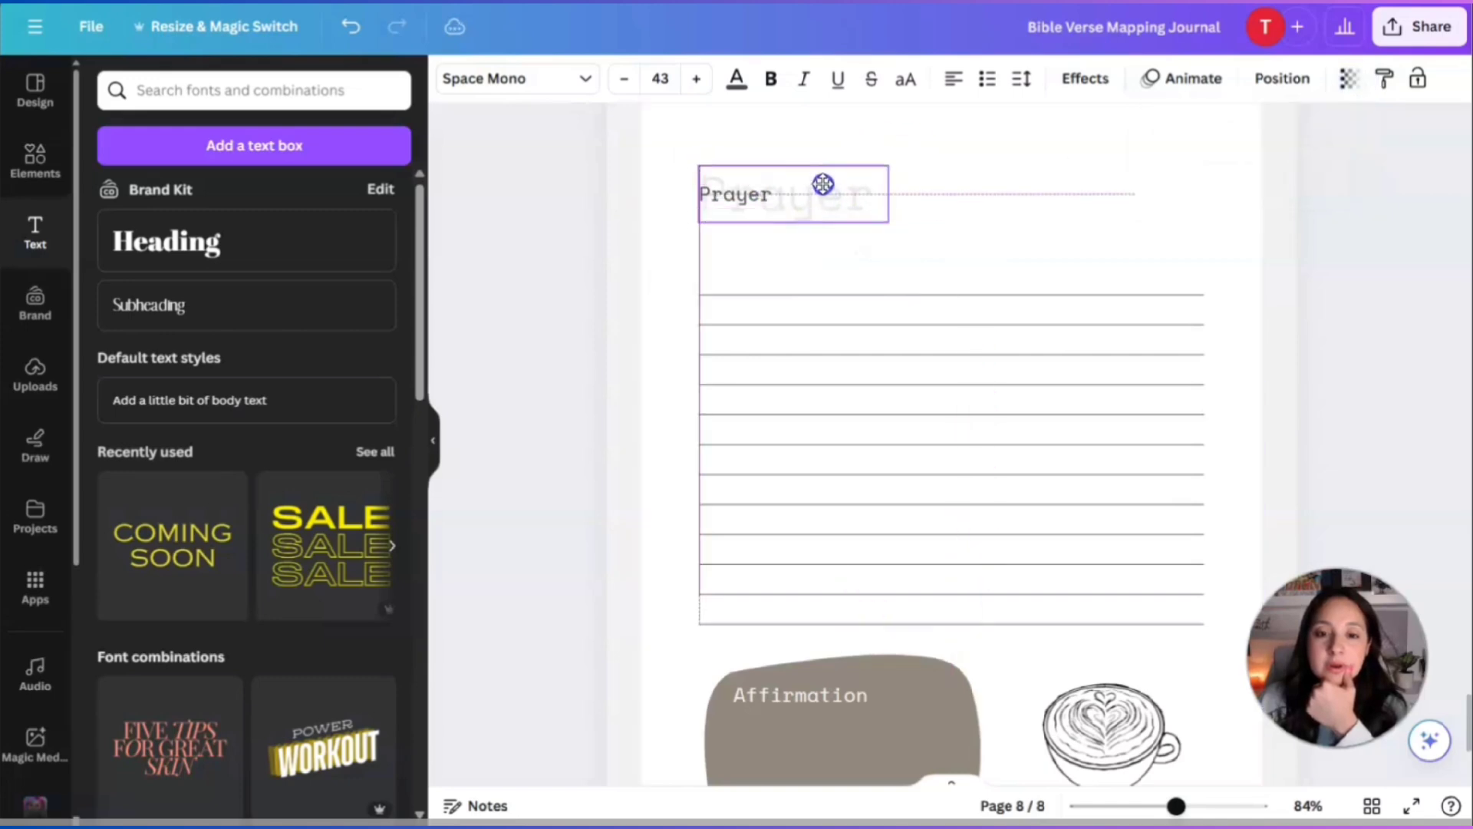
# Centre-align both Prayer headings and position them together at the top centre of page 8.
pyautogui.click(979, 181)
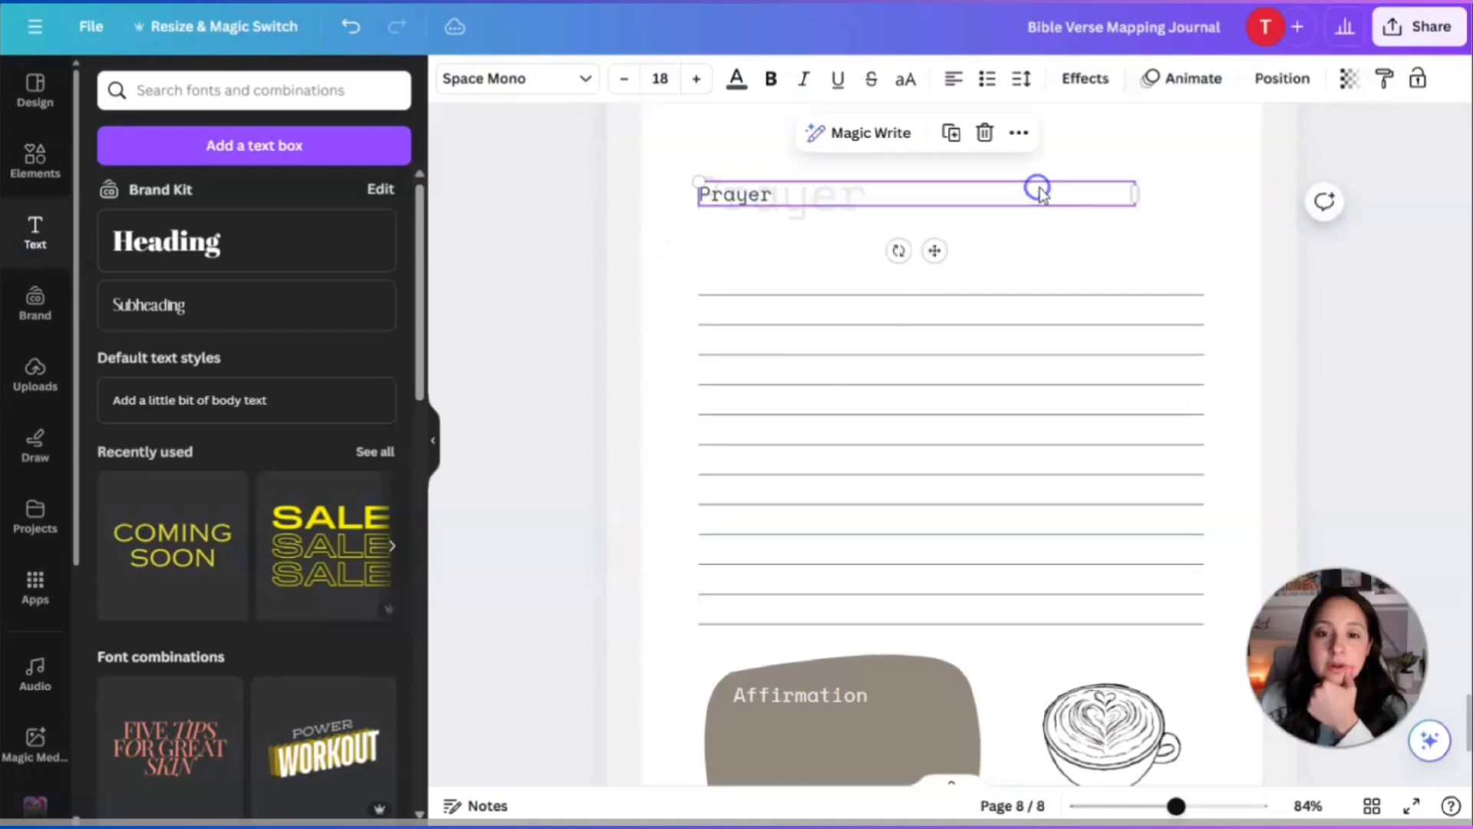
pyautogui.click(1071, 236)
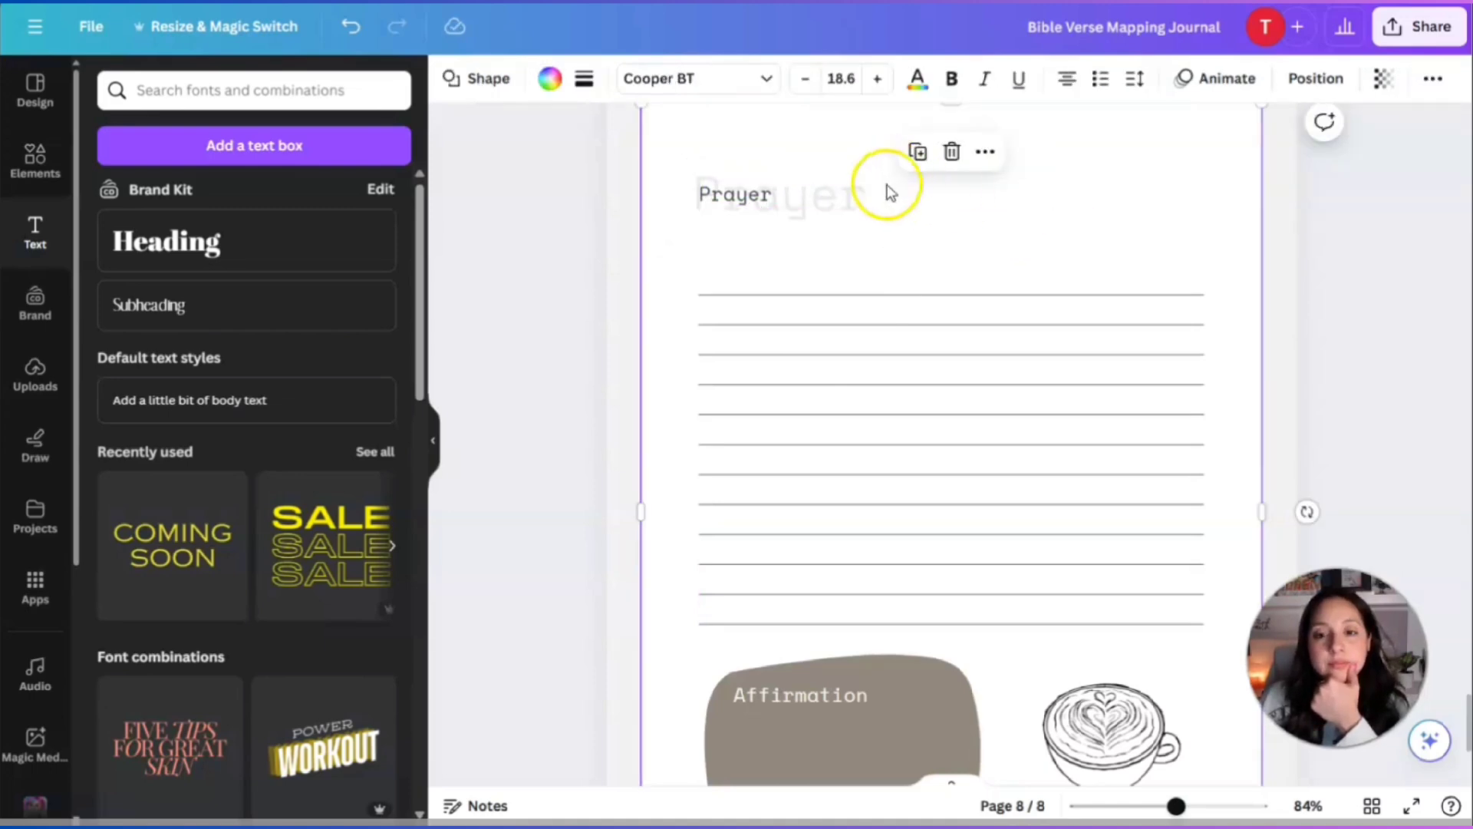
pyautogui.click(853, 195)
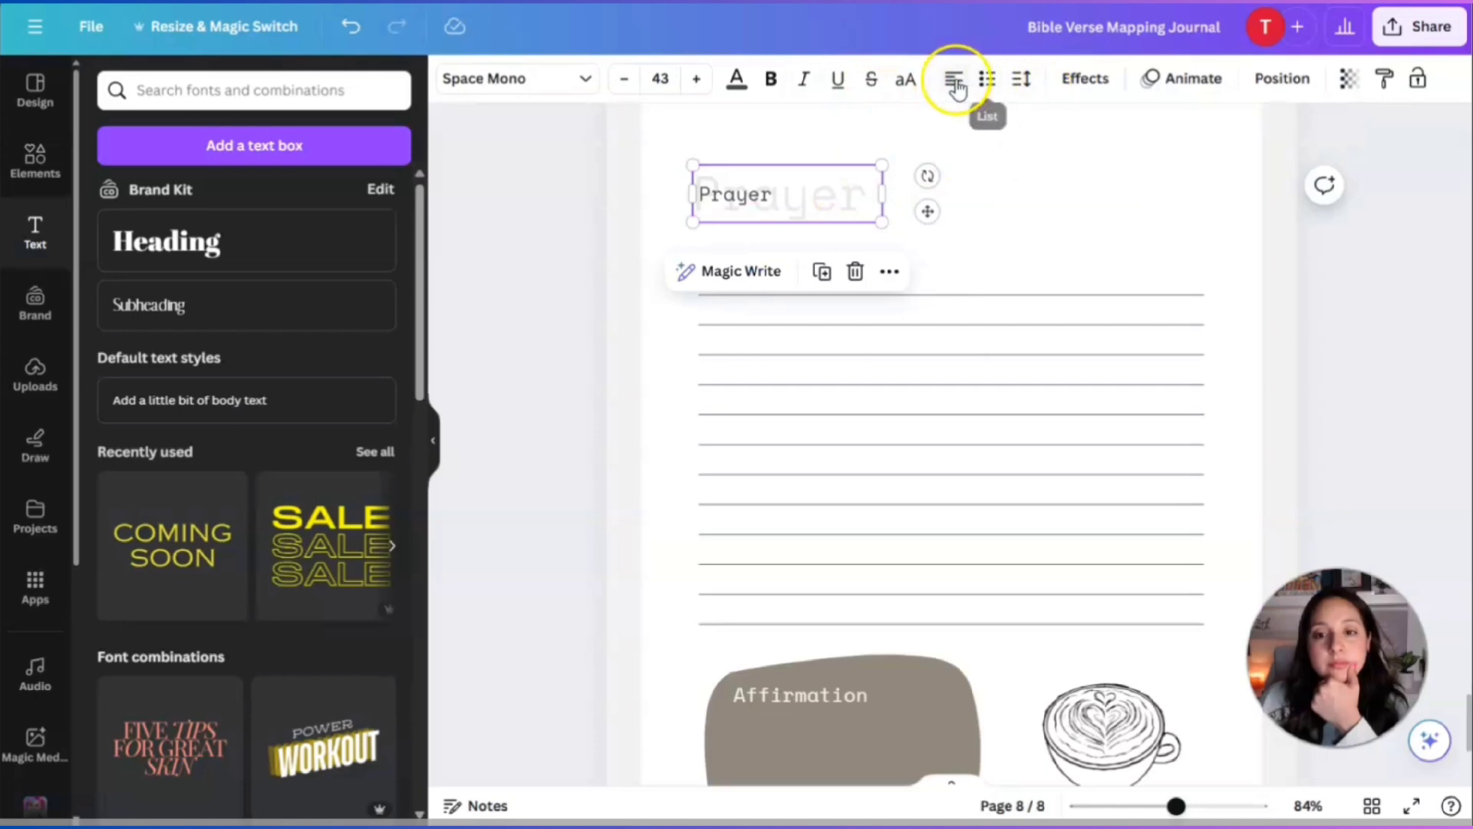
pyautogui.moveTo(828, 222); pyautogui.dragTo(980, 194)
pyautogui.click(763, 196)
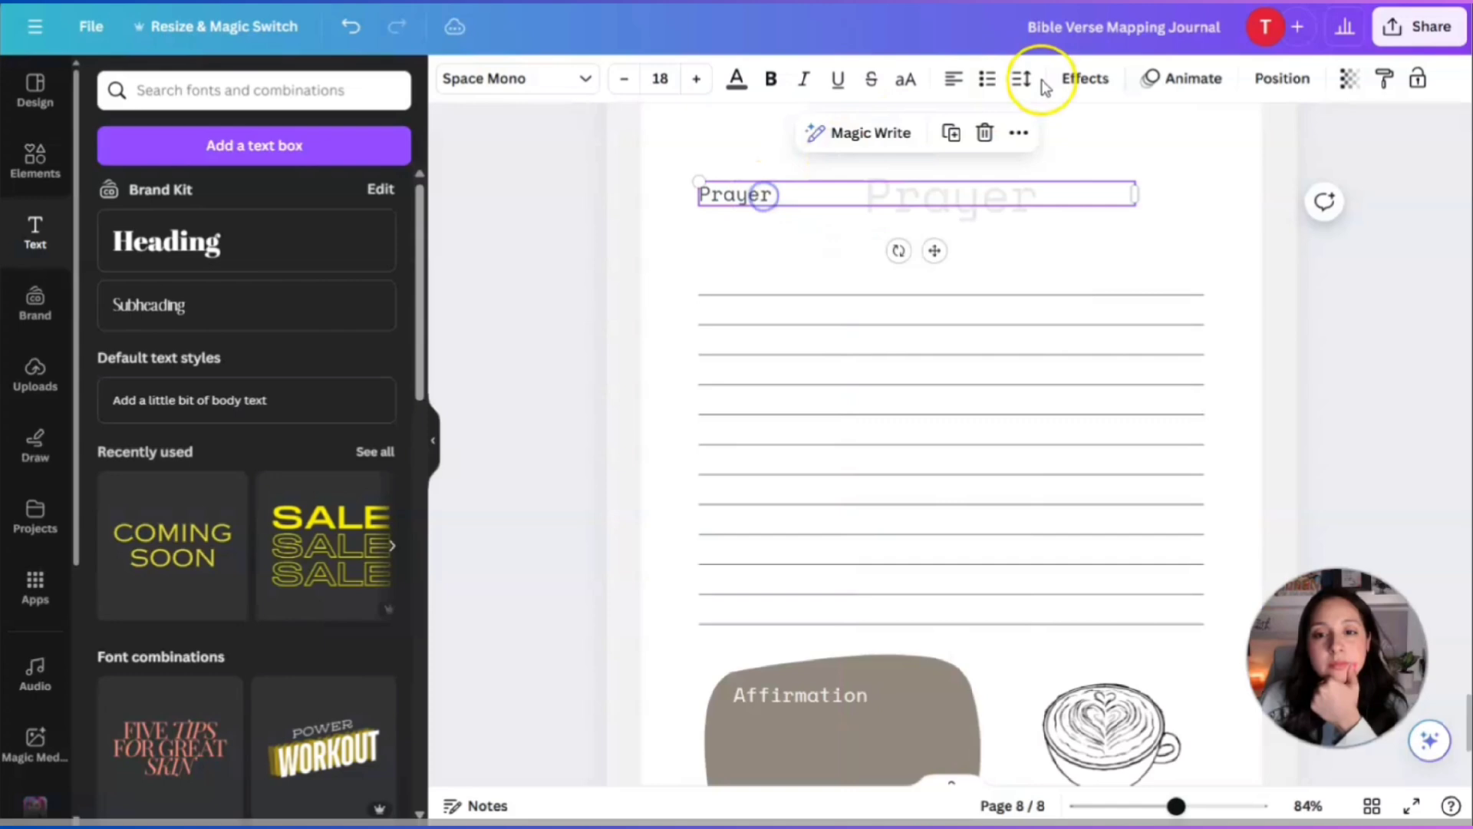
pyautogui.click(953, 79)
pyautogui.moveTo(1136, 192); pyautogui.dragTo(790, 182)
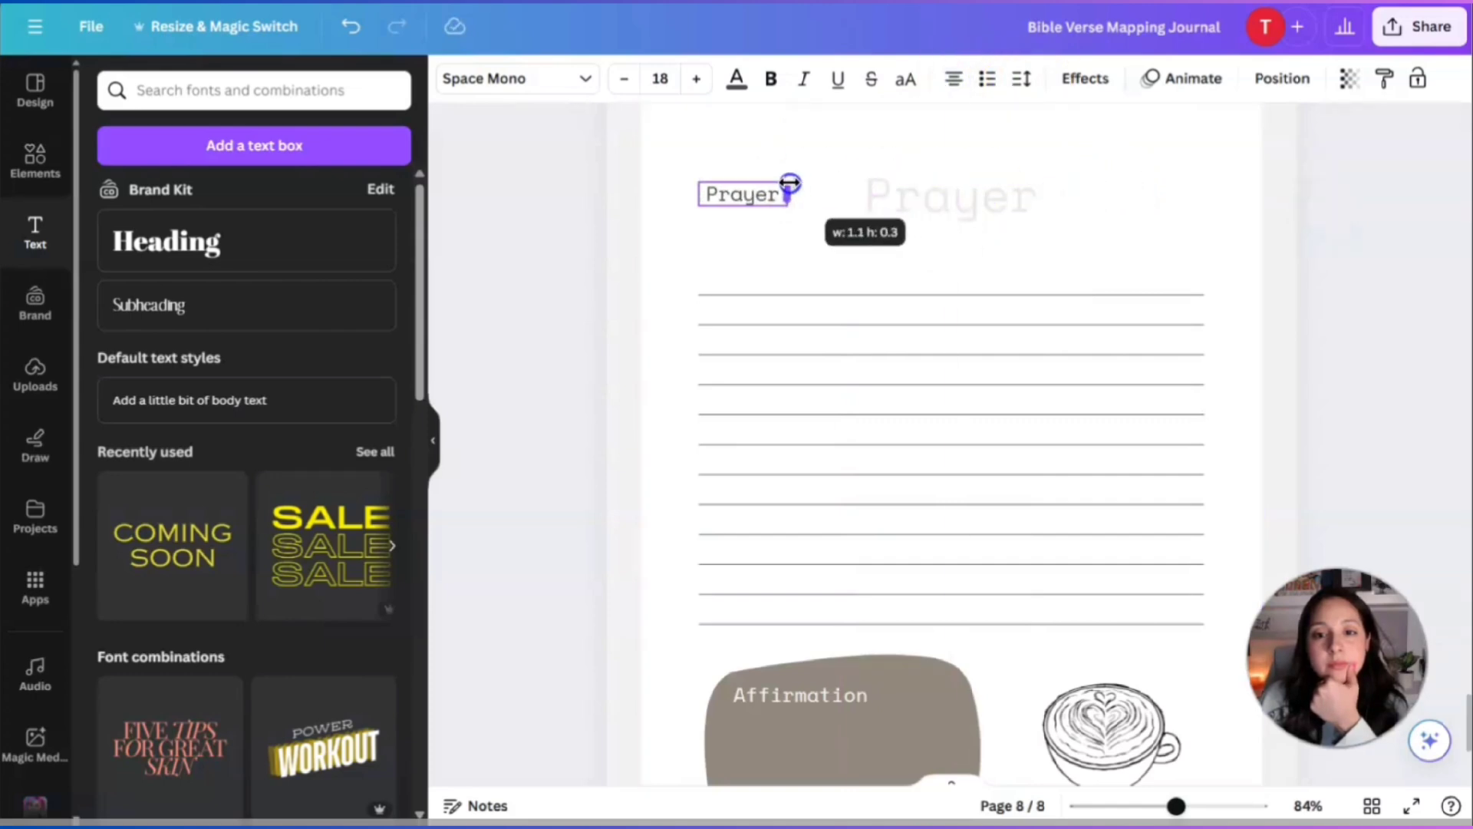
pyautogui.moveTo(756, 247); pyautogui.dragTo(969, 254)
pyautogui.click(1066, 241)
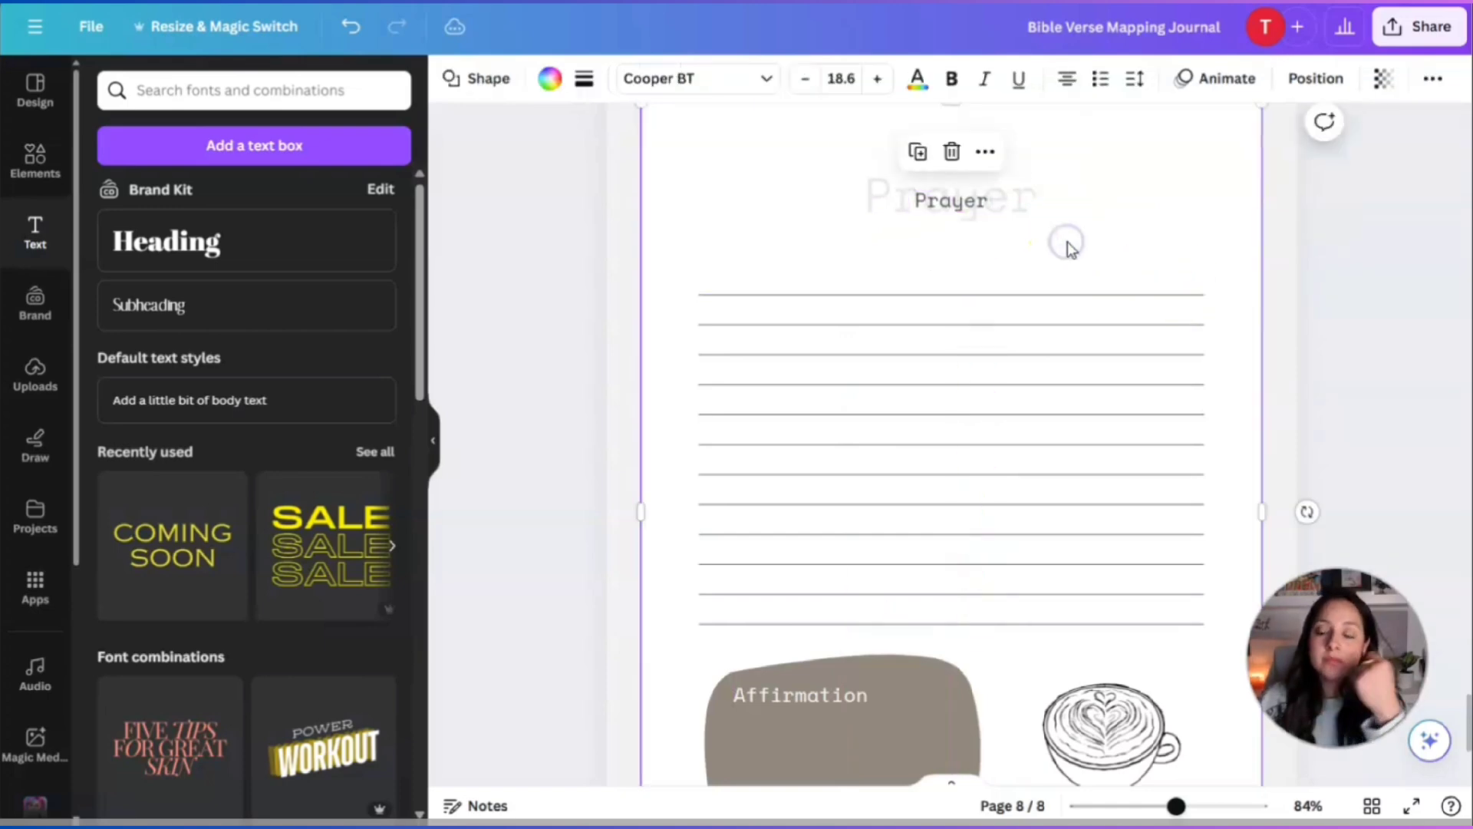
pyautogui.scroll(-4, 1167, 239)
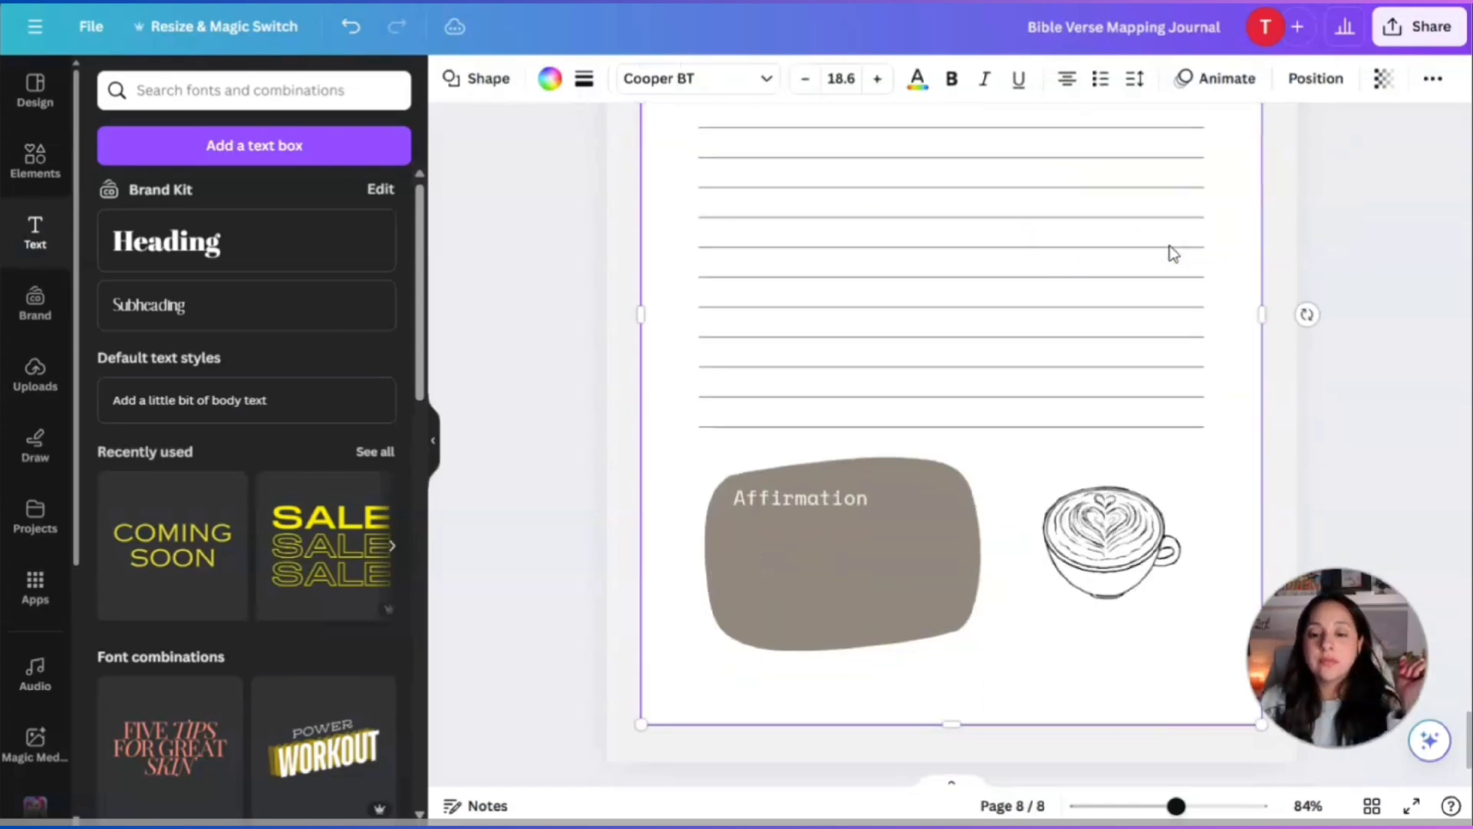